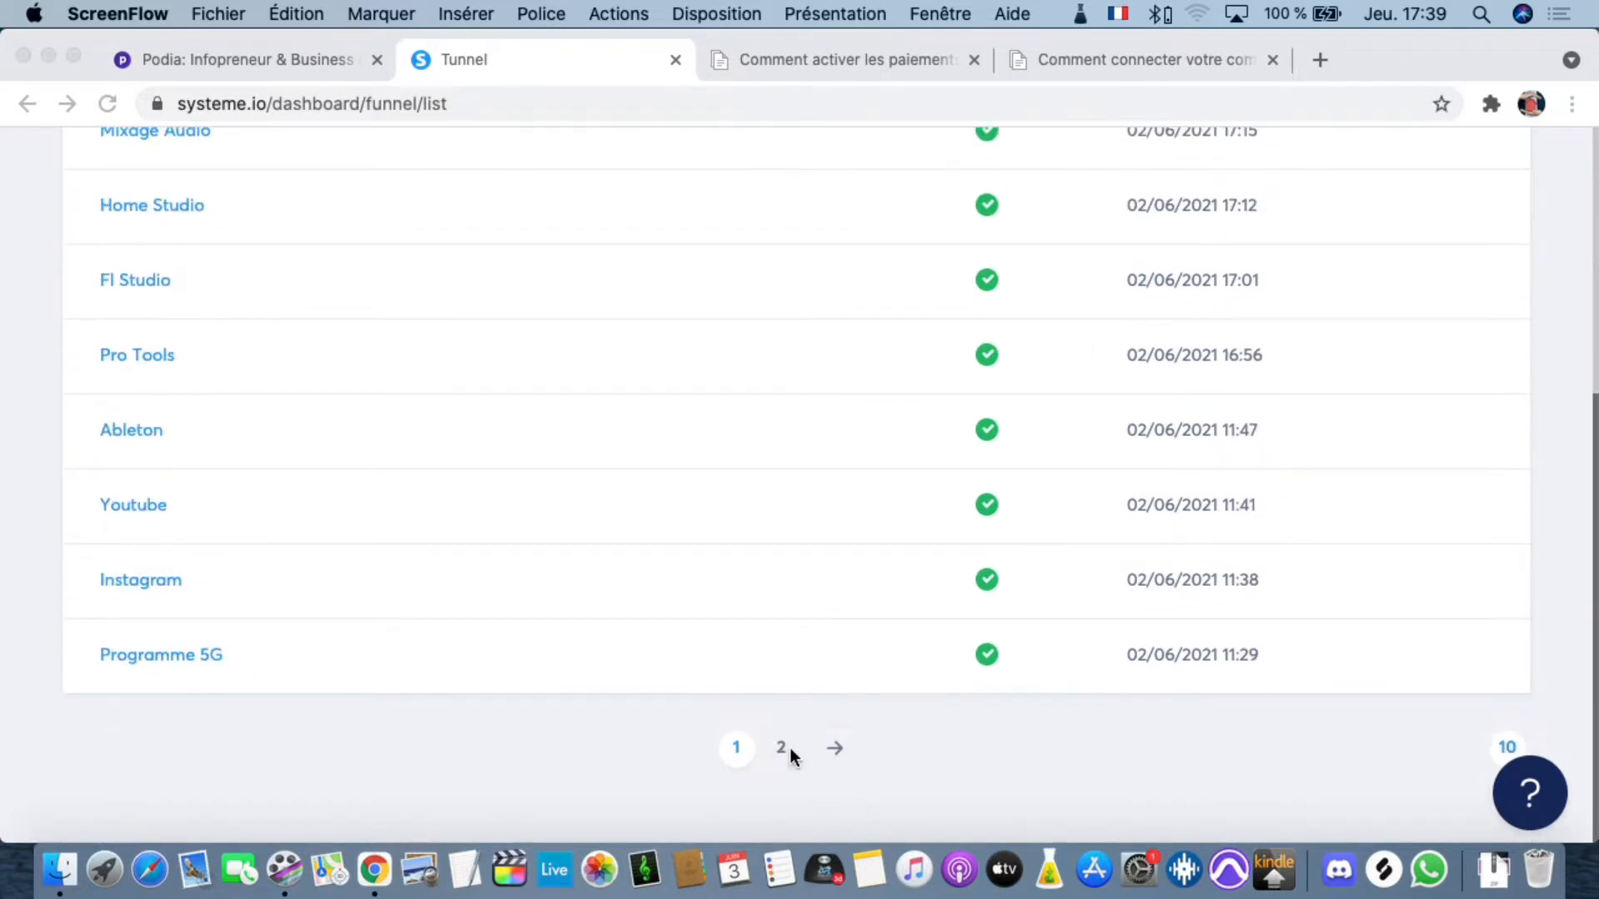
- Open the E-commerce funnel from the second page of the sales funnel list
click(686, 685)
scroll(308, 267, up, 2)
scroll(78, 337, up, 4)
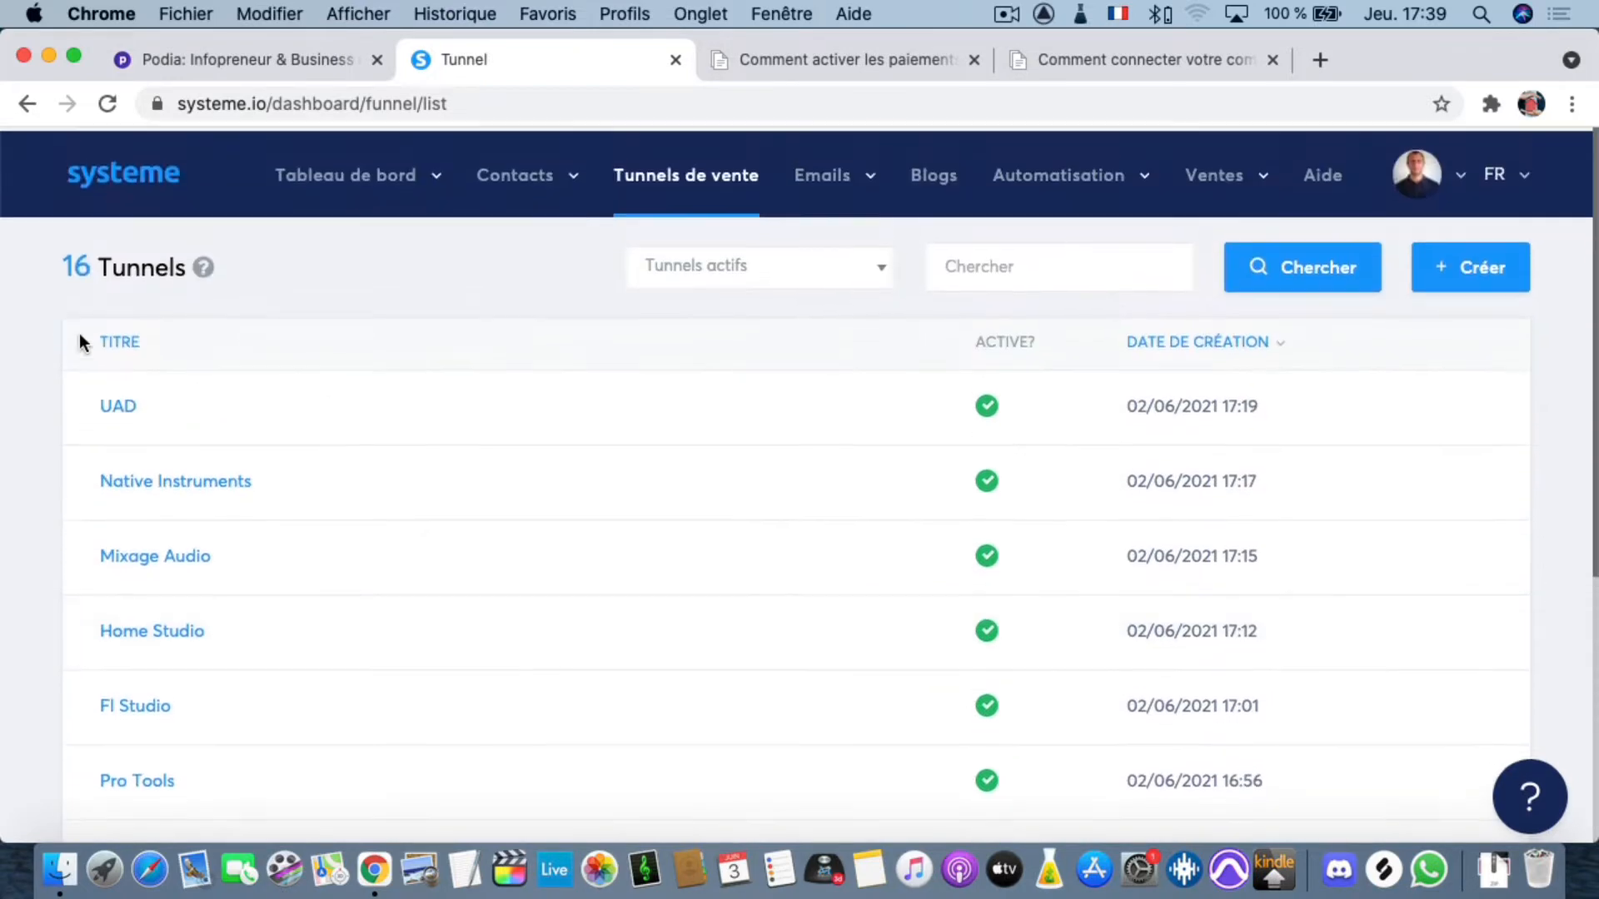
scroll(366, 518, down, 5)
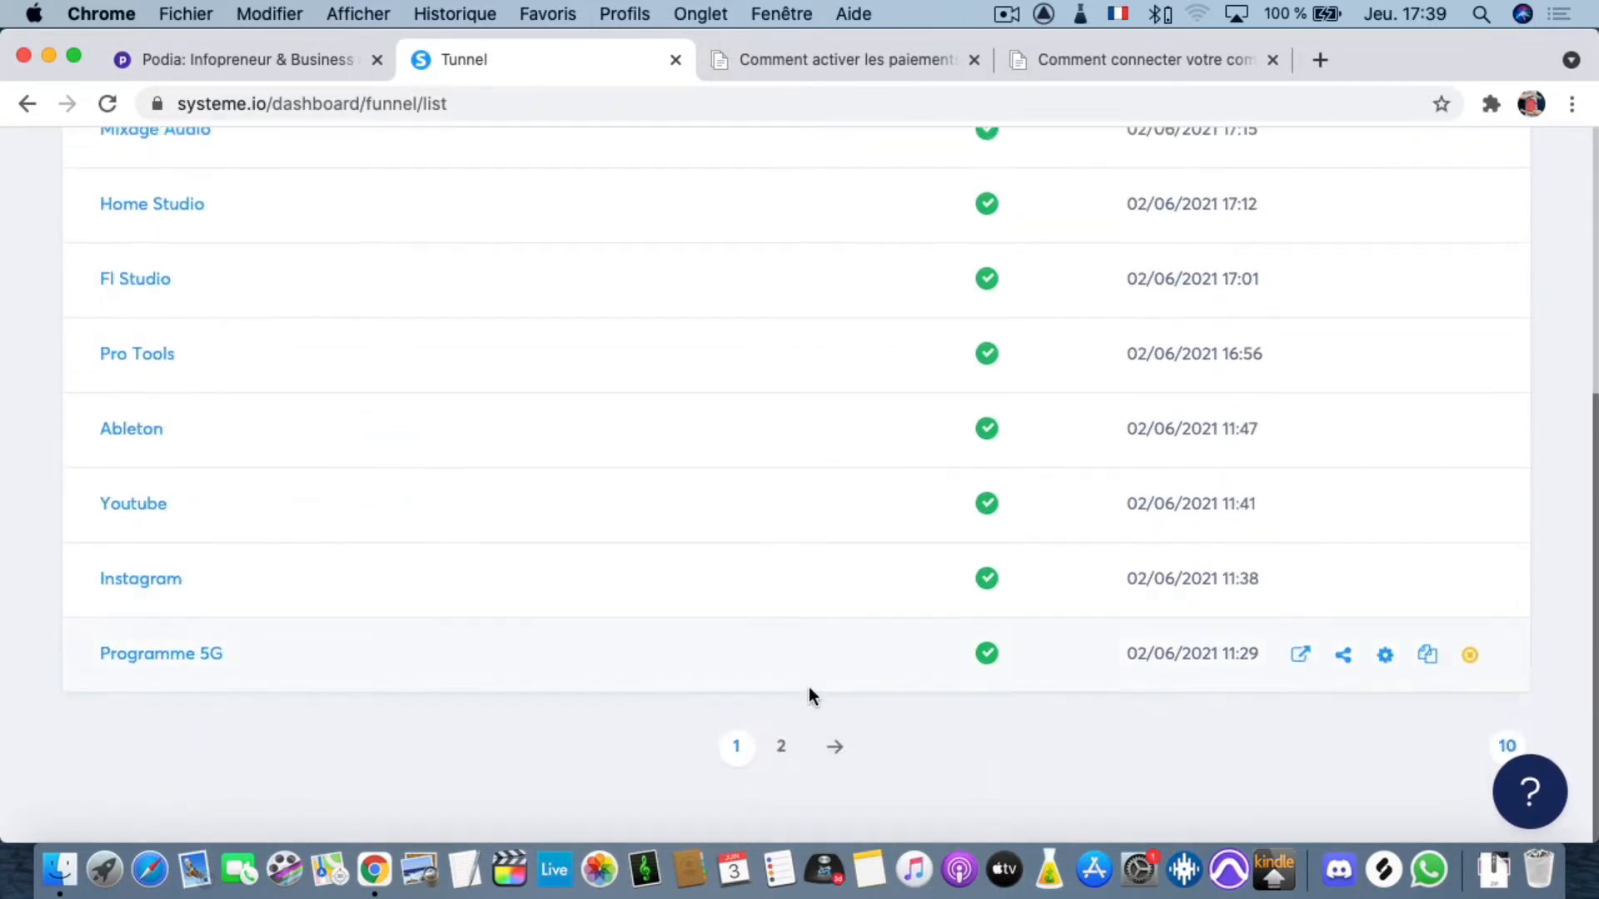
click(784, 748)
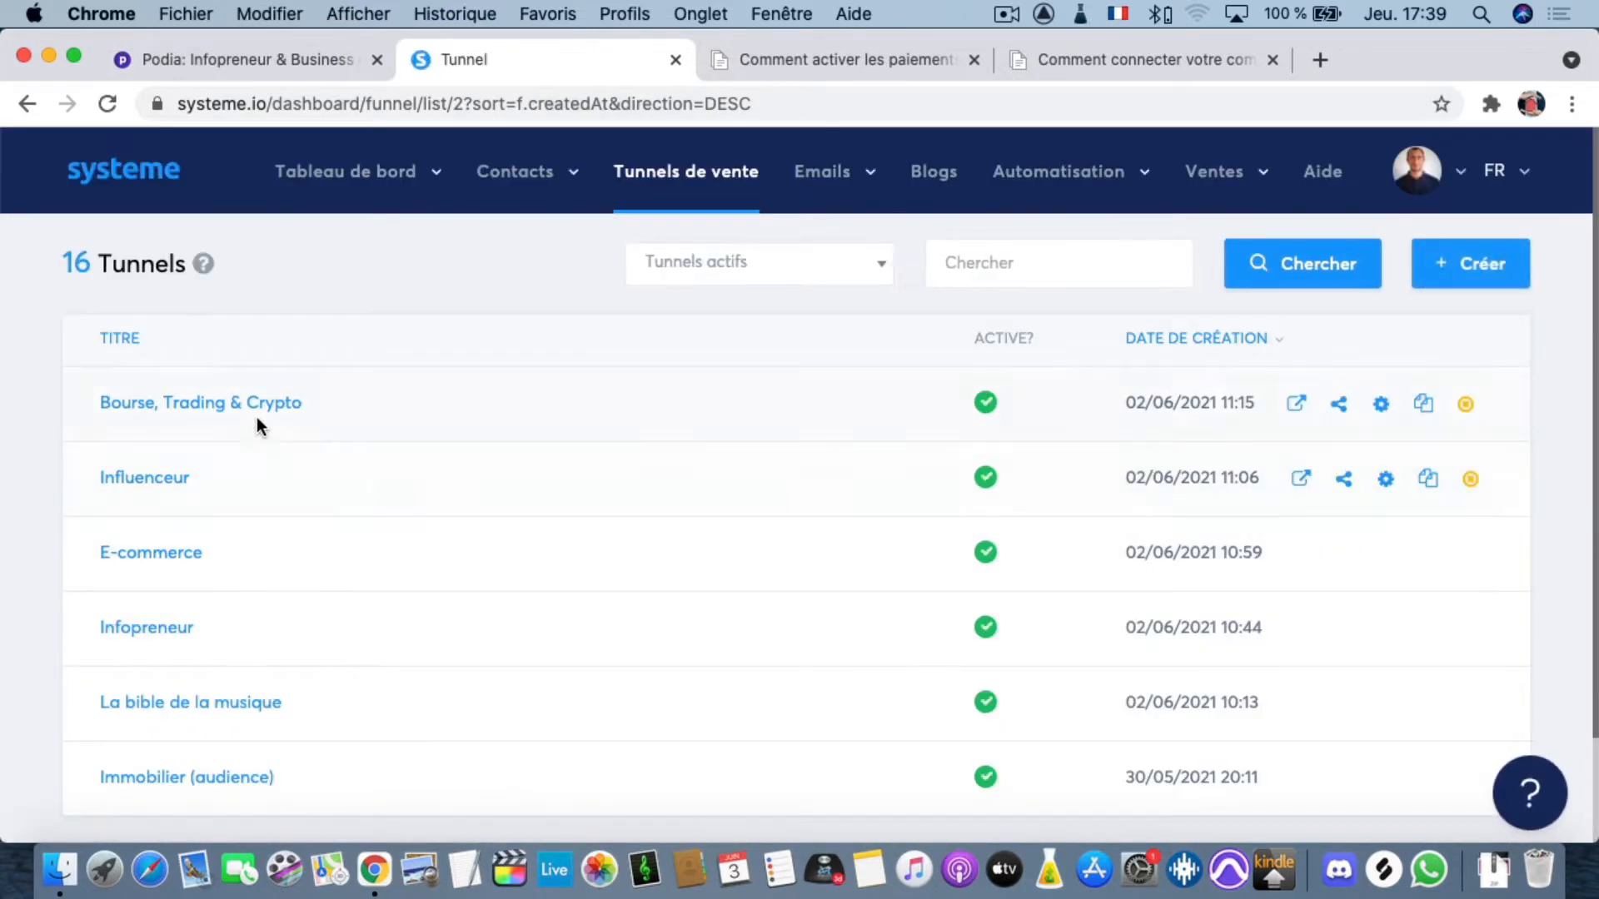
click(167, 554)
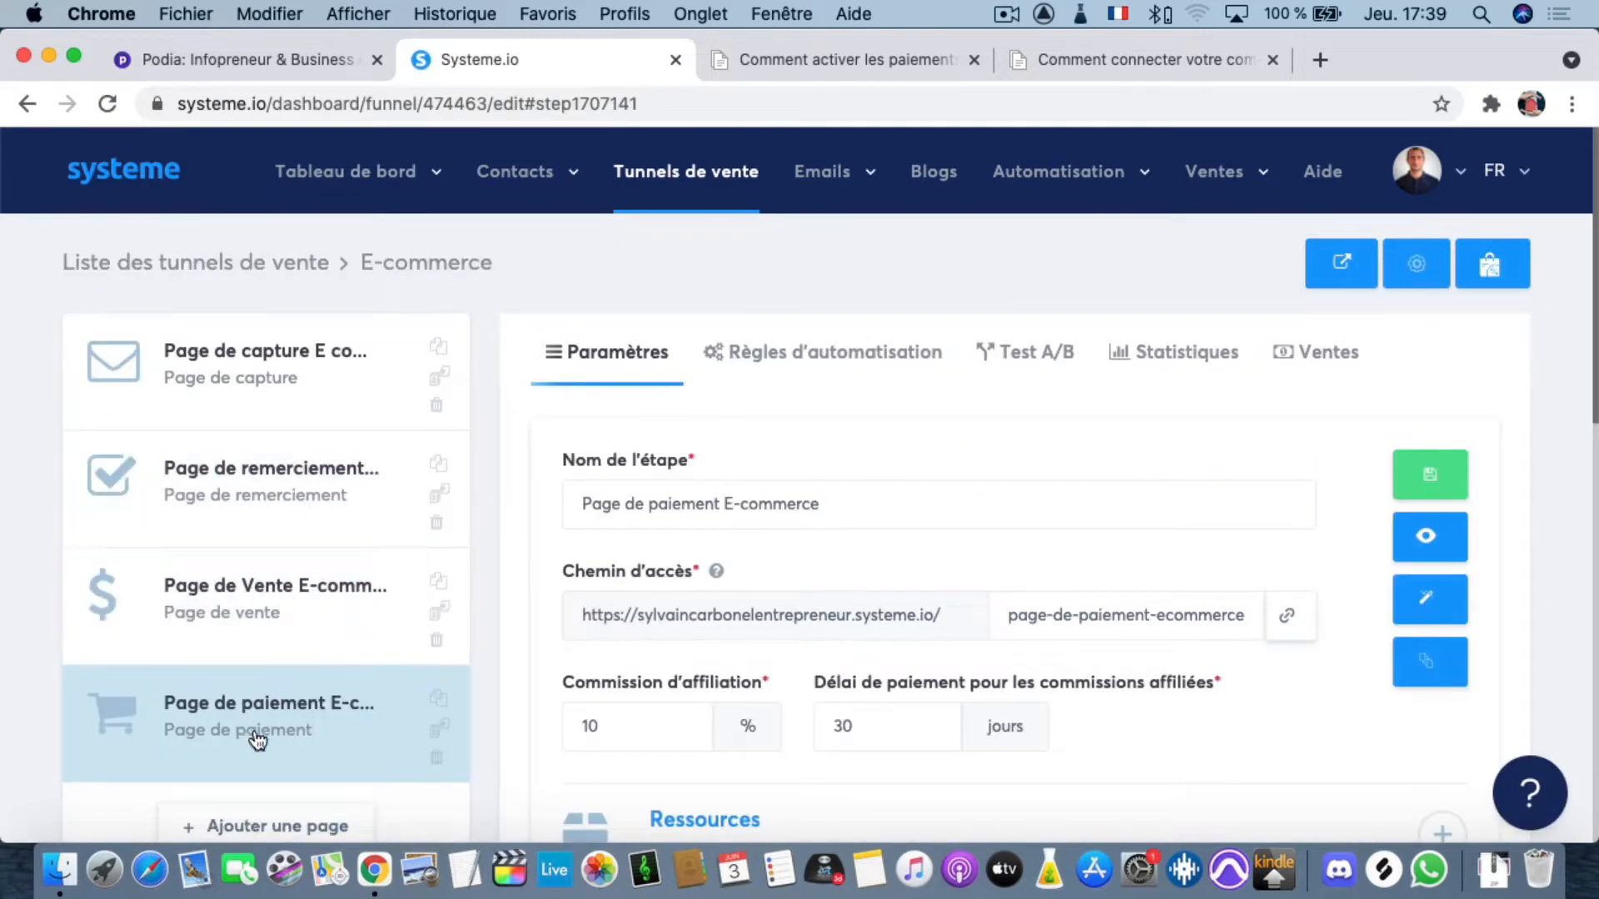
- Preview the E-commerce funnel's payment page and examine its contact form, payment methods, offer price and guarantee sections, then close the preview
scroll(246, 750, down, 3)
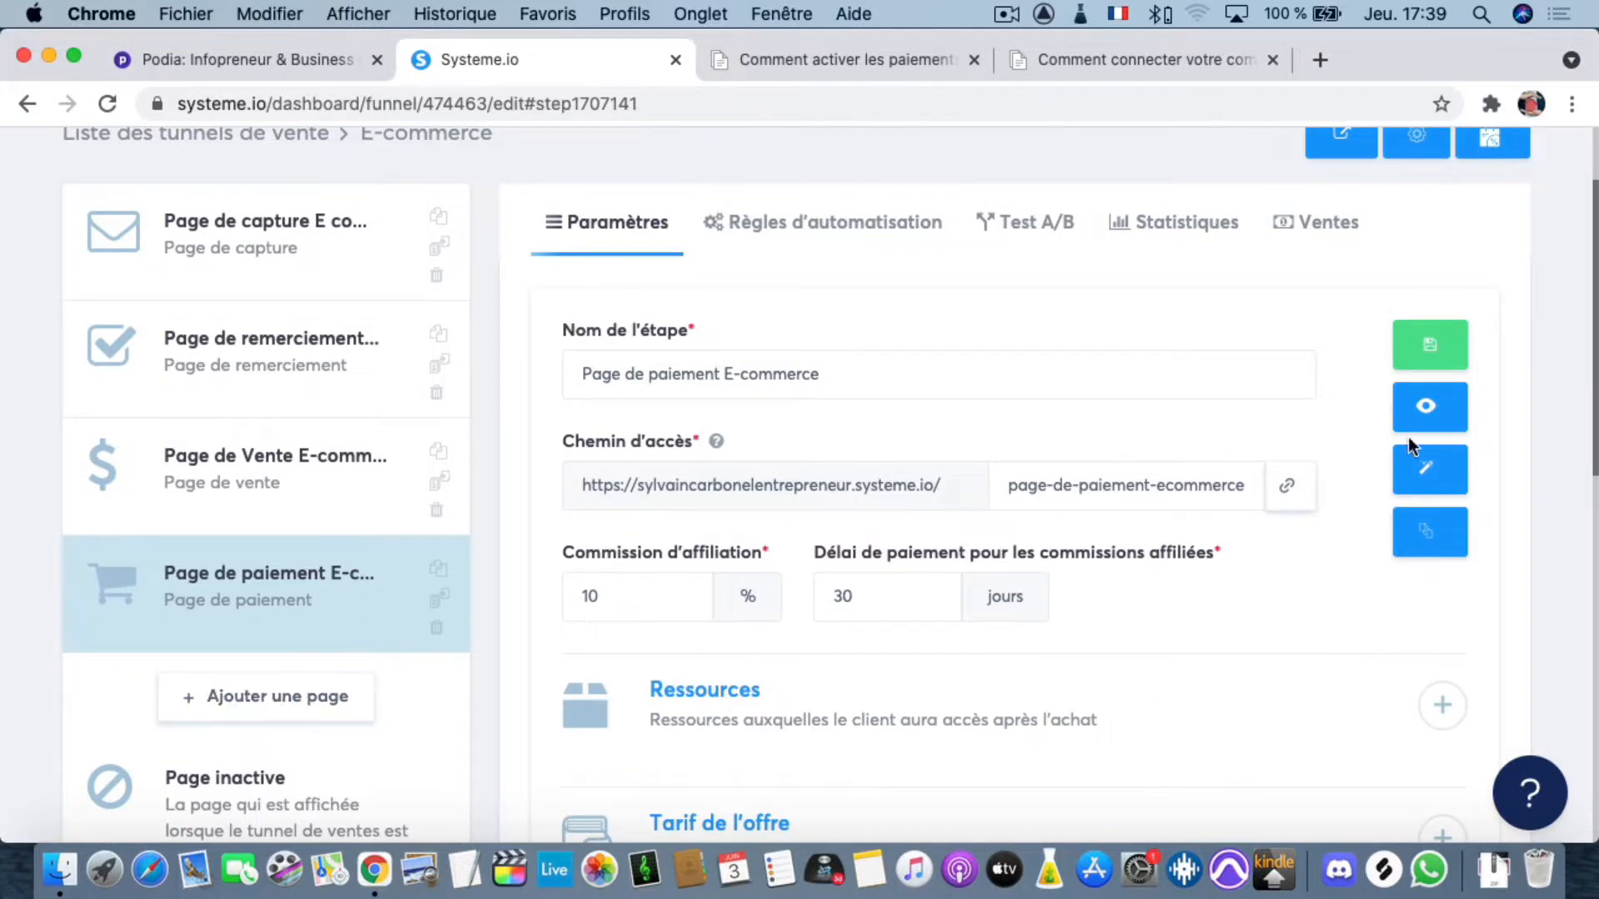
click(1426, 405)
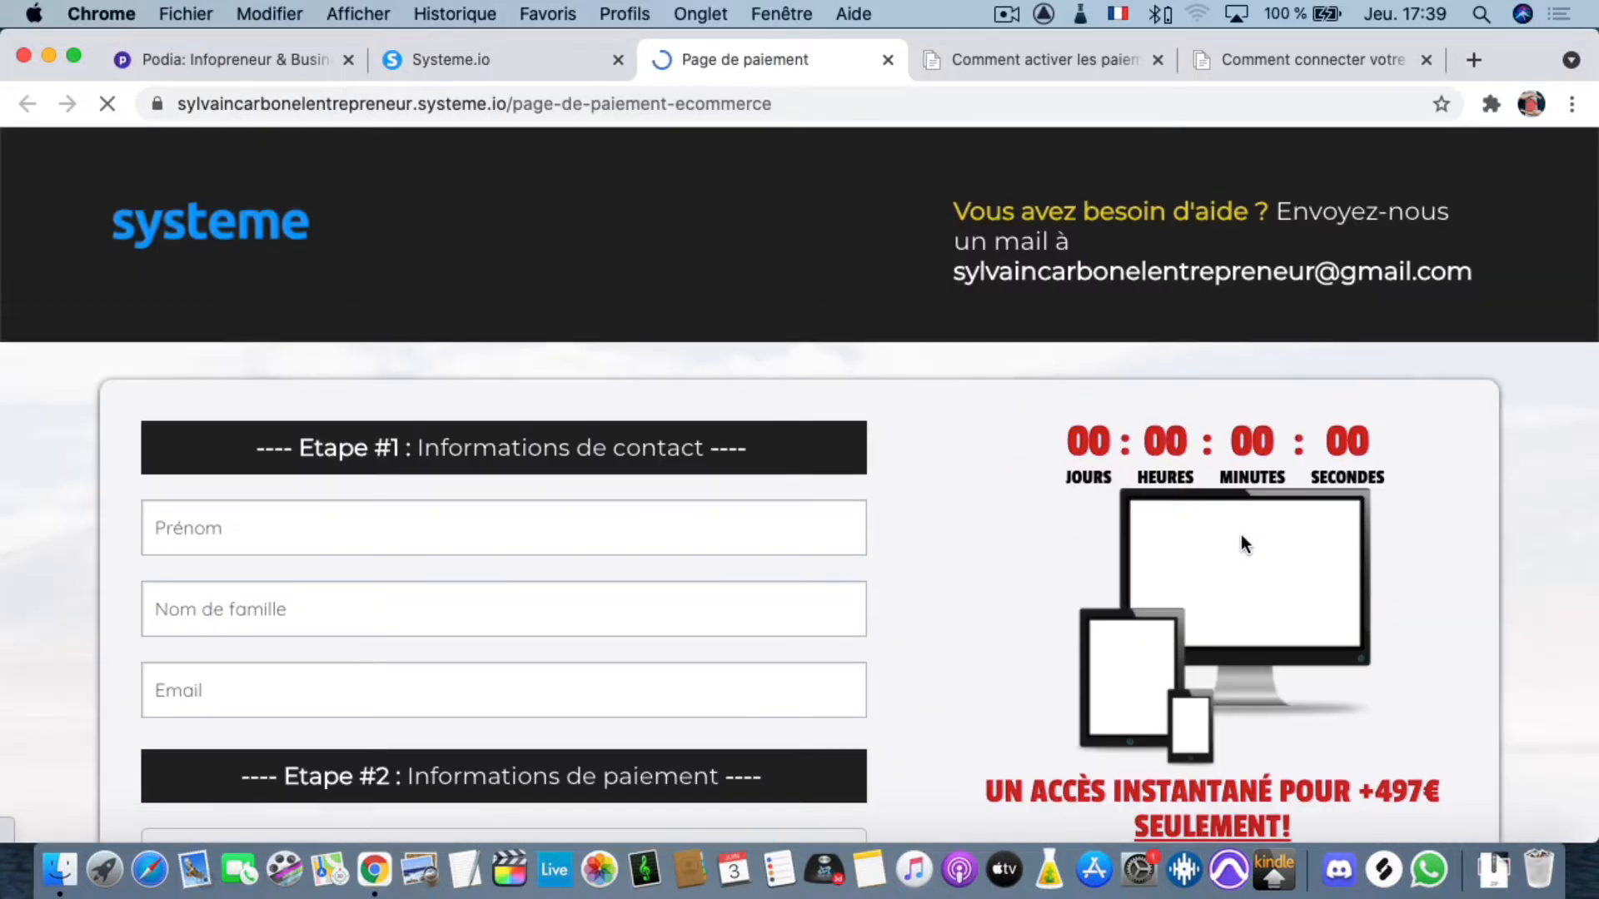
scroll(913, 521, down, 6)
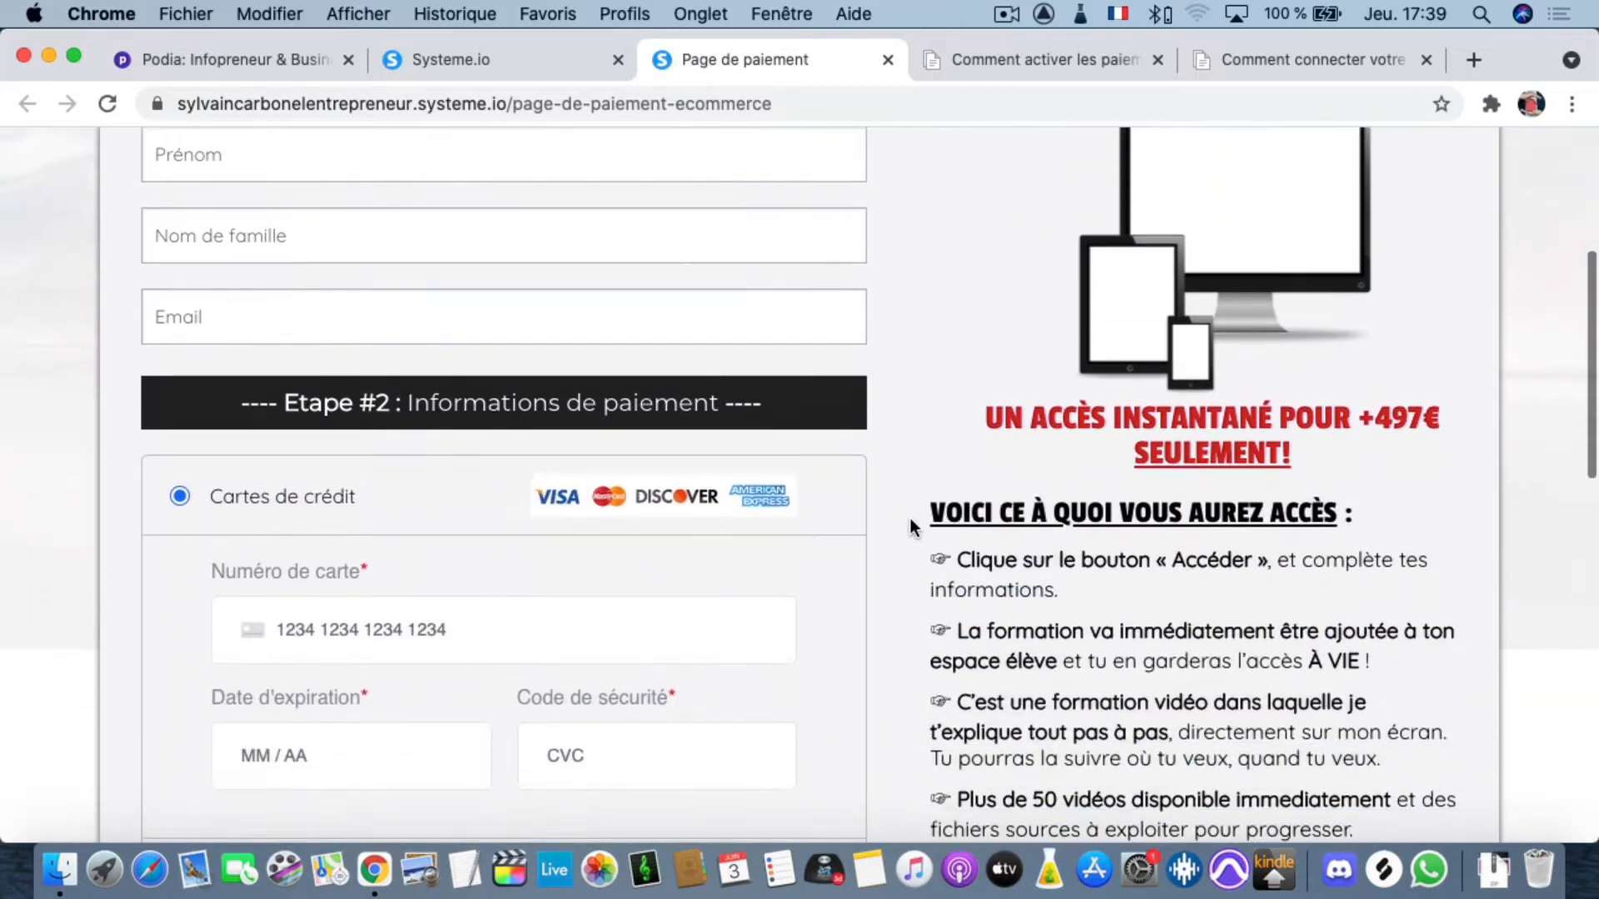
scroll(913, 527, down, 9)
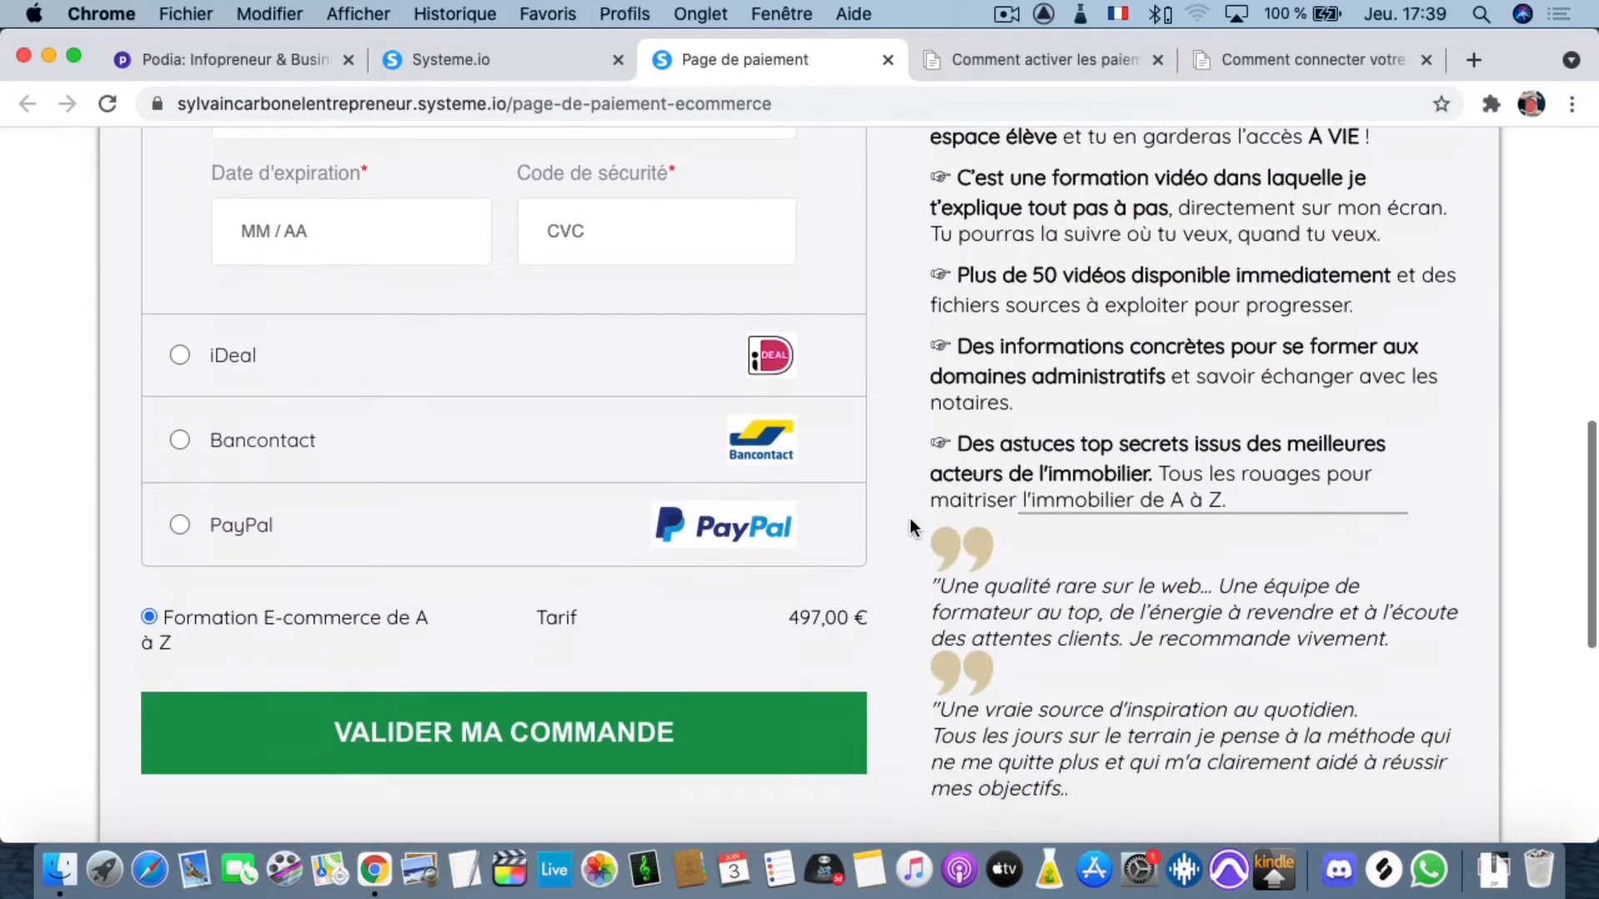
scroll(912, 527, down, 5)
scroll(912, 527, up, 7)
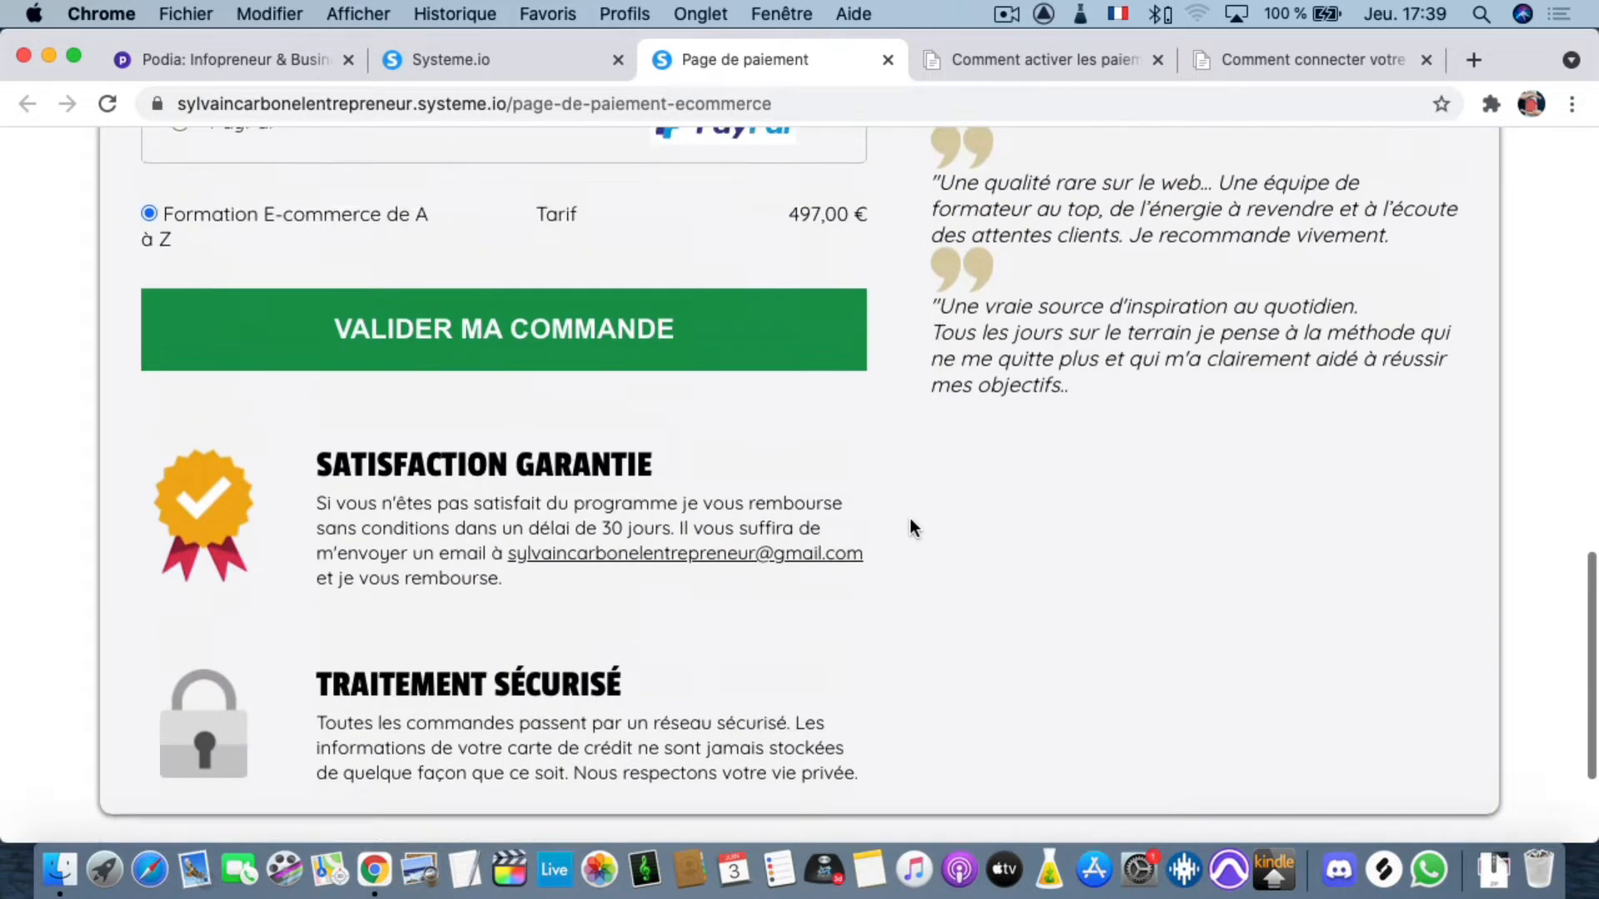
scroll(912, 520, up, 15)
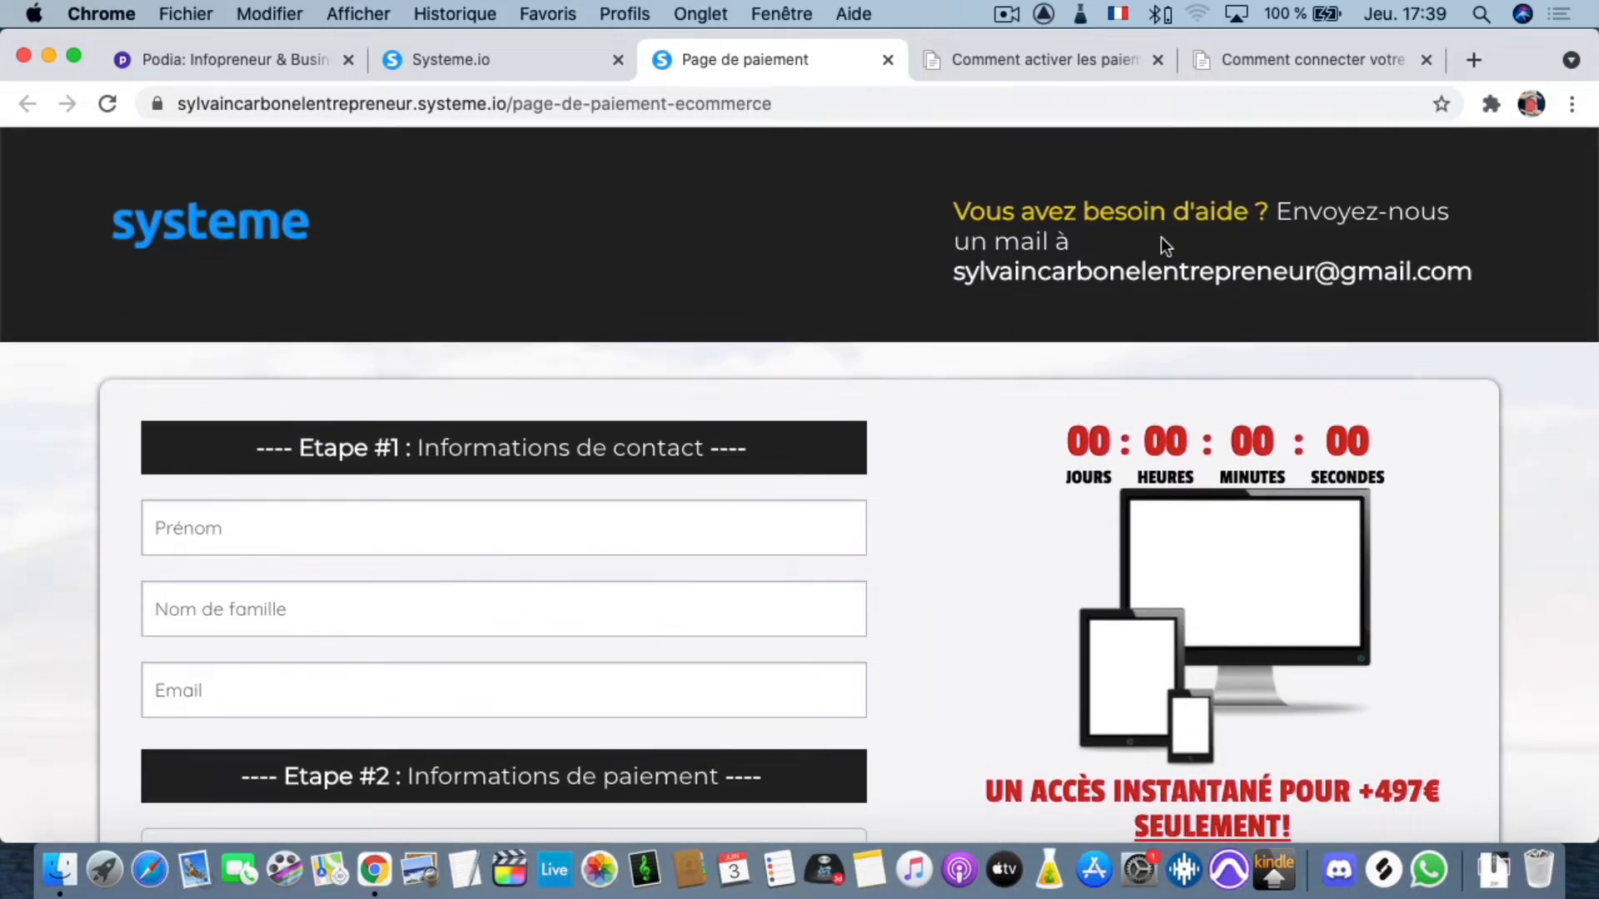
scroll(1014, 474, down, 5)
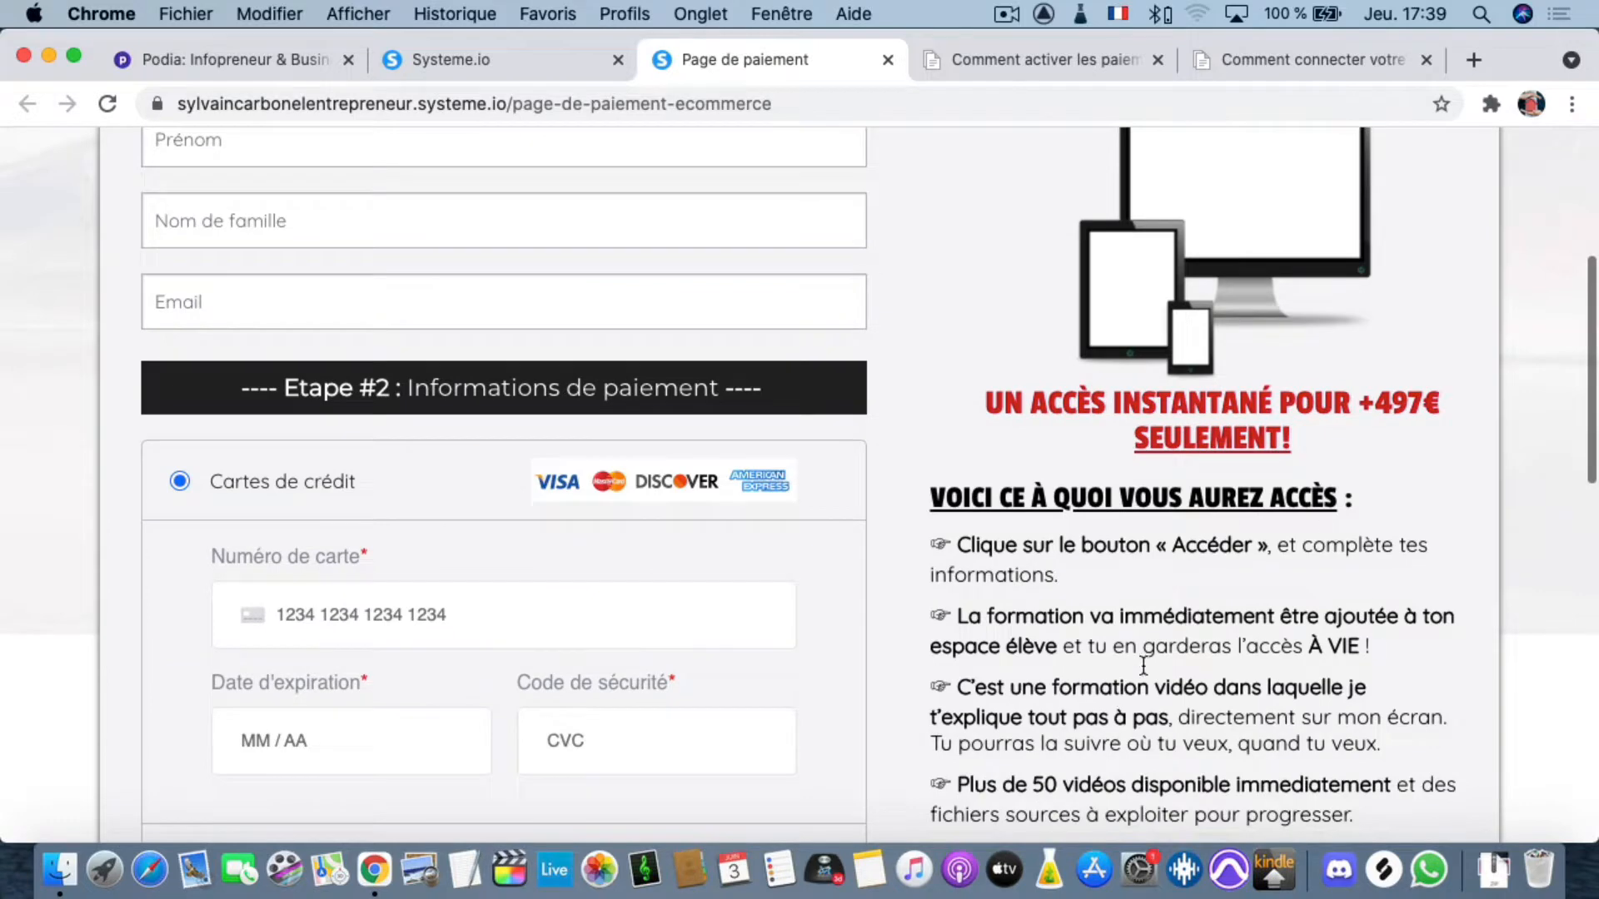
scroll(1143, 666, down, 4)
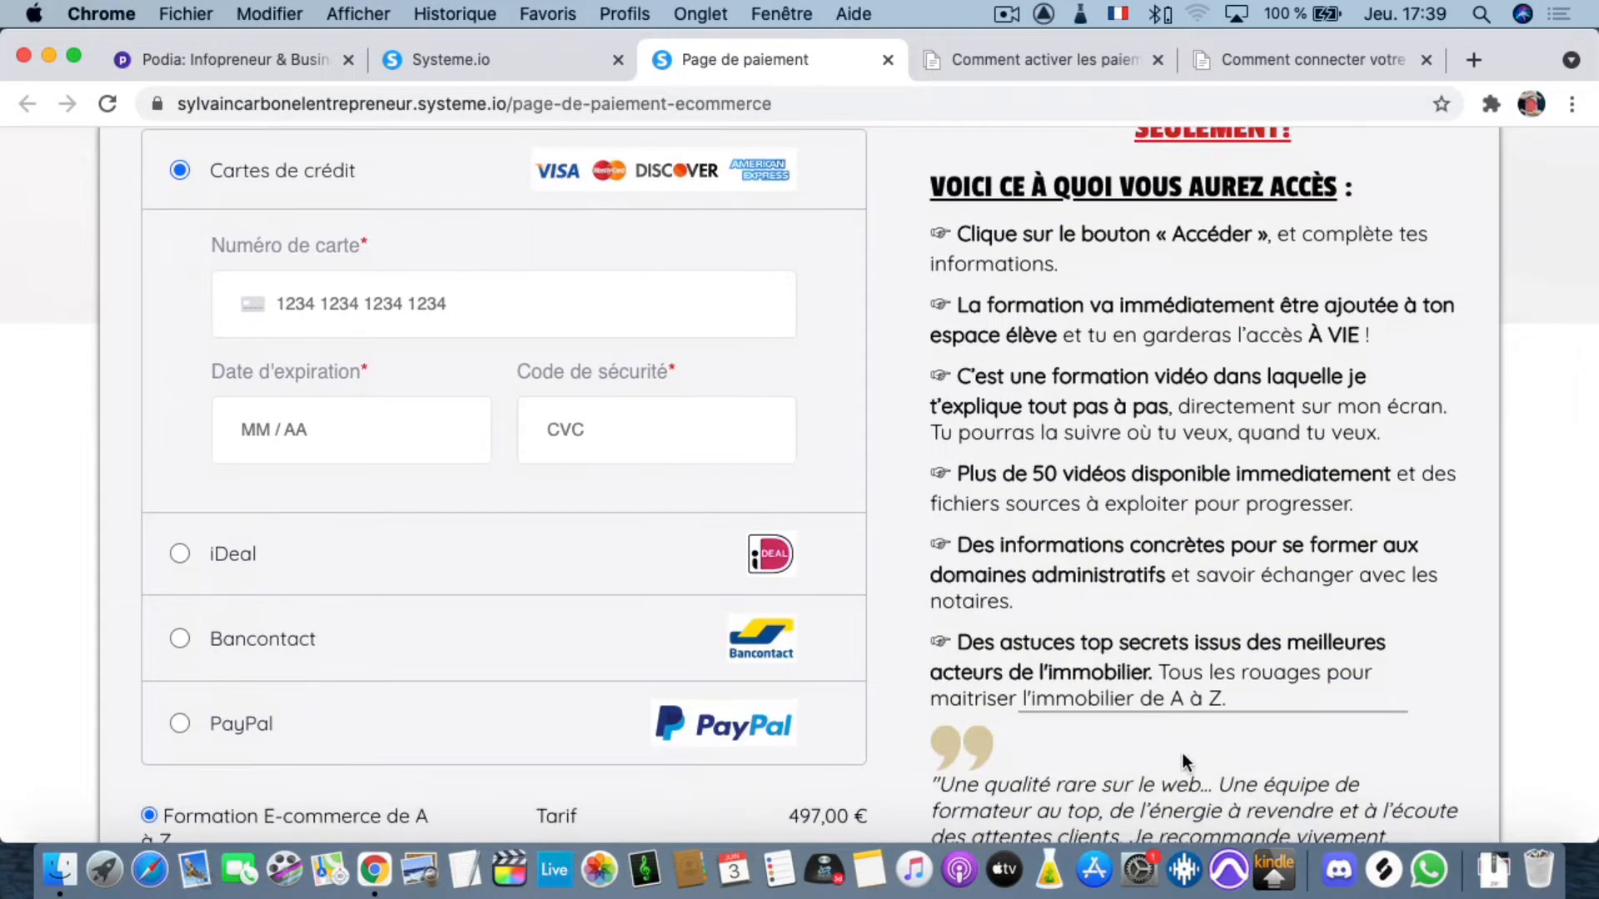
scroll(1169, 723, down, 3)
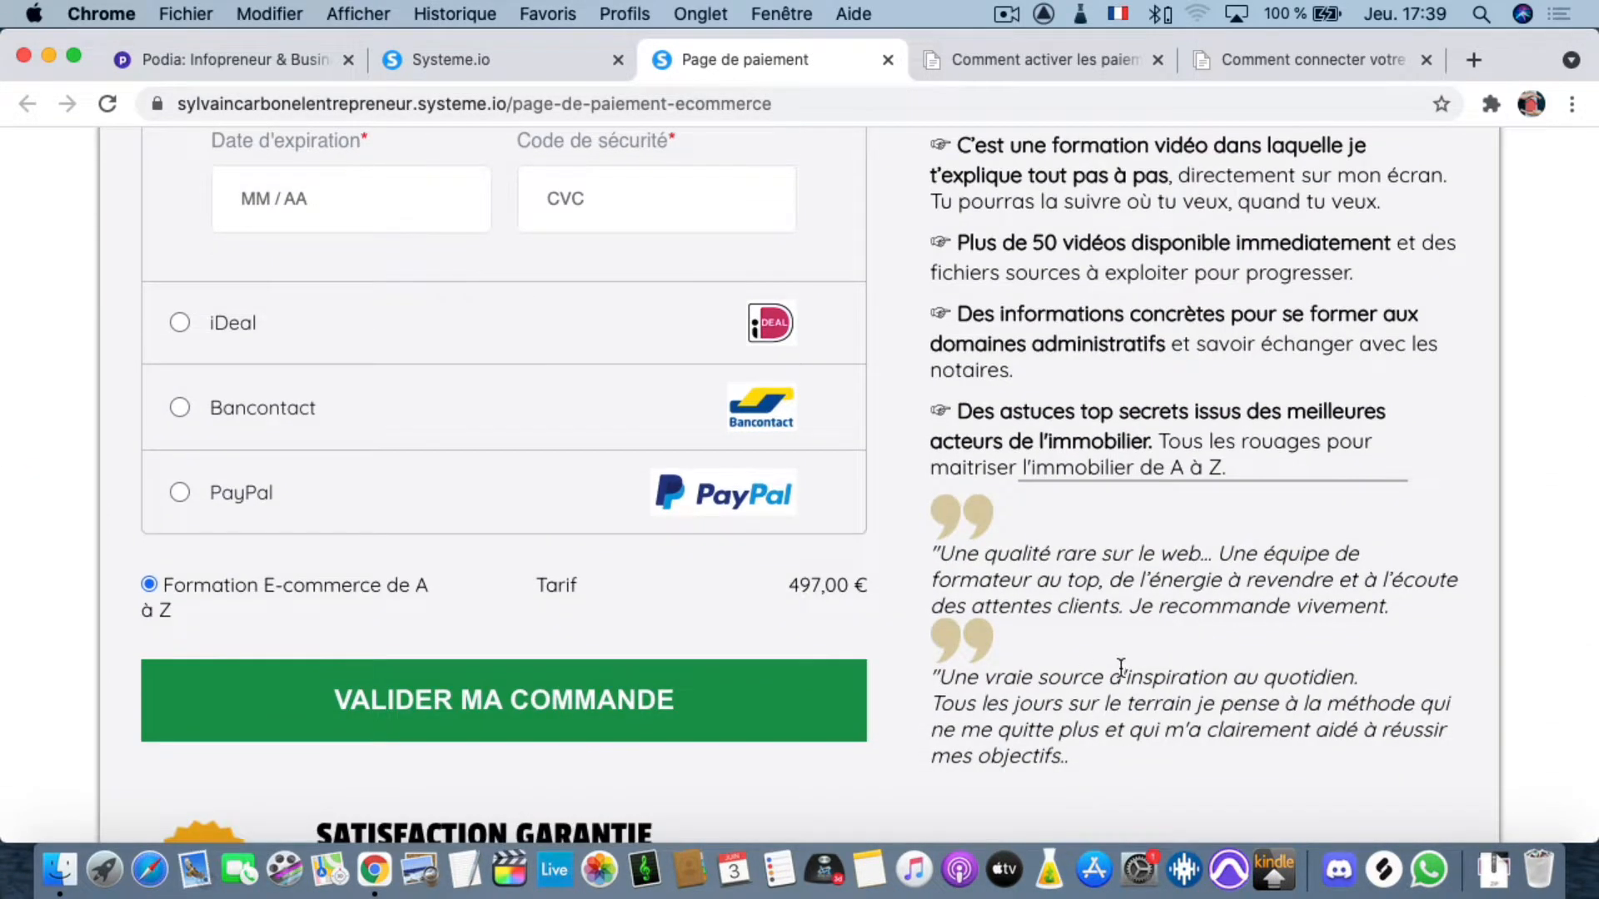
scroll(1120, 666, down, 3)
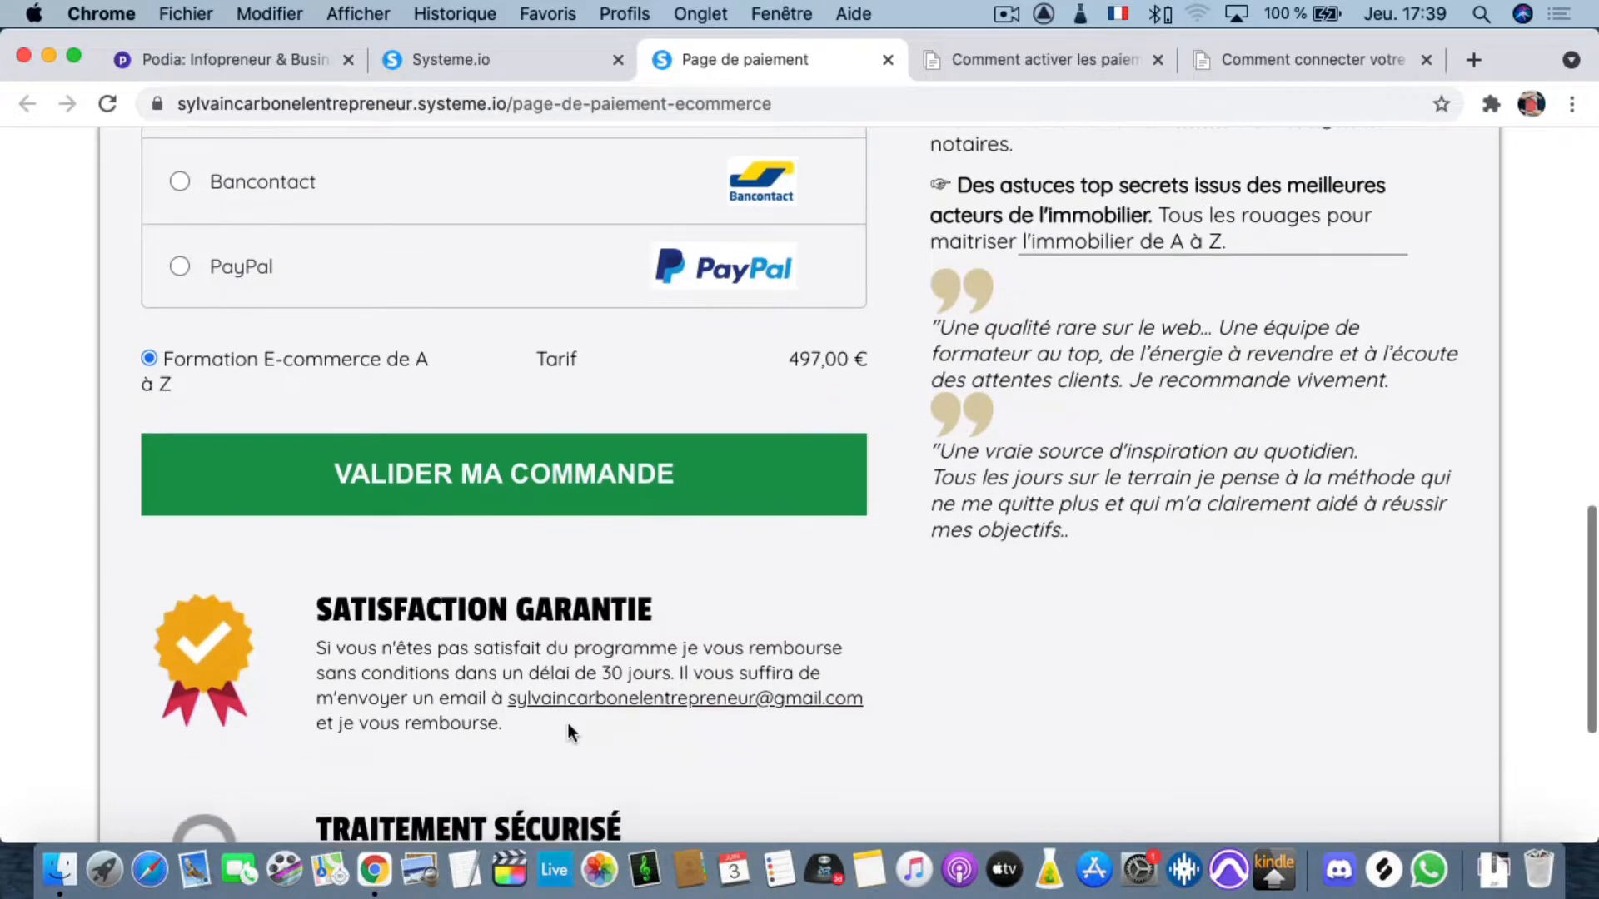
scroll(568, 728, down, 3)
scroll(824, 616, up, 4)
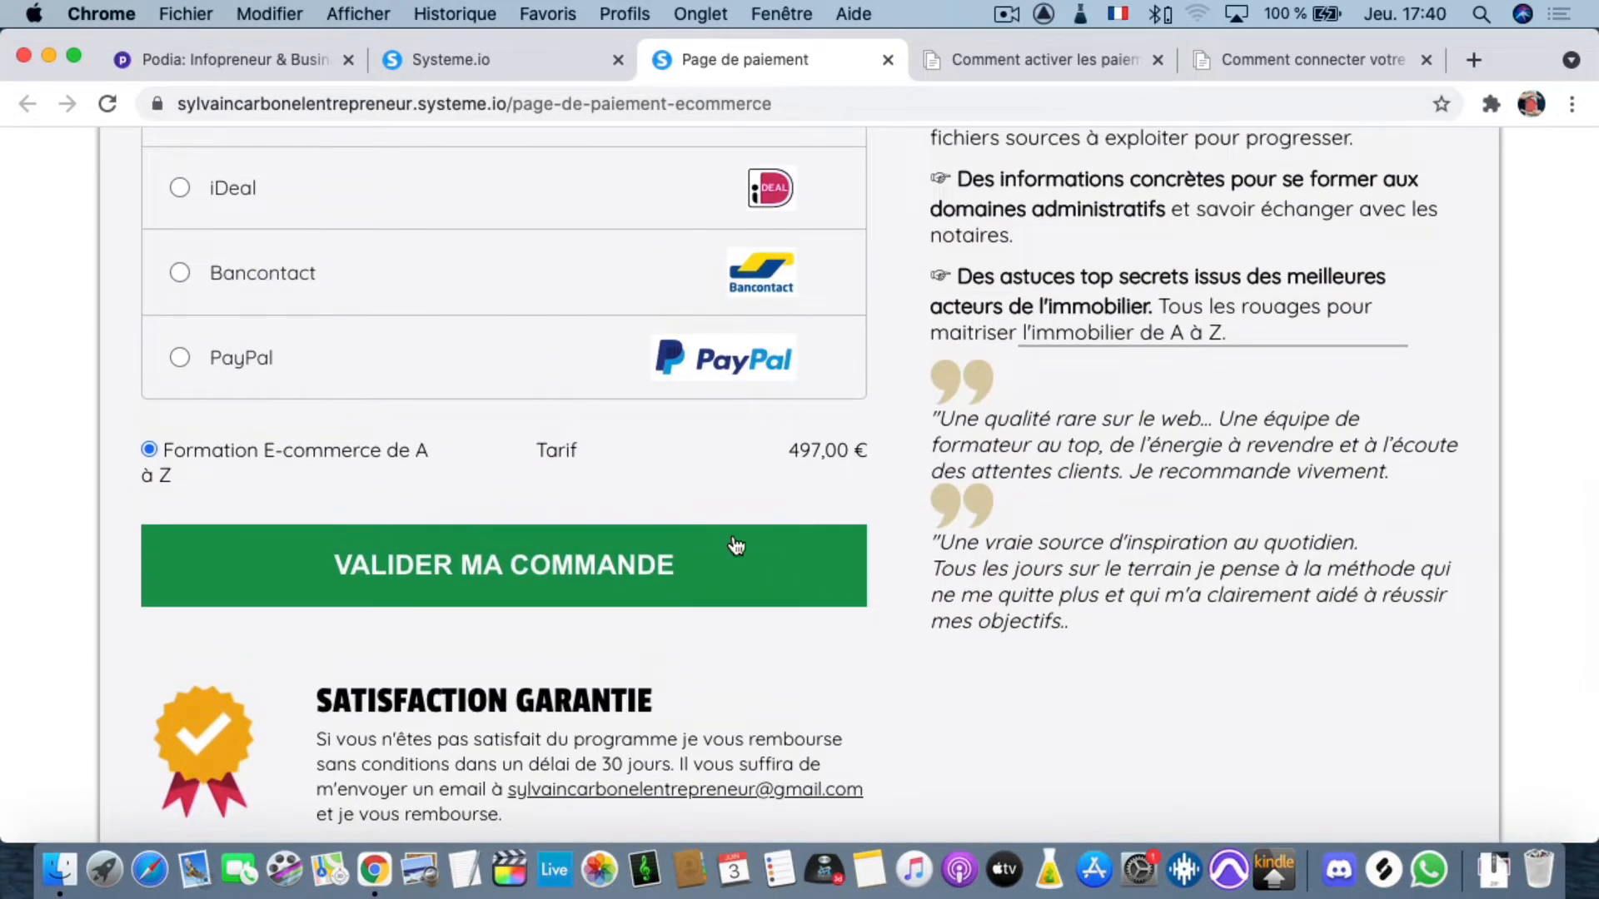
scroll(320, 448, up, 3)
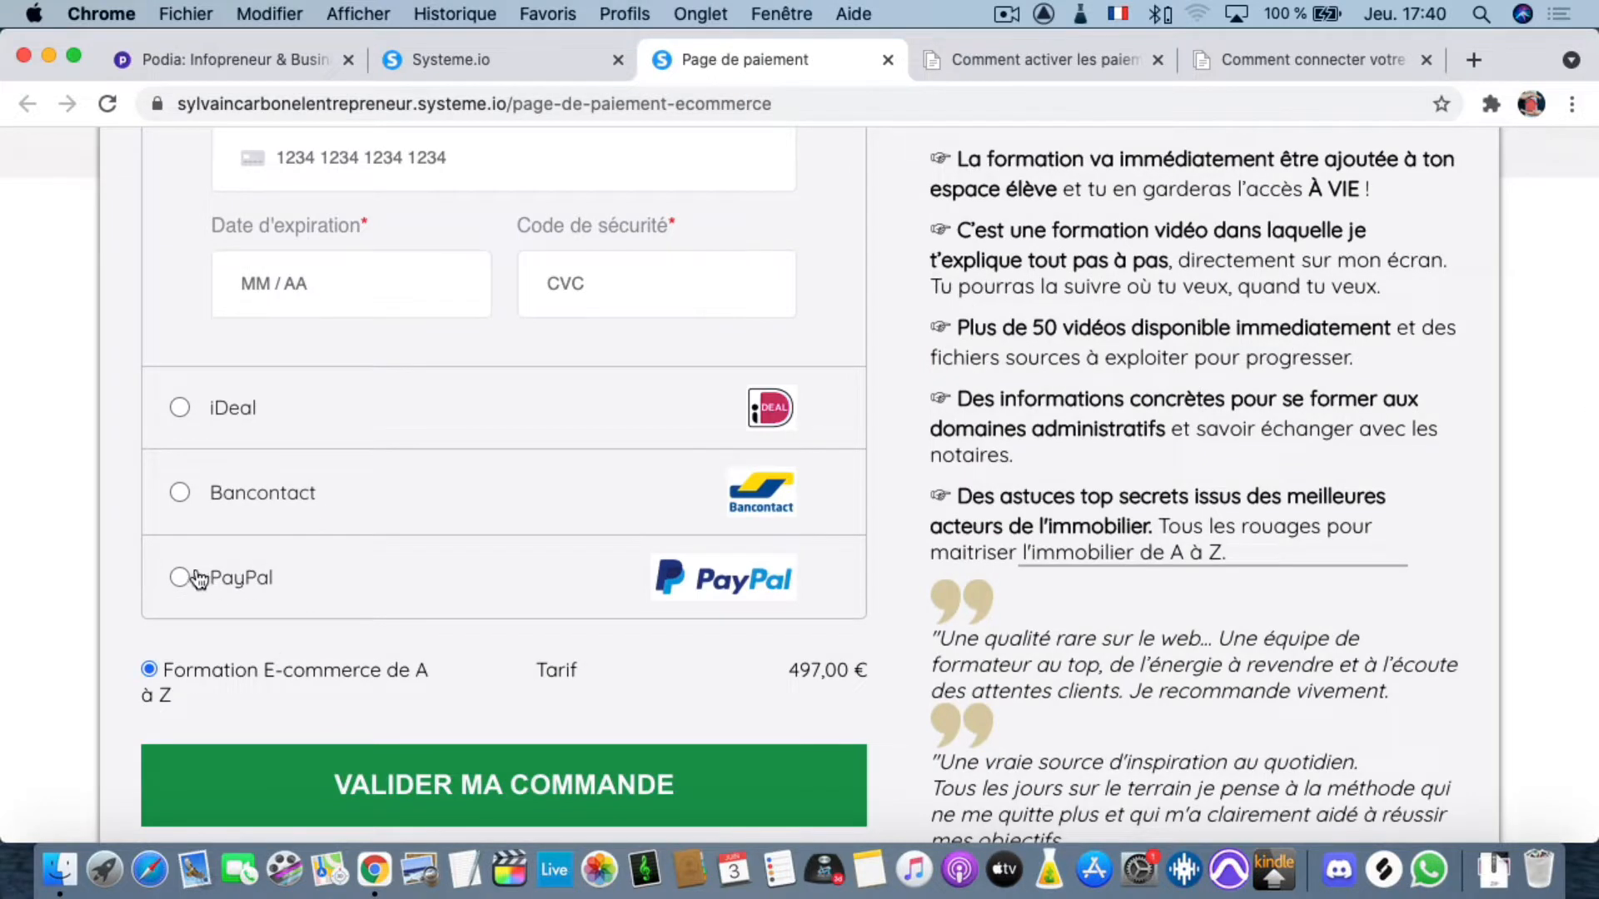
scroll(215, 551, up, 5)
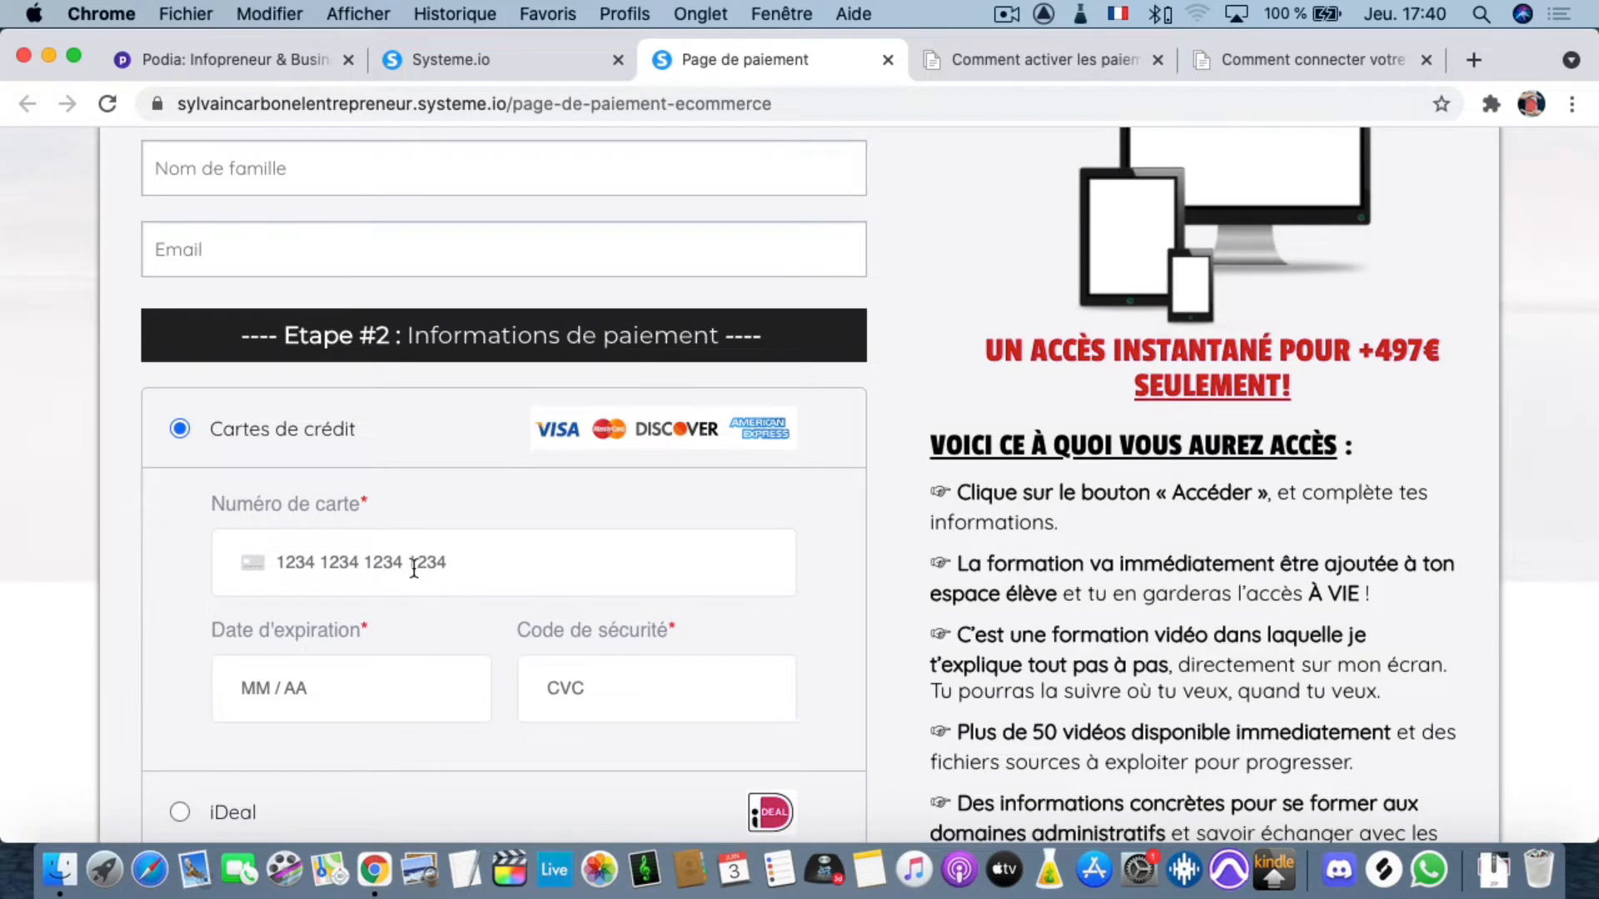
scroll(352, 466, up, 4)
scroll(350, 472, up, 1)
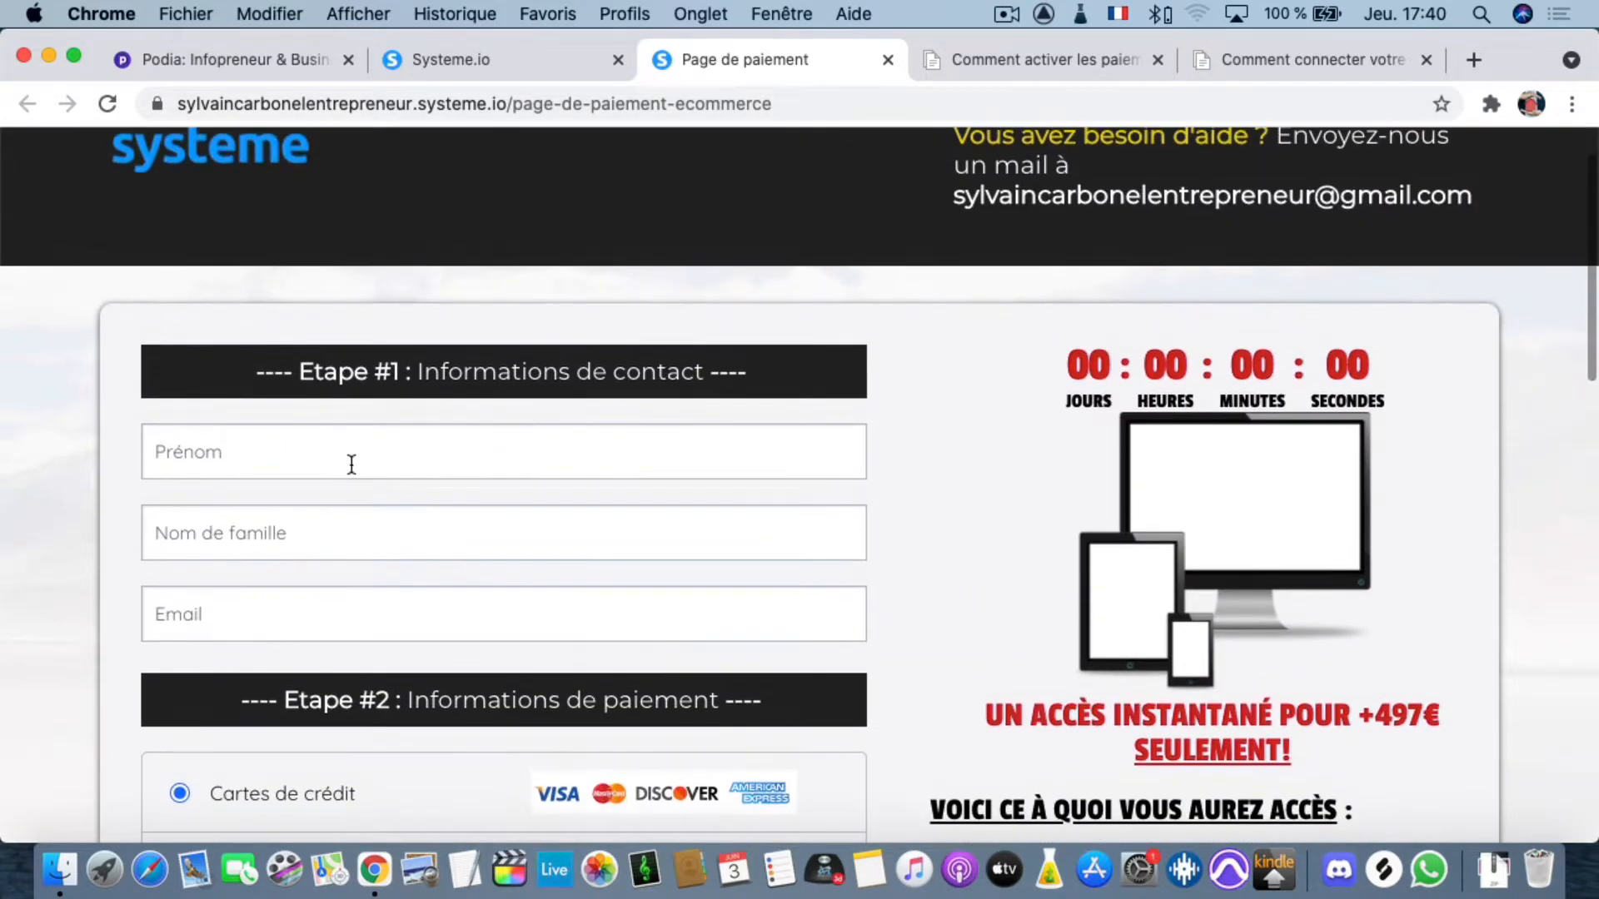
click(888, 59)
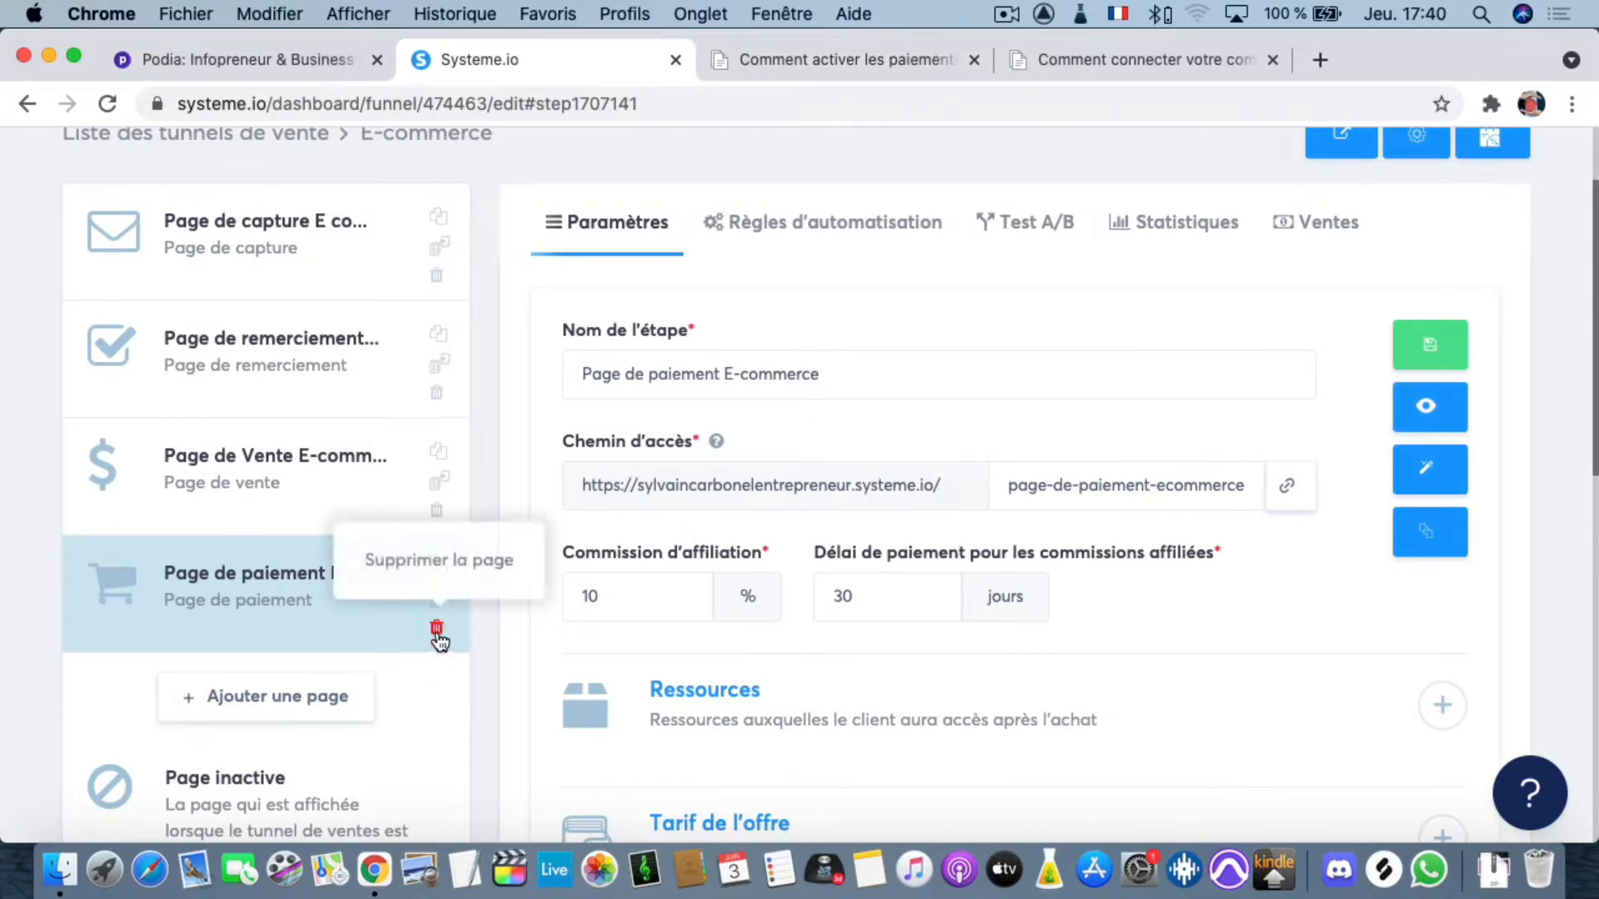
- Delete the existing payment page from the E-commerce funnel and confirm the deletion
click(436, 630)
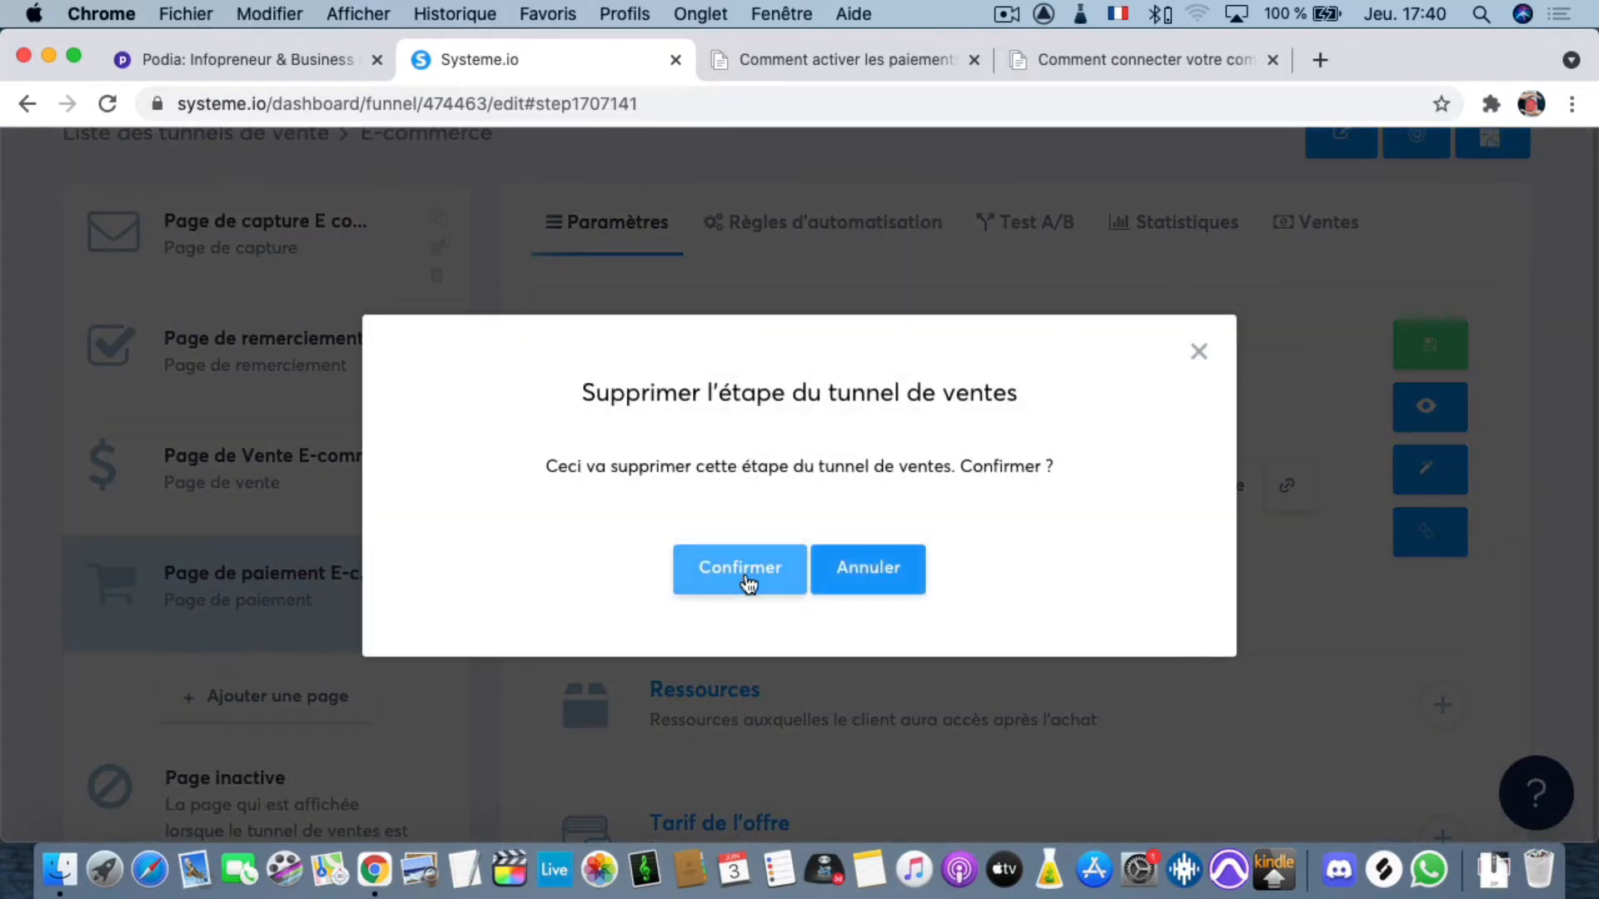
click(741, 569)
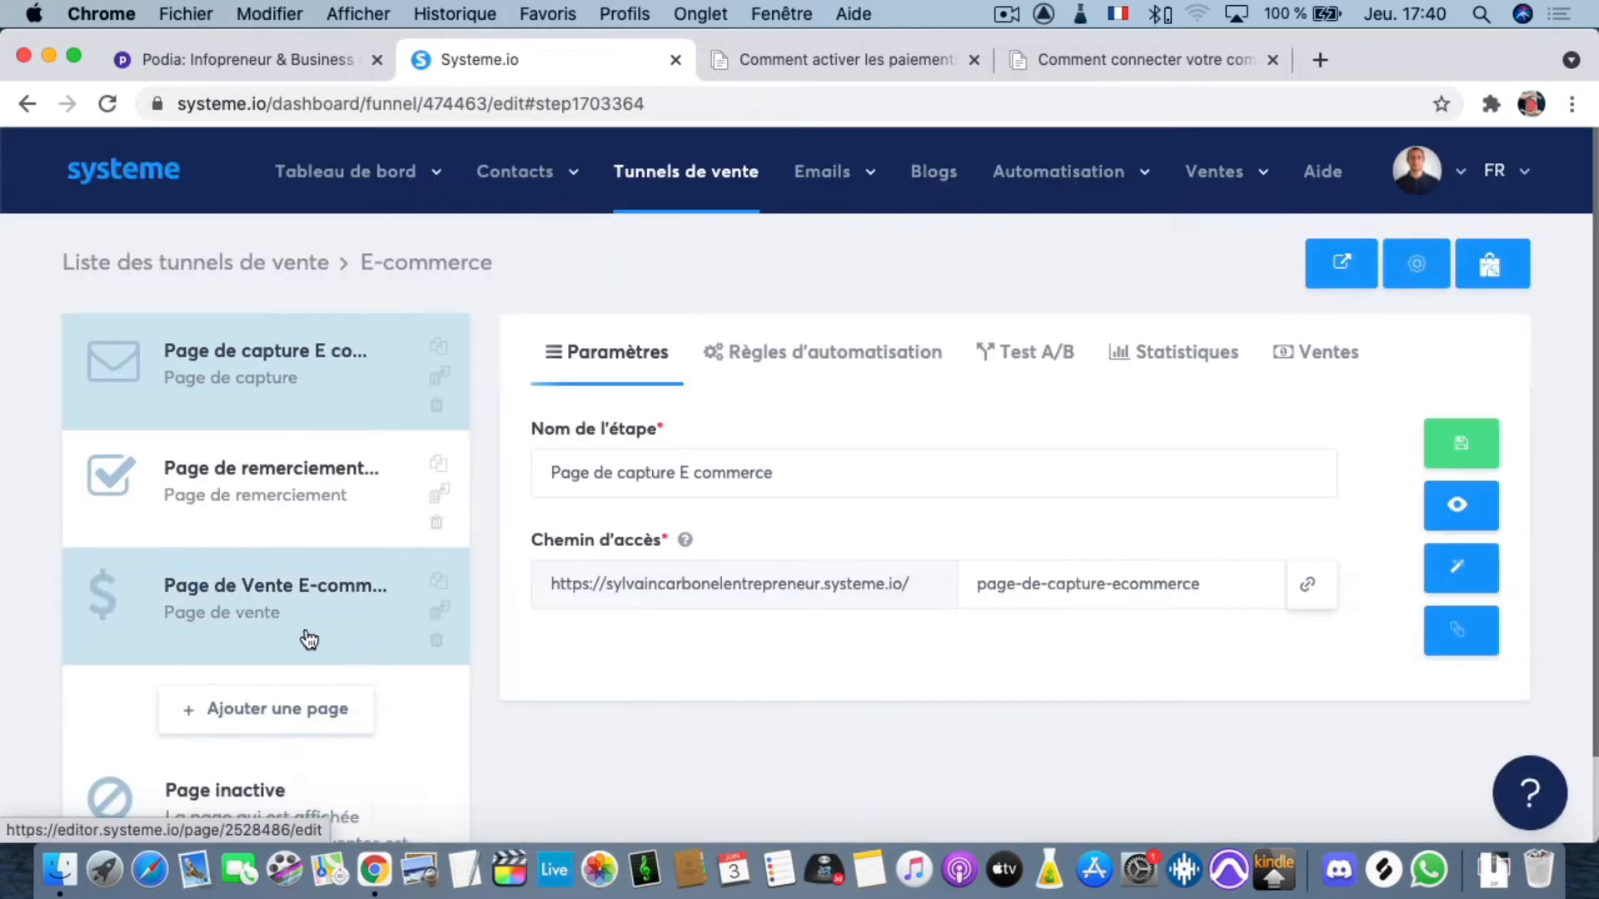
- Preview the E-commerce funnel's sales page, examine its content down to the access instructions, and close the preview
scroll(310, 653, down, 2)
click(303, 542)
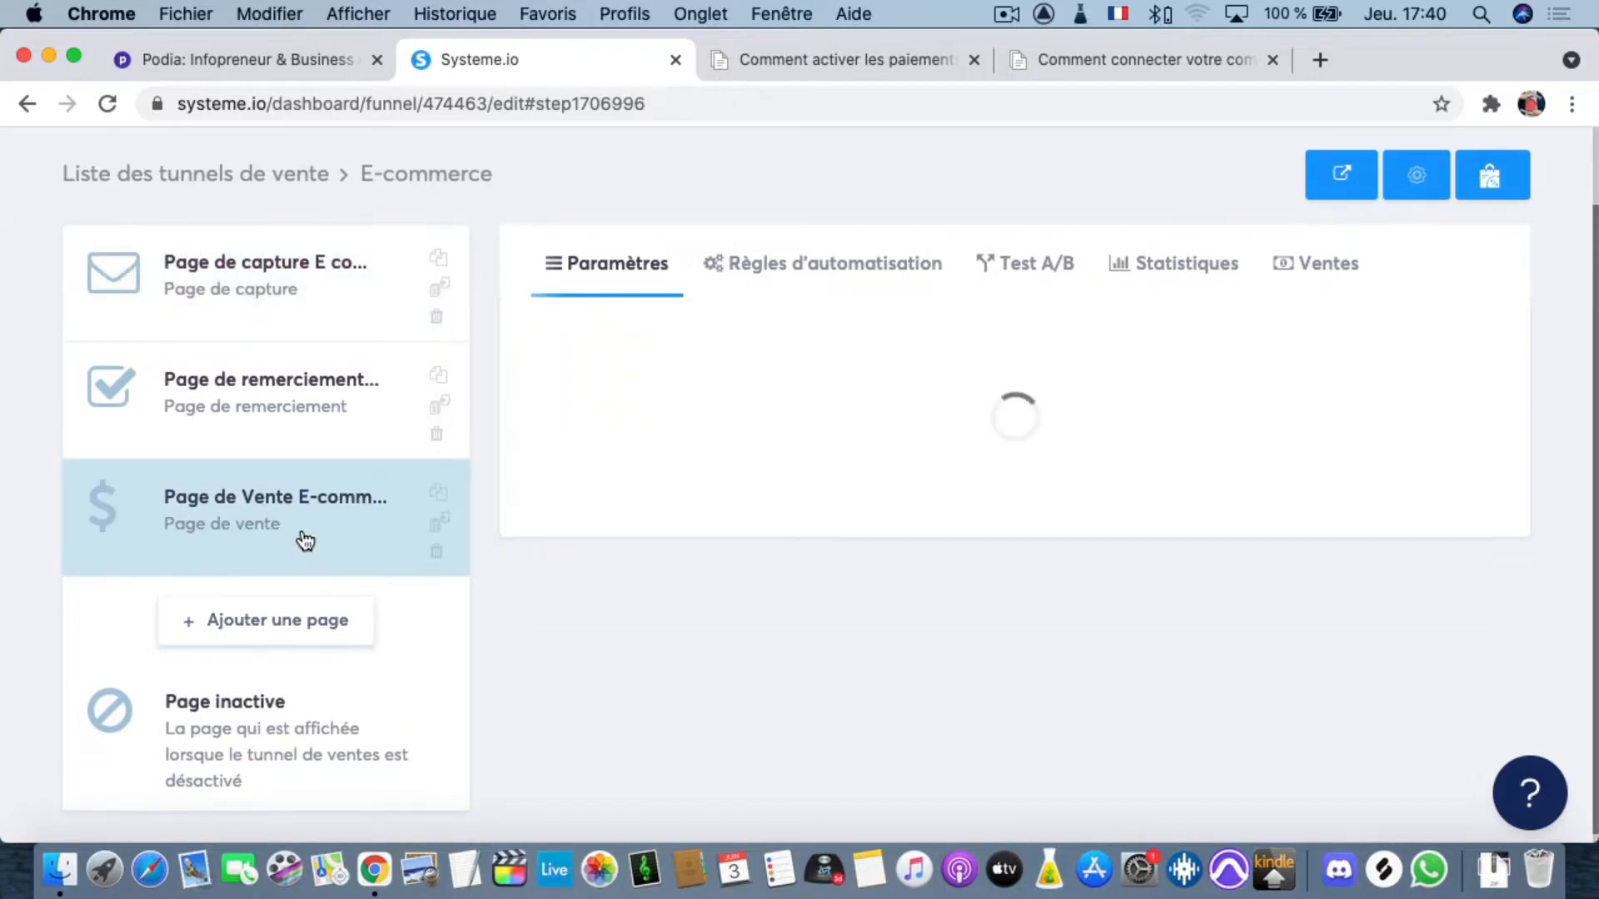
scroll(223, 665, up, 2)
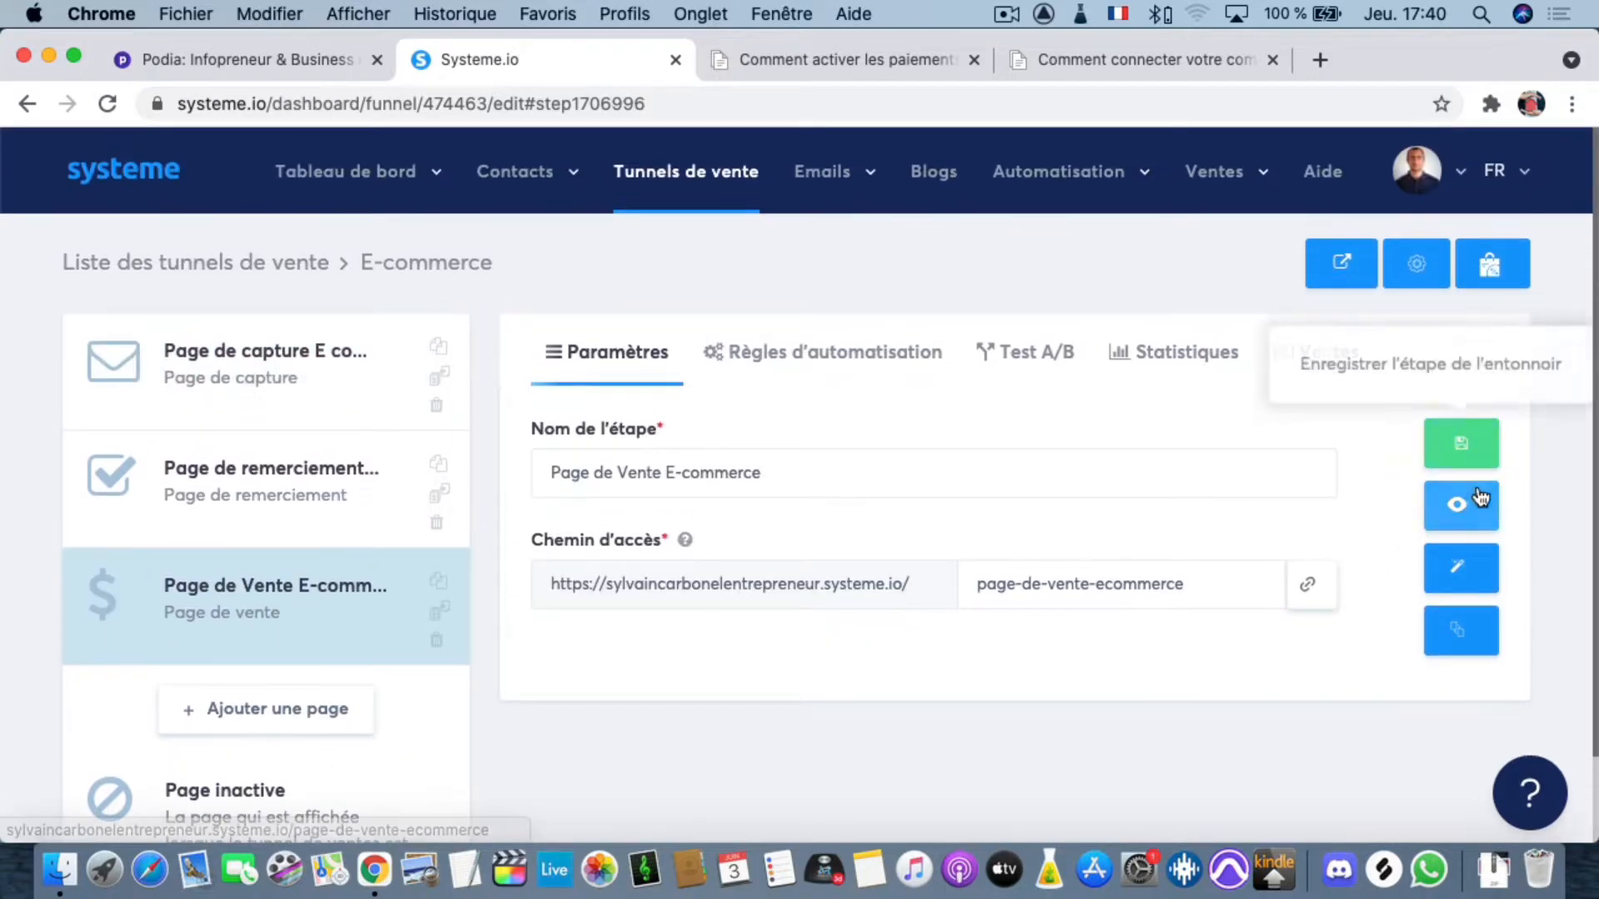
click(1457, 504)
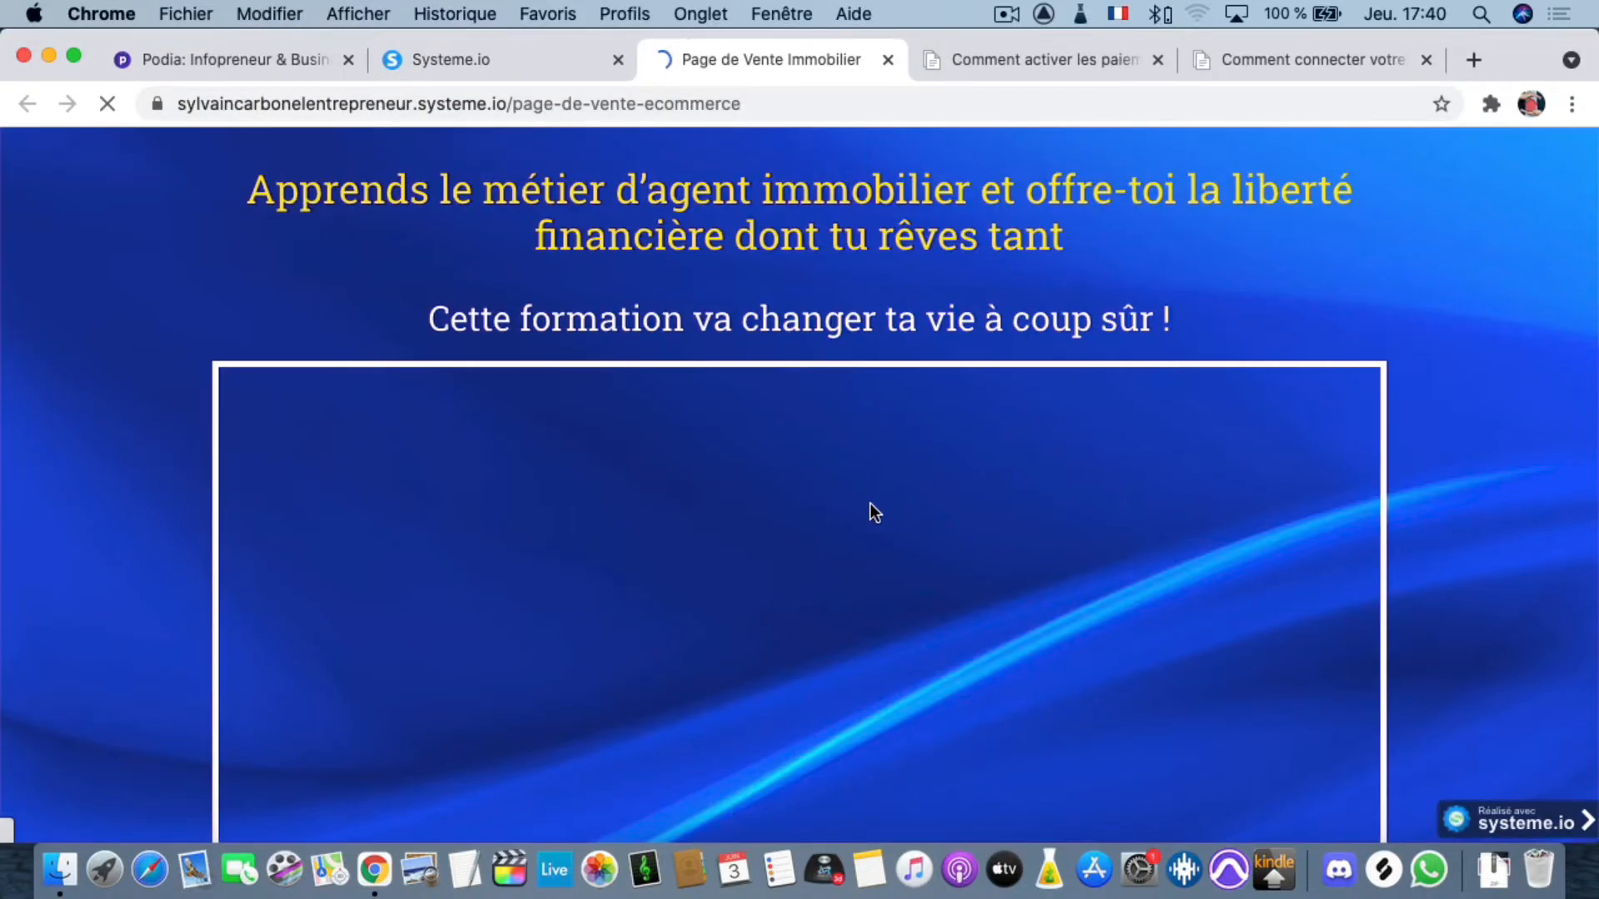
scroll(866, 508, down, 15)
scroll(856, 506, down, 20)
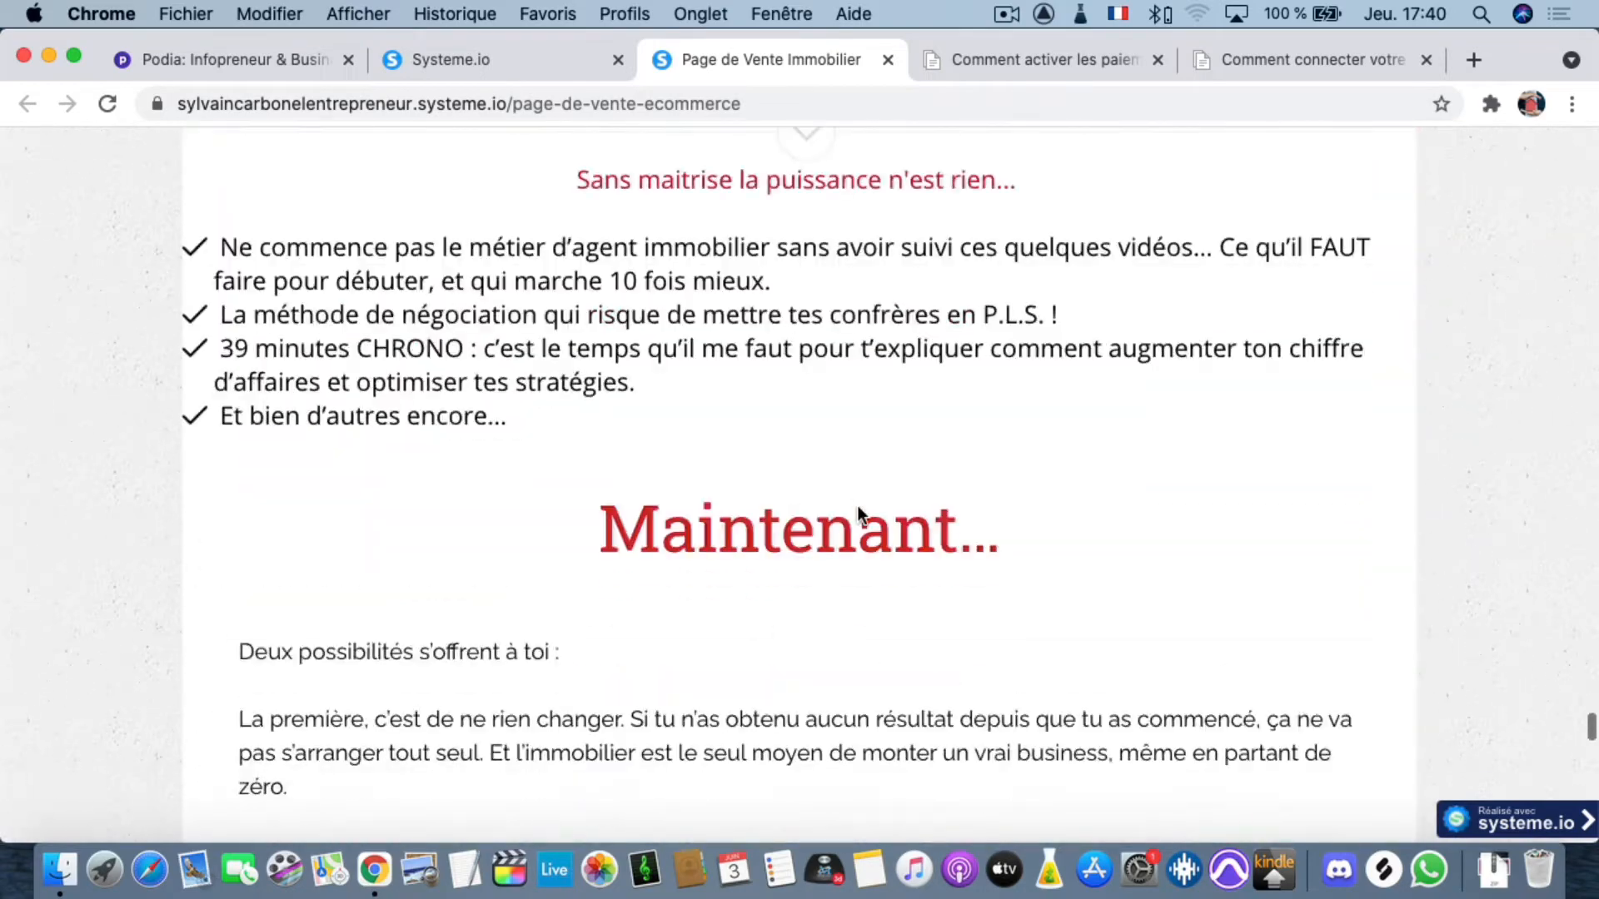
scroll(857, 506, up, 5)
scroll(857, 506, up, 10)
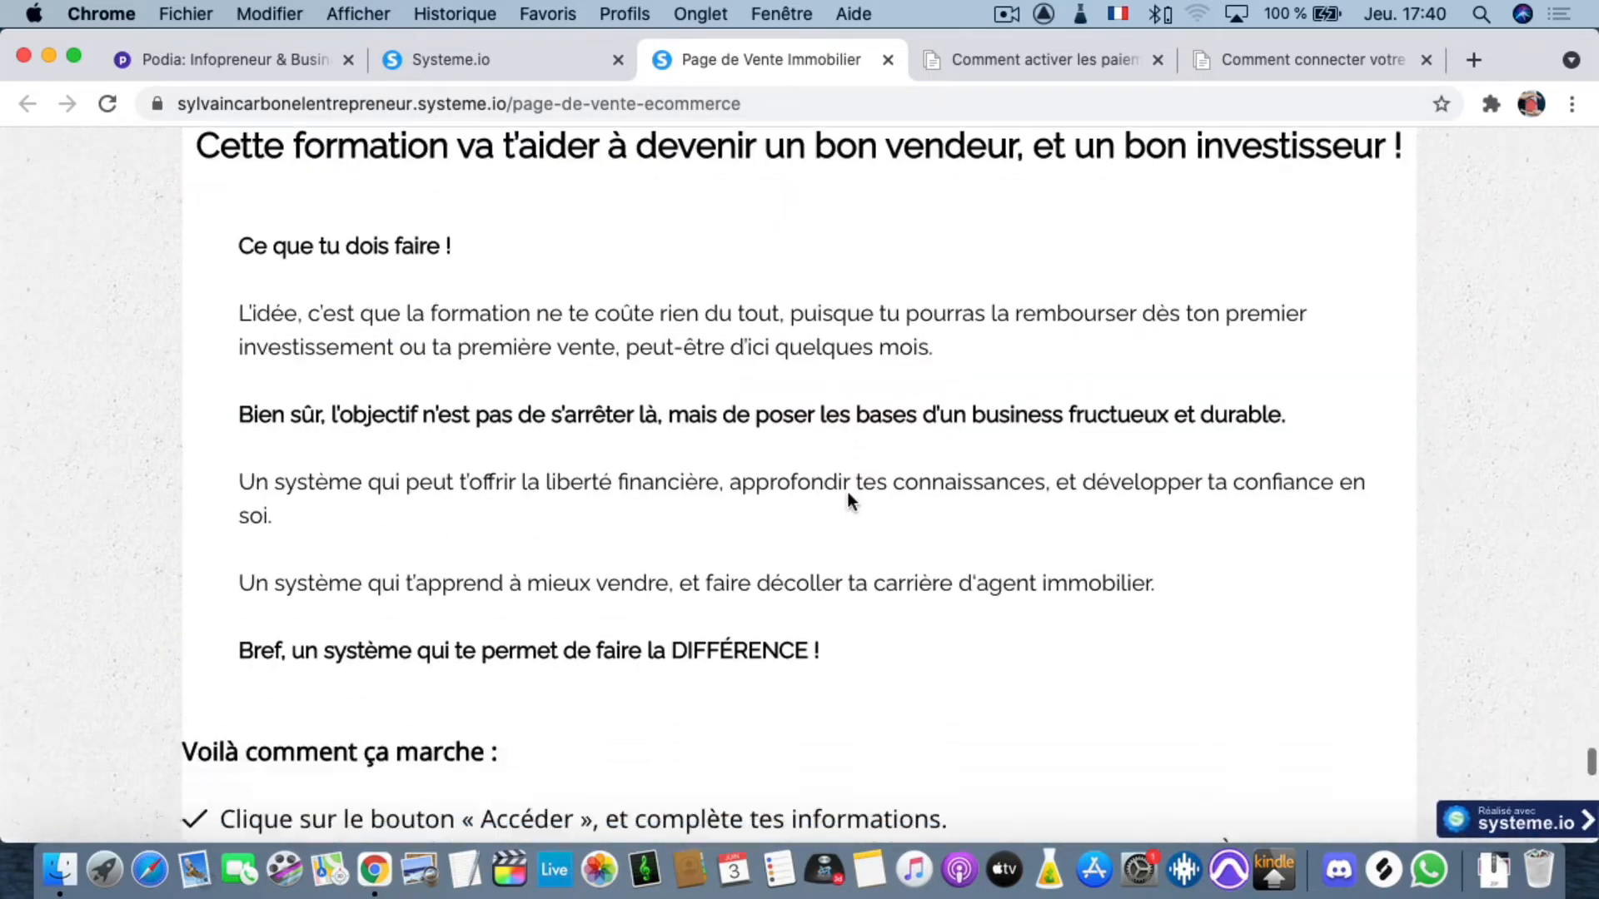
scroll(850, 496, down, 7)
click(869, 773)
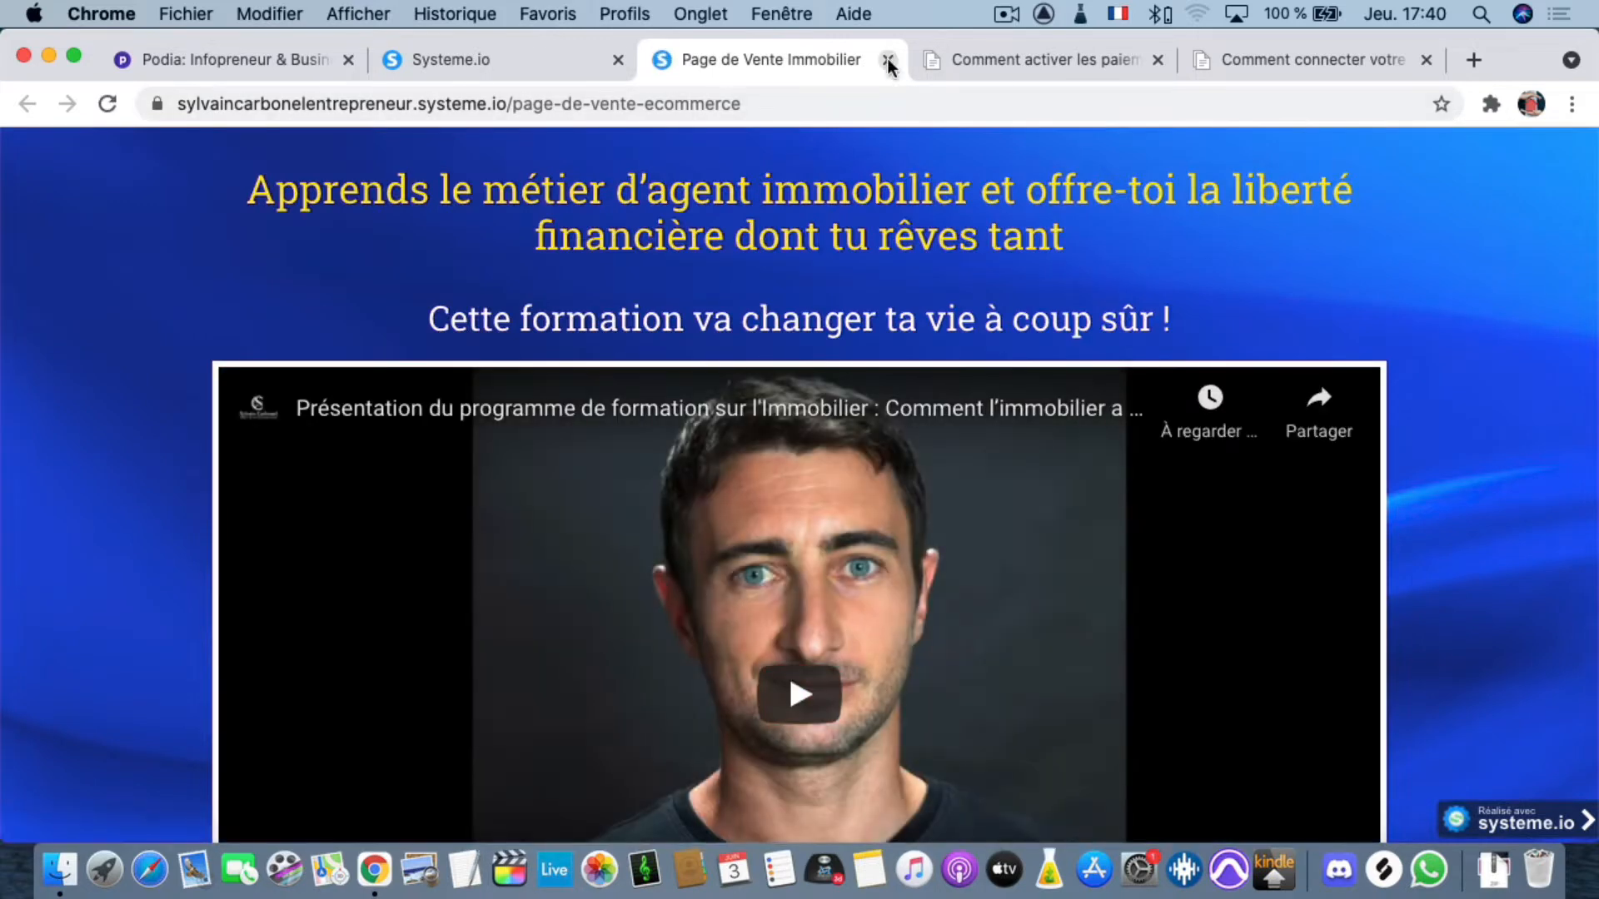
click(888, 60)
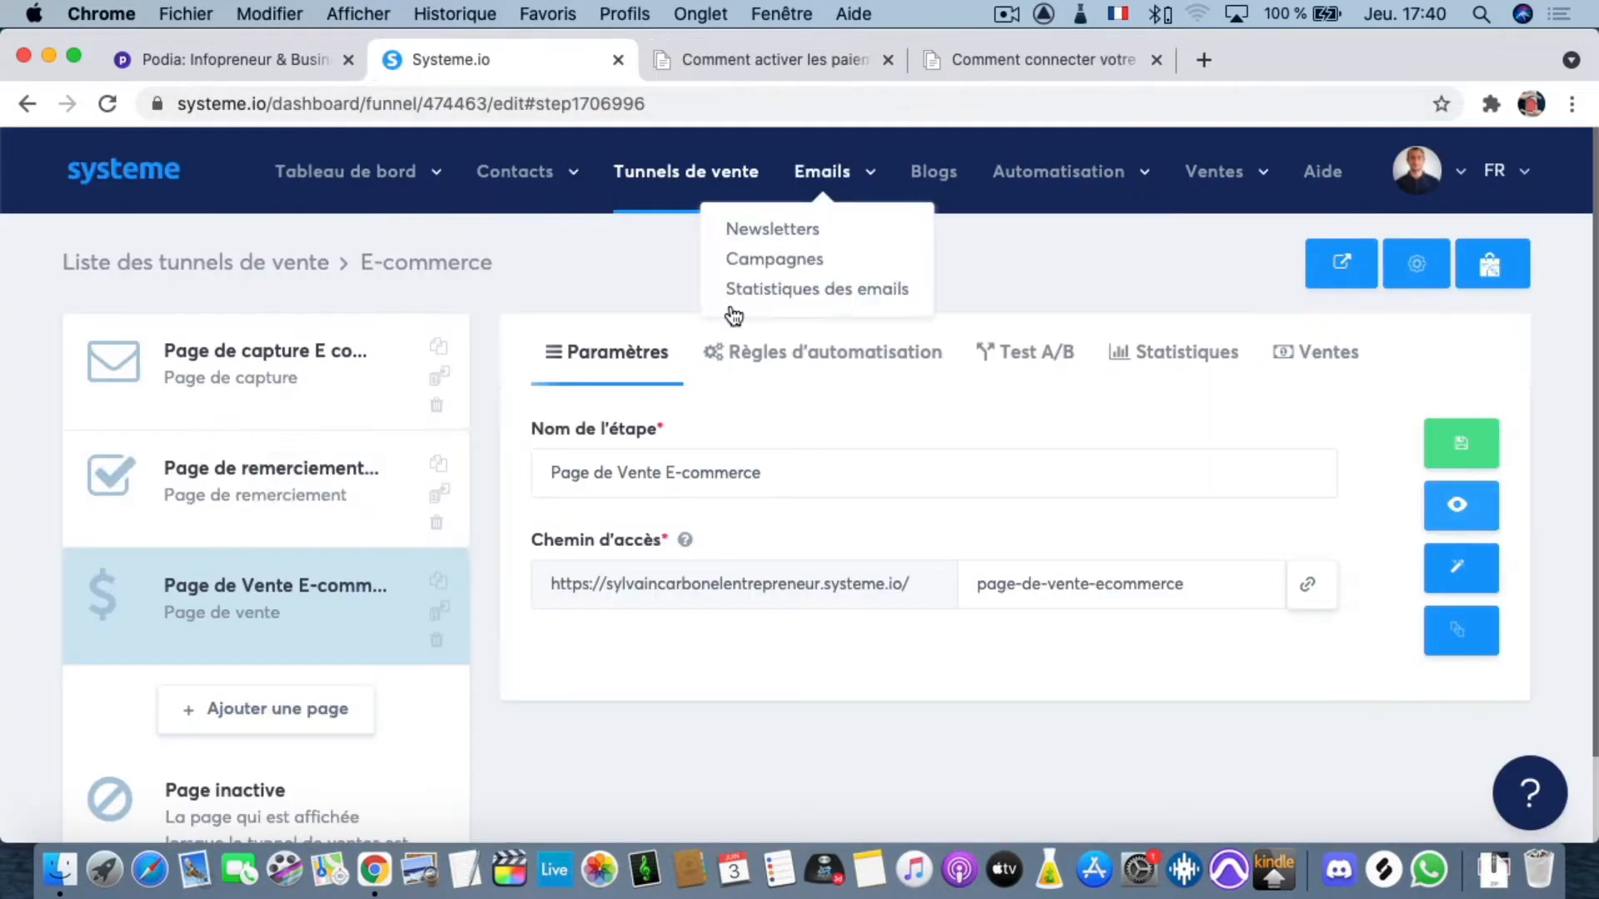
- Add a new funnel step named "Page de paiement" with the sales type "Page de paiement"
click(275, 708)
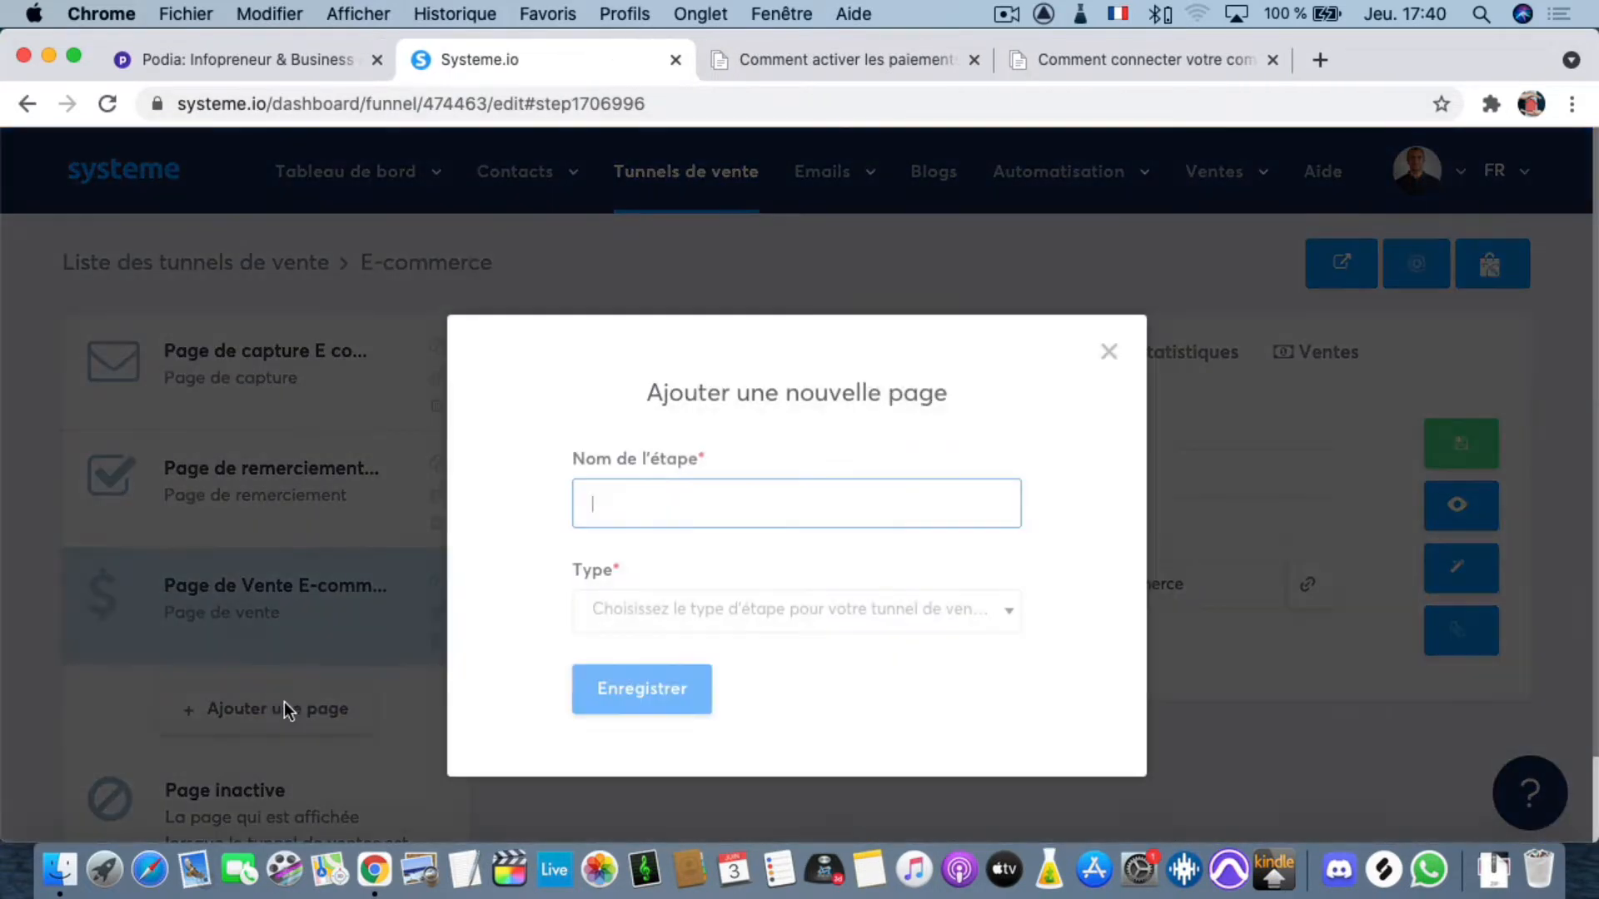
click(654, 492)
text(Pa)
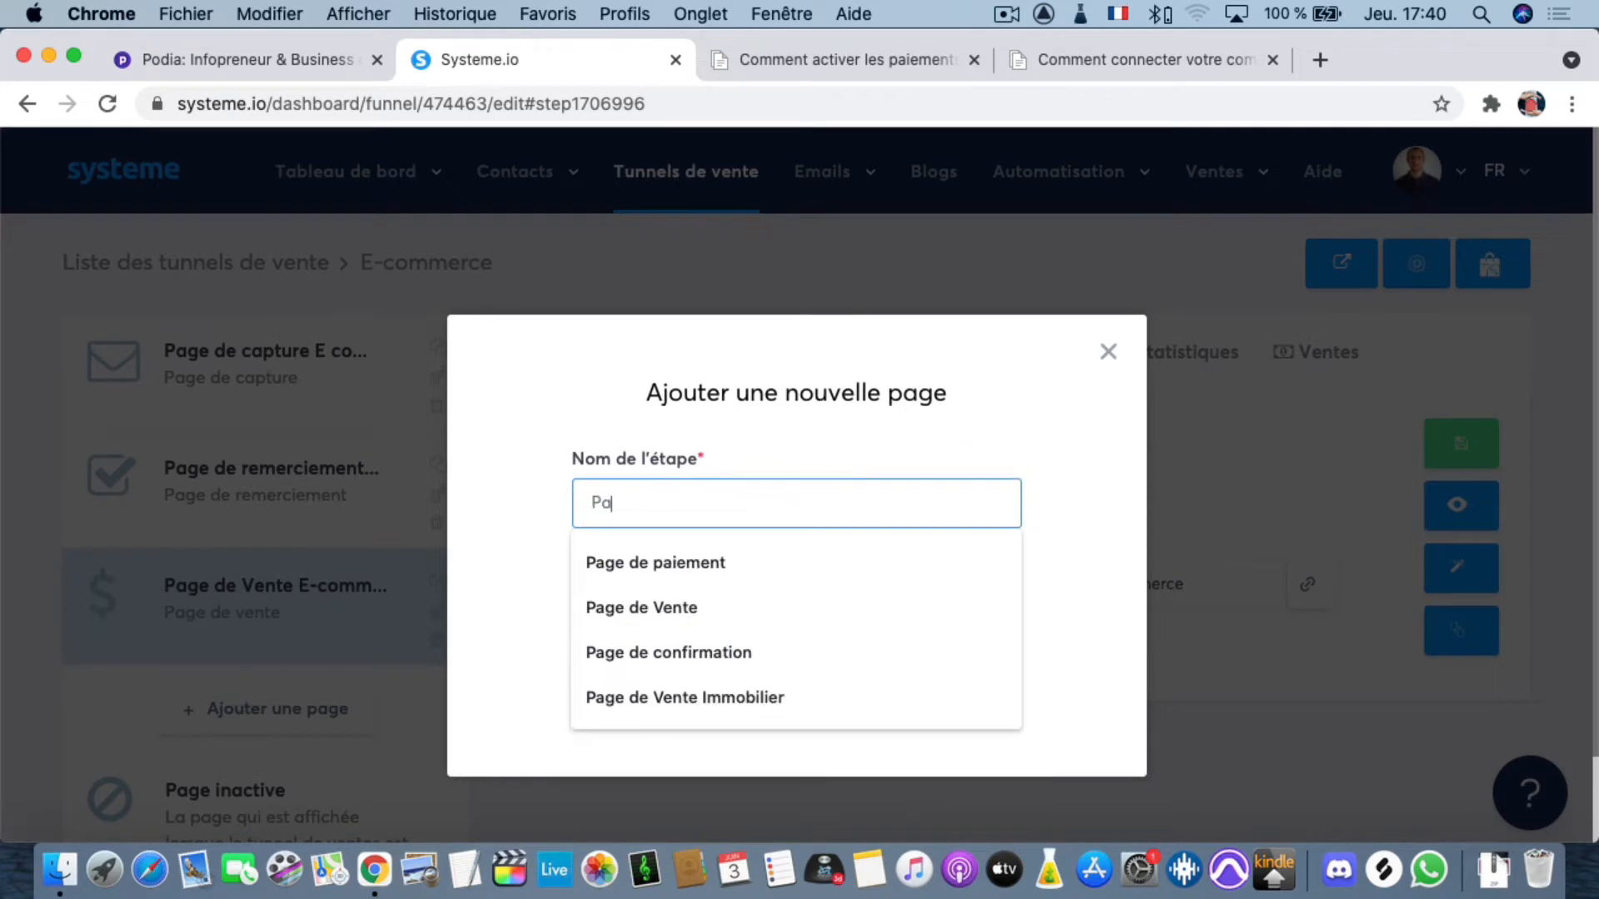
text(ge de paiement)
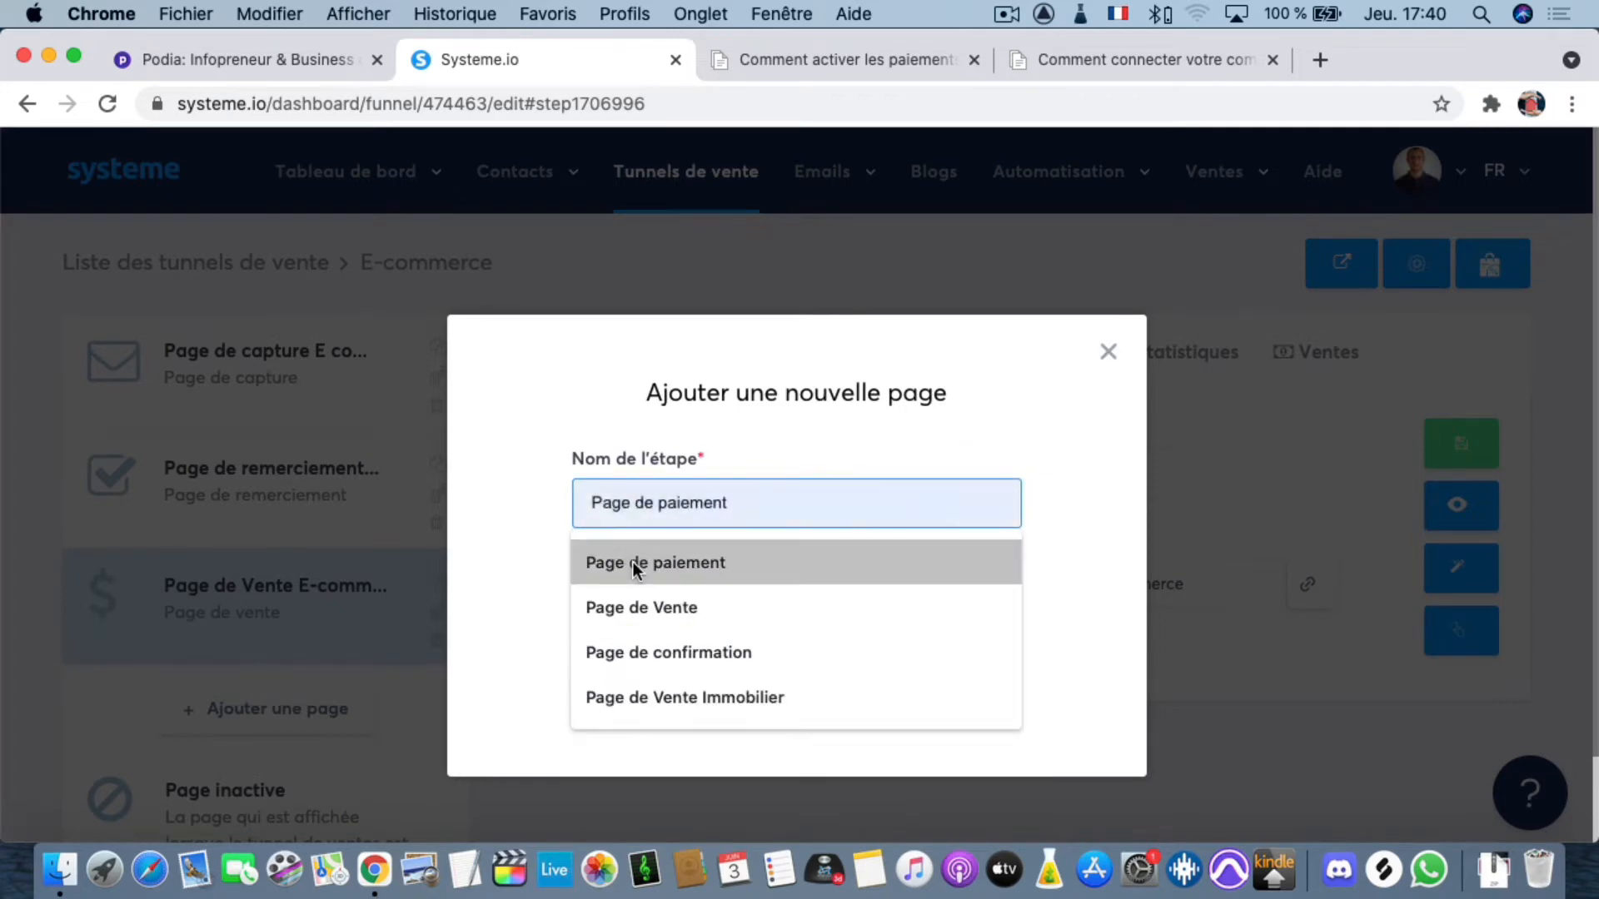
click(632, 561)
click(727, 615)
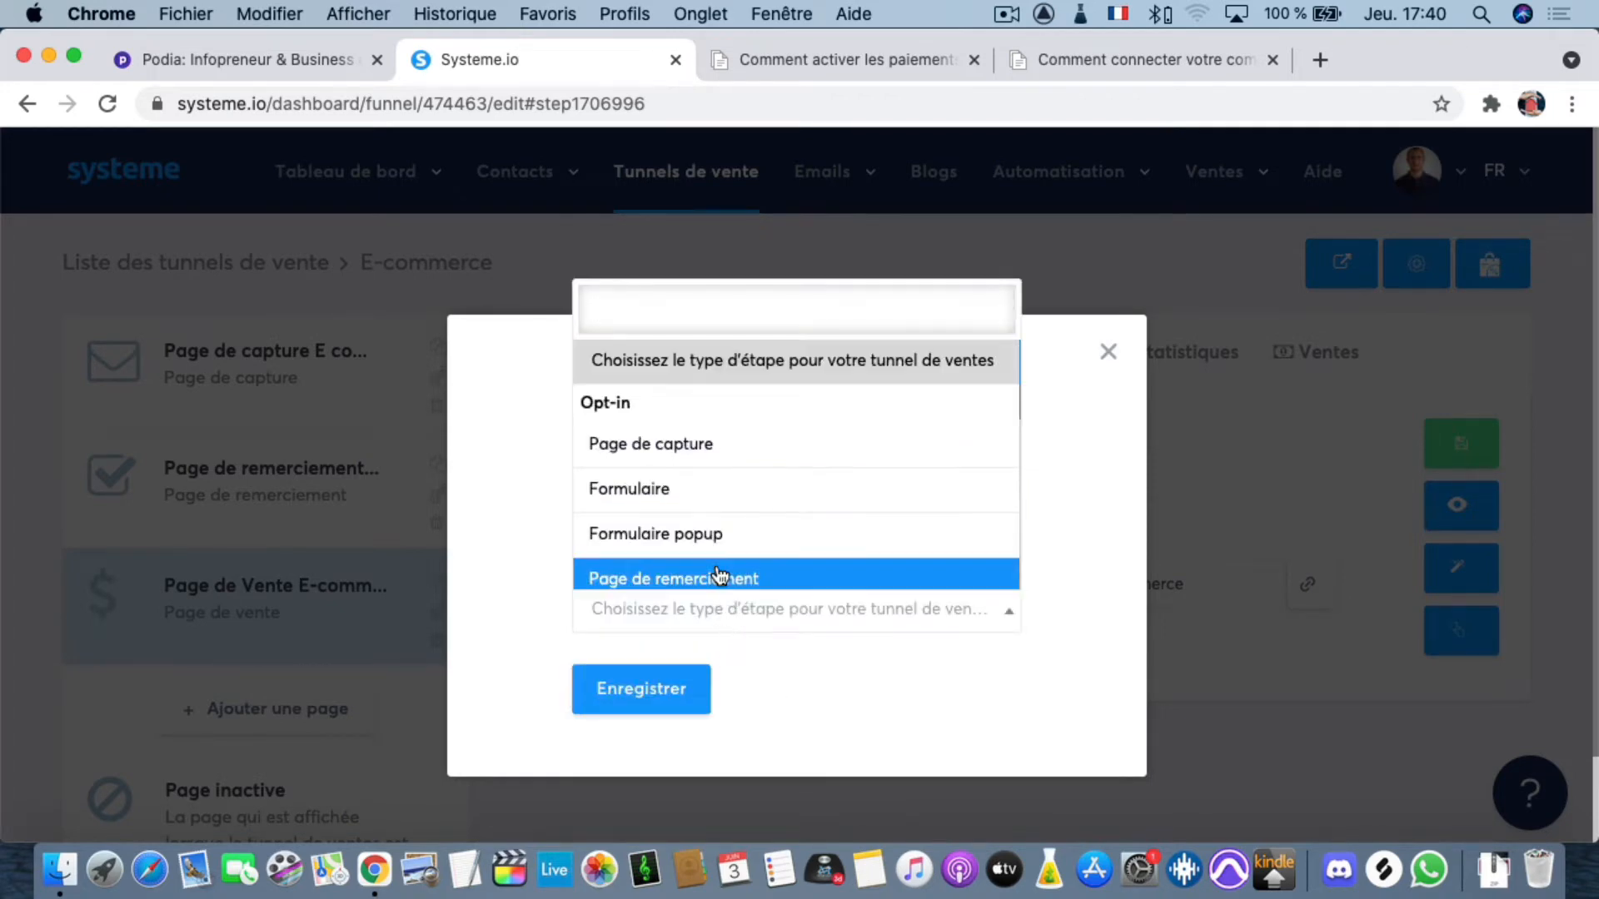
scroll(704, 510, down, 3)
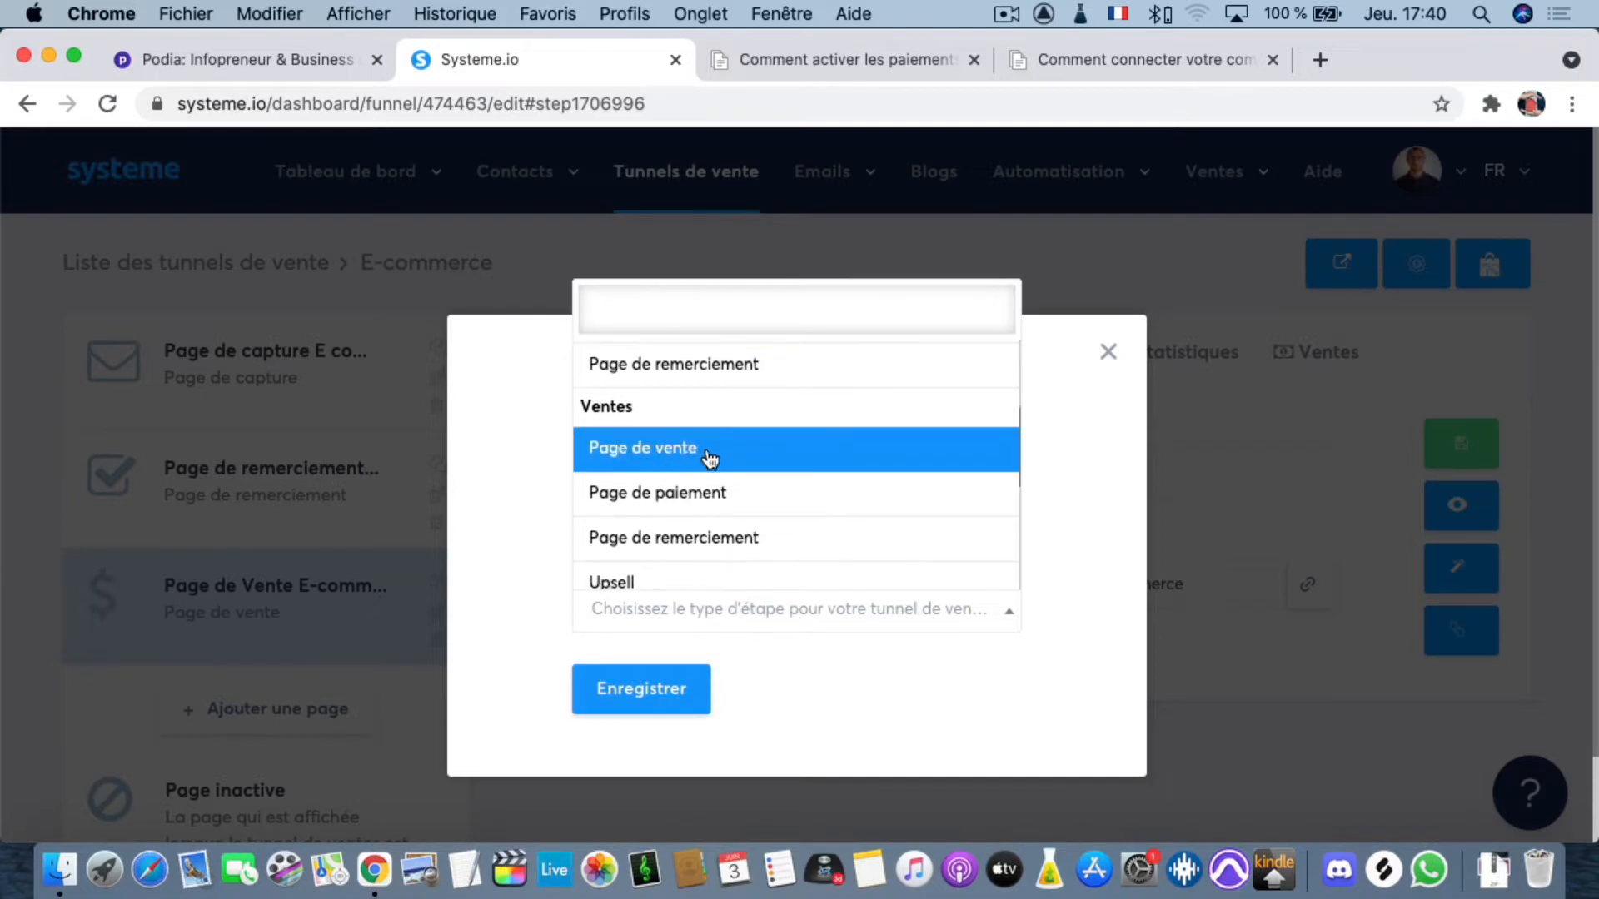
click(698, 494)
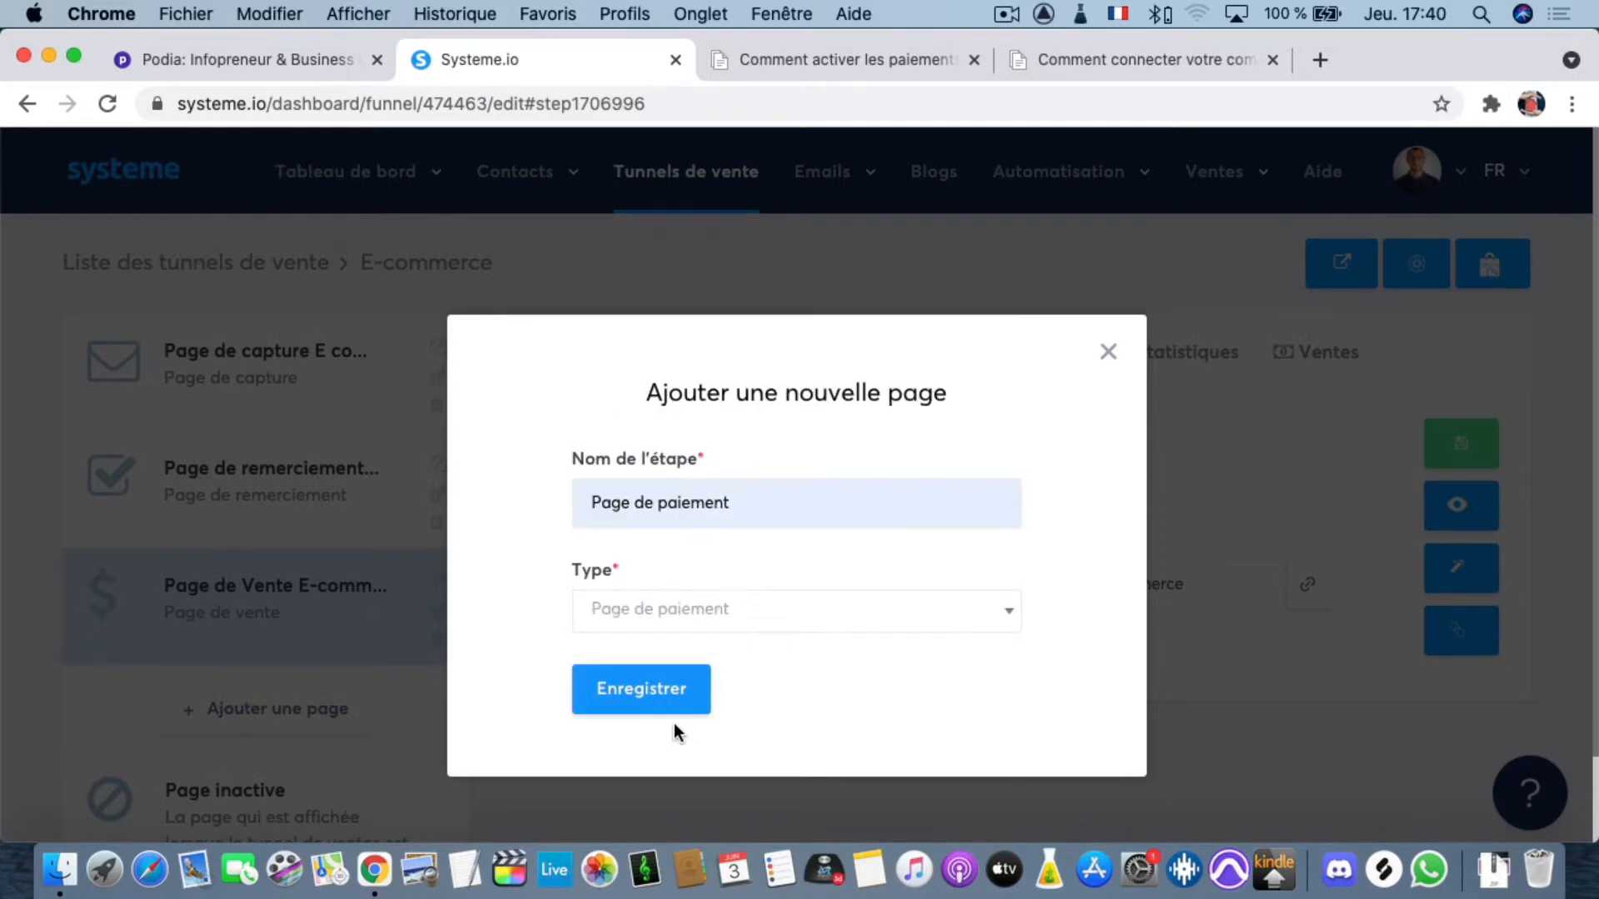
click(649, 692)
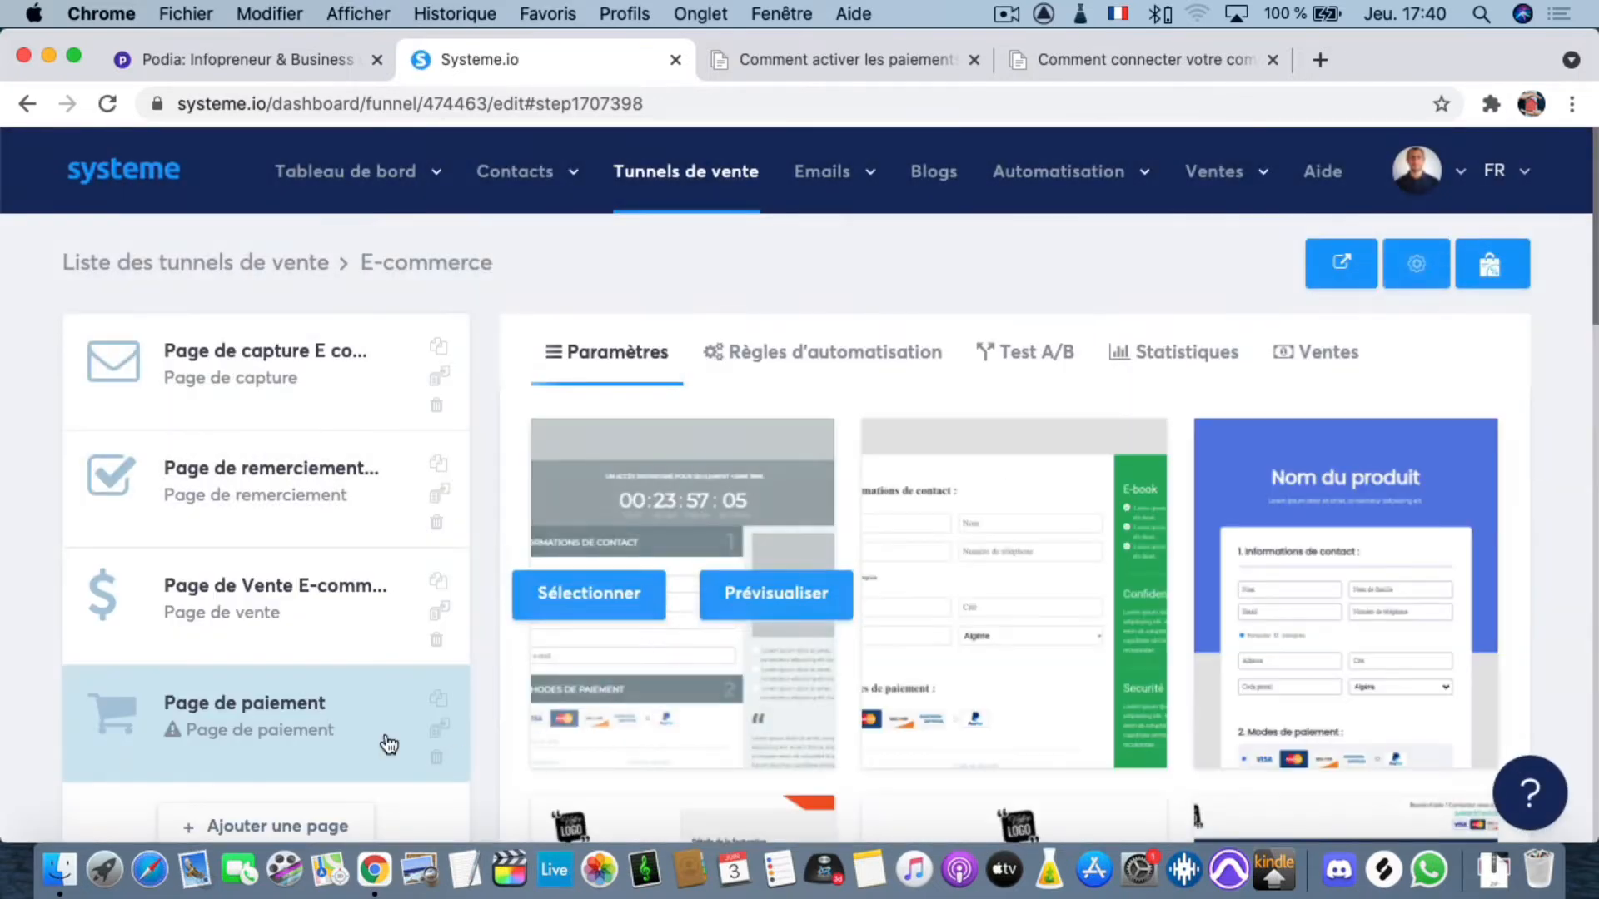
- Browse the payment page templates, preview the black-header one with the countdown and device mockups down to its footer, and close the preview
scroll(811, 542, down, 3)
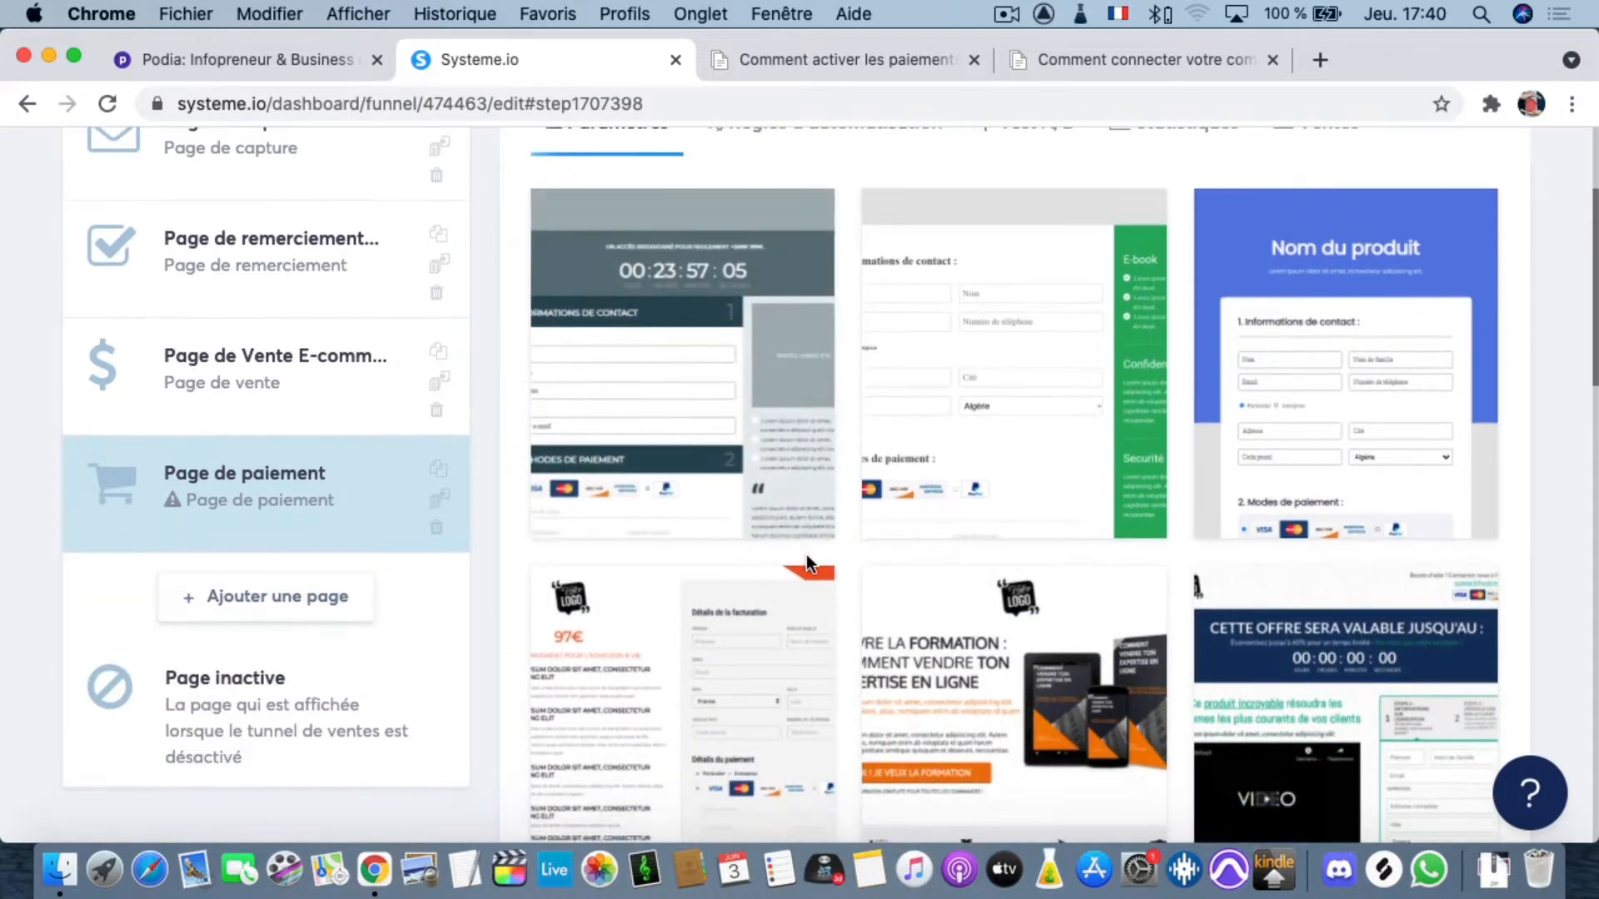
scroll(807, 553, down, 10)
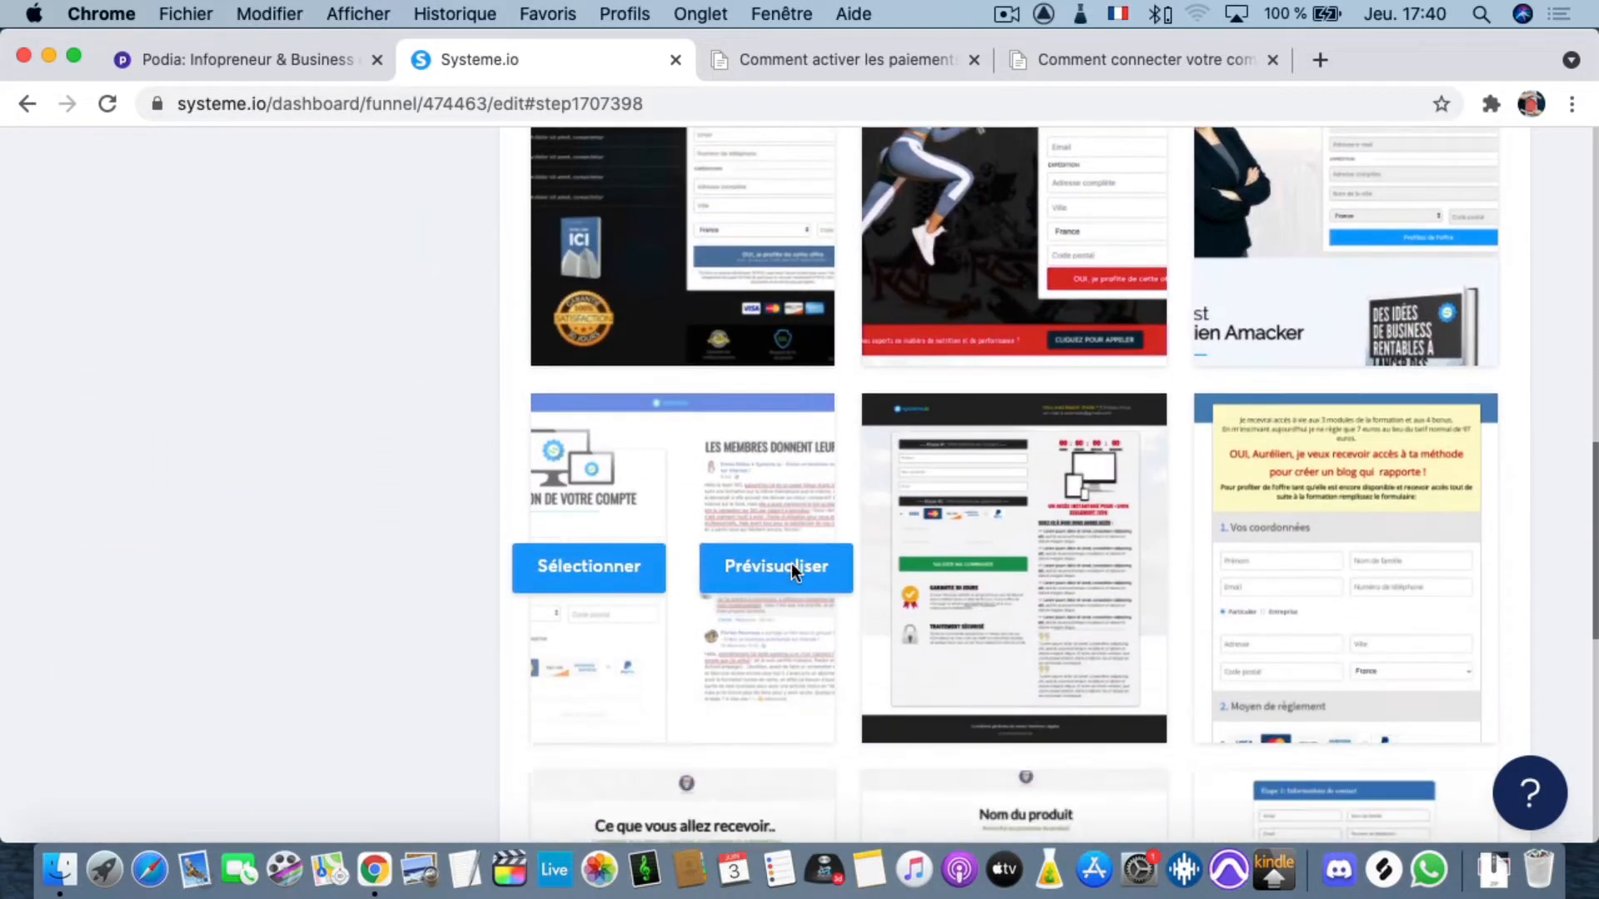
scroll(791, 568, down, 5)
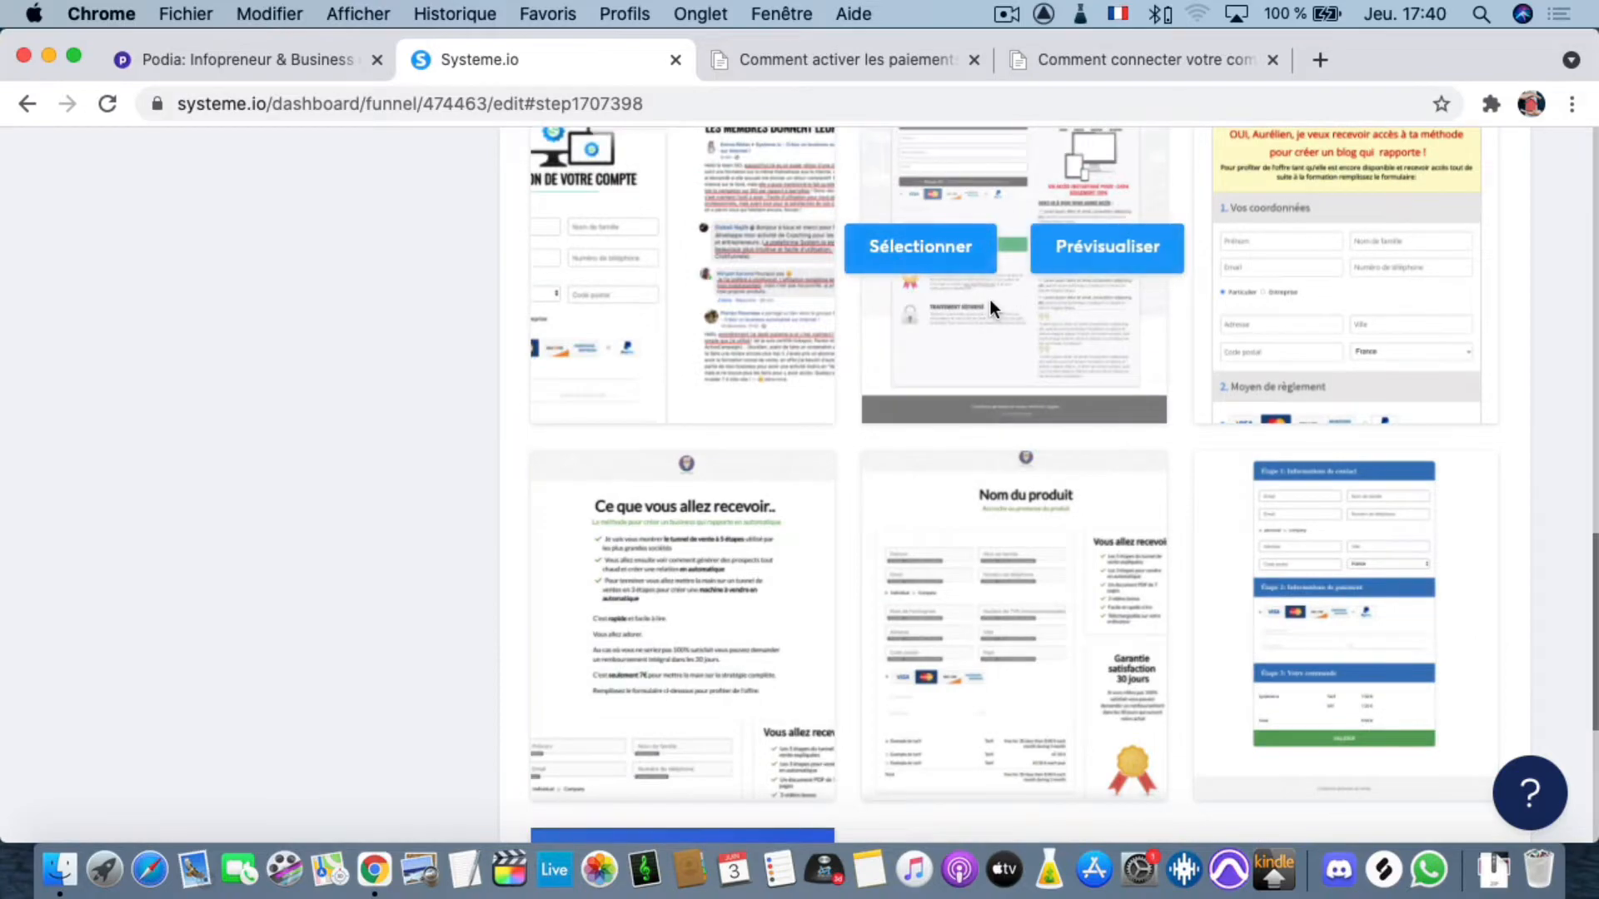
scroll(1025, 333, up, 1)
click(1074, 331)
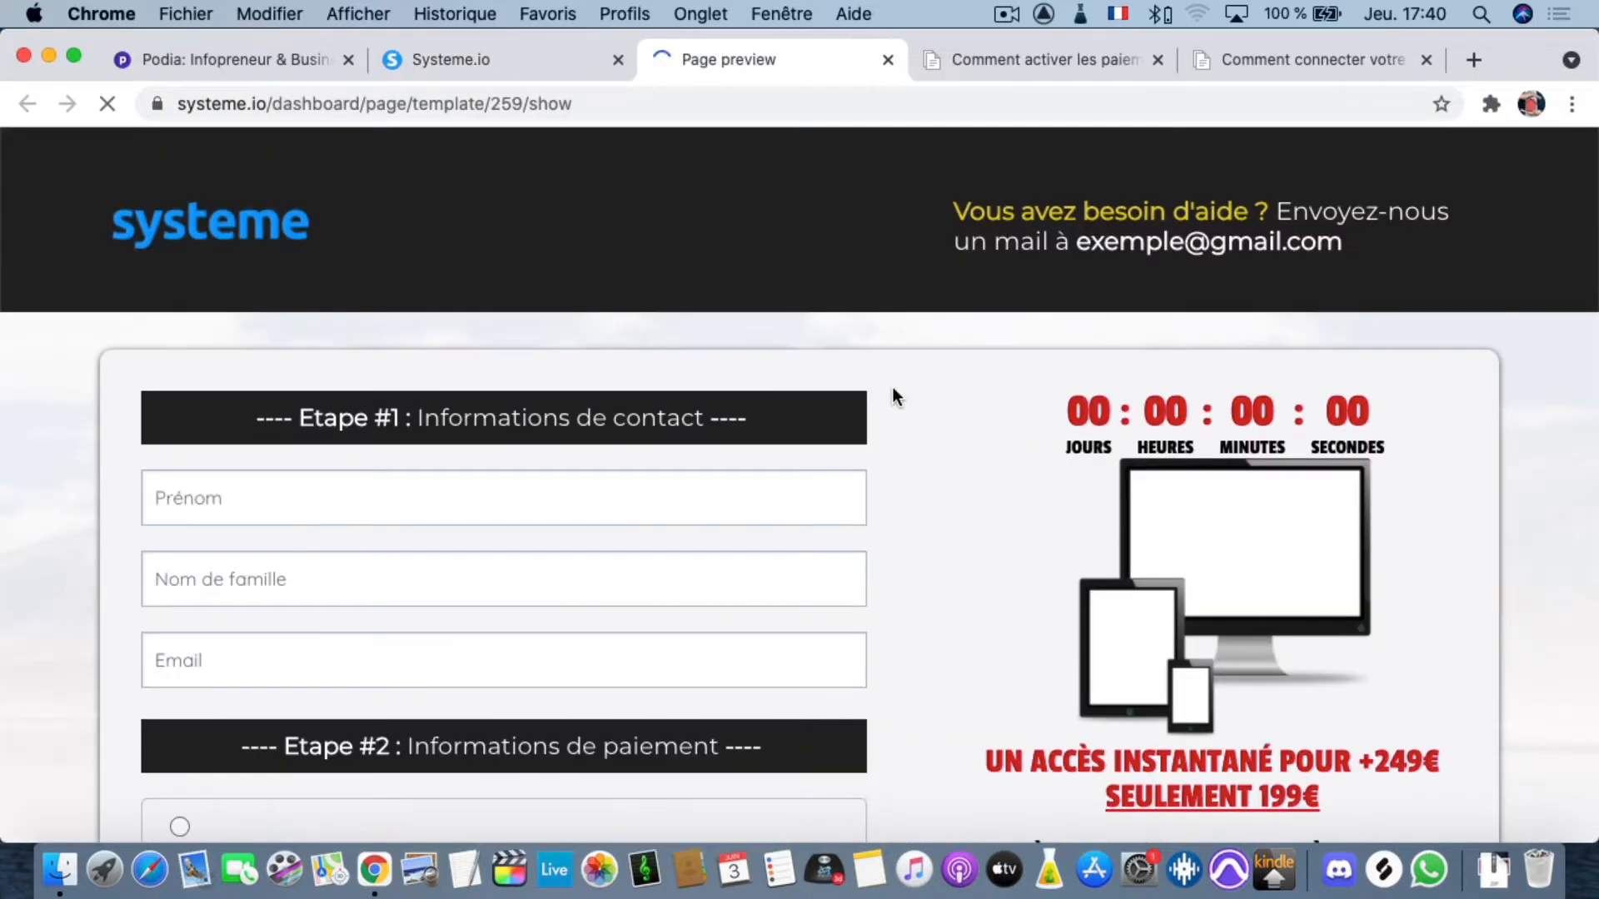
scroll(886, 392, down, 15)
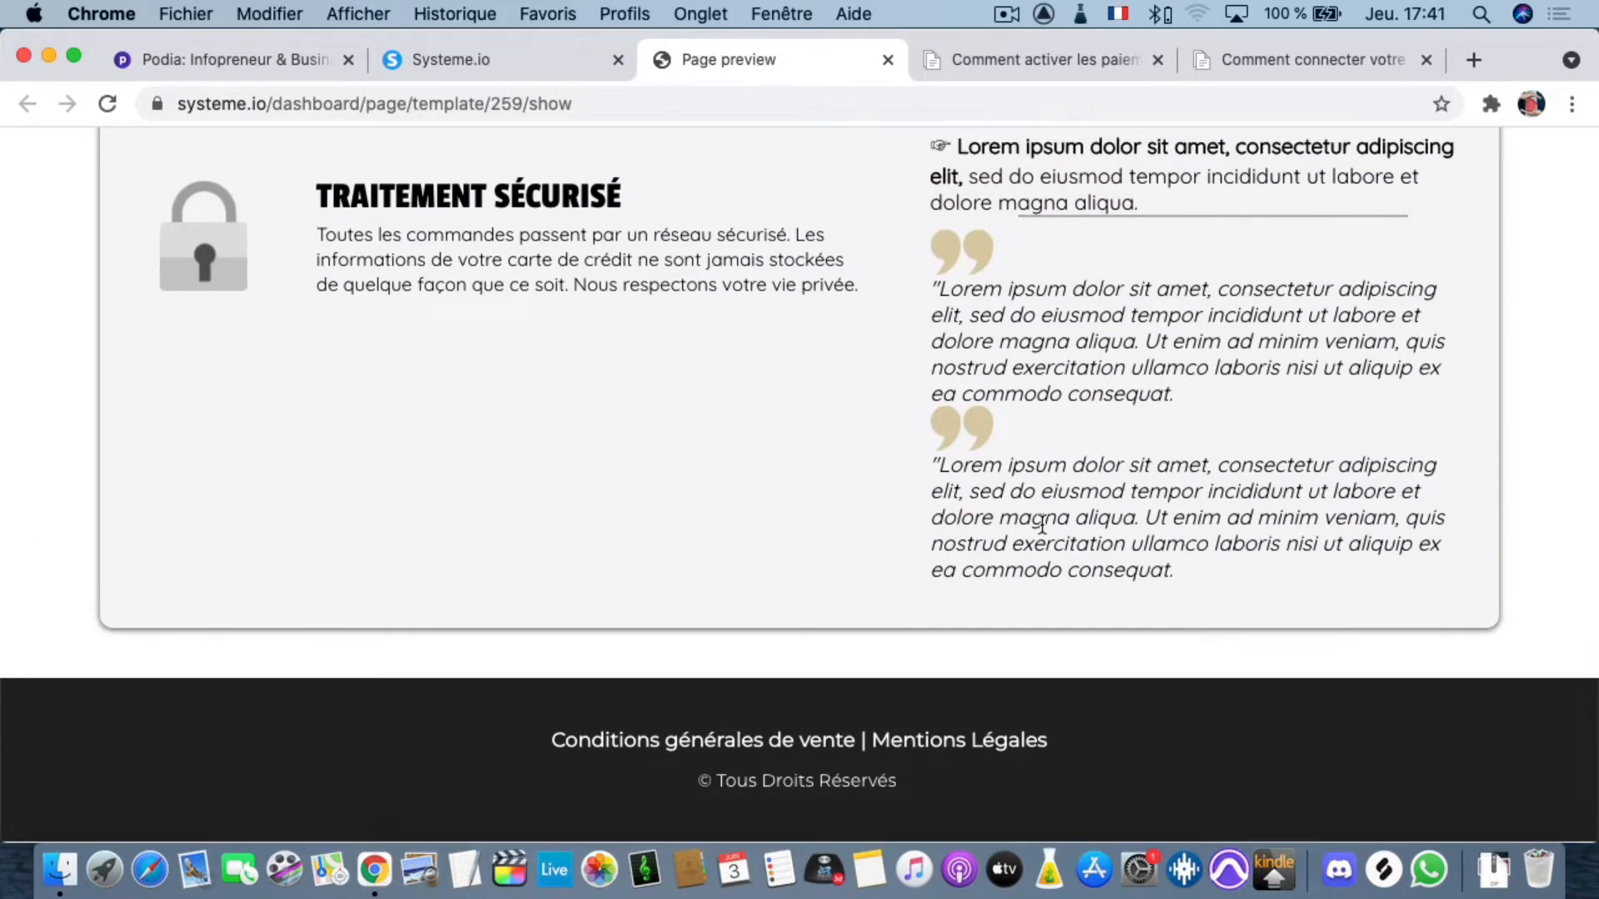
scroll(821, 301, up, 13)
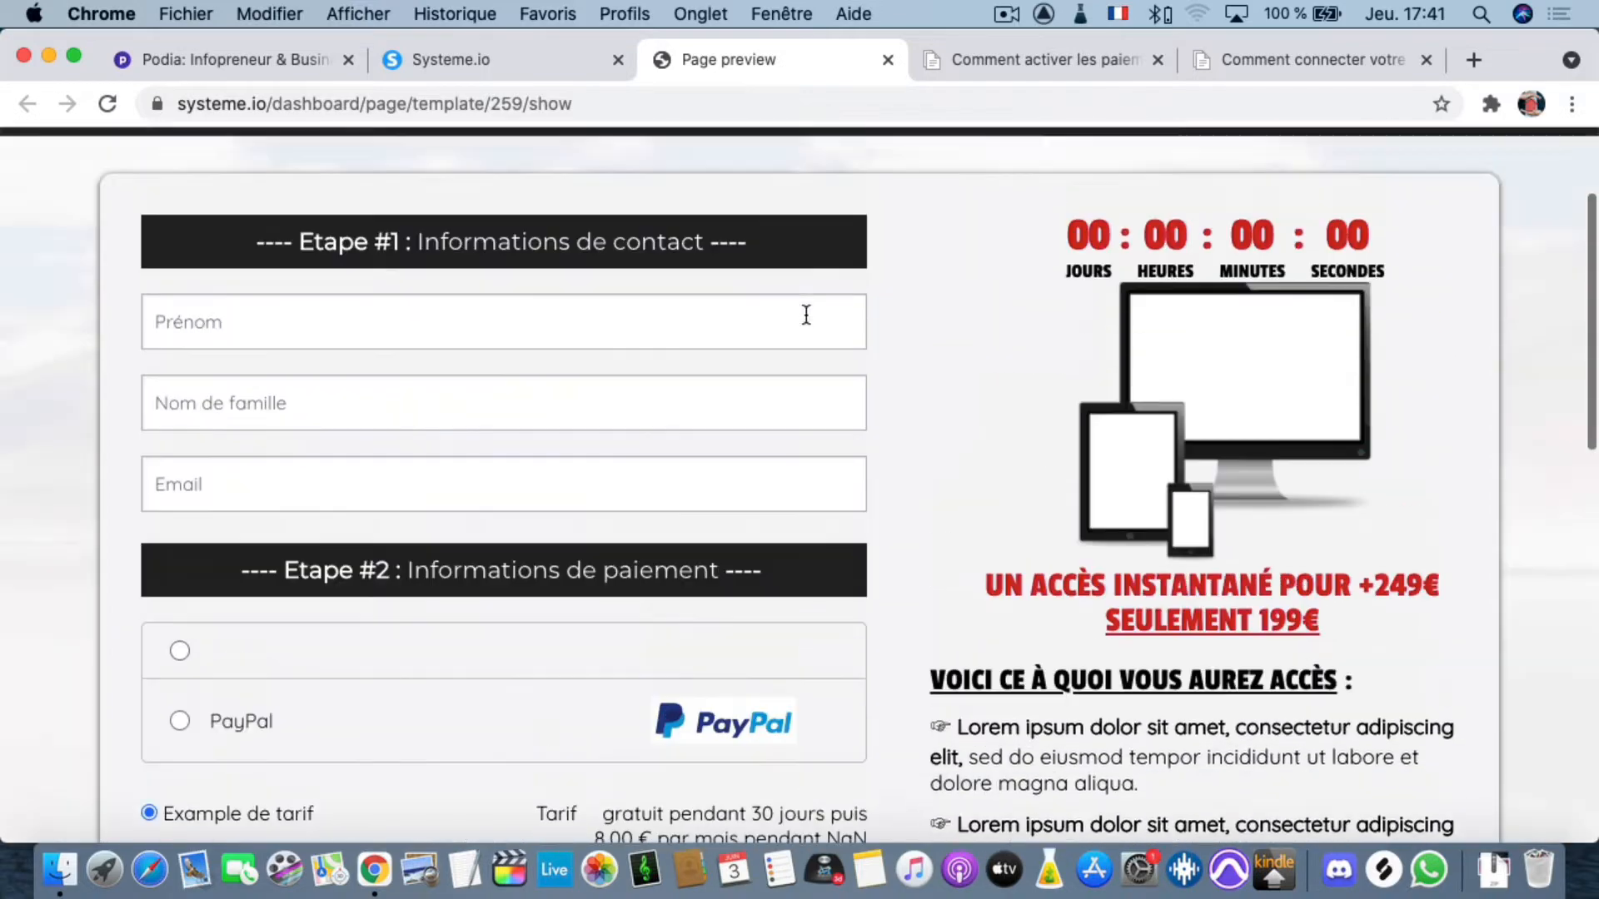
scroll(806, 315, up, 2)
click(888, 60)
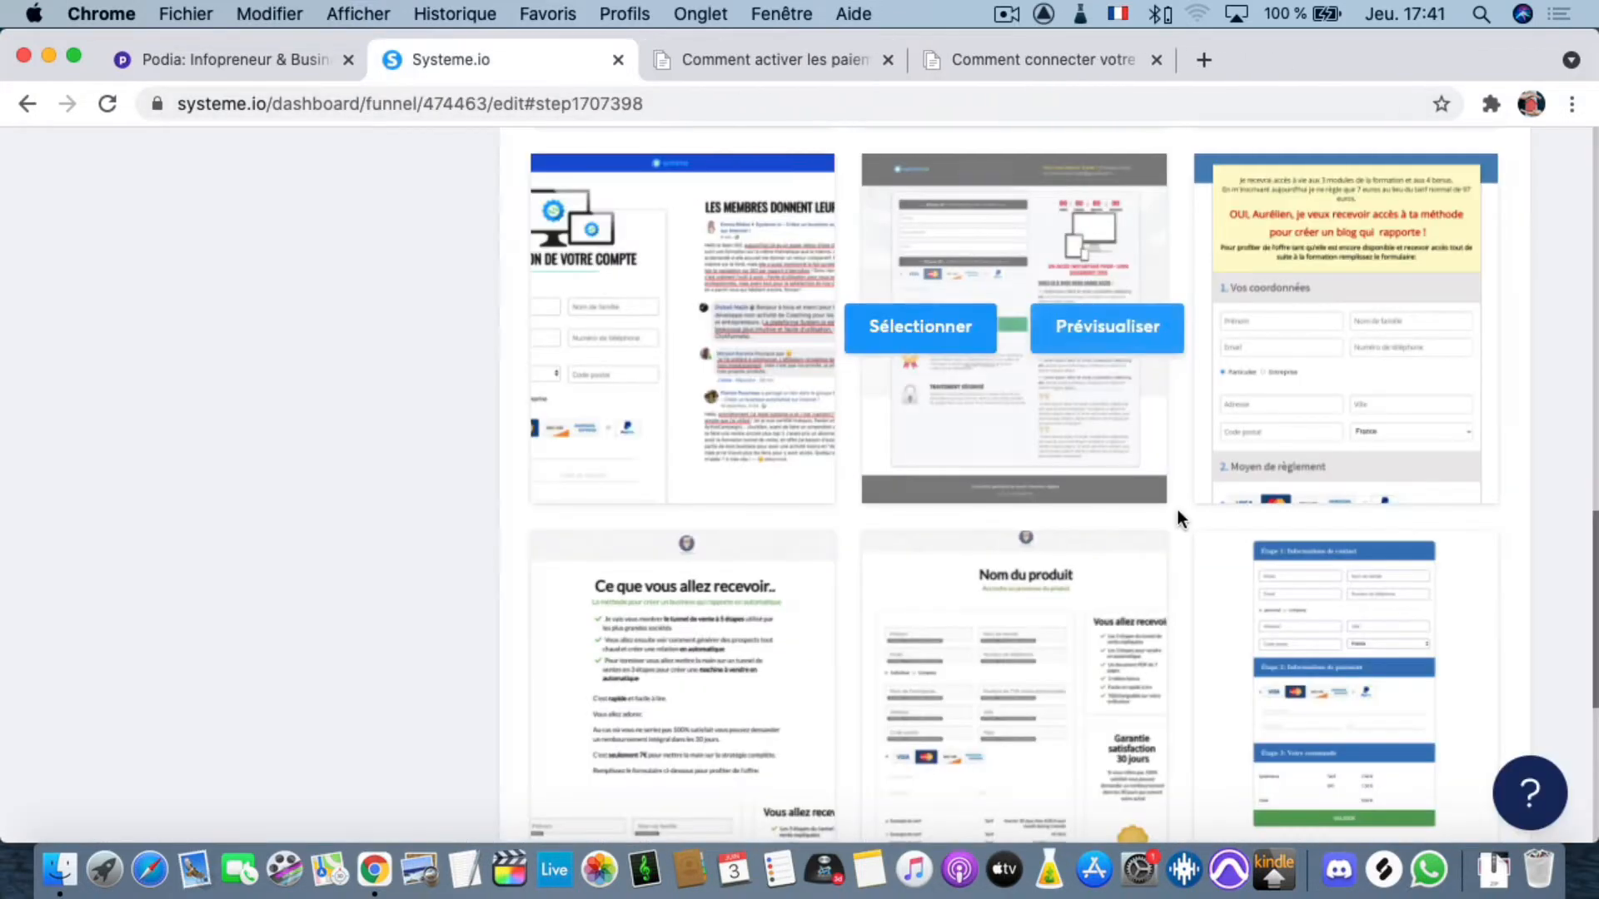
- Preview the two-step payment template with the businesswoman photo, examine its shipping form and book section, and close the preview
mouse_move(907, 223)
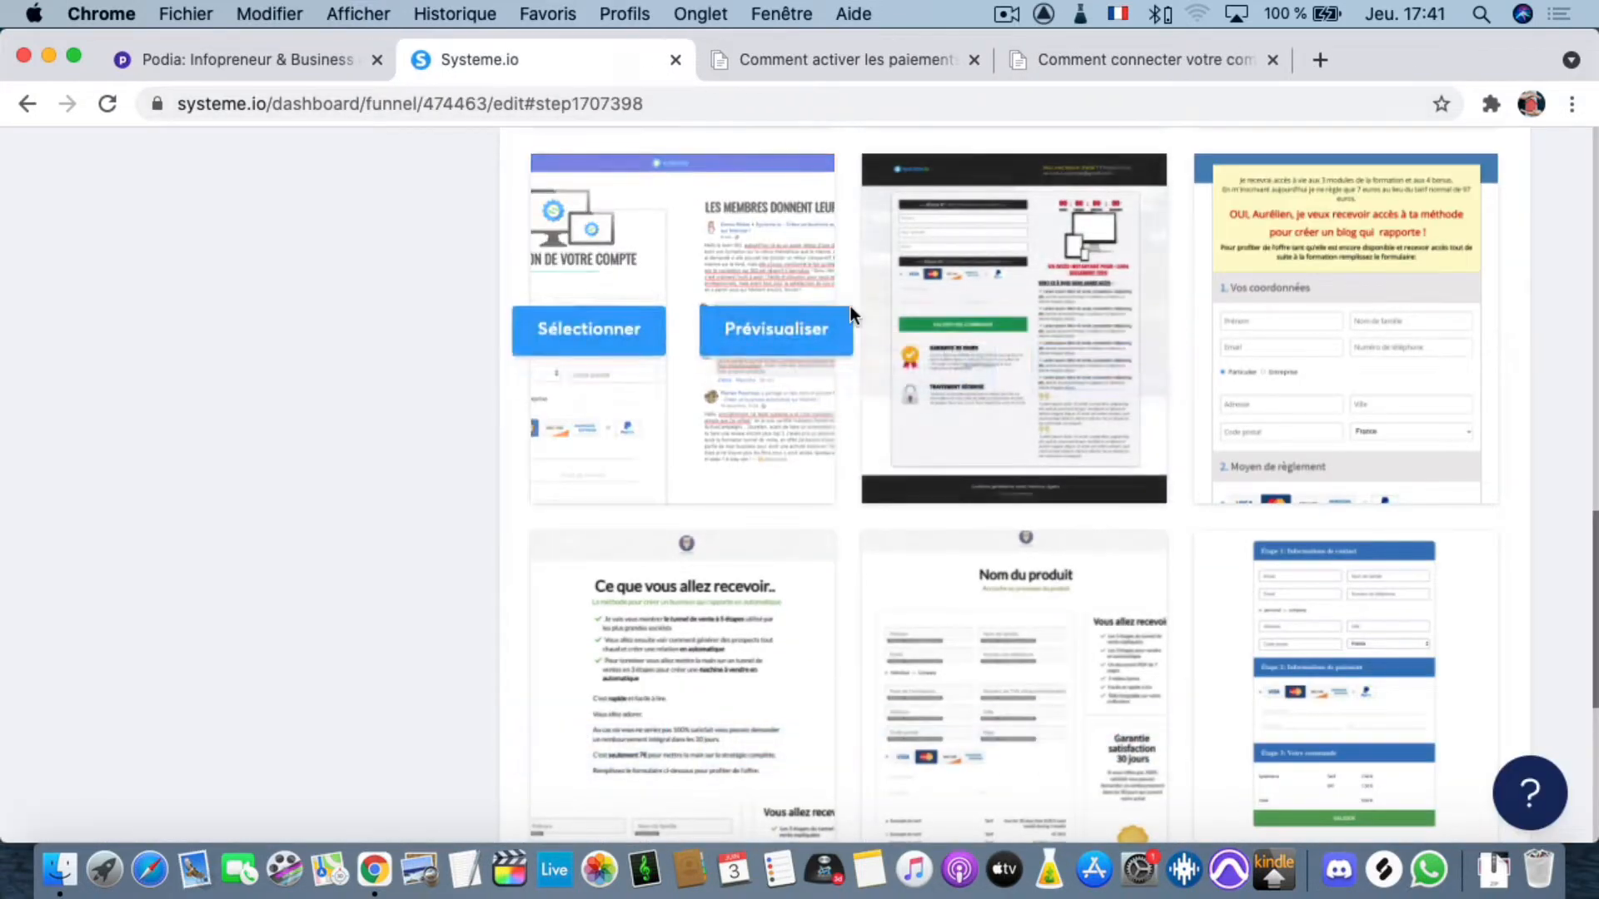
scroll(985, 386, up, 6)
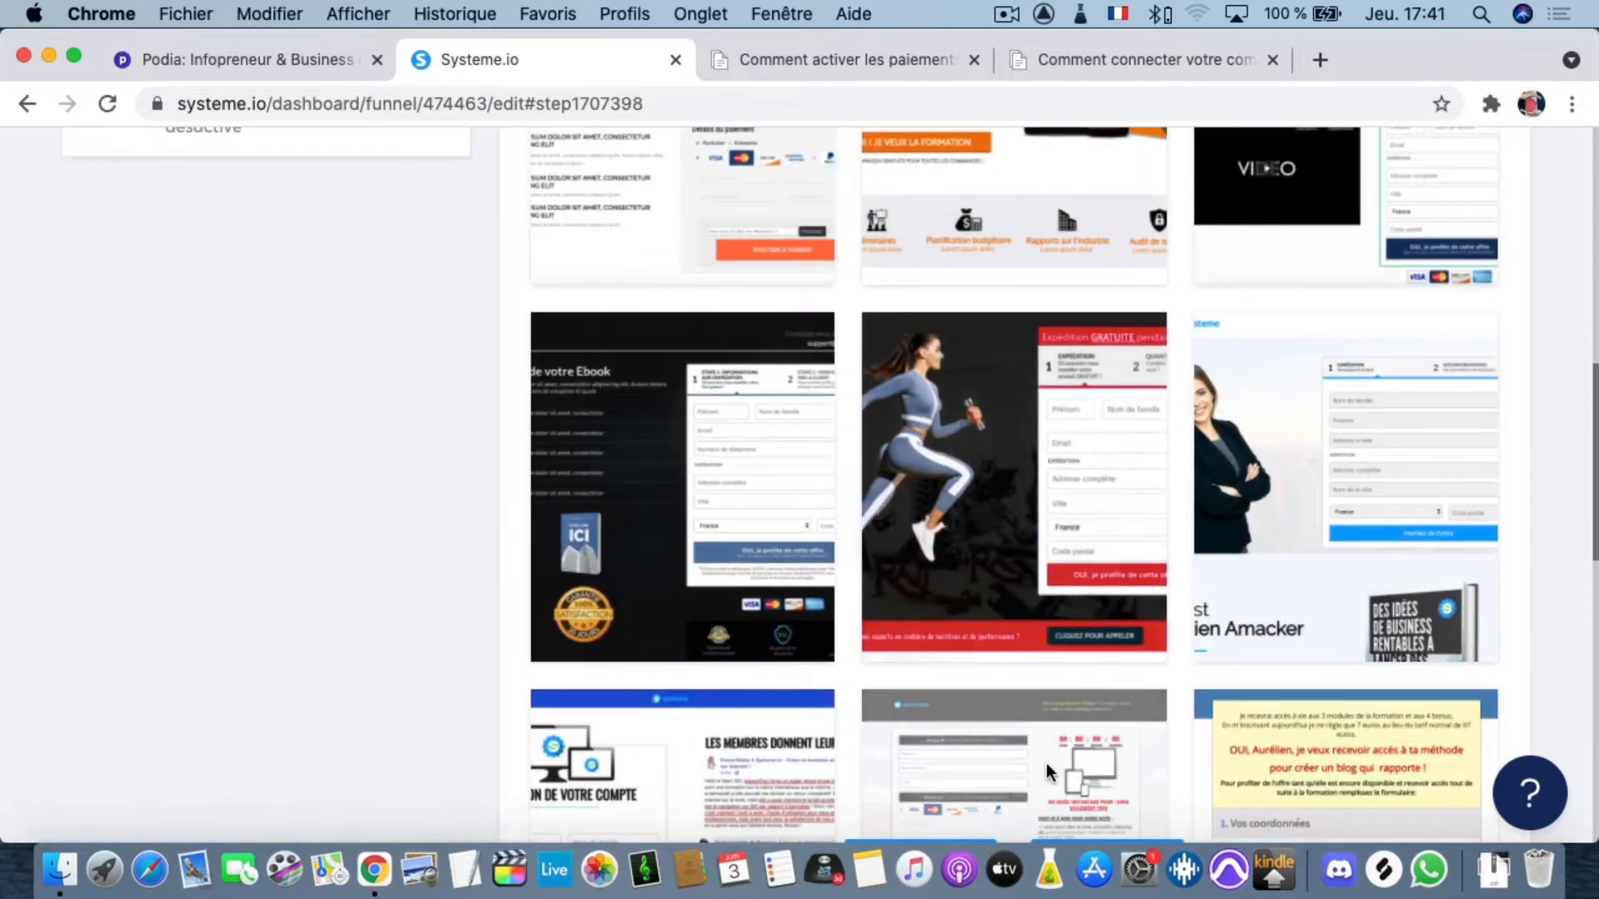
mouse_move(1402, 547)
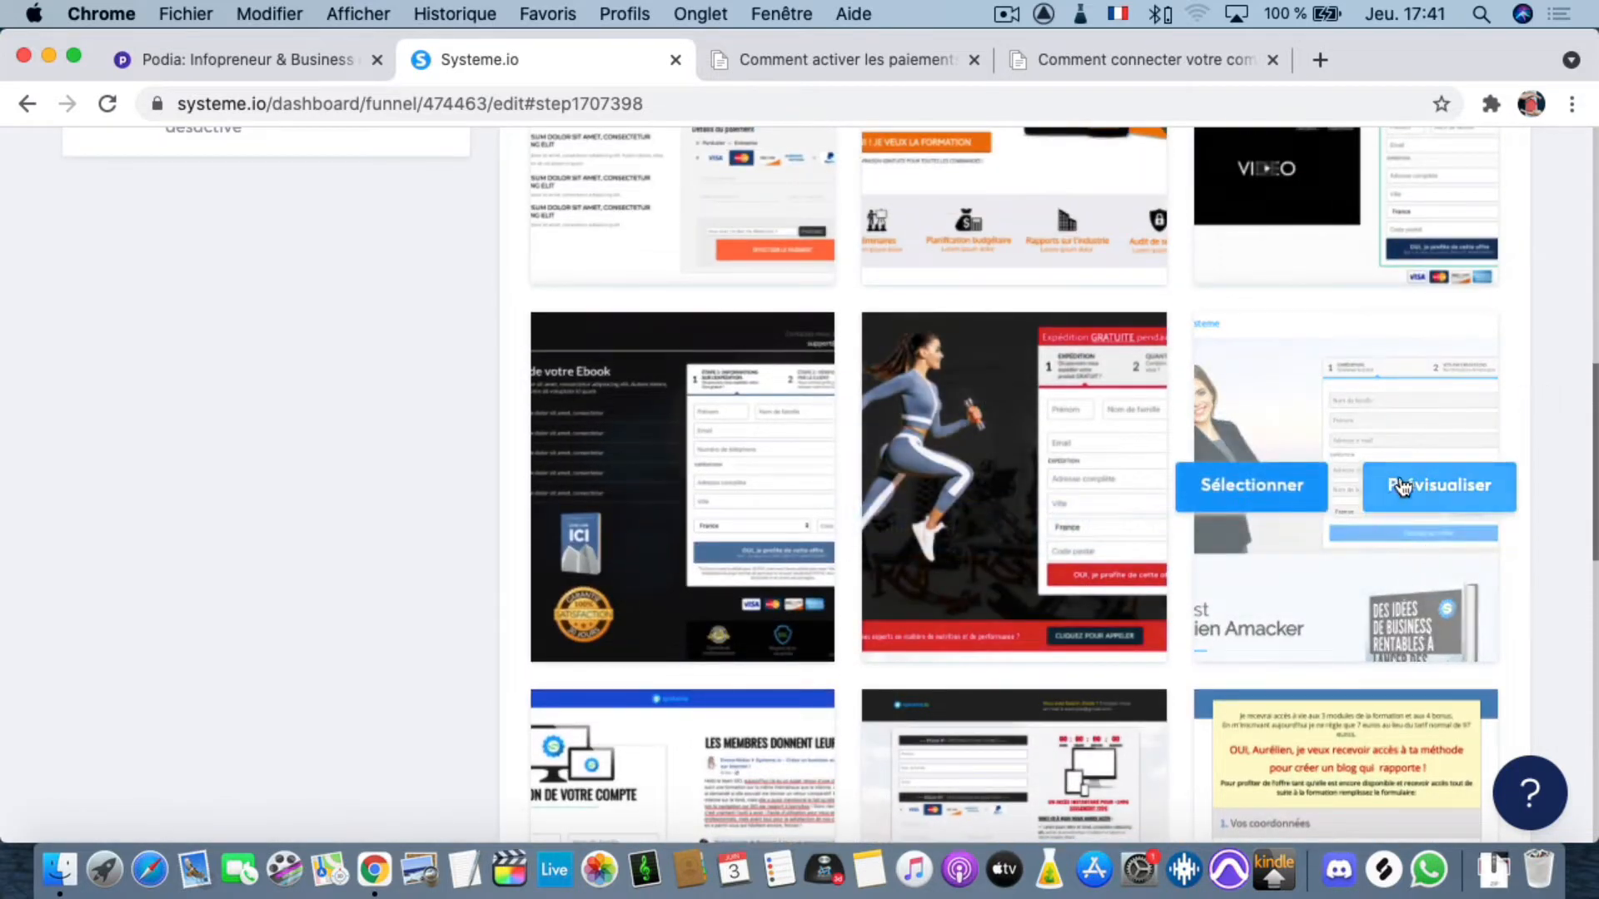
click(1402, 489)
scroll(1168, 523, down, 20)
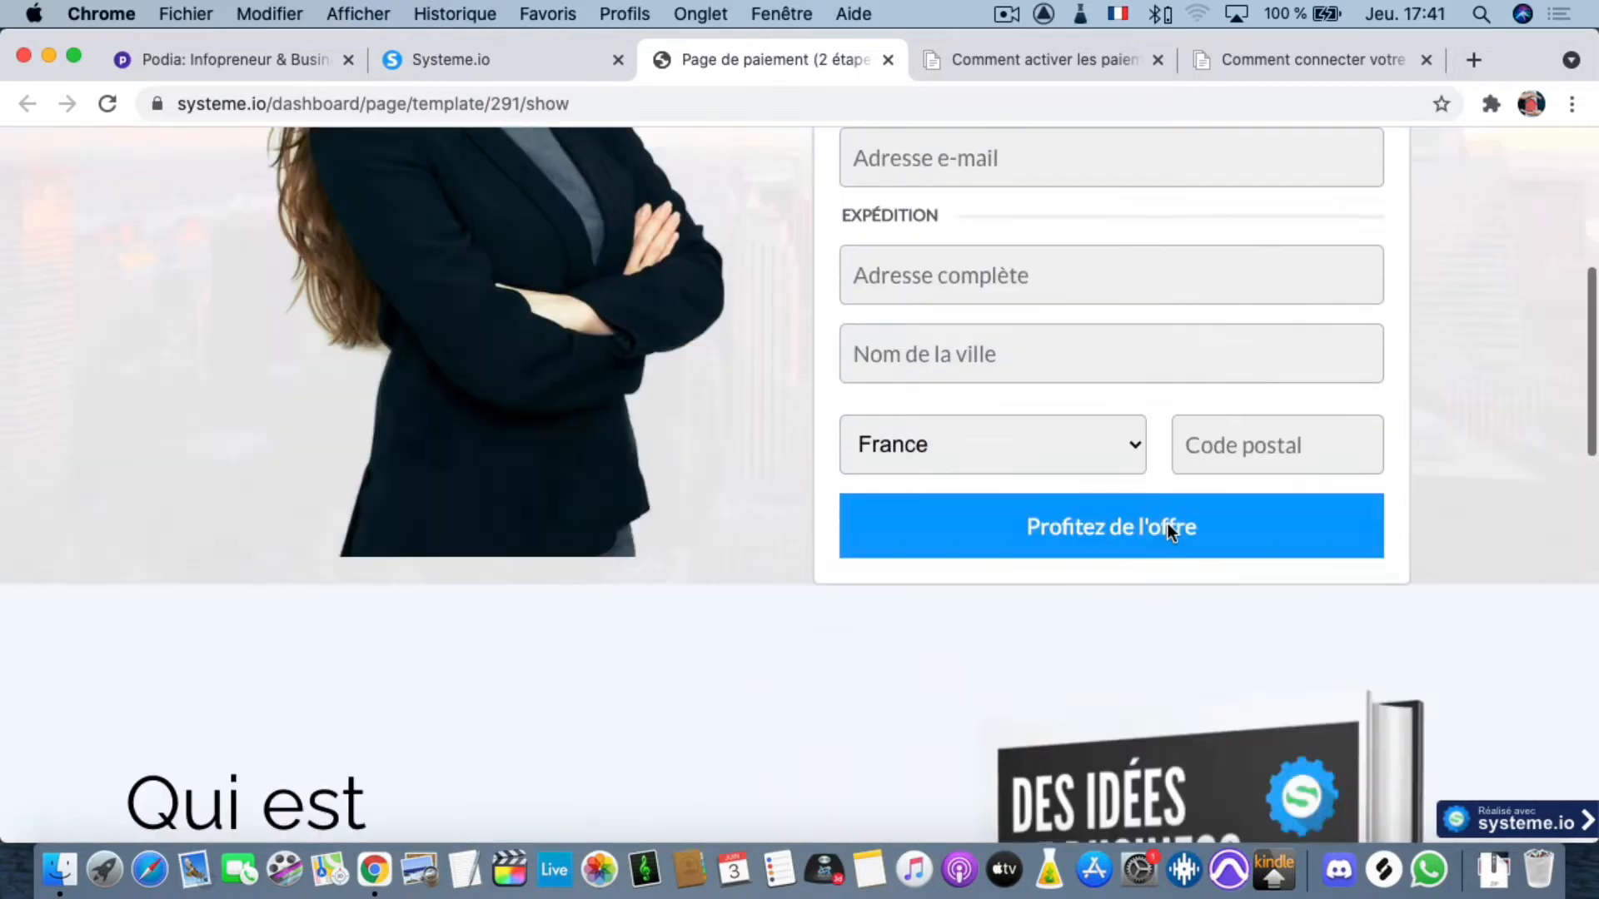
scroll(1167, 523, up, 10)
scroll(1166, 523, down, 10)
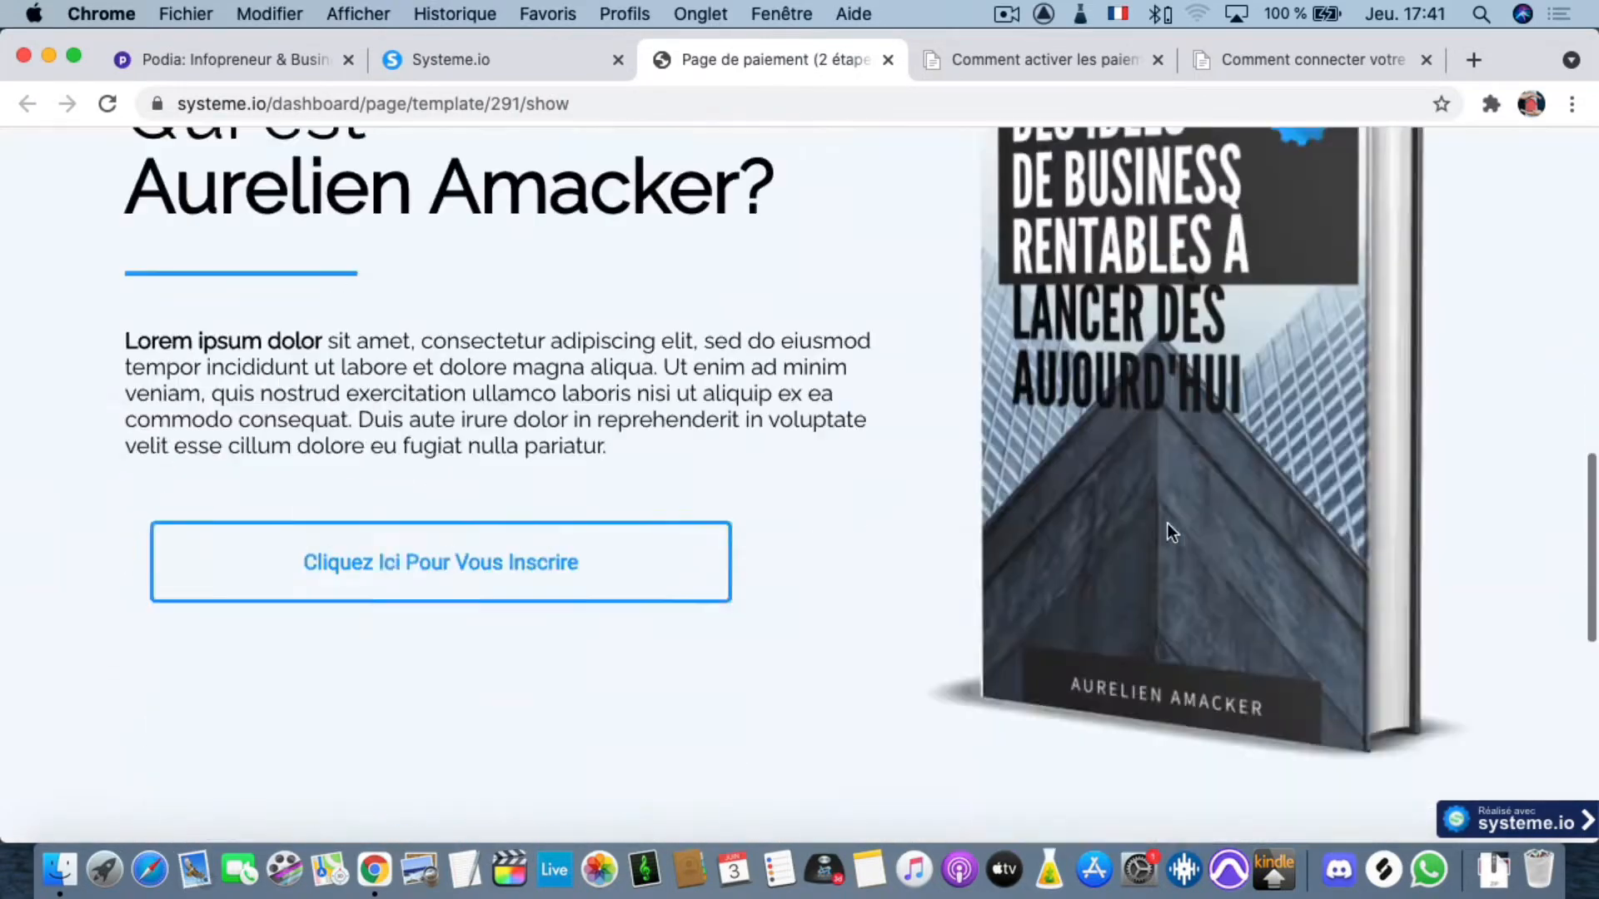
scroll(1167, 523, up, 20)
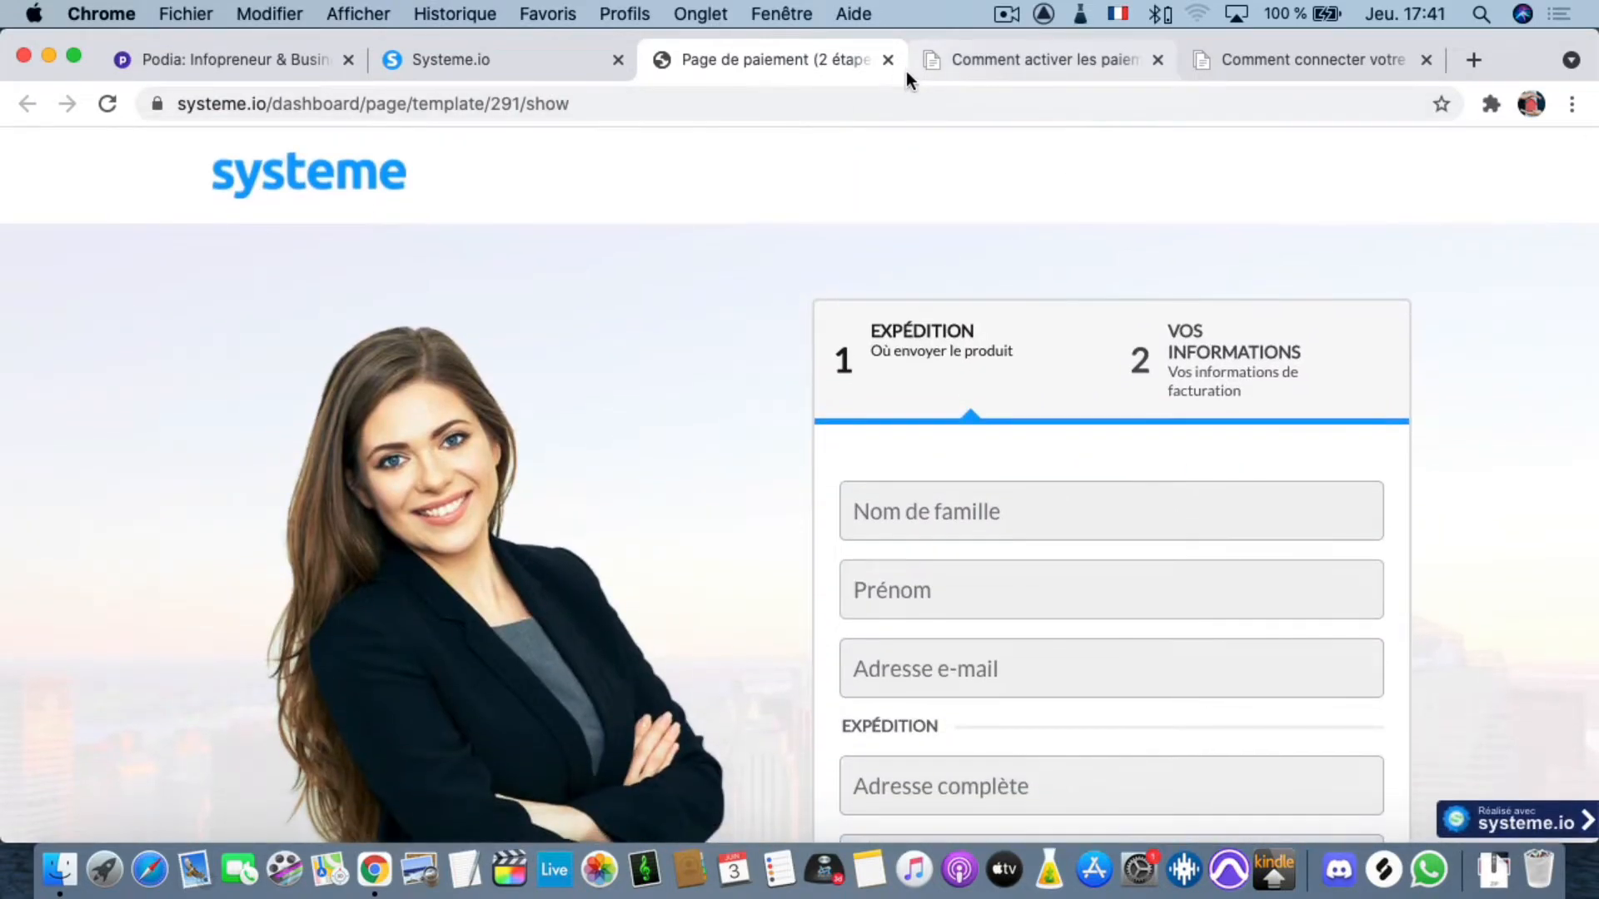
click(889, 60)
- Preview the payment template with the green E-book column, examine its contact form and pricing section, and close the preview
scroll(1046, 371, up, 10)
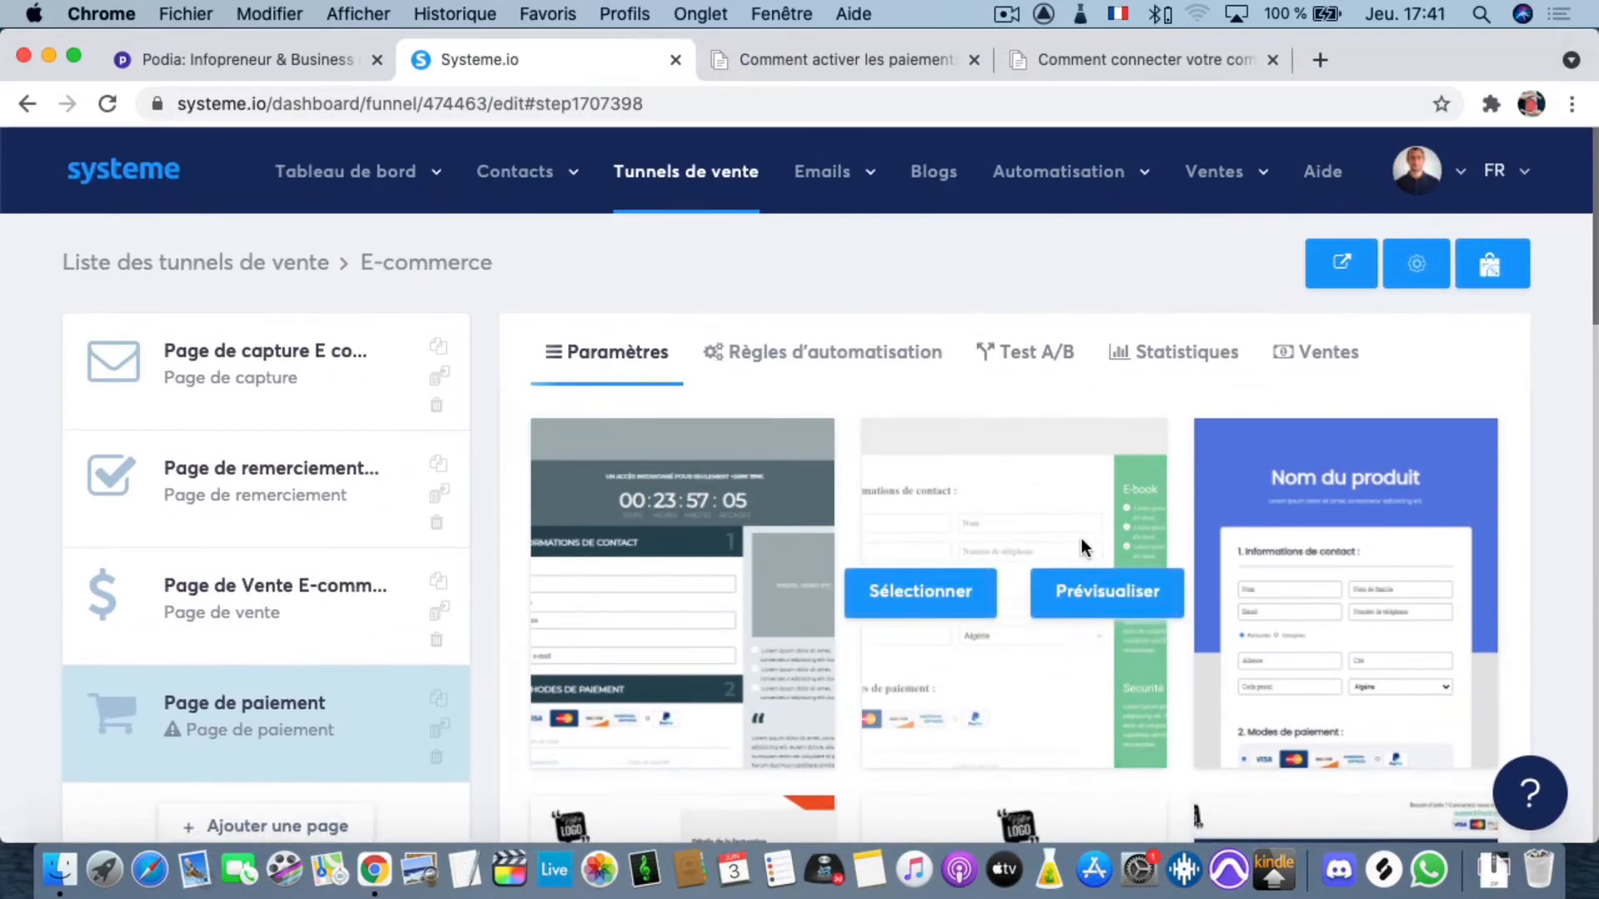
click(1091, 591)
scroll(411, 489, down, 10)
scroll(411, 485, down, 5)
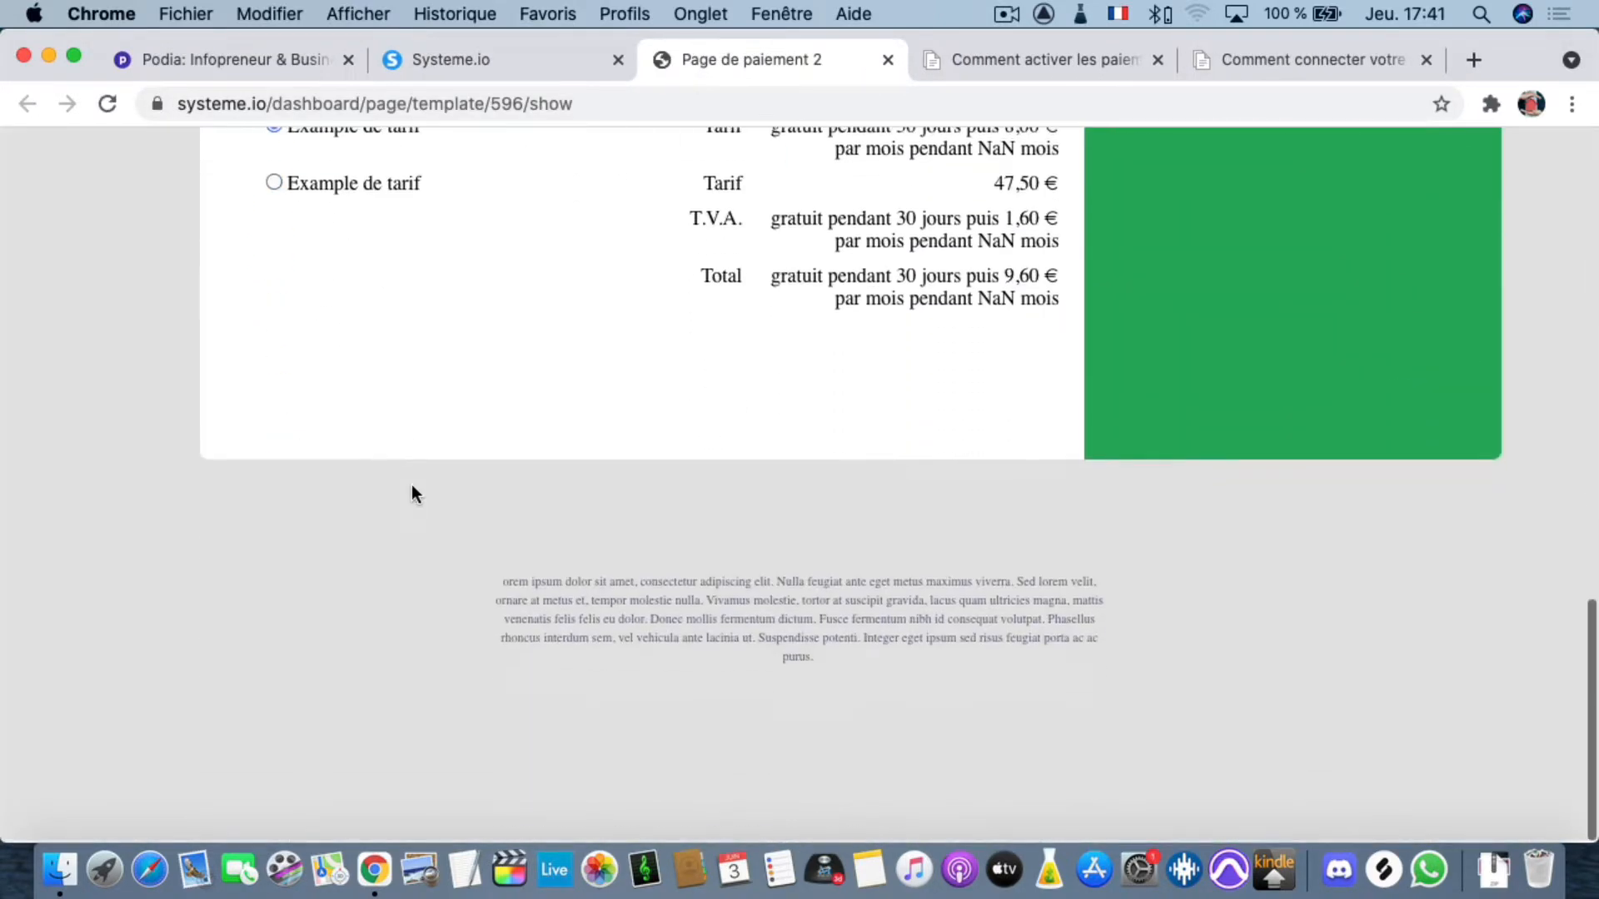
scroll(411, 484, up, 15)
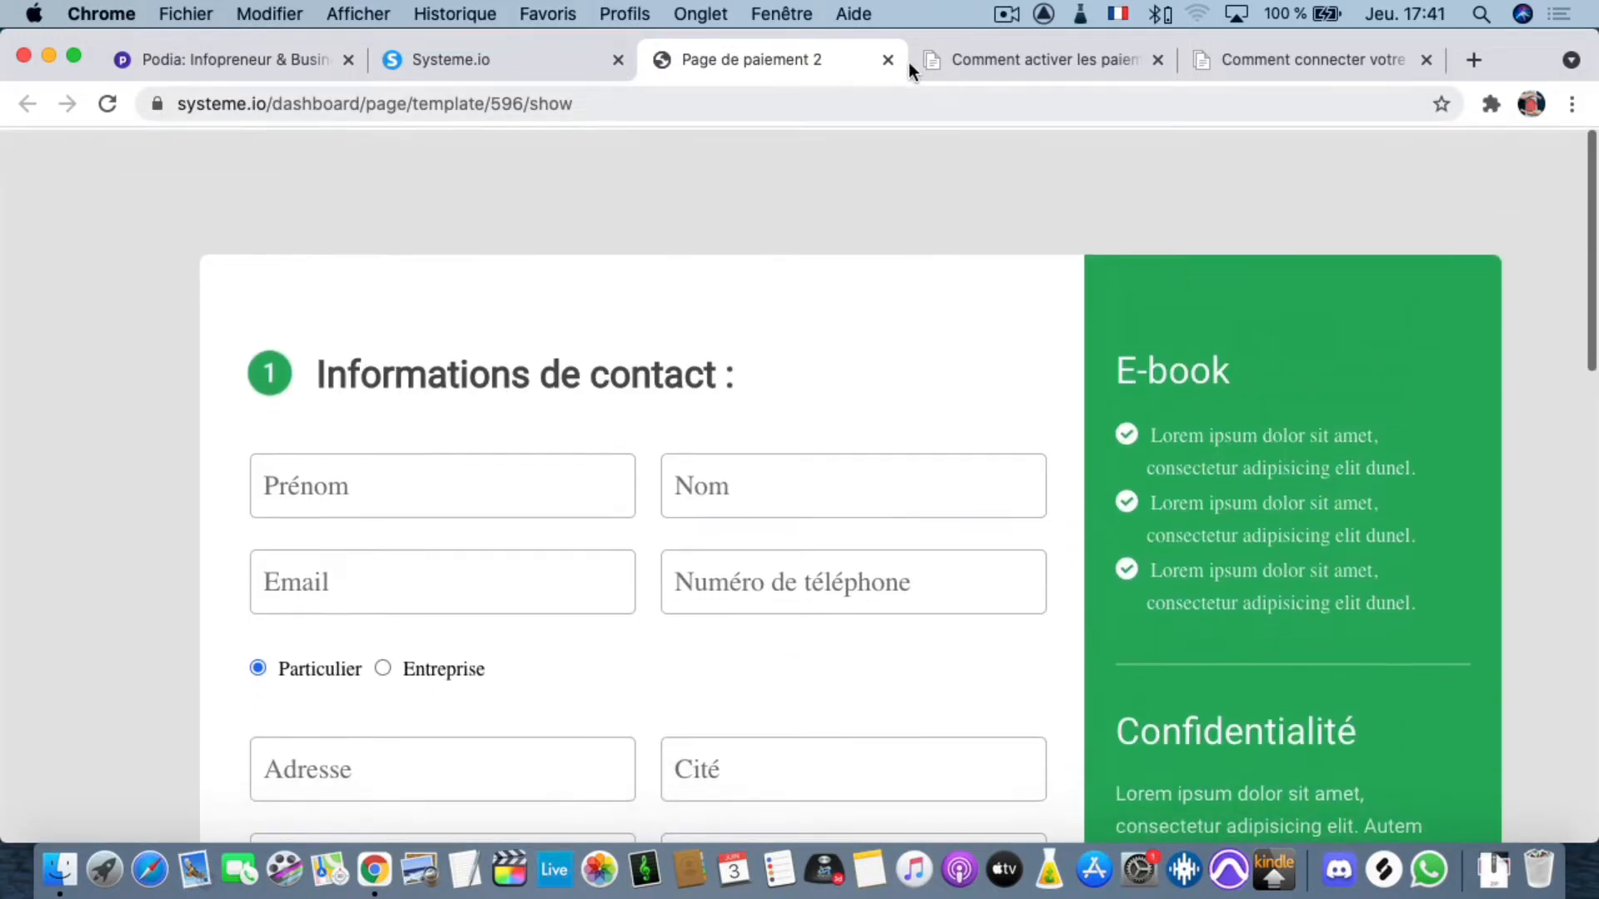
click(888, 60)
- Choose the black-header countdown template with device mockups for the new payment page
scroll(1031, 500, down, 5)
scroll(1031, 501, down, 4)
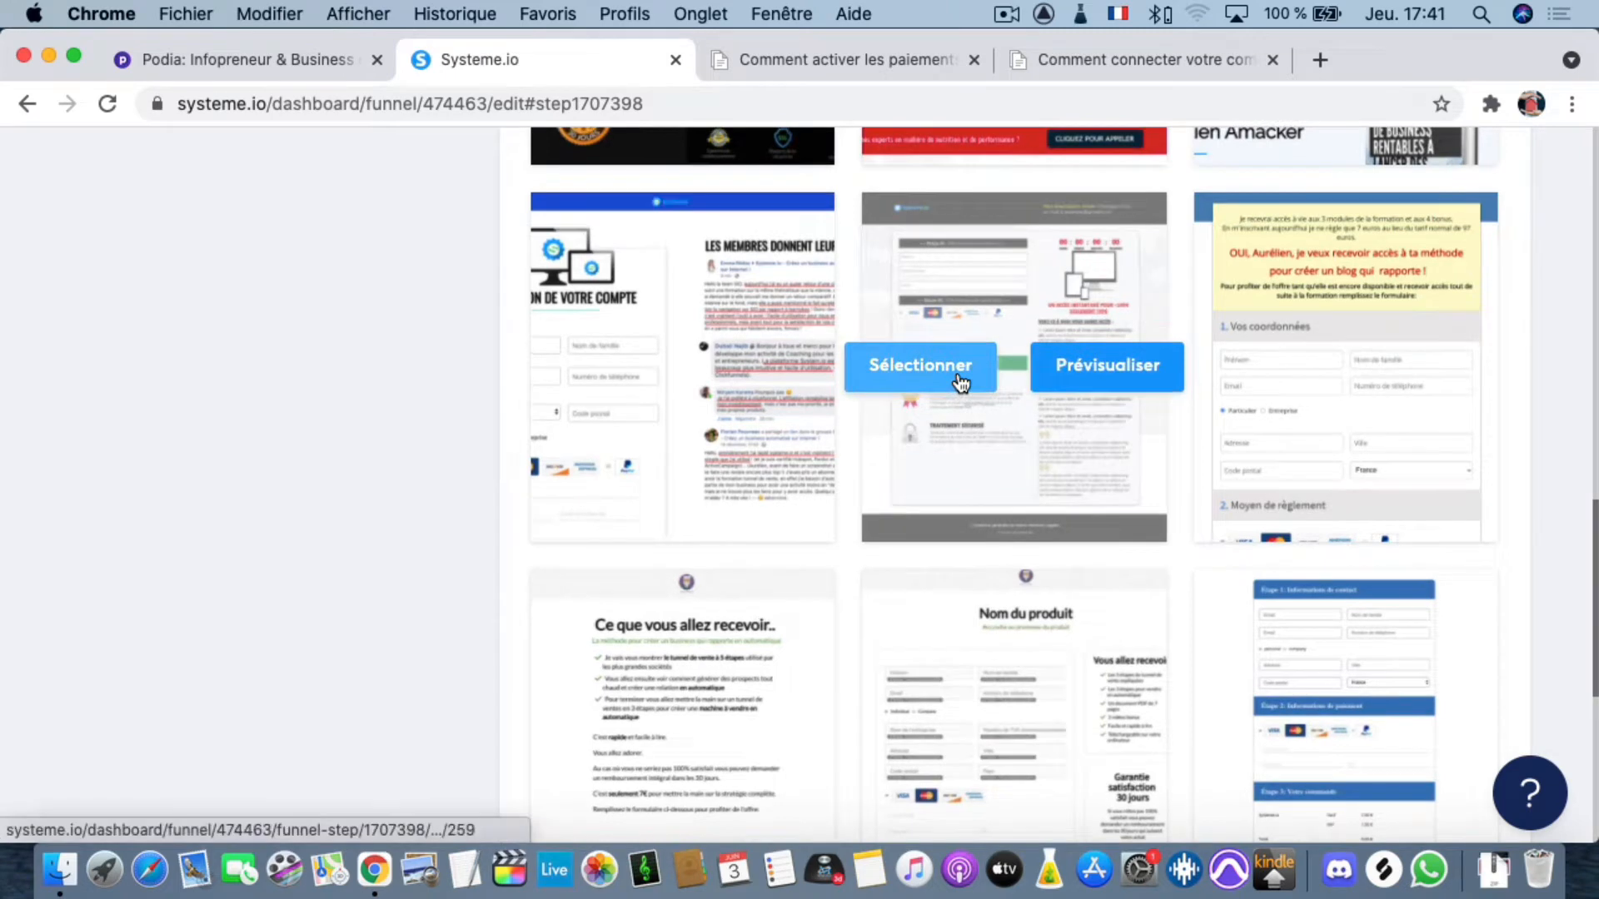
click(931, 379)
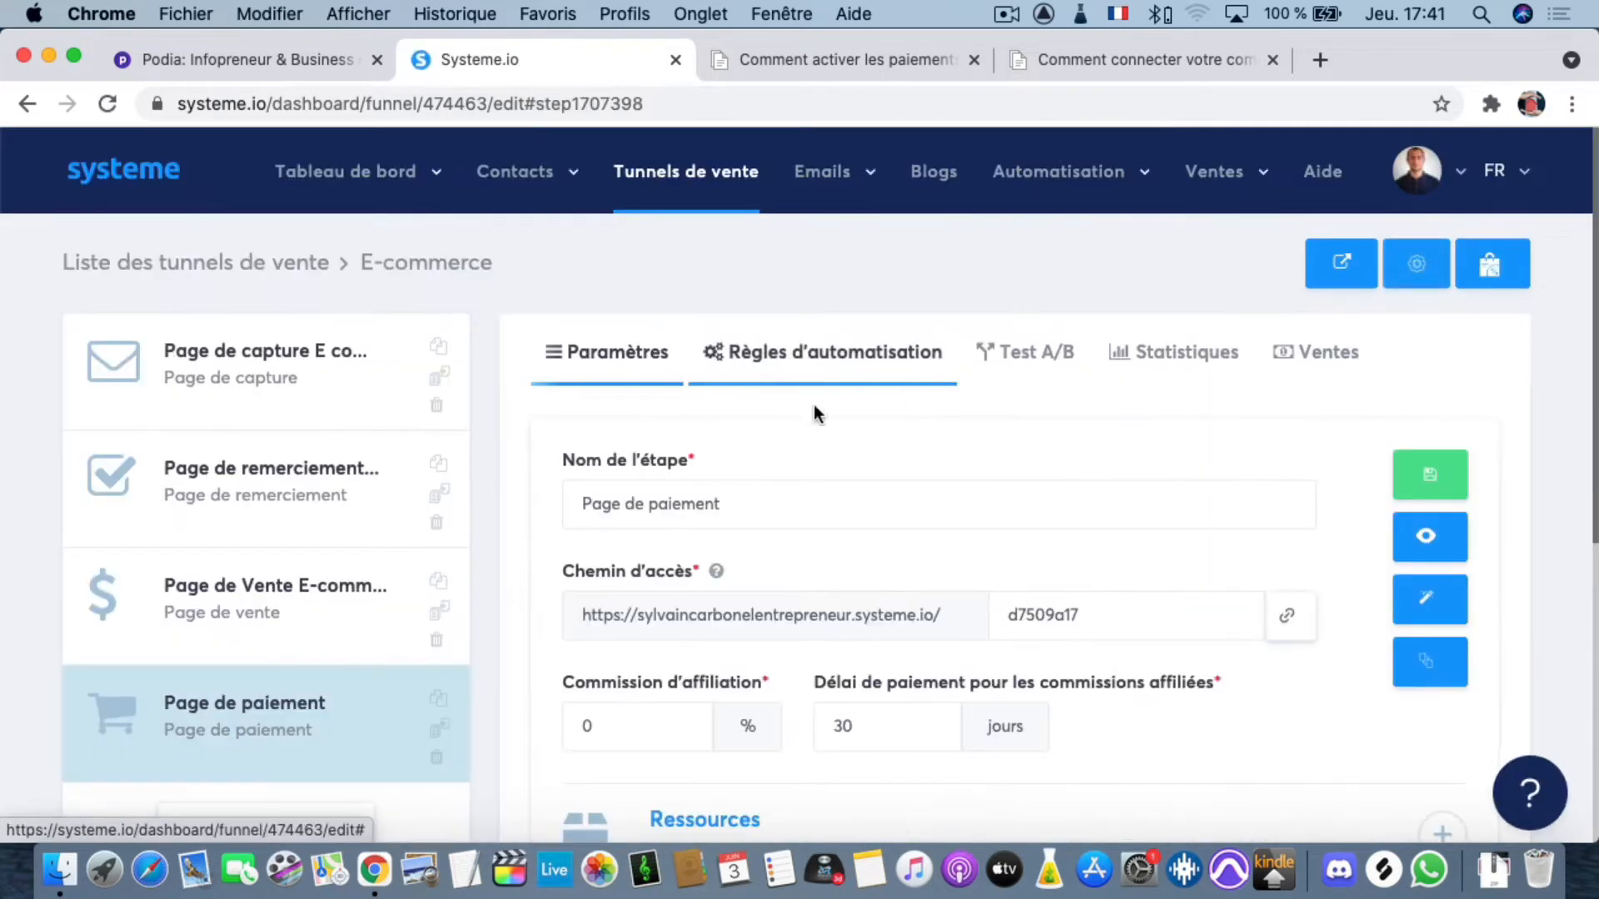
- Rename the payment step as "Page de paiement E-commerce"
click(789, 509)
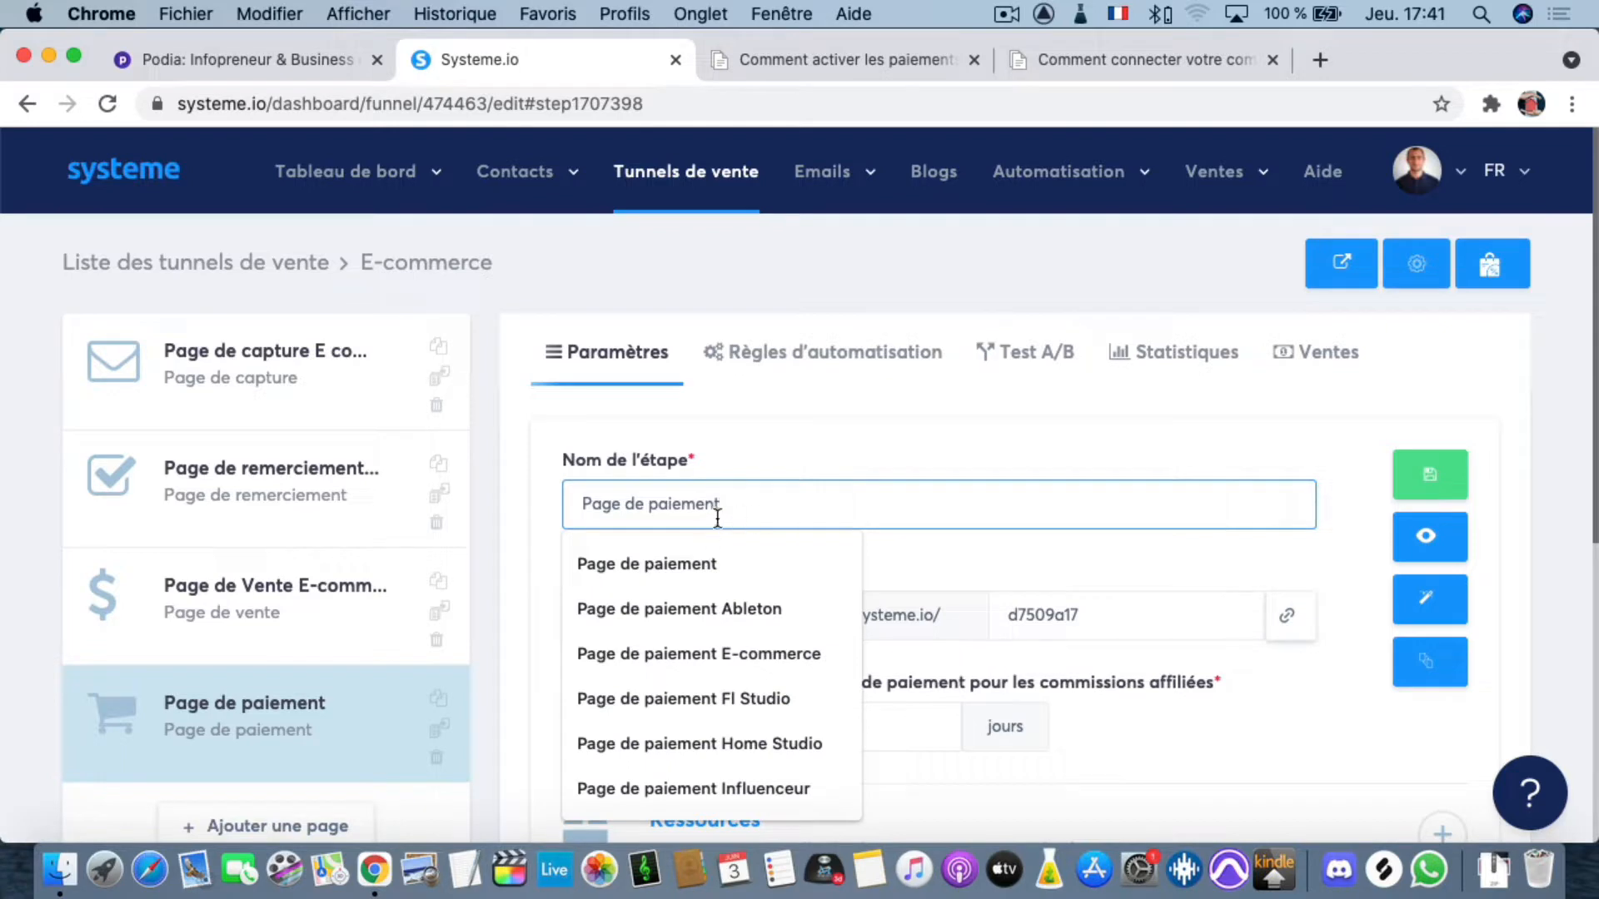
text(E)
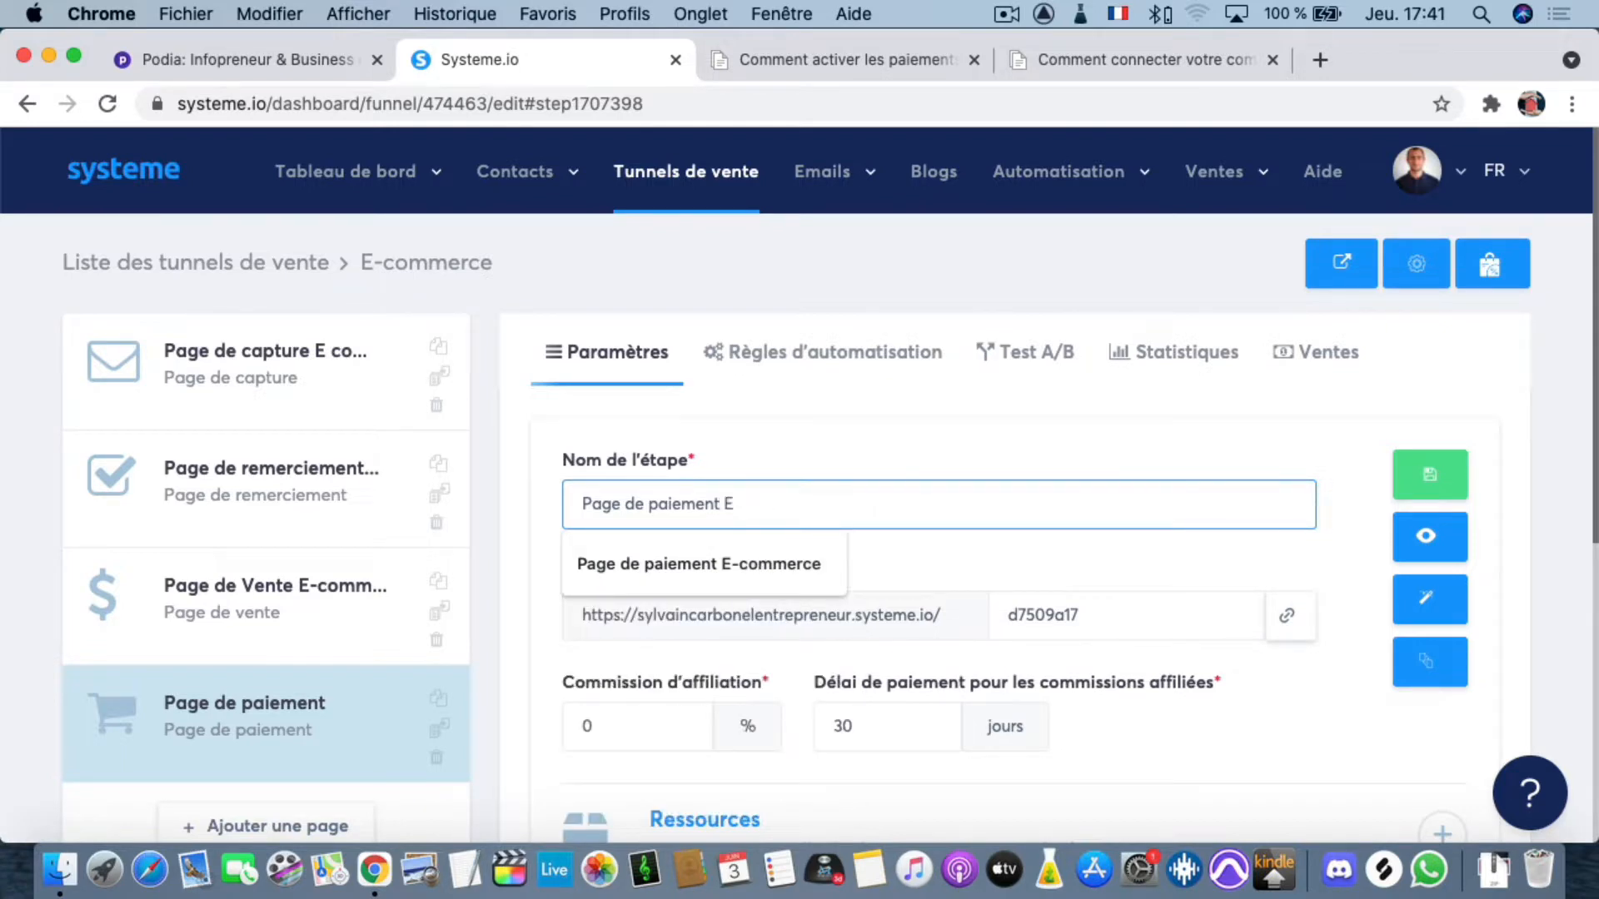
text(-commerce)
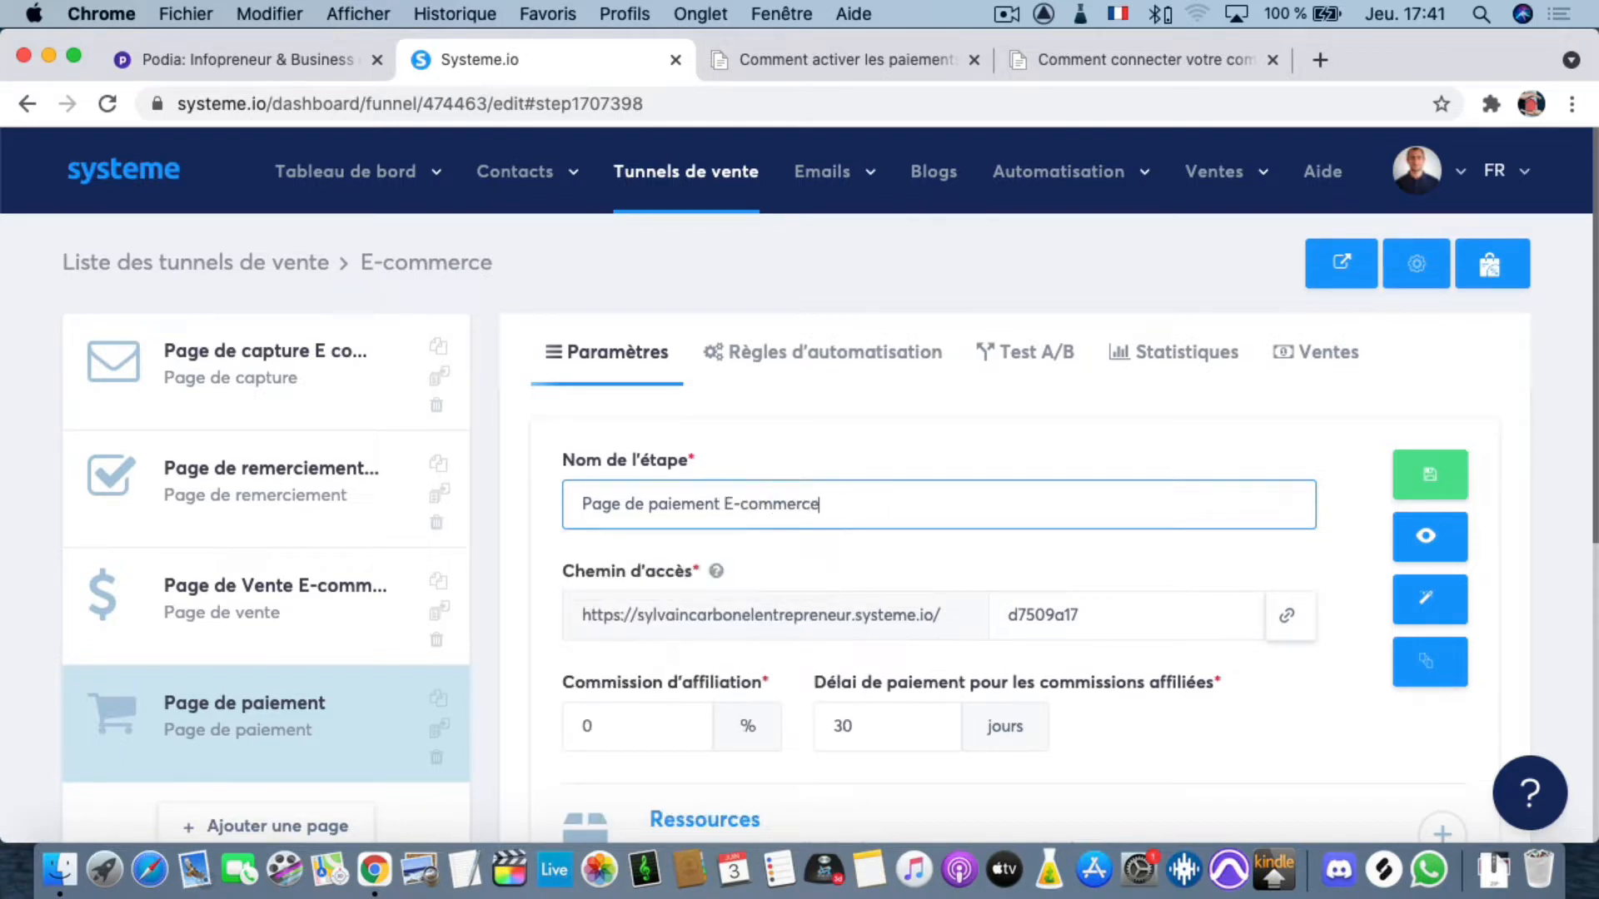
- Set the payment page's access path to "page-de-paiement-ecommerce" and copy its link
double_click(1085, 623)
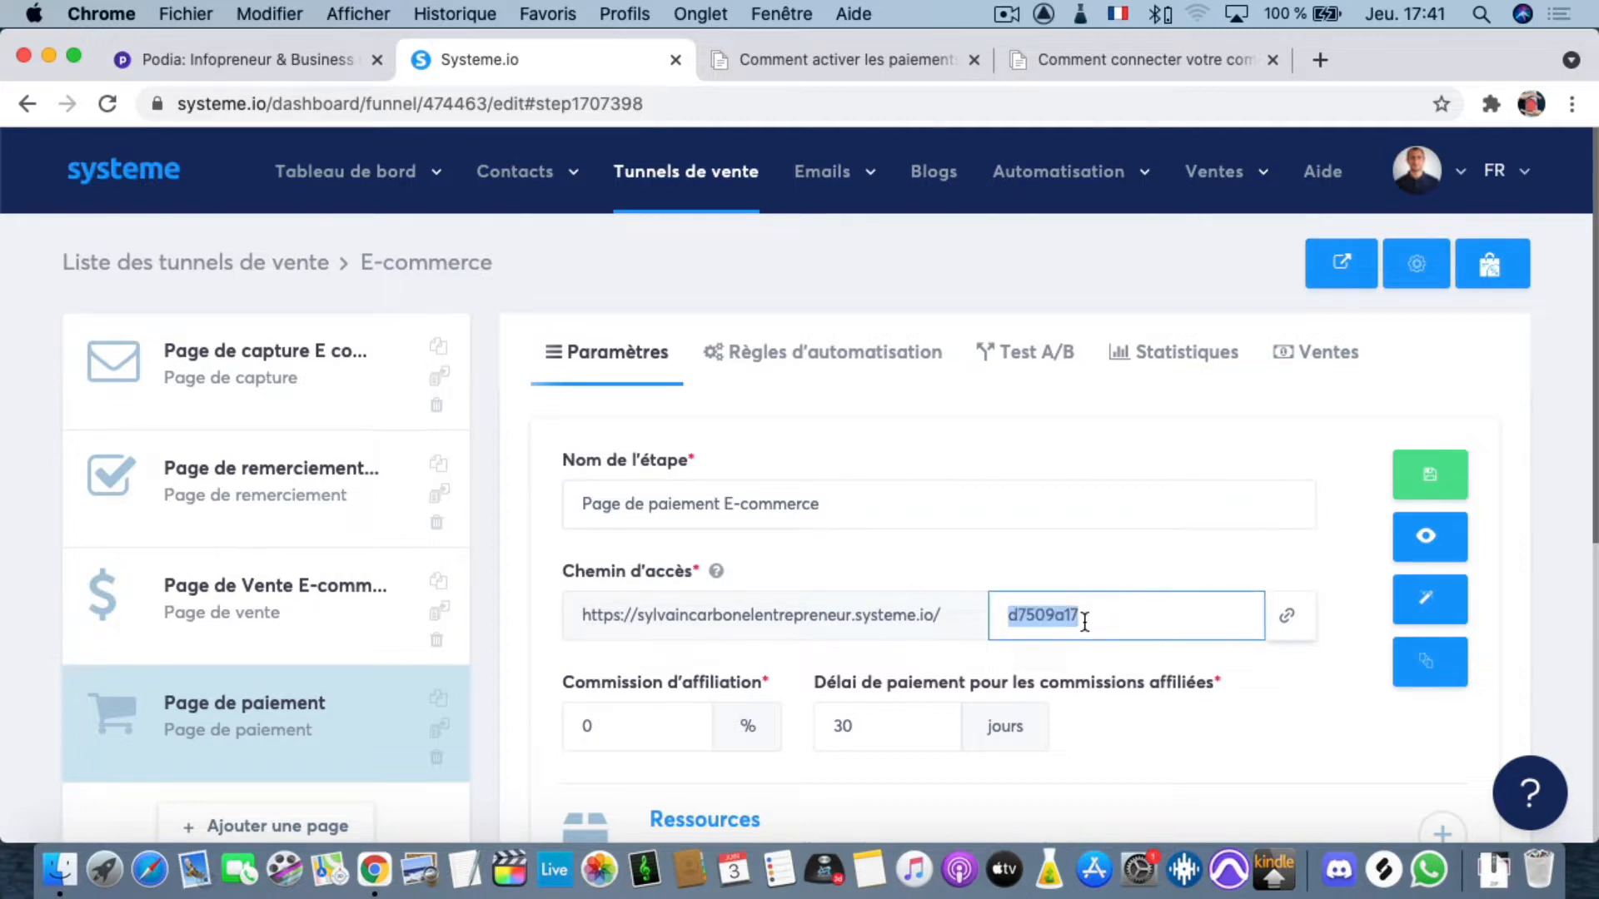
text(page-de-paiement-ecommerce)
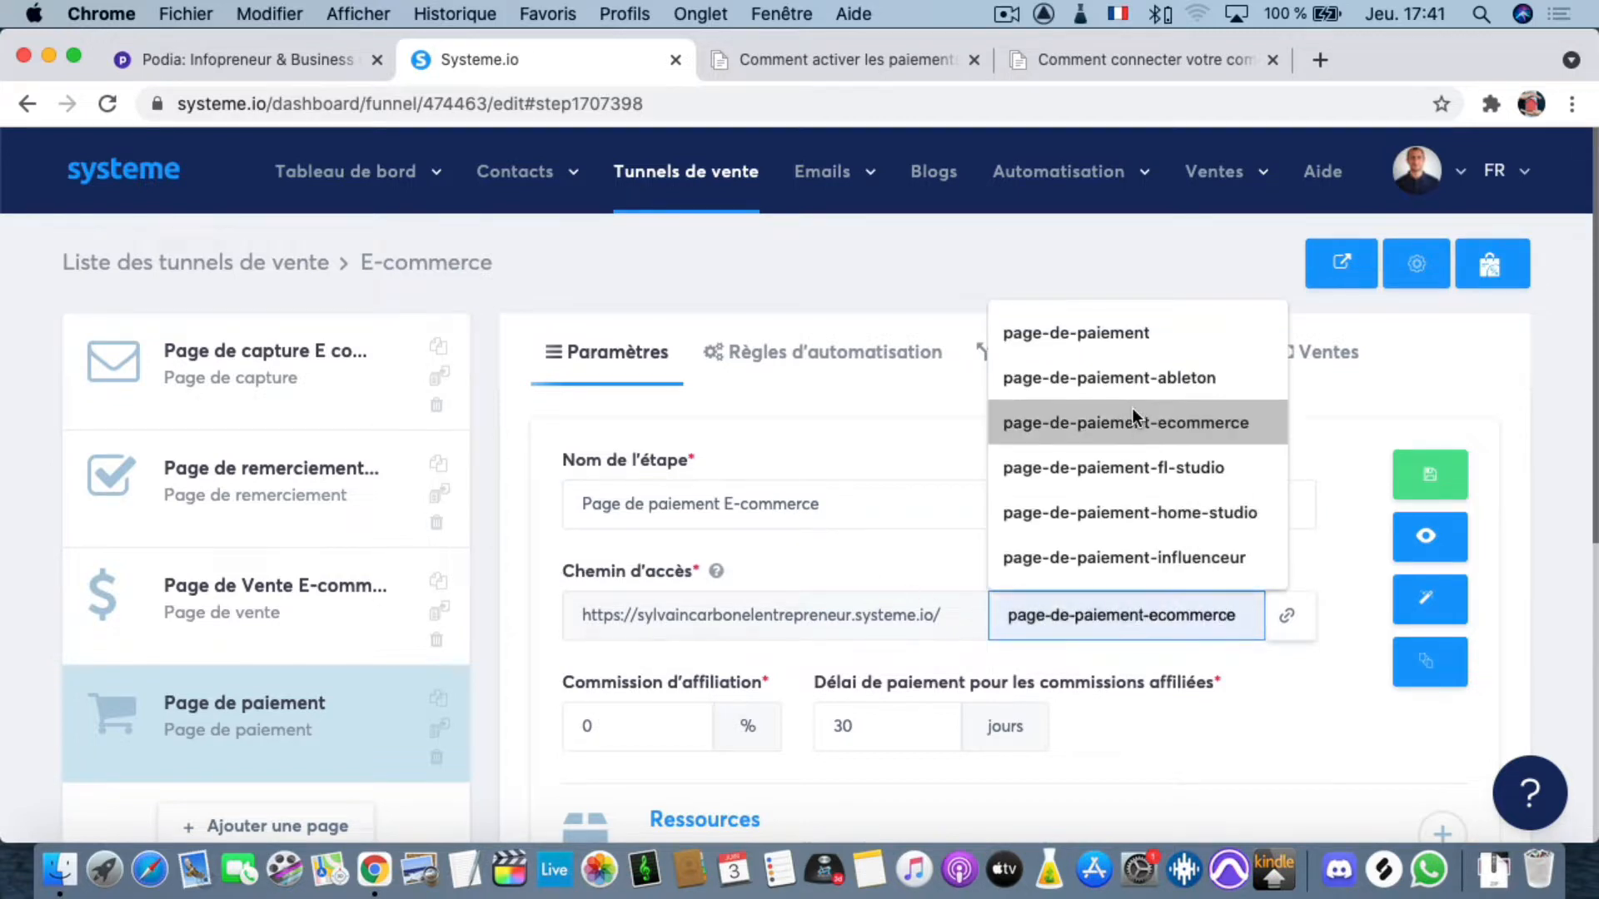
click(1132, 429)
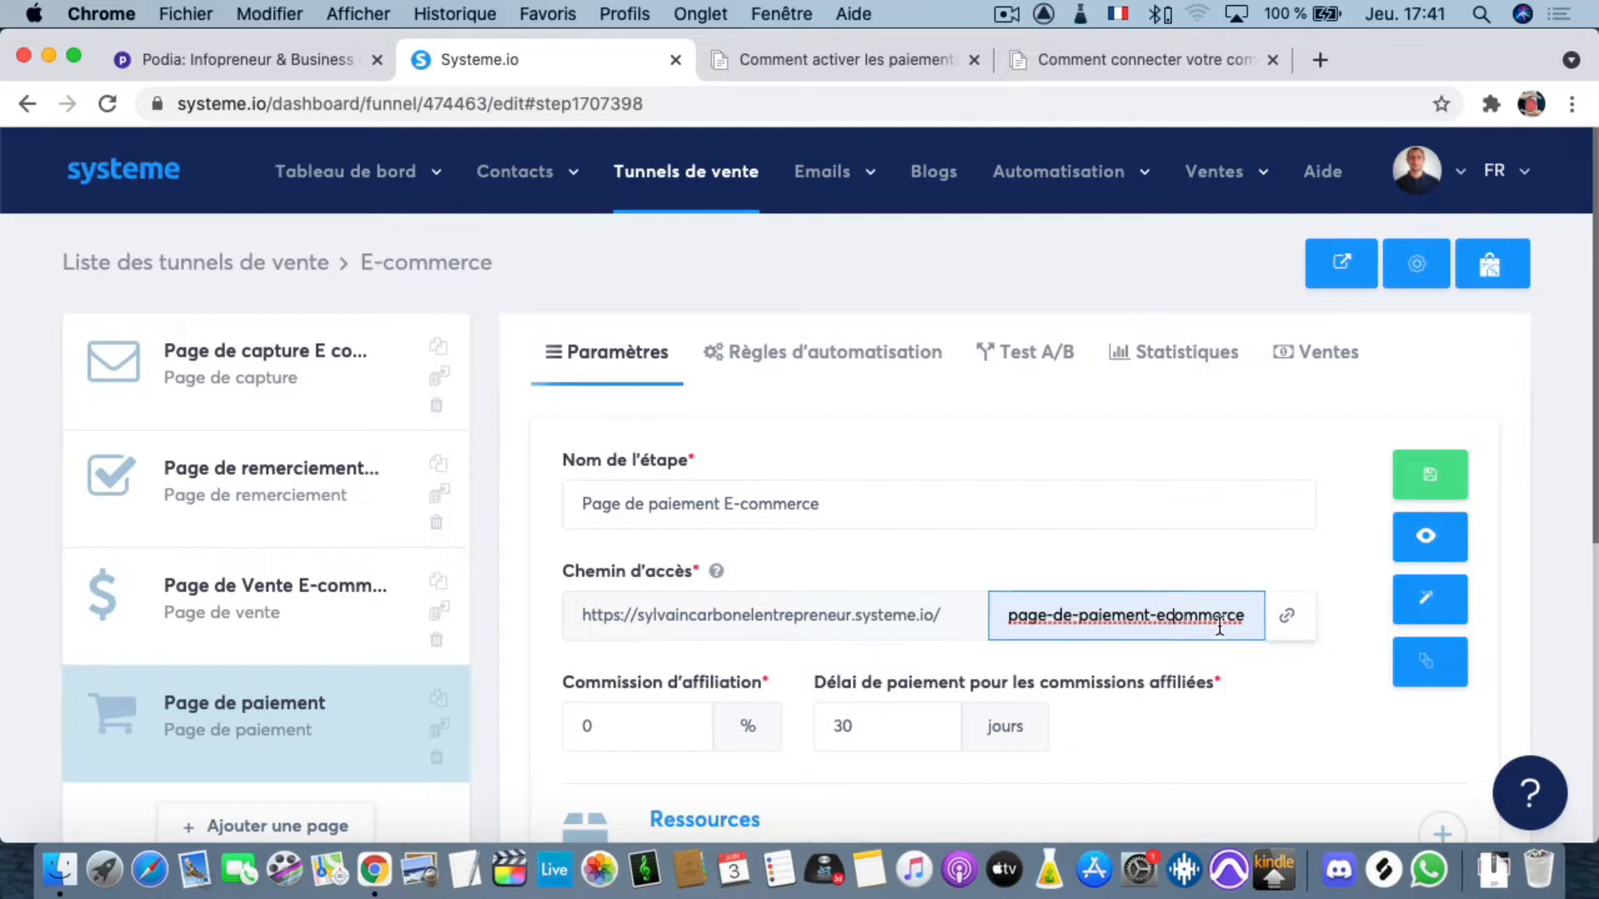
click(1289, 618)
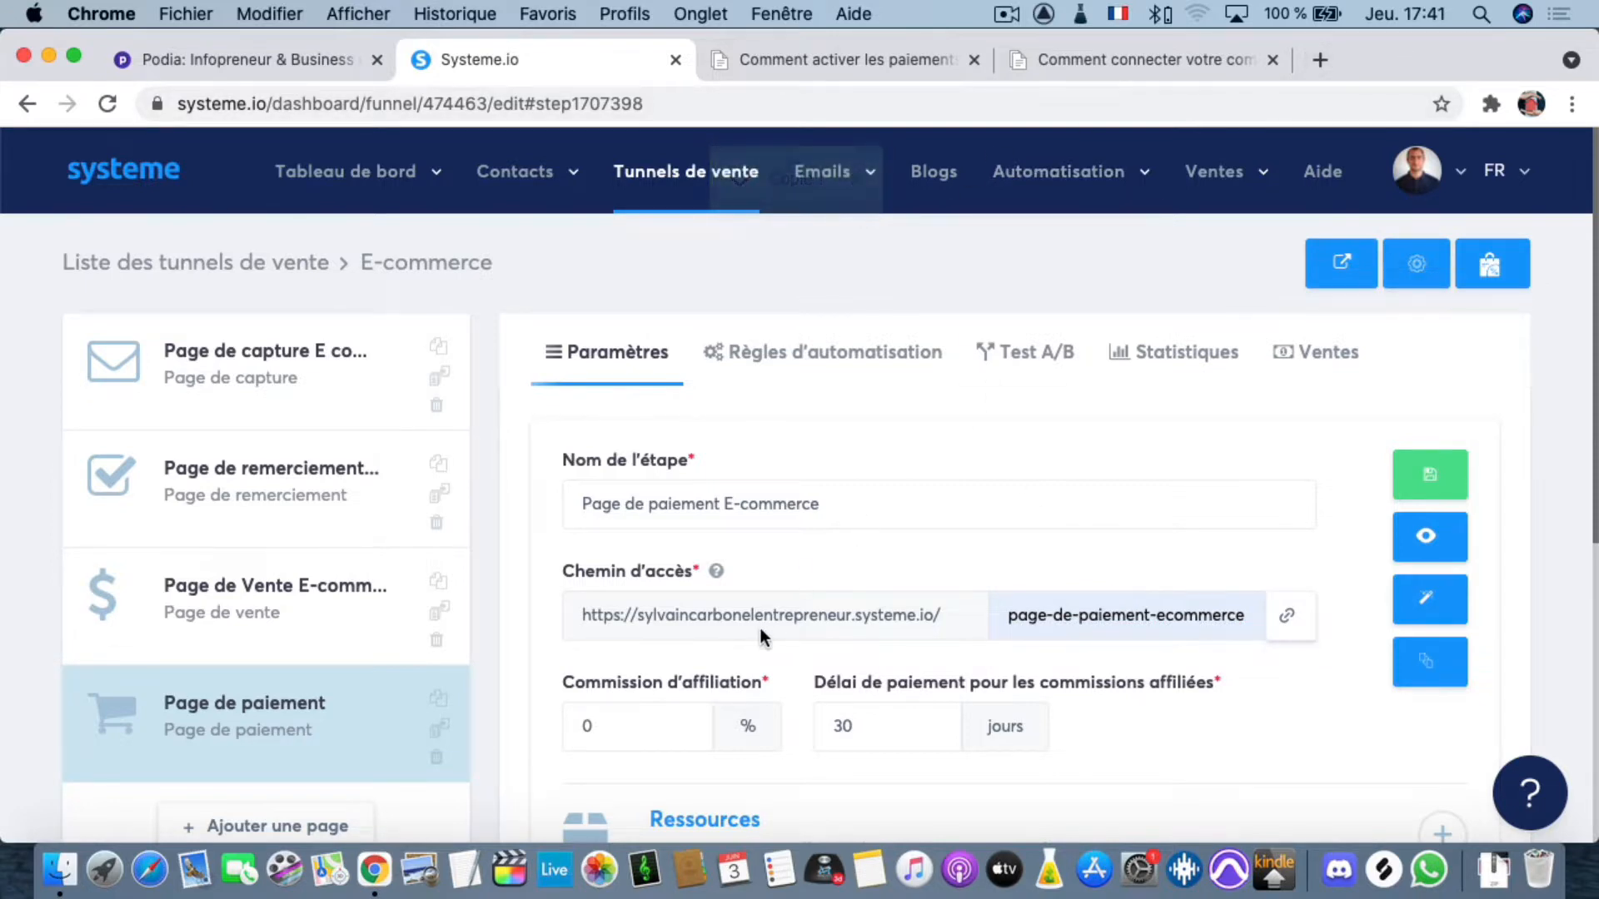
- Review the payment step's affiliate commission and payout delay fields, and save the step's settings
scroll(760, 629, down, 3)
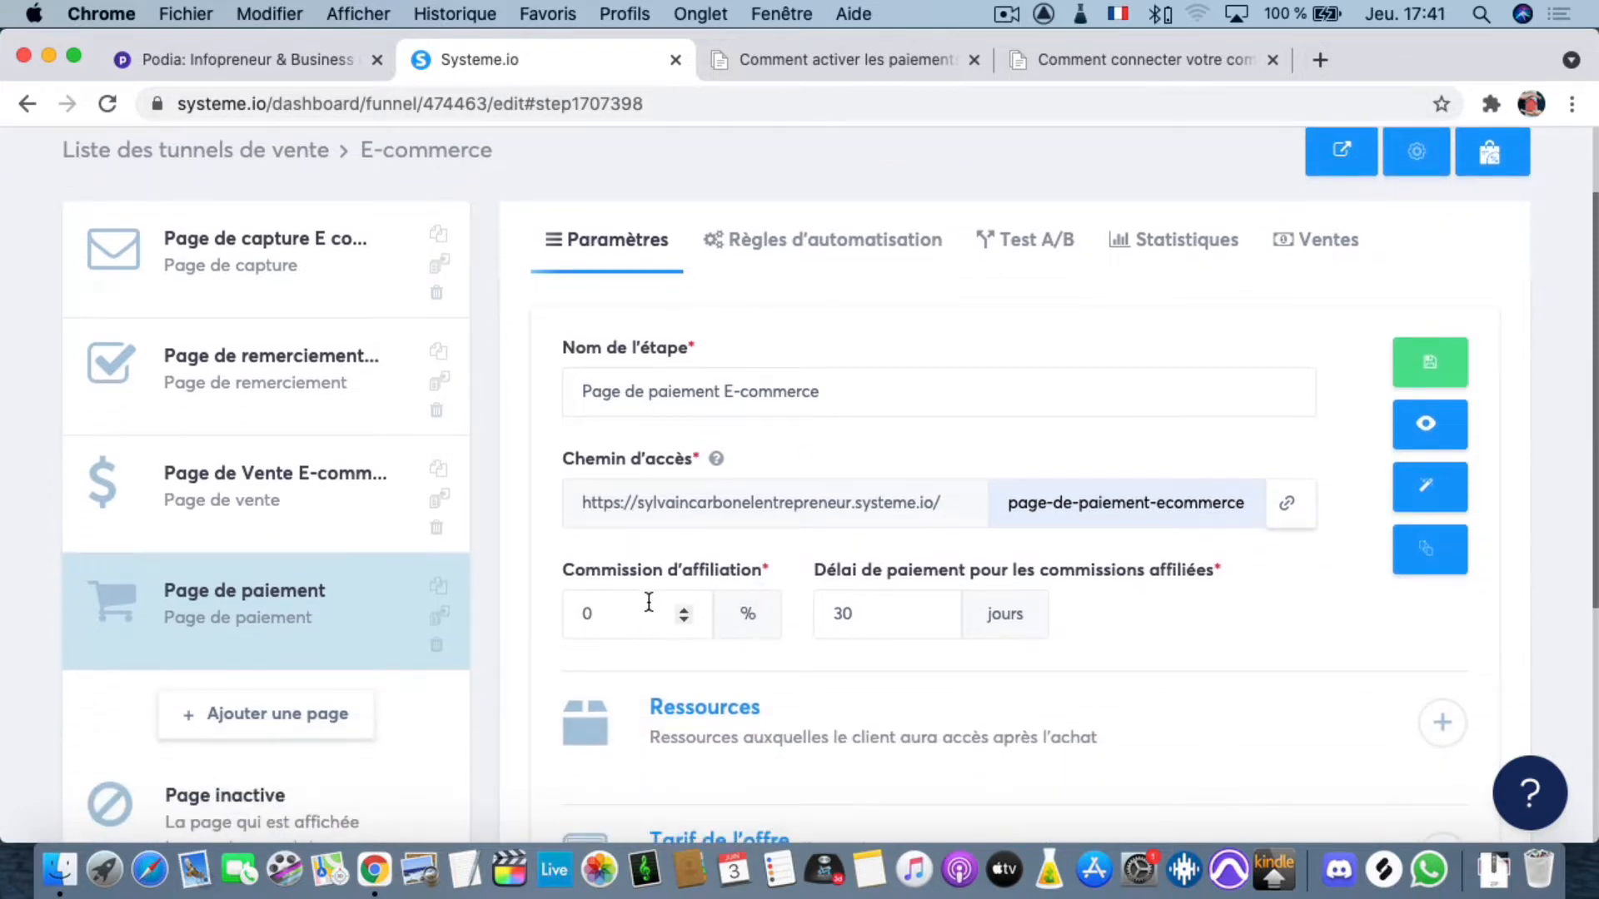
scroll(768, 647, down, 3)
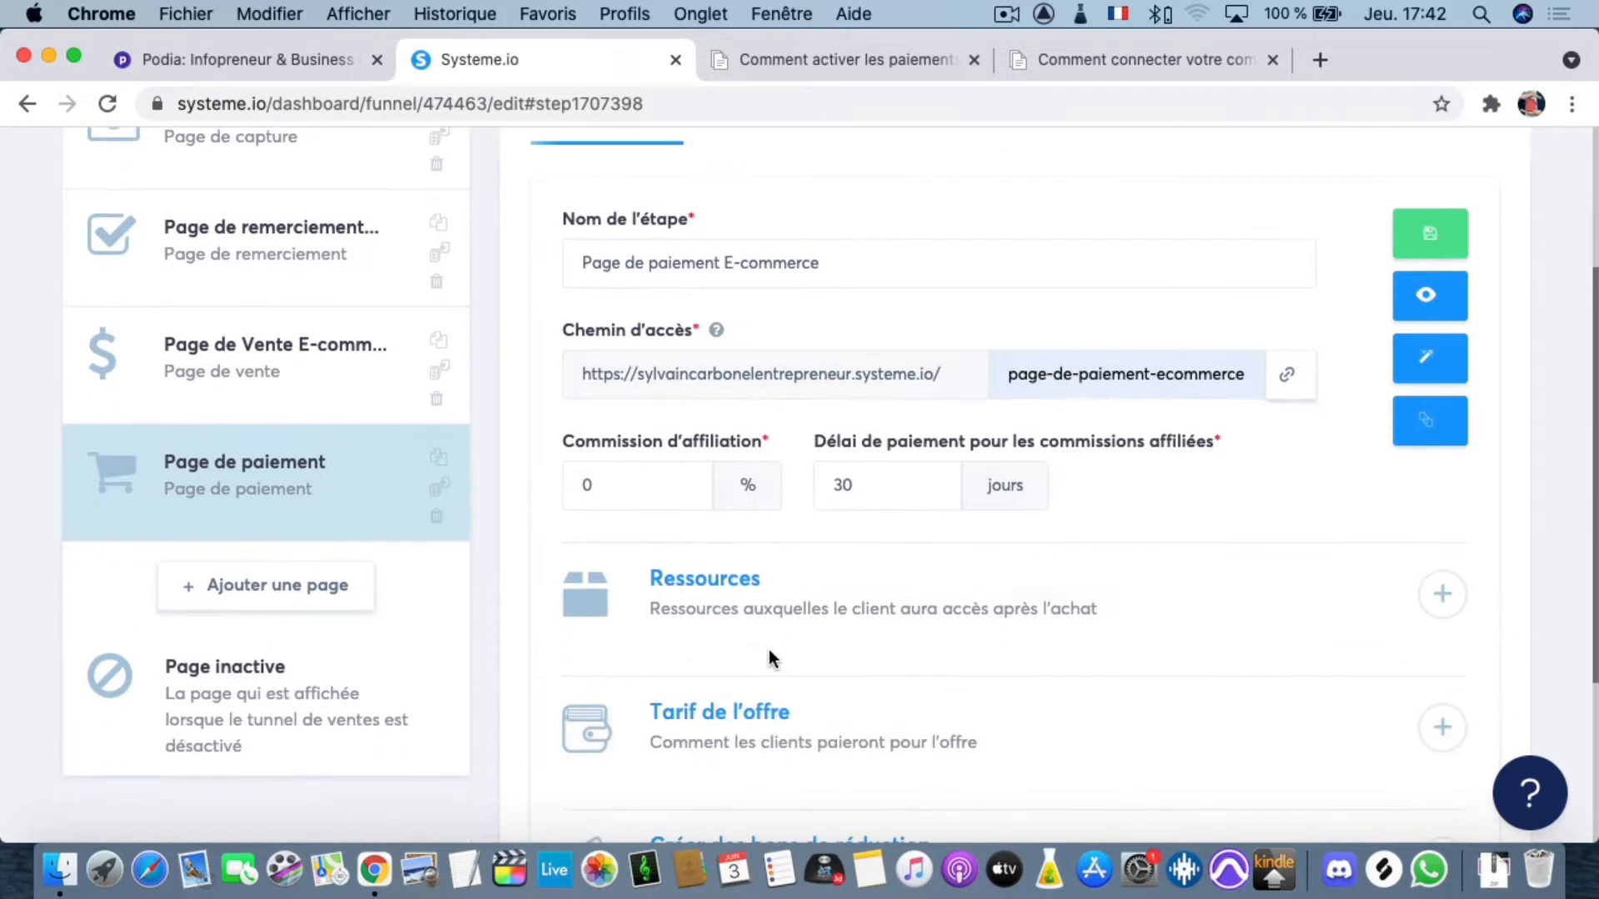
scroll(767, 648, up, 2)
scroll(767, 649, up, 1)
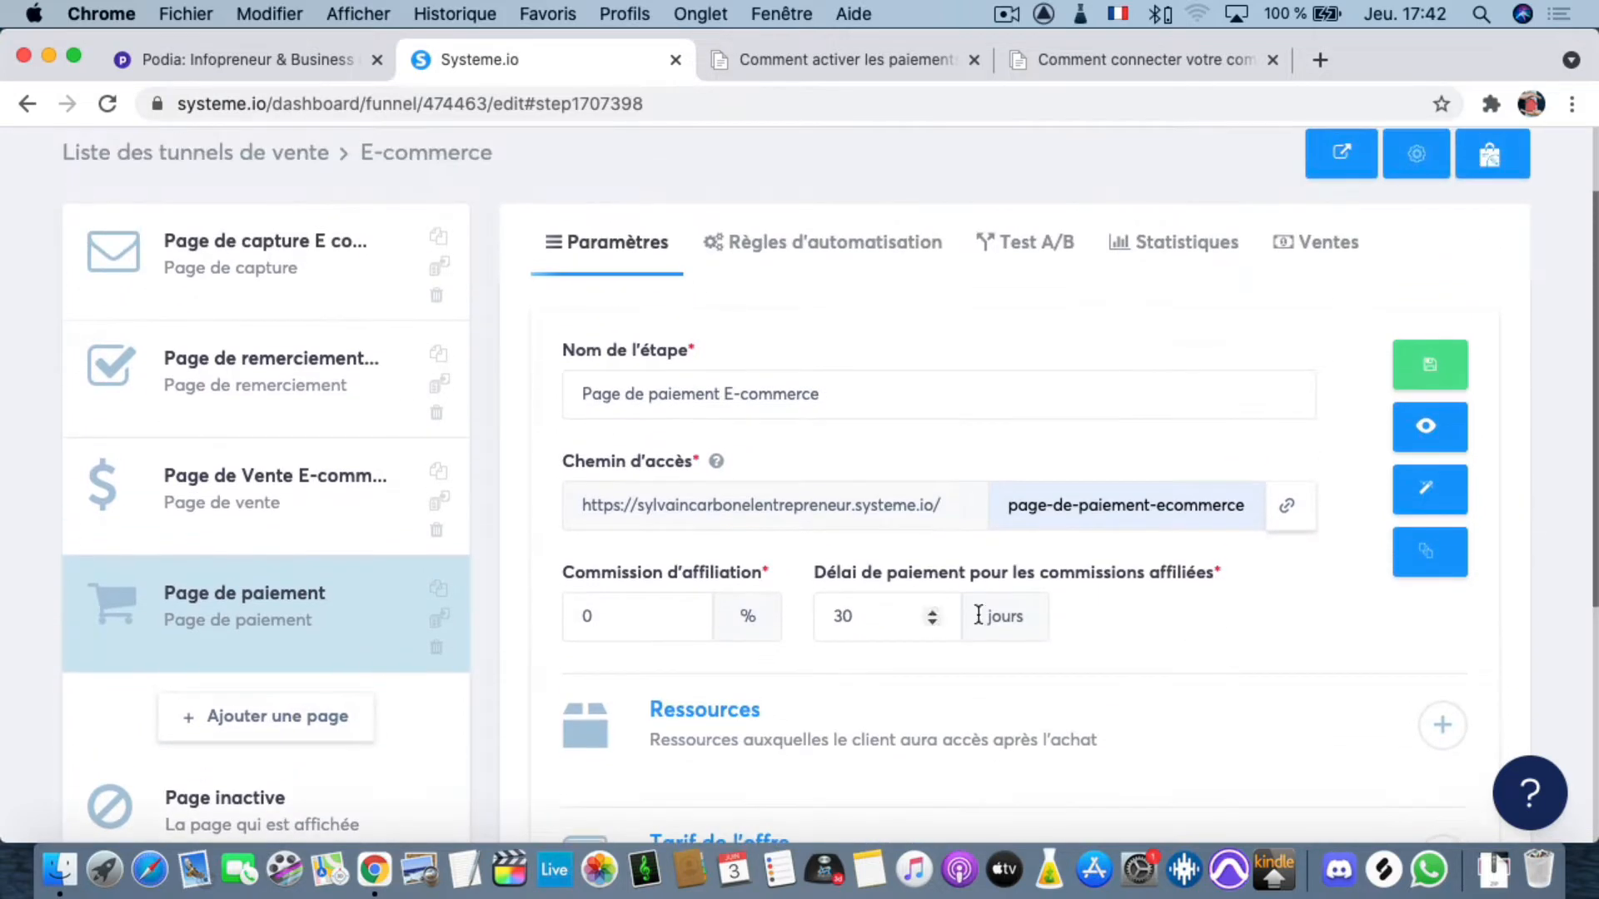
click(1401, 386)
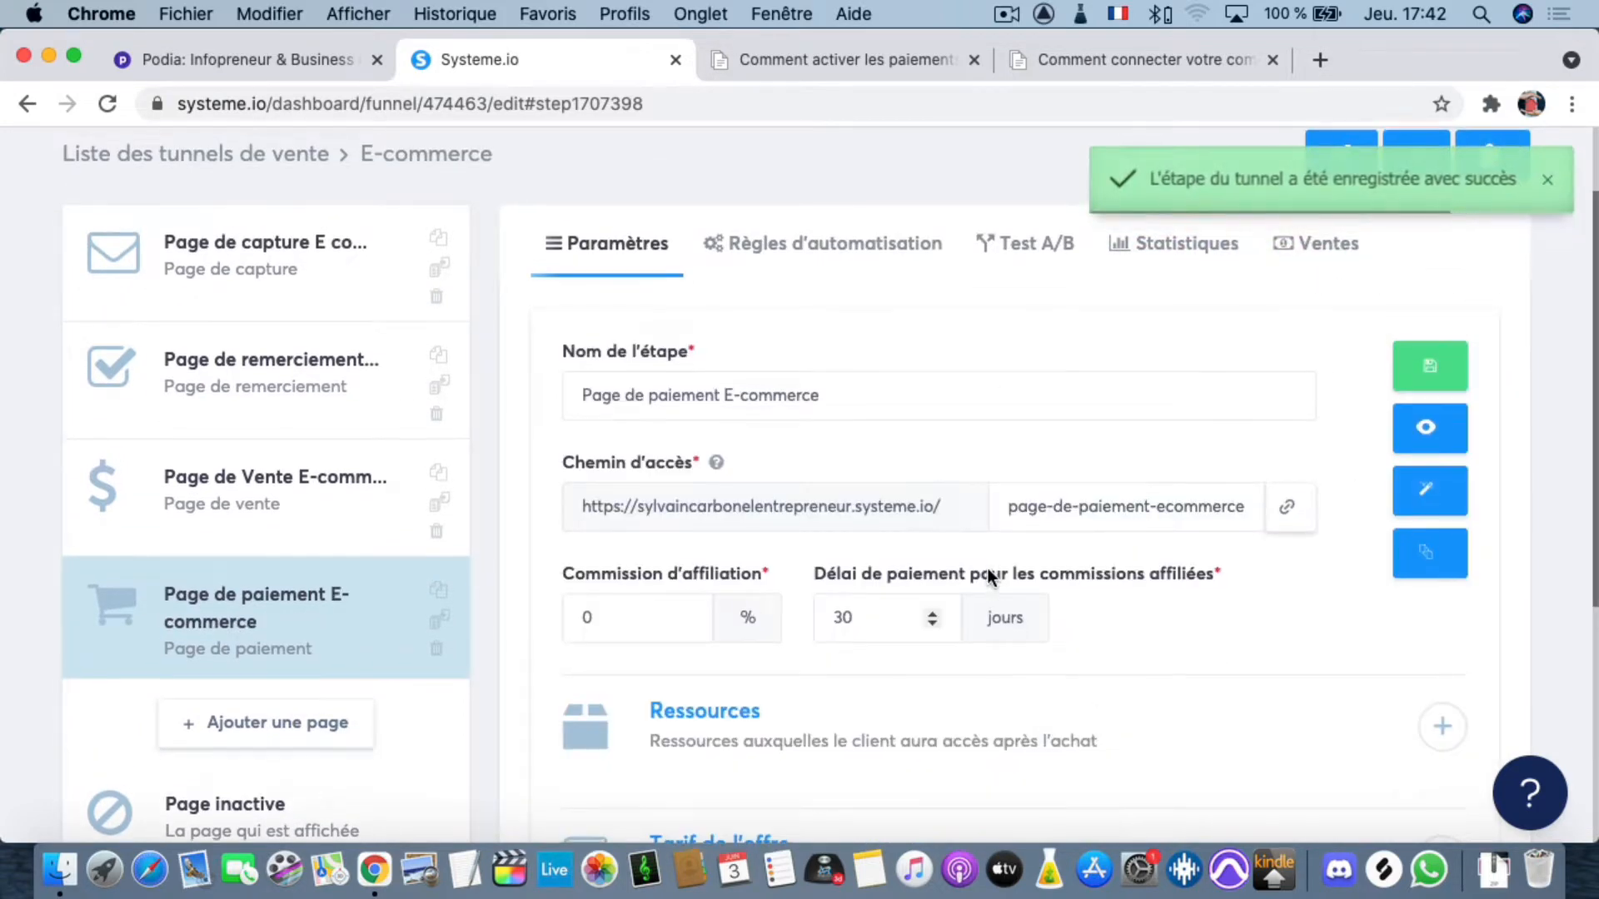
- Add a resource of type "Formation" to the payment page, and check the available courses without choosing one
scroll(986, 571, up, 2)
scroll(985, 571, down, 6)
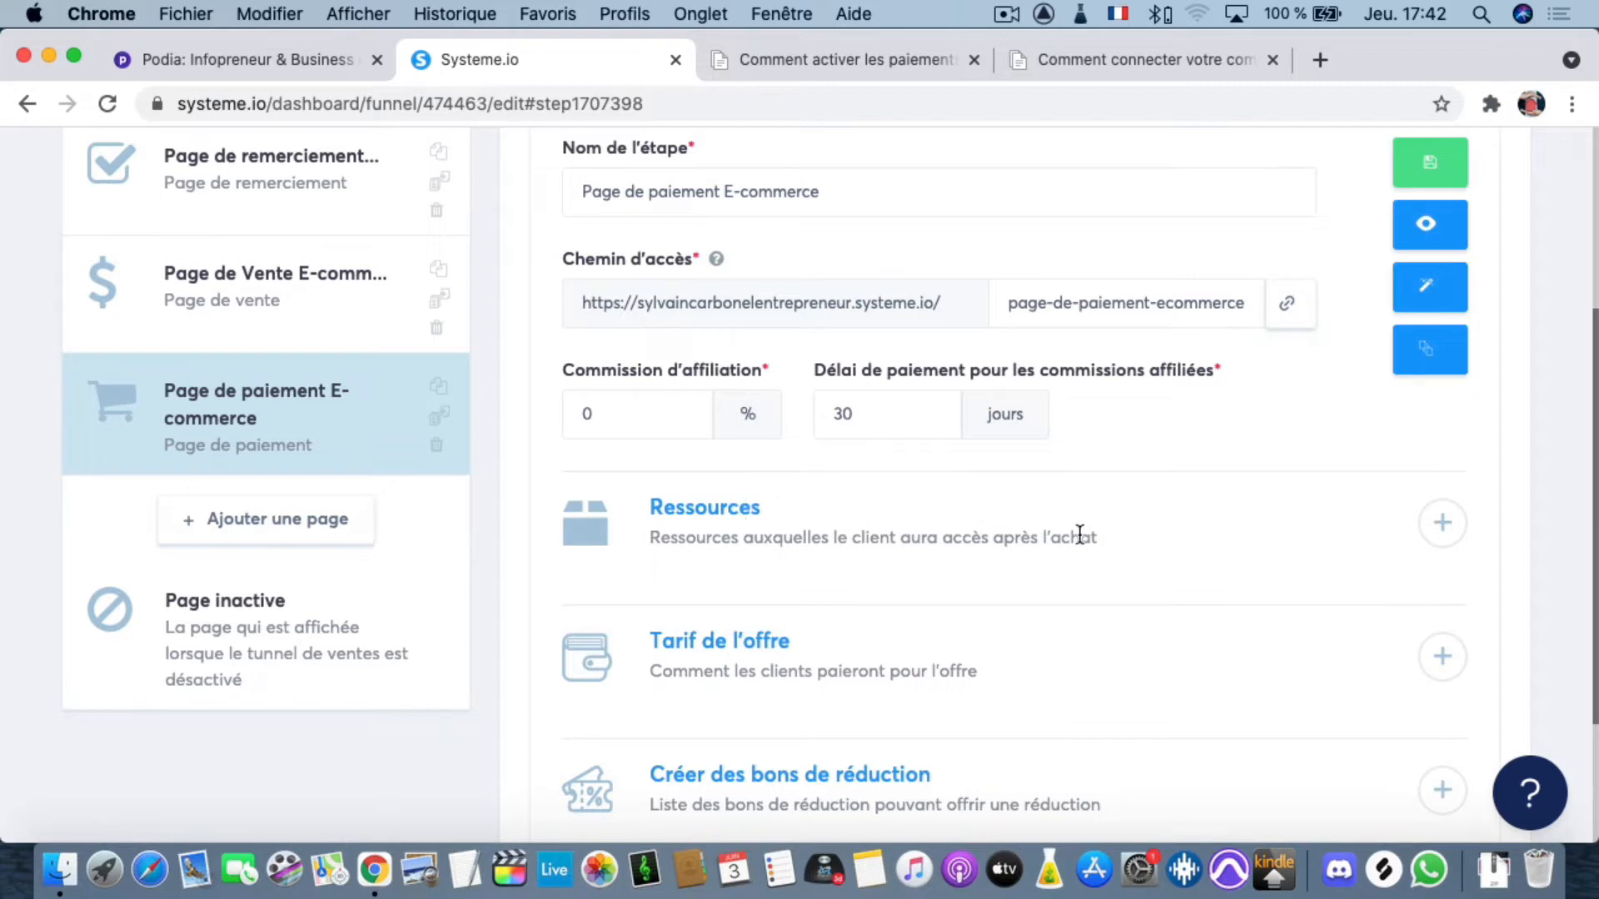
click(1442, 524)
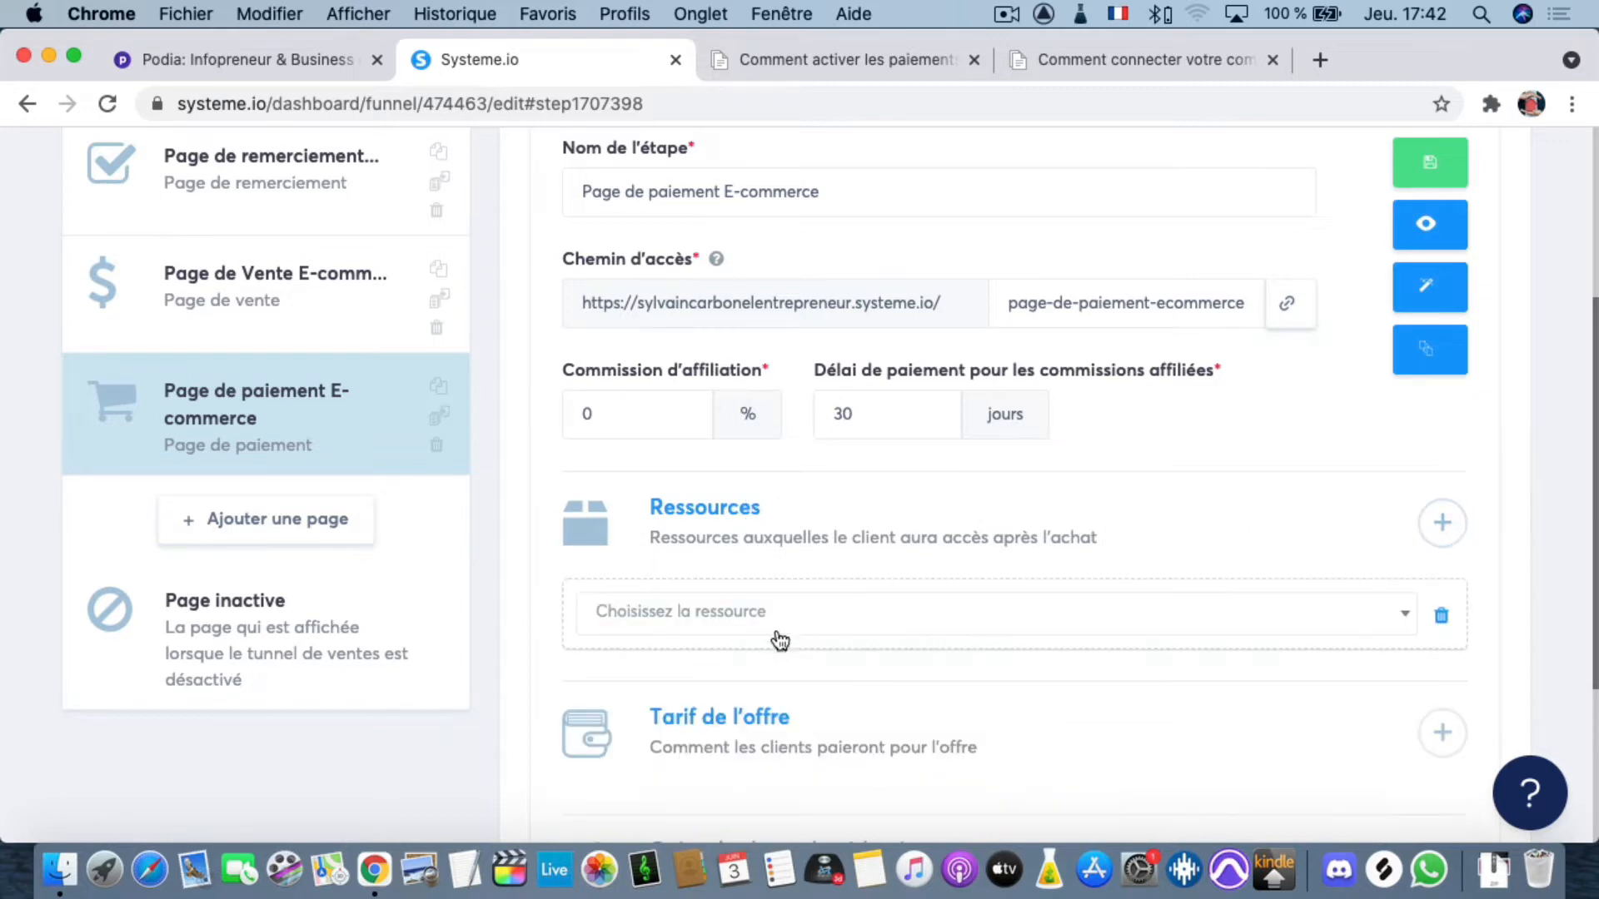
click(744, 625)
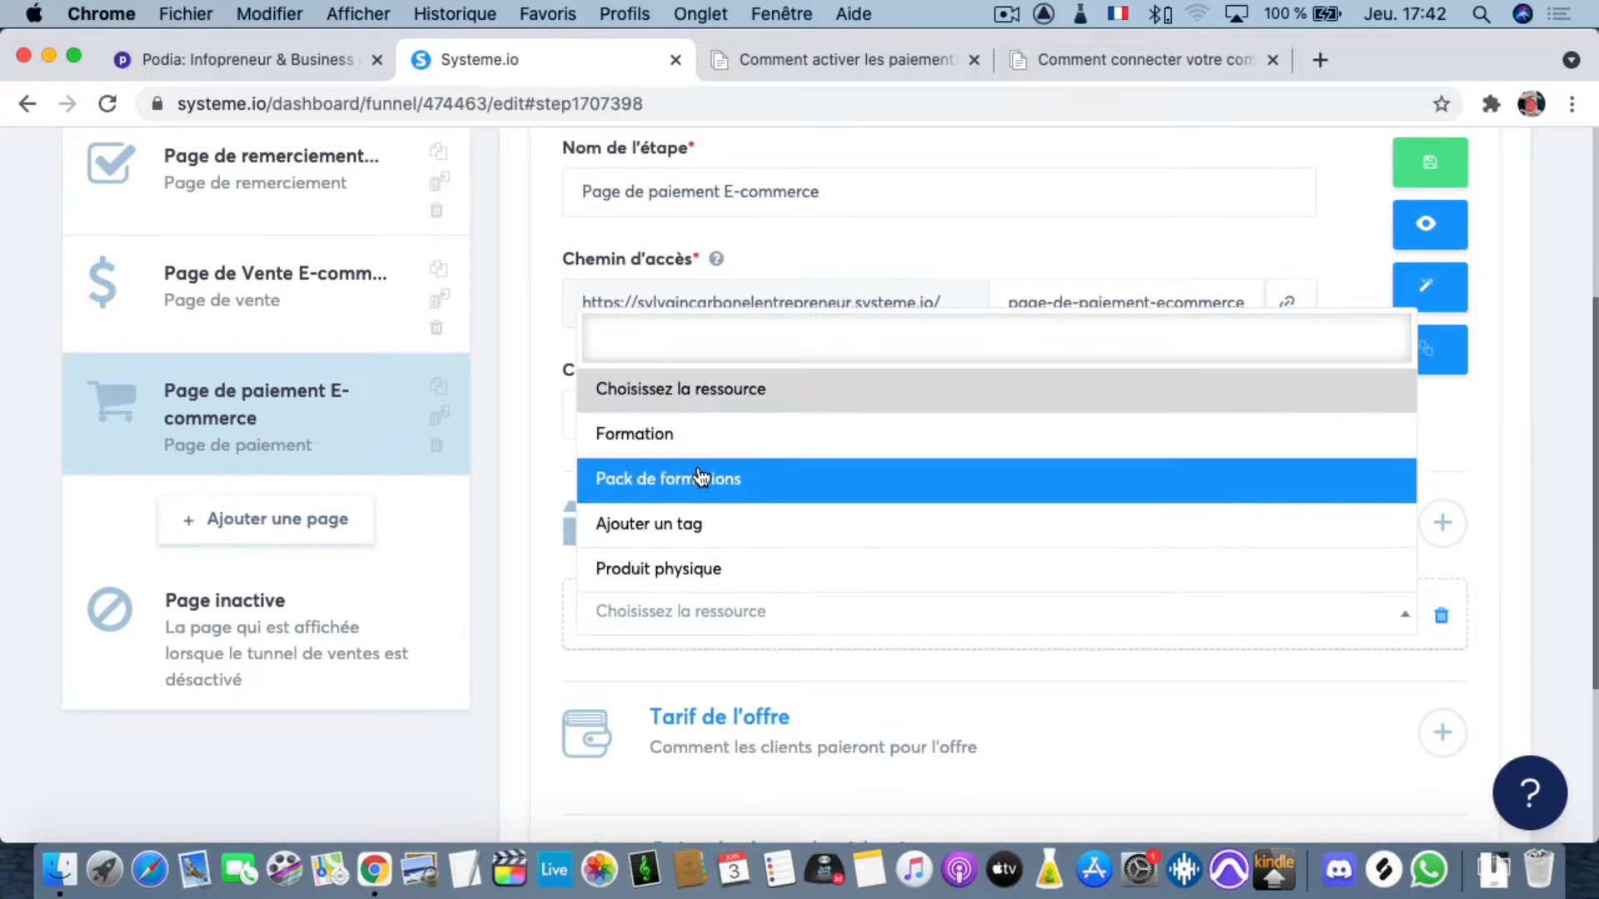
click(664, 434)
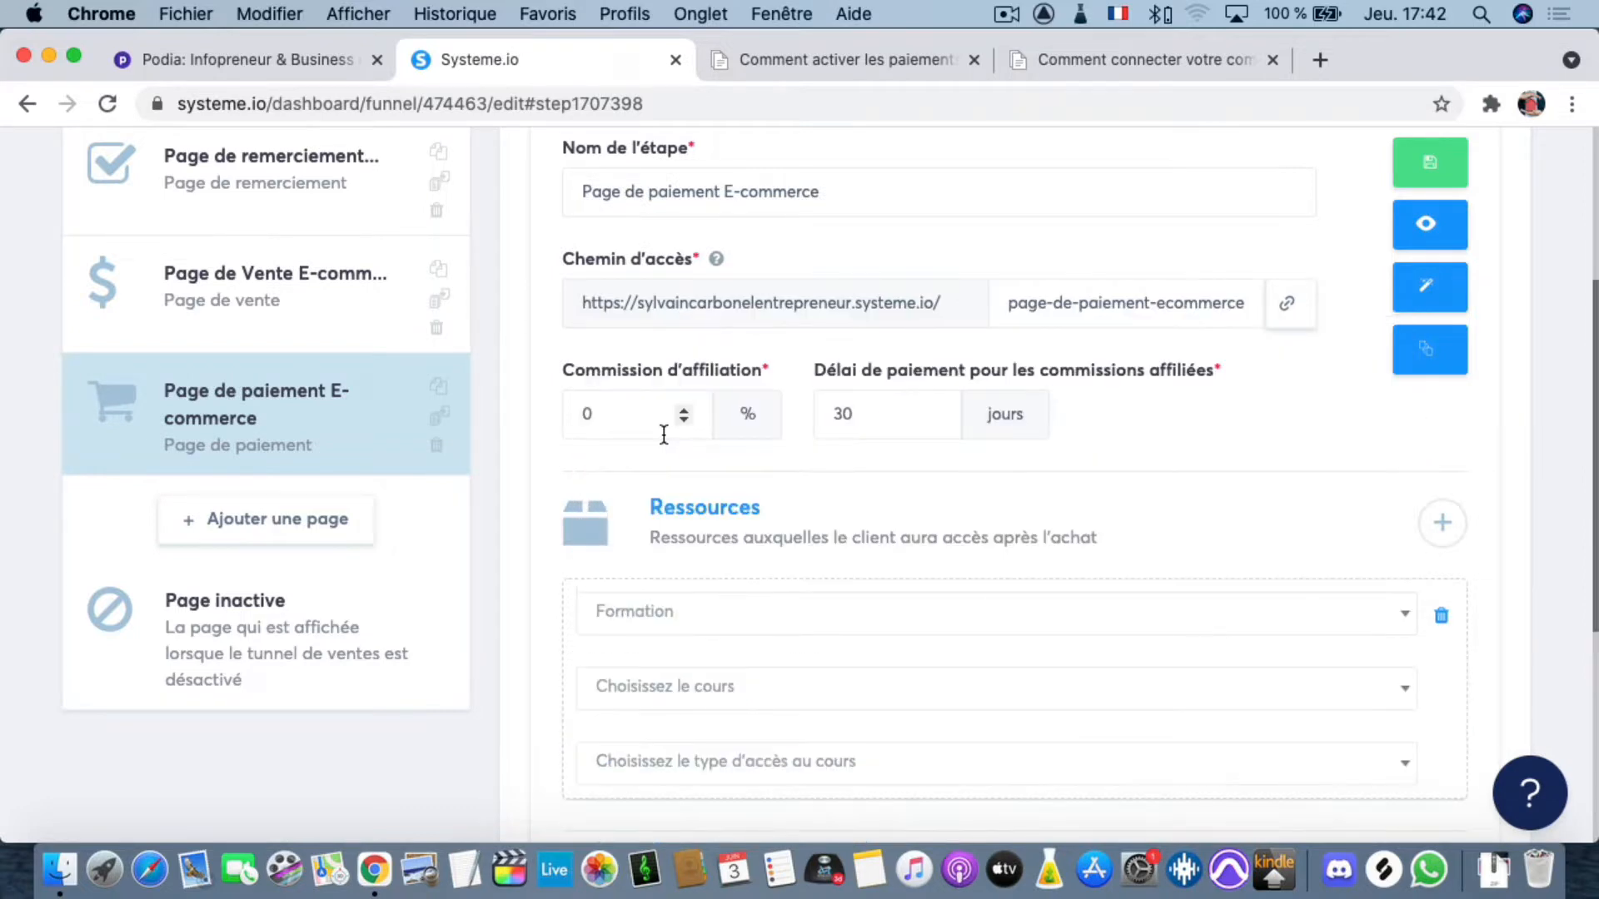
click(714, 687)
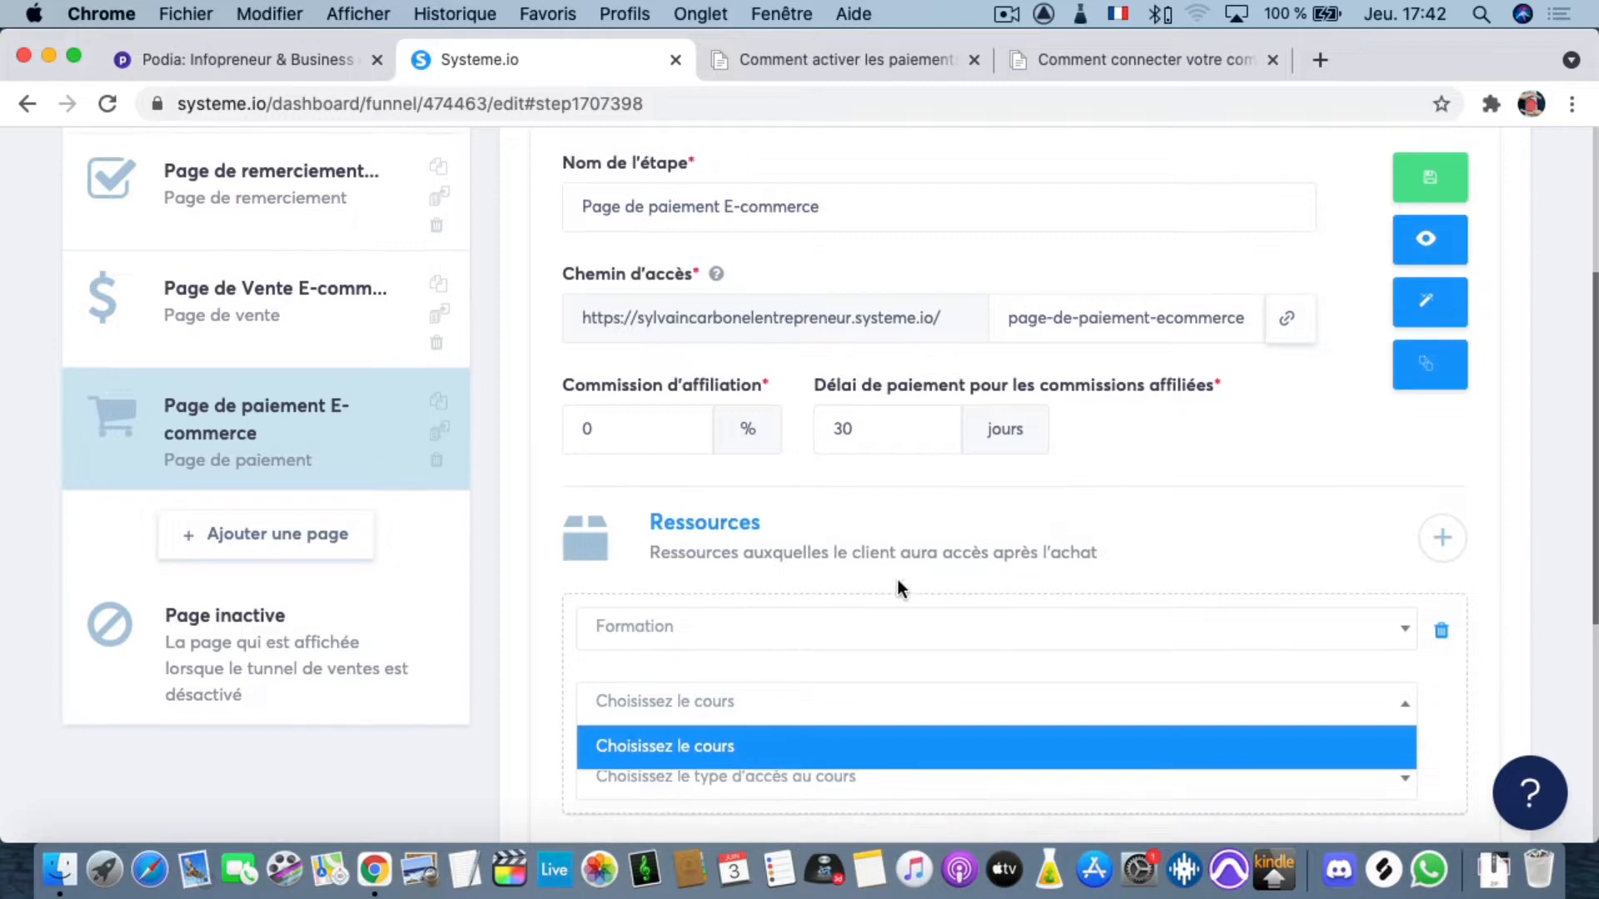
click(947, 558)
scroll(945, 558, up, 5)
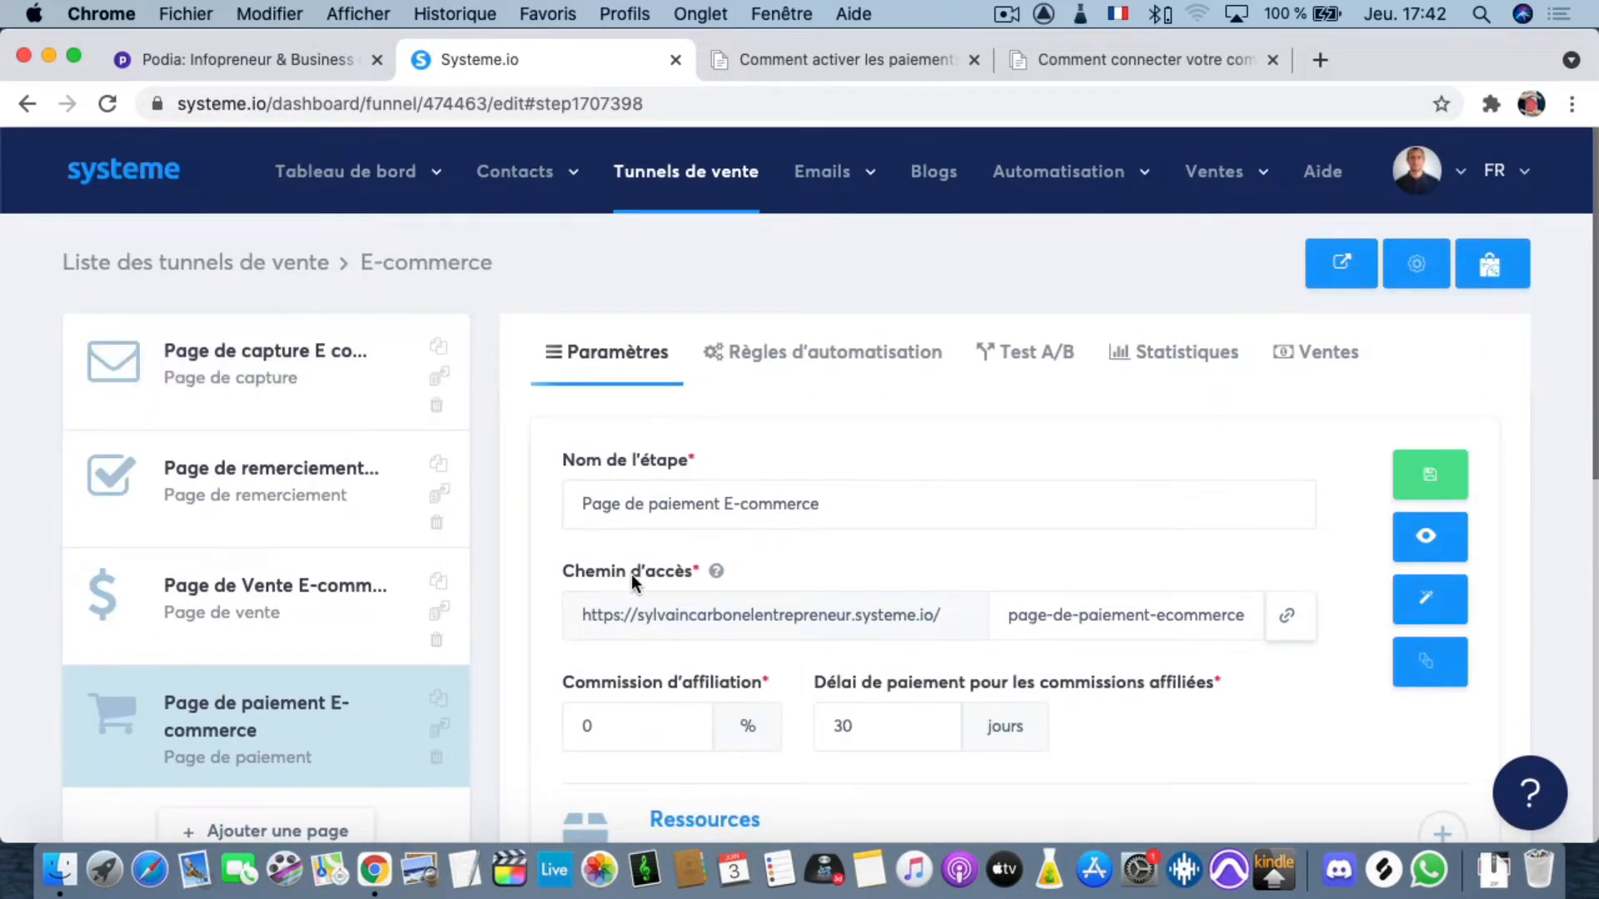
- Switch to the Podia course editor and look over the lessons of Module 3 bis
click(210, 58)
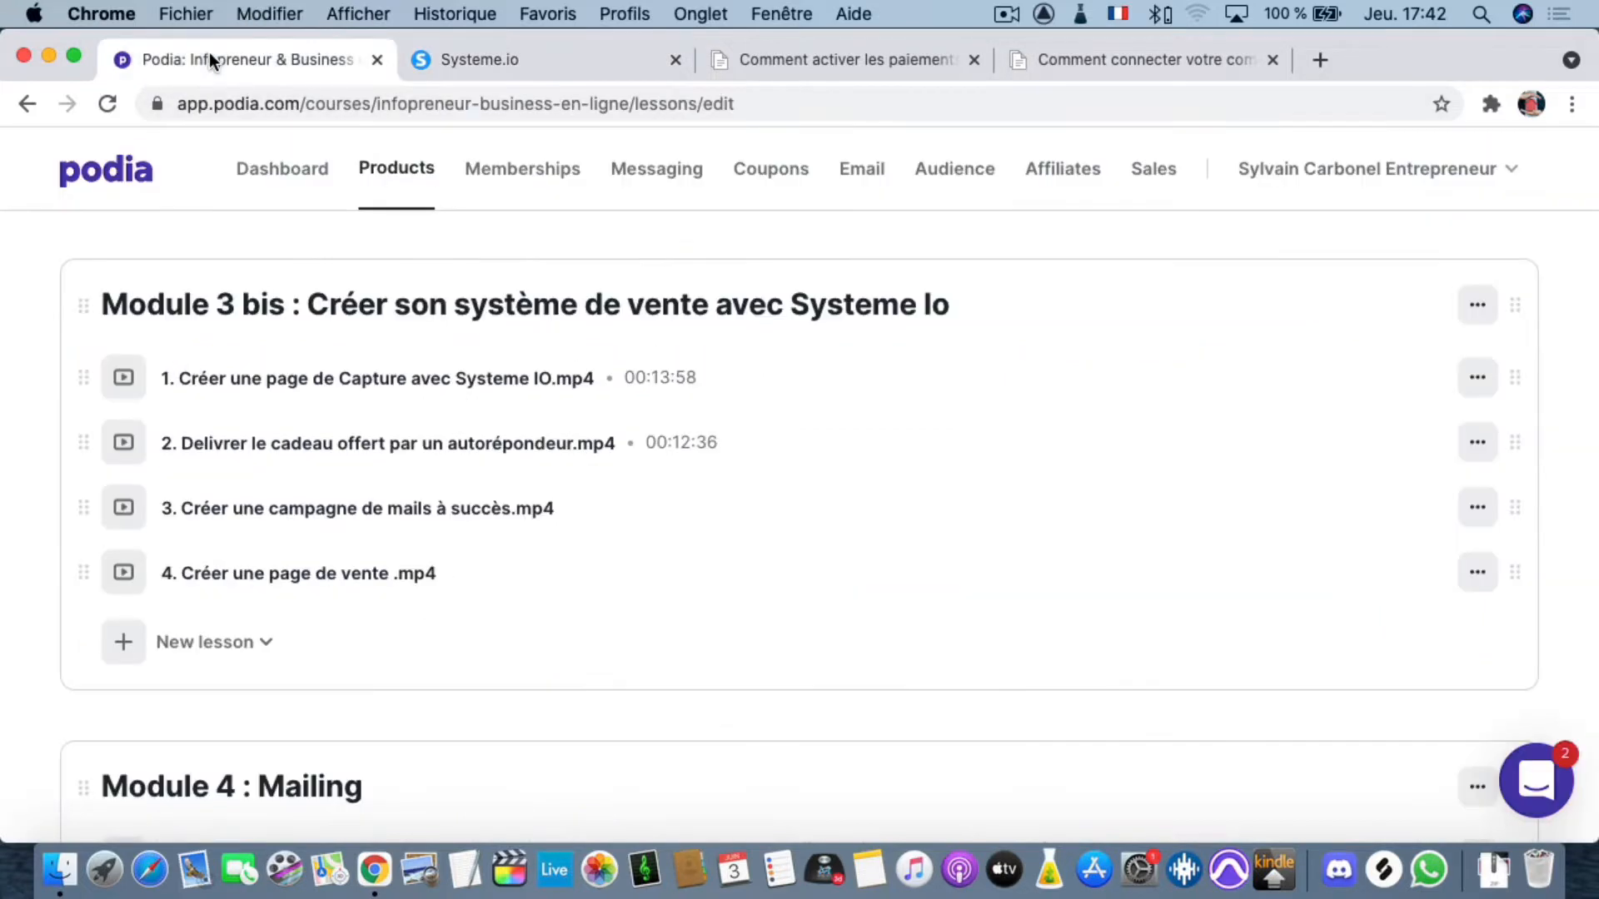
scroll(436, 465, up, 5)
scroll(436, 466, down, 5)
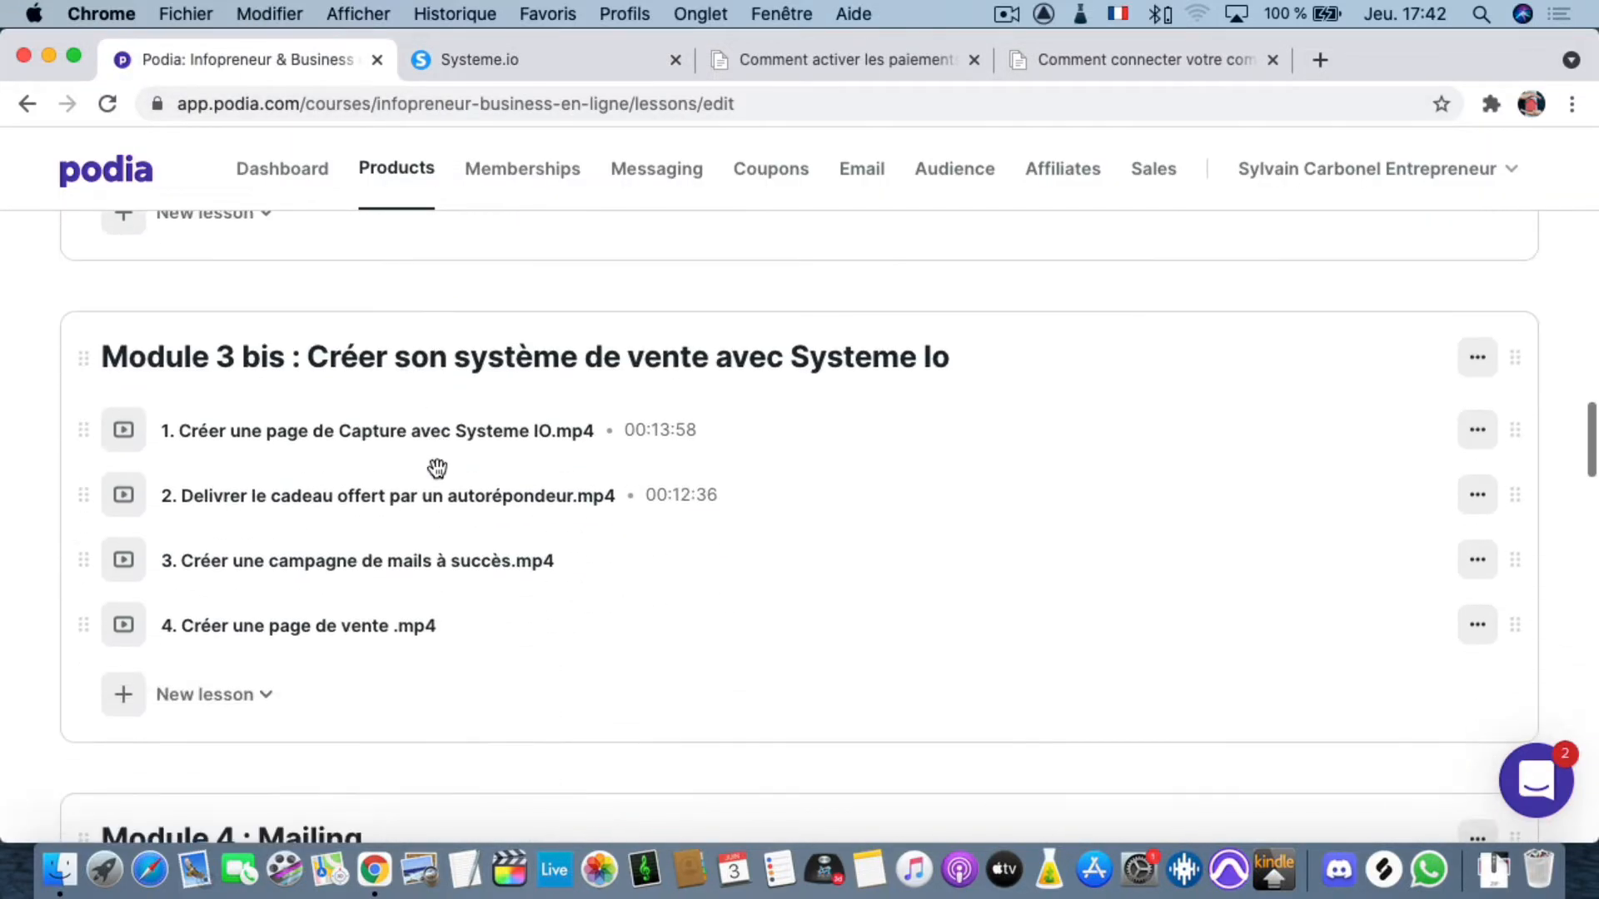
click(551, 62)
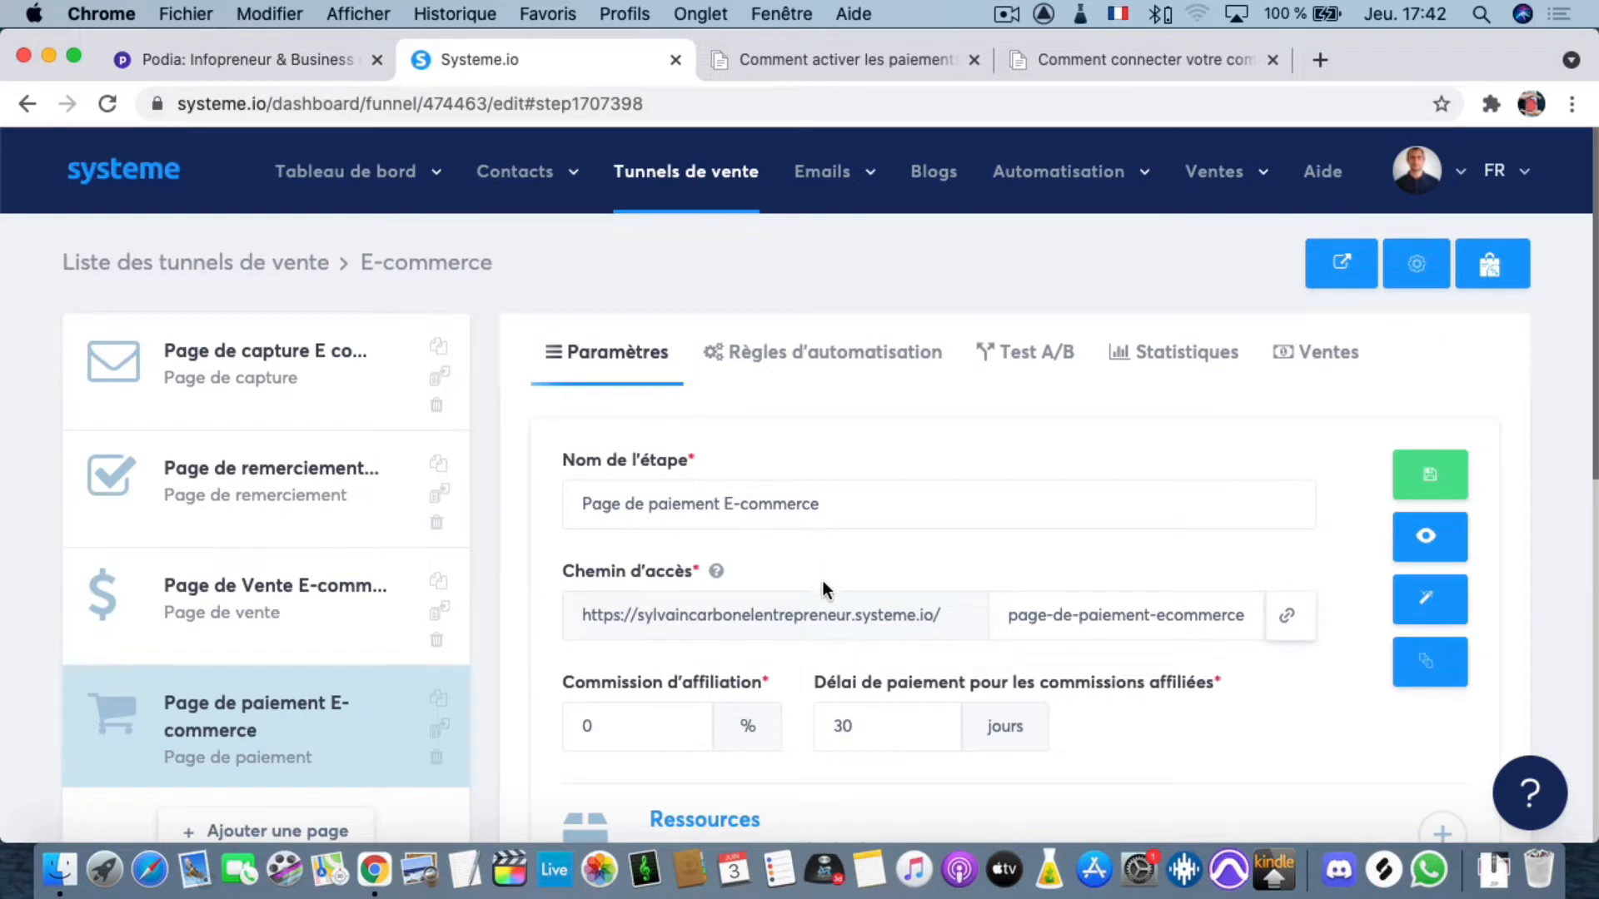
- Check the available course access types for the payment page's Formation resource without choosing one
scroll(812, 582, down, 2)
scroll(812, 582, down, 6)
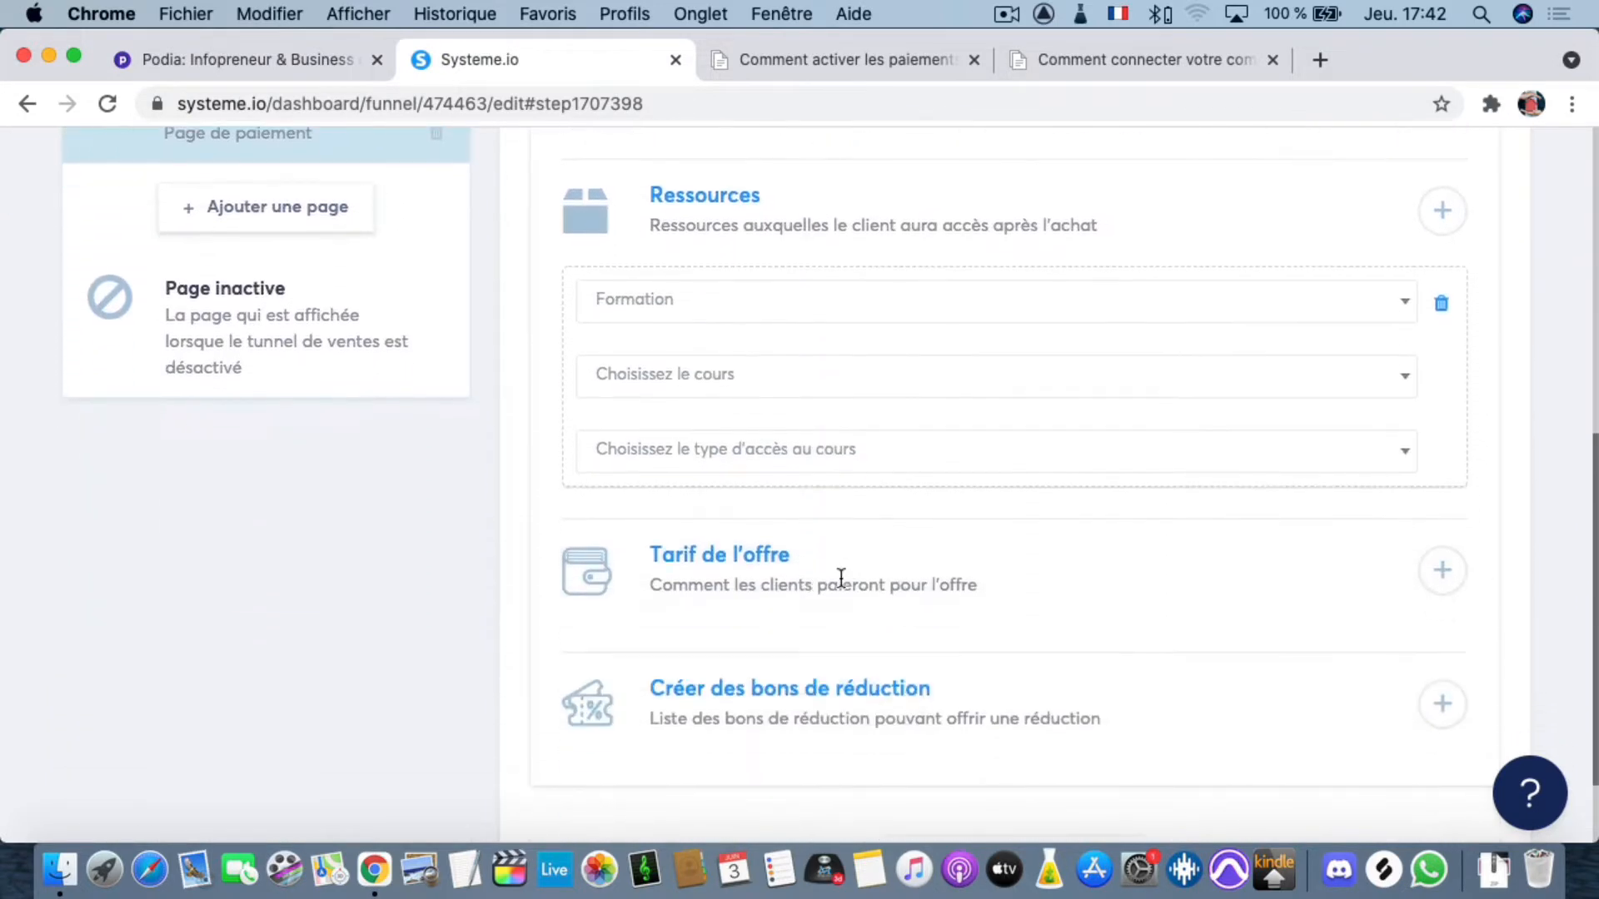
click(774, 466)
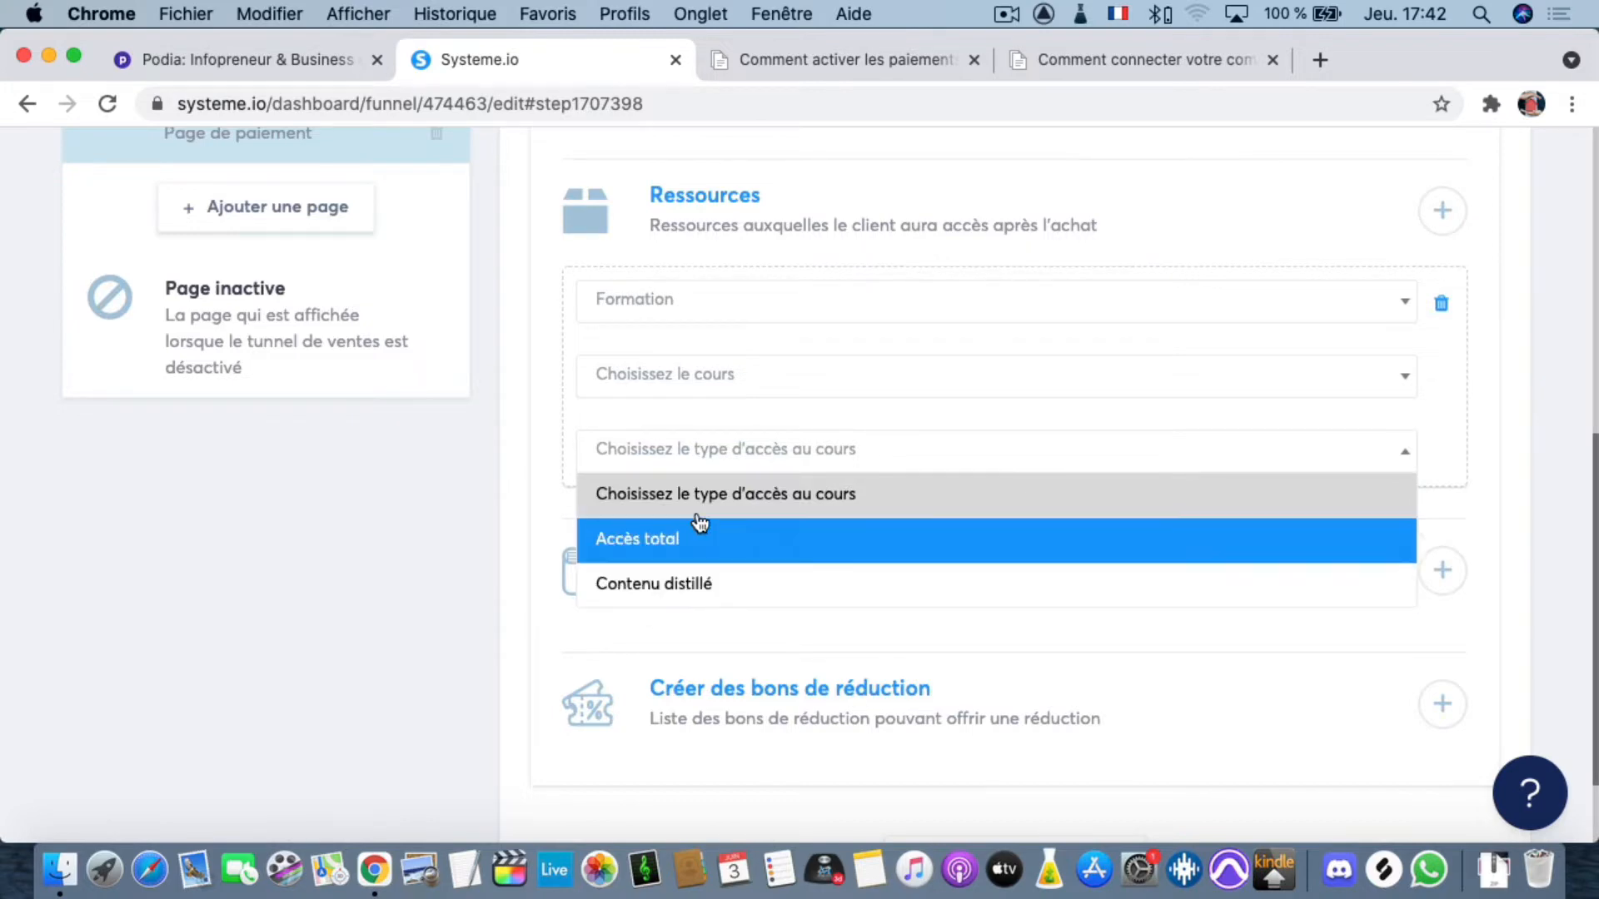
click(731, 450)
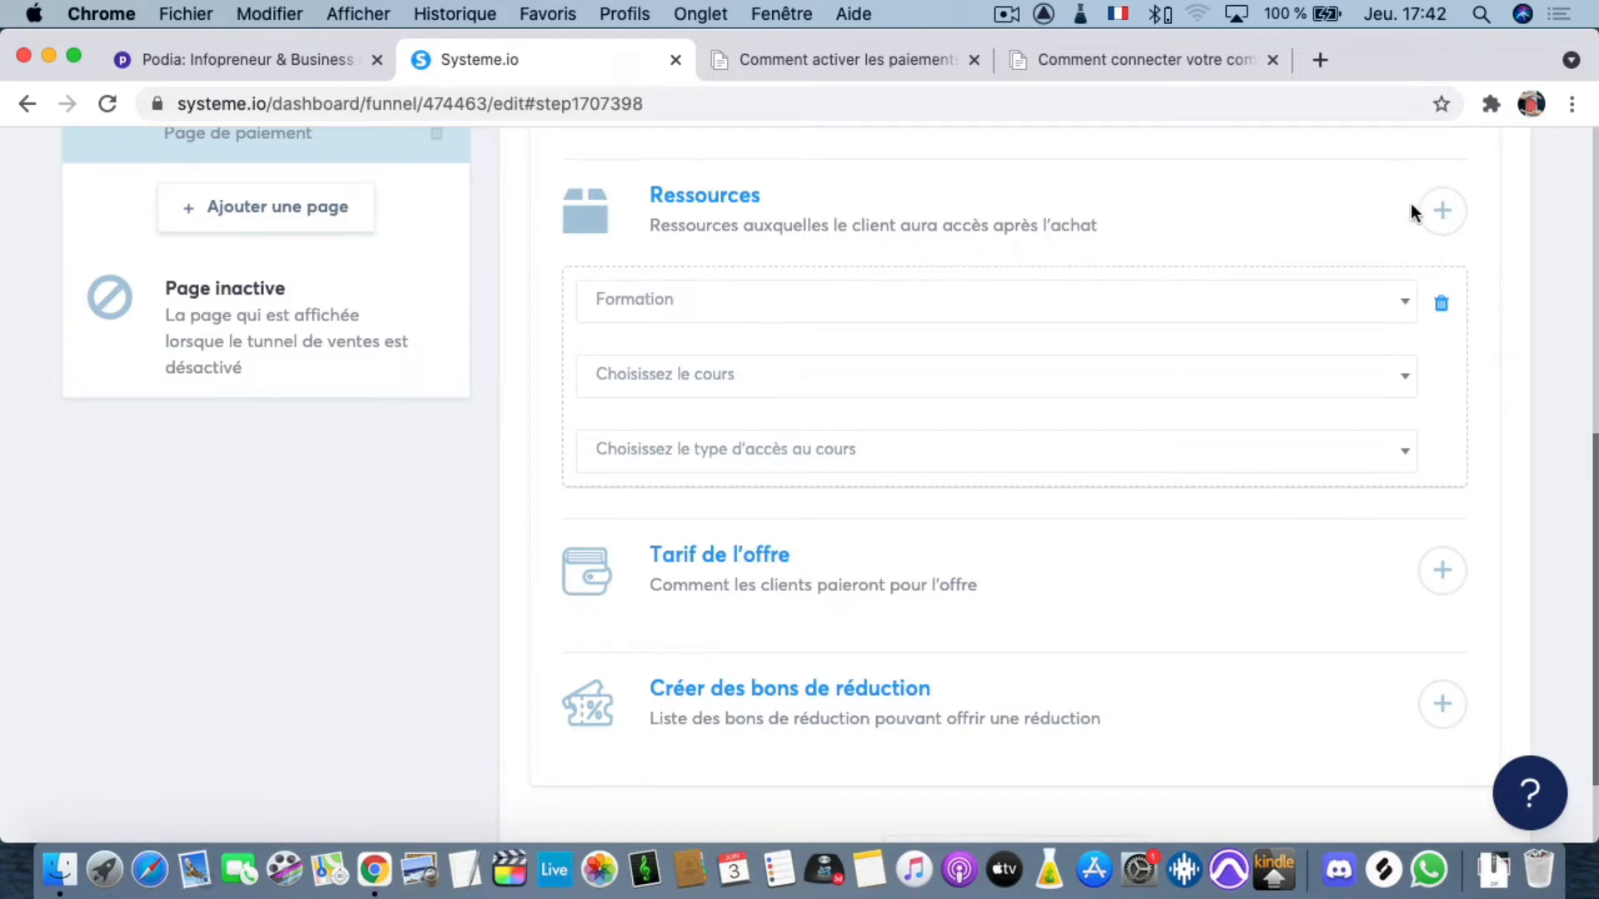
- Add an "Ajouter un tag" resource with the tag "Nouveau client Ecommerce" to the payment page and try to save the step
click(1445, 215)
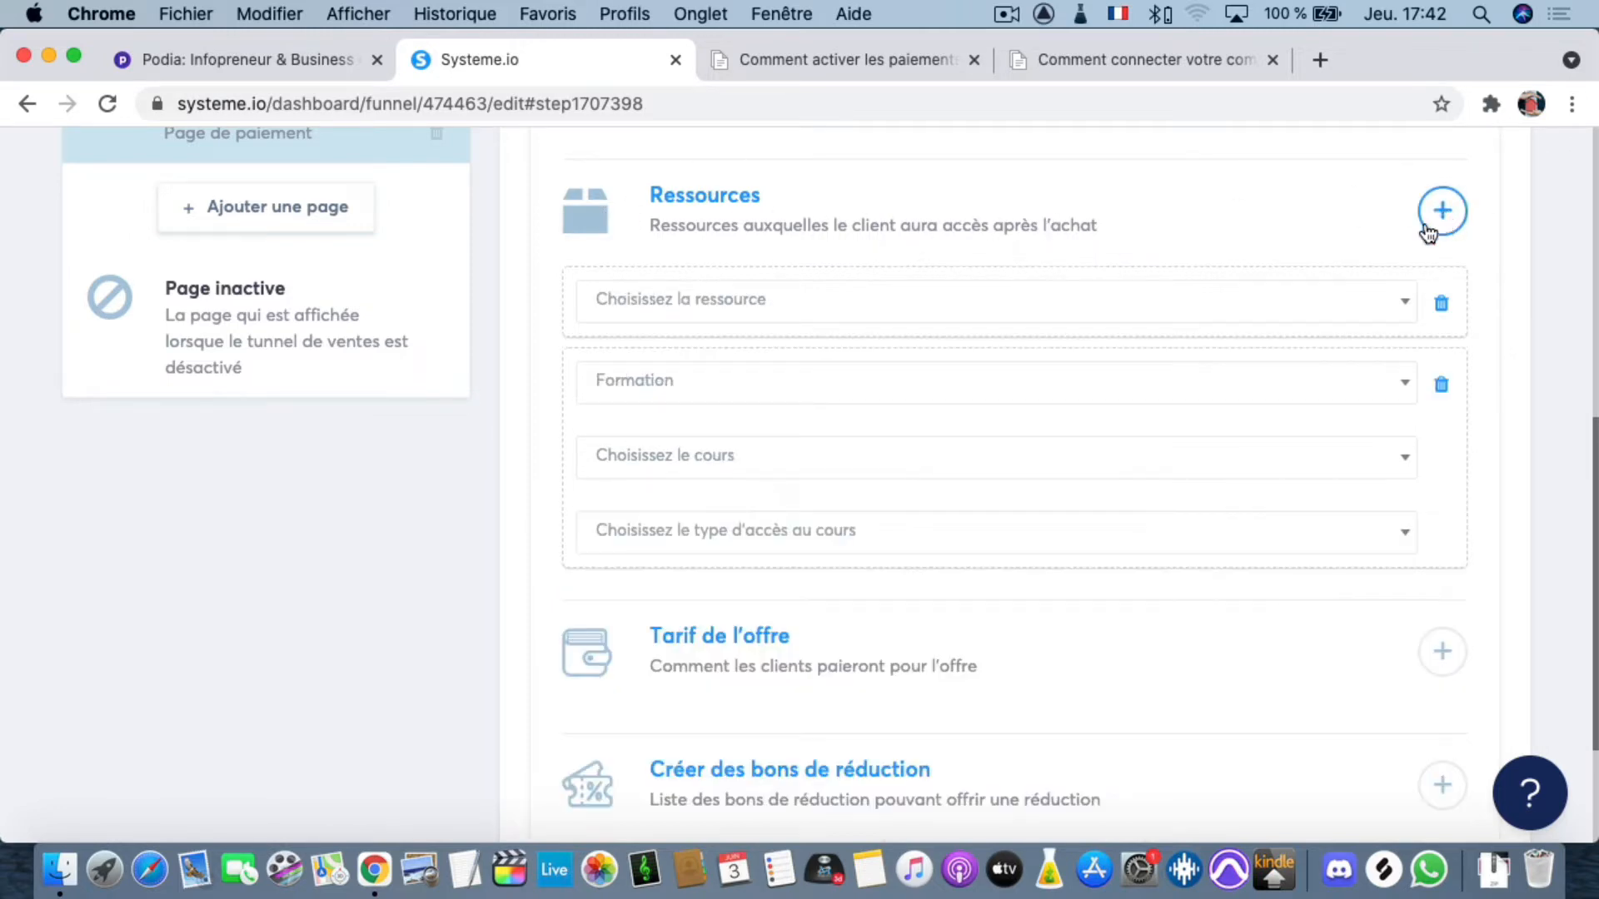
click(858, 313)
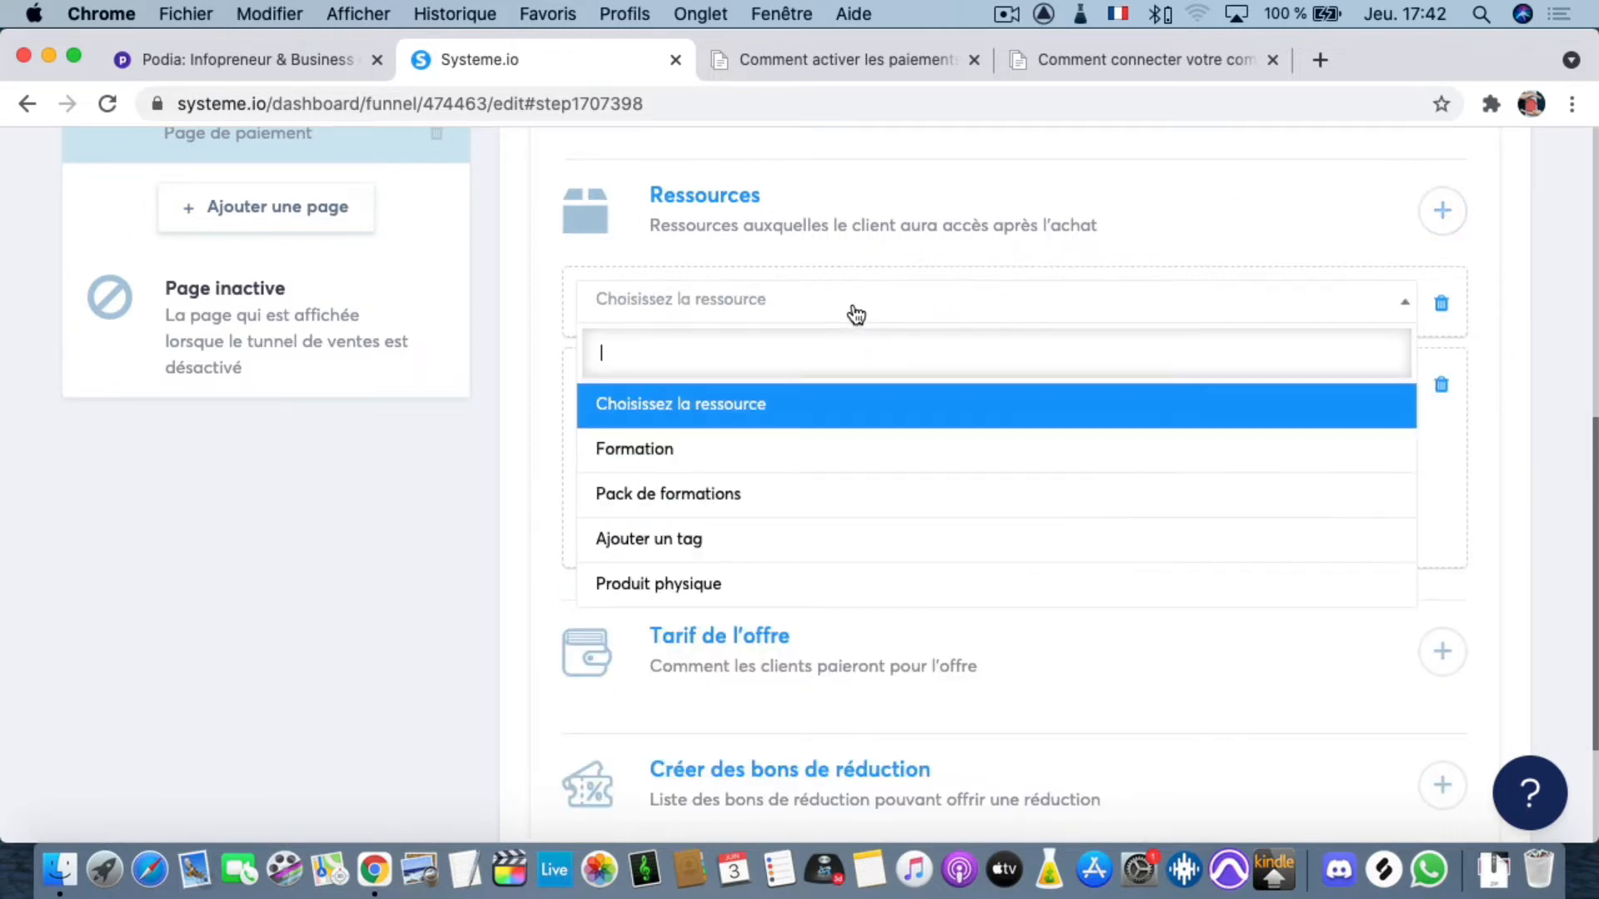
click(708, 539)
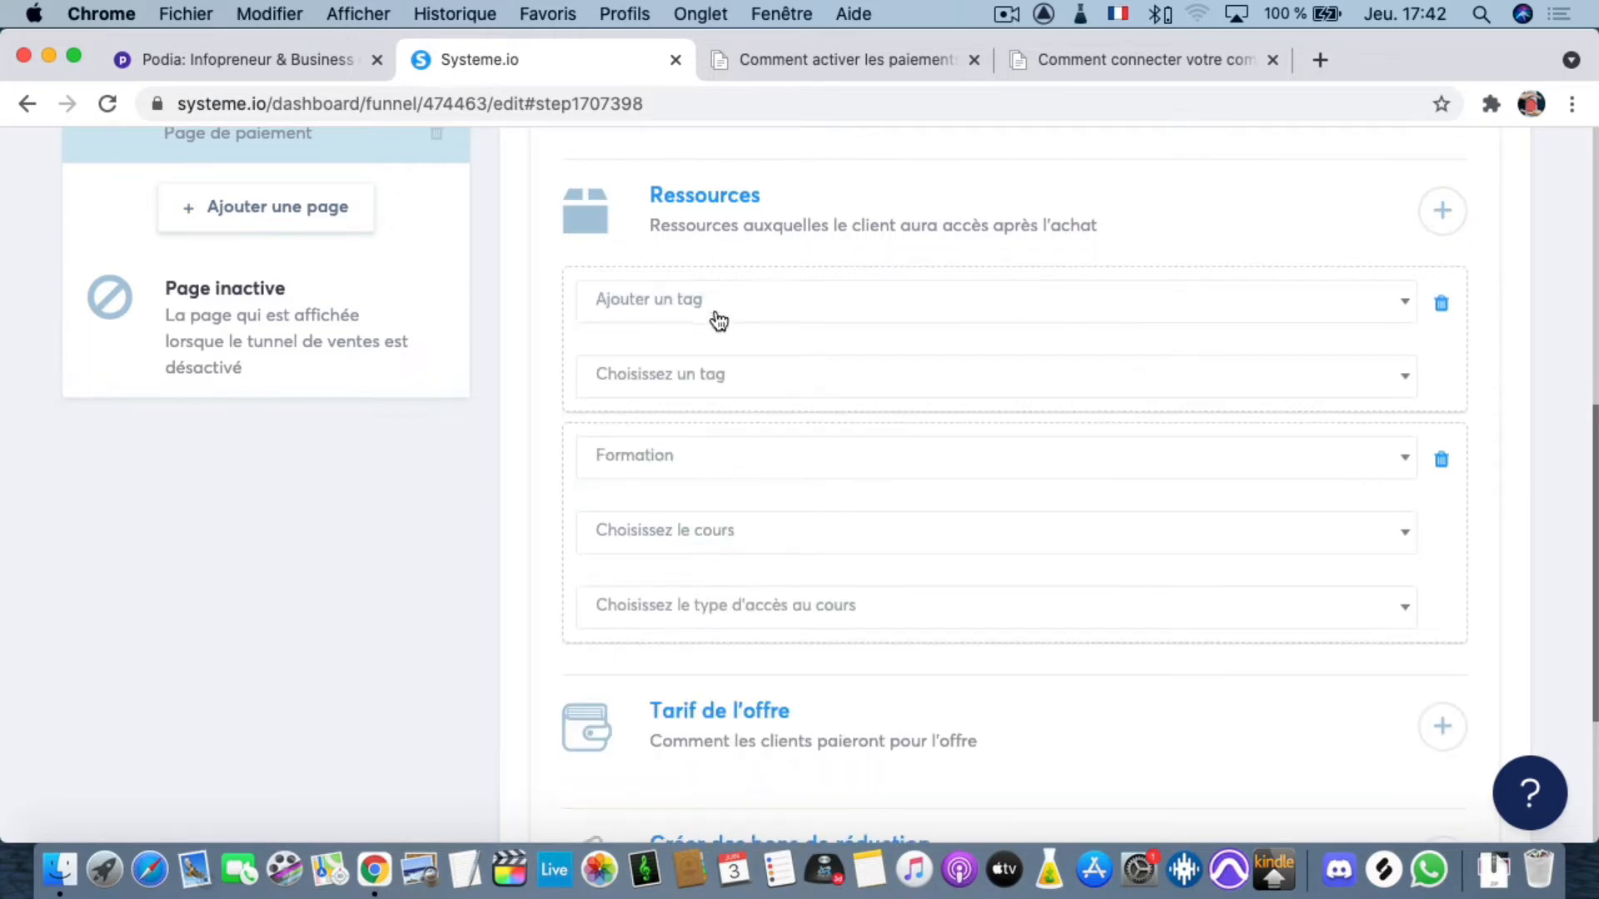
click(749, 386)
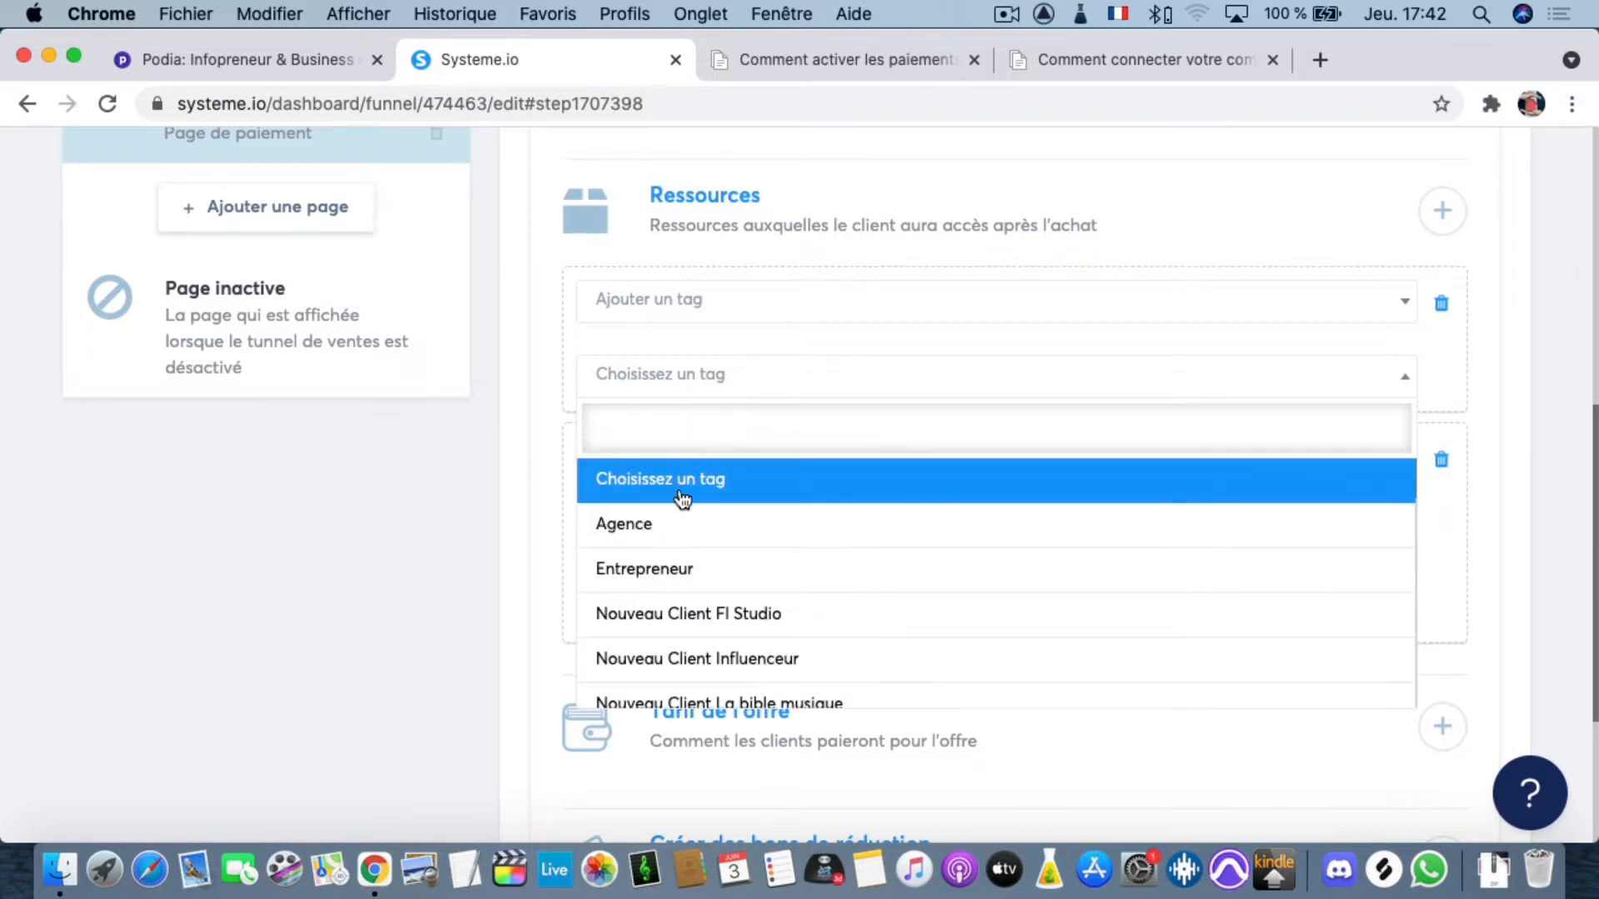
scroll(712, 608, down, 1)
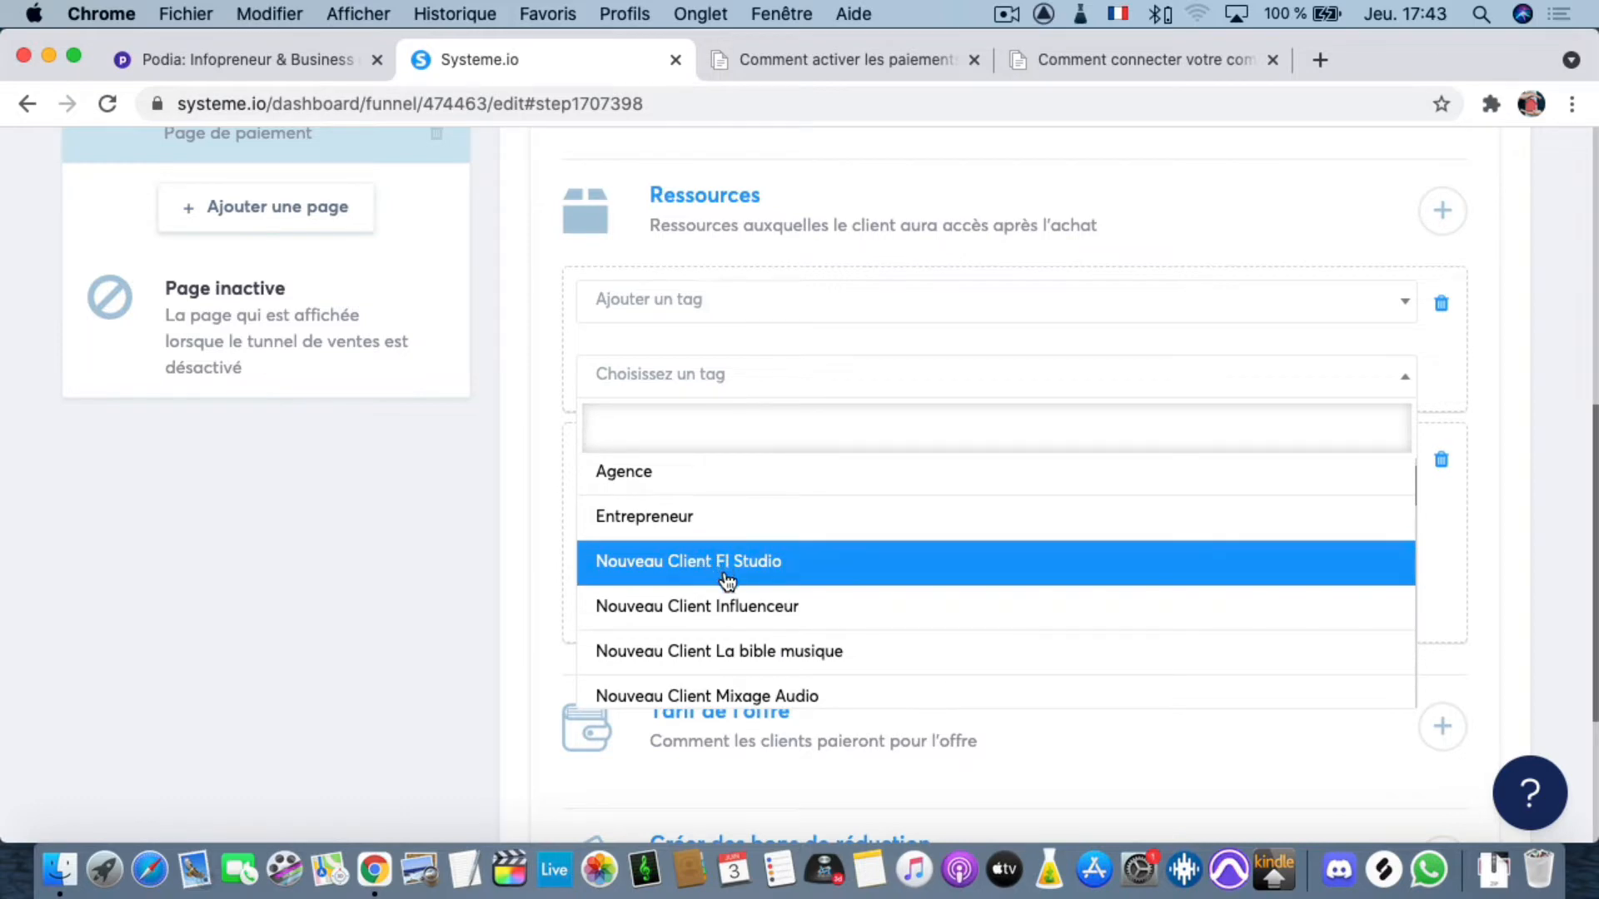
scroll(735, 606, down, 3)
scroll(737, 606, down, 6)
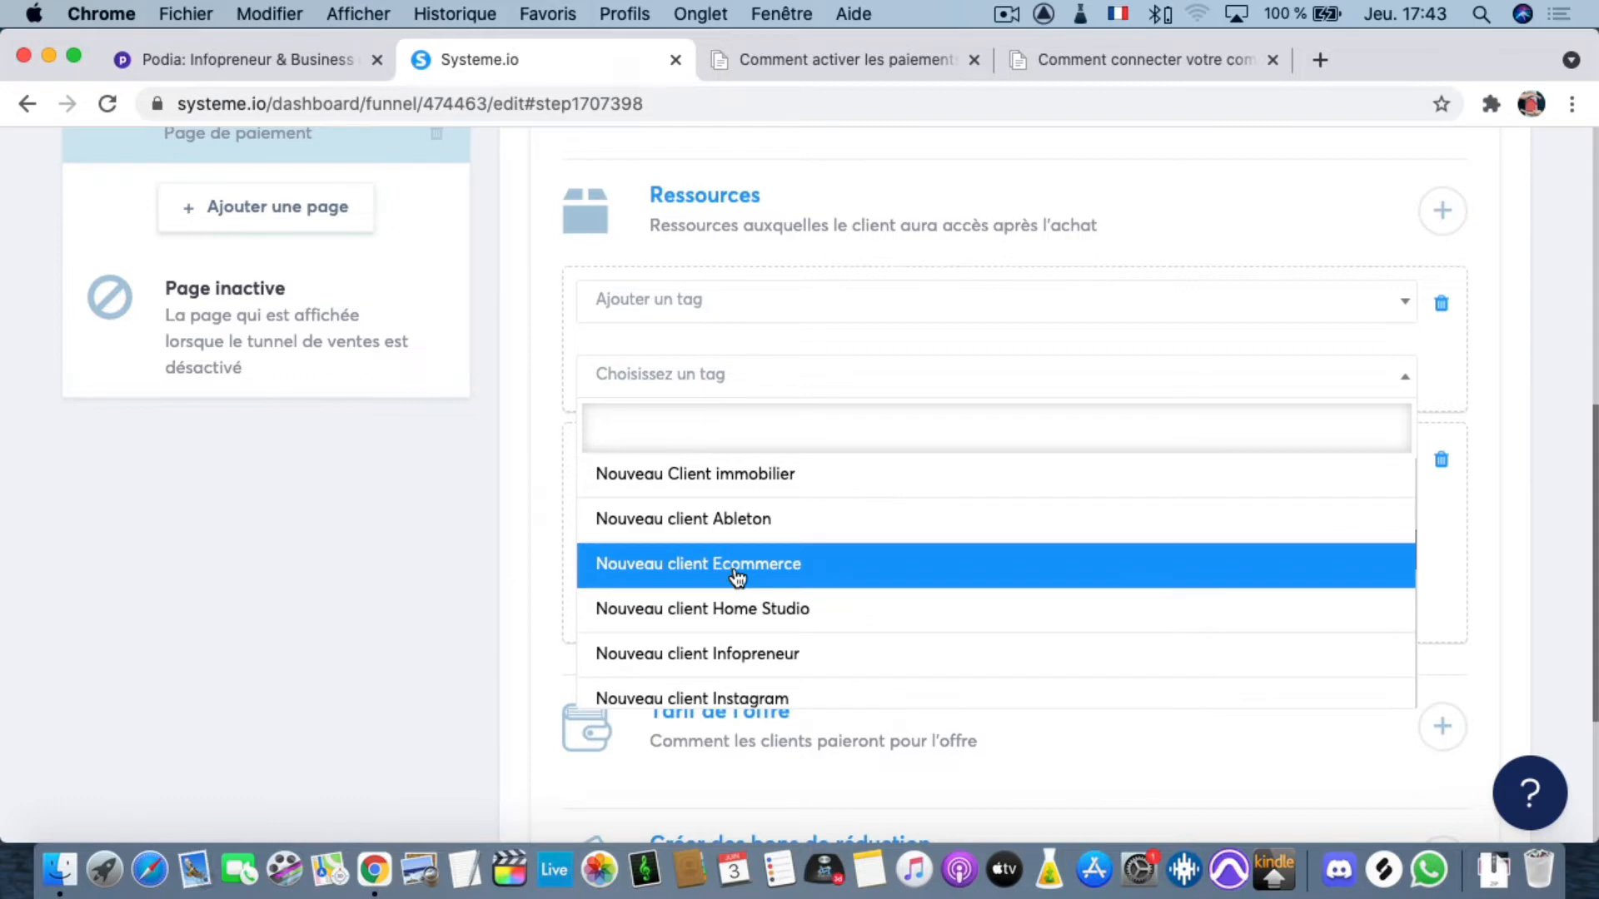
click(736, 567)
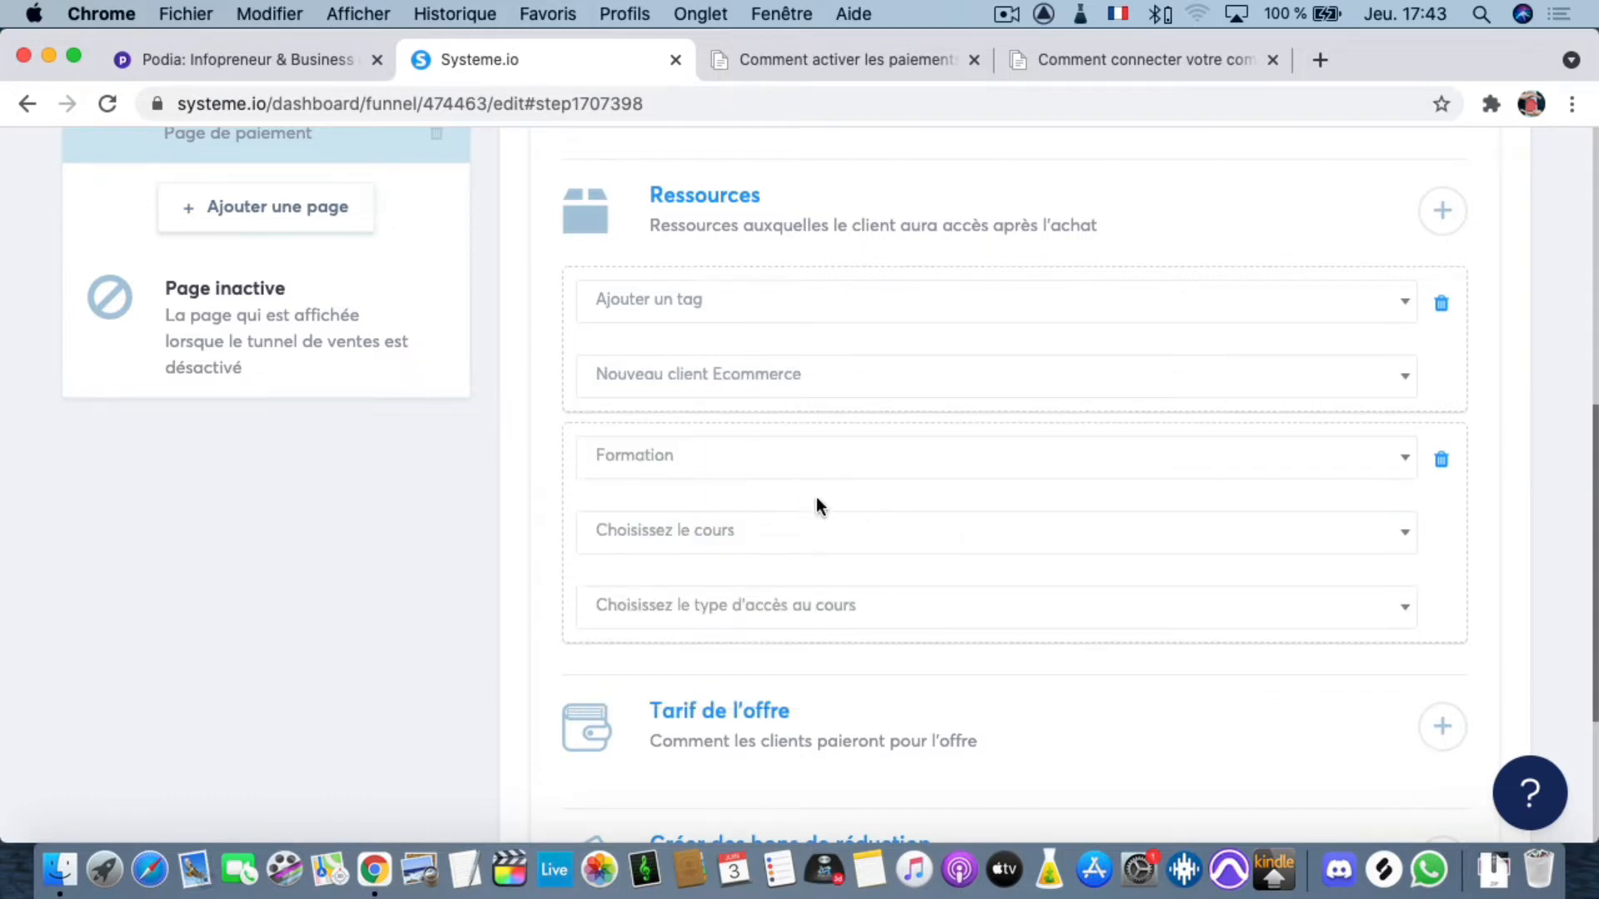
scroll(726, 412, down, 3)
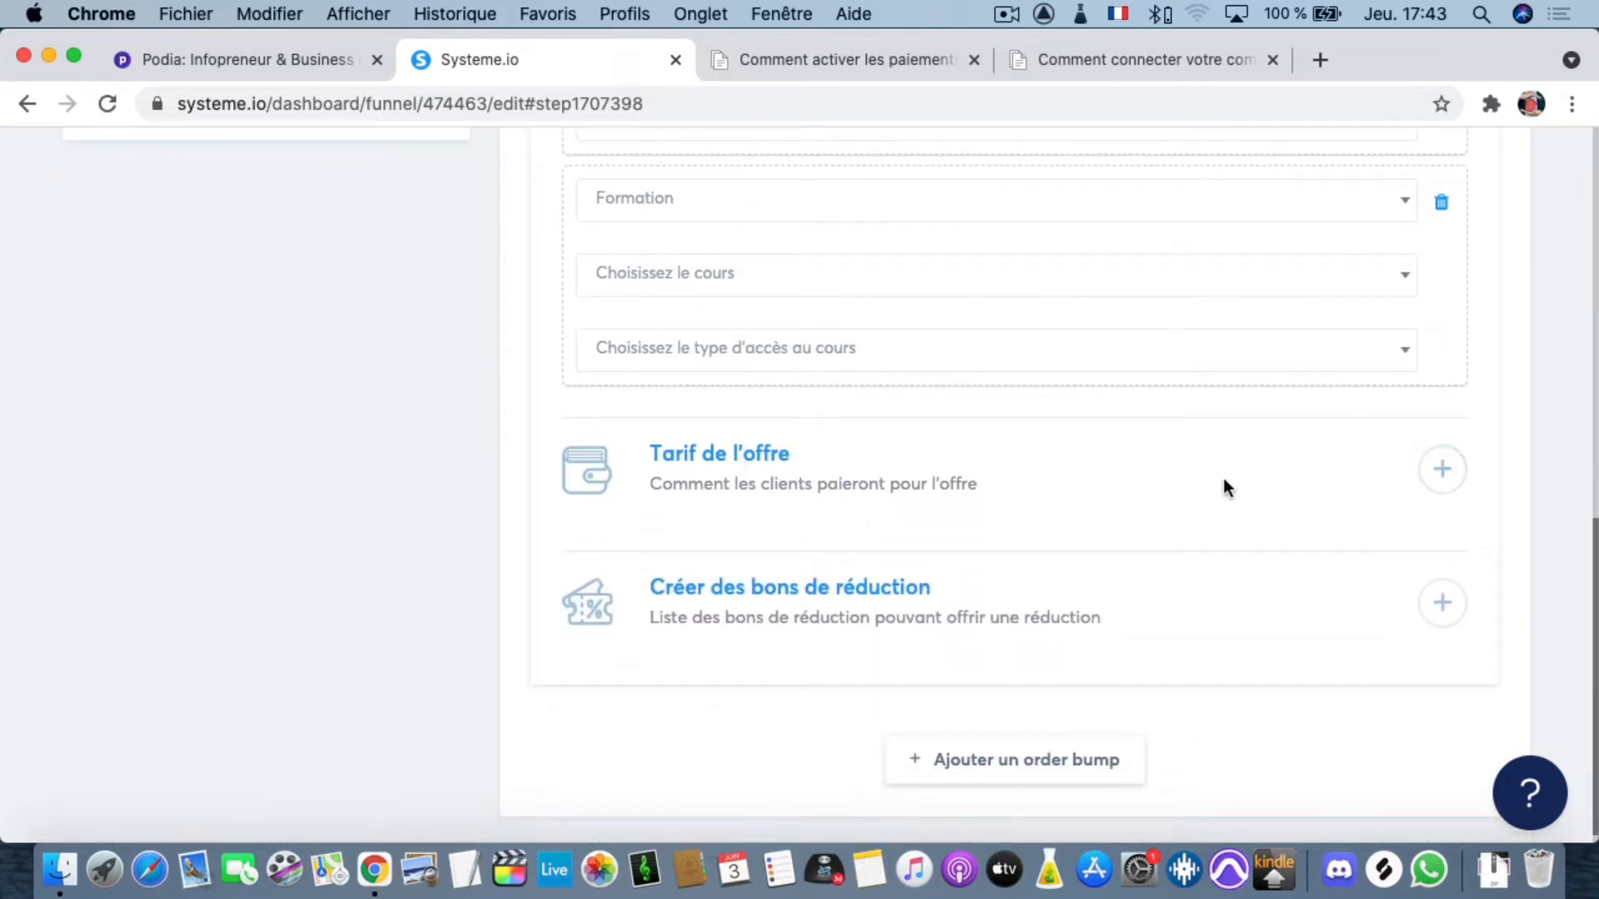
scroll(1224, 483, up, 15)
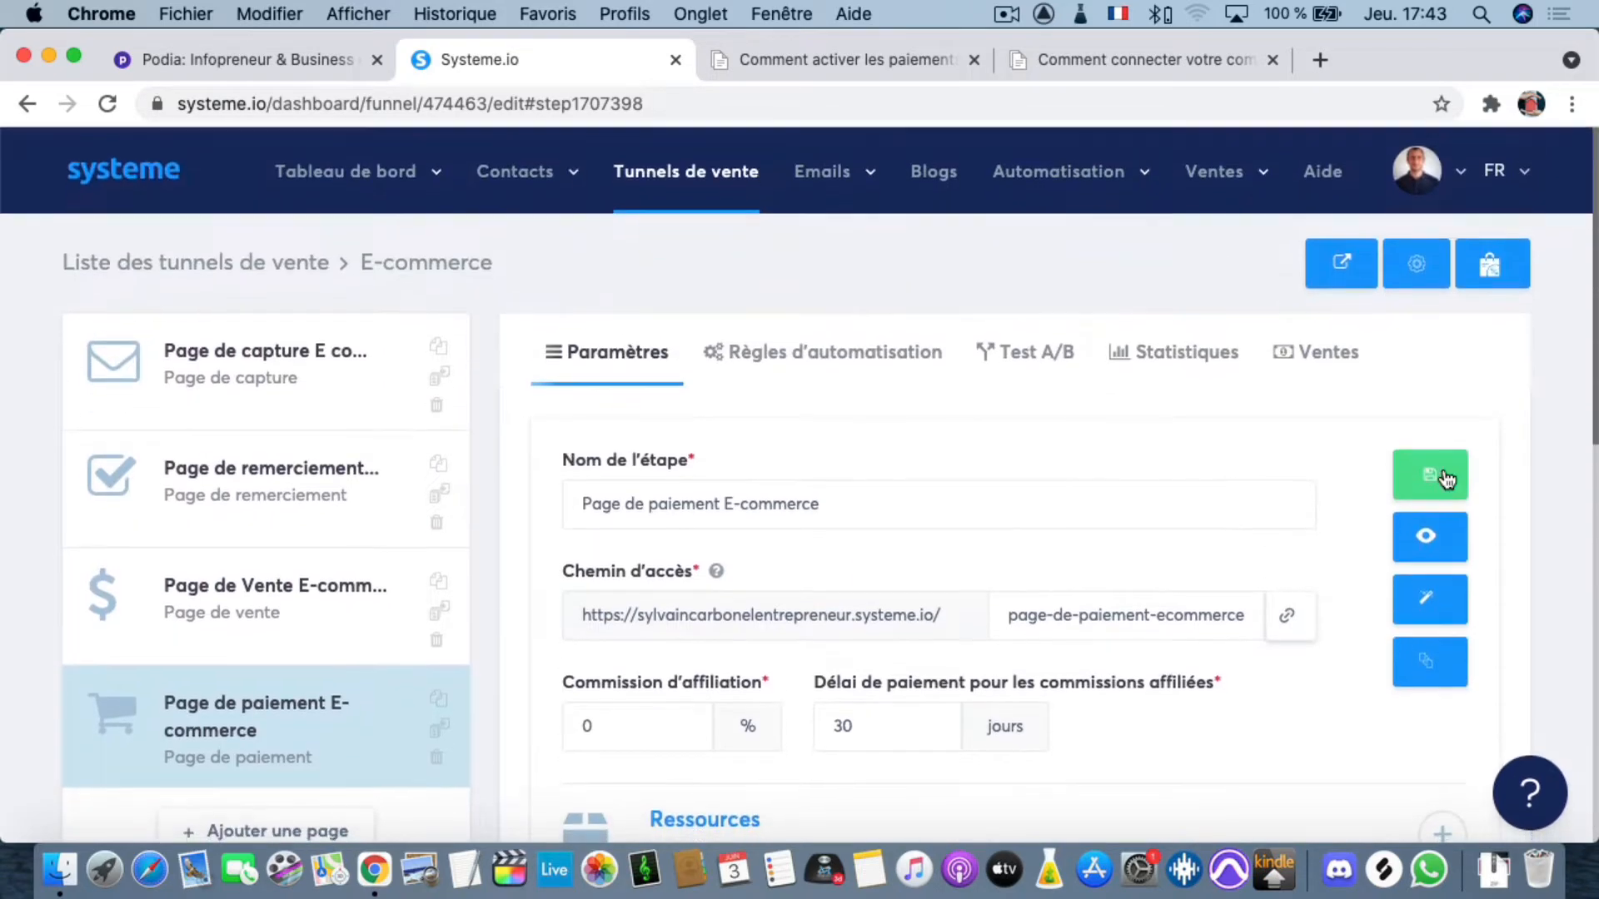
click(1439, 479)
- Add a "Supprimer le tag" action for "Prospect E-commerce" to the payment page's "Nouvelle vente" automation rule, and save the rule
click(841, 354)
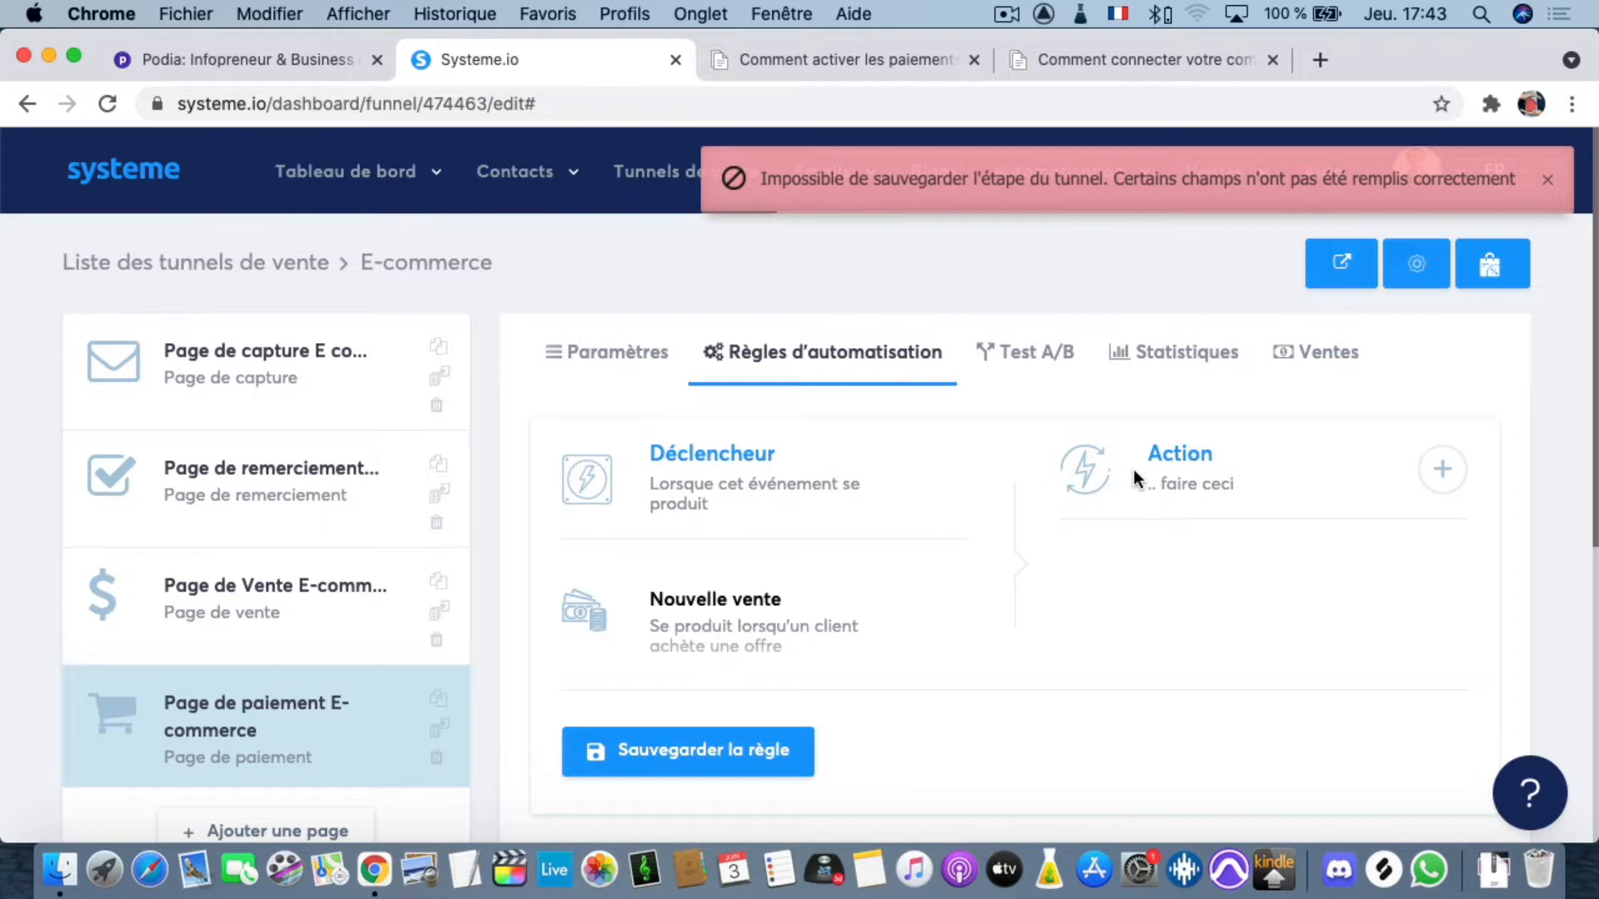
click(1439, 469)
click(730, 587)
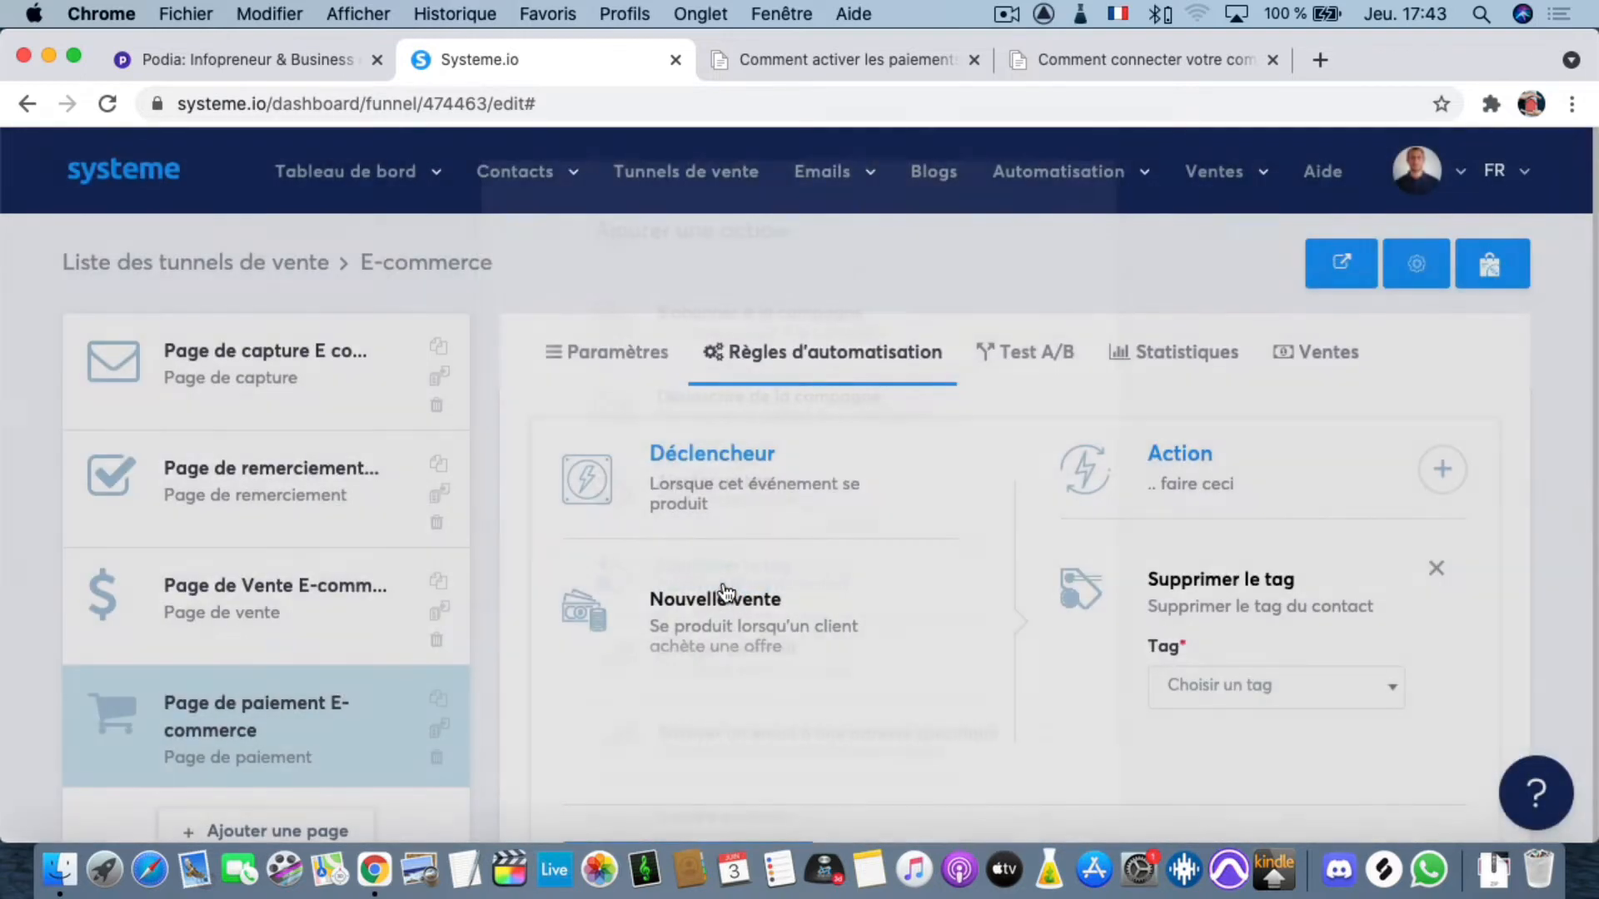
click(1231, 700)
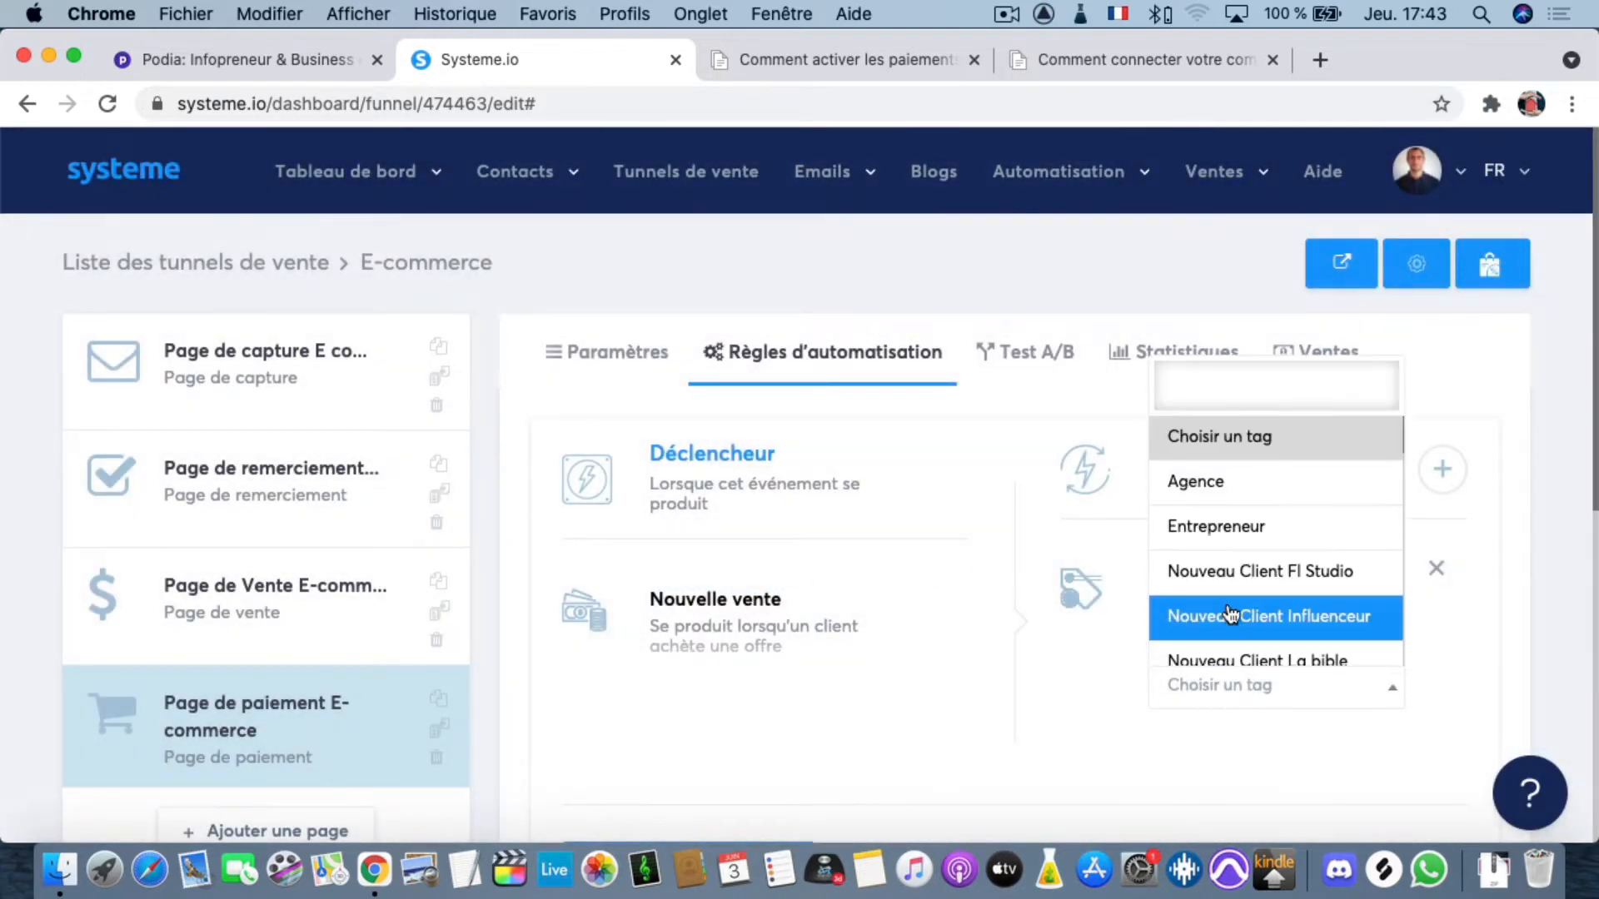
scroll(1231, 616, down, 10)
scroll(1230, 621, down, 5)
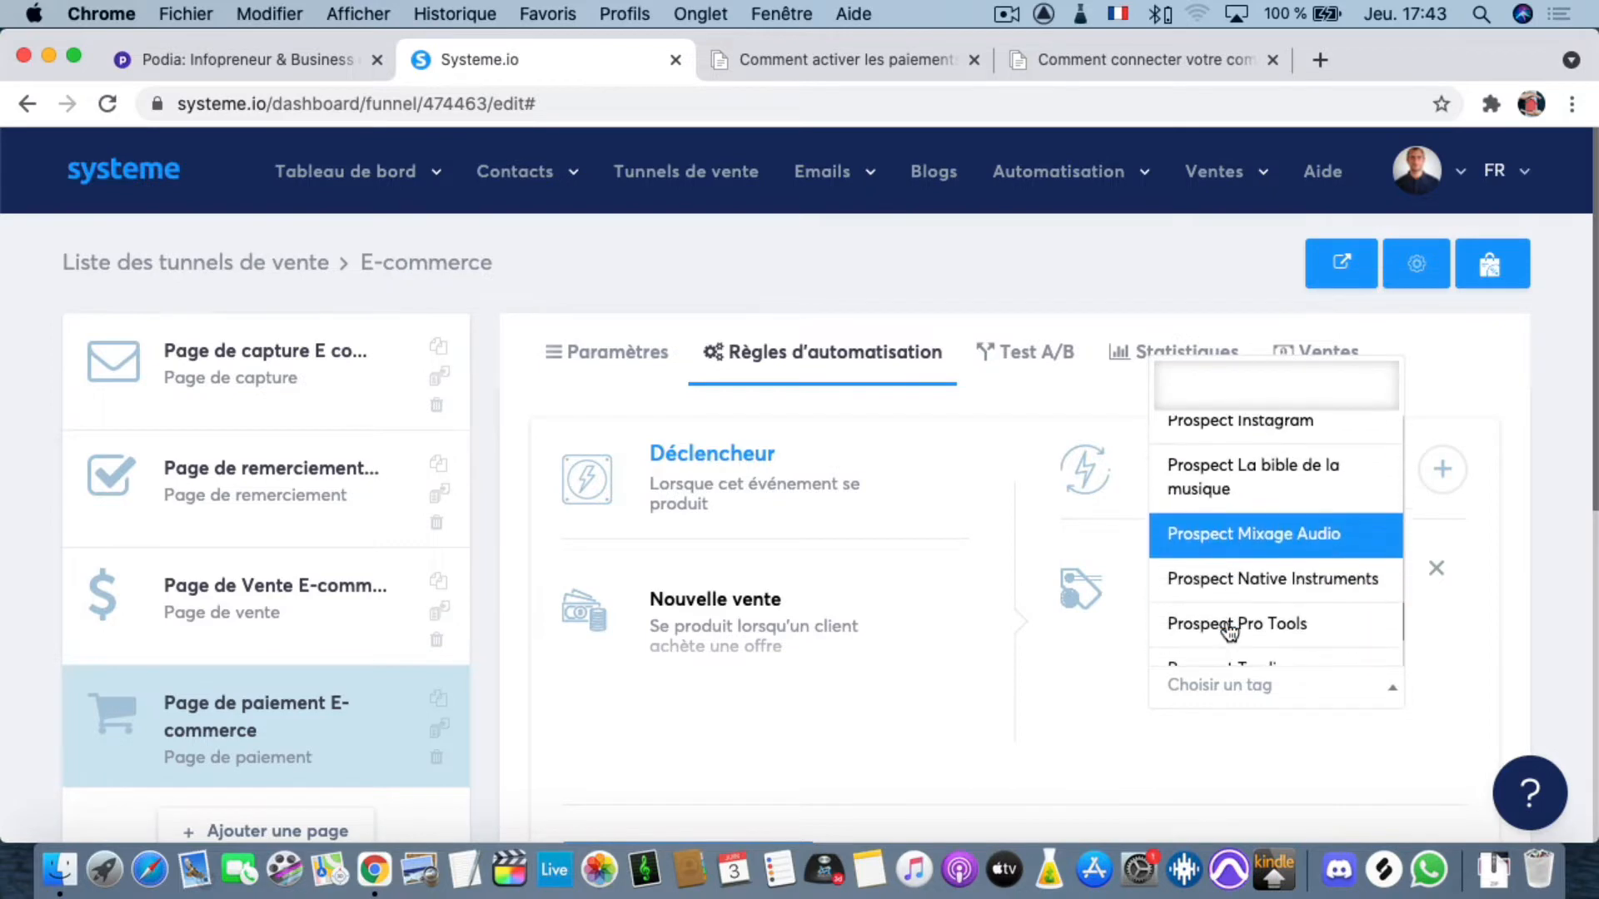
scroll(1230, 612, up, 3)
scroll(1230, 604, up, 4)
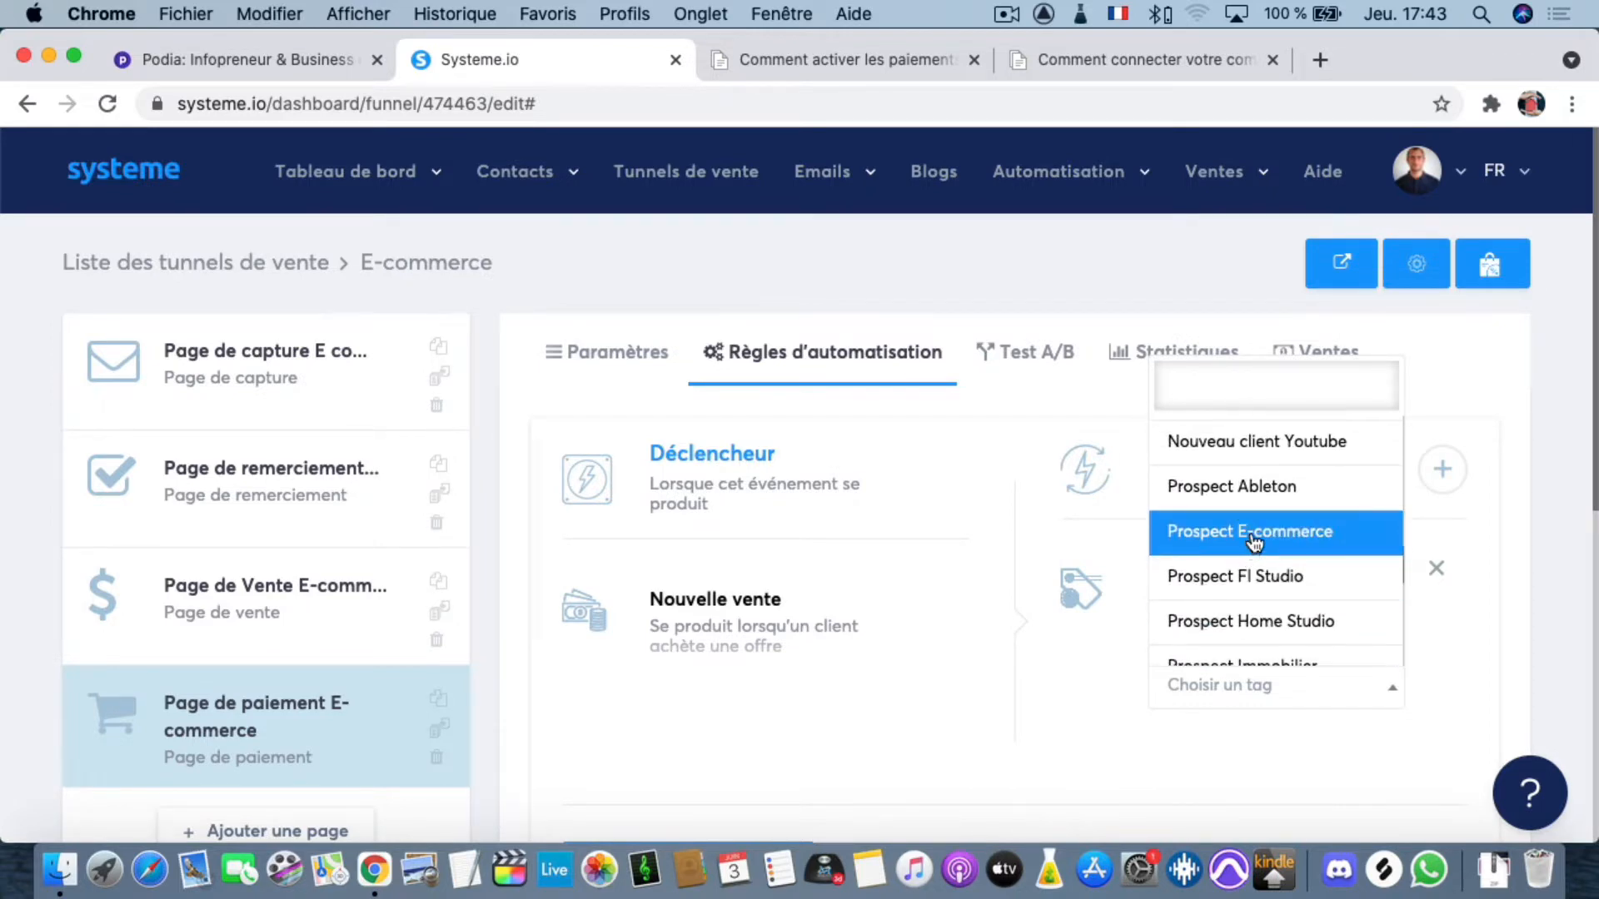
click(1249, 540)
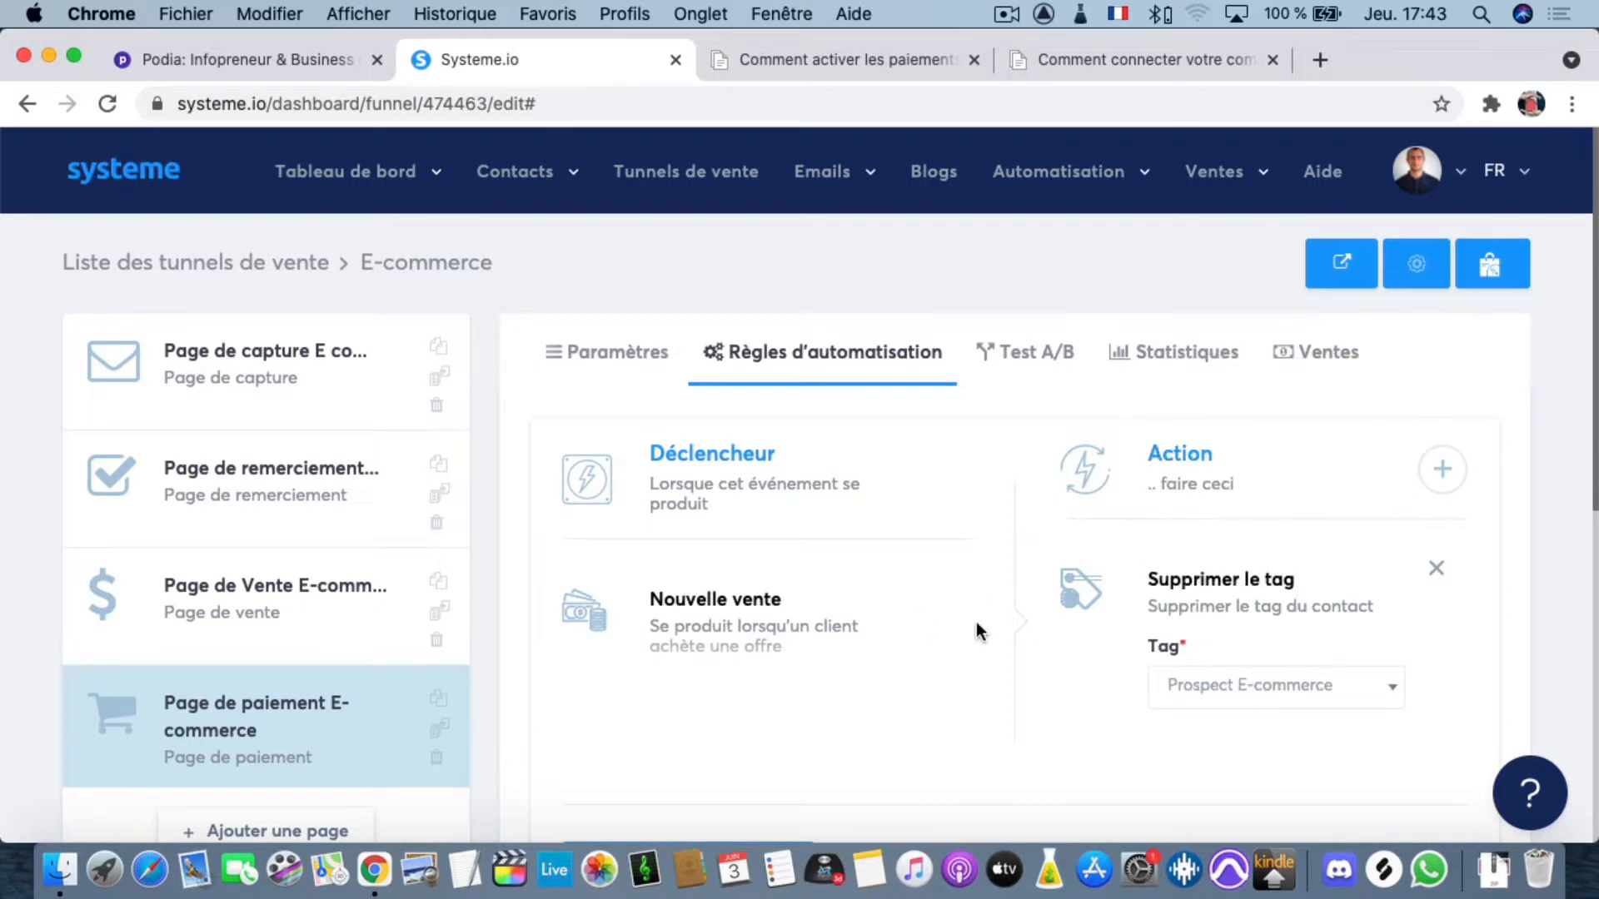
scroll(1049, 593, down, 3)
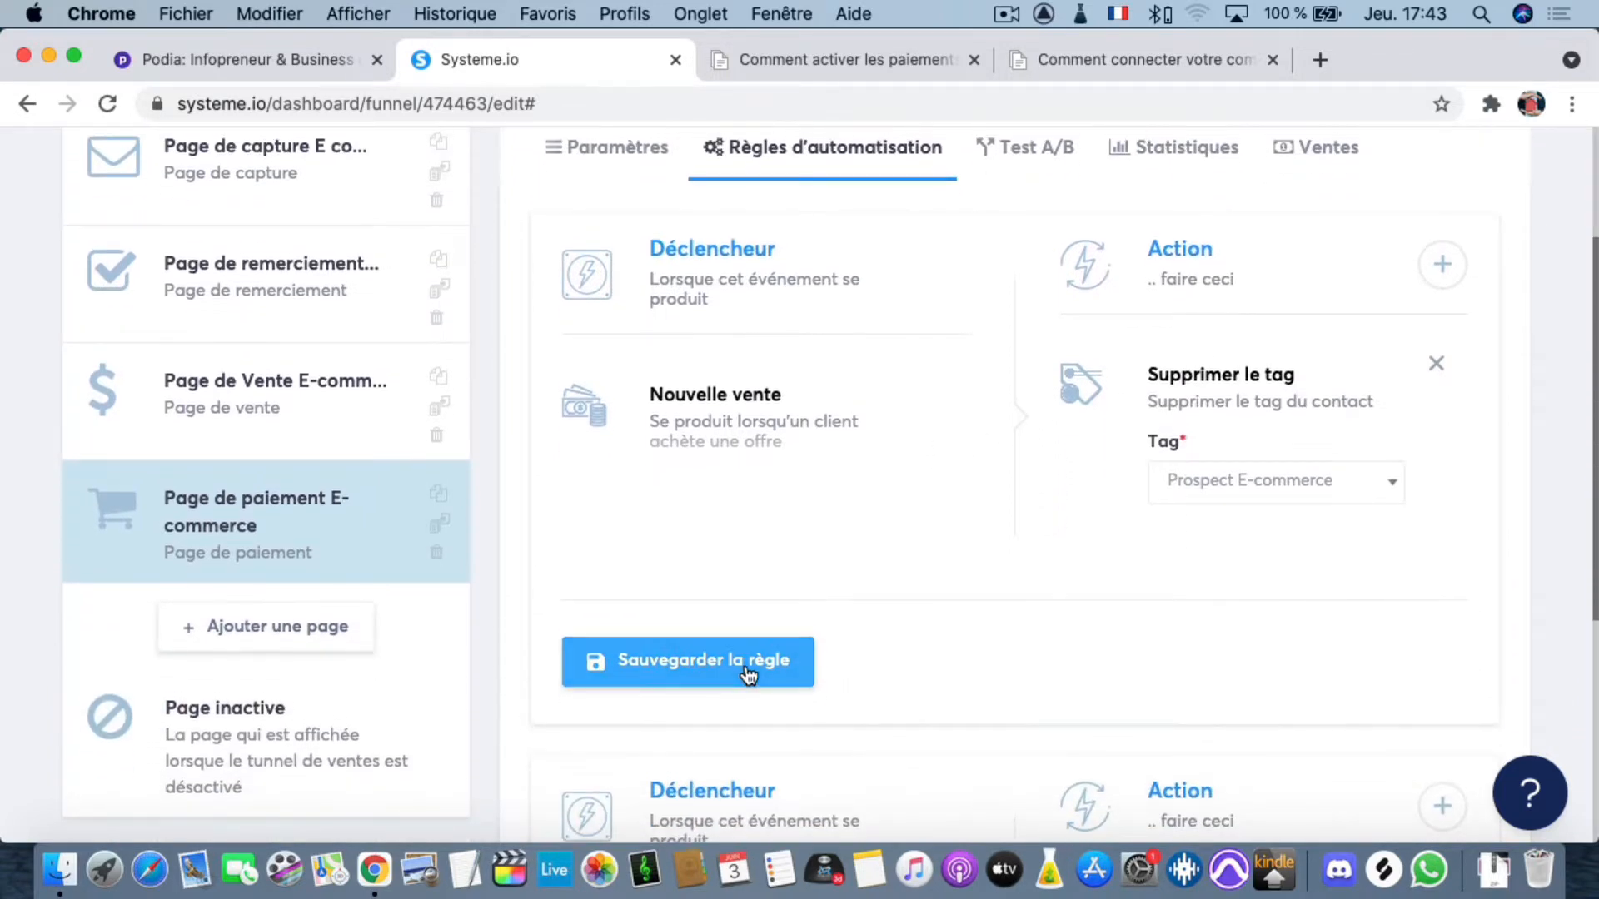
click(748, 673)
- Review the payment page's resource, pricing and discount sections, and check its saved automation rule
scroll(913, 503, up, 3)
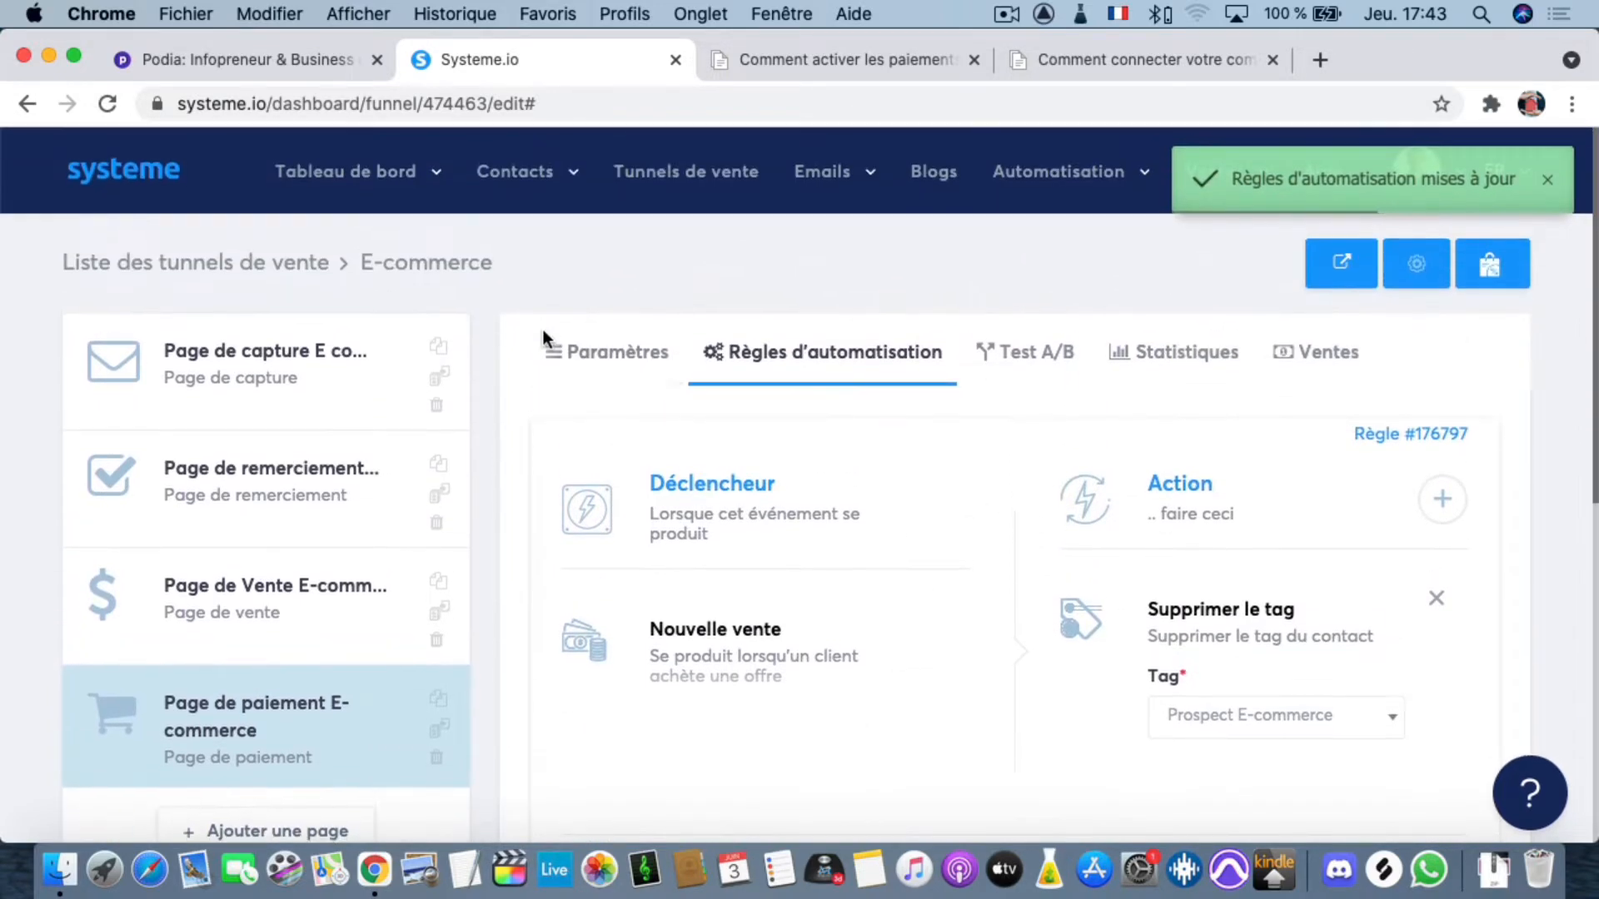
click(557, 353)
scroll(843, 508, down, 3)
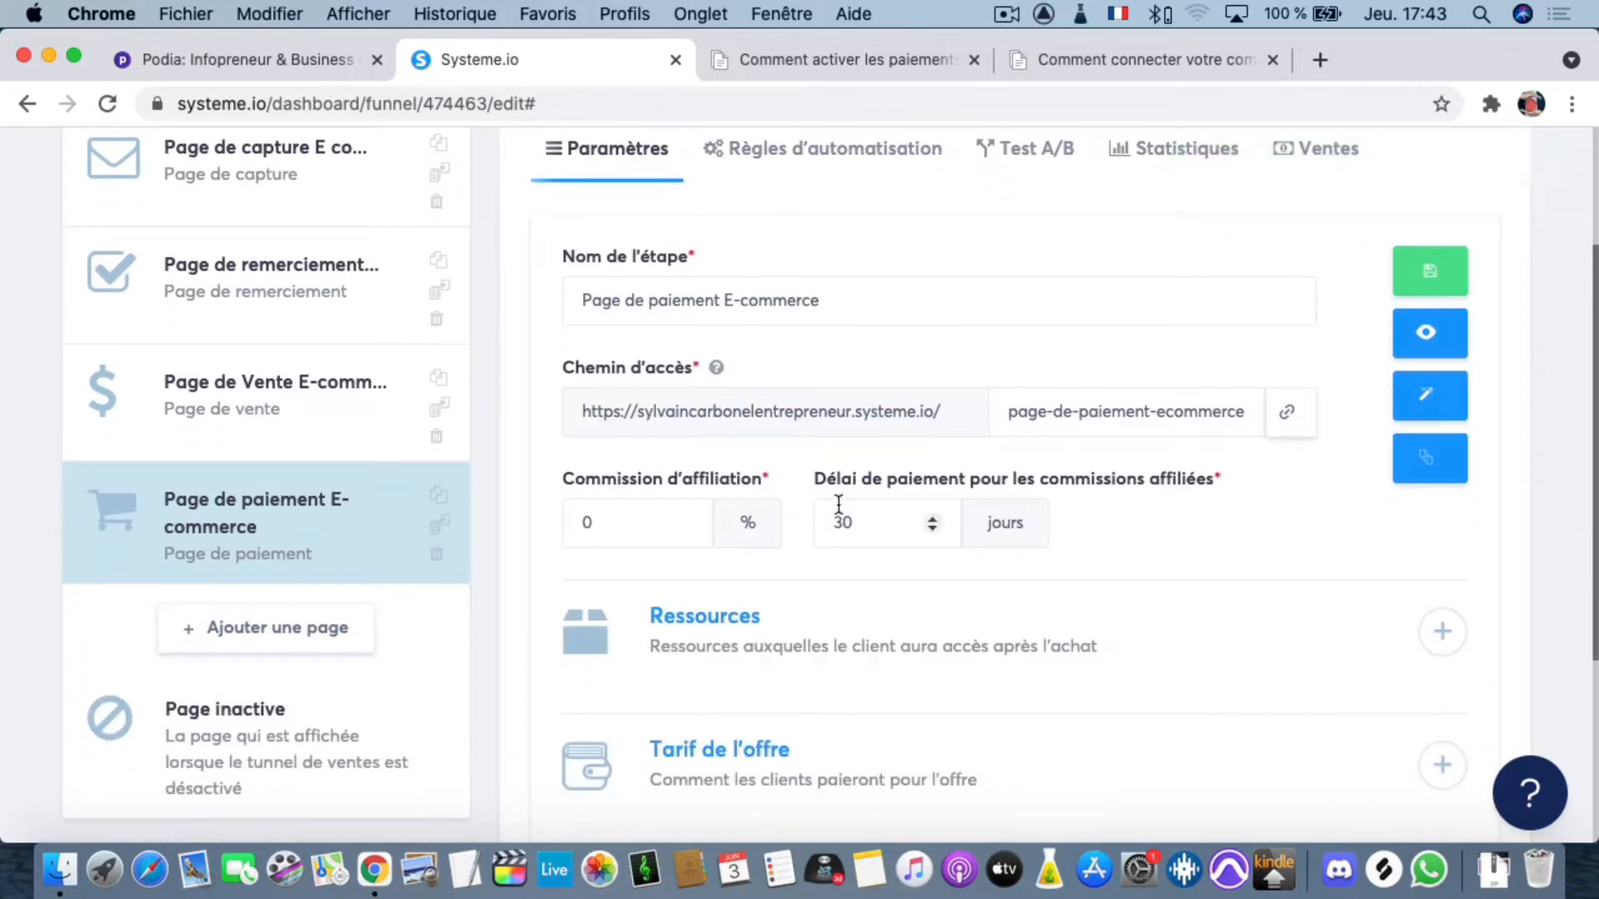
scroll(1007, 533, down, 3)
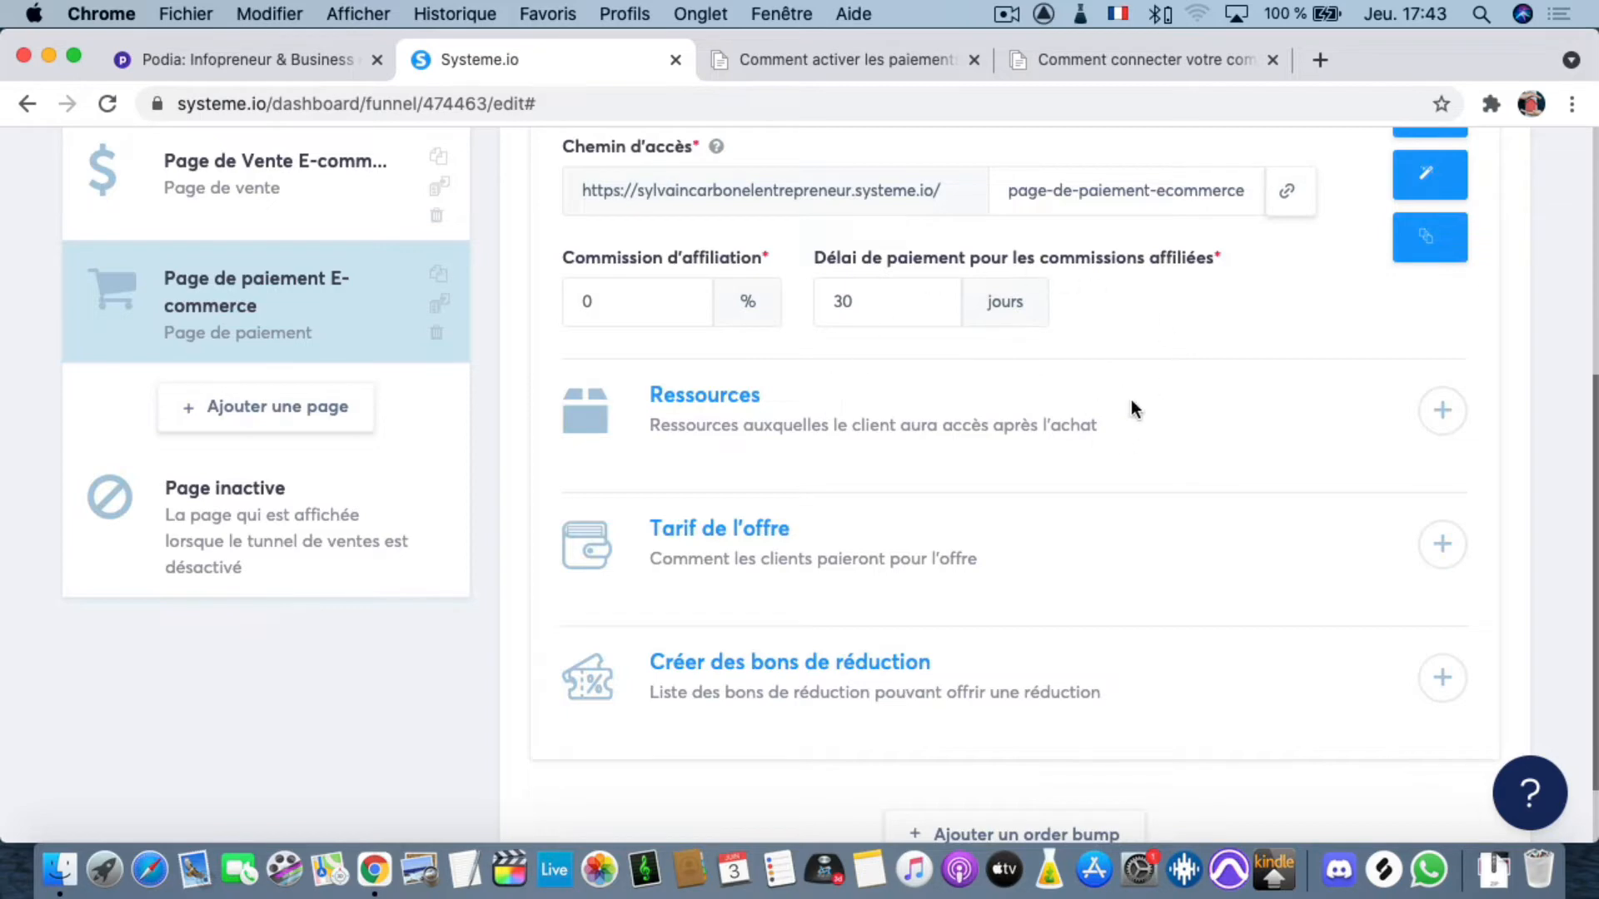
scroll(1159, 458, up, 2)
scroll(1156, 458, up, 5)
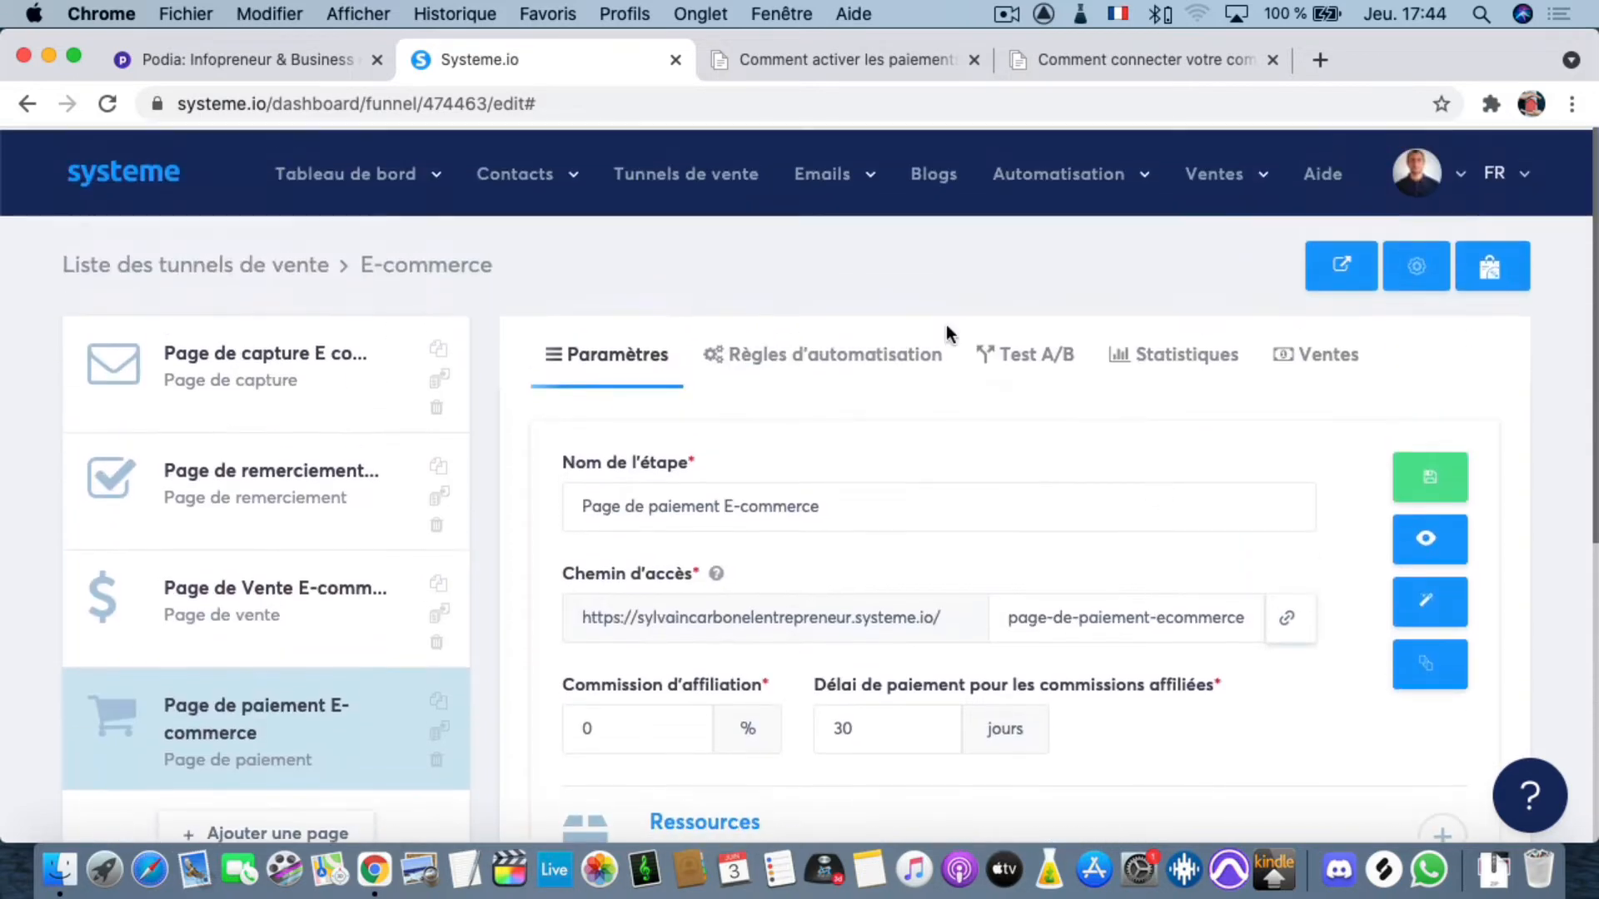
click(823, 351)
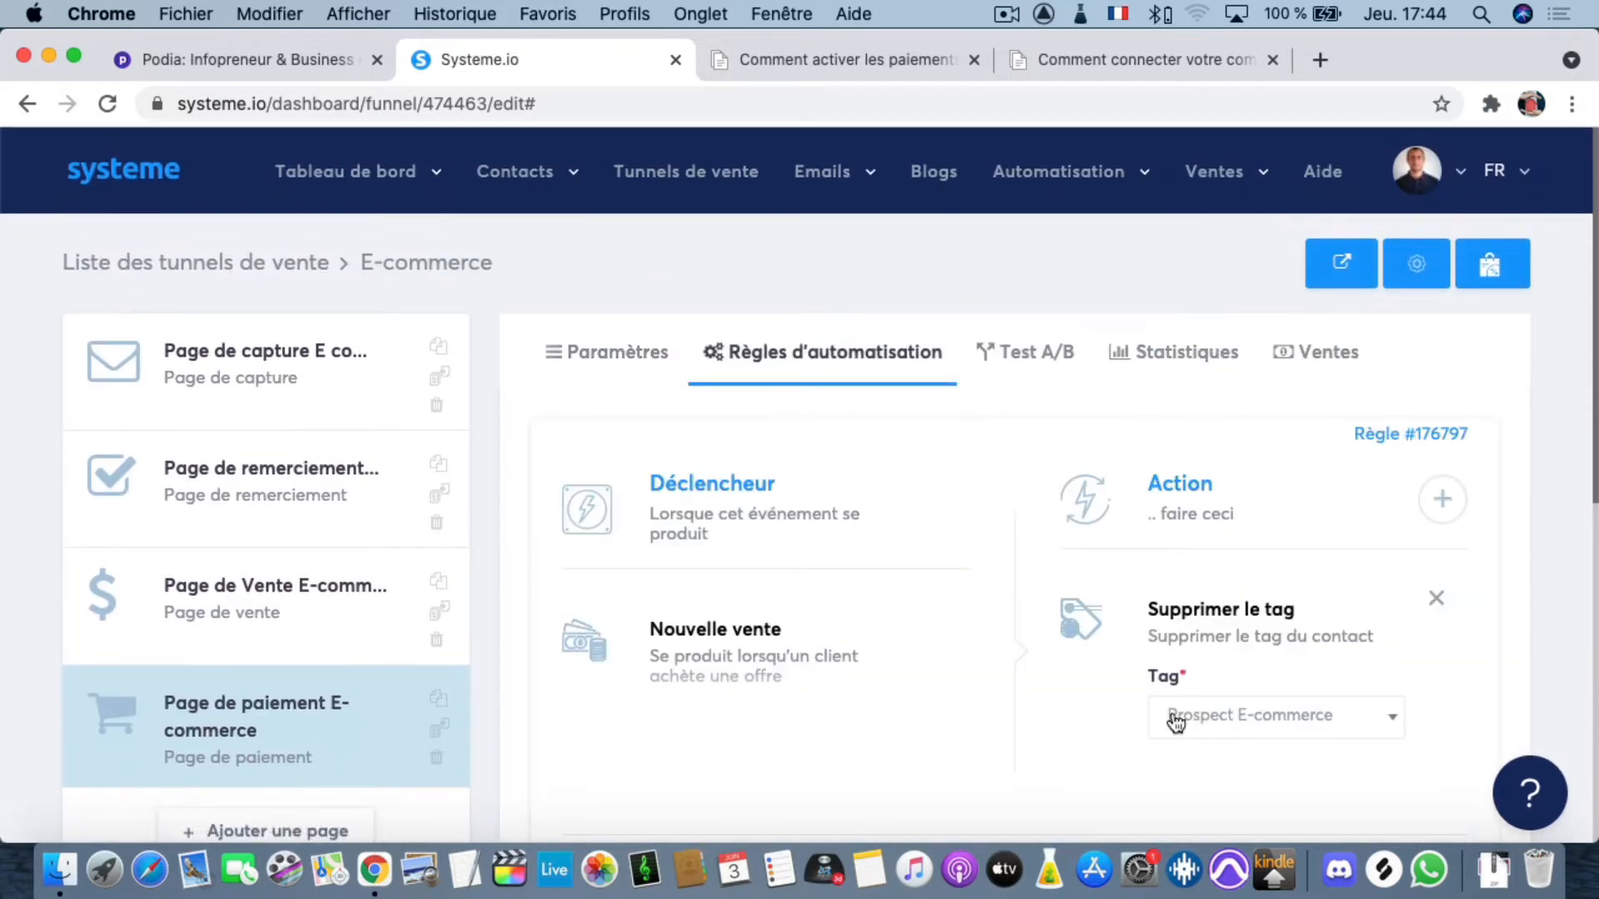
click(600, 353)
mouse_move(518, 173)
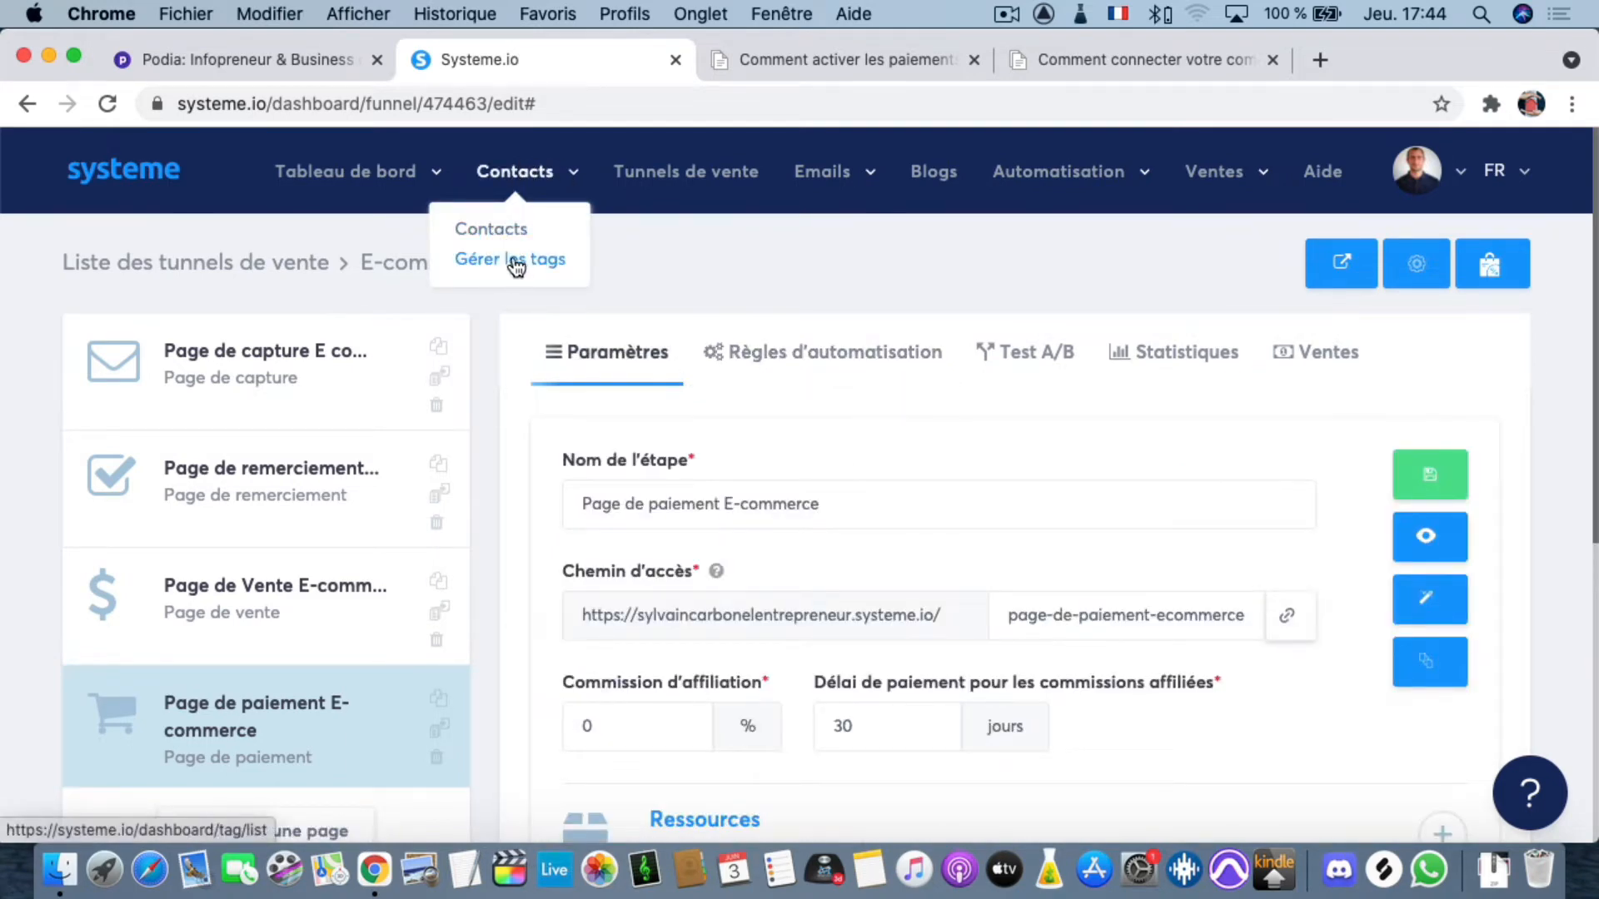
- Save the payment step's settings and open its page in the page editor
scroll(847, 432, down, 5)
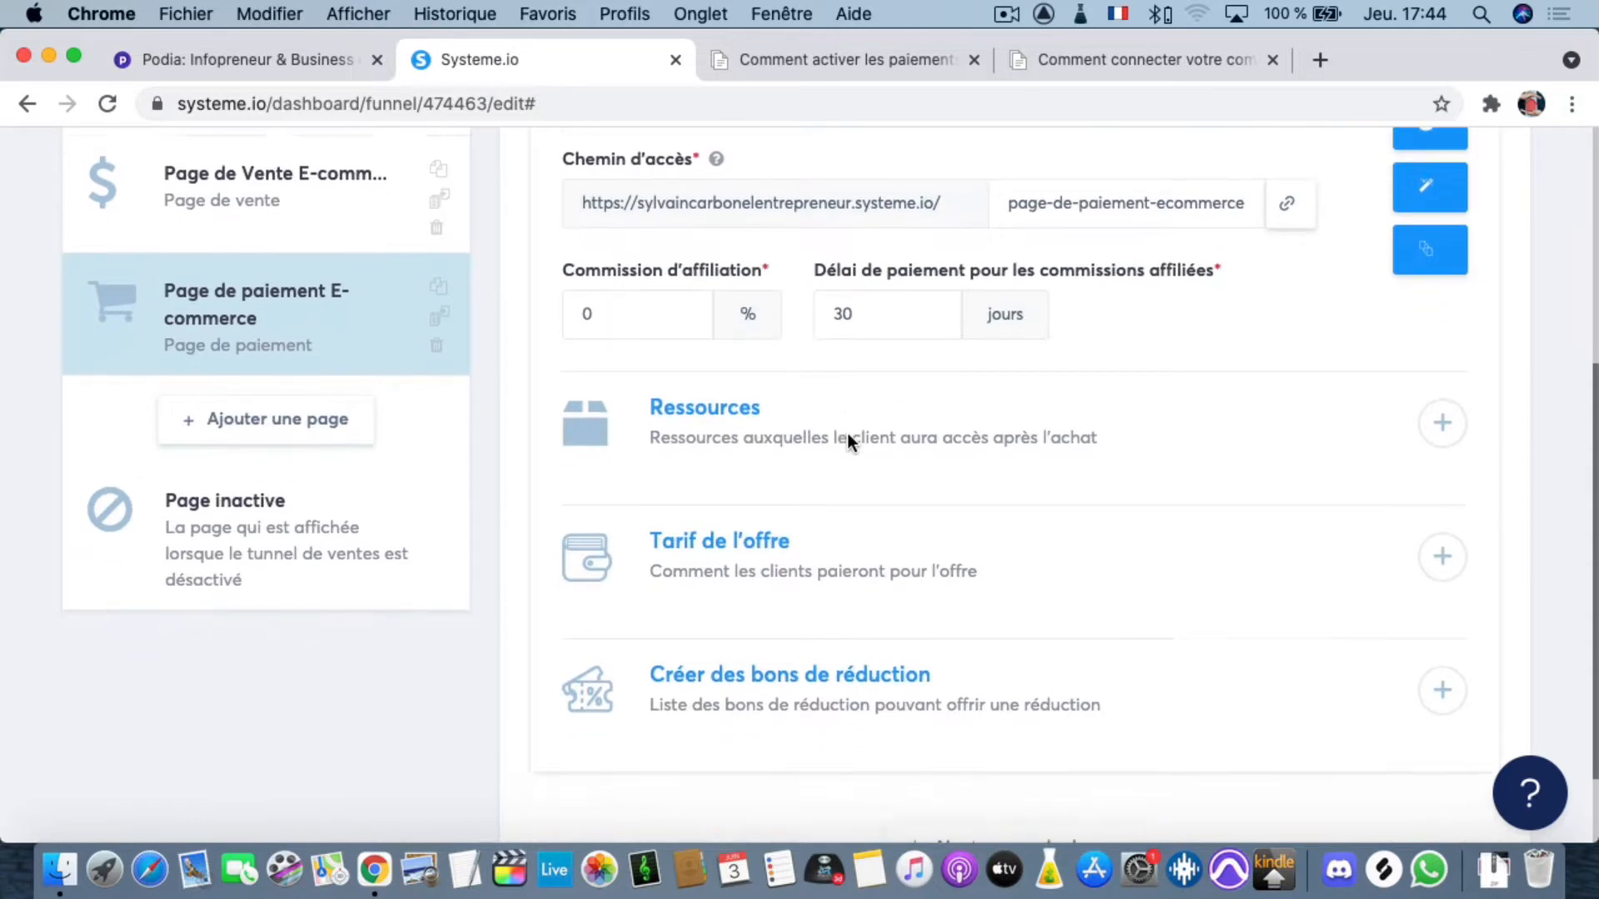
scroll(847, 433, down, 1)
scroll(856, 452, up, 5)
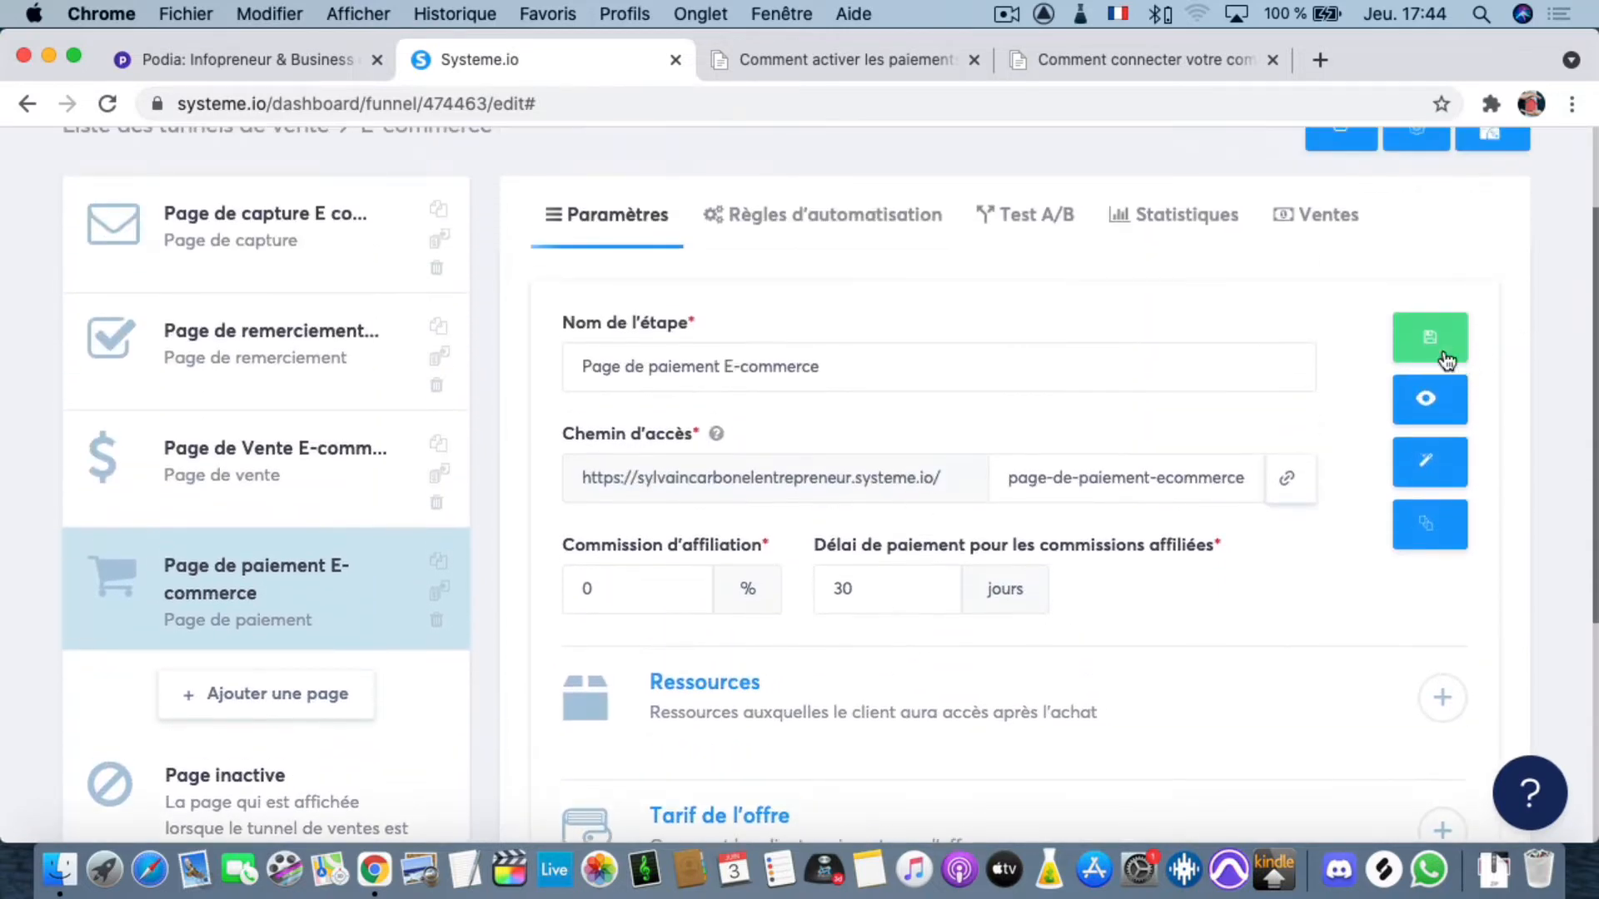
click(1446, 359)
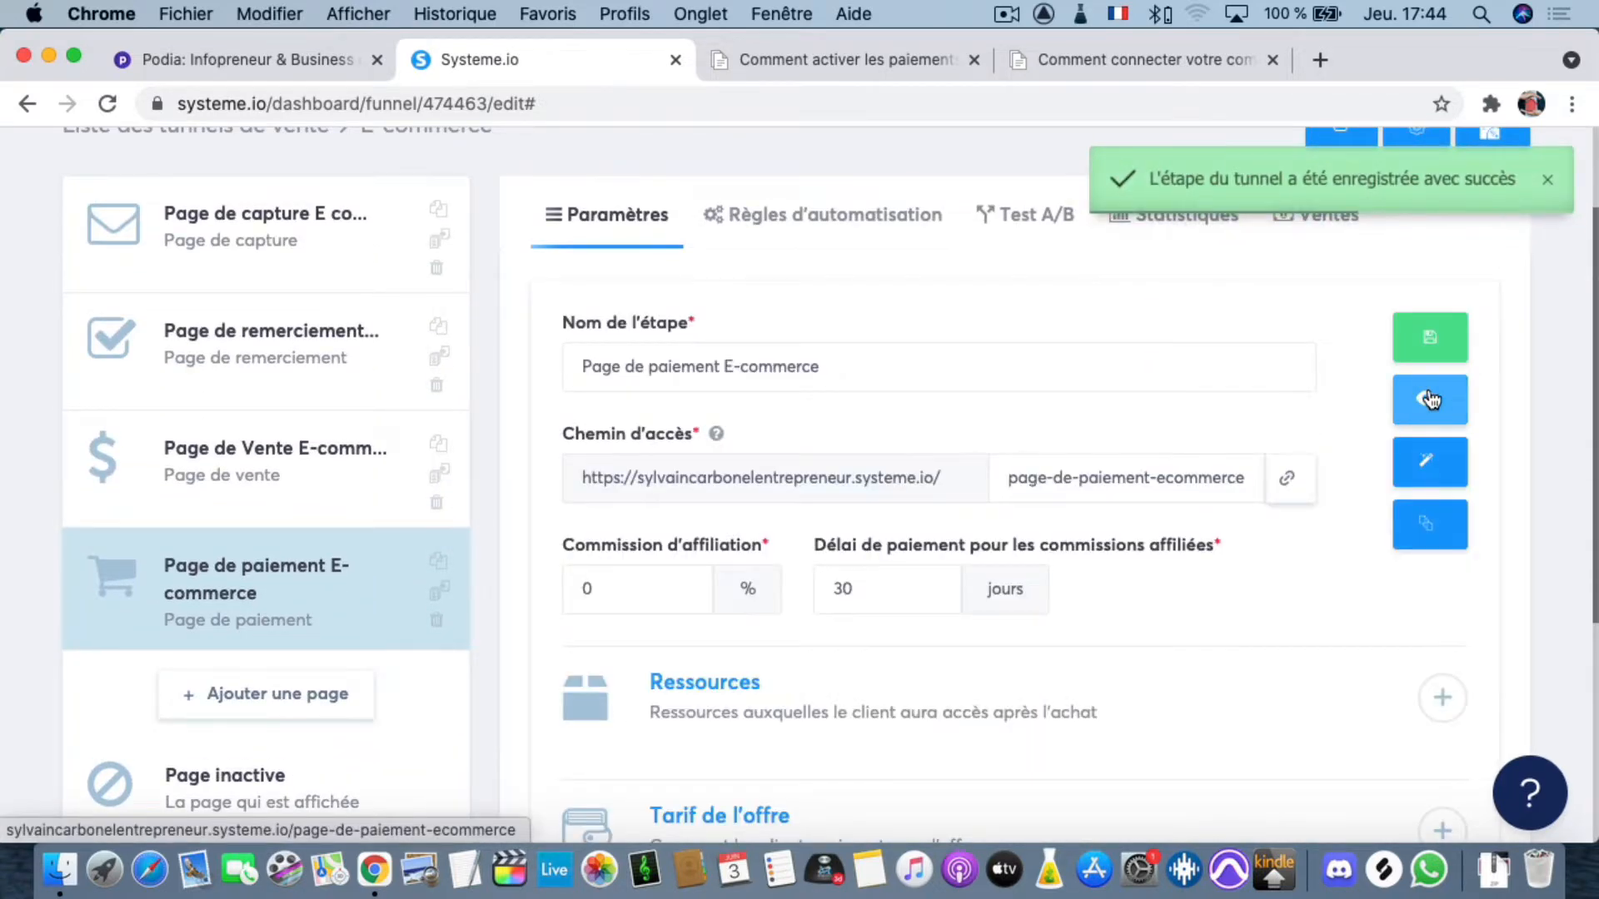
click(1430, 463)
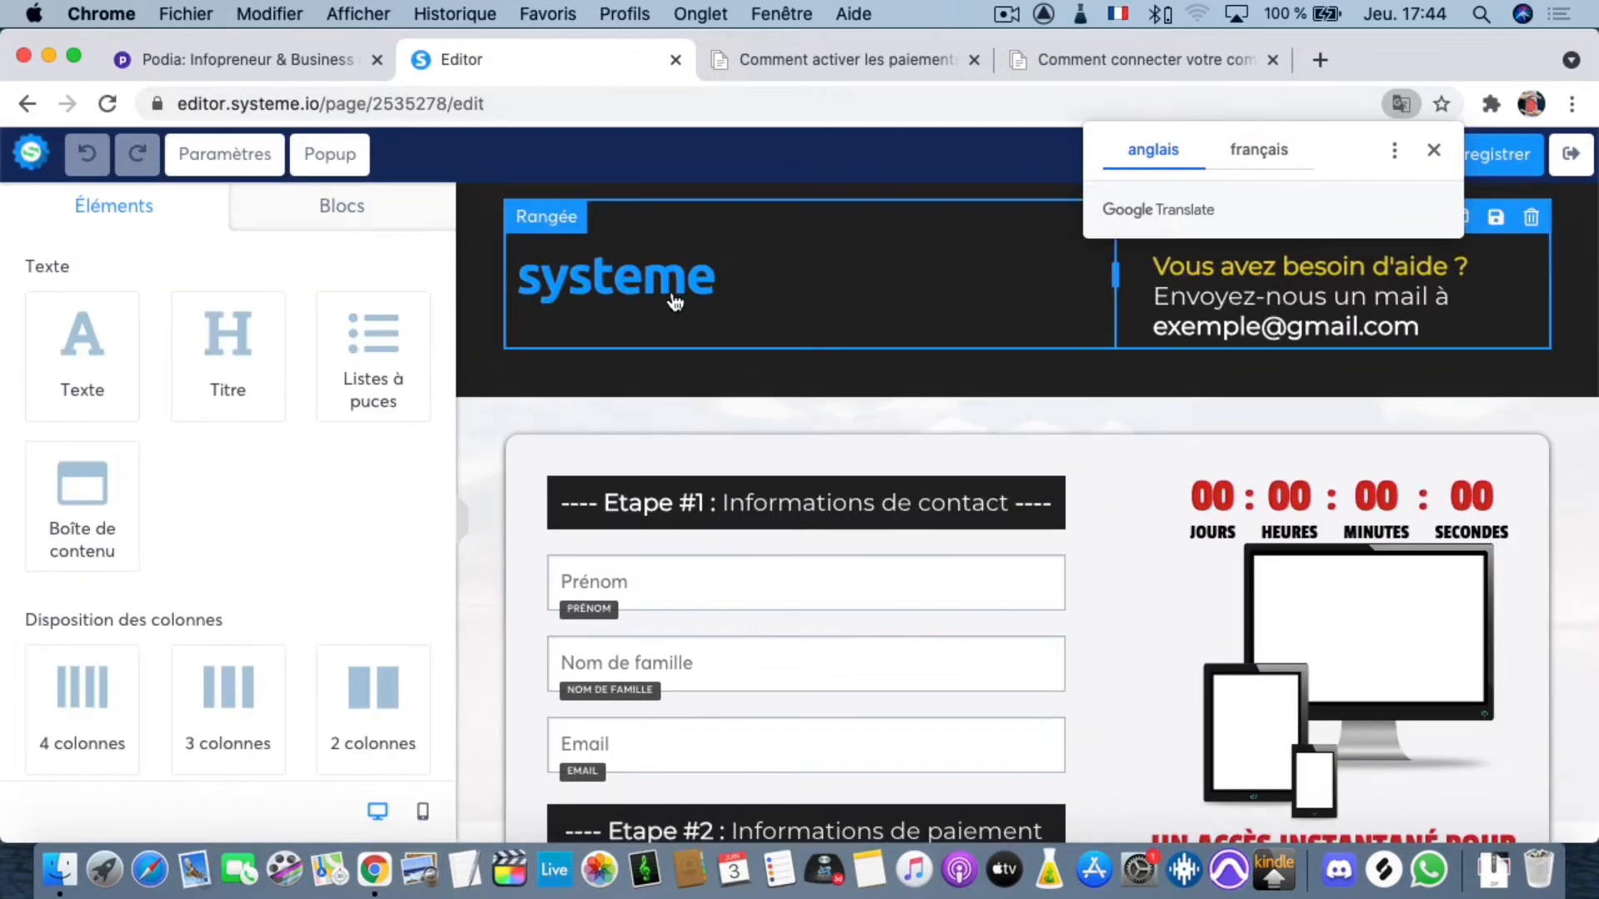
- Inspect the header's logo image settings and the editable help text with its contact e-mail
click(657, 281)
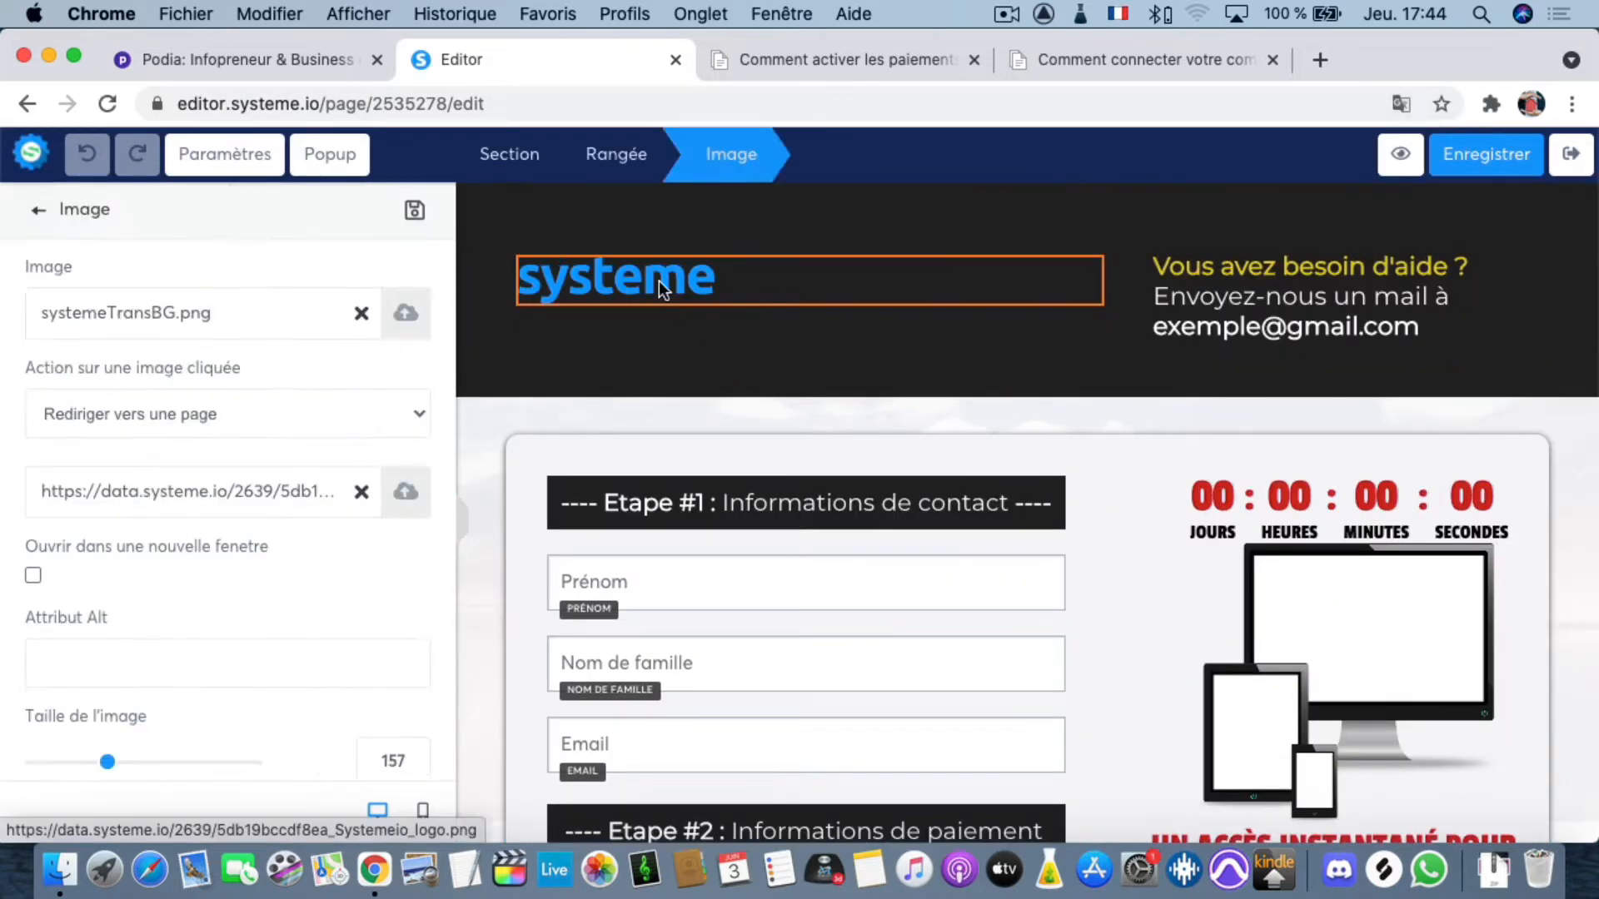
click(1301, 325)
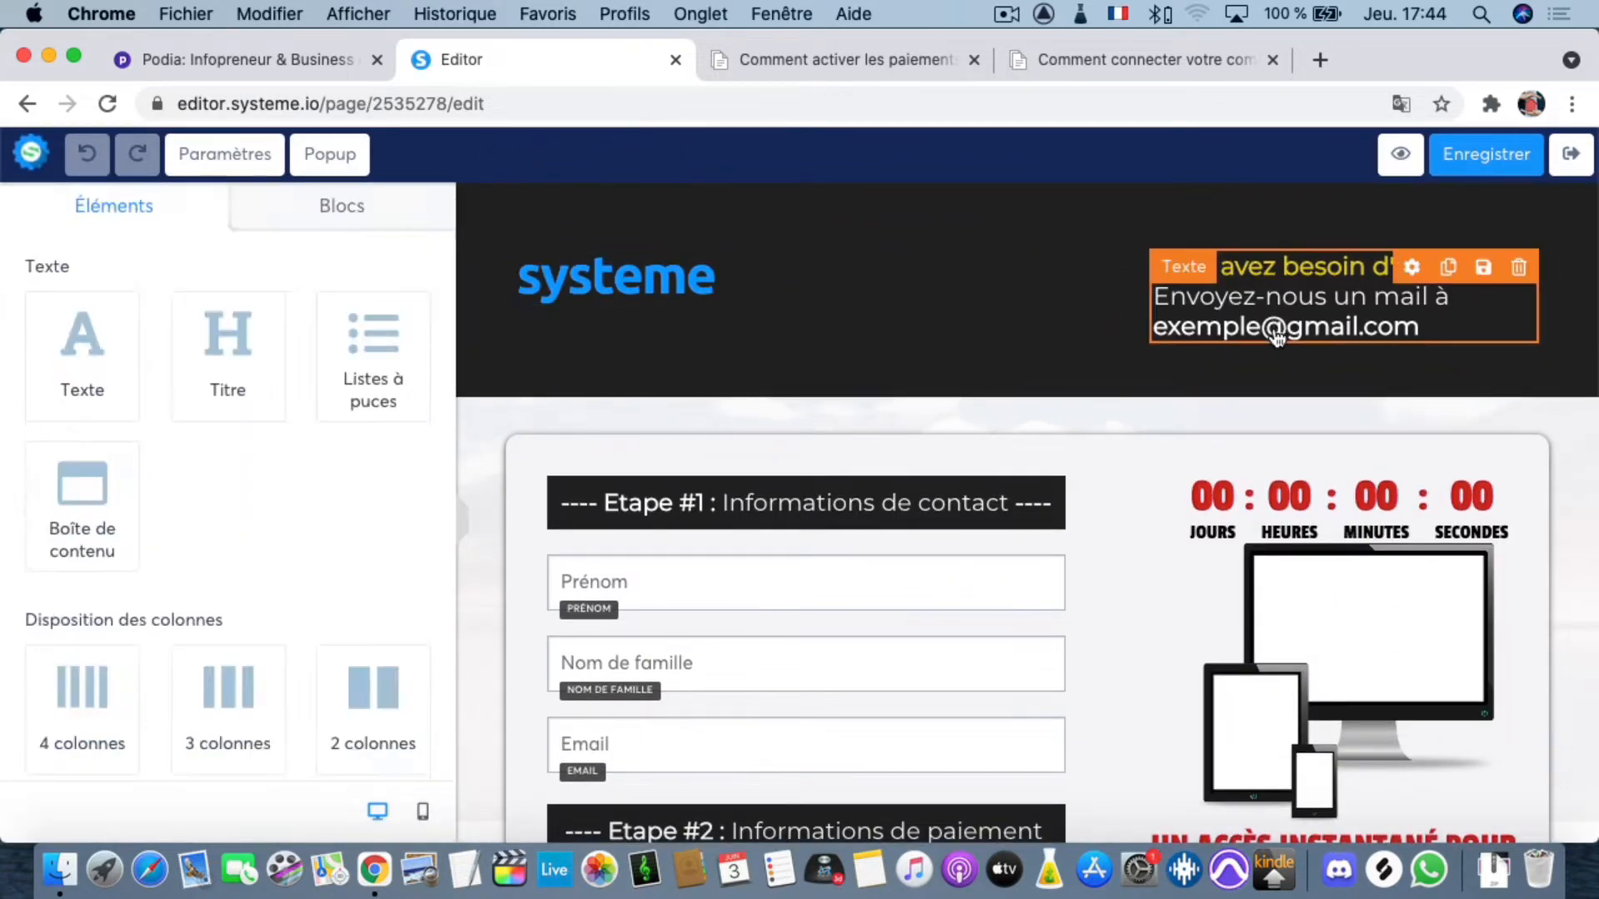
double_click(1261, 327)
click(1313, 327)
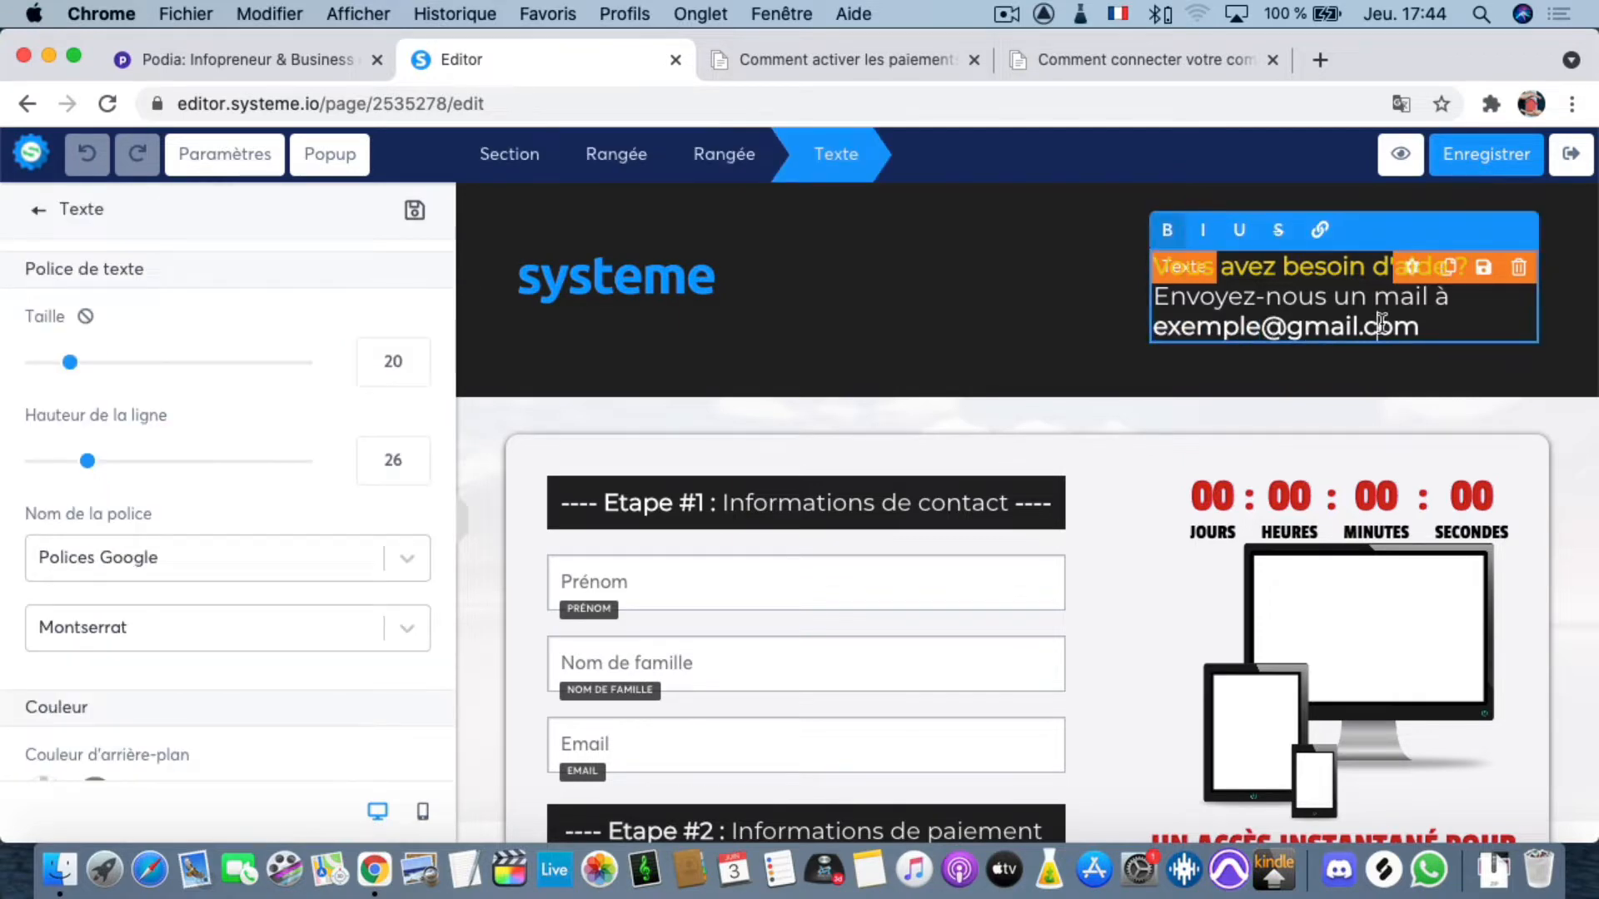
triple_click(1379, 326)
click(1295, 374)
- Review the rest of the payment page, including the price headline, payment options, guarantee, testimonials and footer legal links
scroll(1137, 457, down, 8)
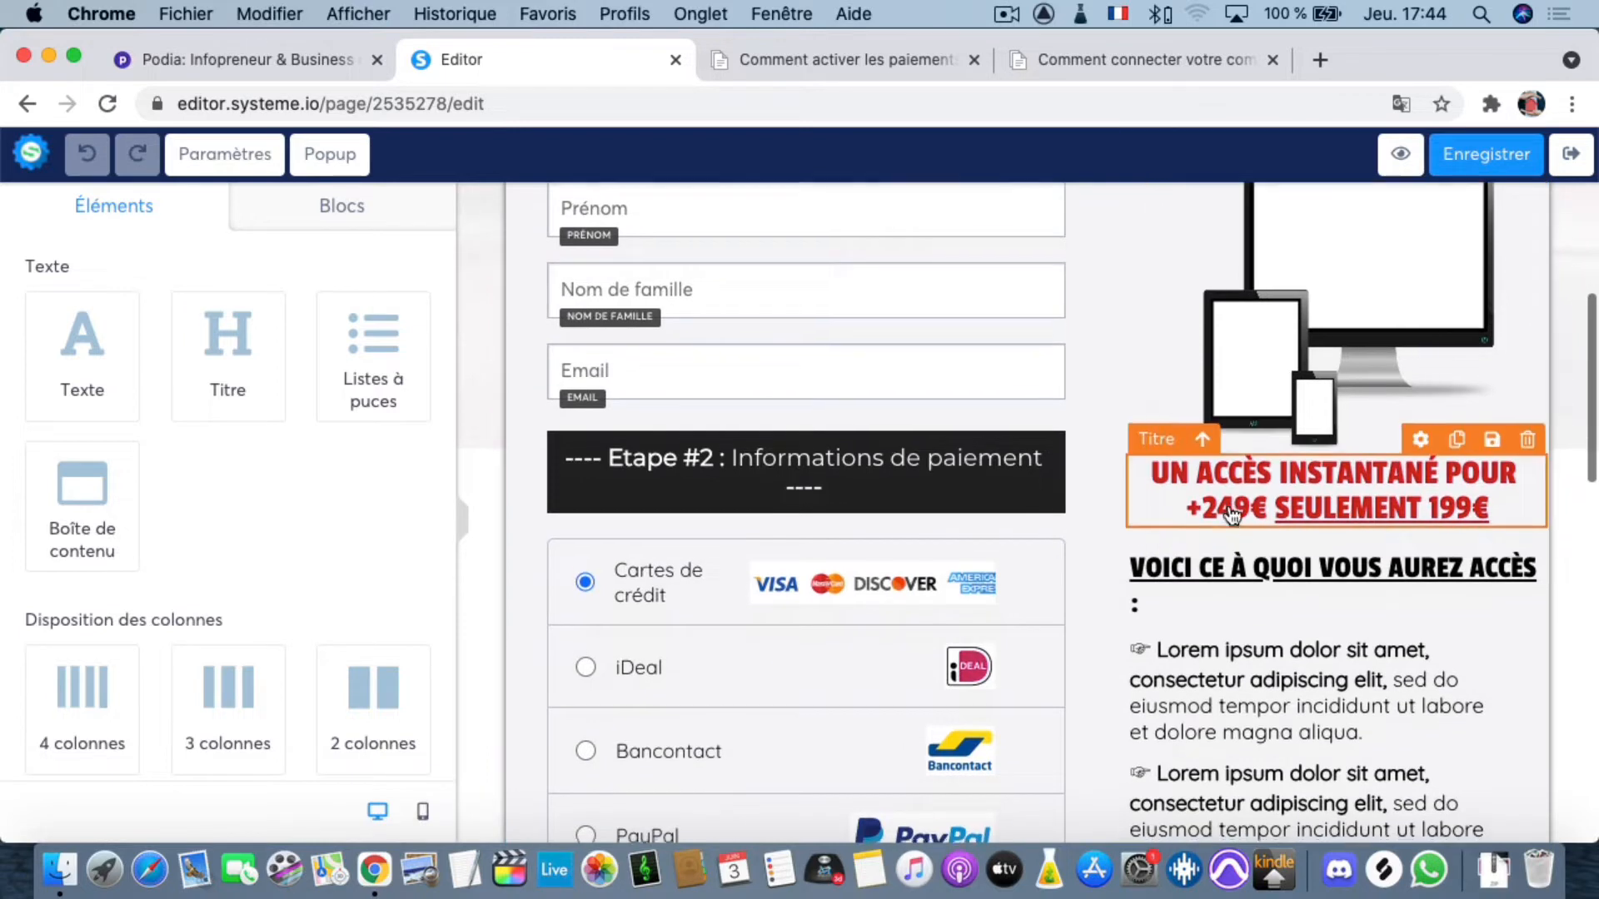
double_click(1228, 511)
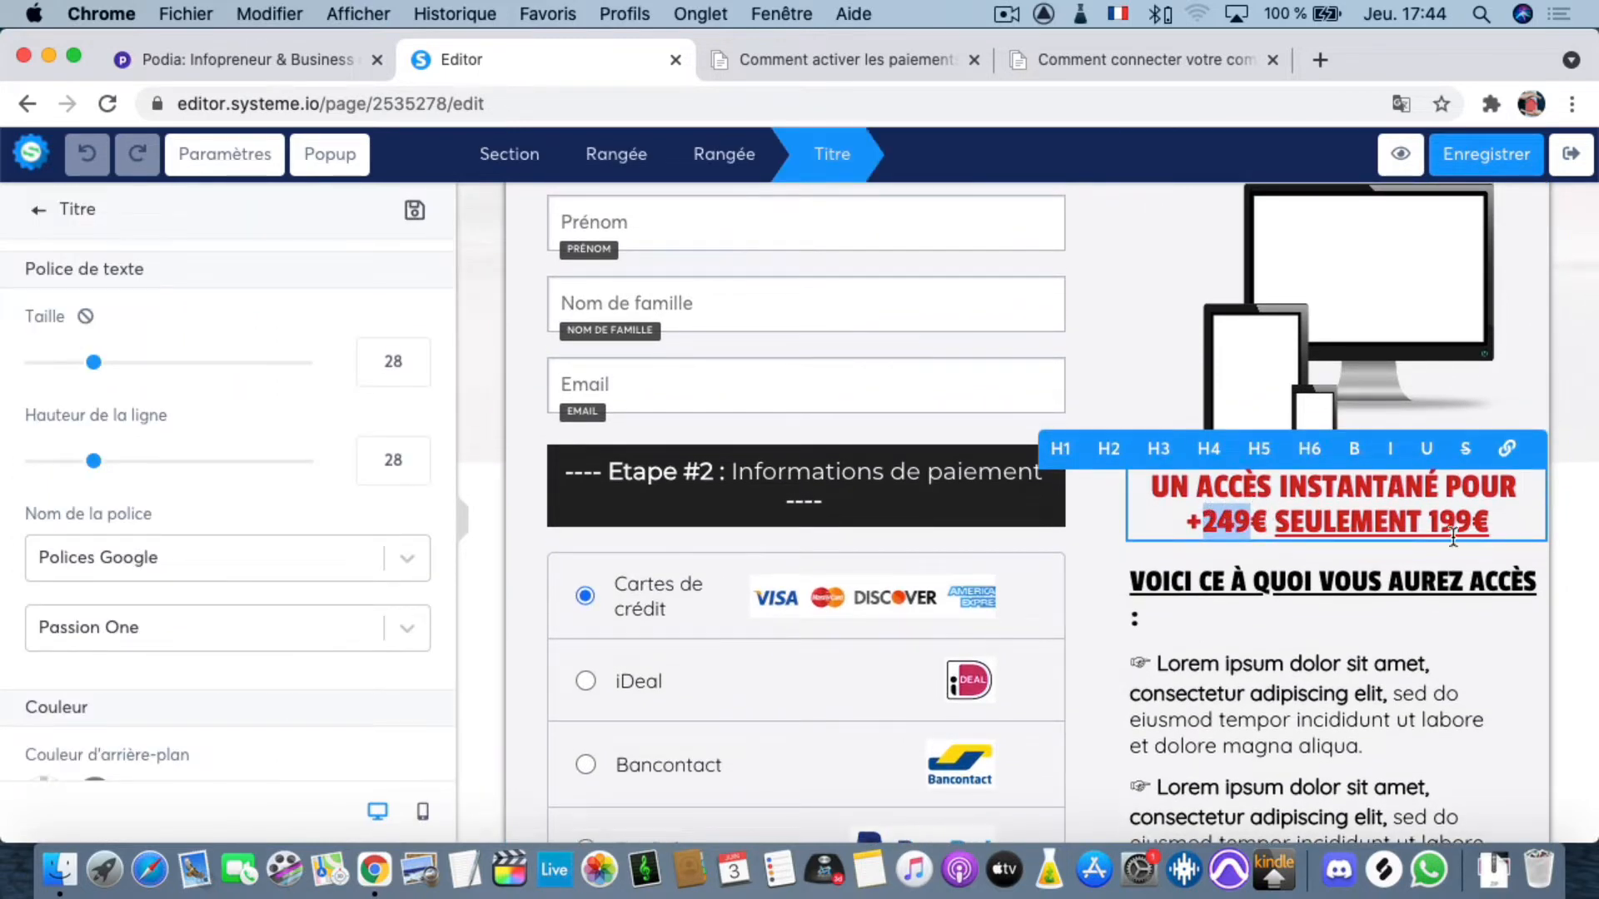
scroll(1351, 556, down, 4)
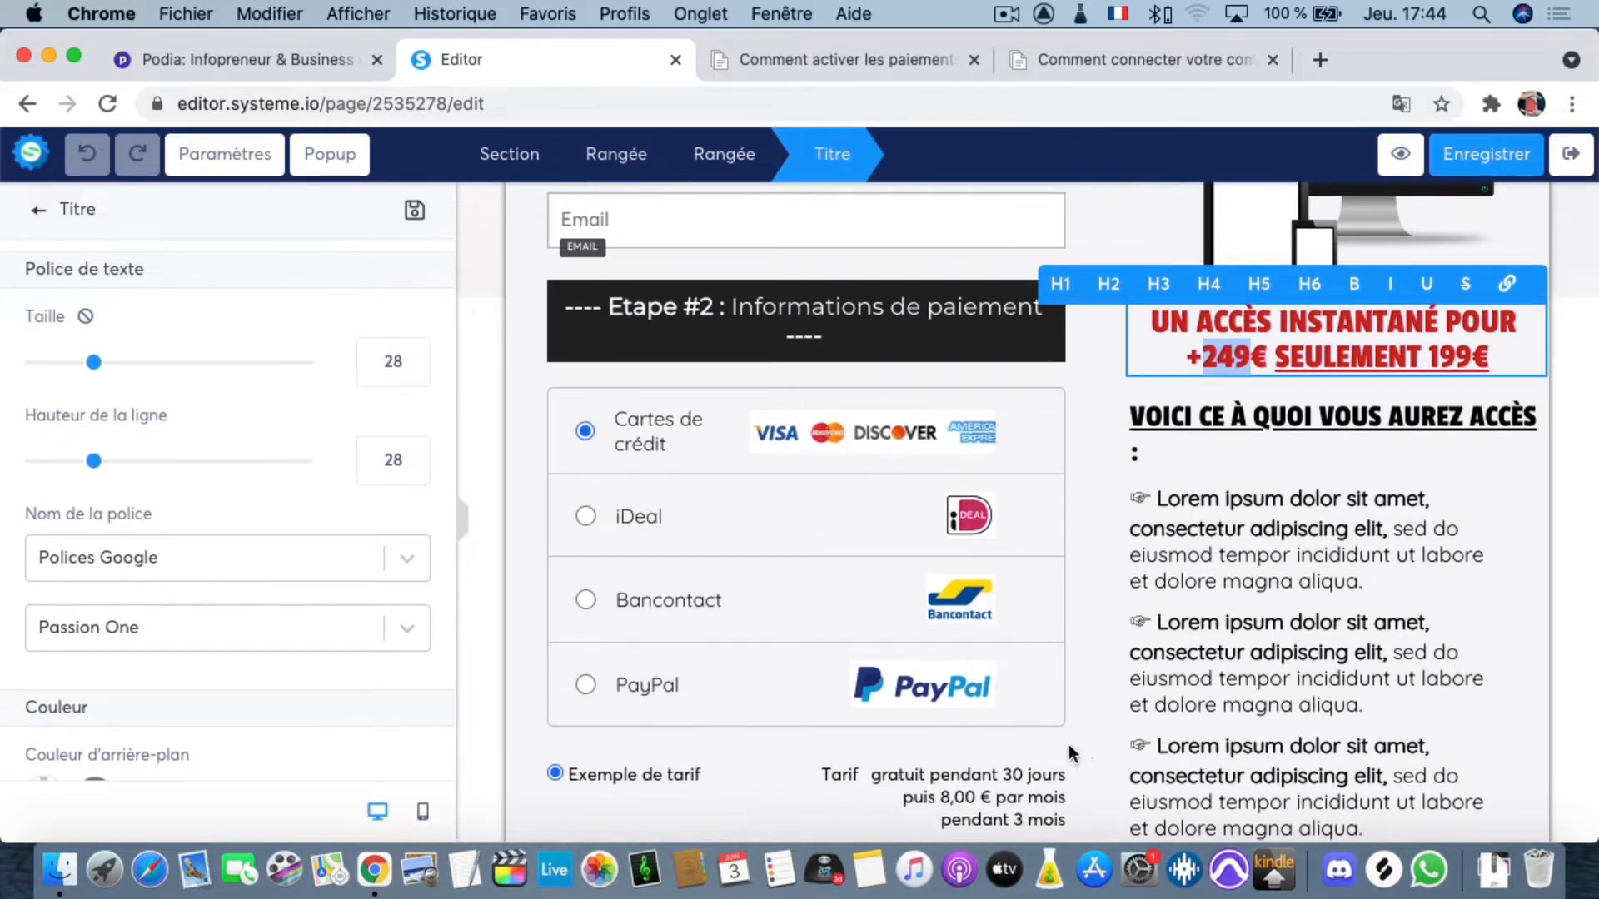
click(948, 792)
scroll(948, 783, down, 10)
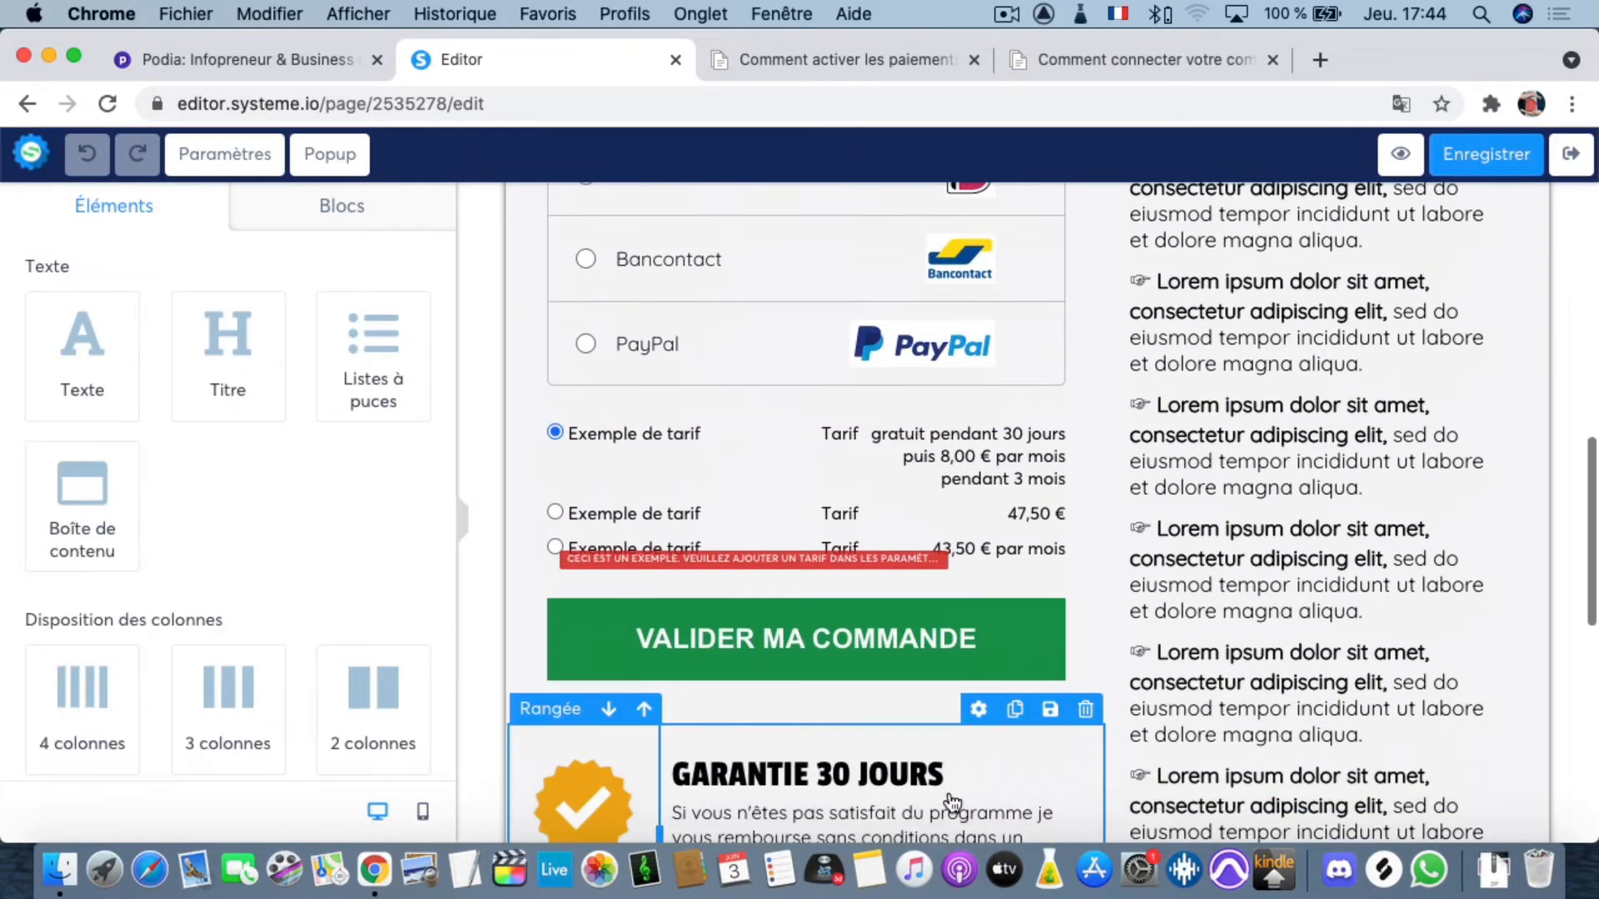
scroll(949, 779, down, 5)
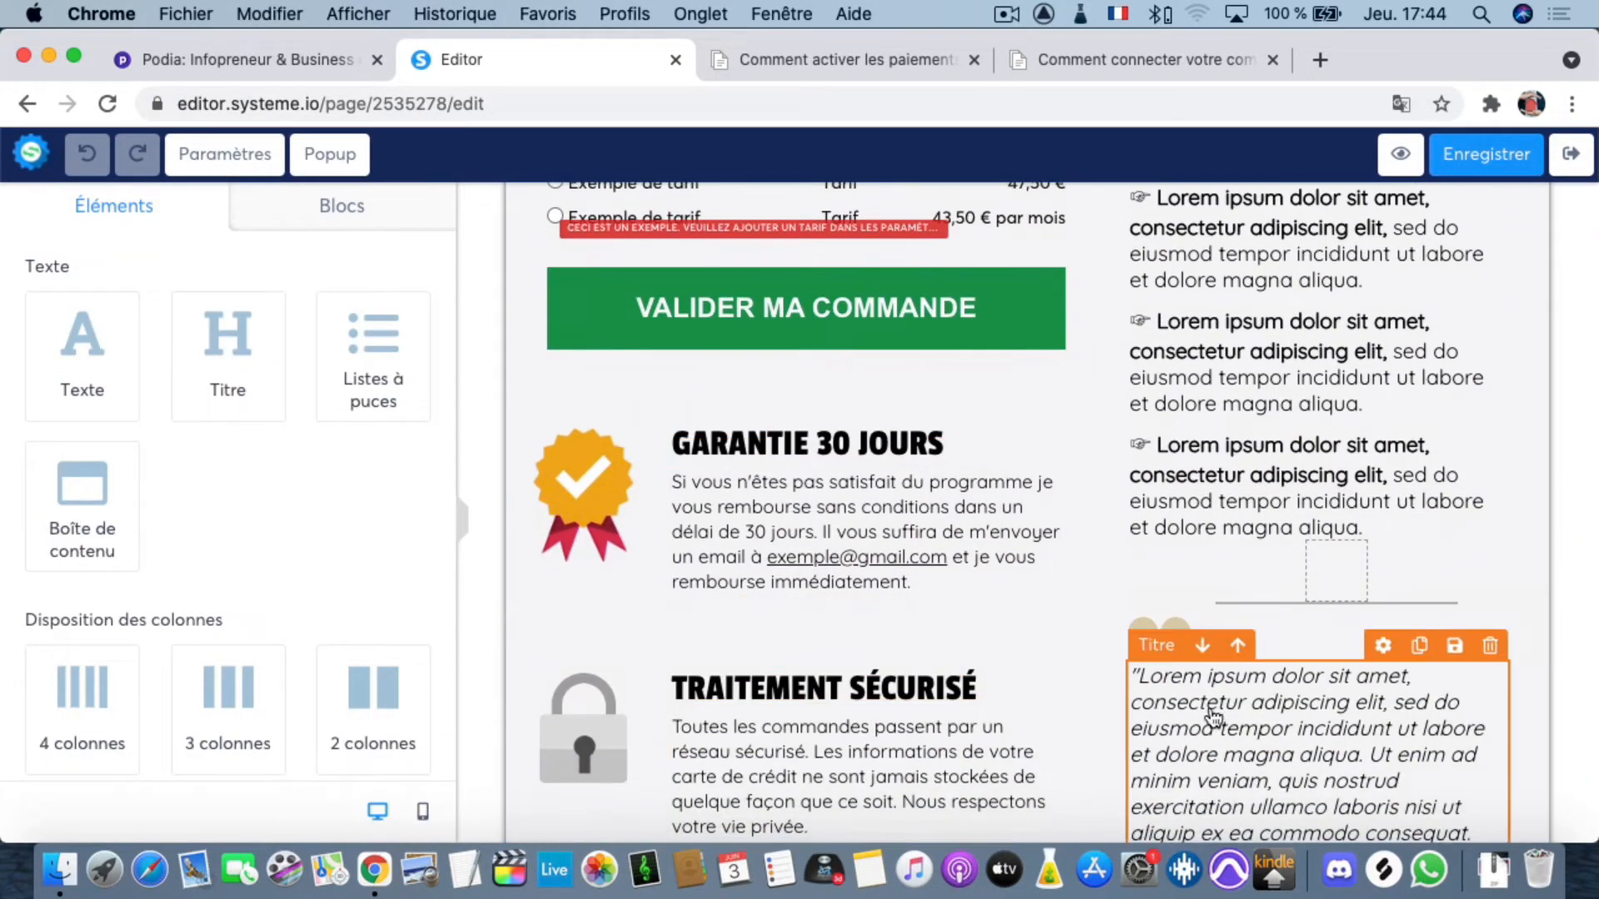
scroll(749, 775, down, 10)
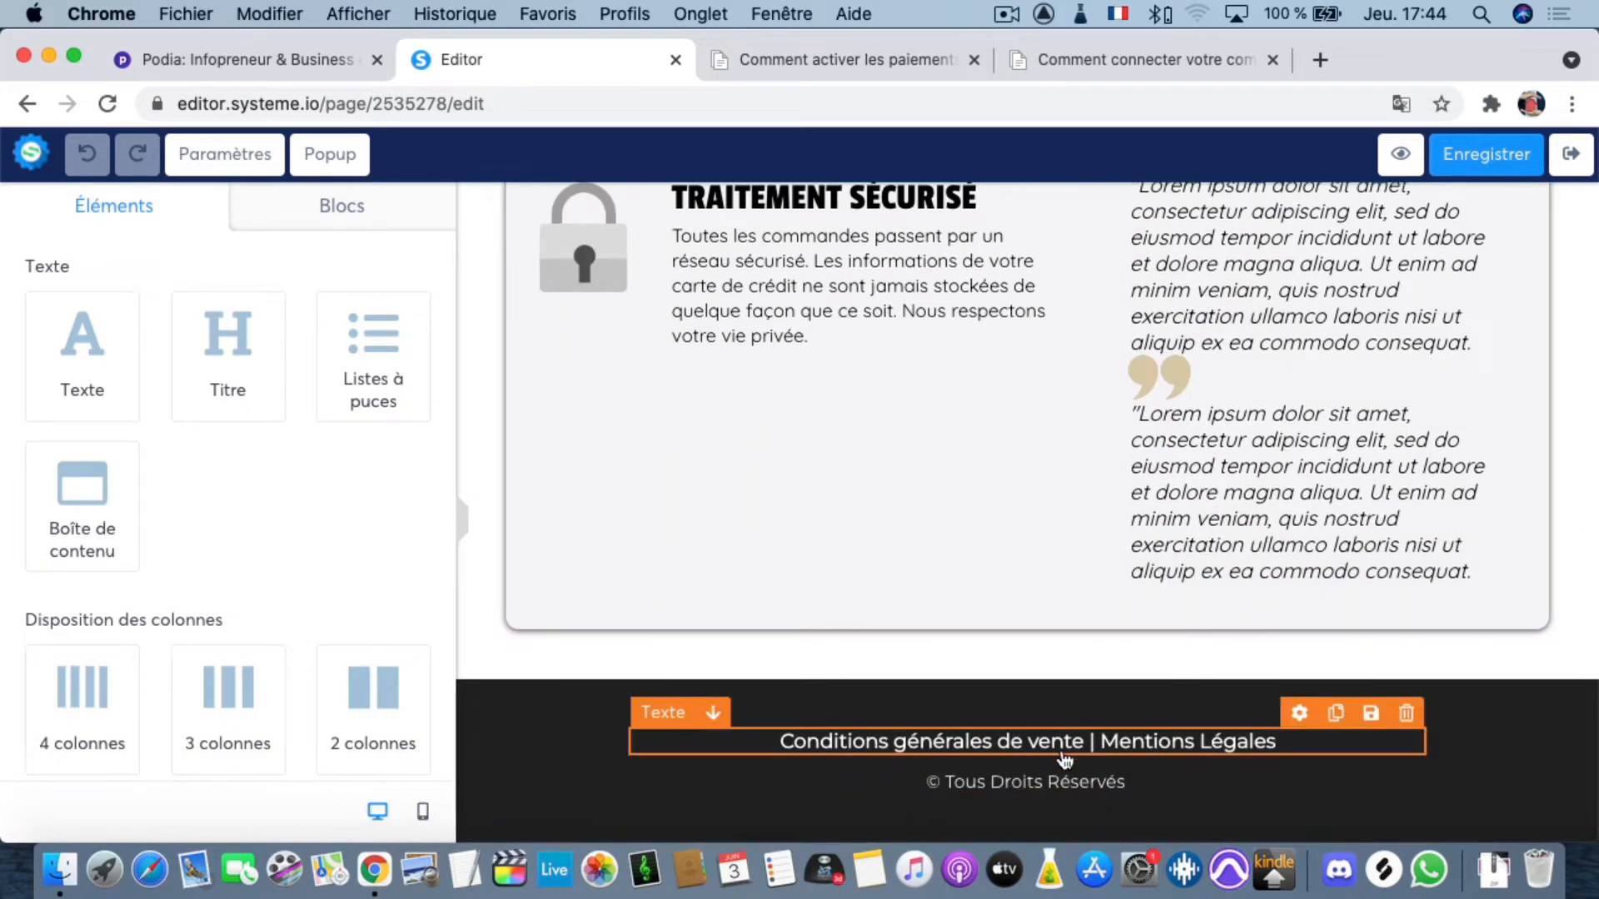
scroll(933, 681, up, 20)
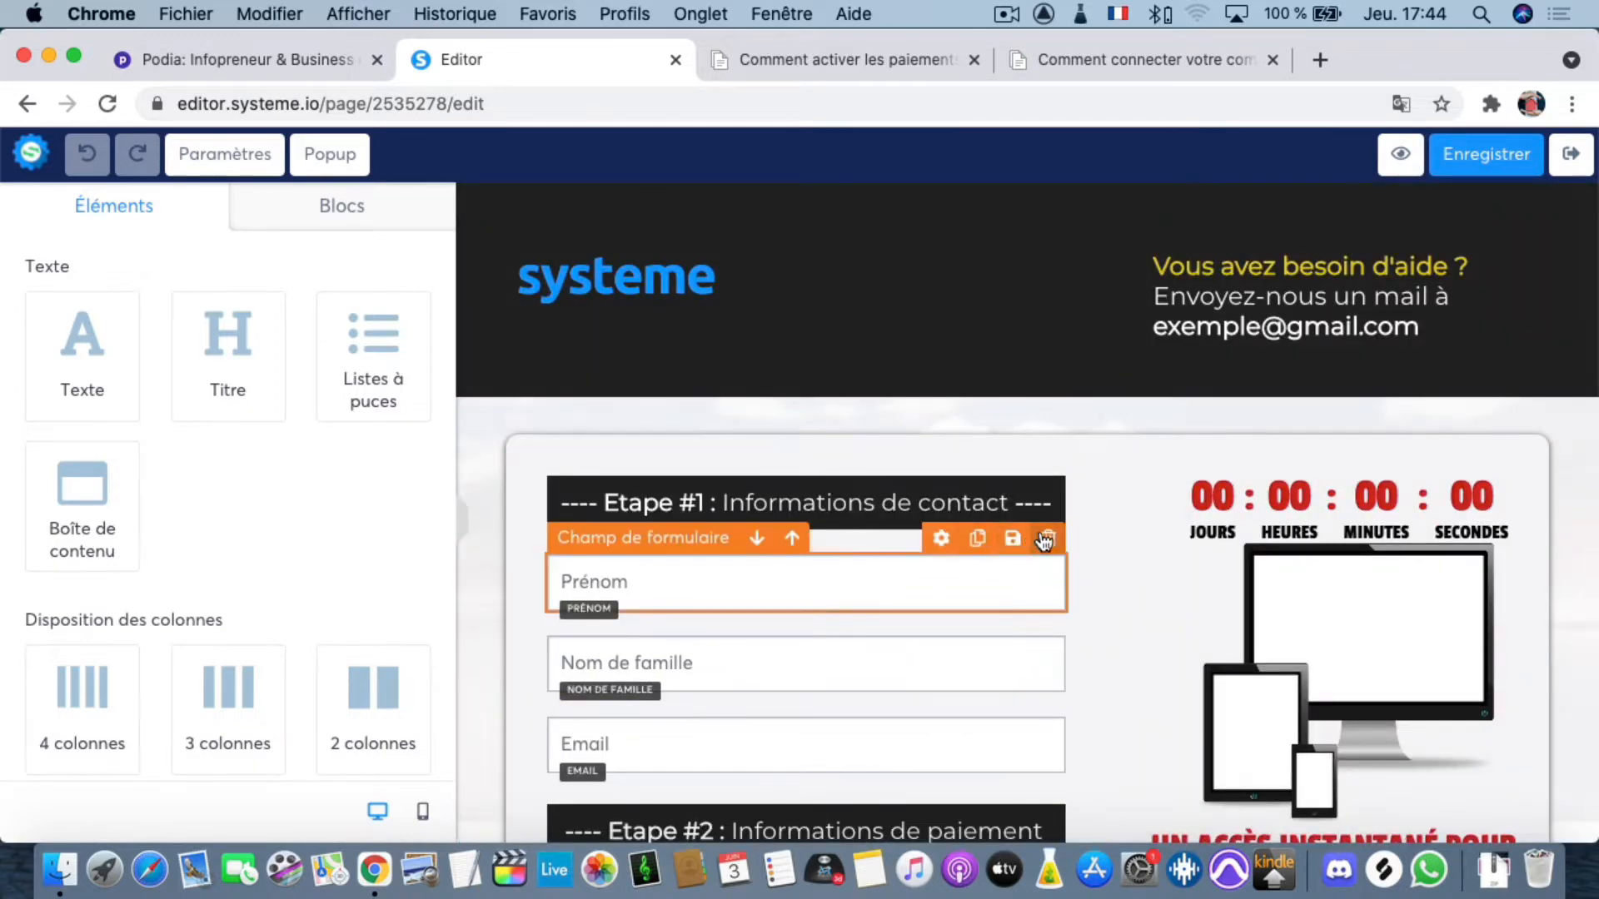
scroll(1045, 542, down, 3)
scroll(1045, 542, down, 4)
scroll(1043, 542, up, 6)
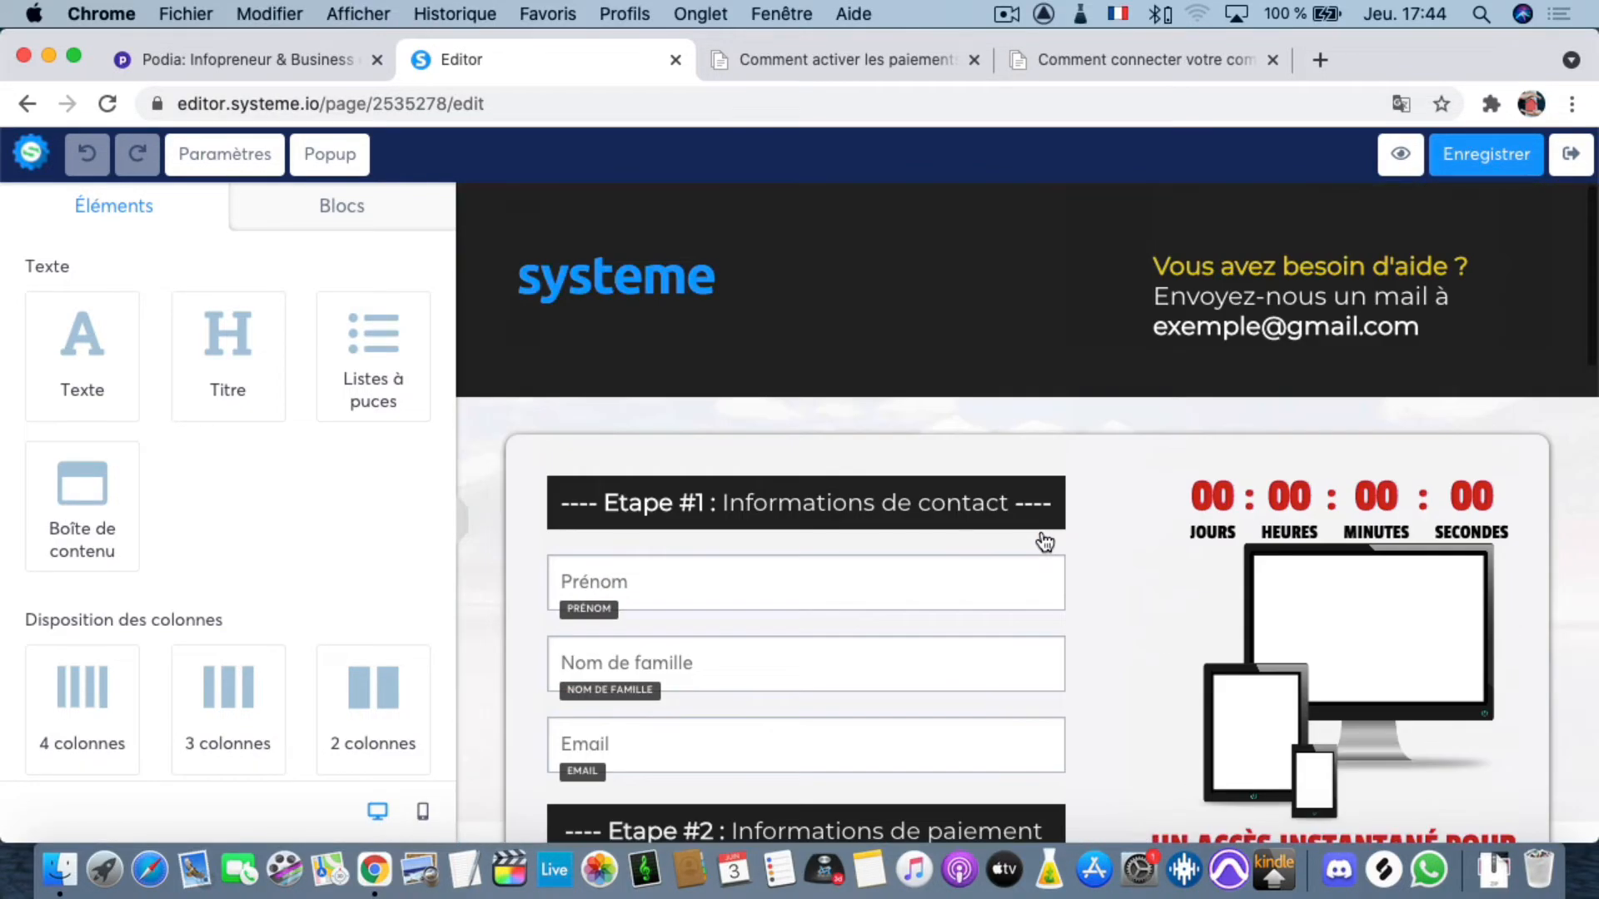
- Save the payment page and return from the editor to the step's offer pricing section
click(1472, 162)
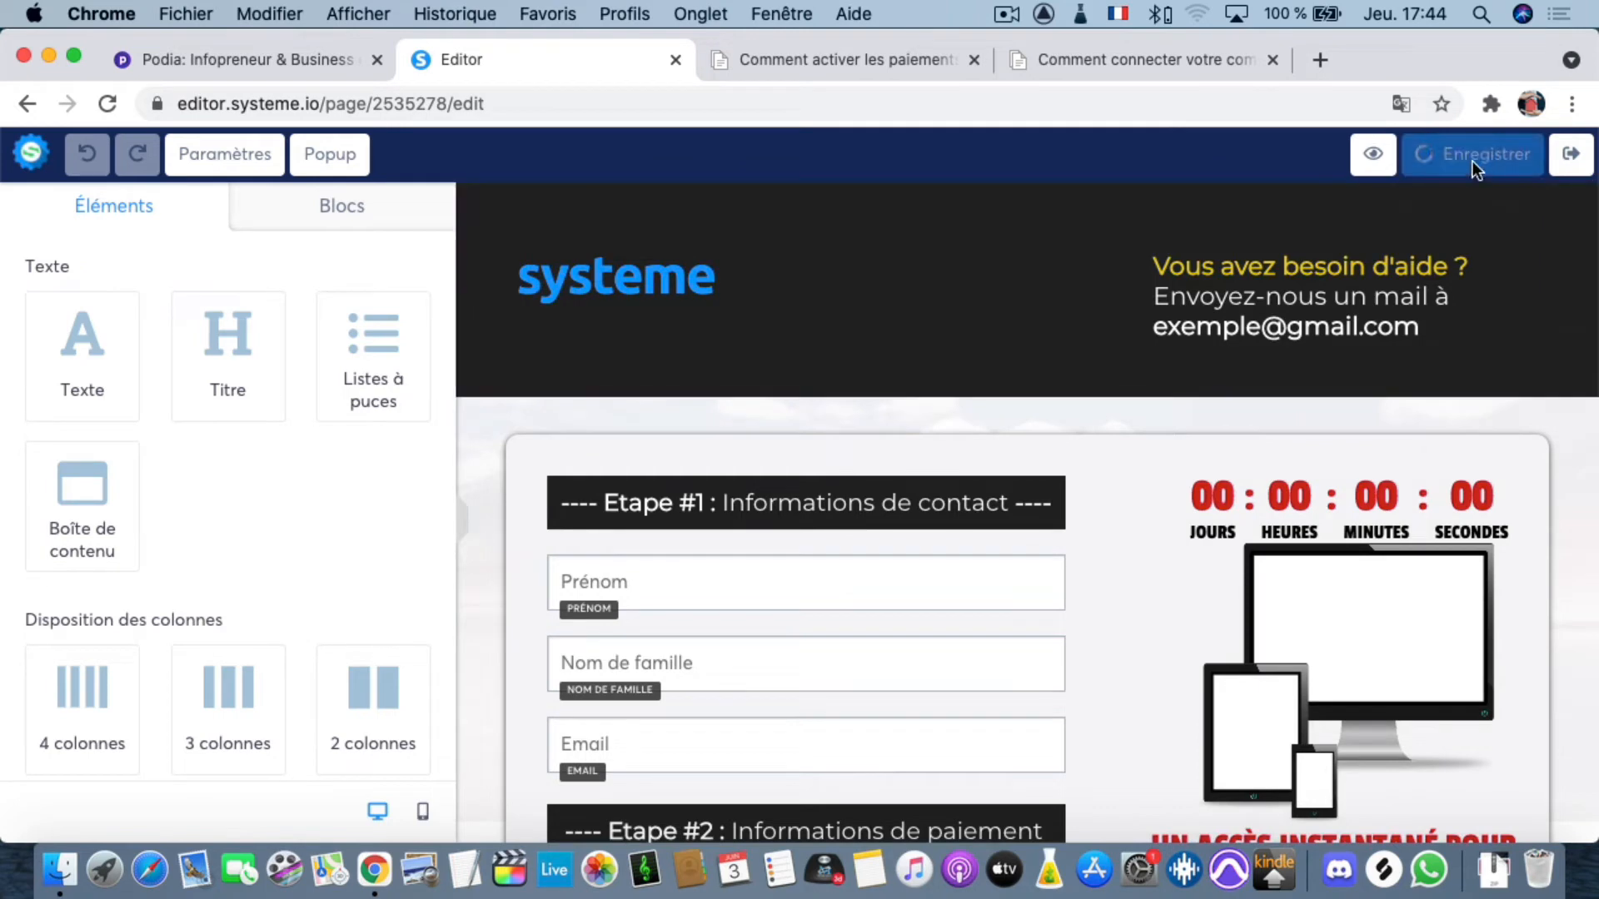
click(1565, 163)
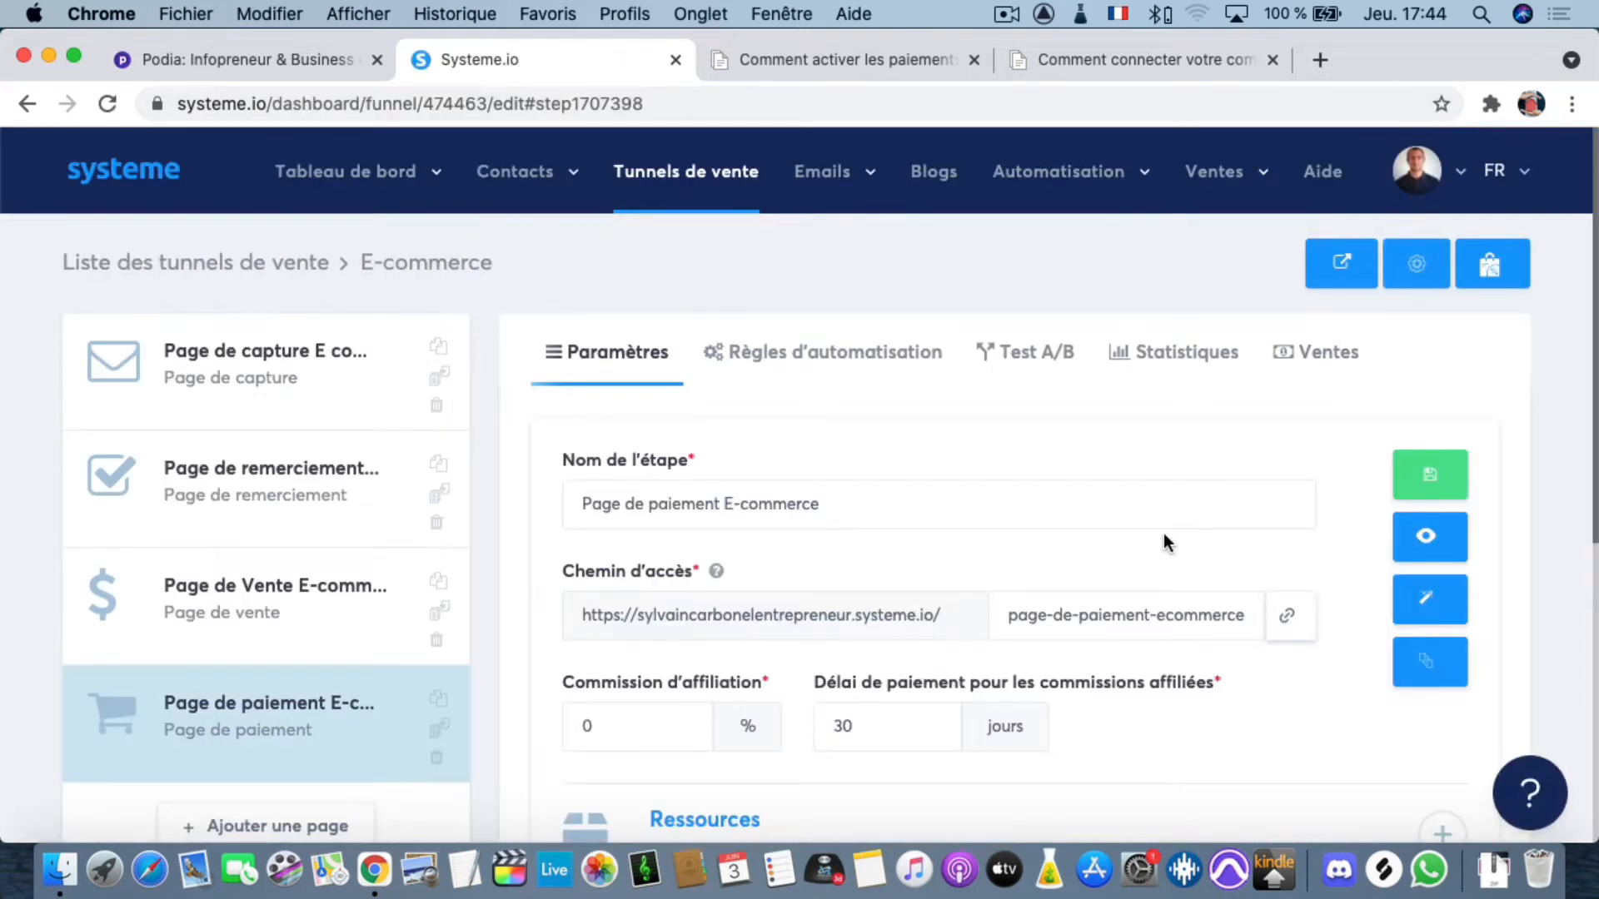
scroll(1162, 537, down, 5)
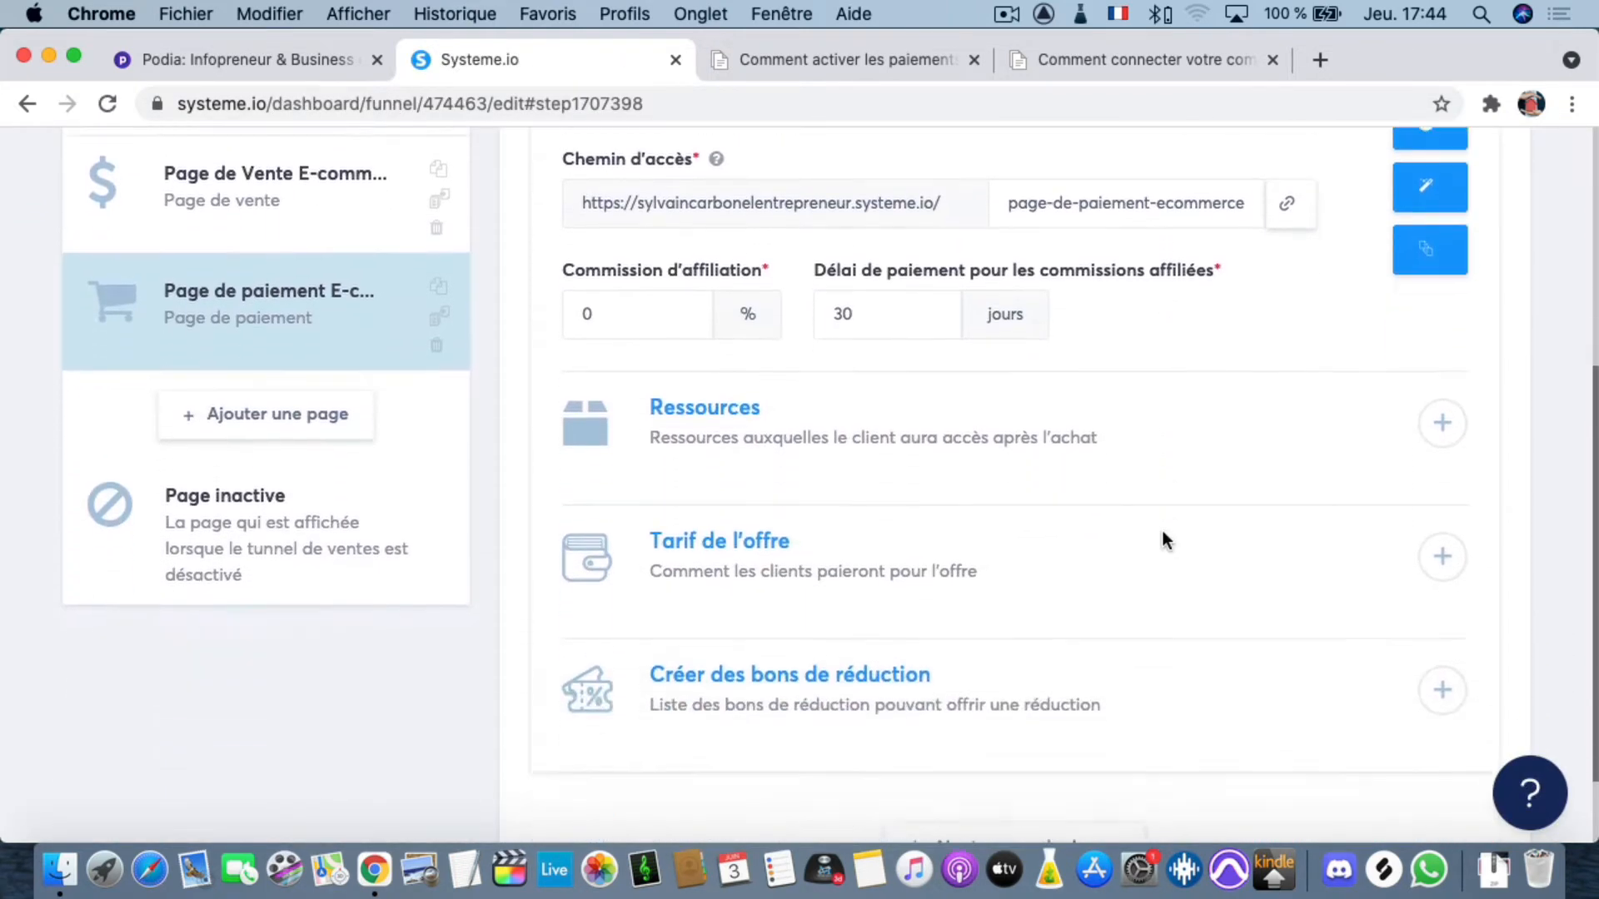
scroll(1163, 533, down, 1)
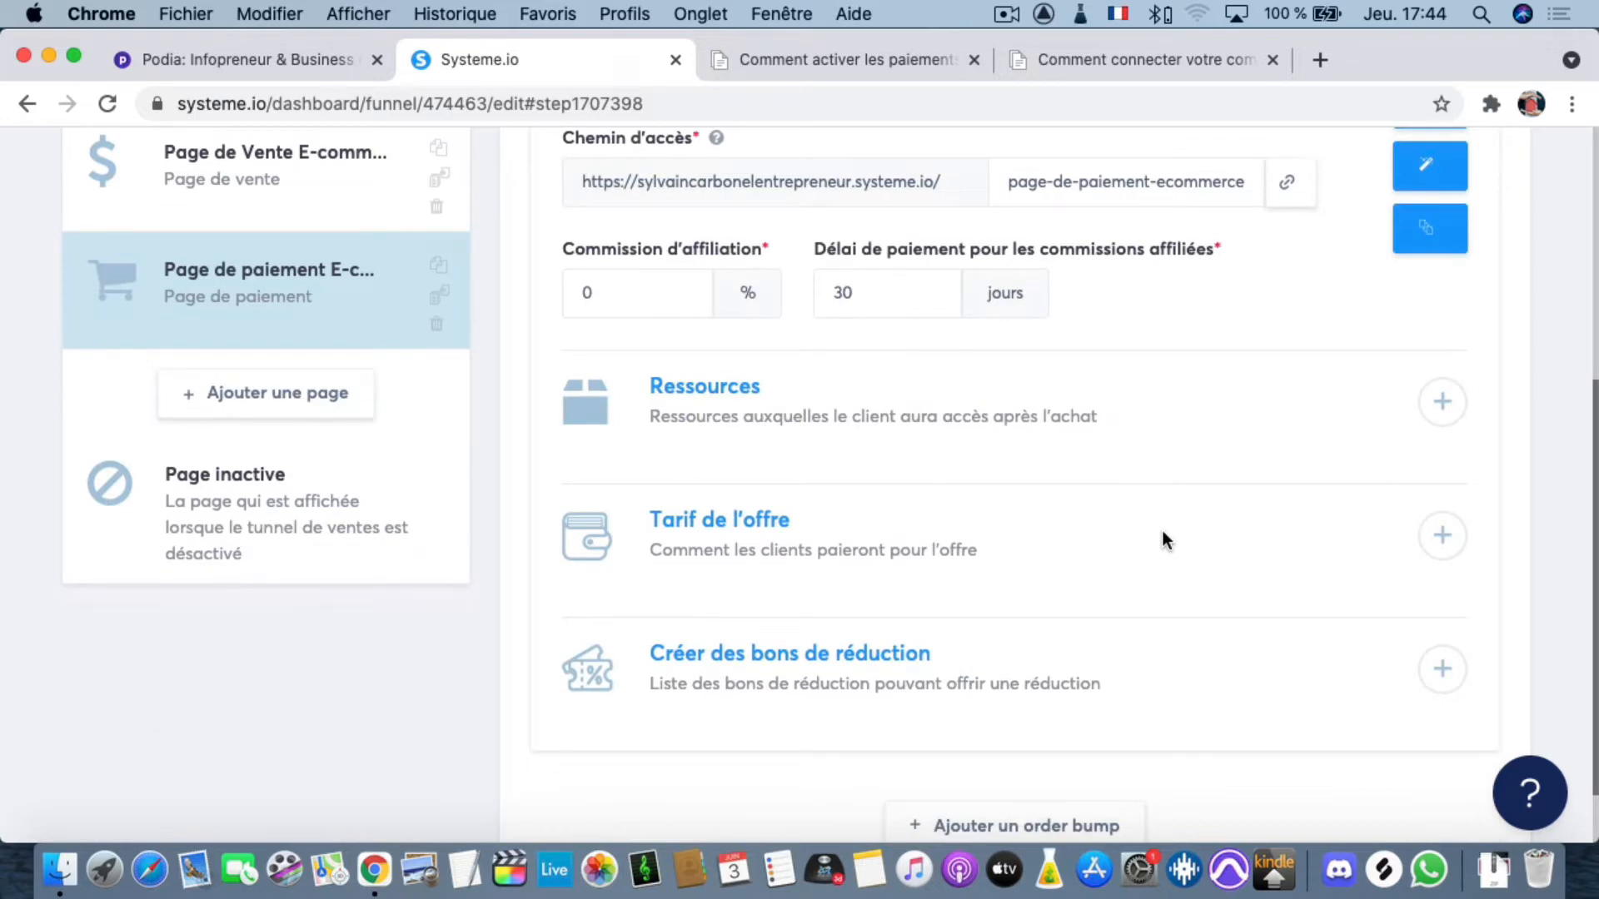
scroll(1164, 540, down, 1)
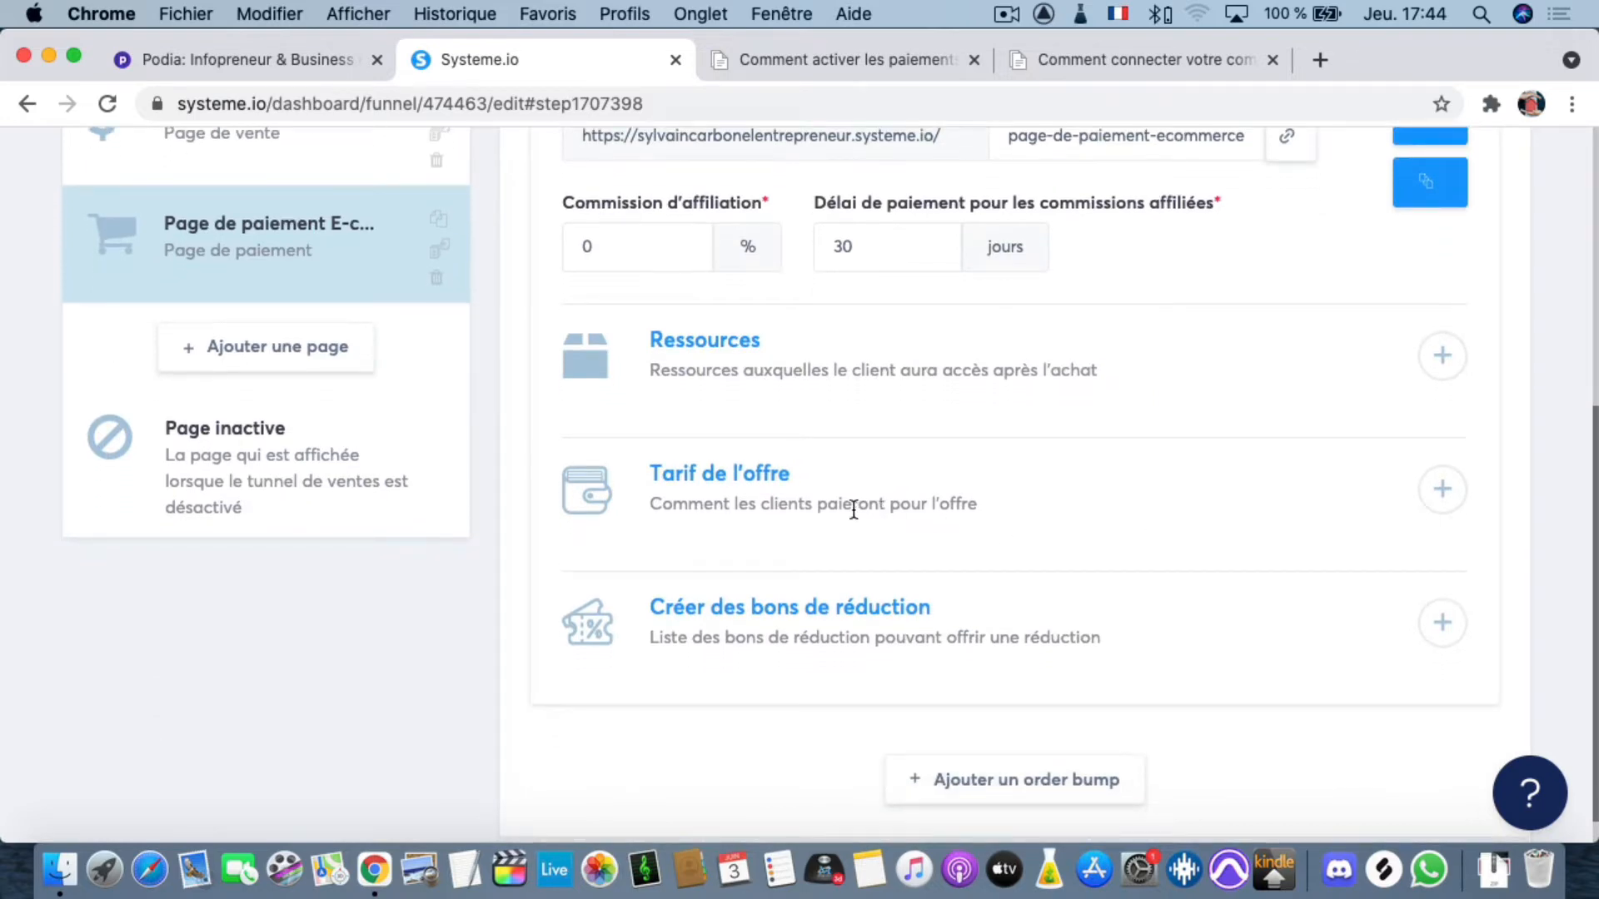
- Add the existing "Paiement unique" price "Formation E-commerce de A à Z" at 497.00 EUR to the offer and save it
click(1428, 493)
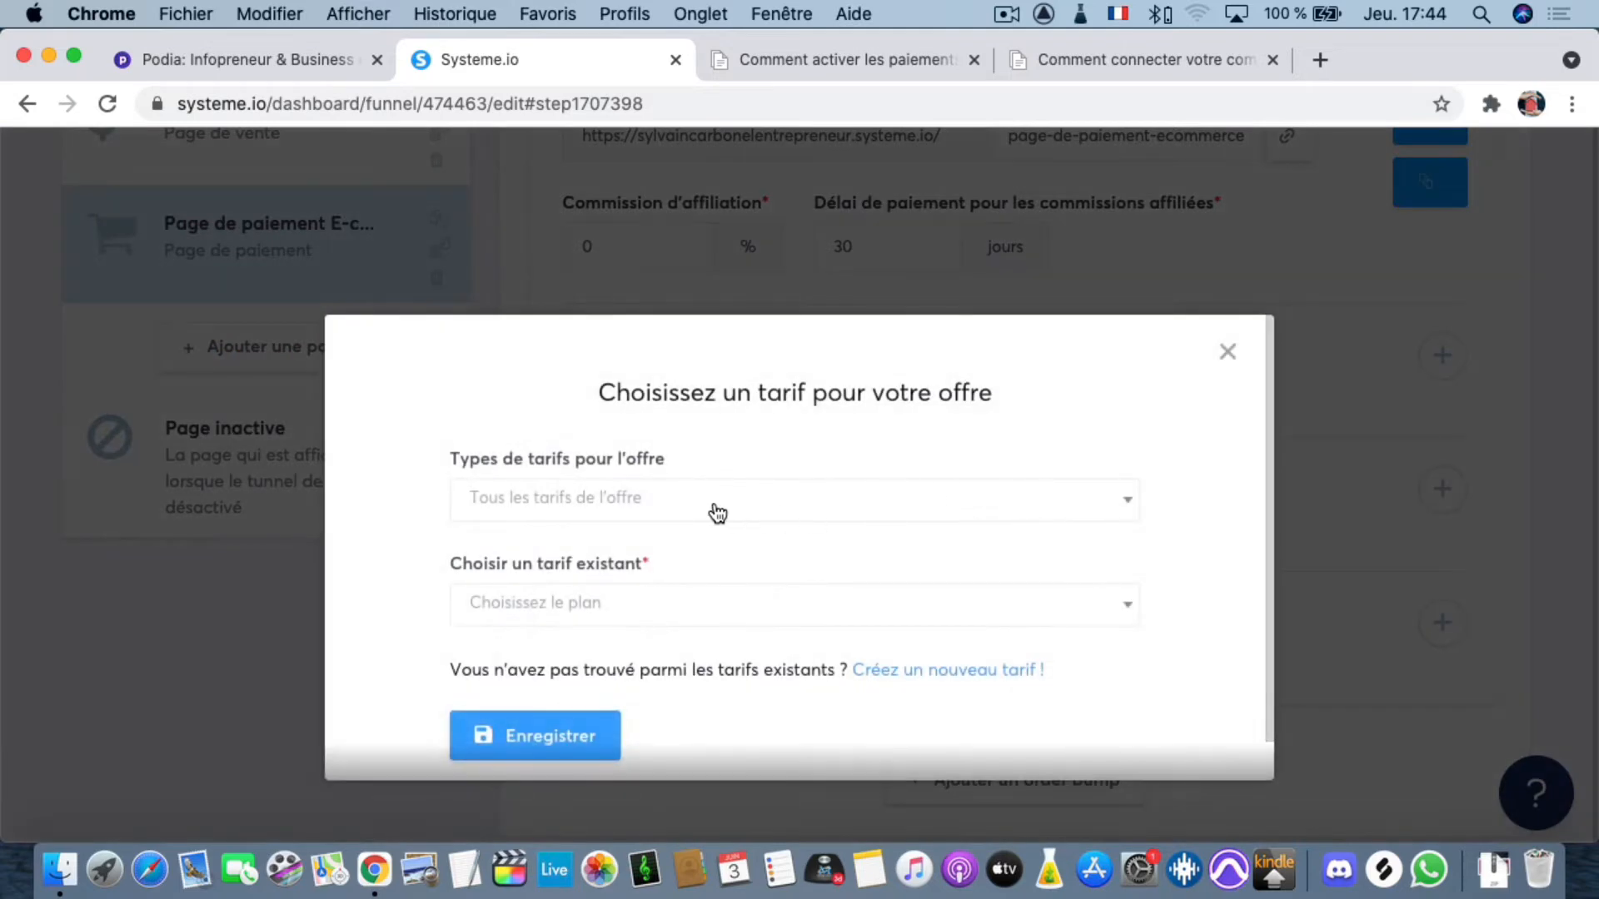
click(637, 506)
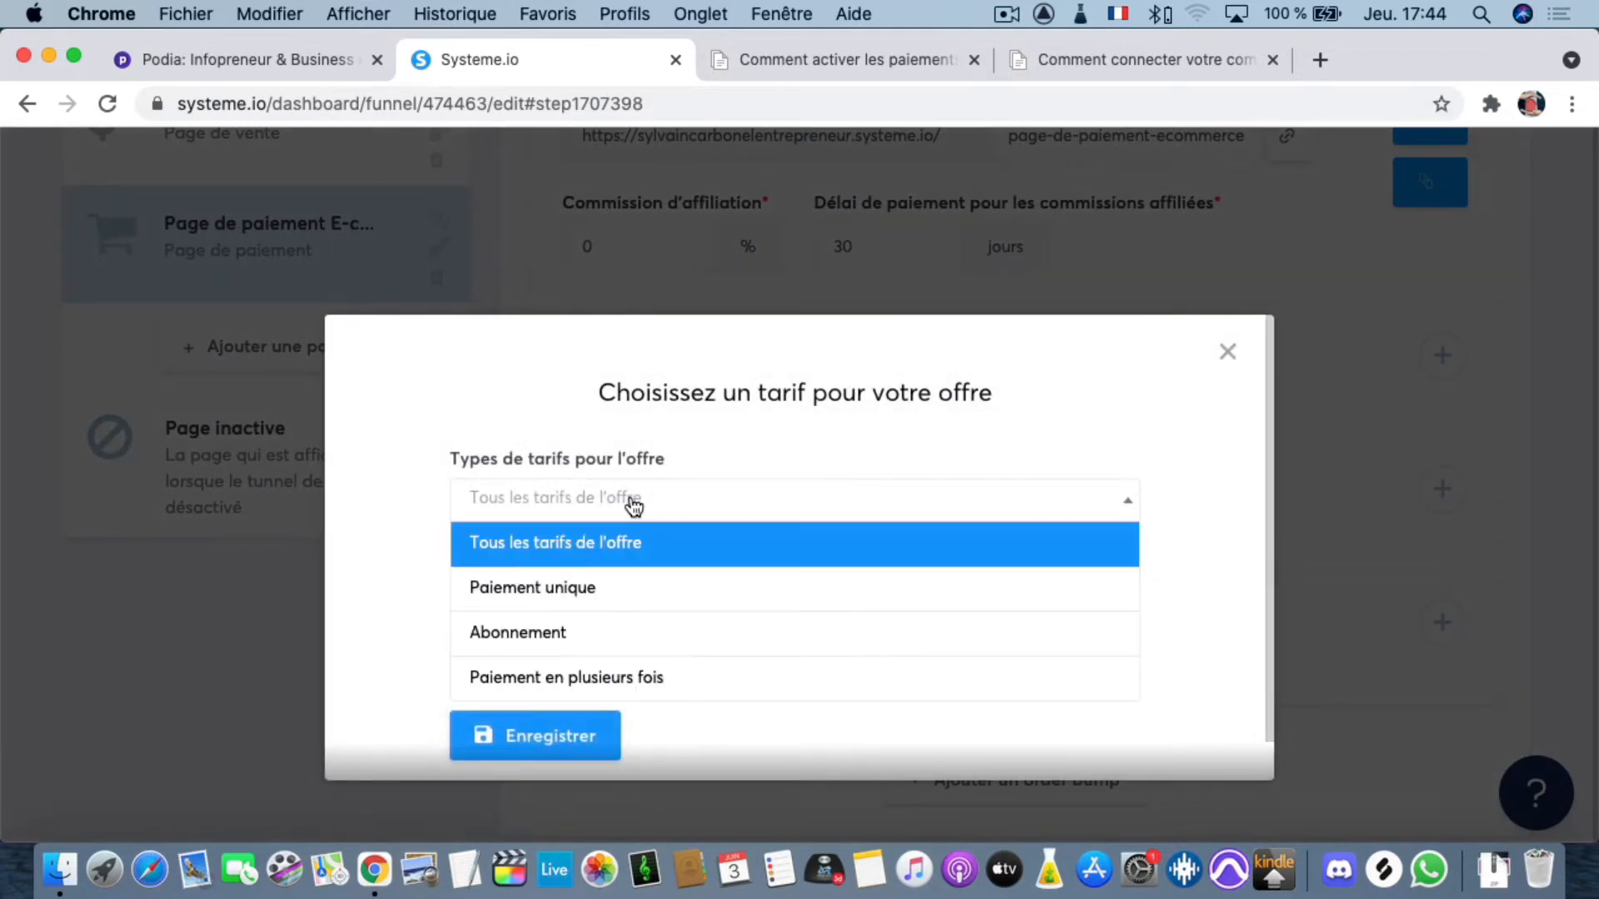
click(565, 593)
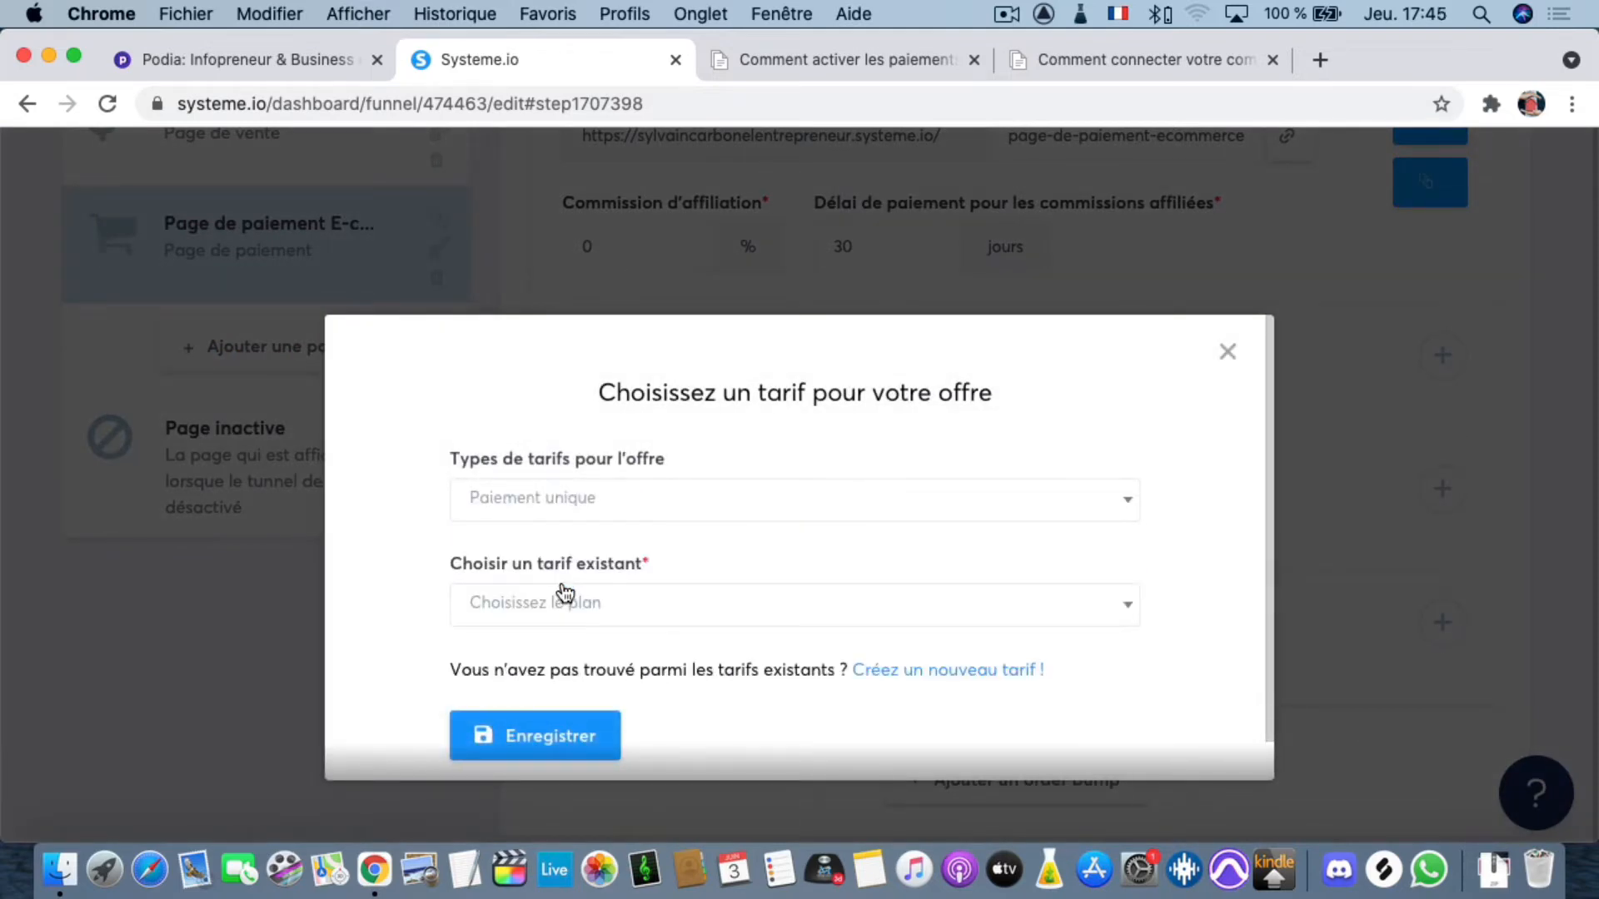
scroll(573, 571, down, 1)
click(594, 563)
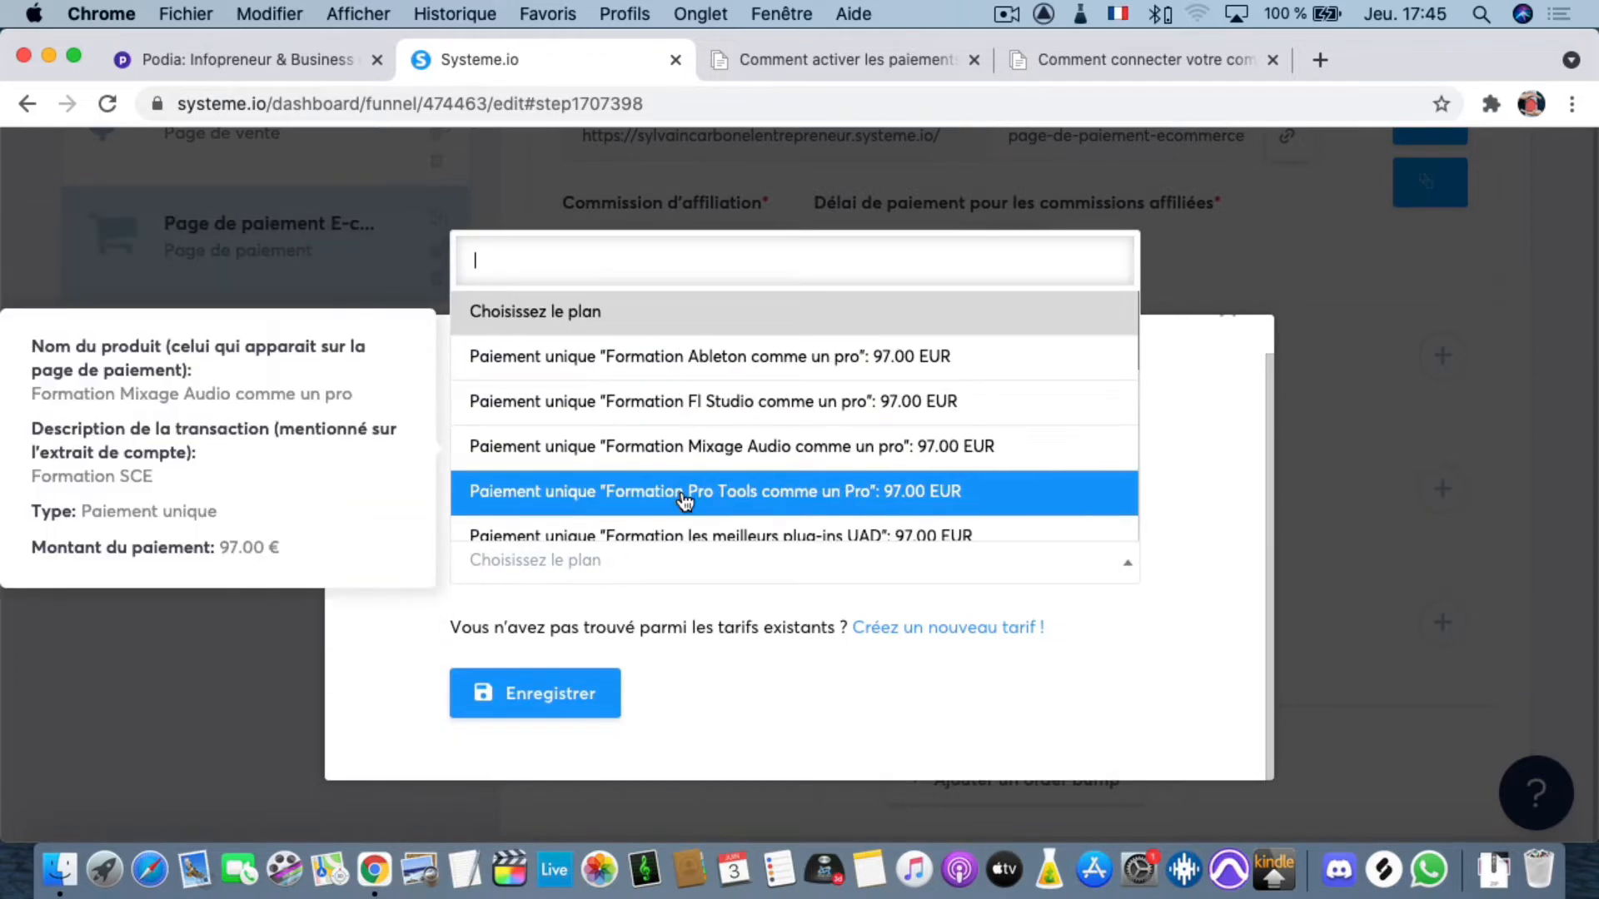
scroll(685, 499, down, 8)
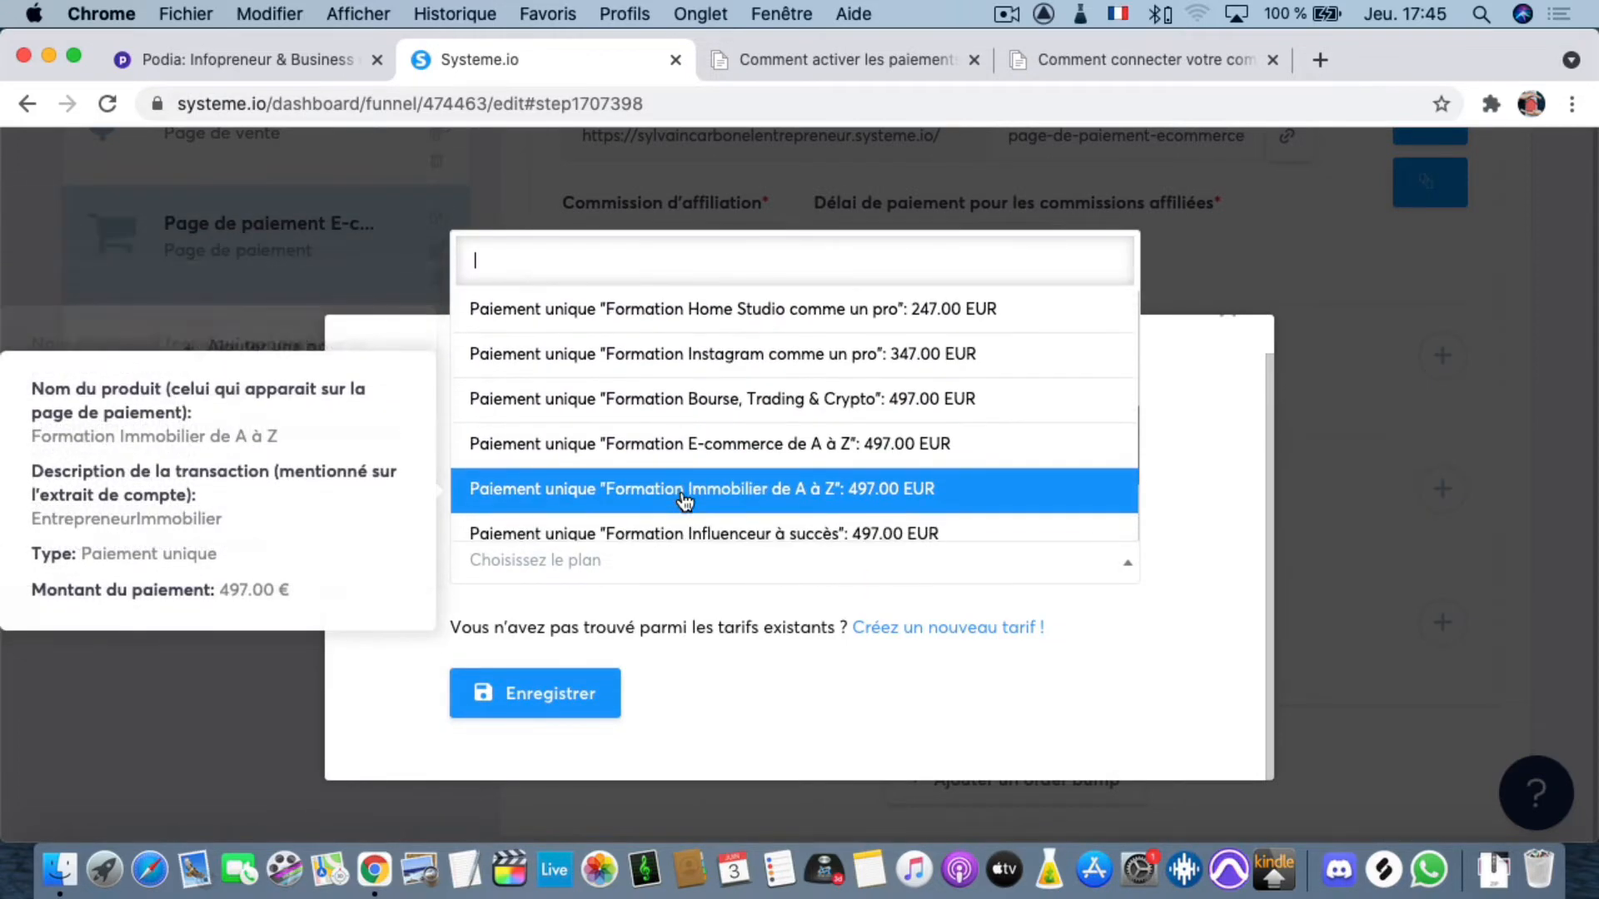
scroll(684, 499, down, 4)
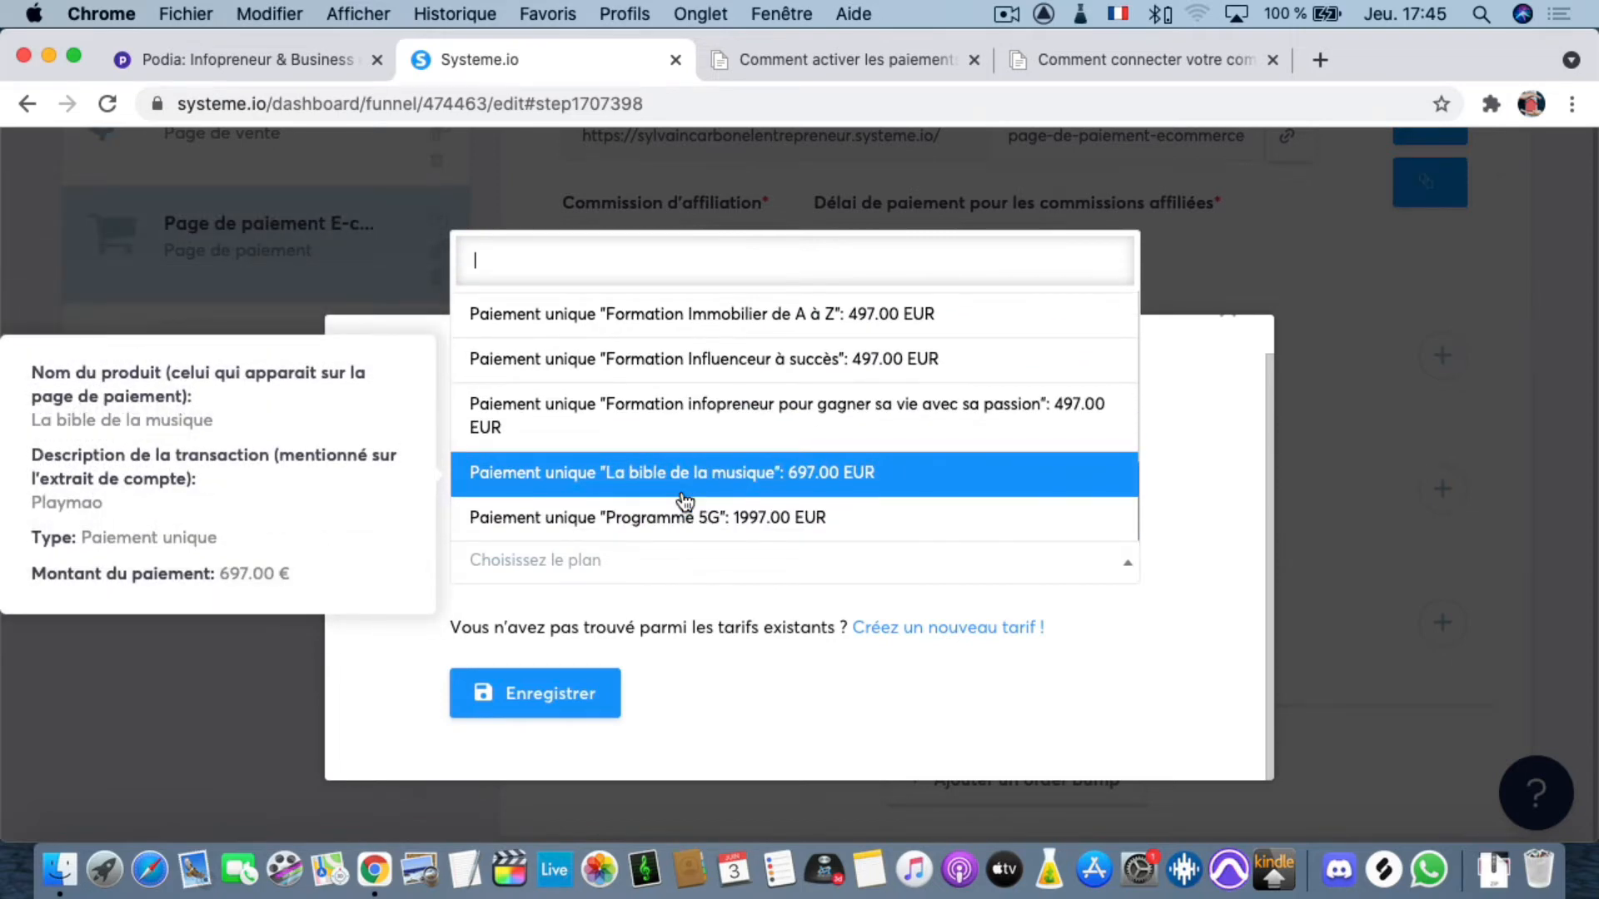
scroll(713, 412, up, 4)
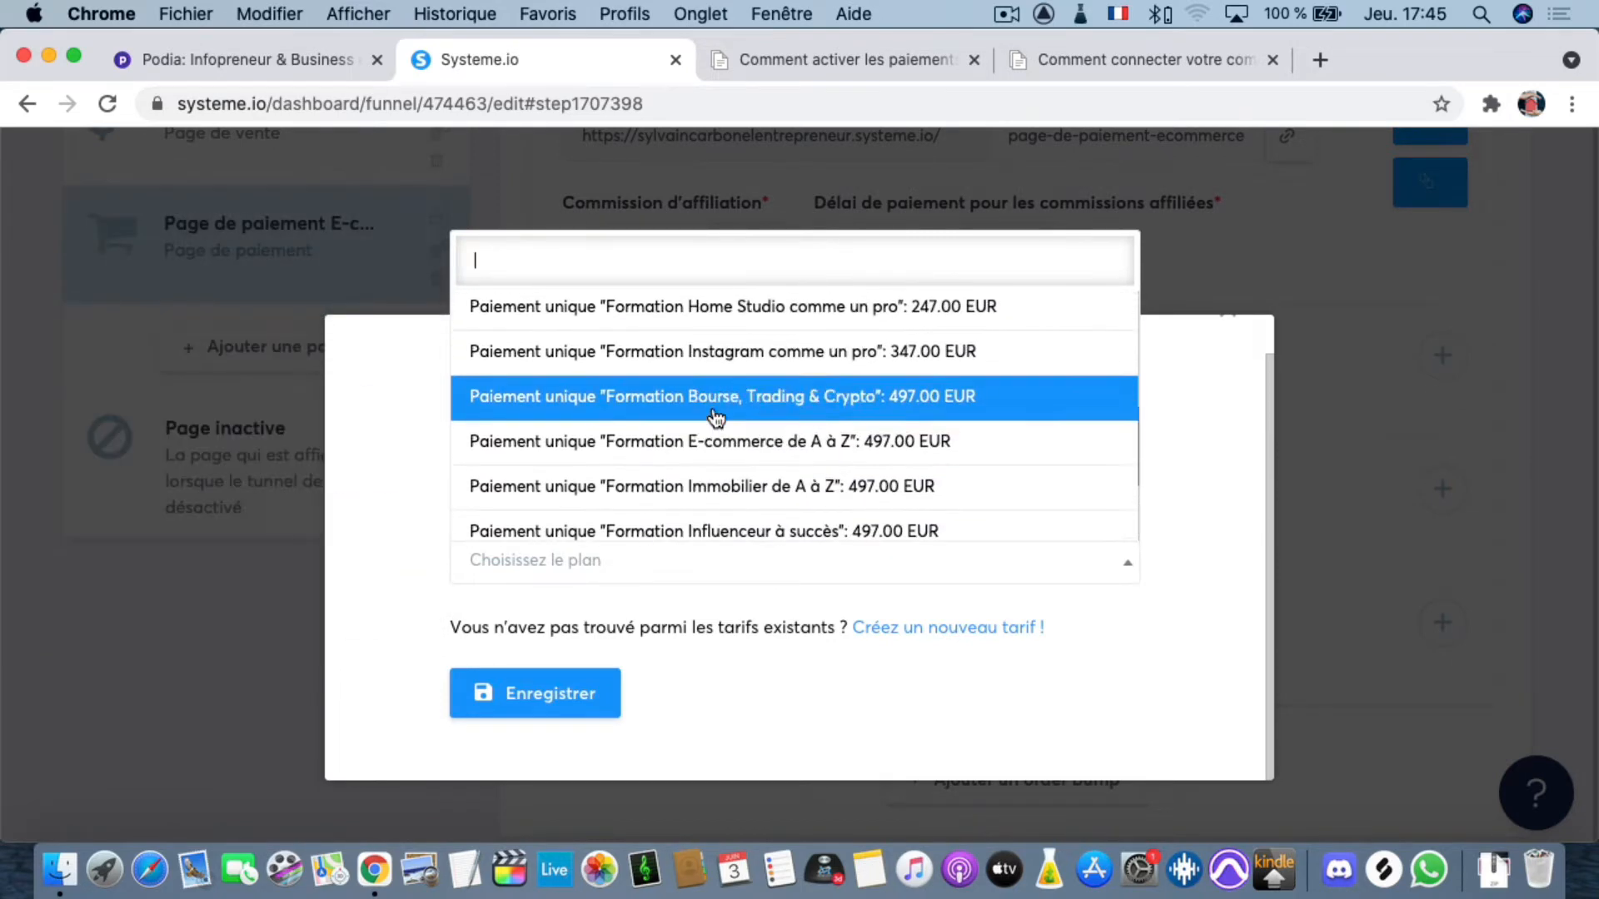
click(847, 443)
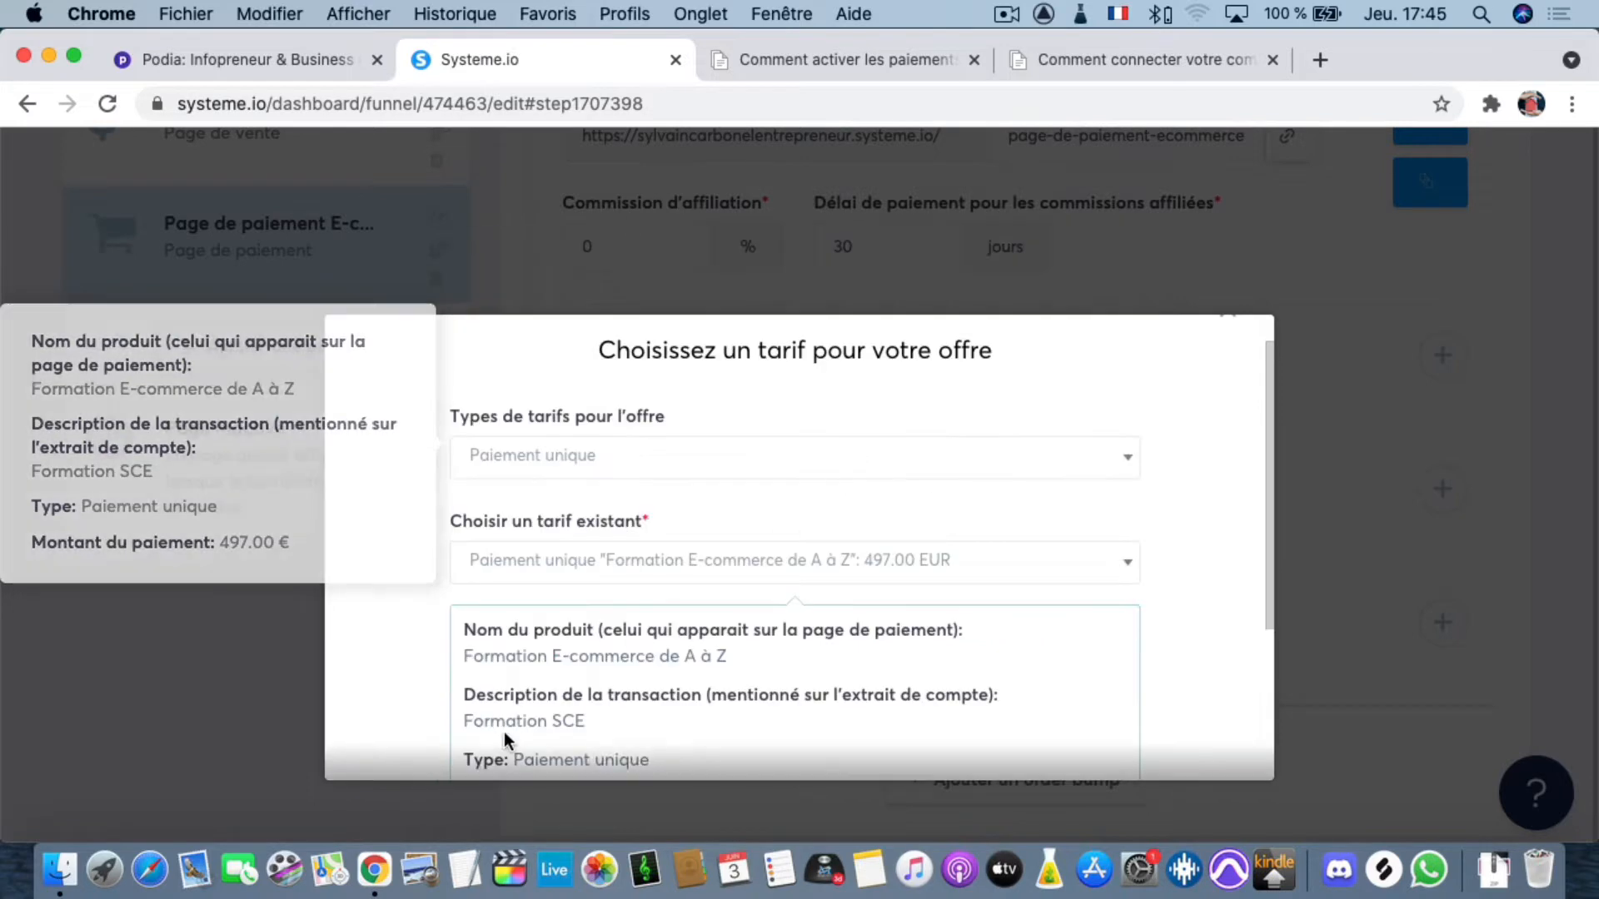
scroll(717, 506, down, 3)
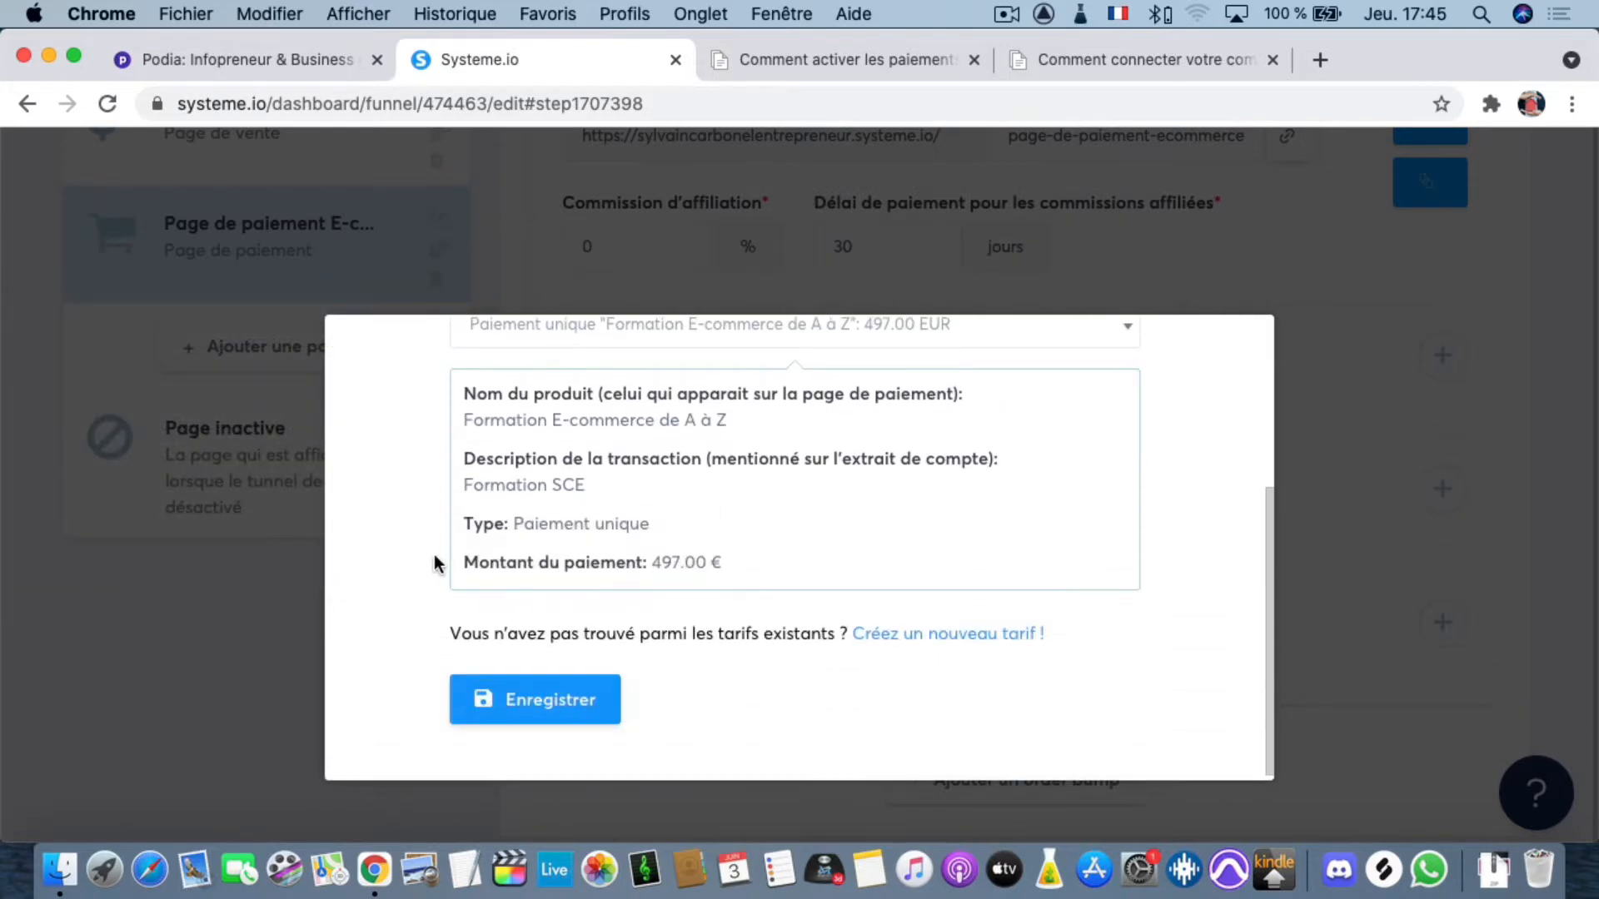
click(550, 703)
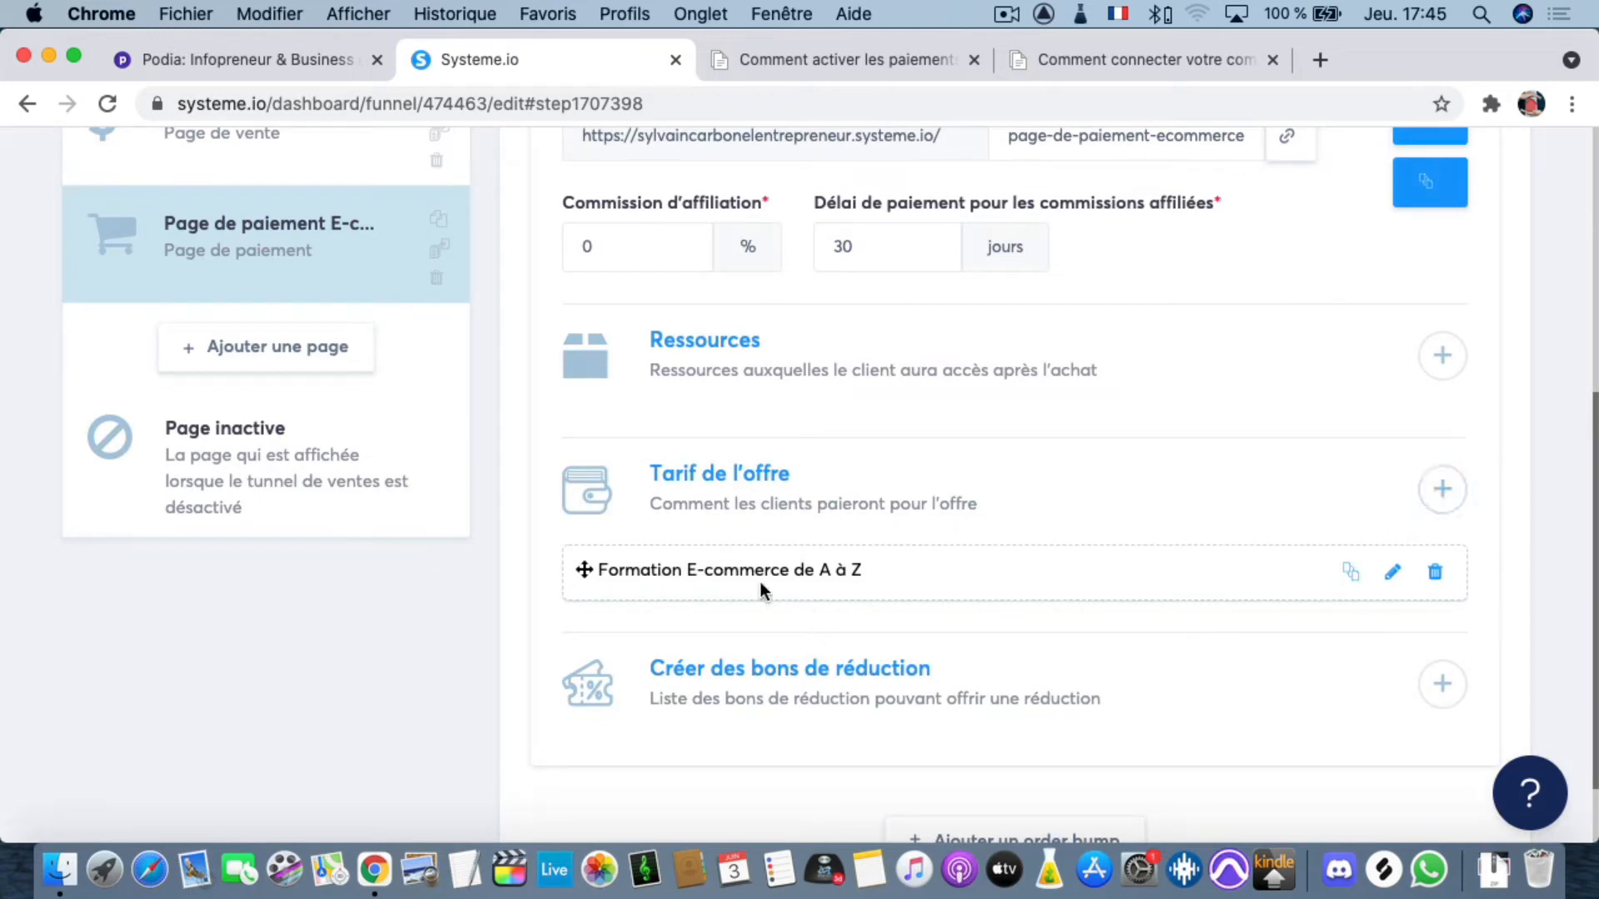
- Check the existing "Paiement unique" plans for another offer price, and open the form for creating a new one
click(1441, 488)
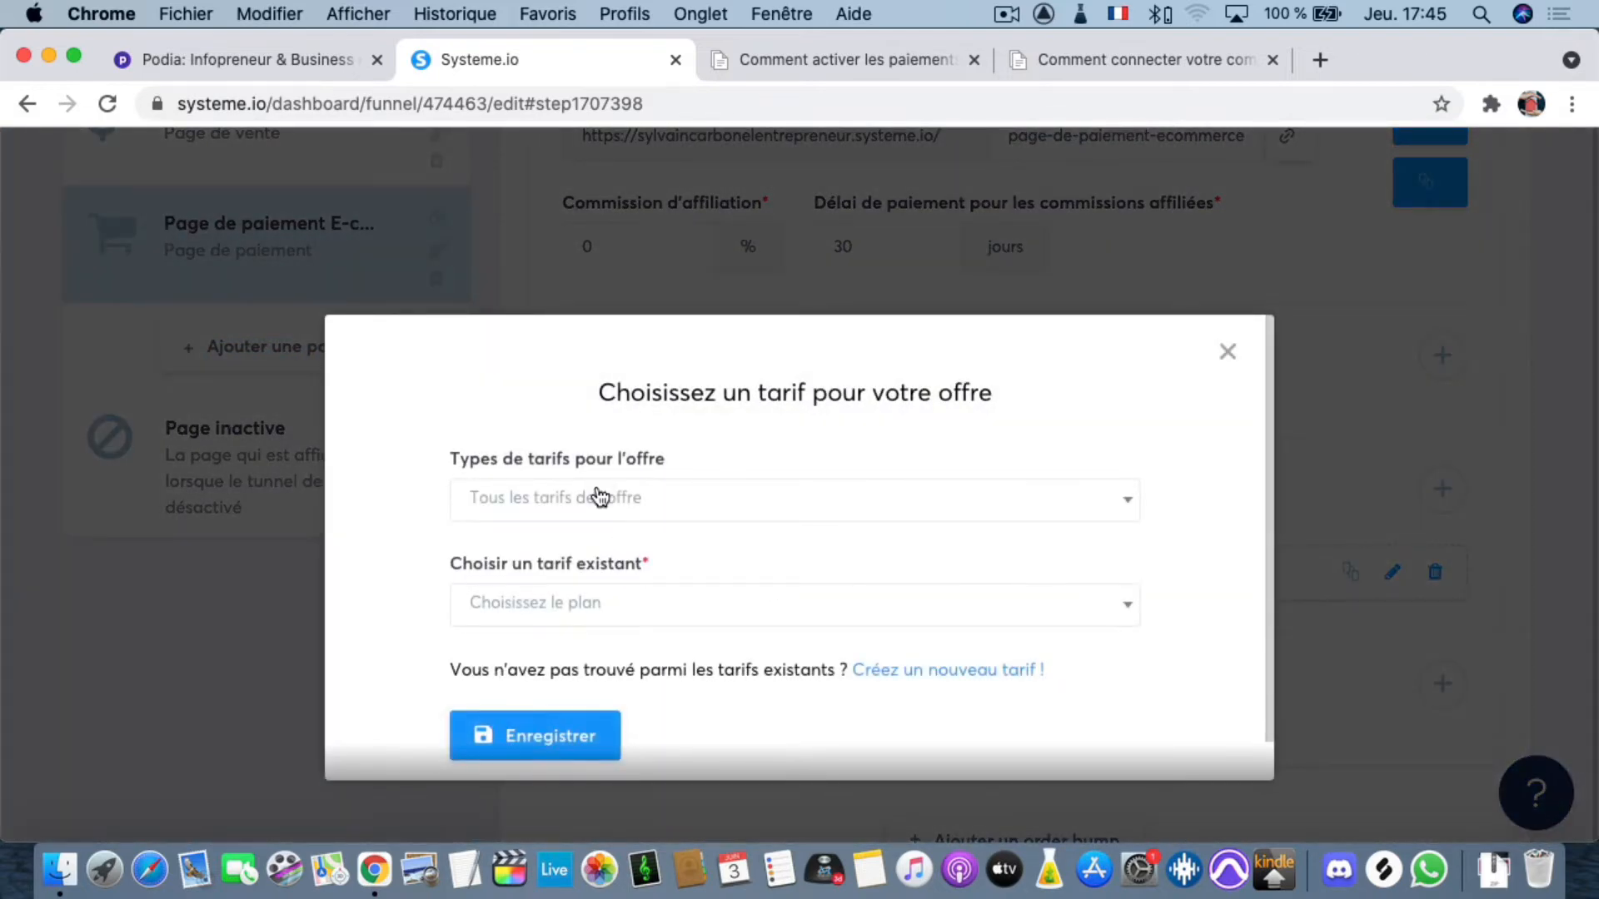
click(599, 497)
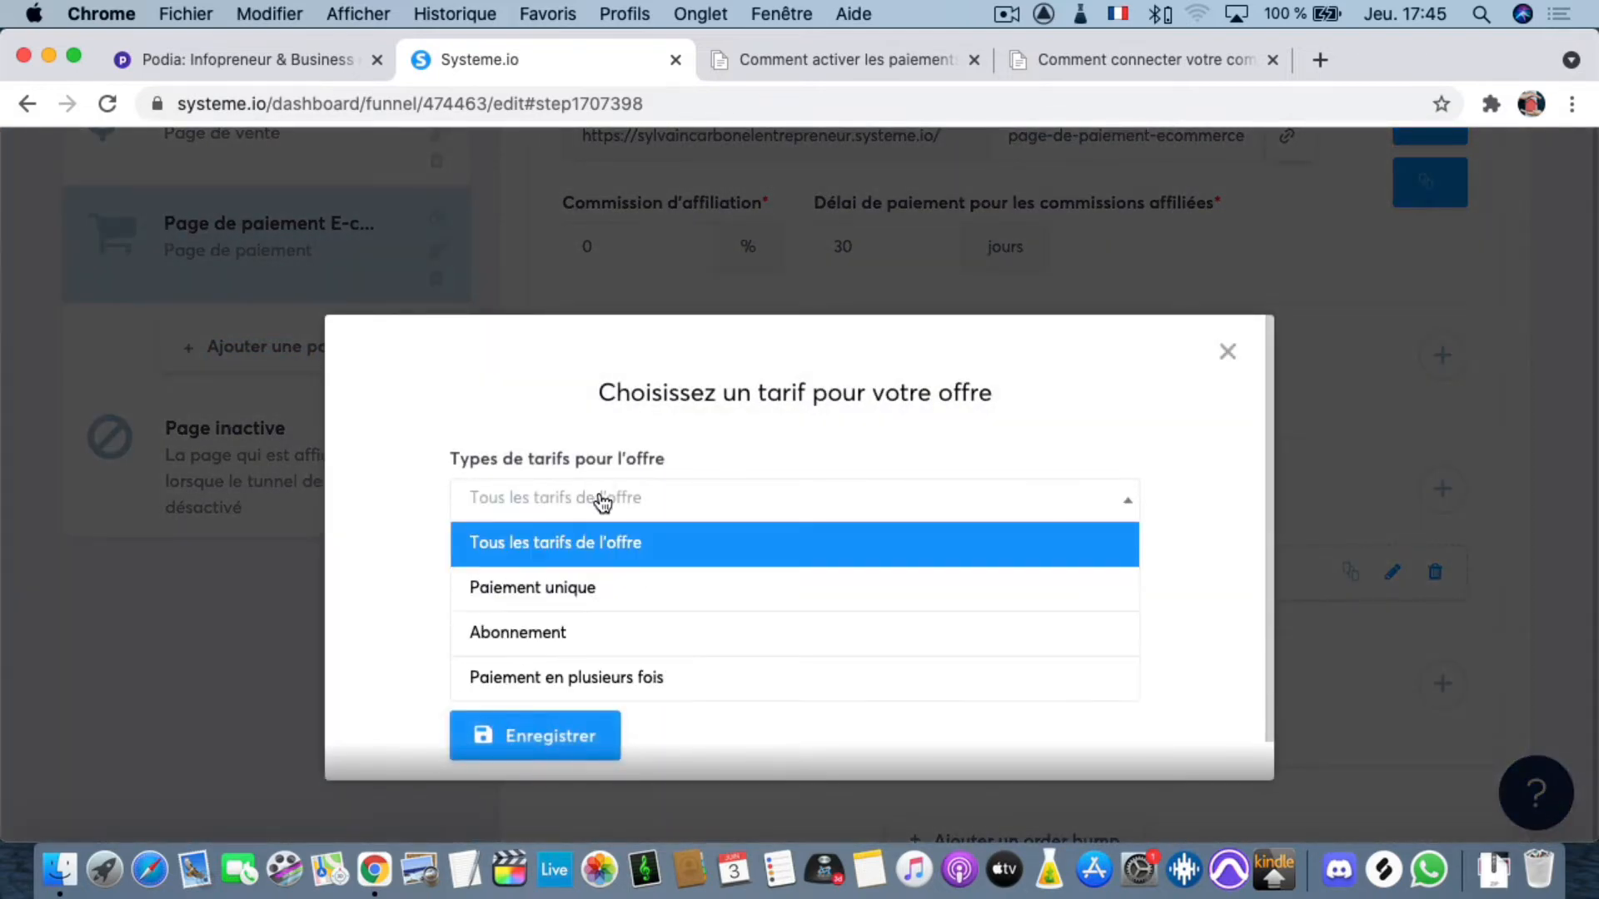
click(566, 593)
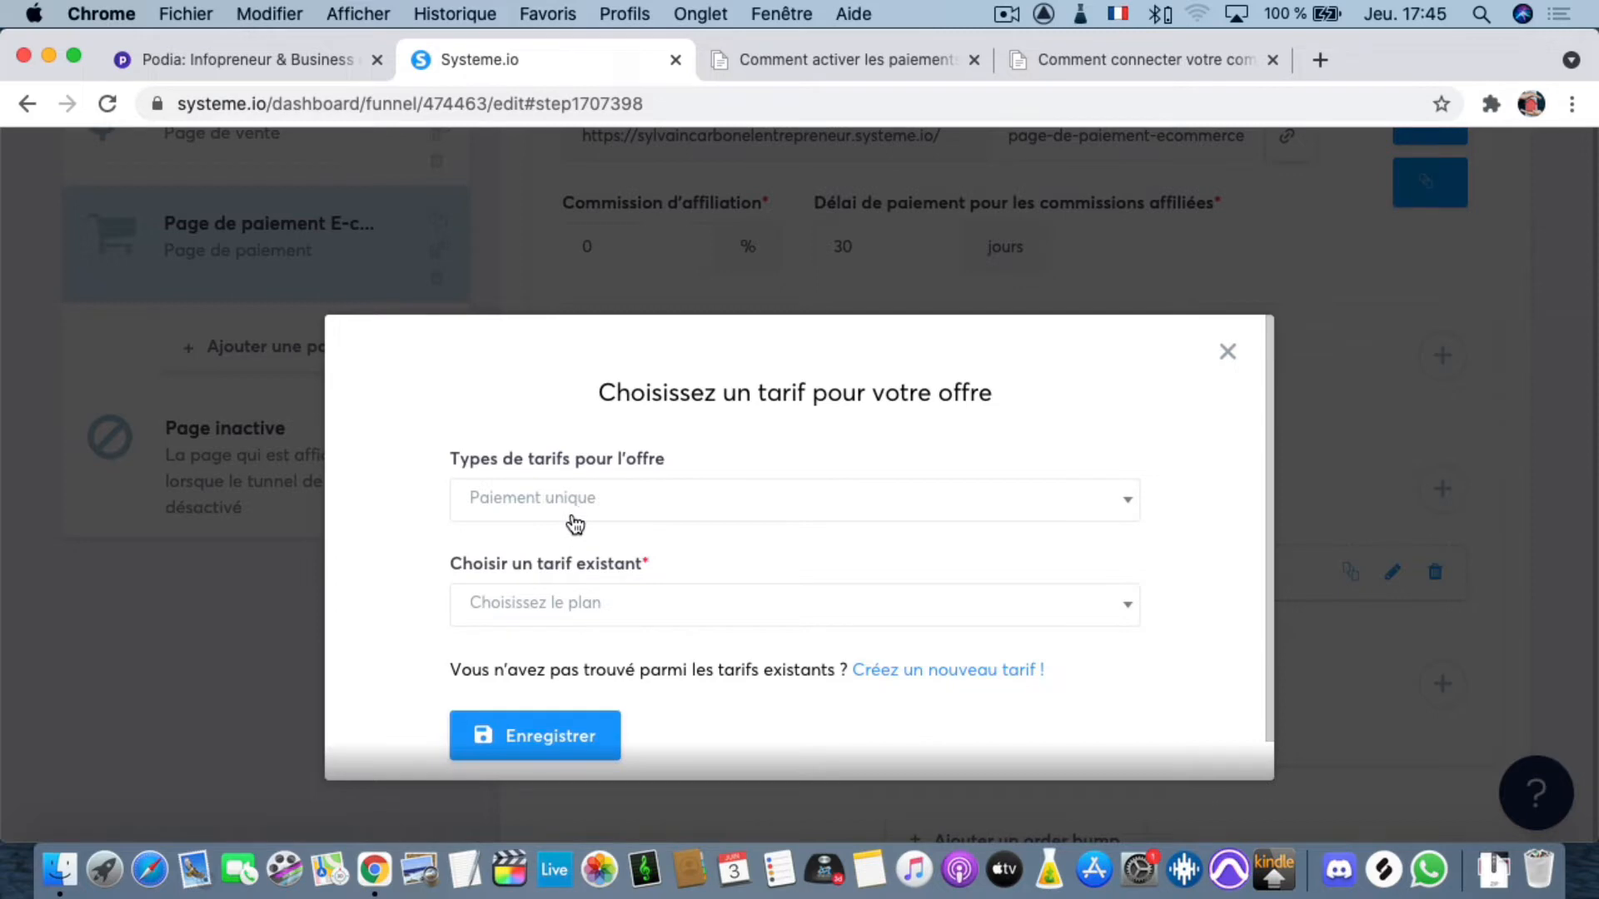
click(594, 602)
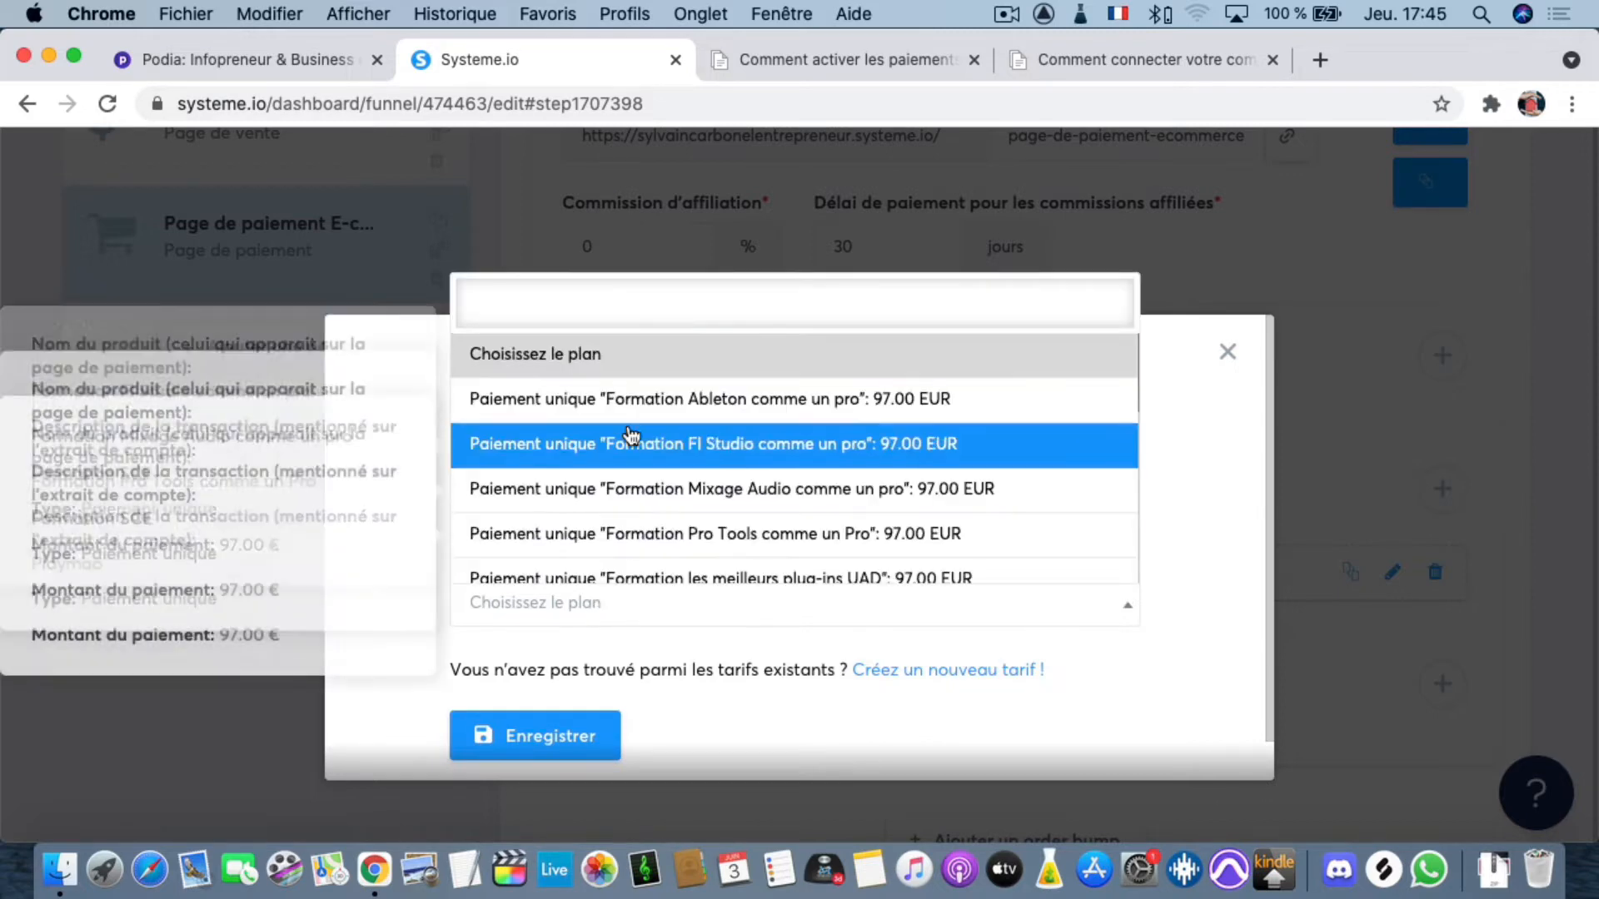
click(635, 605)
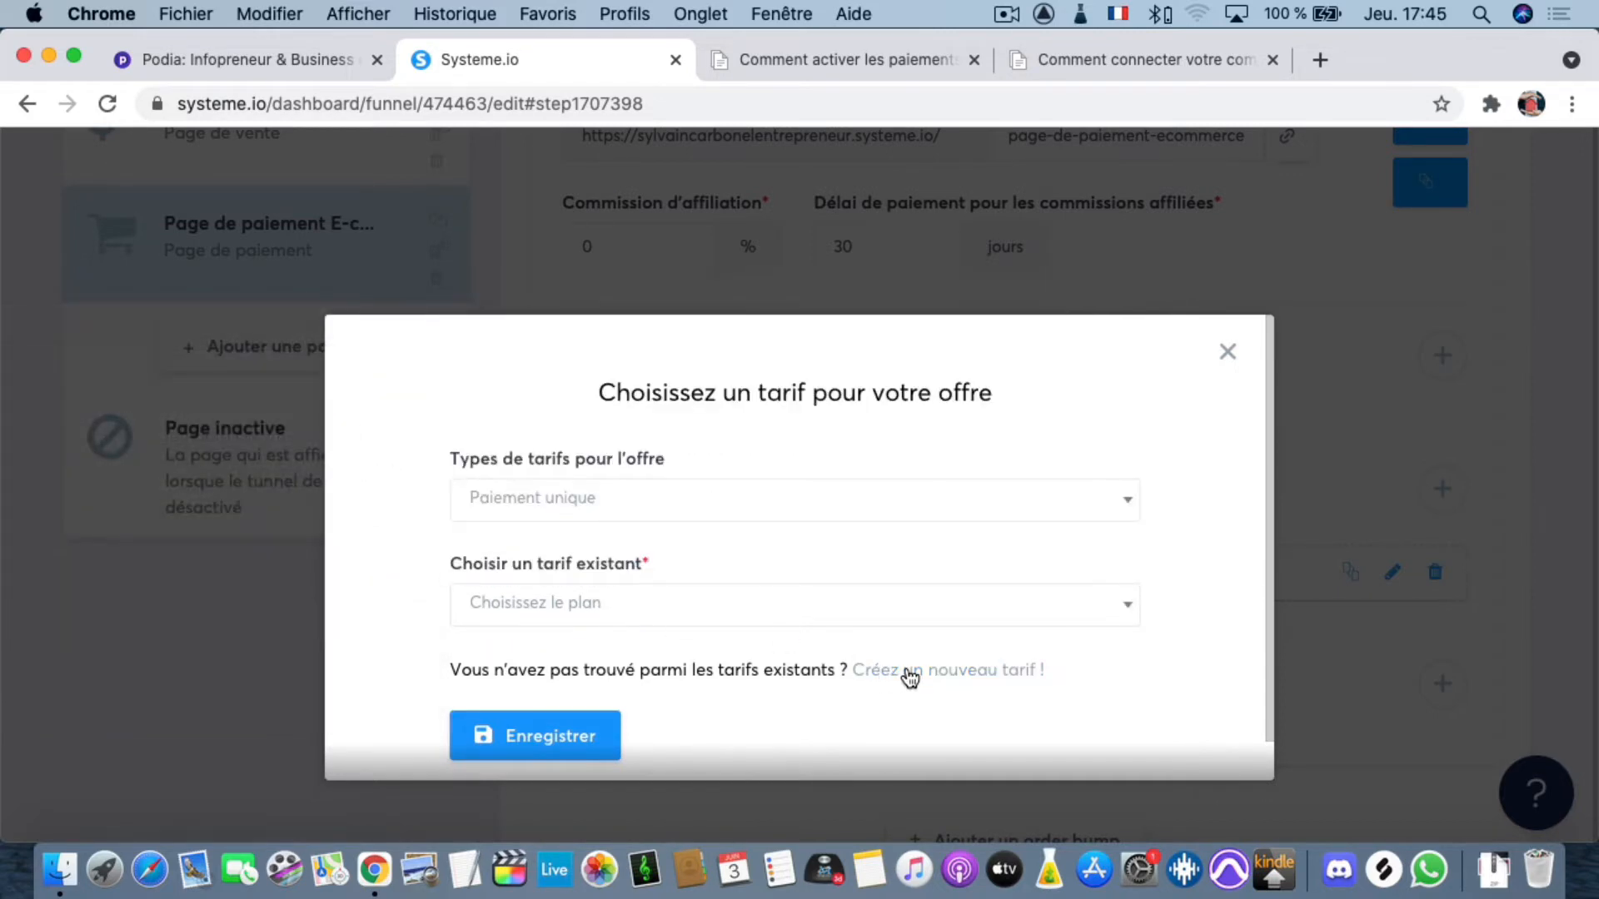
click(933, 671)
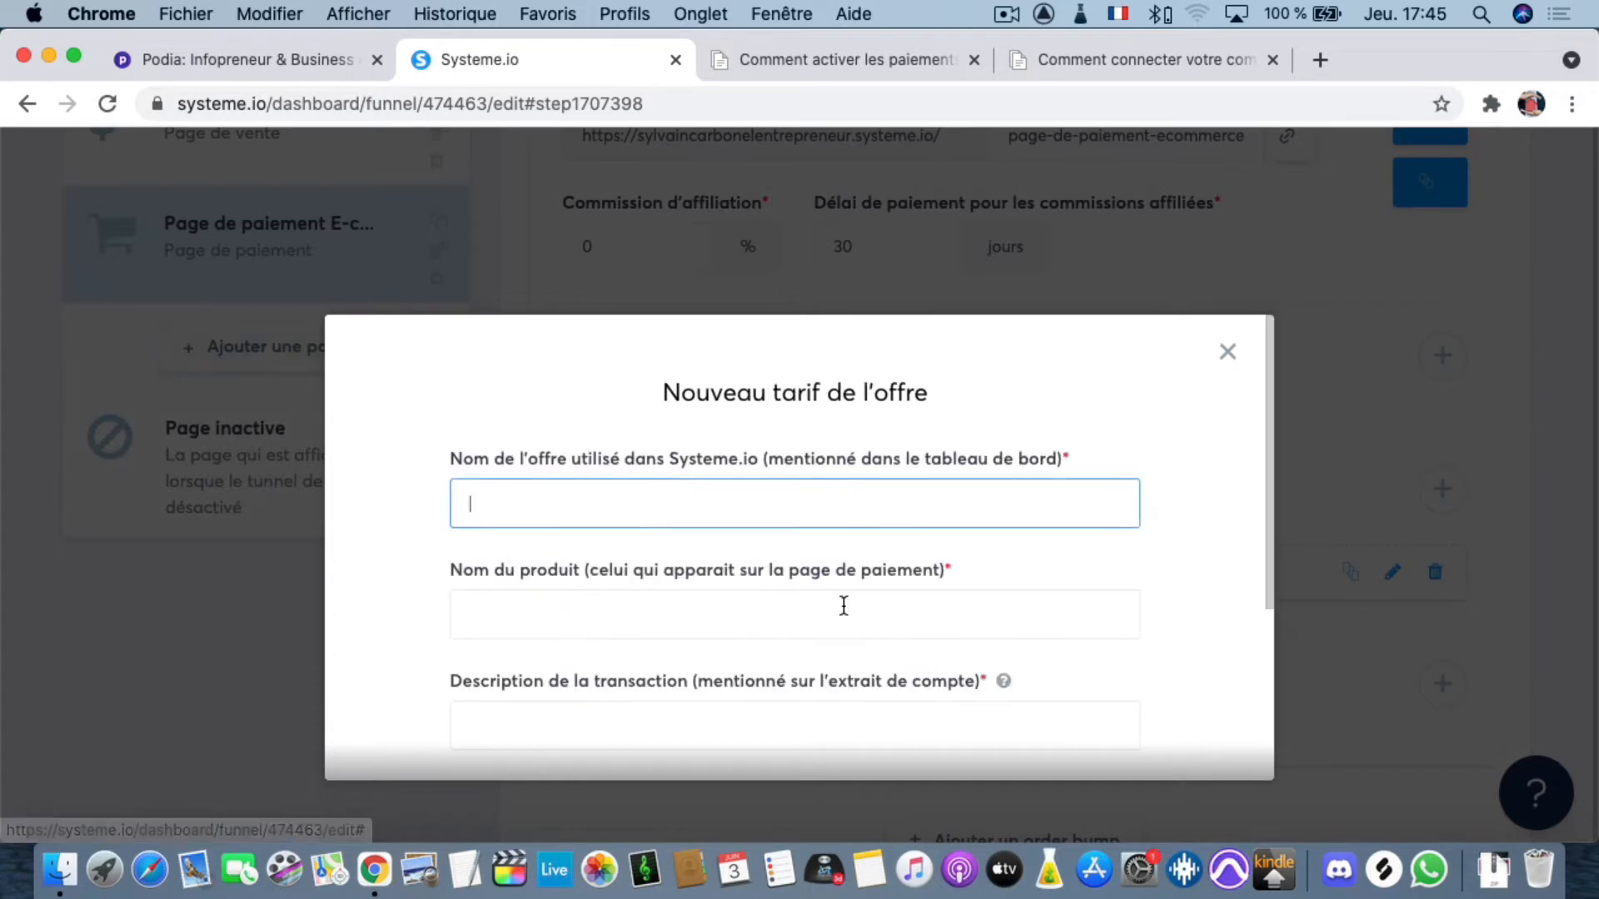
- Enter "Formation E-commerce de A à Z" as the new price's internal offer name
click(629, 501)
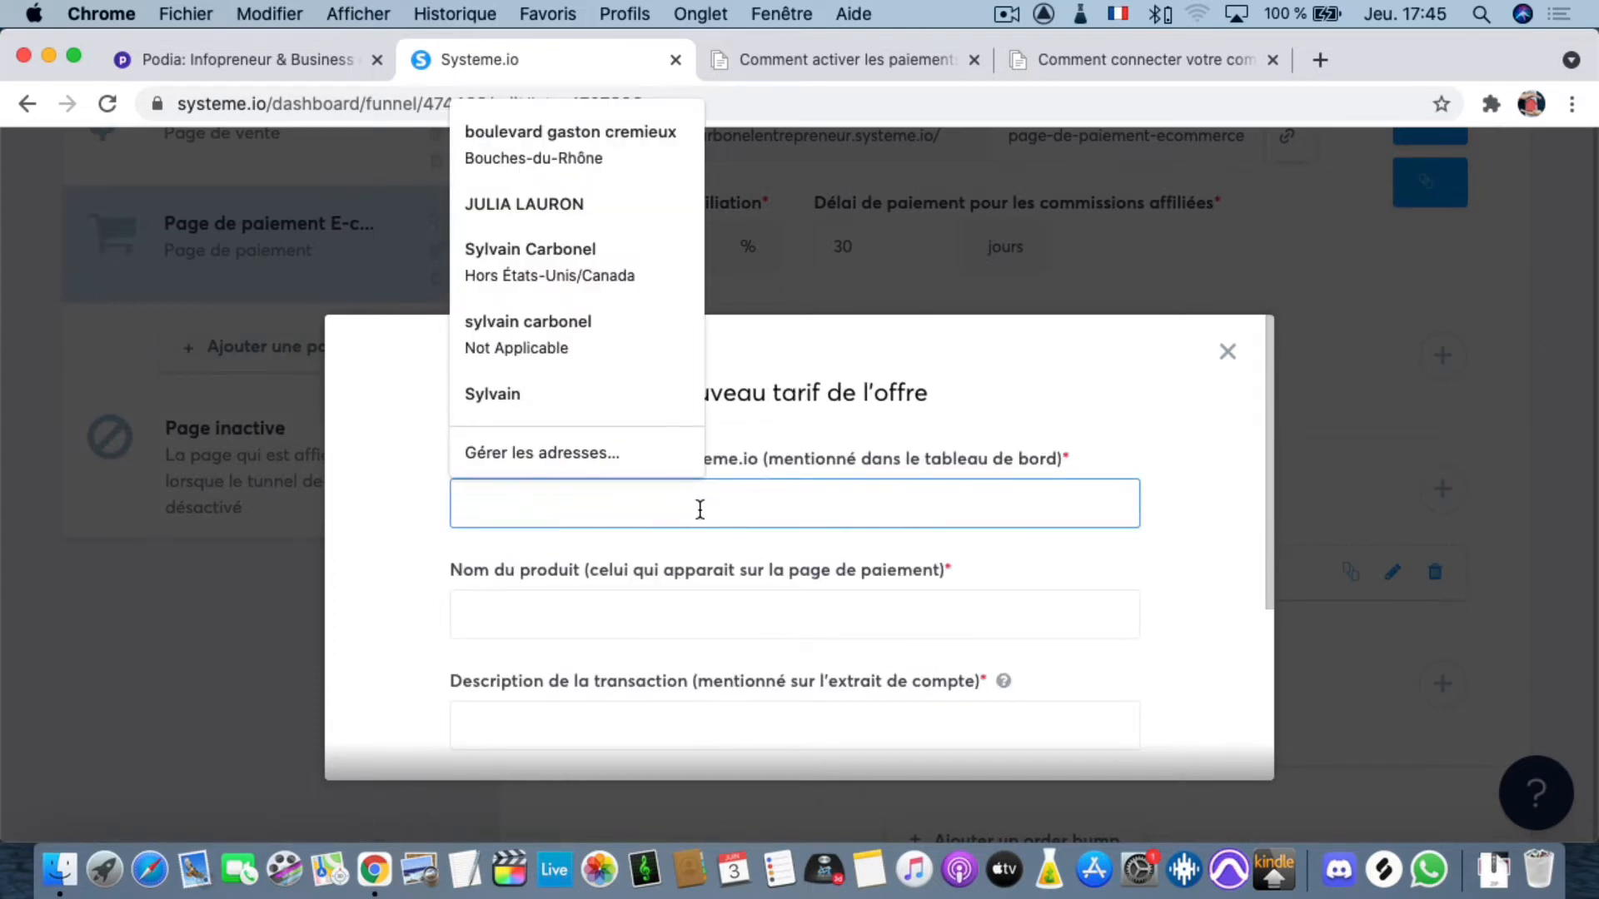
text(Formation )
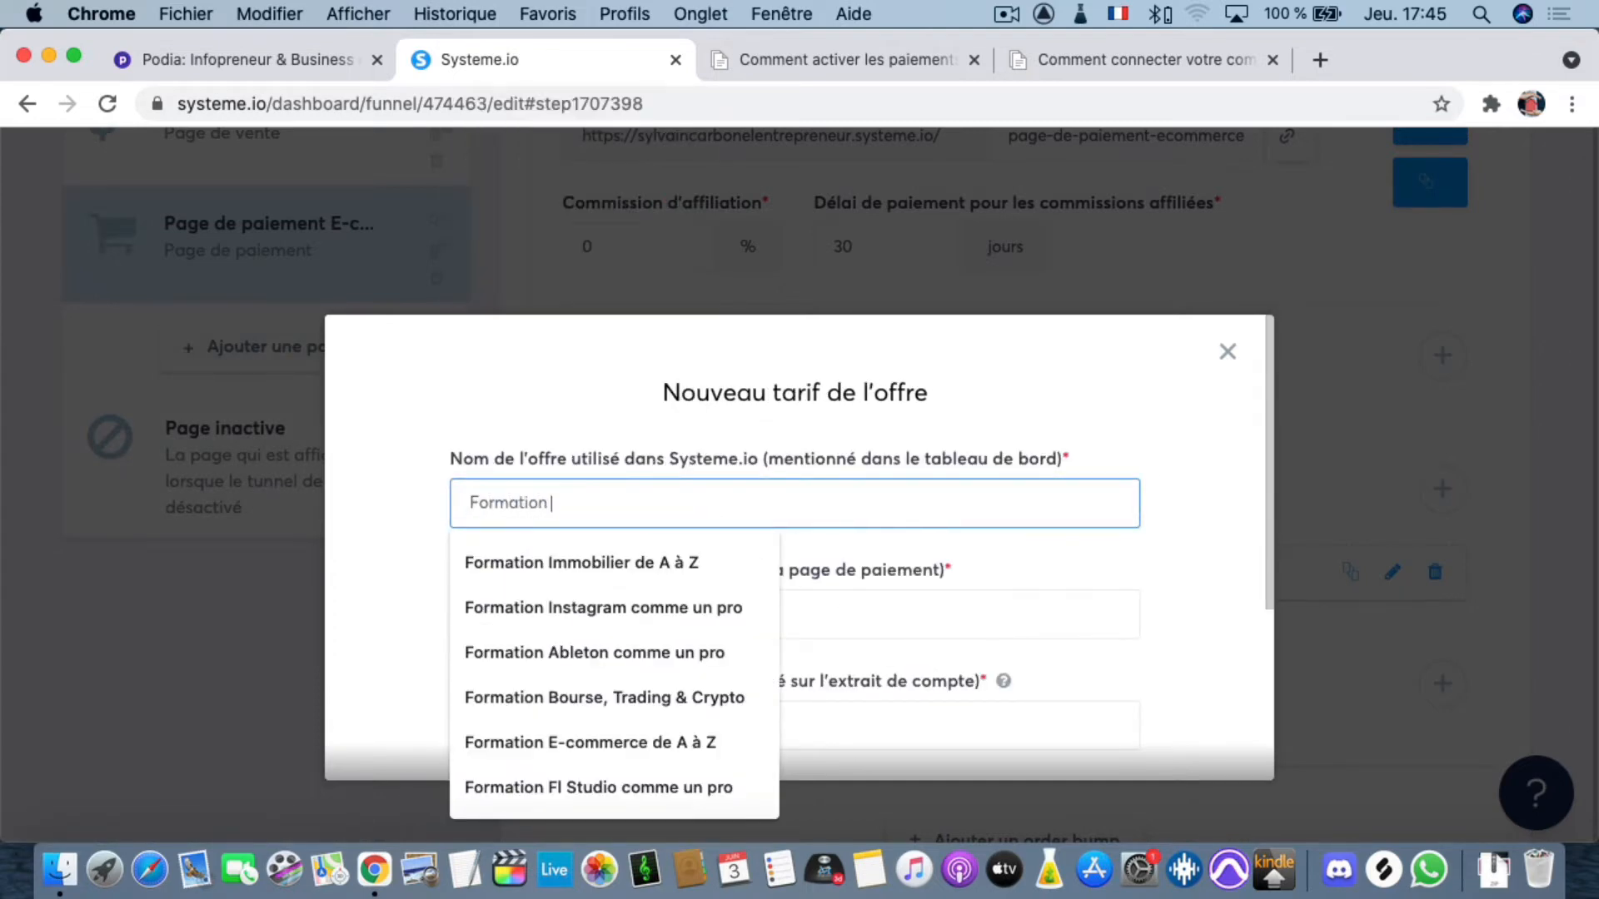
text(E)
click(543, 573)
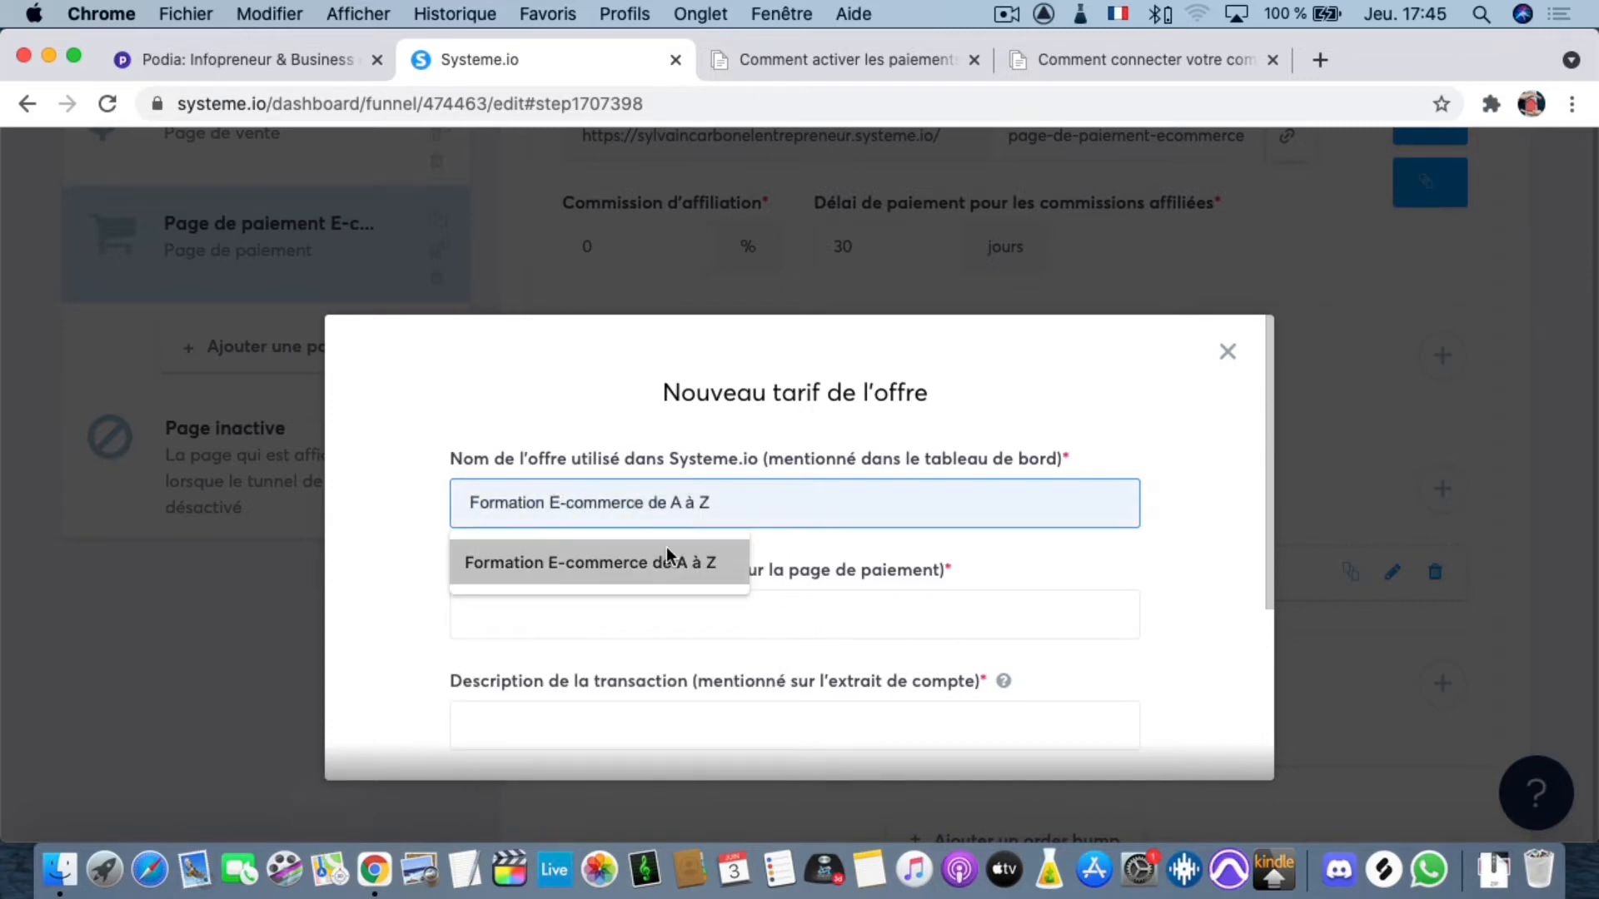
- Reuse the internal offer name "Formation E-commerce de A à Z" as the product name shown on the payment page
triple_click(673, 503)
key(super+c)
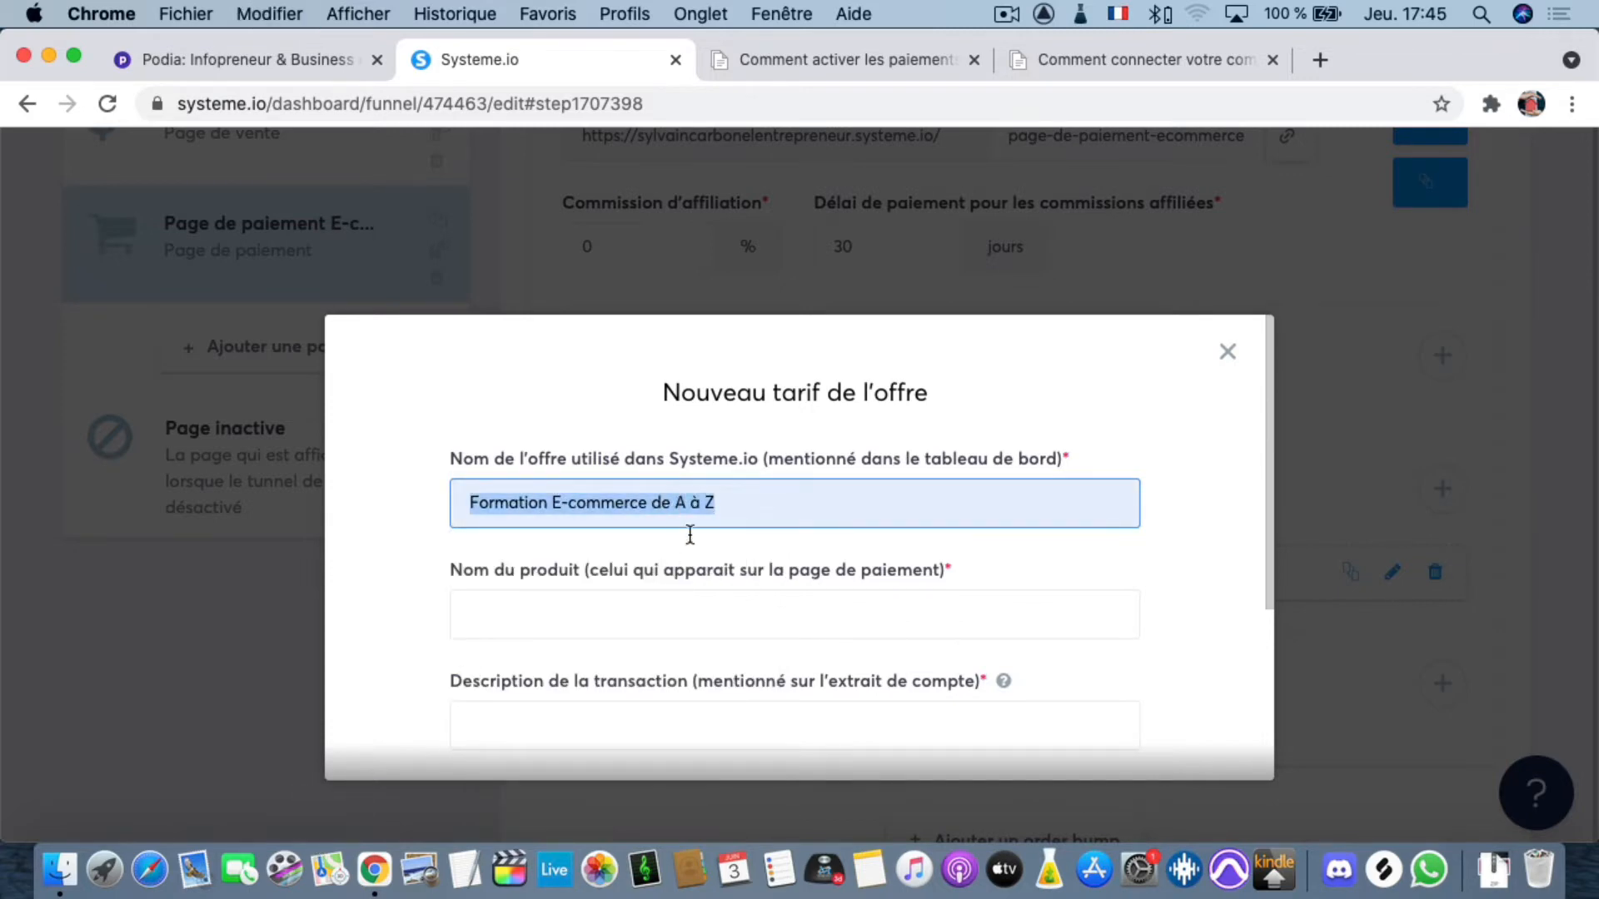
click(675, 627)
key(super+v)
scroll(779, 616, down, 1)
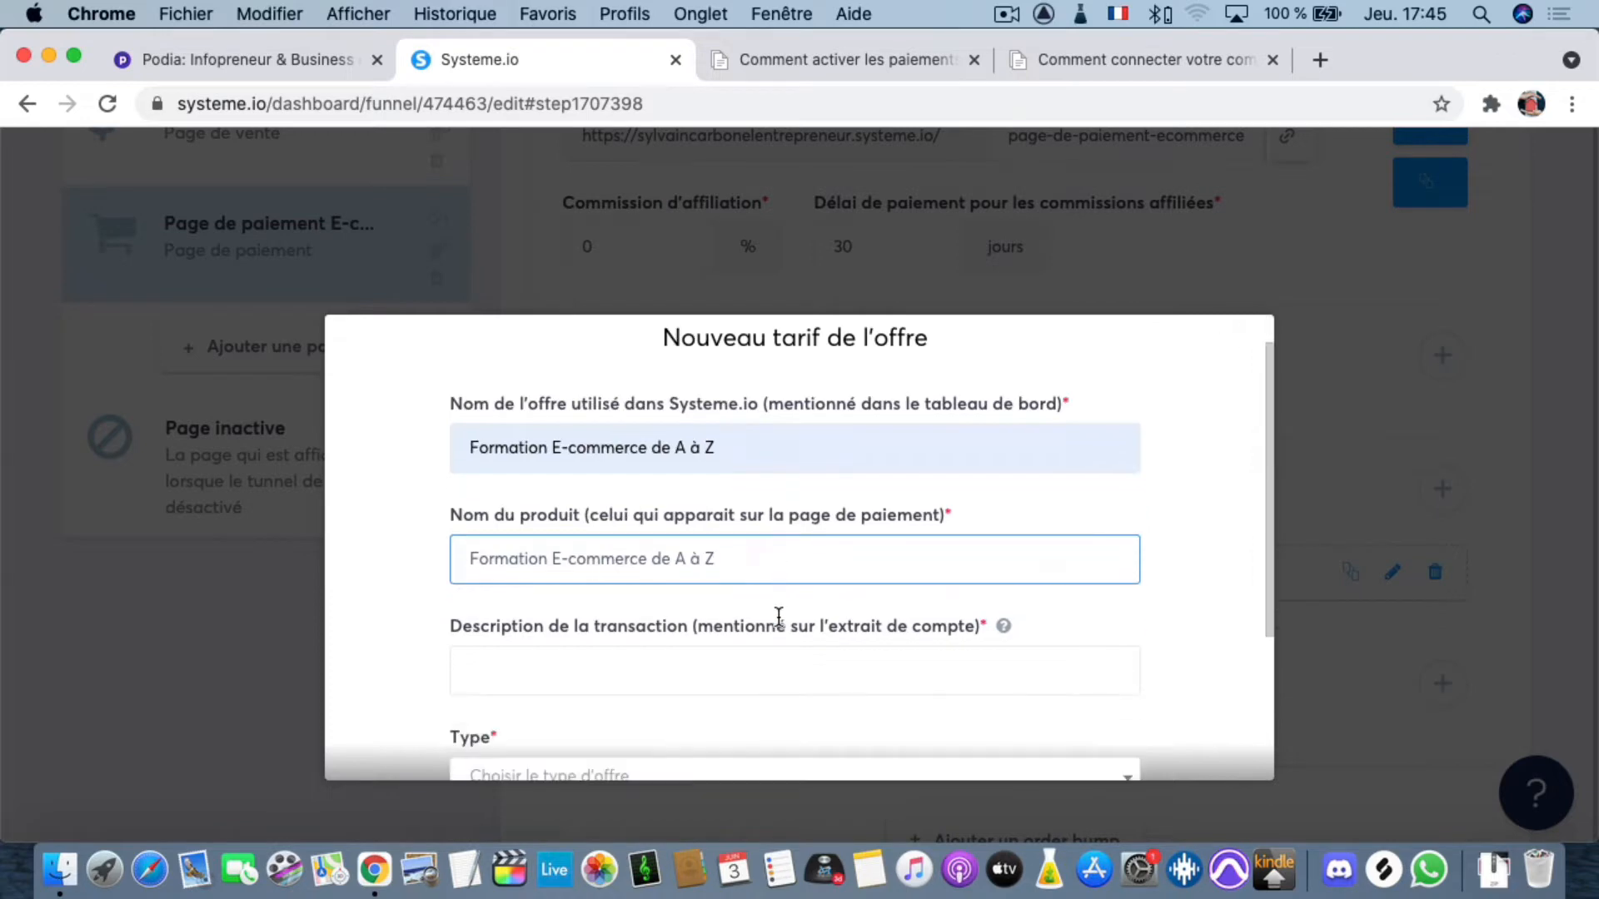
- Enter "Entrepreneur SCE" as the new price's transaction description for the bank statement
scroll(779, 616, down, 1)
click(653, 607)
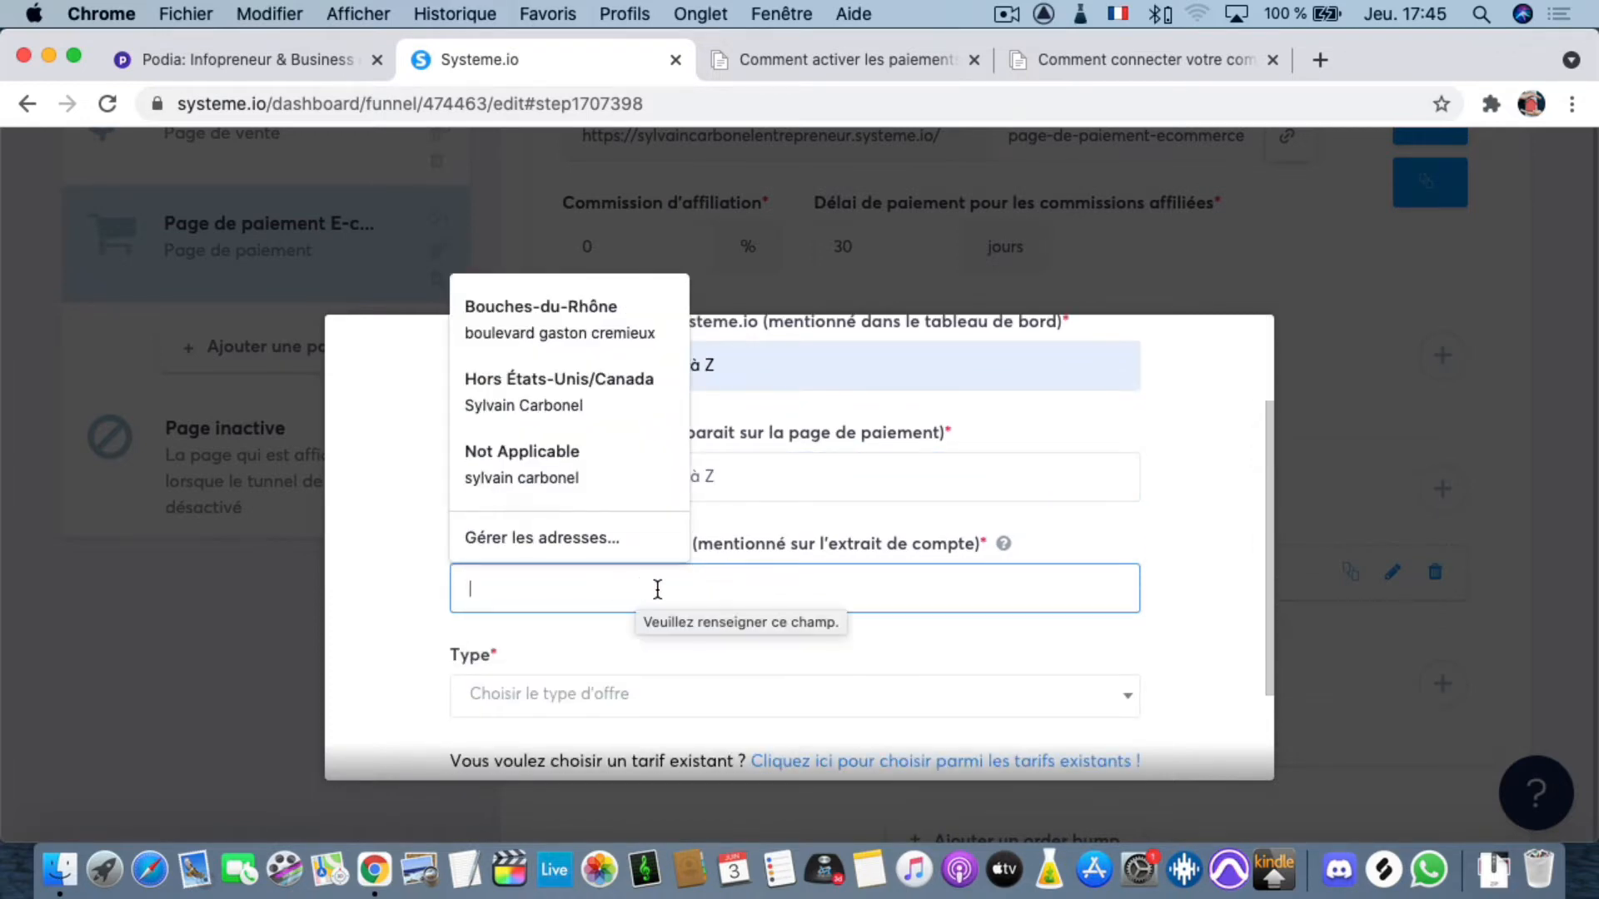
click(819, 511)
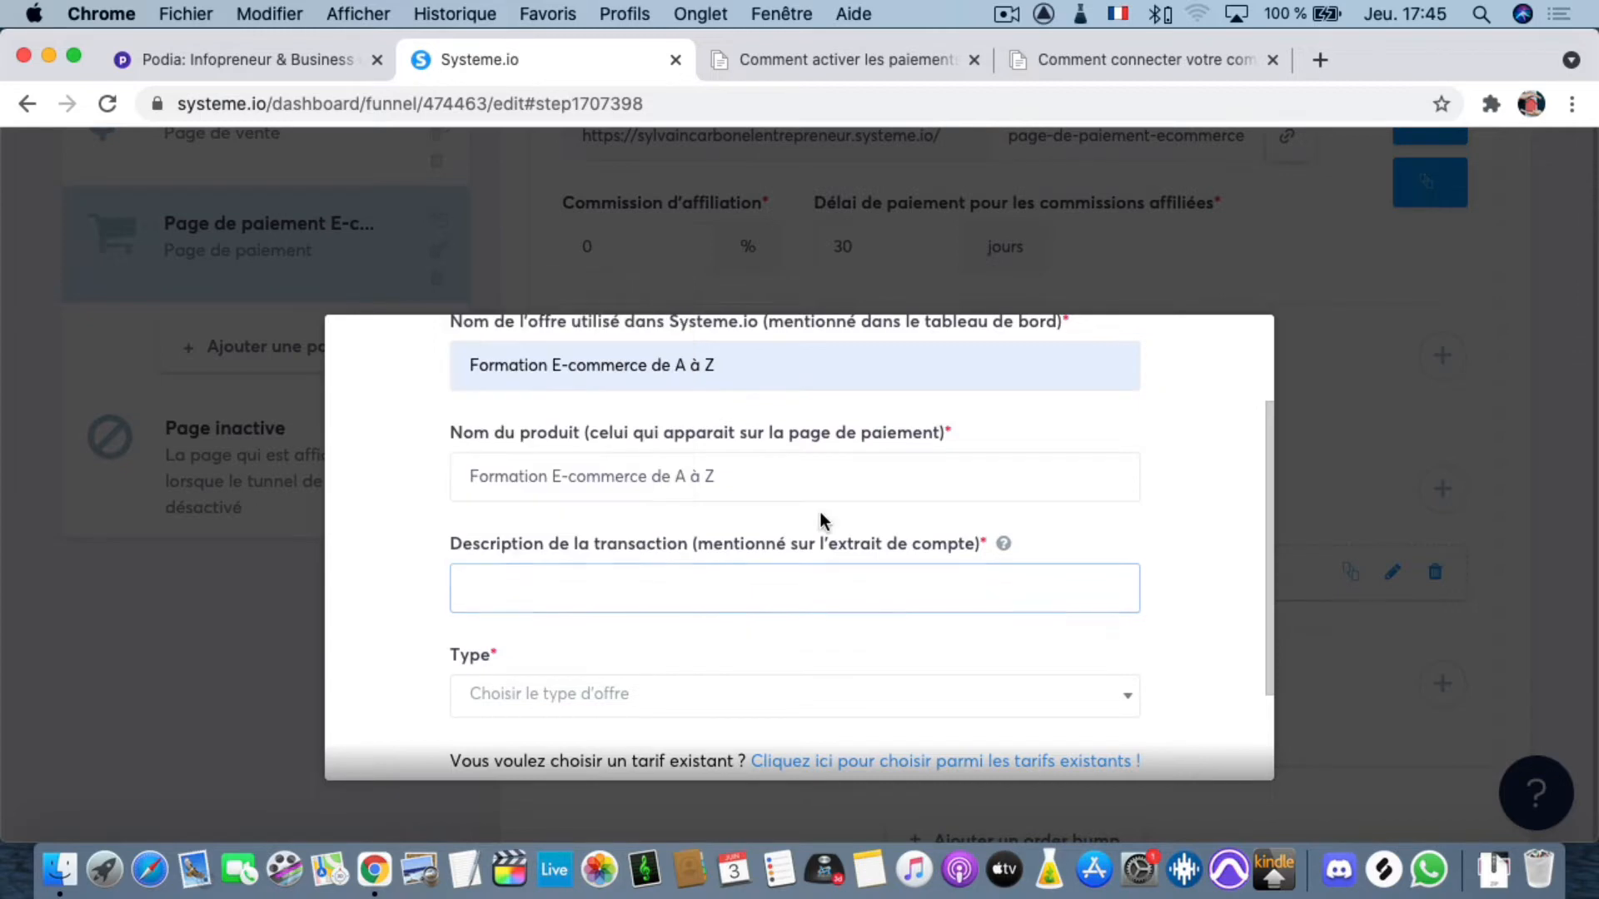
click(776, 583)
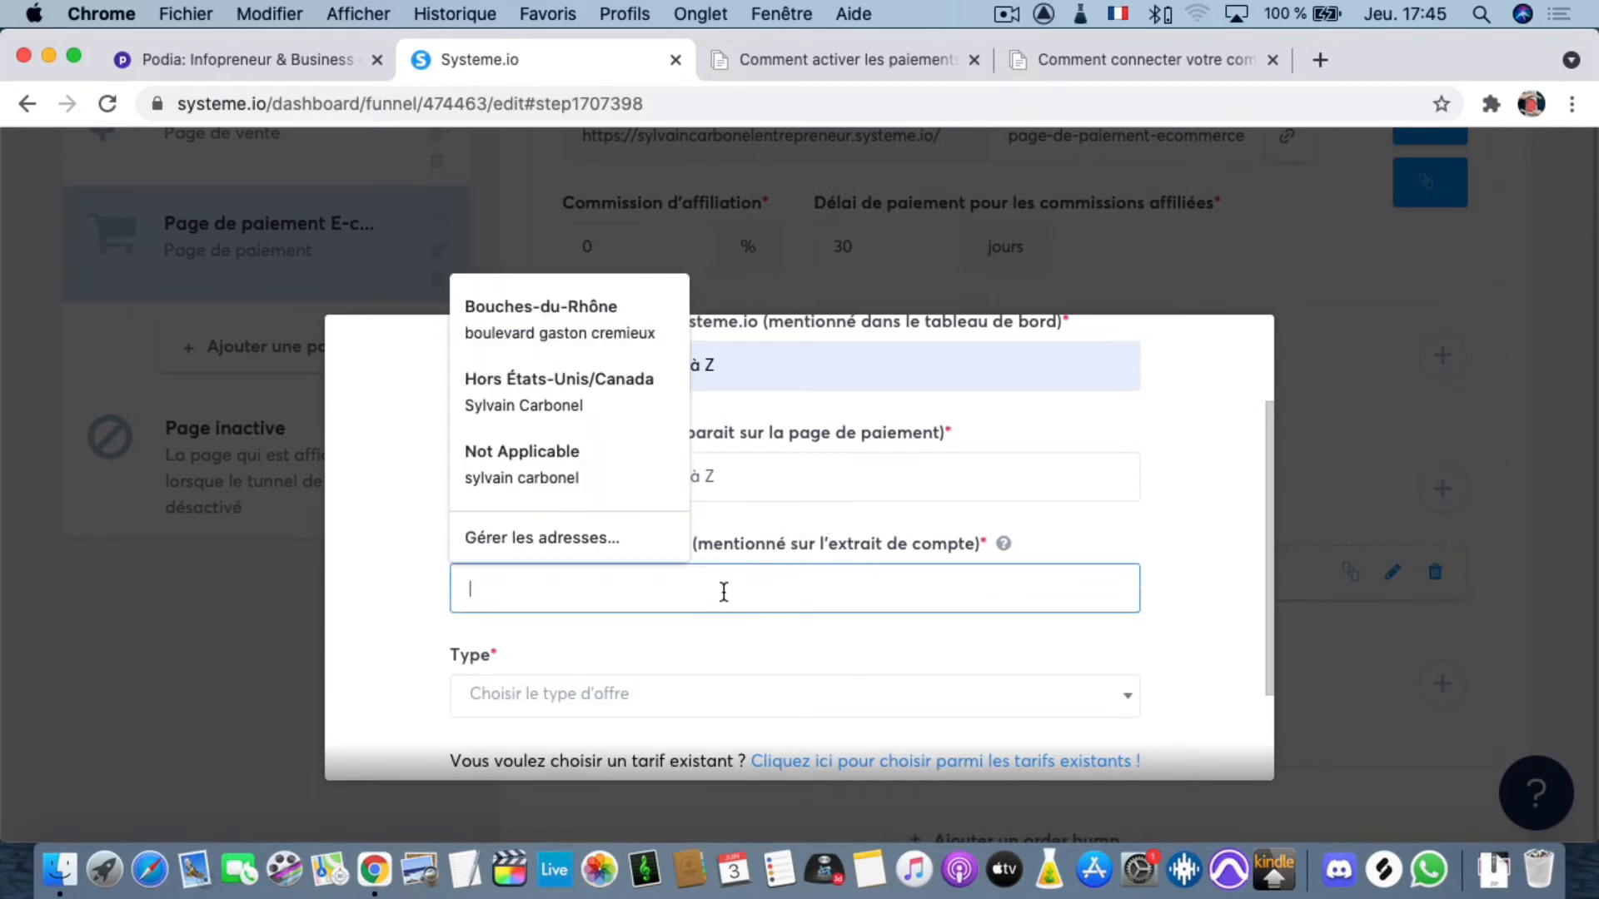
text(Entrepren)
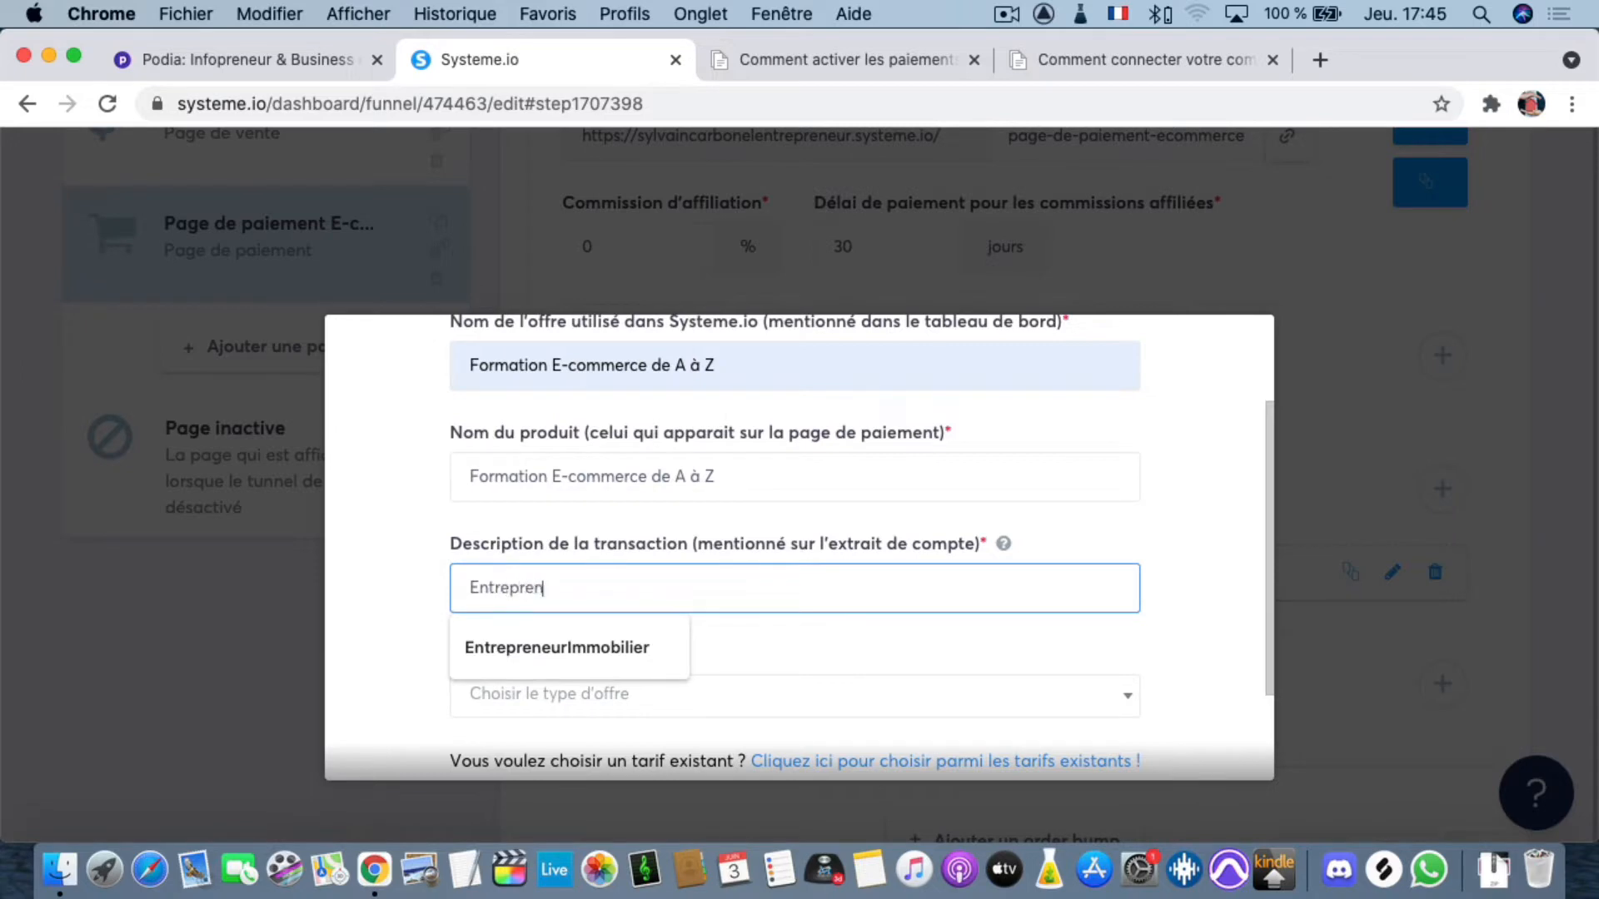
text(eur SCE)
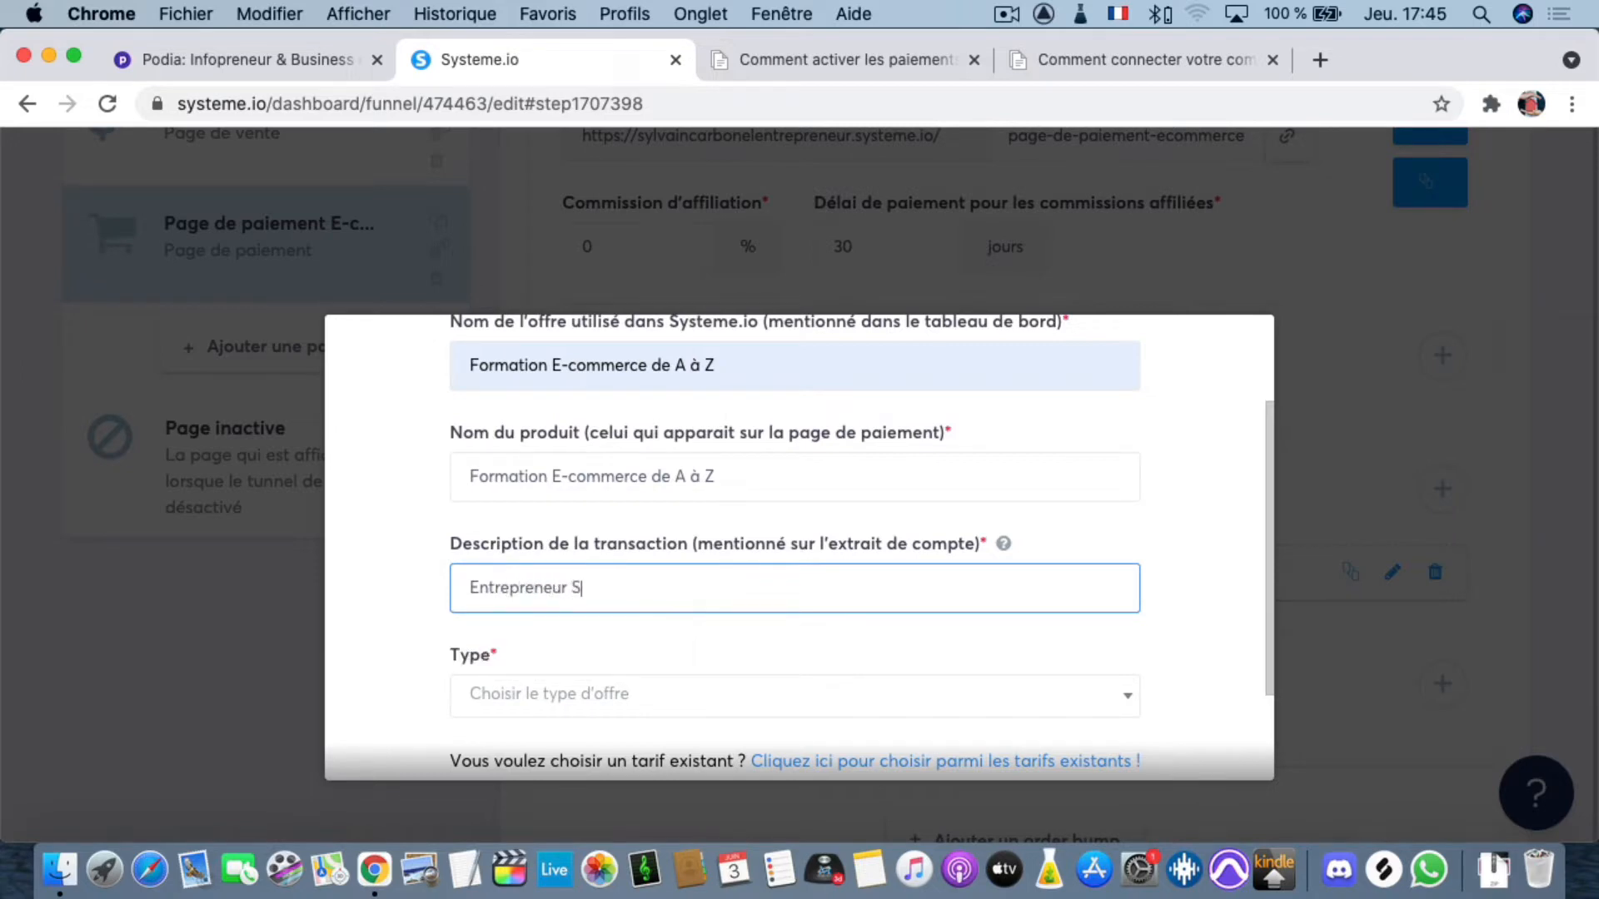
- Set the new price's type to "Paiement unique" with a payment amount of 497 €, and save it
scroll(632, 666, down, 3)
click(614, 587)
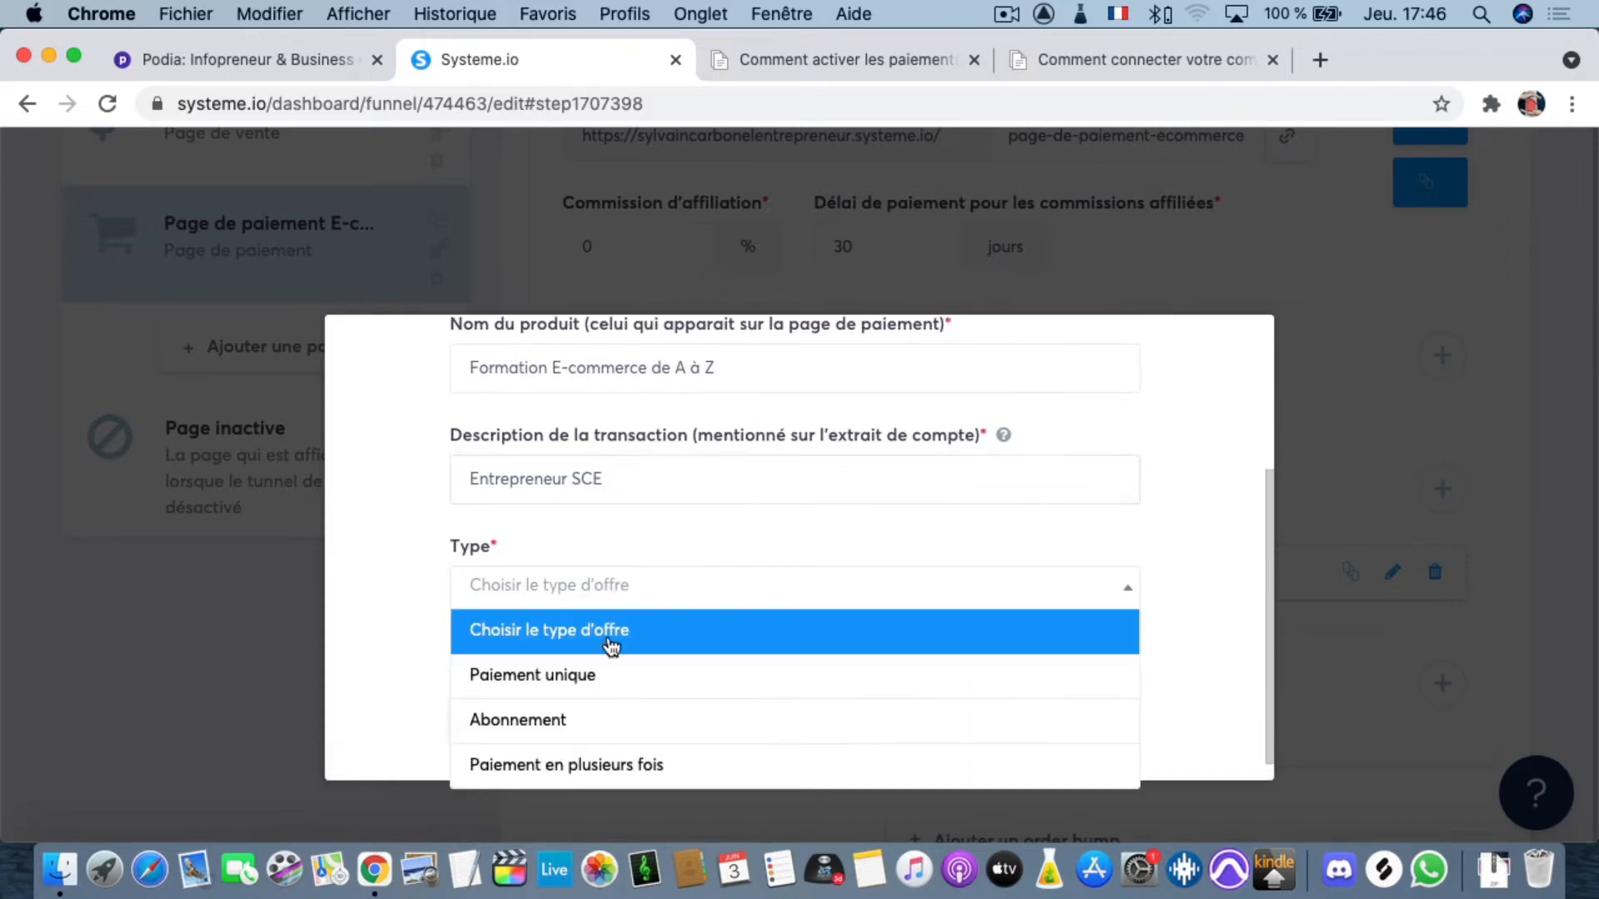
click(599, 677)
click(558, 691)
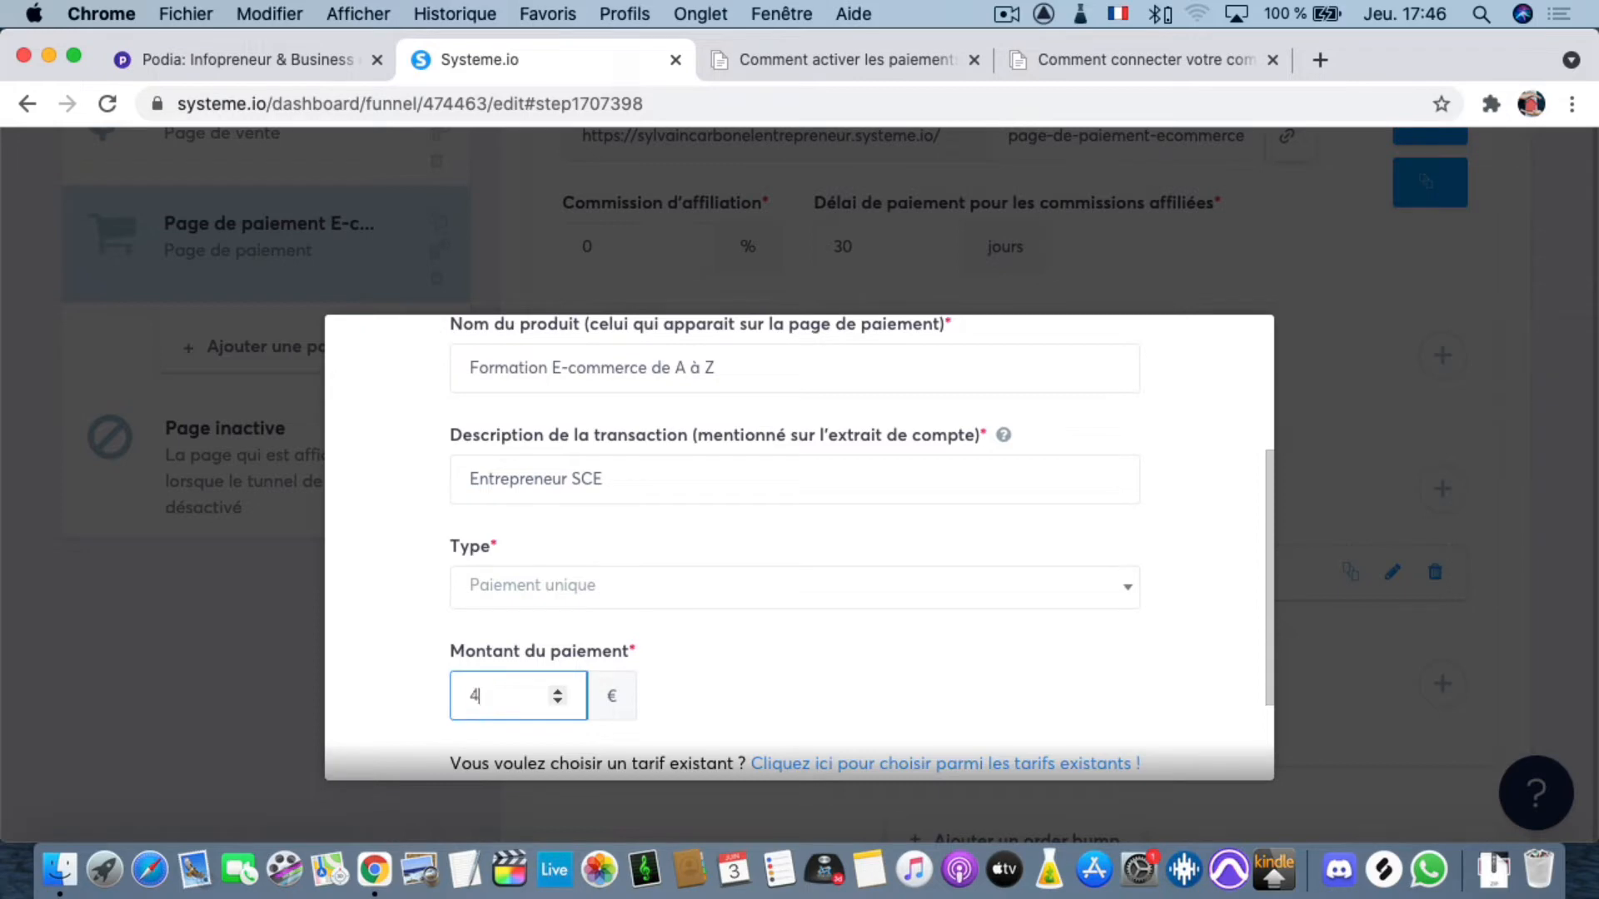
scroll(689, 652, down, 3)
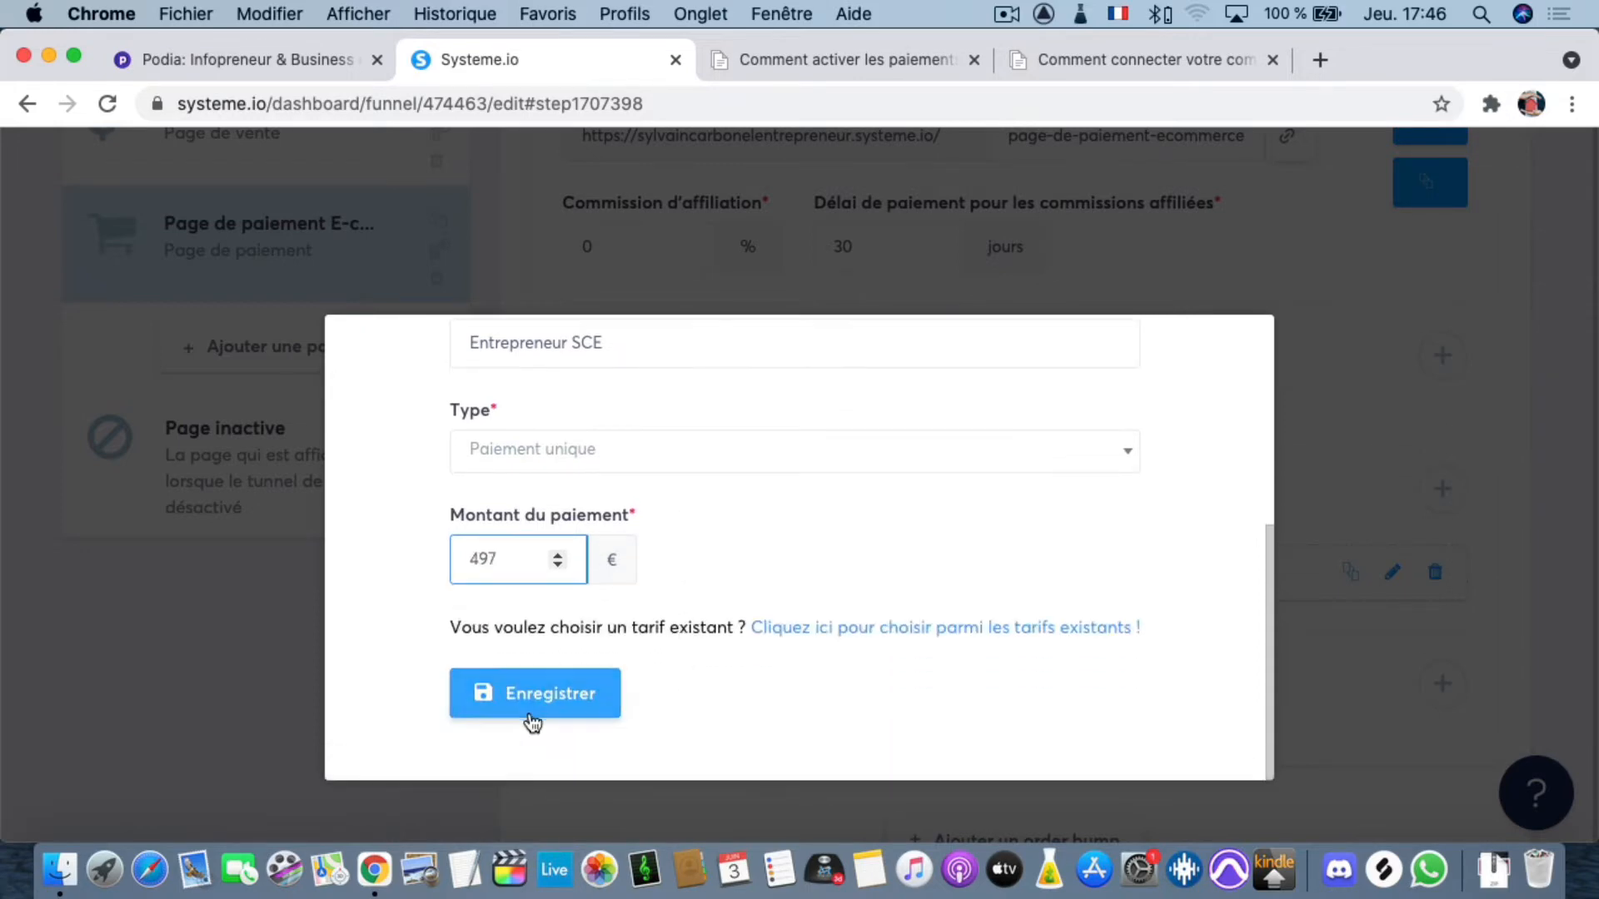
click(564, 692)
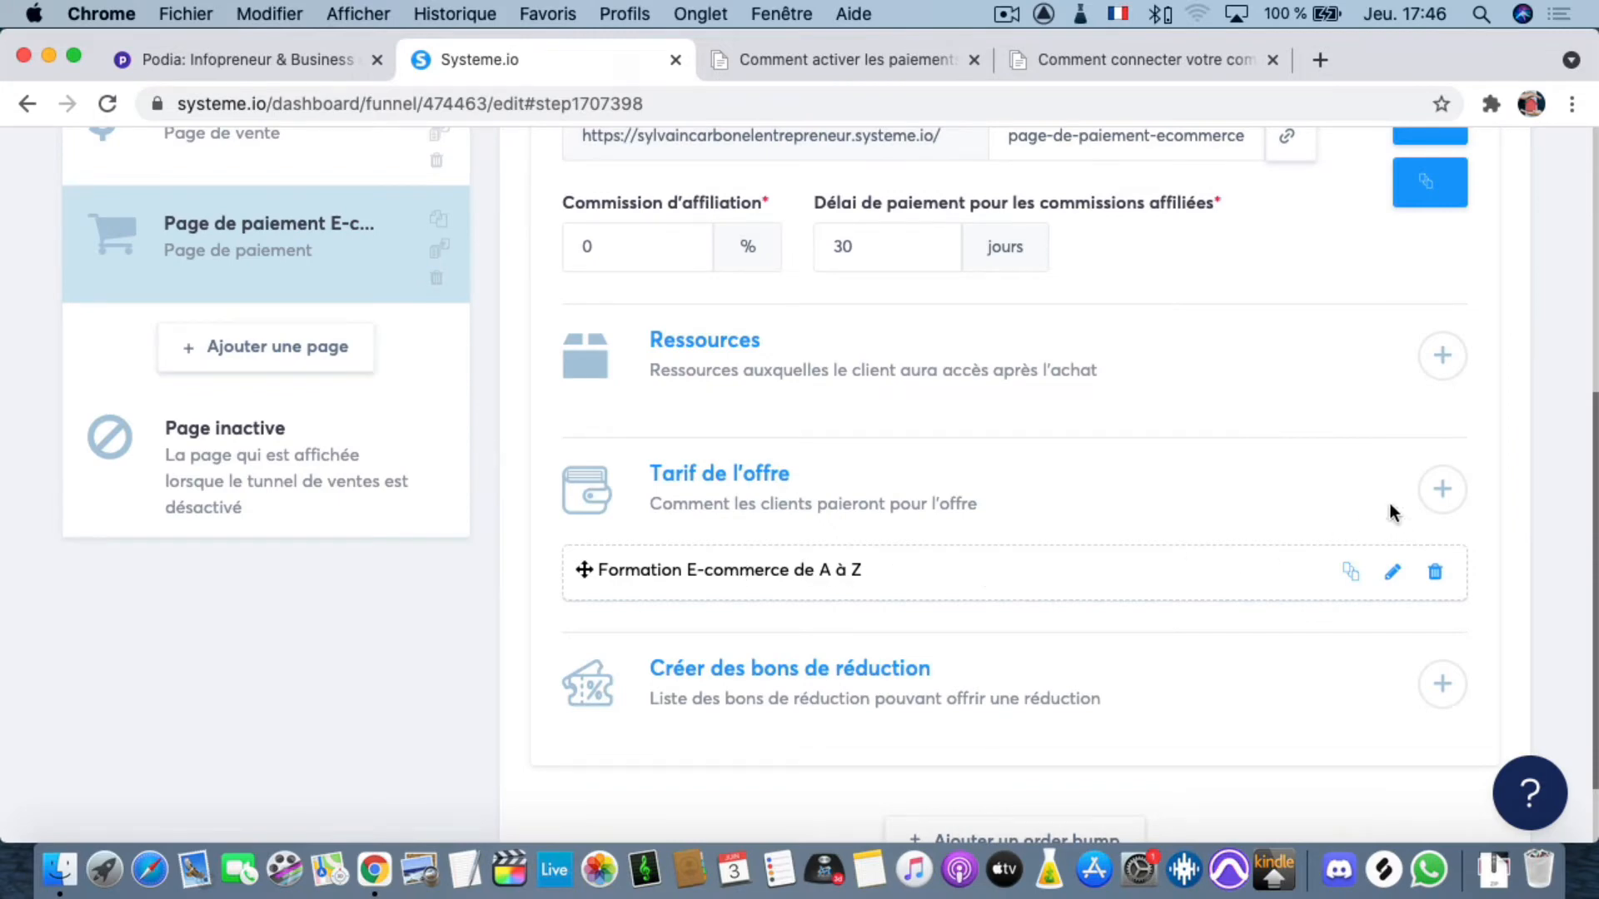
- Start adding another price to the offer and check the existing "Paiement en plusieurs fois" plans
click(1445, 493)
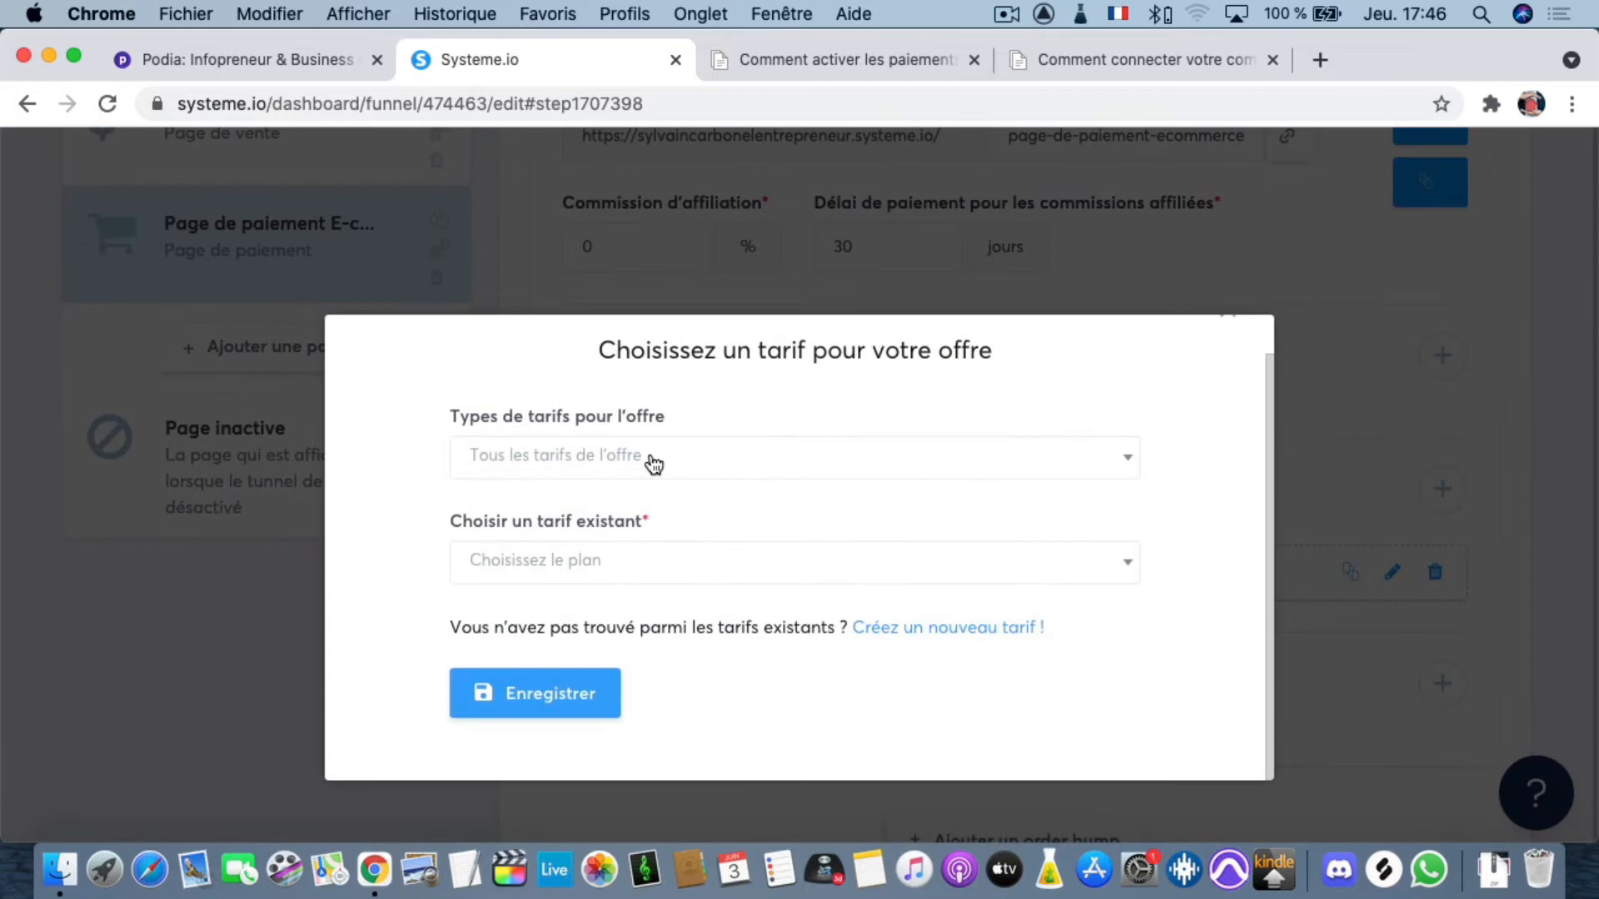
click(654, 465)
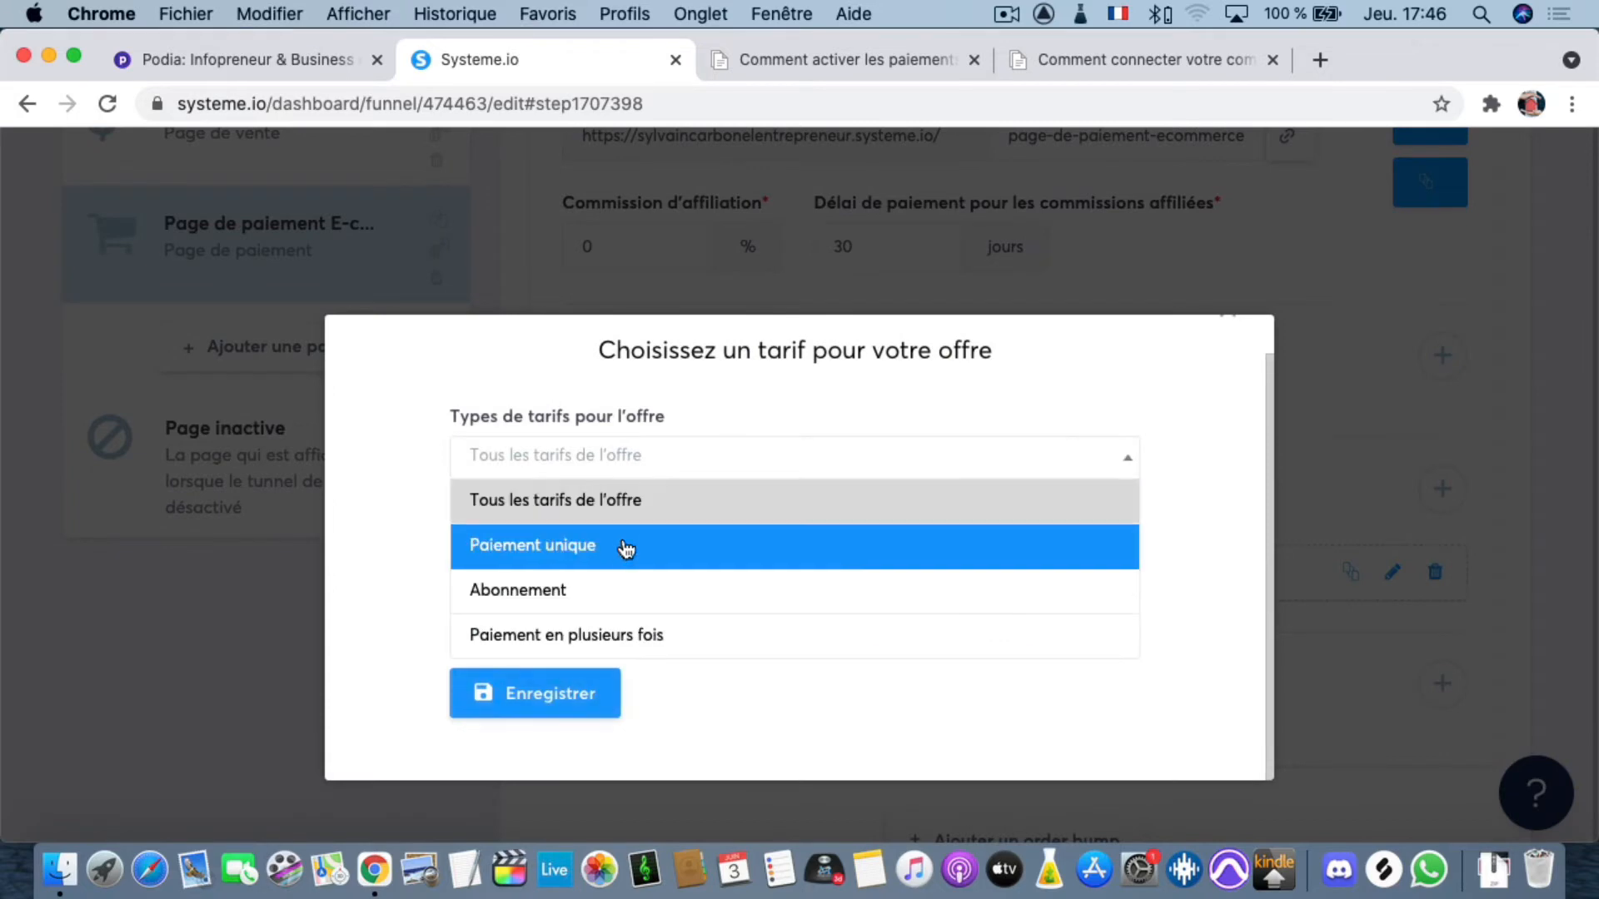
click(592, 635)
click(596, 583)
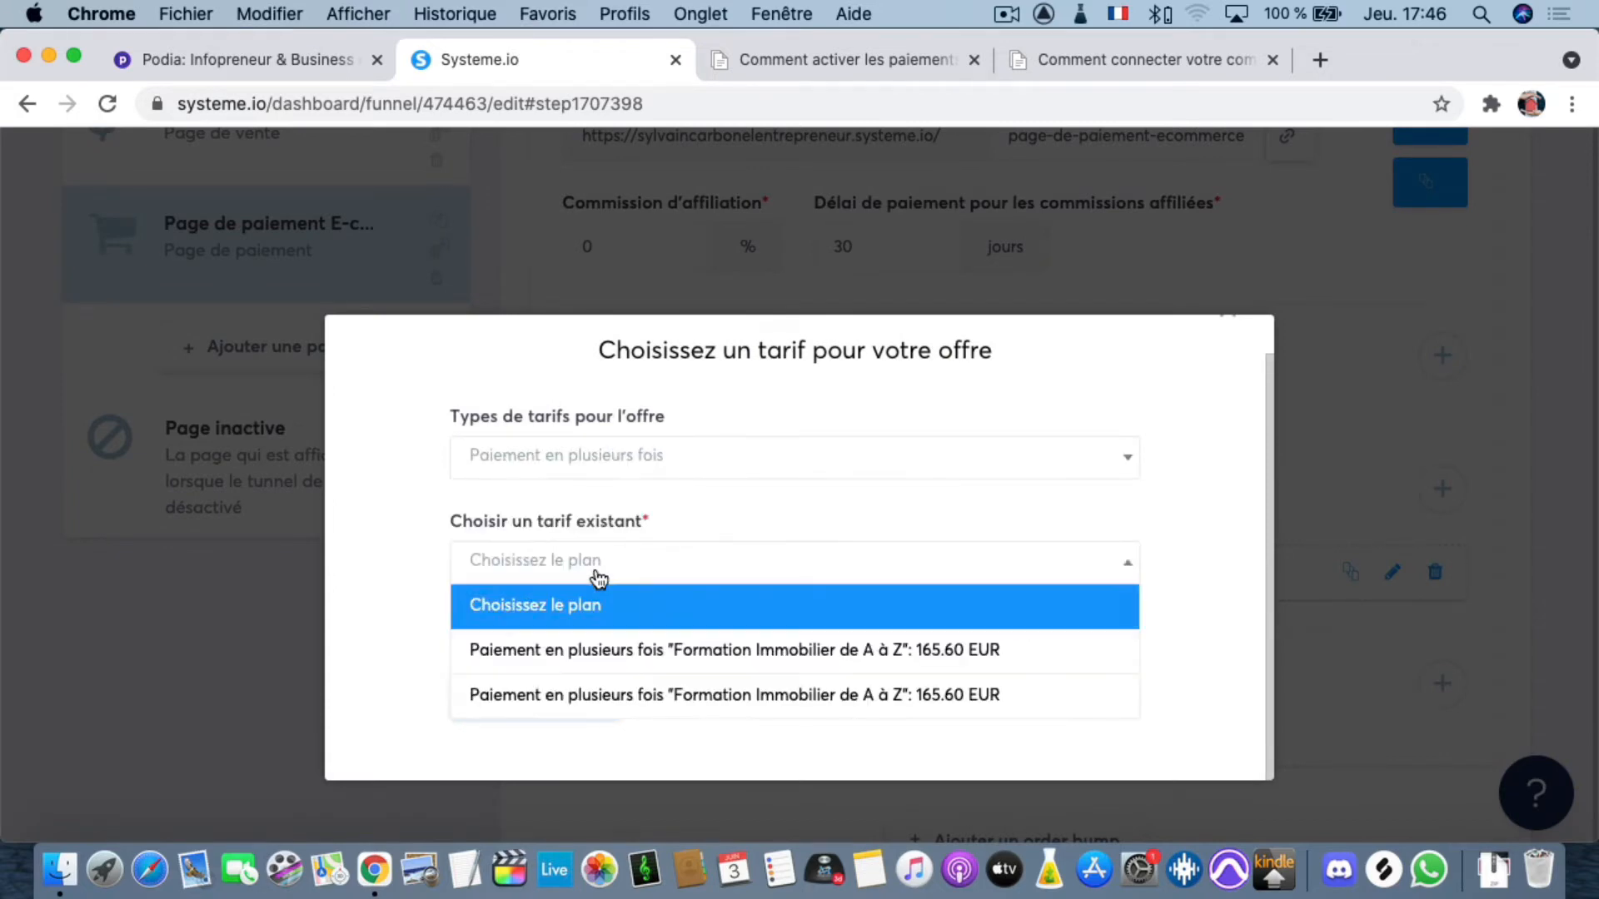
click(637, 605)
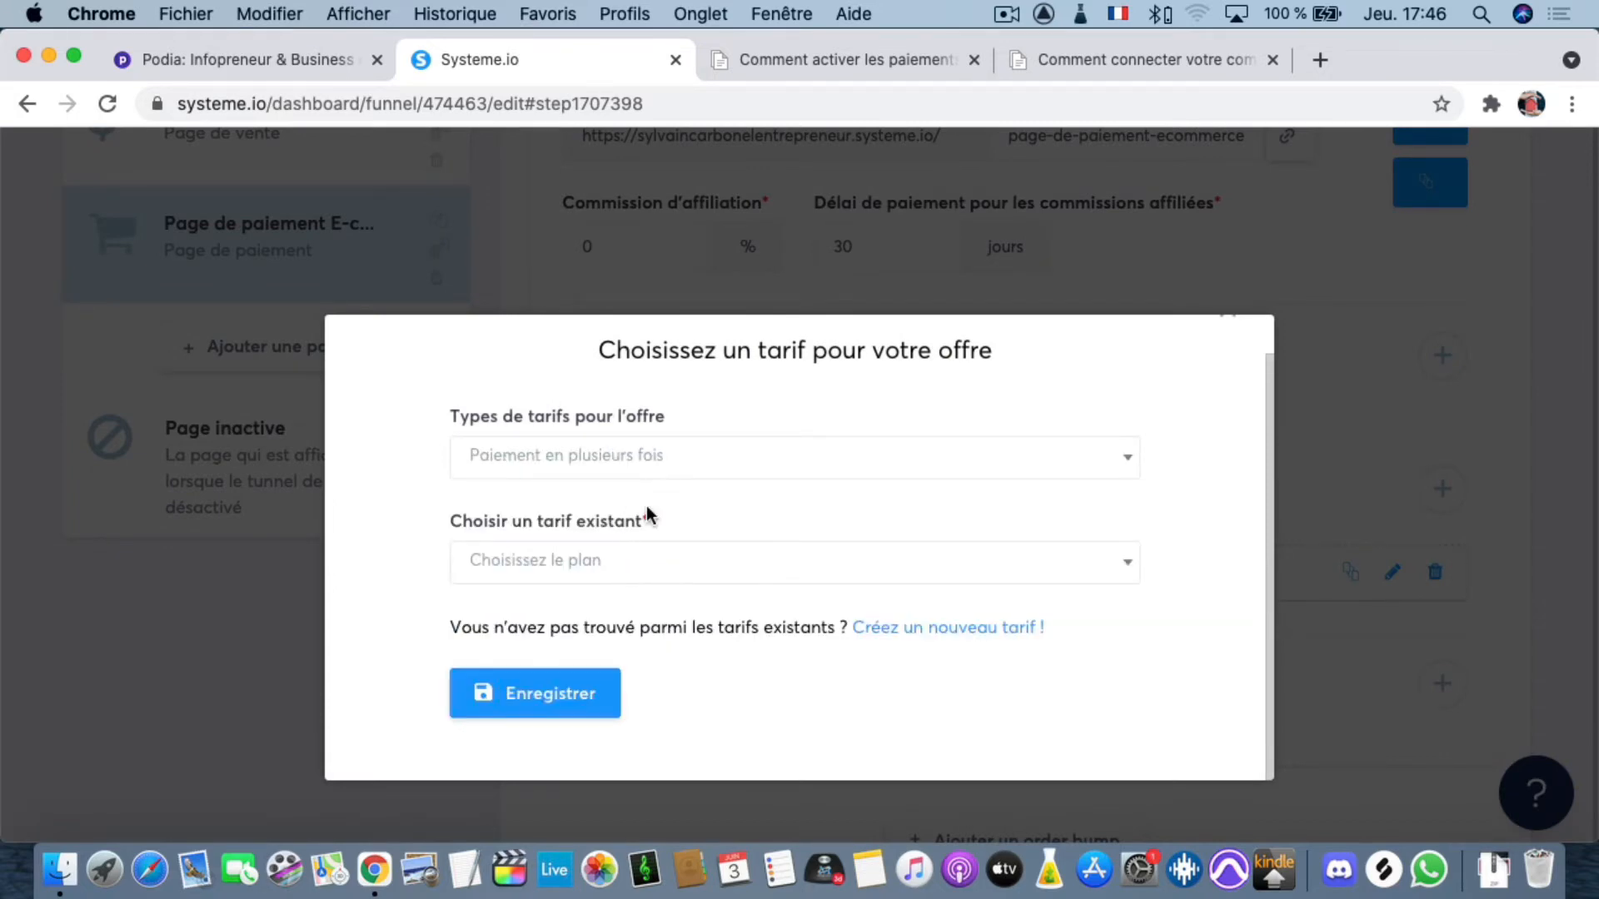
- Open Google in a new browser tab and calculate 497/3 to get the amount of each instalment
click(1319, 58)
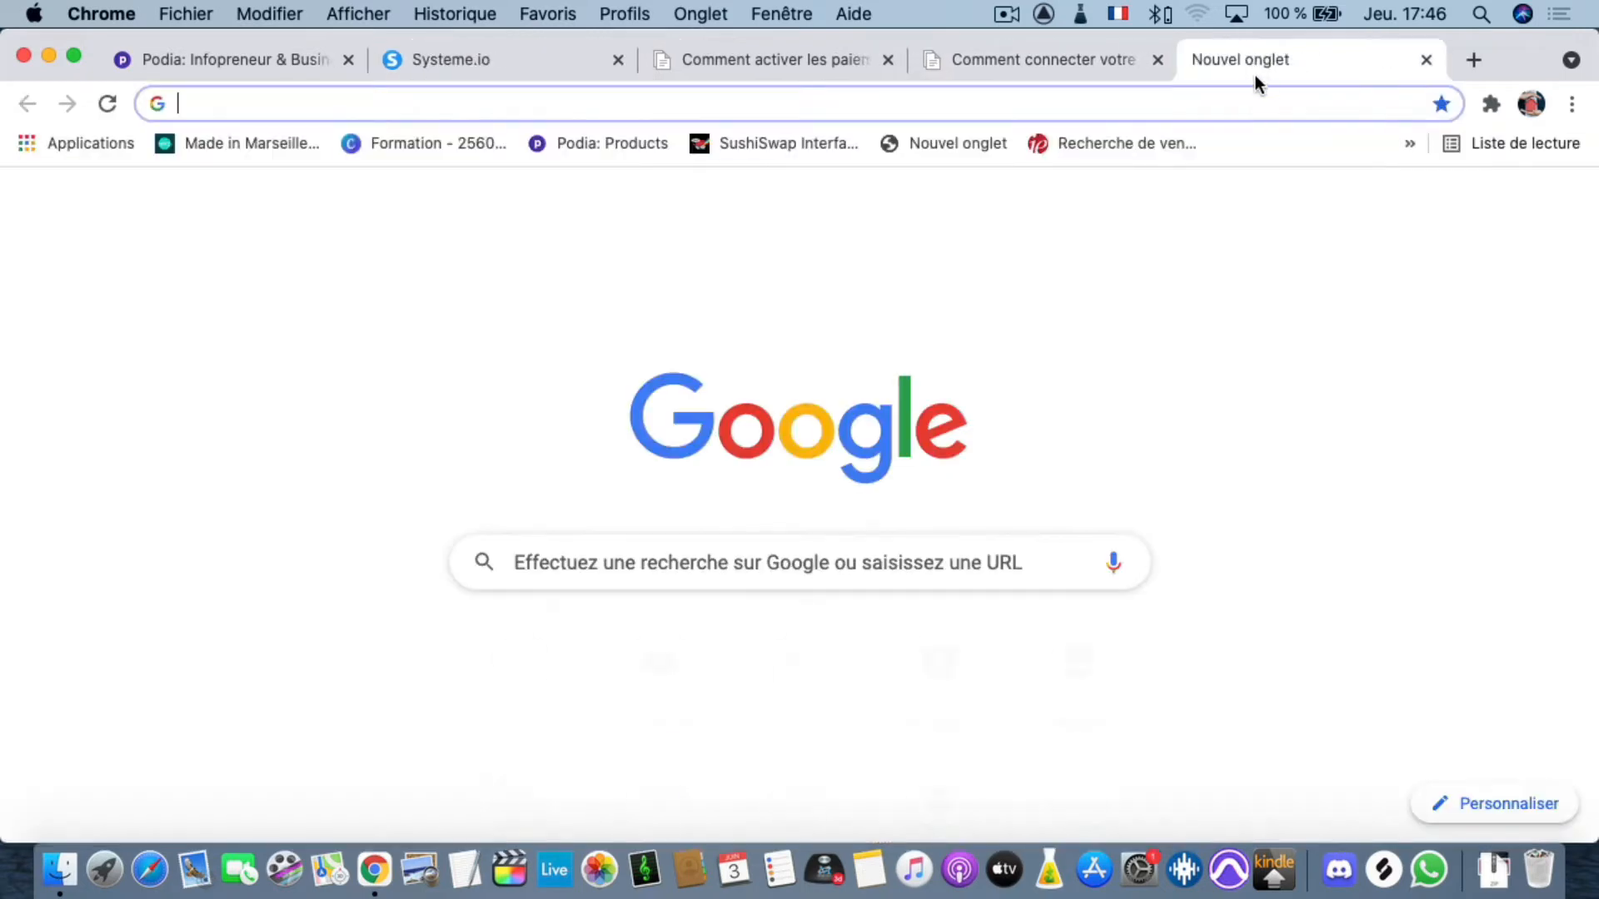
drag(1254, 74, 764, 53)
text(g)
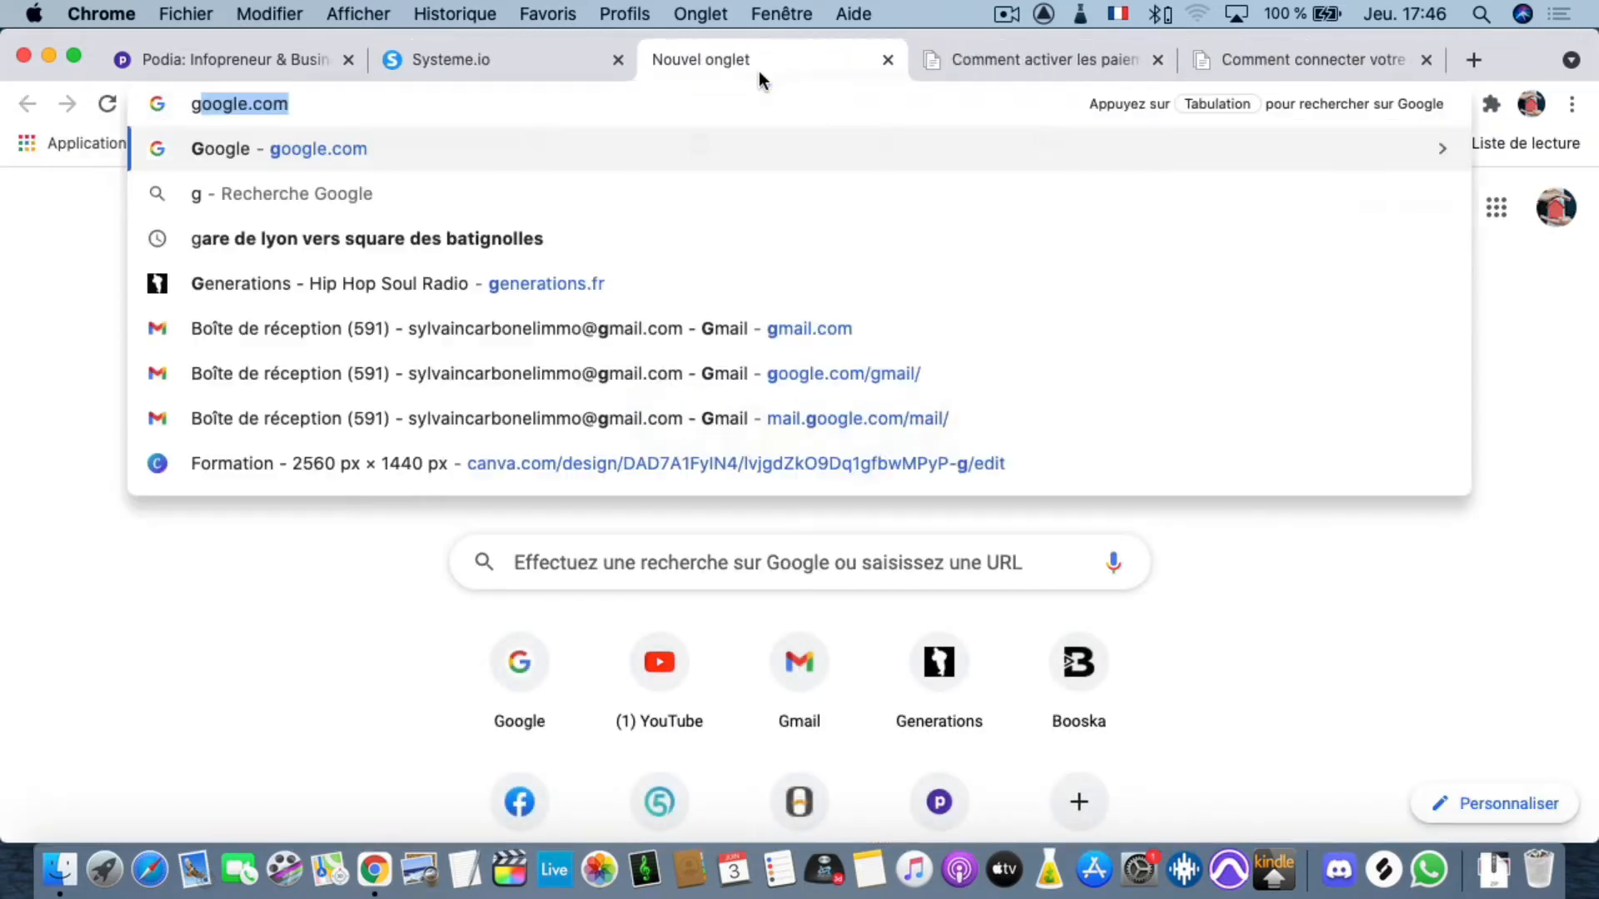
key(Return)
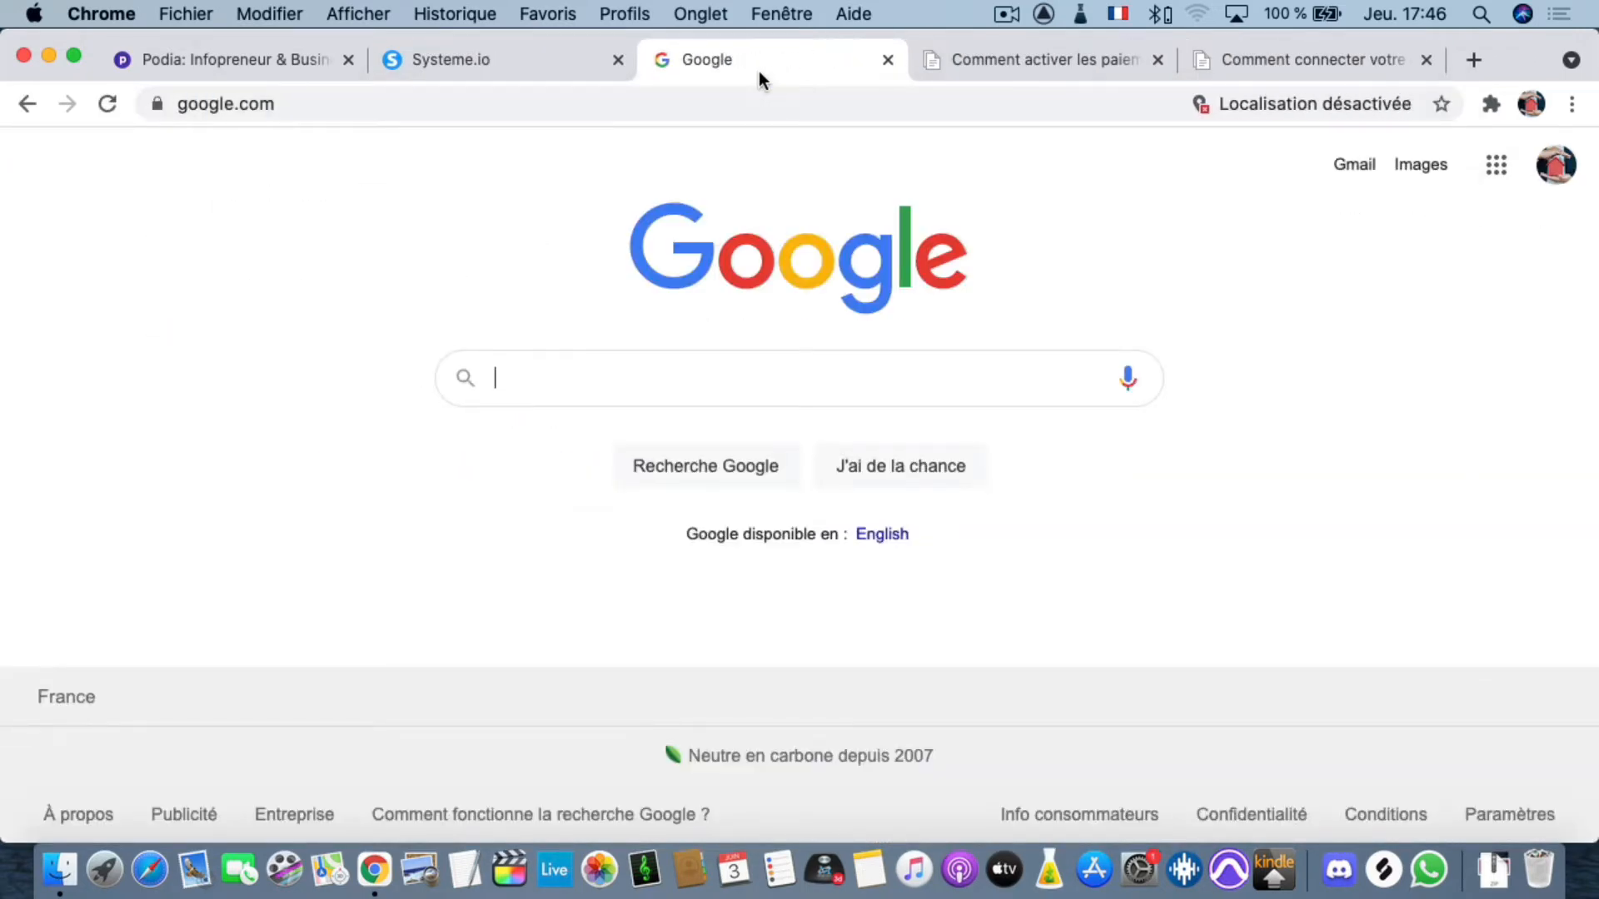
text(49)
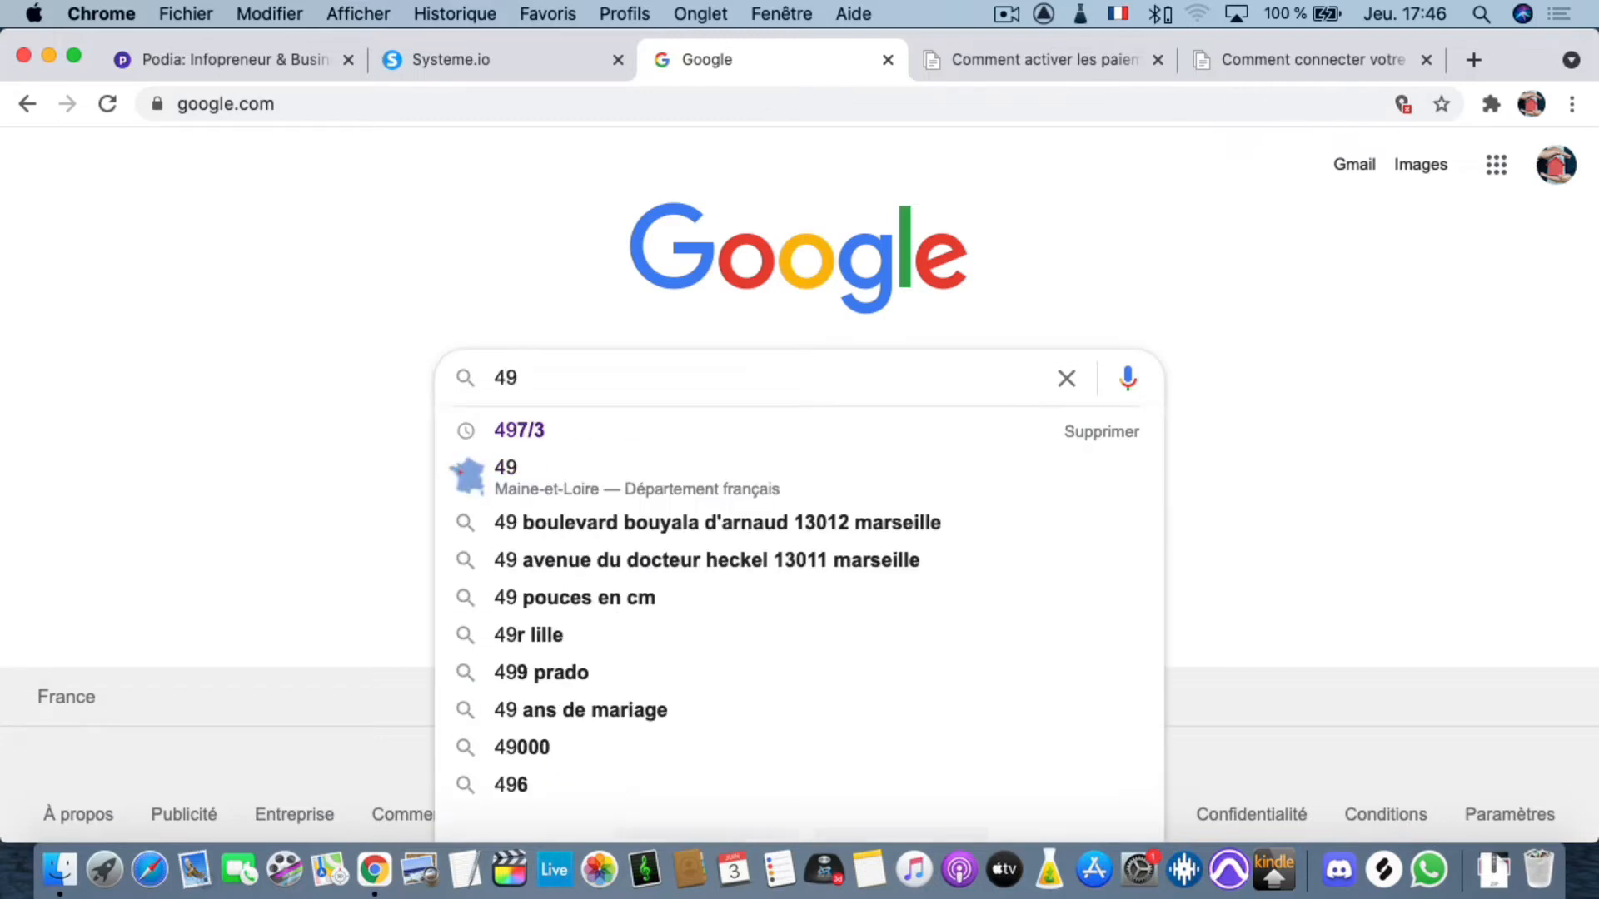
text(7/)
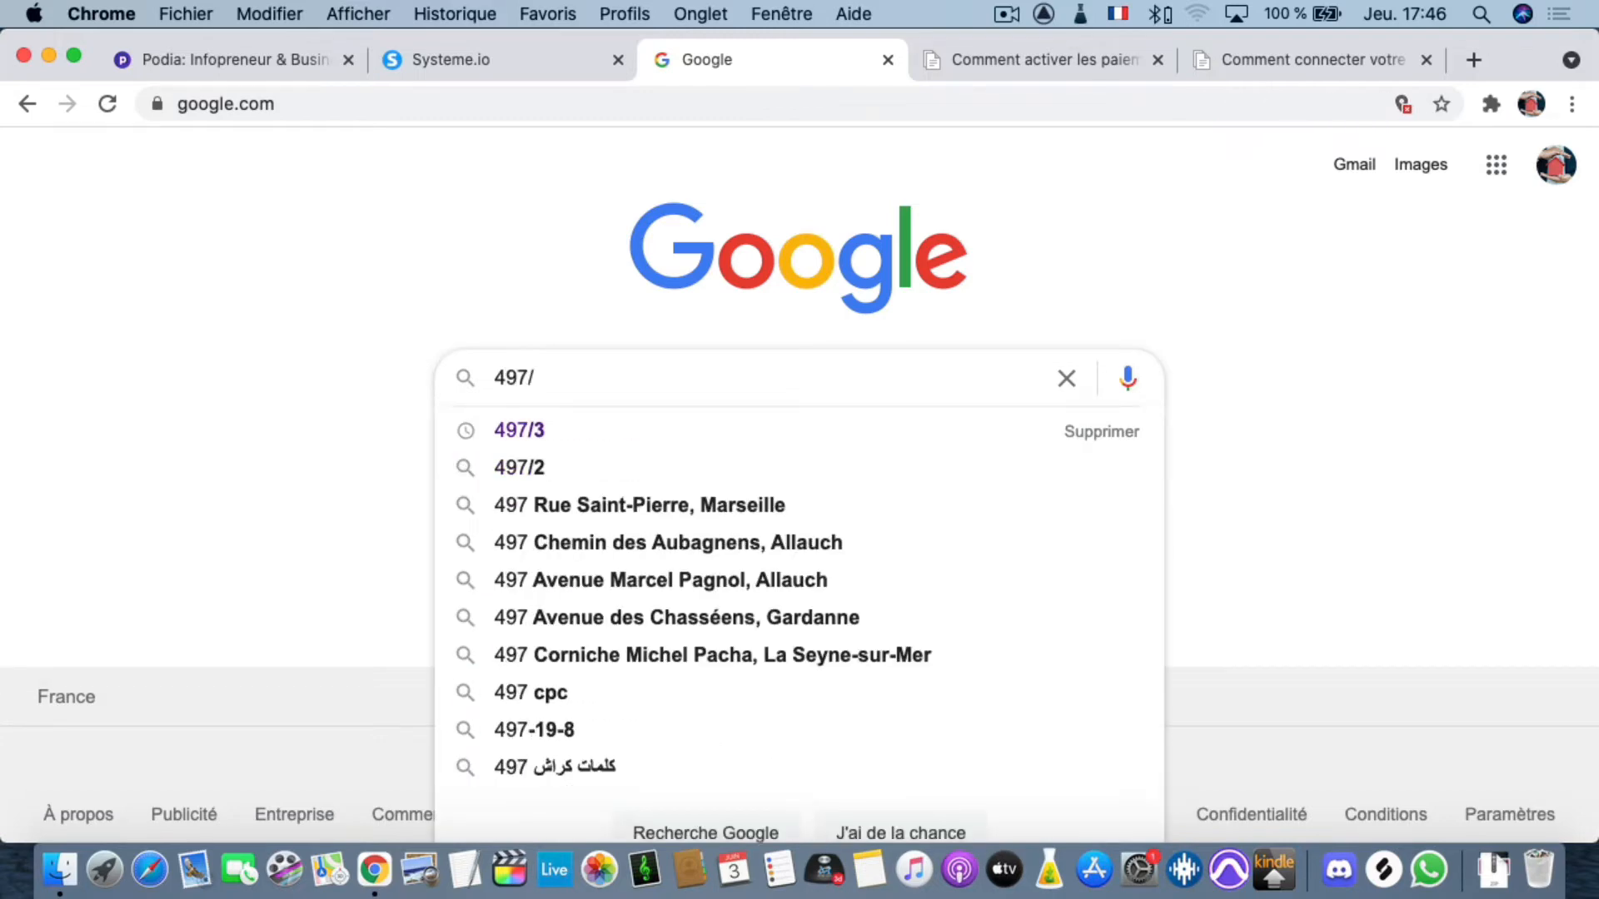
text(3)
key(Return)
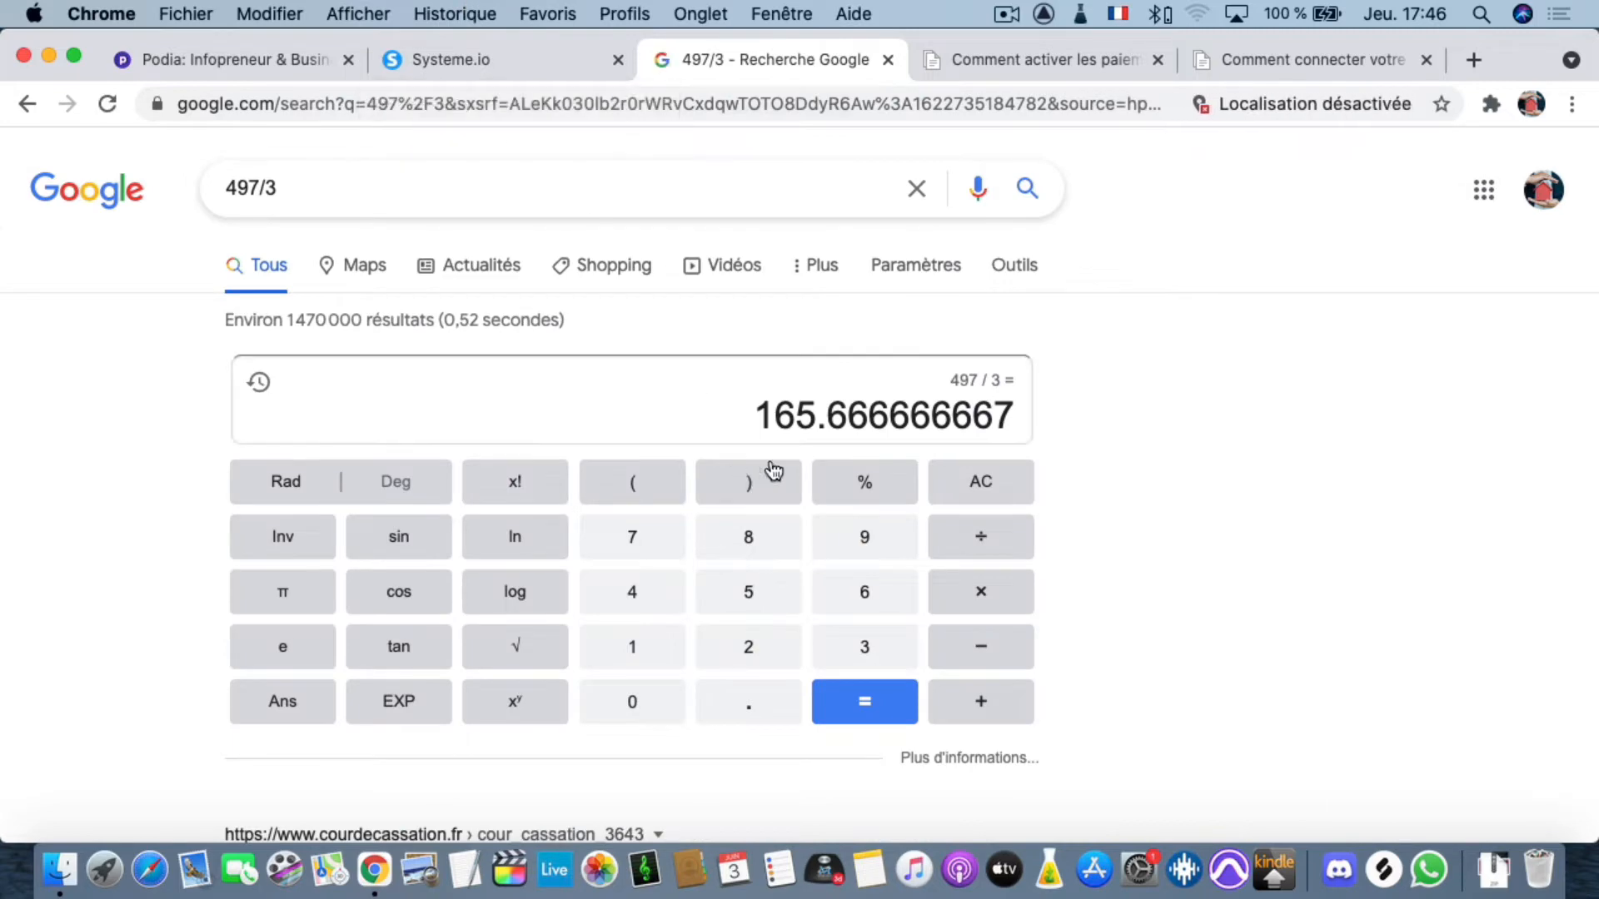
drag(846, 414, 696, 422)
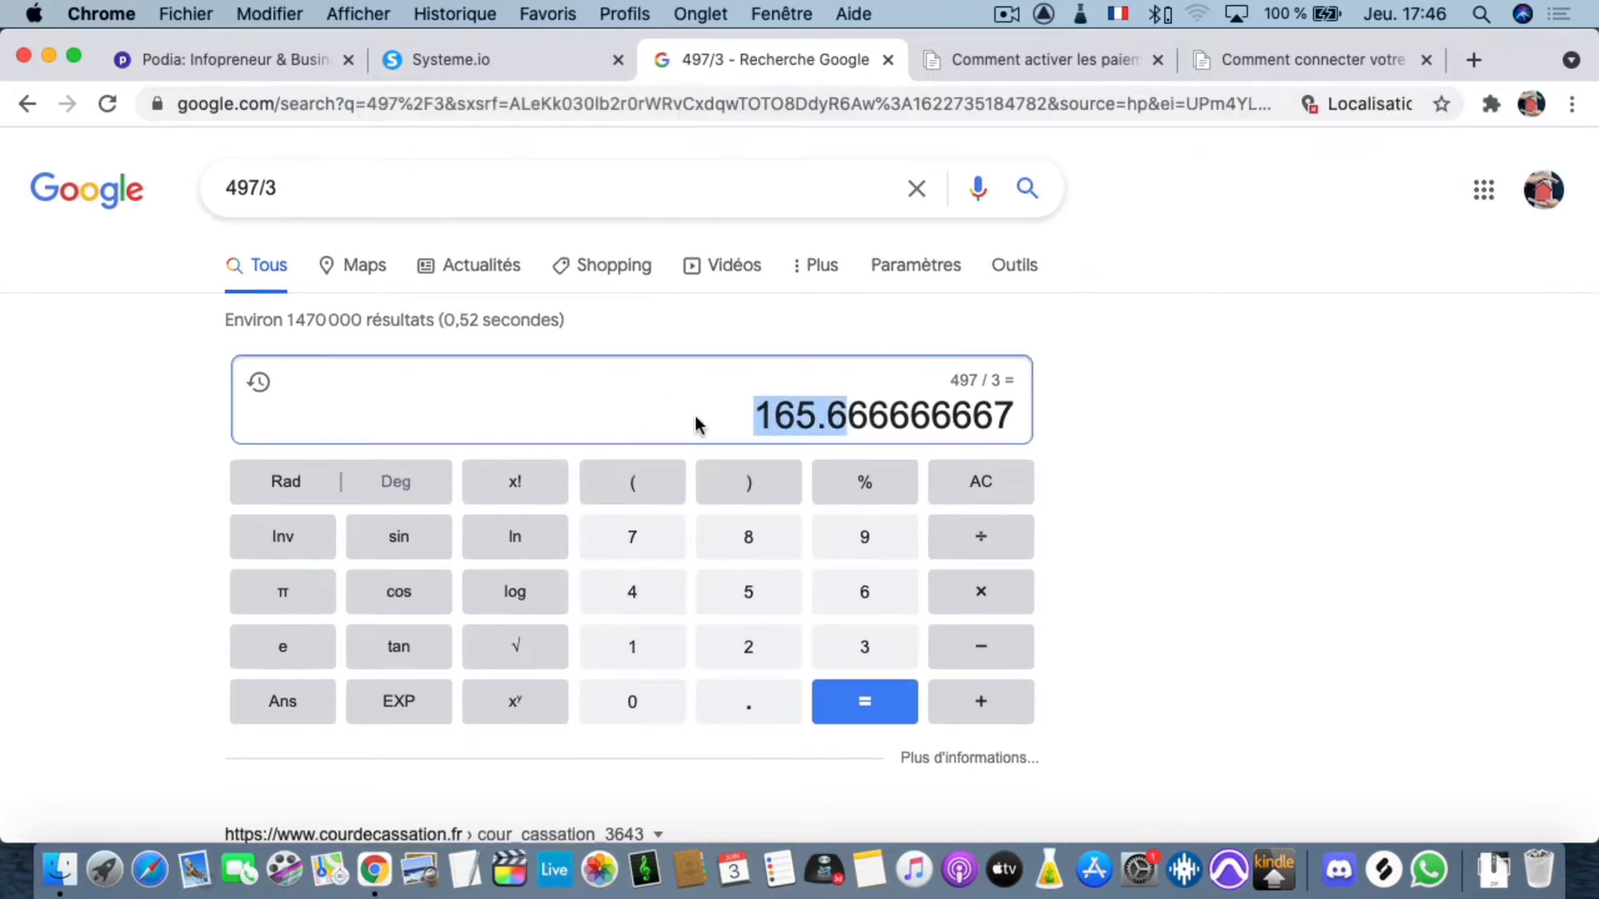
- Return to systeme.io, recheck the existing "Paiement en plusieurs fois" plans, and open the form for creating a new price
click(535, 67)
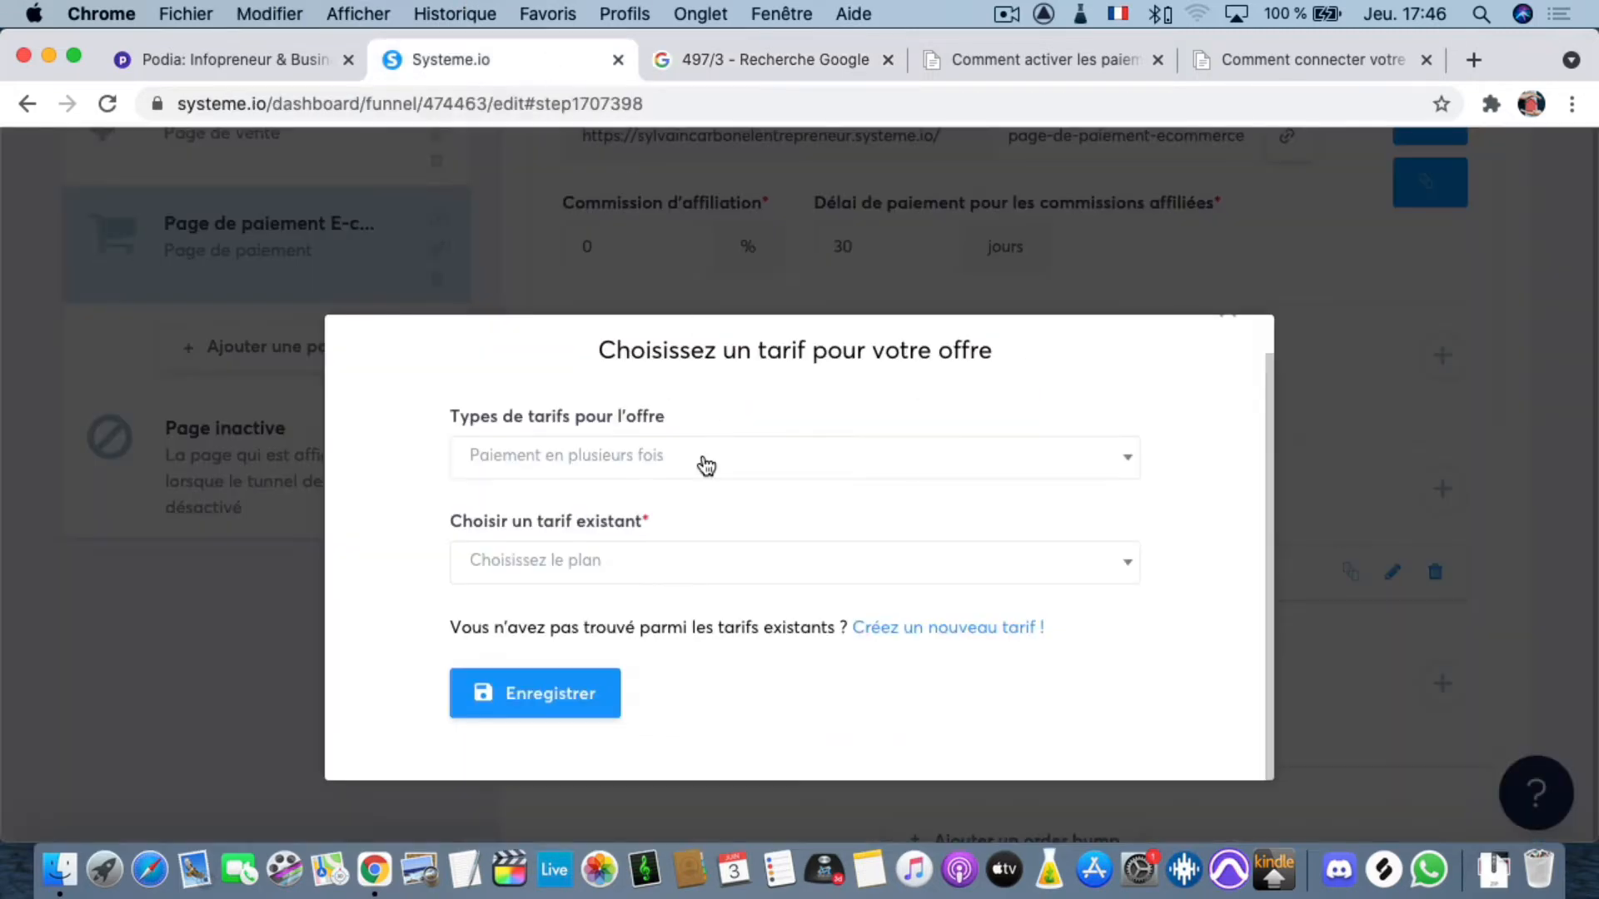
click(658, 575)
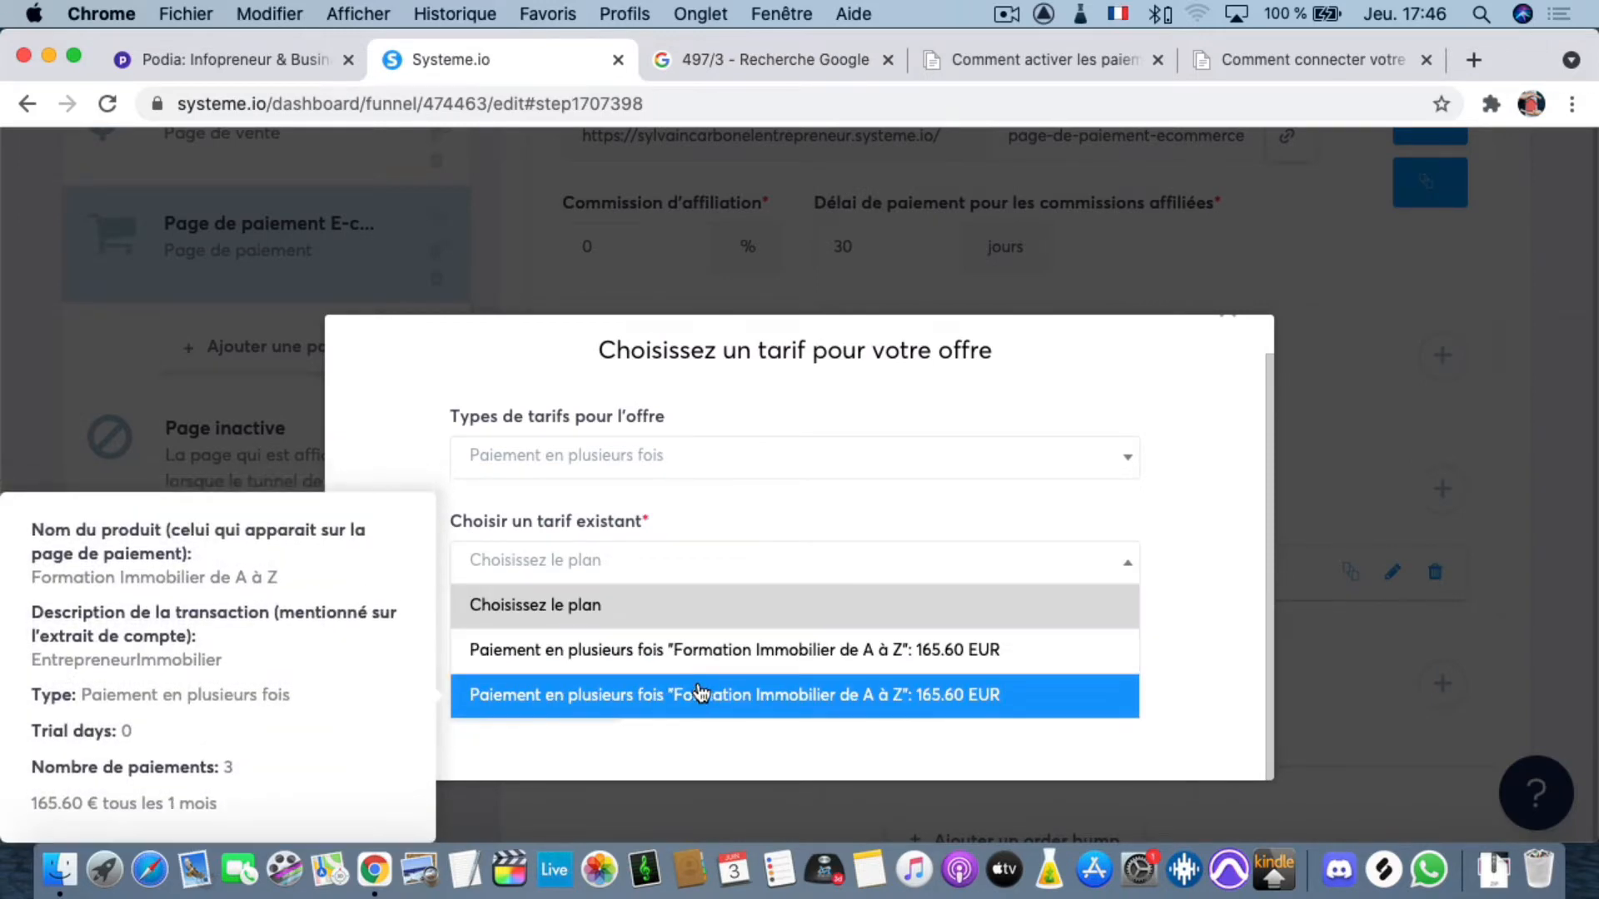
click(1198, 573)
click(957, 635)
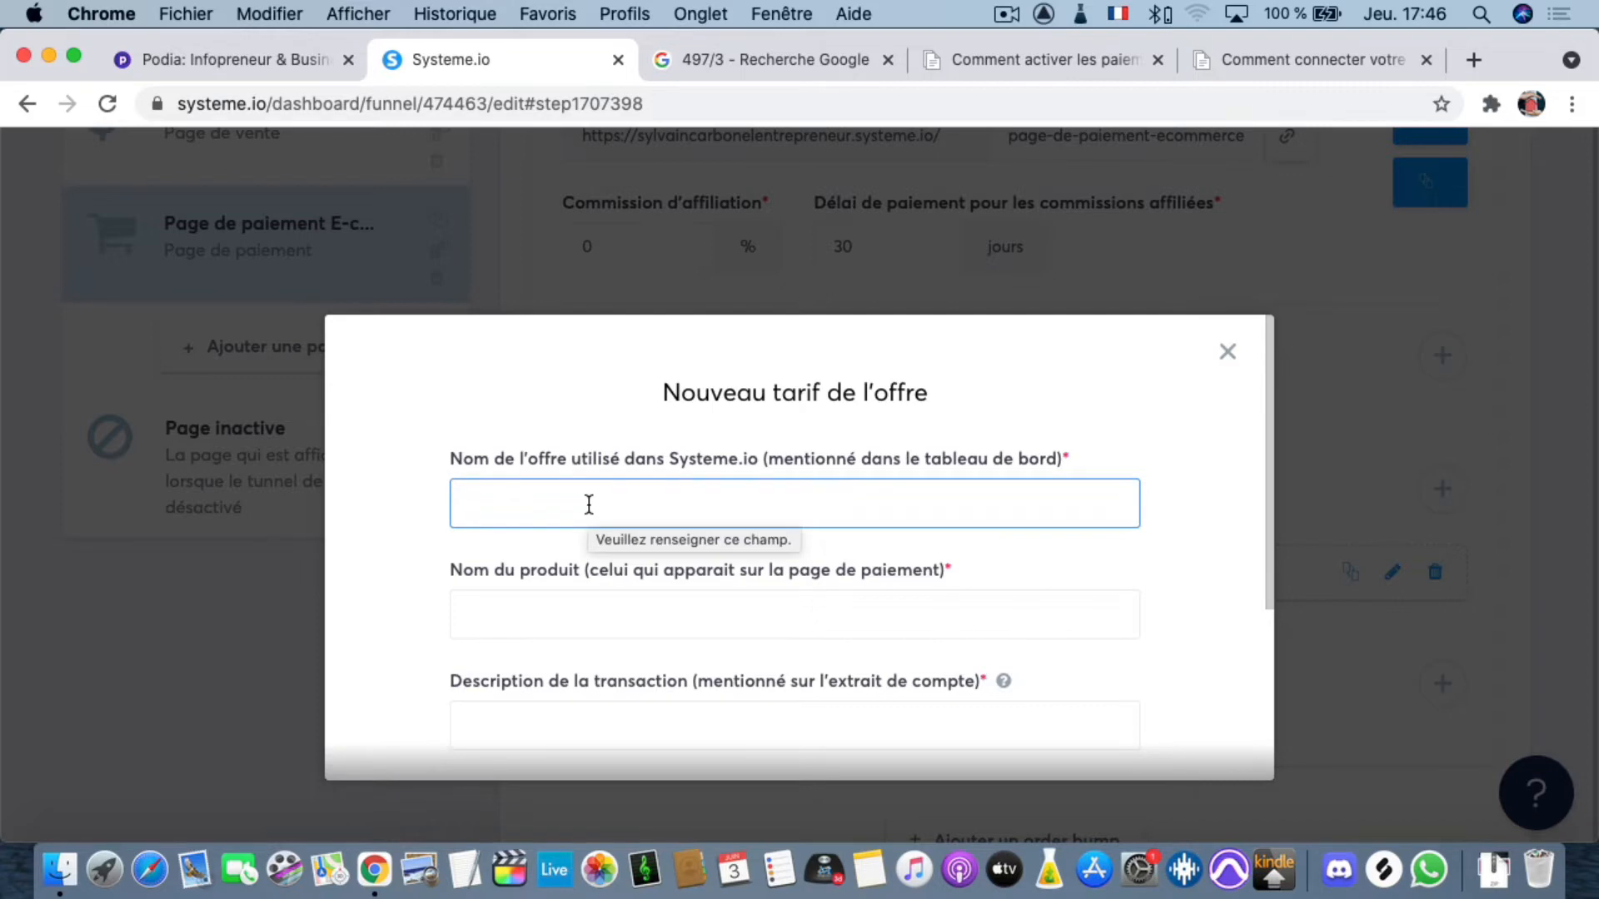
- Enter "Formation E-commerce de A à Z" as both the internal offer name and the product name of the new price
text(For)
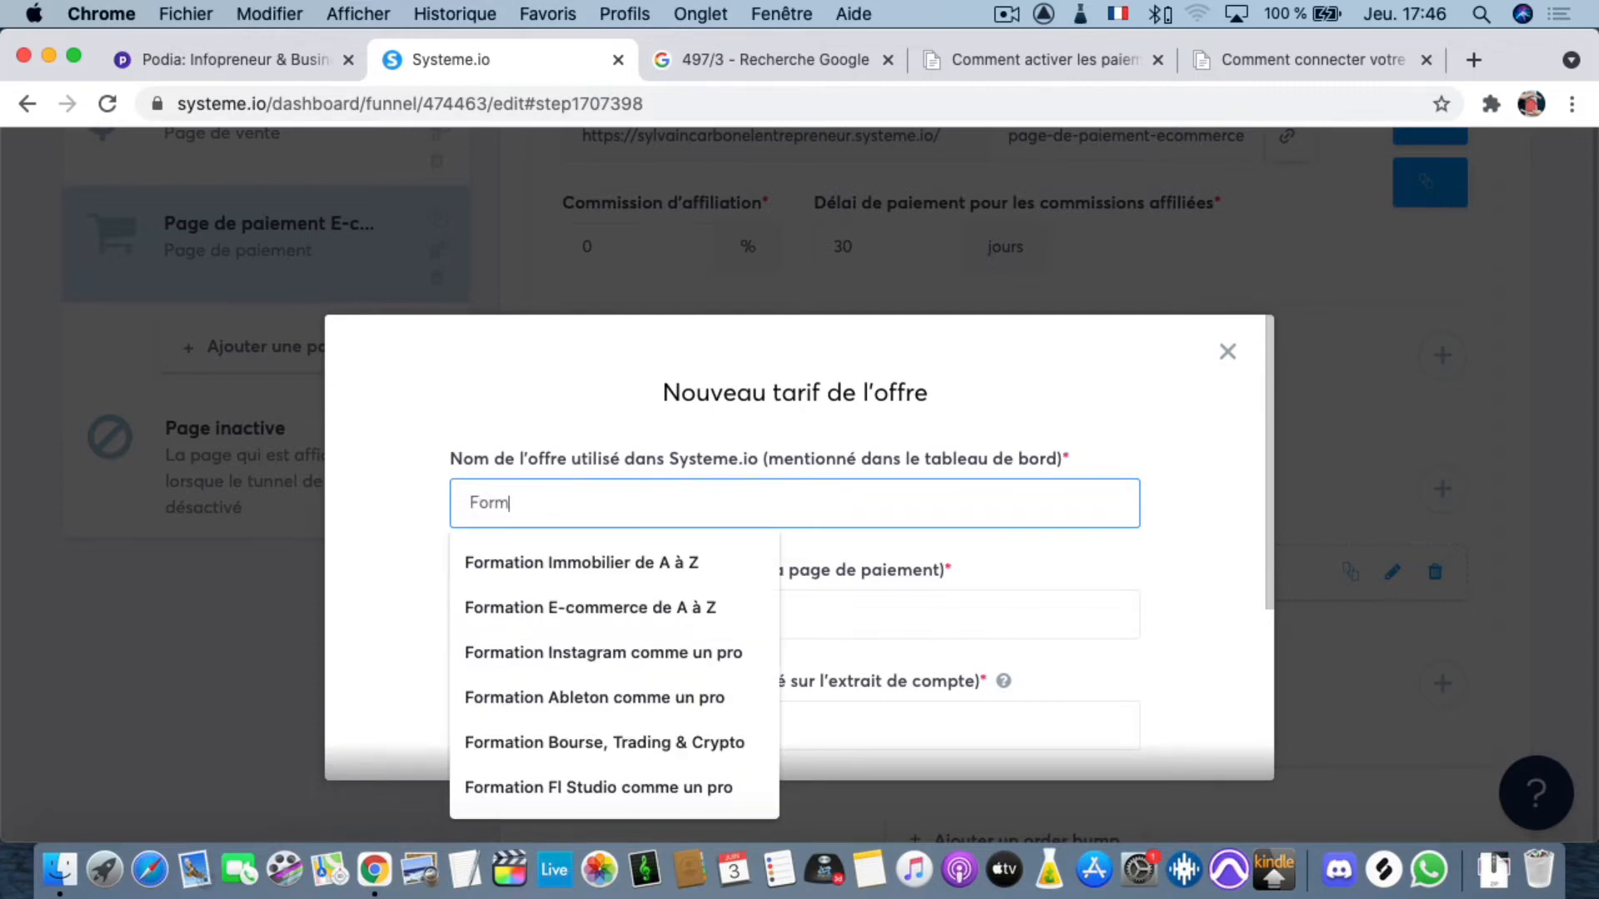
text(mmerce de A à Z)
click(587, 598)
triple_click(606, 506)
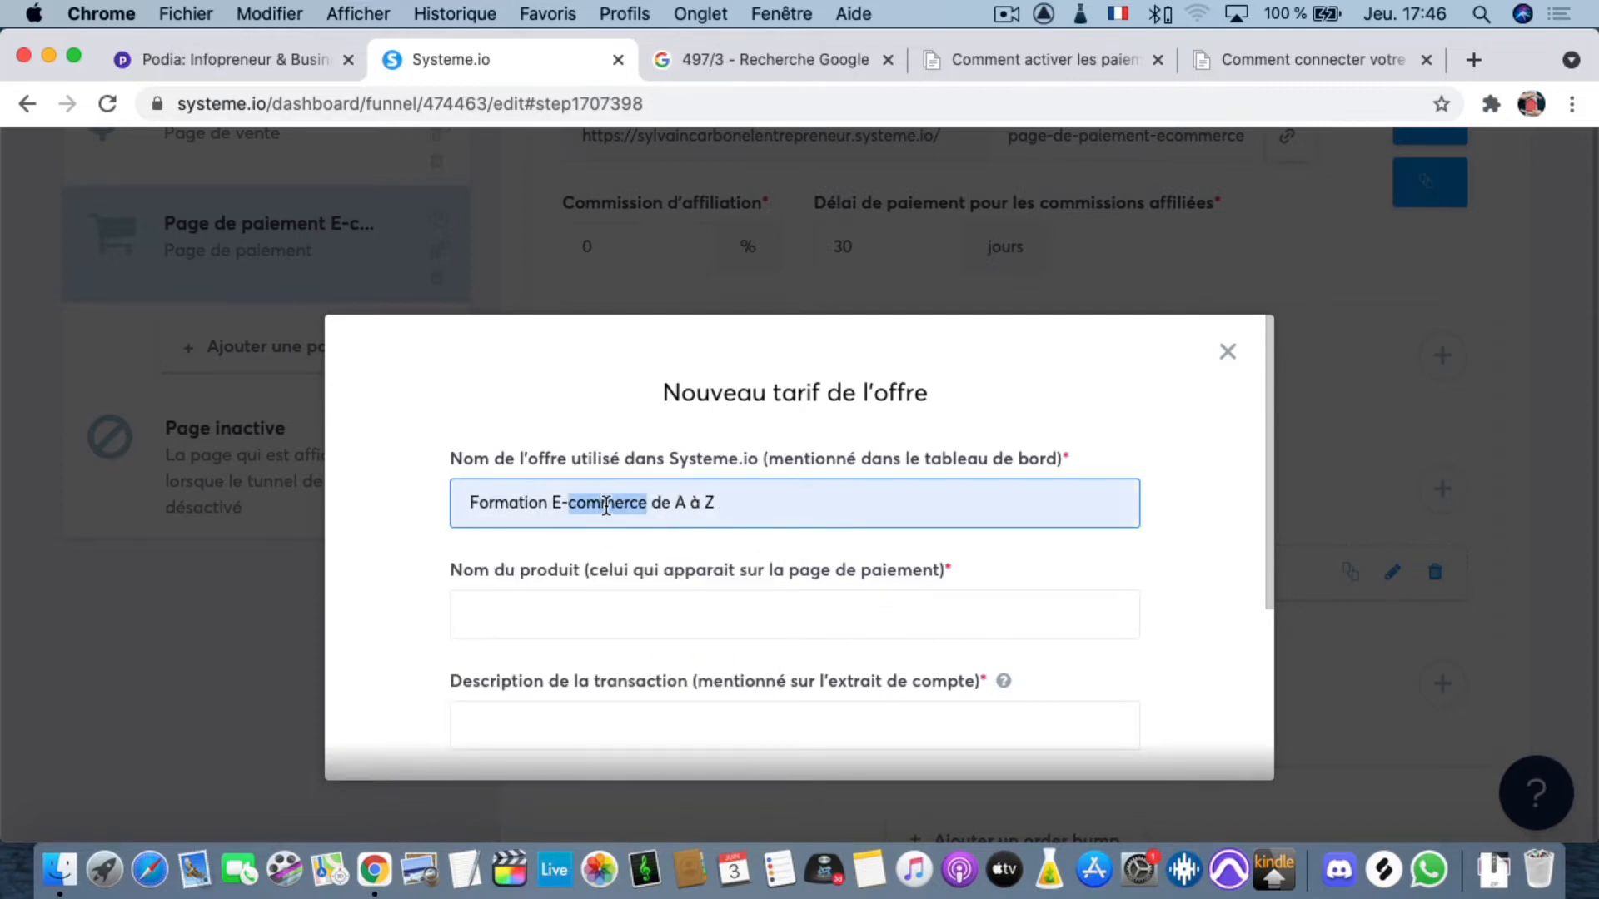
key(super+c)
click(629, 612)
key(super+v)
- Fill in the instalment price's transaction description with "Entrepreneur SCE"
click(606, 729)
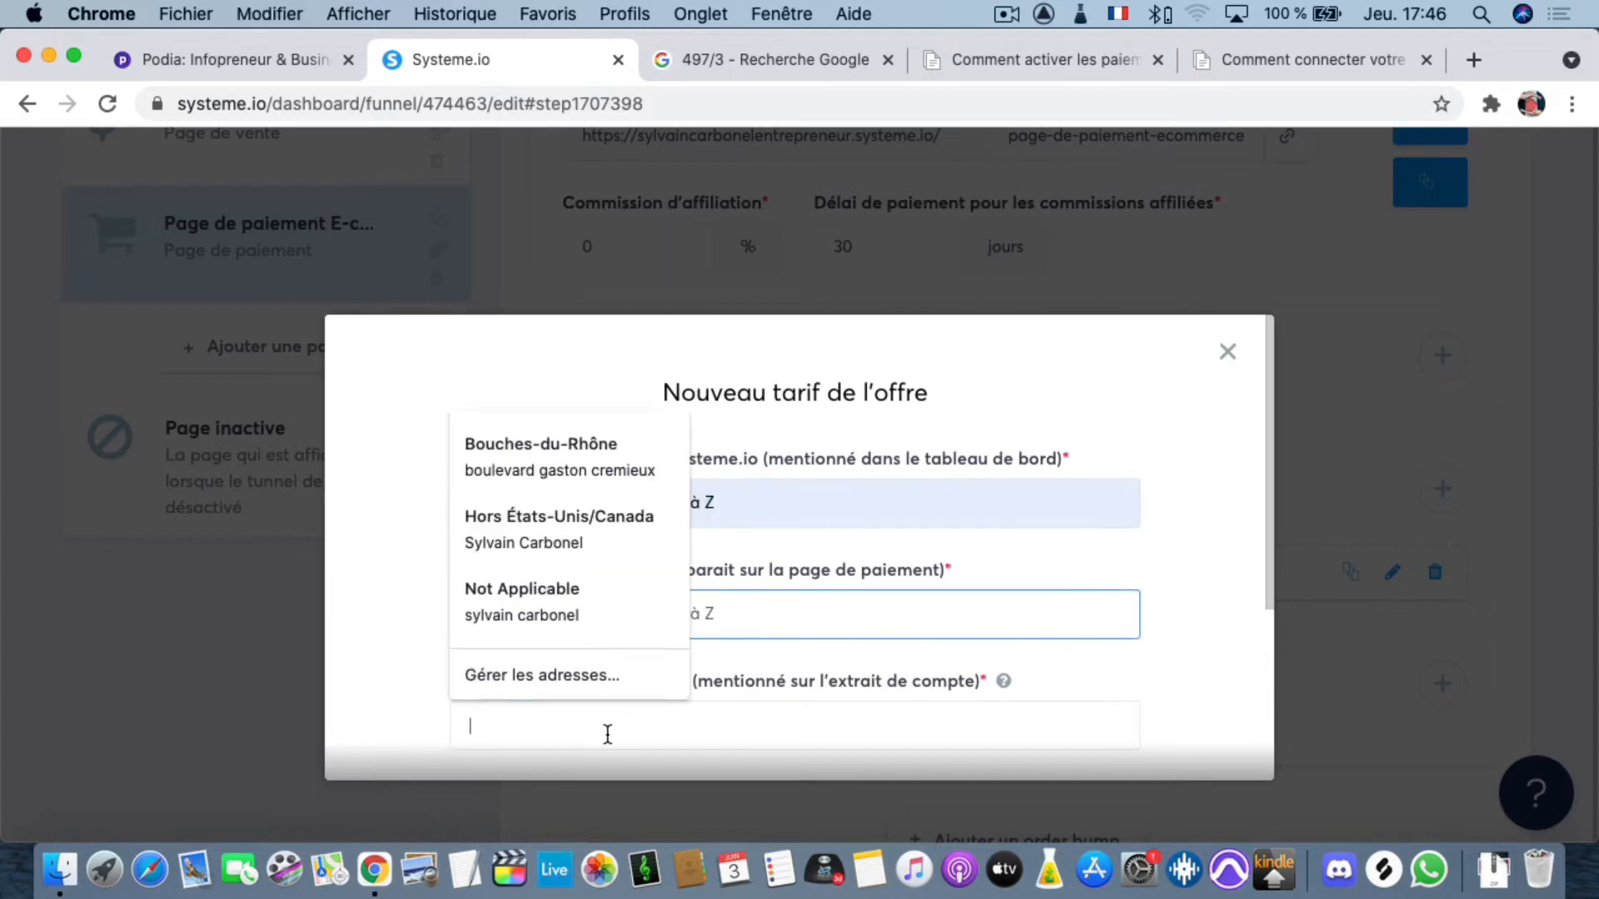
scroll(711, 576, down, 2)
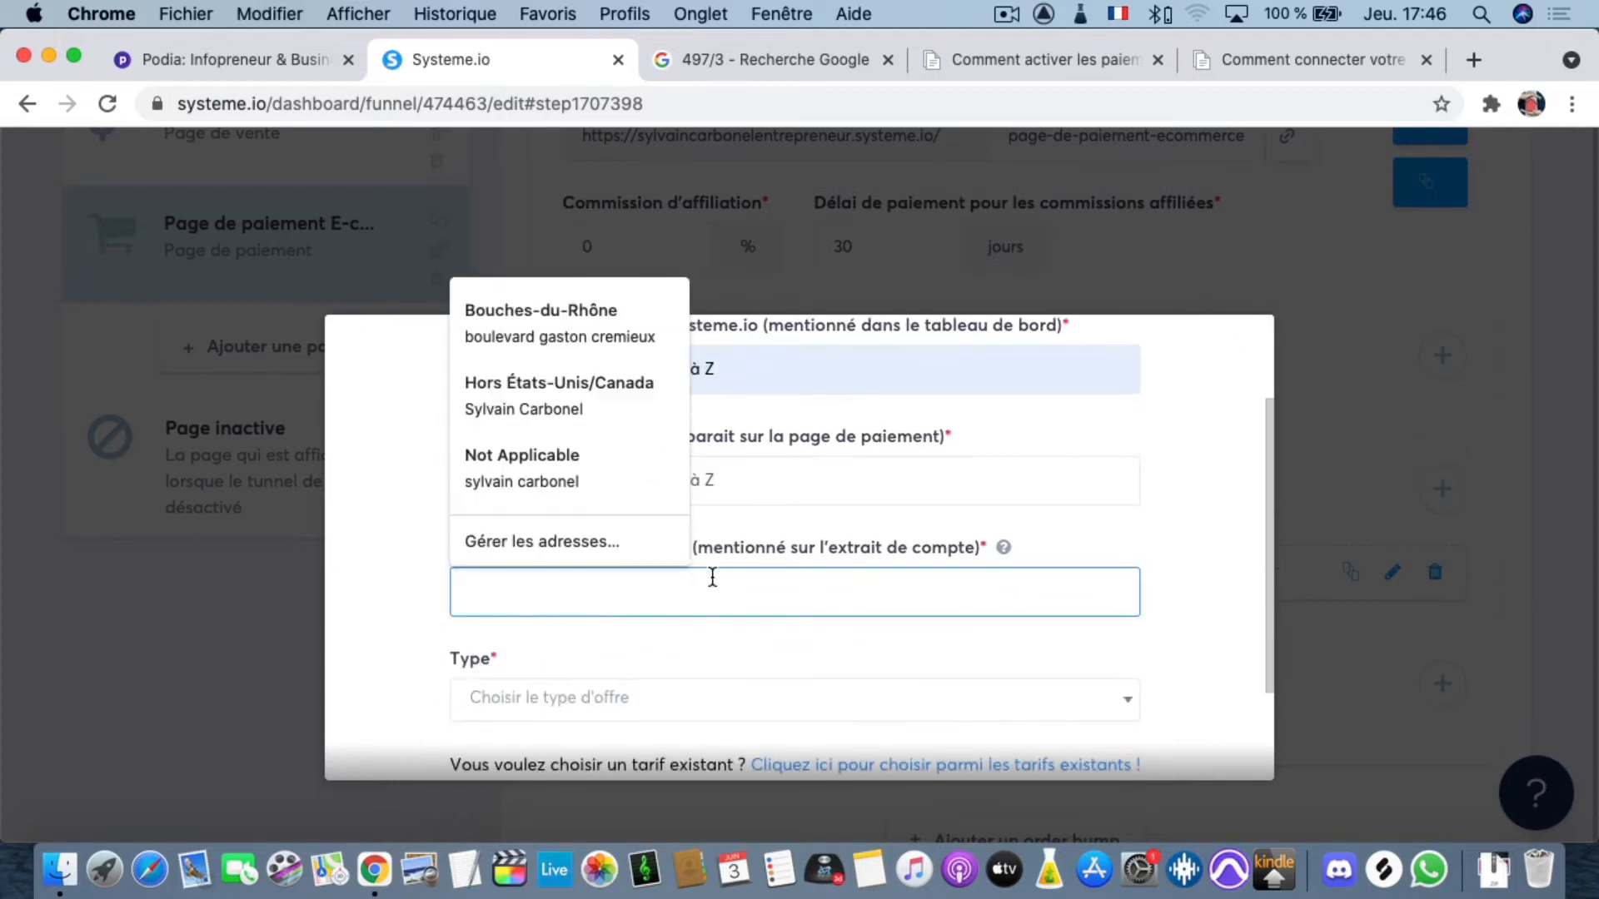
text(E)
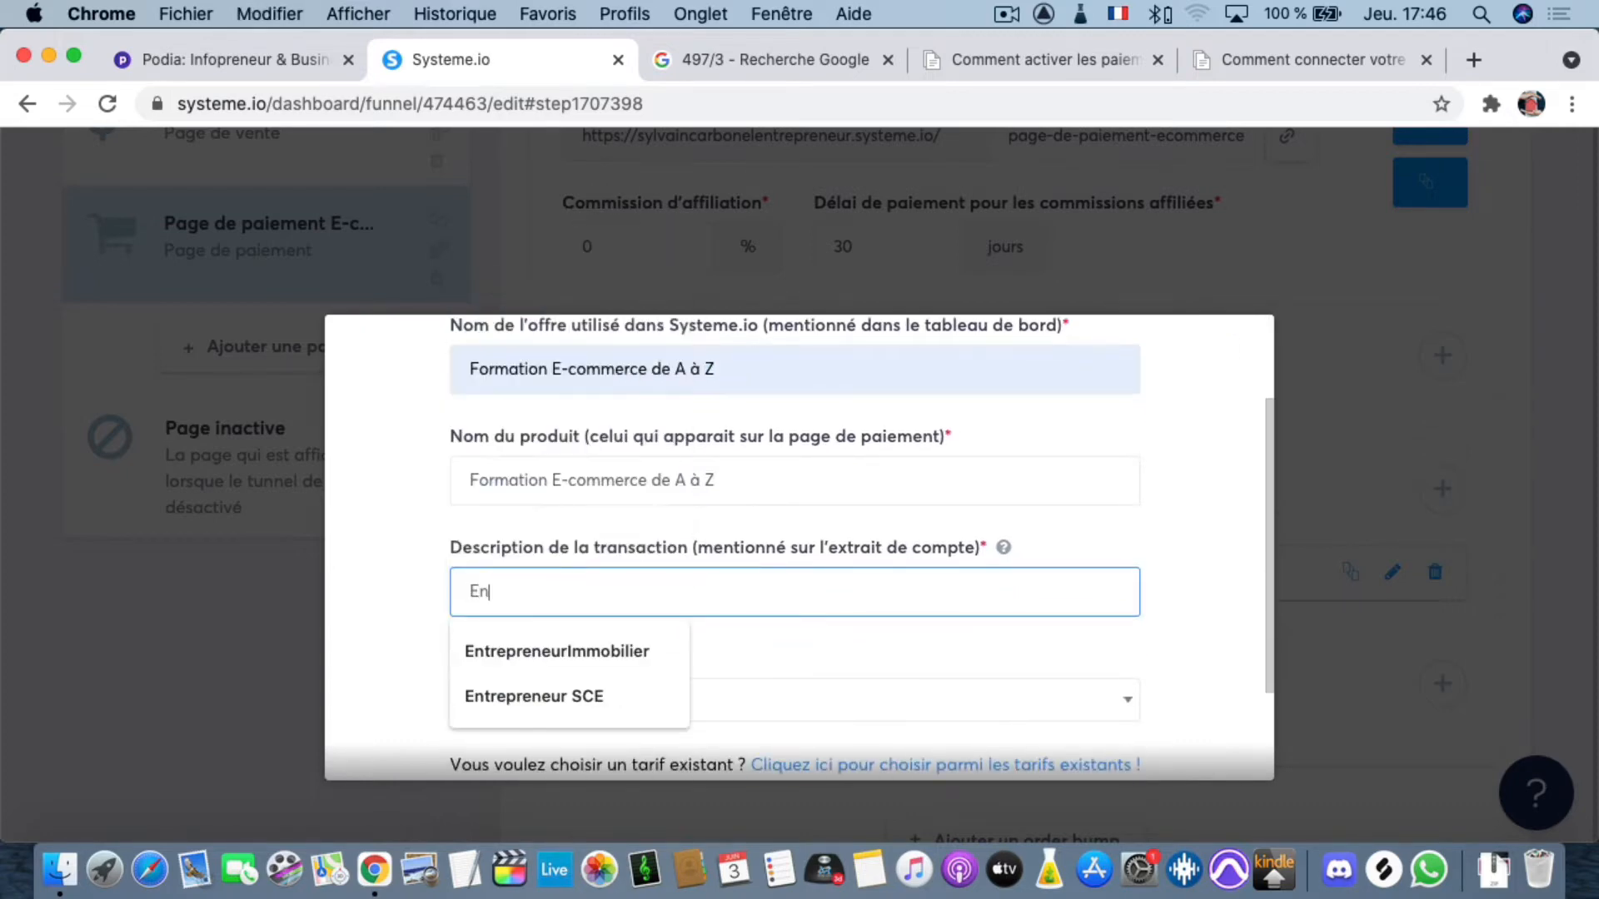
text(neur SCE)
click(583, 702)
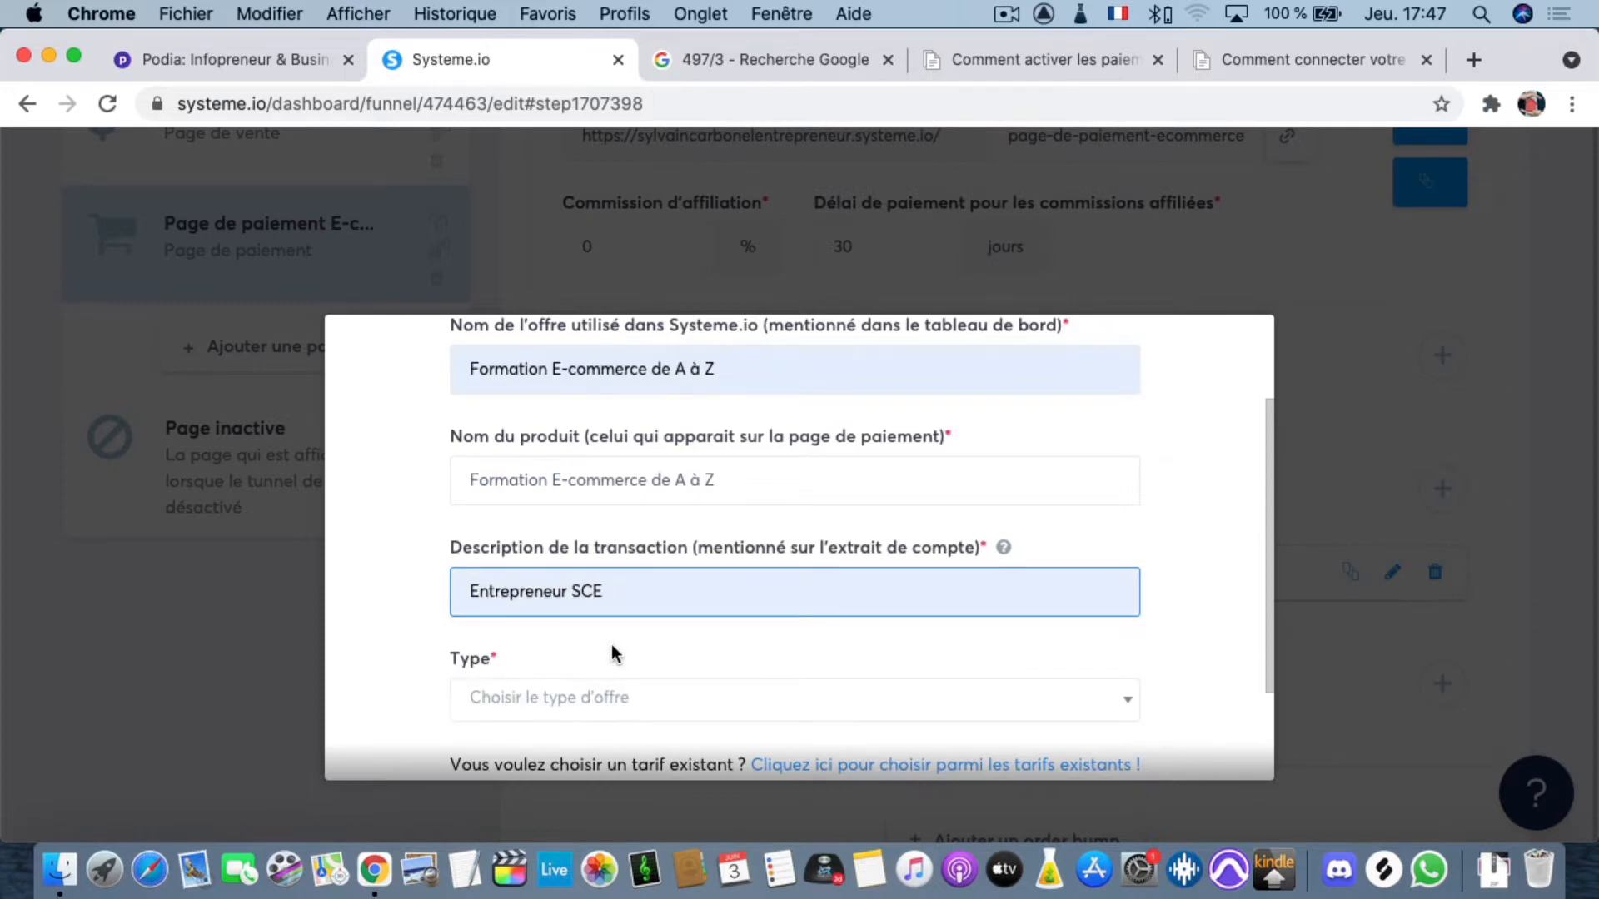
- Set the new price's type to "Paiement en plusieurs fois" and go to its instalment amount settings
scroll(610, 645, down, 2)
click(614, 564)
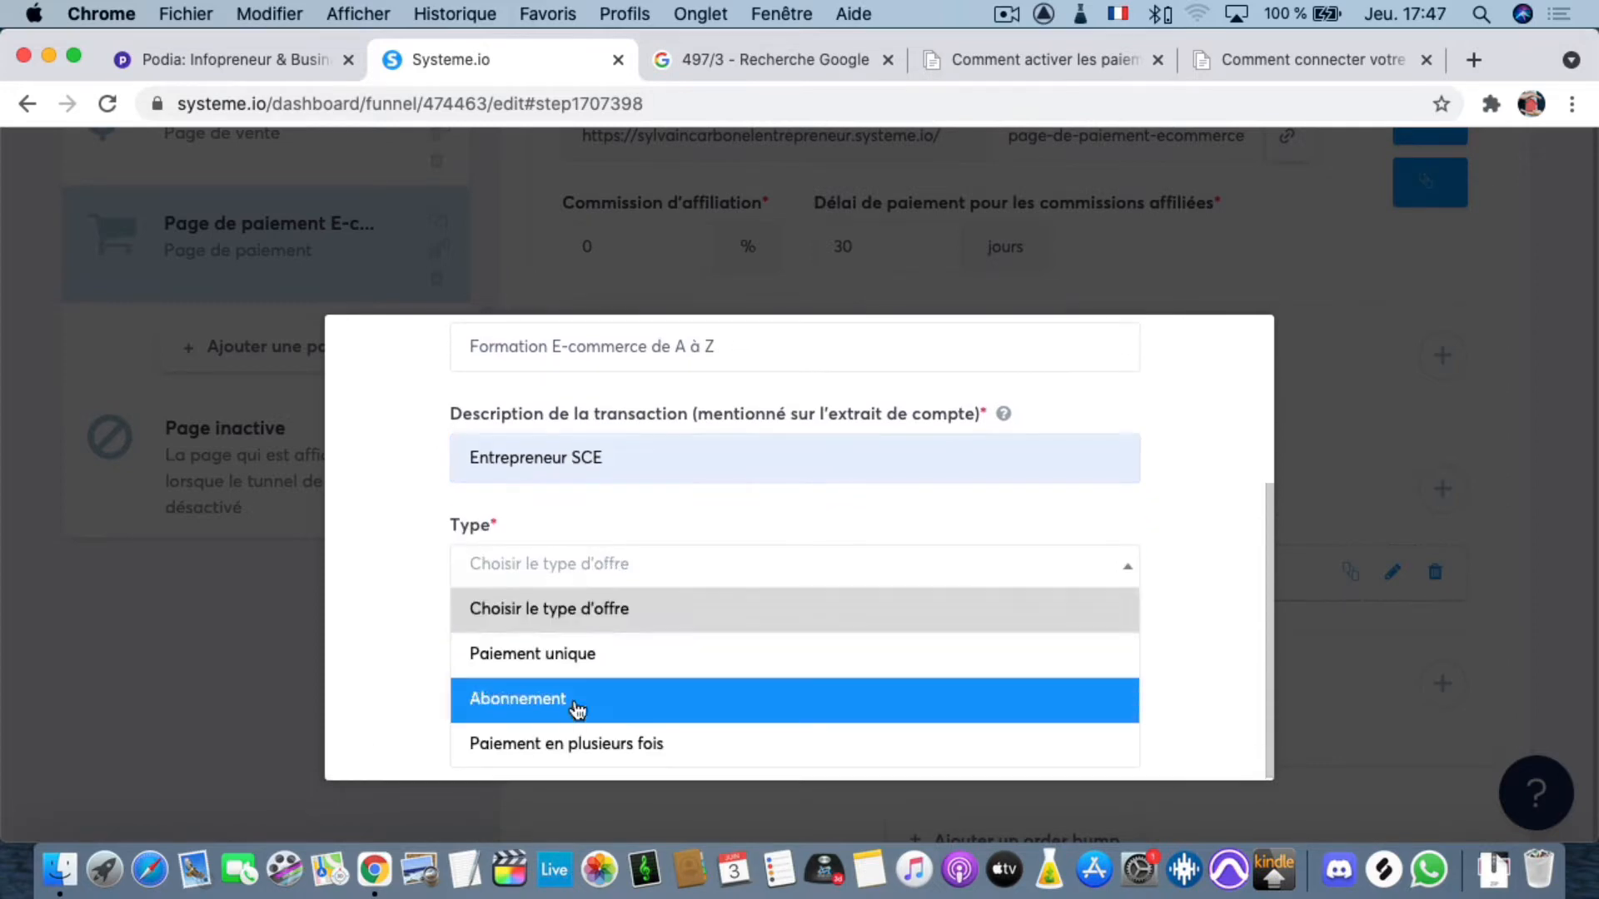
click(569, 744)
scroll(543, 679, down, 3)
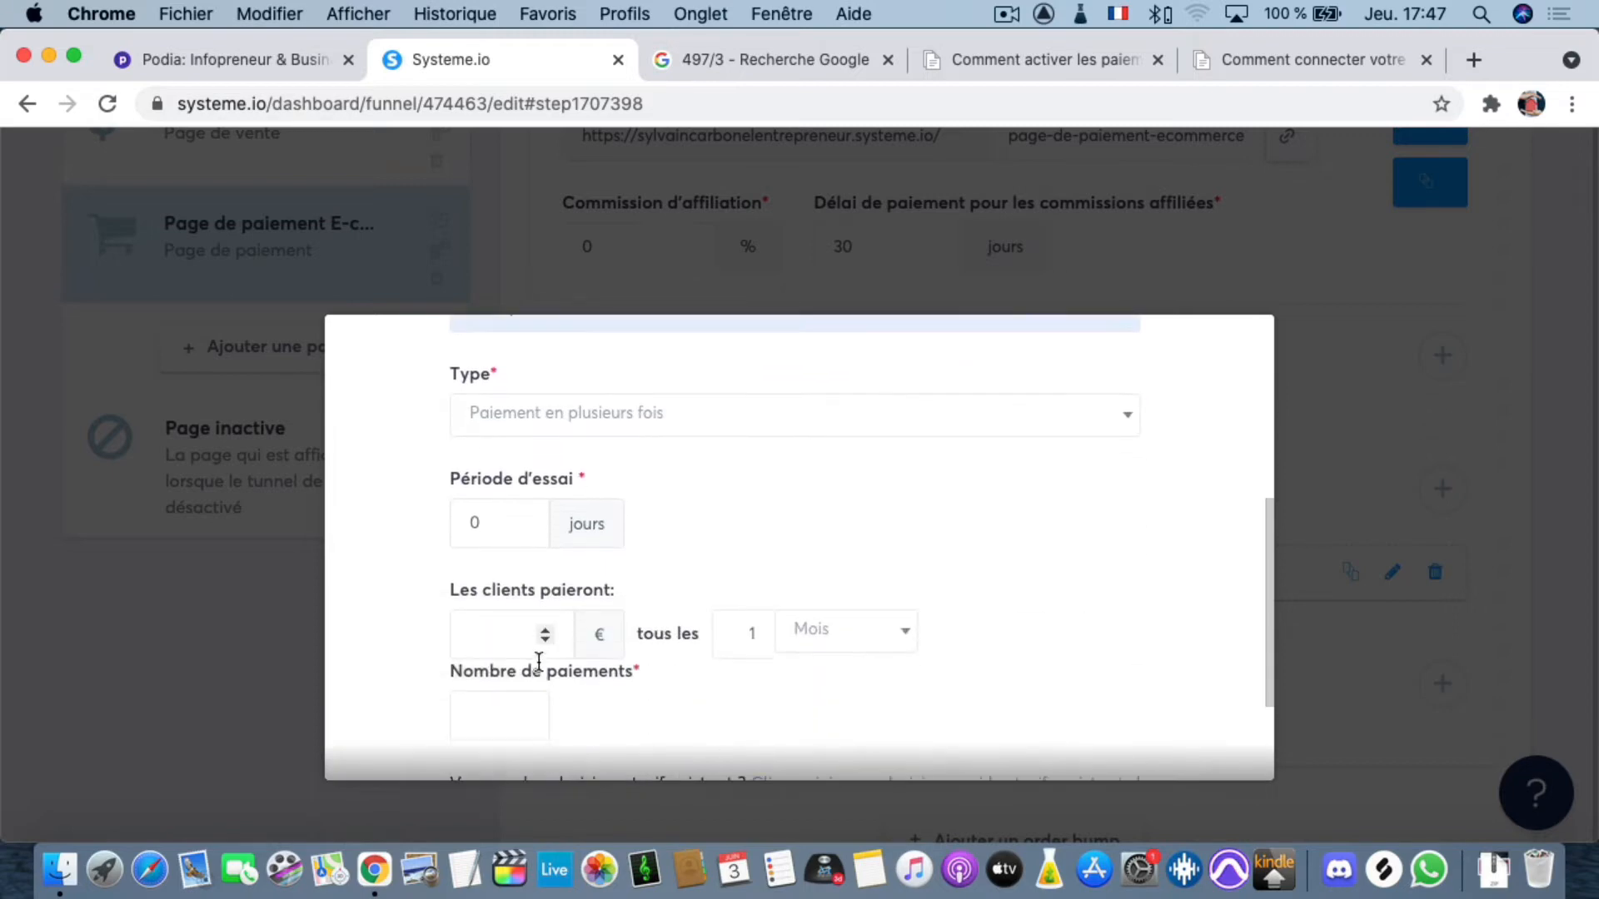
scroll(488, 530, down, 2)
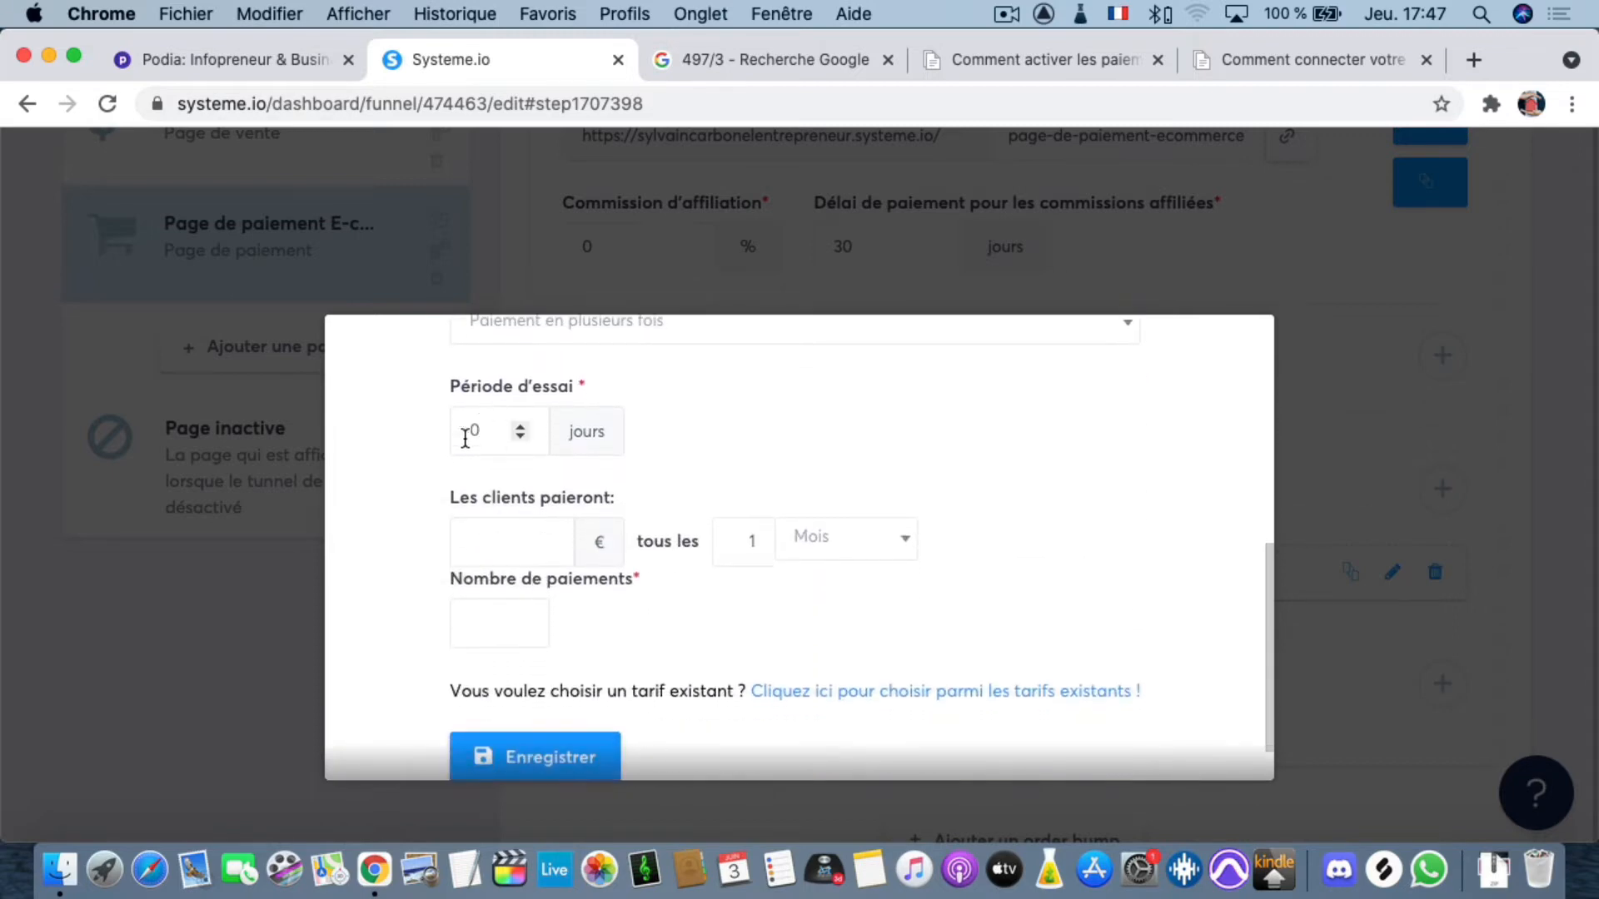
scroll(524, 439, up, 1)
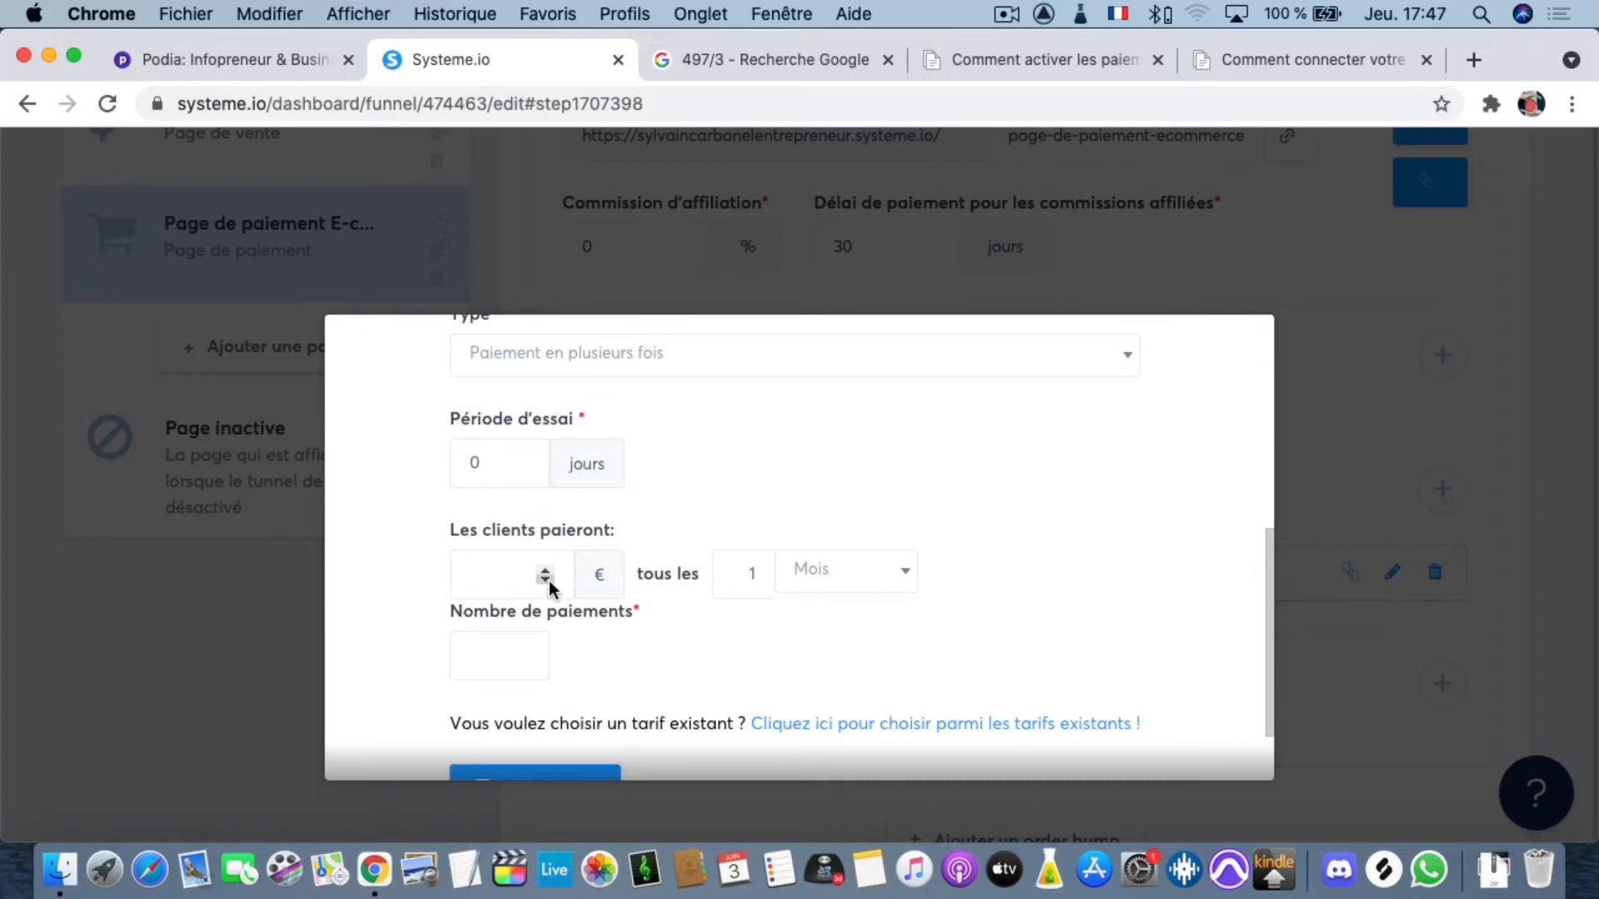
- Set the instalment price's number of payments to 3
click(509, 573)
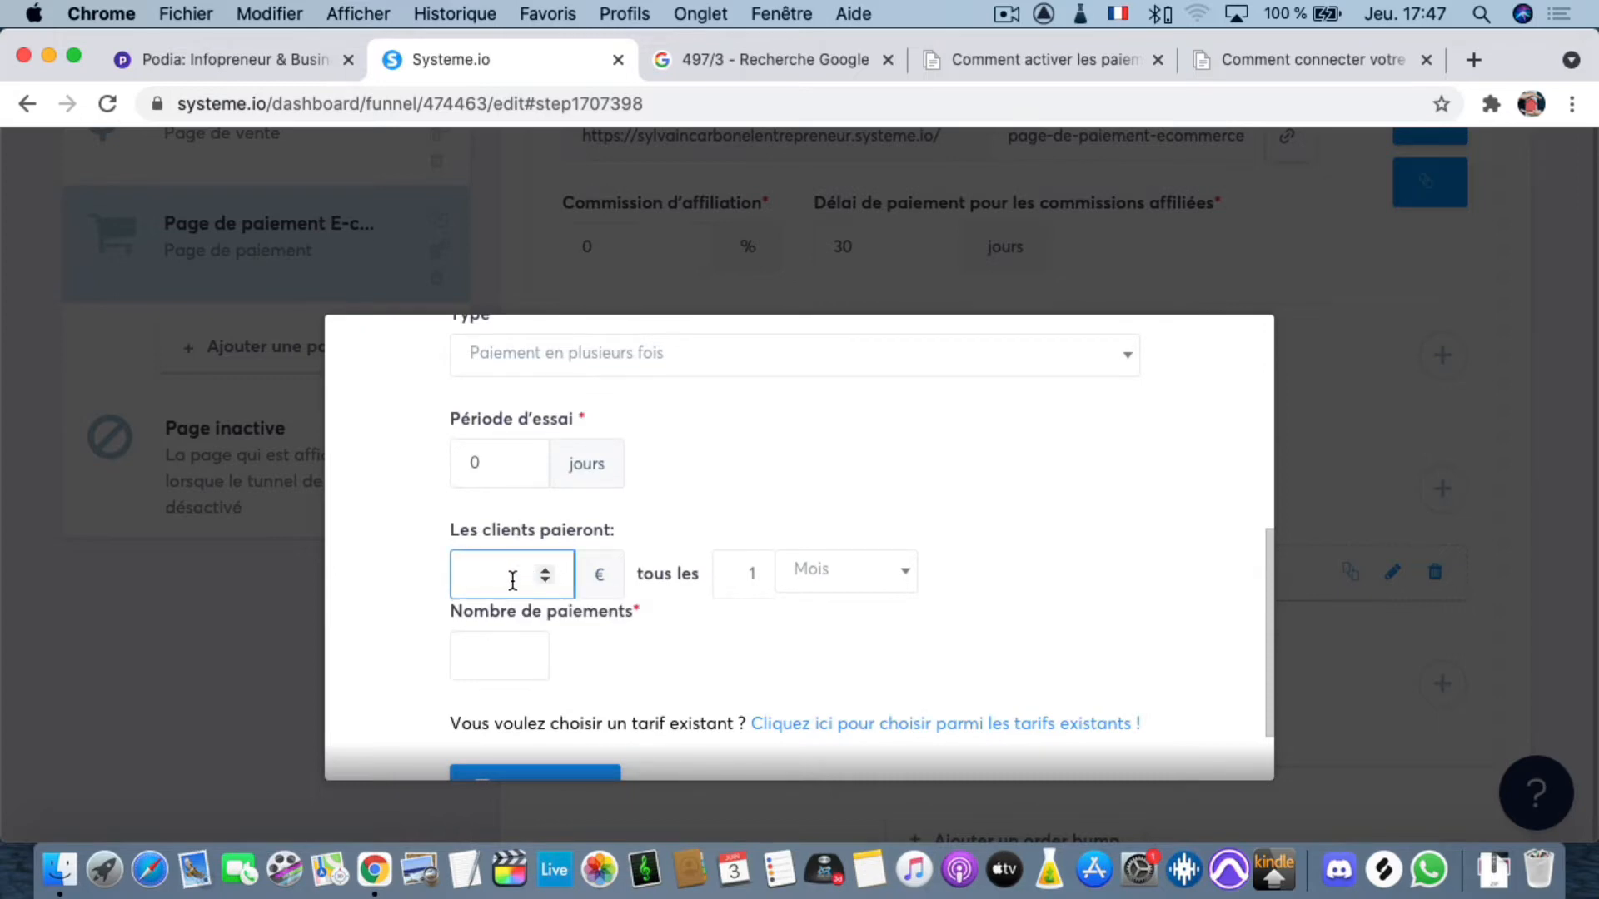
click(729, 573)
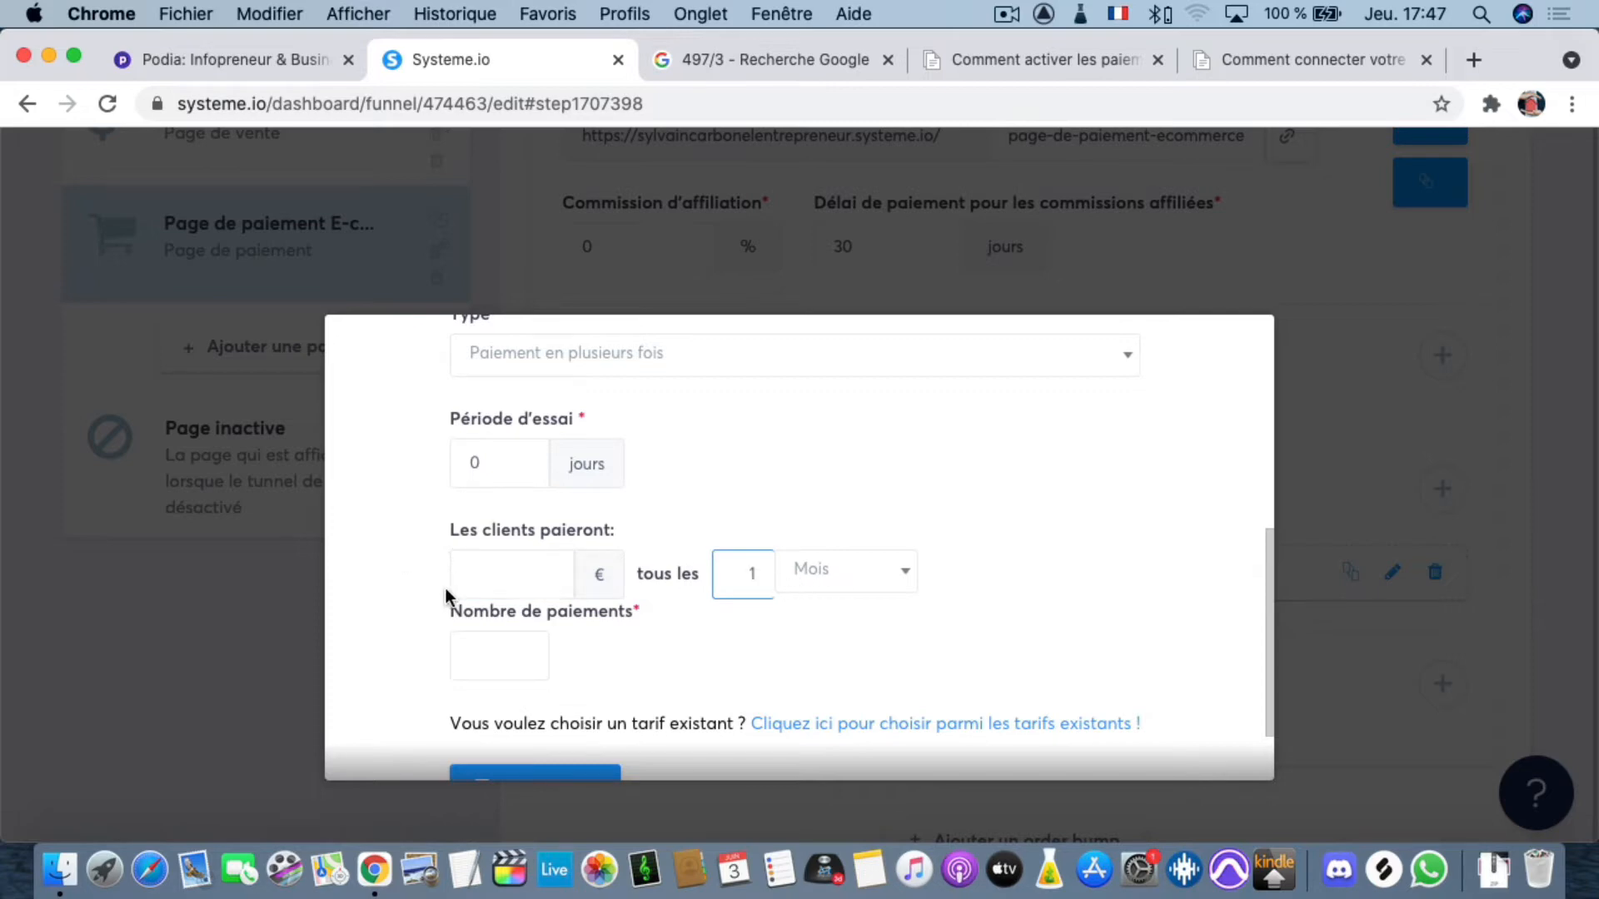
click(476, 653)
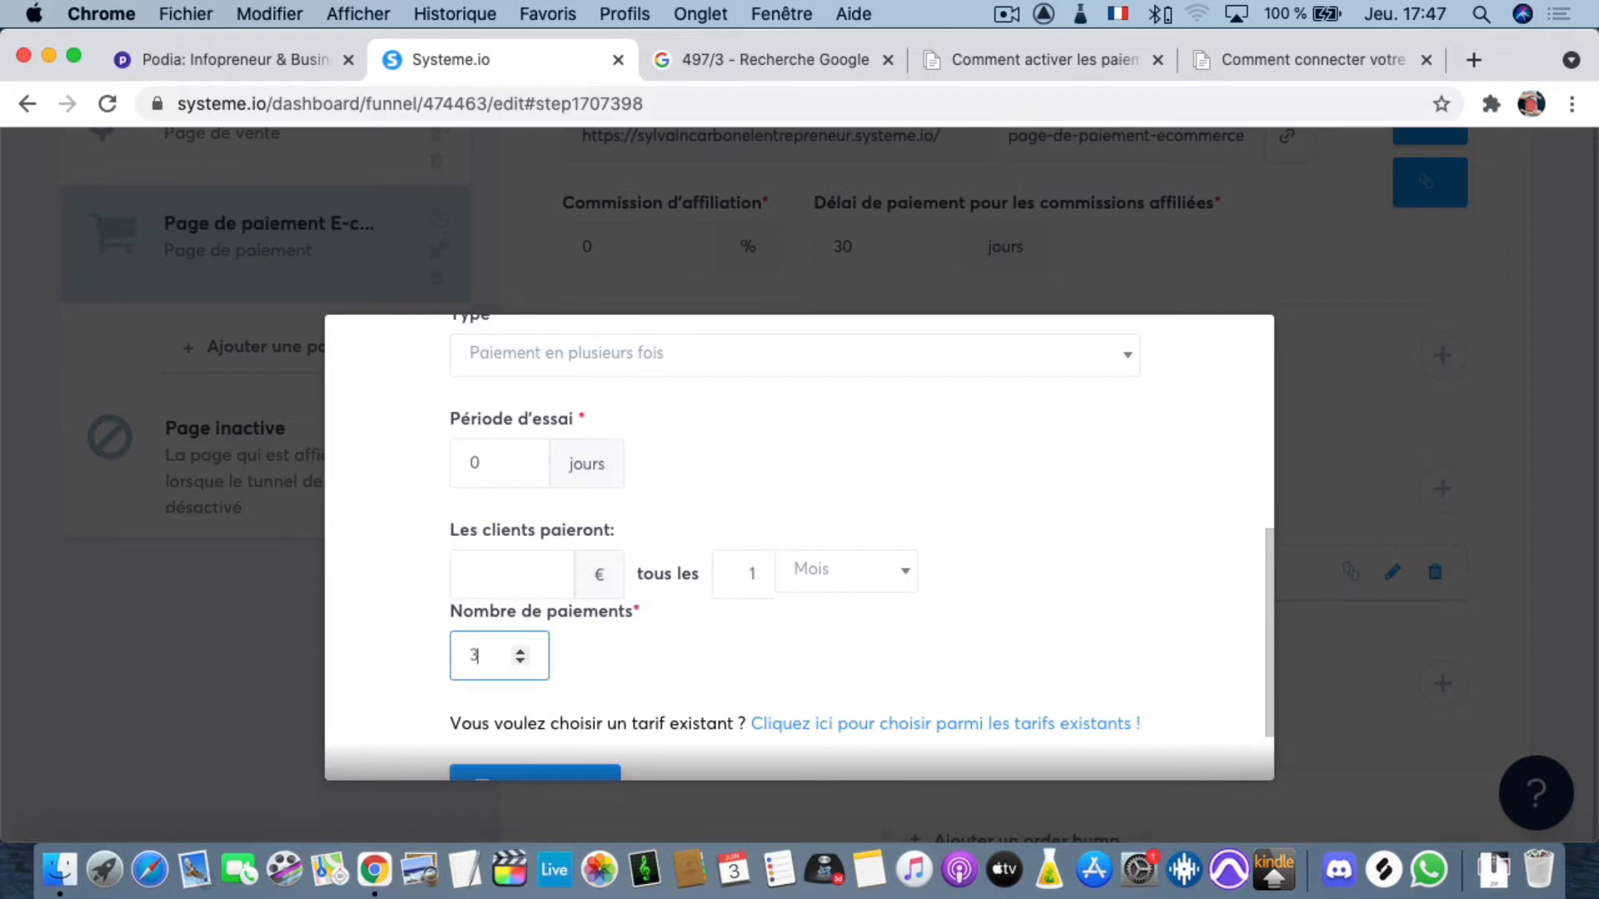
- Copy 165.6 from the 497/3 result on Google and enter it as the instalment amount customers pay in euros
click(720, 50)
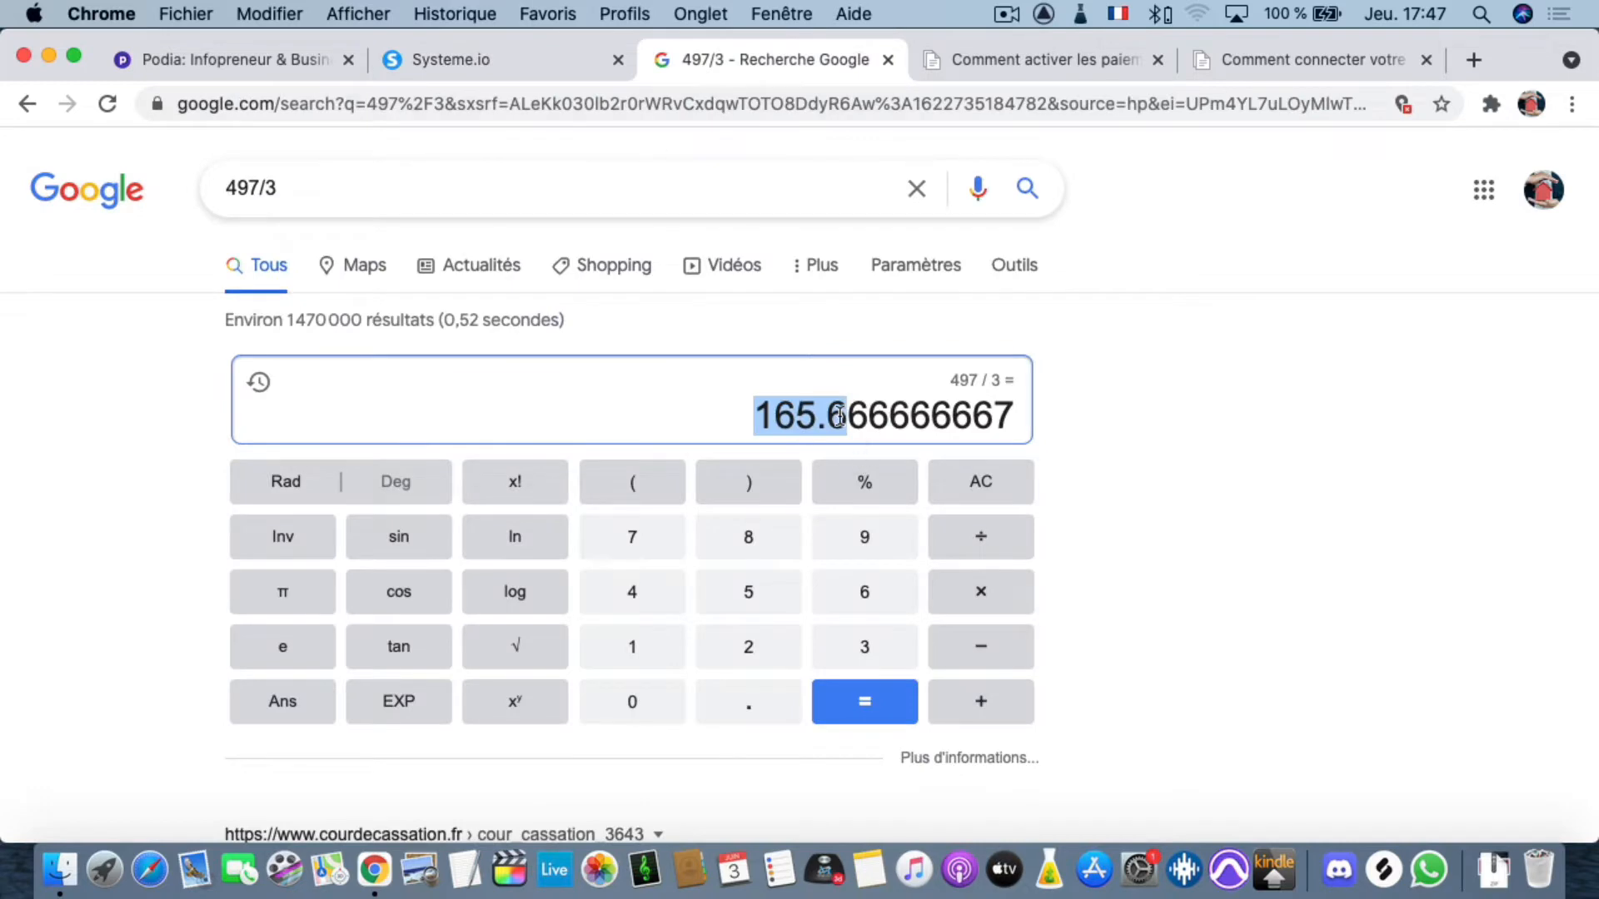
drag(860, 414, 1011, 414)
click(450, 59)
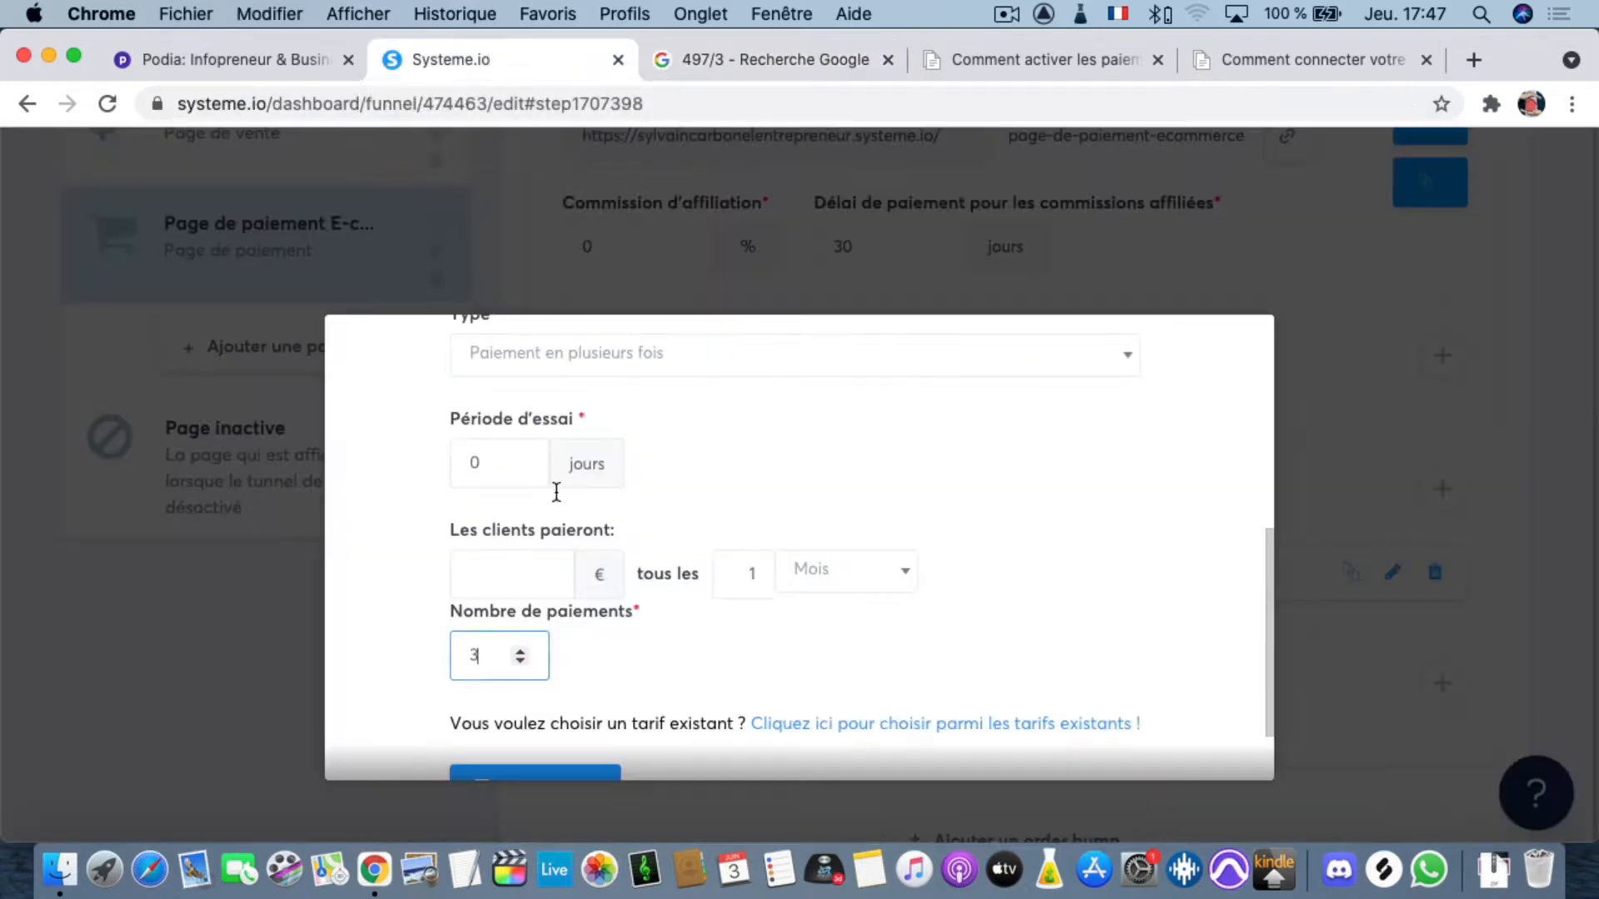
click(517, 570)
key(super+v)
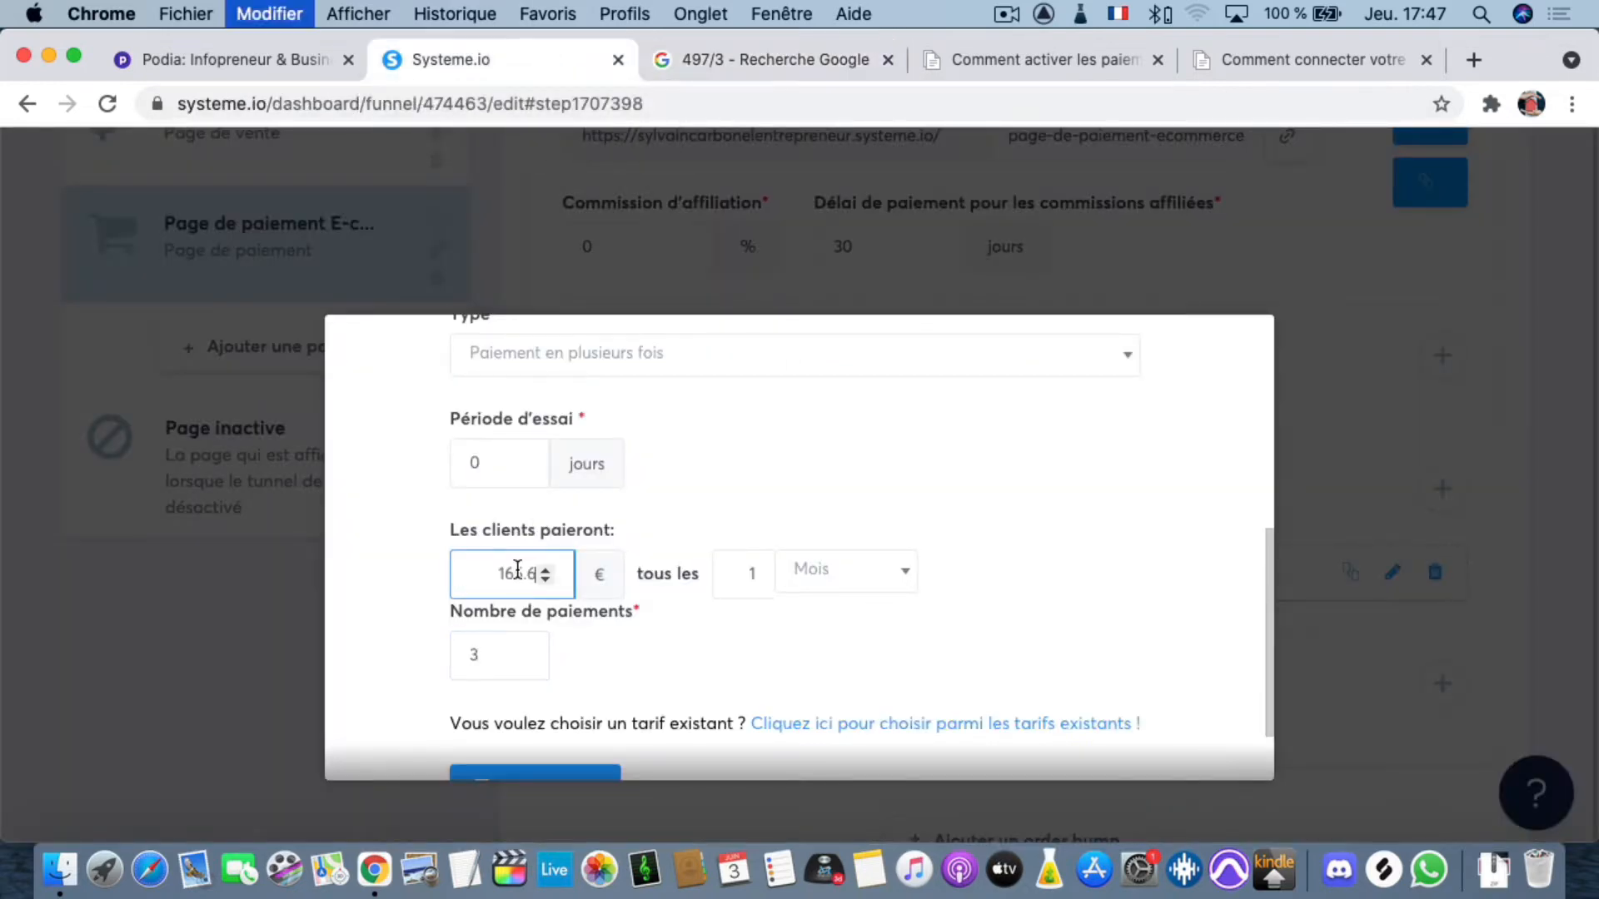
click(854, 644)
- Check the available payment intervals, keep the interval at 1 "Mois", and save the instalment price
scroll(842, 651, down, 2)
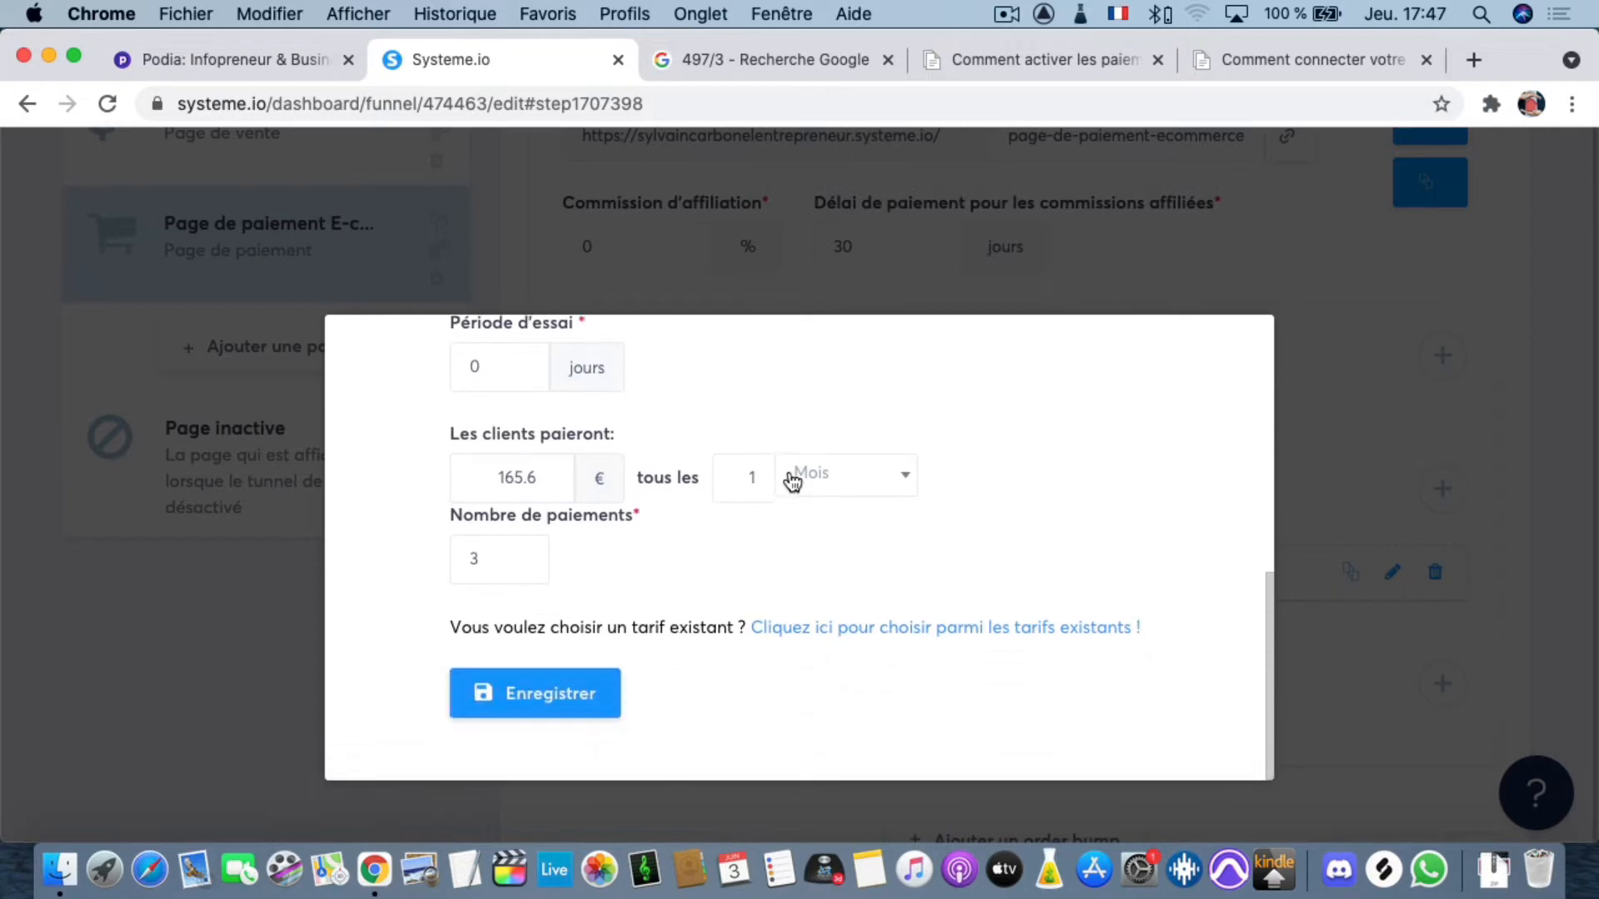
click(866, 489)
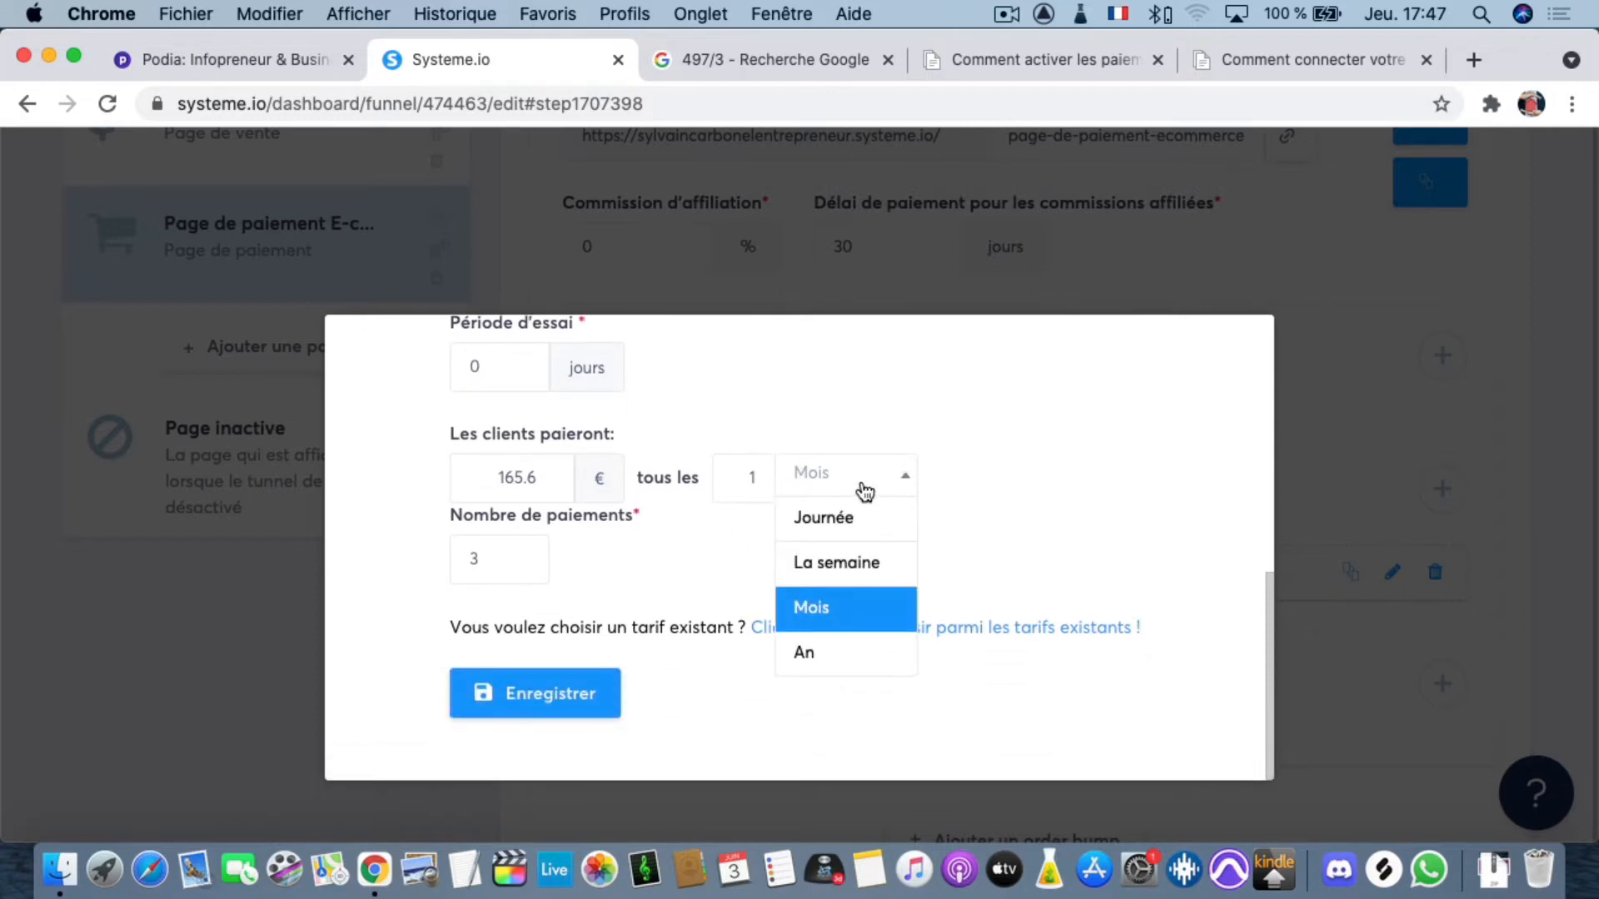
click(824, 489)
click(748, 481)
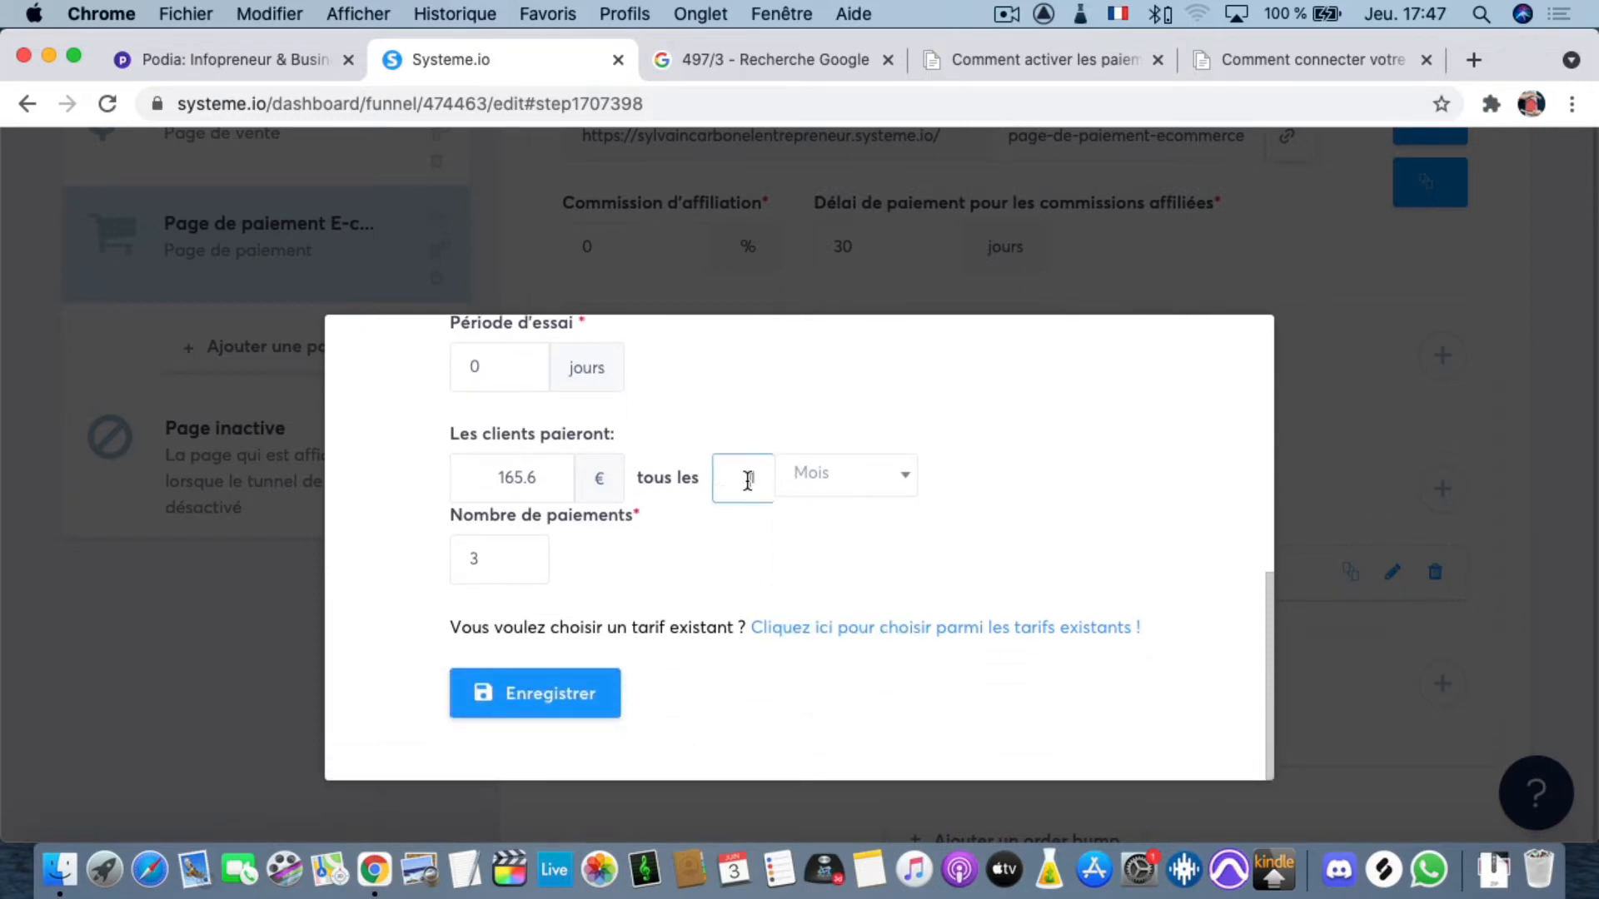
click(542, 704)
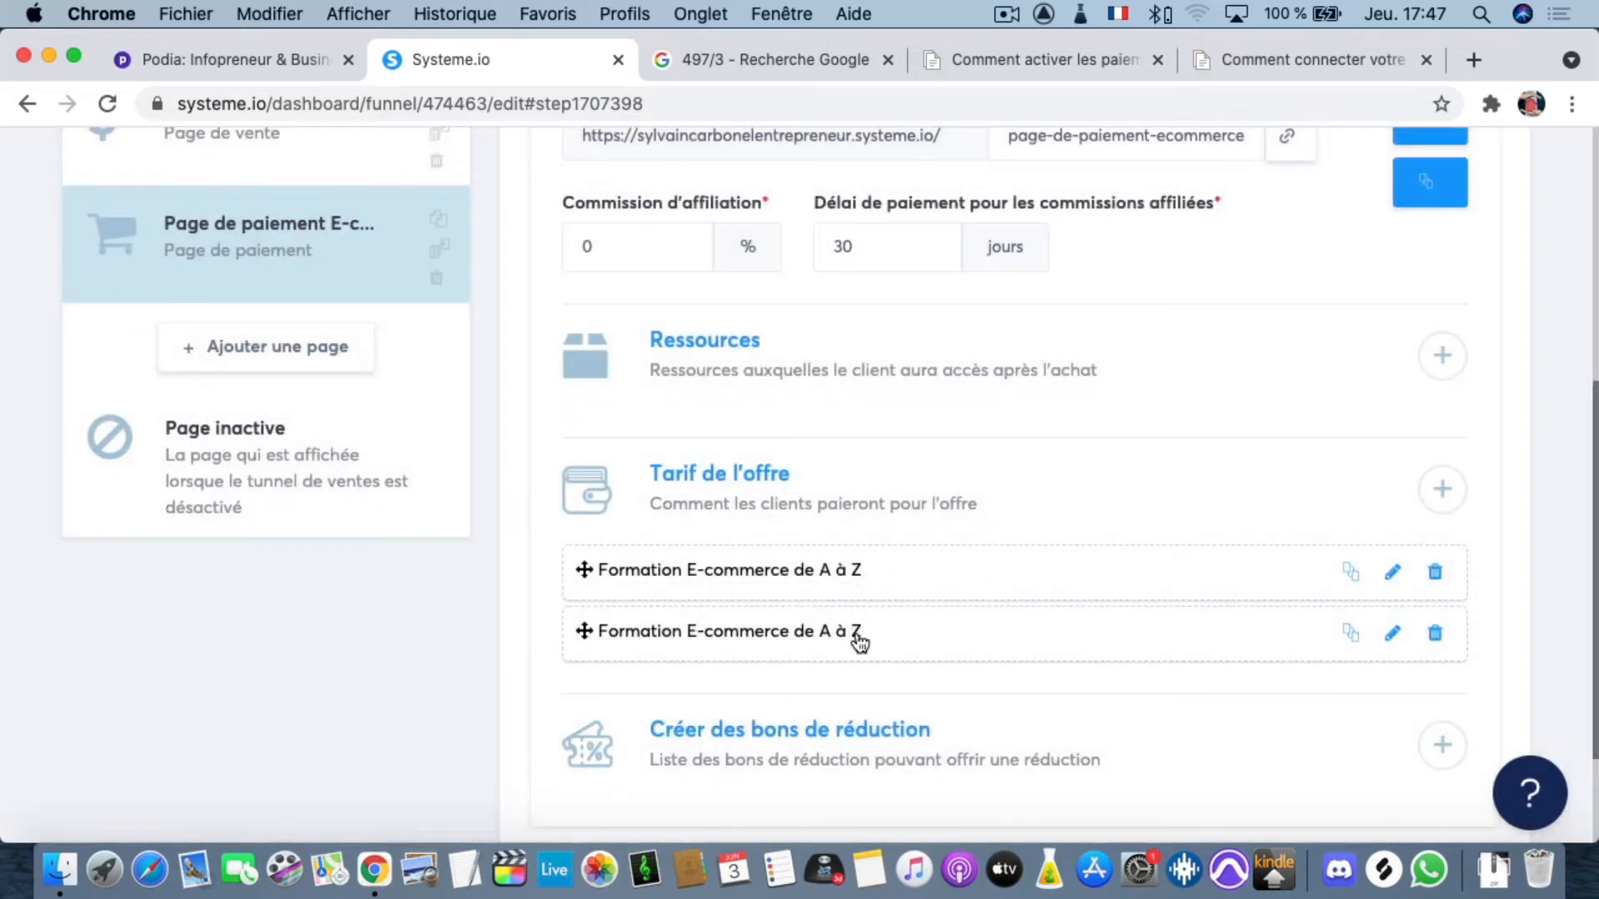
- Recheck the 497/3 calculation on Google, and save the payment page step in systeme.io
click(770, 50)
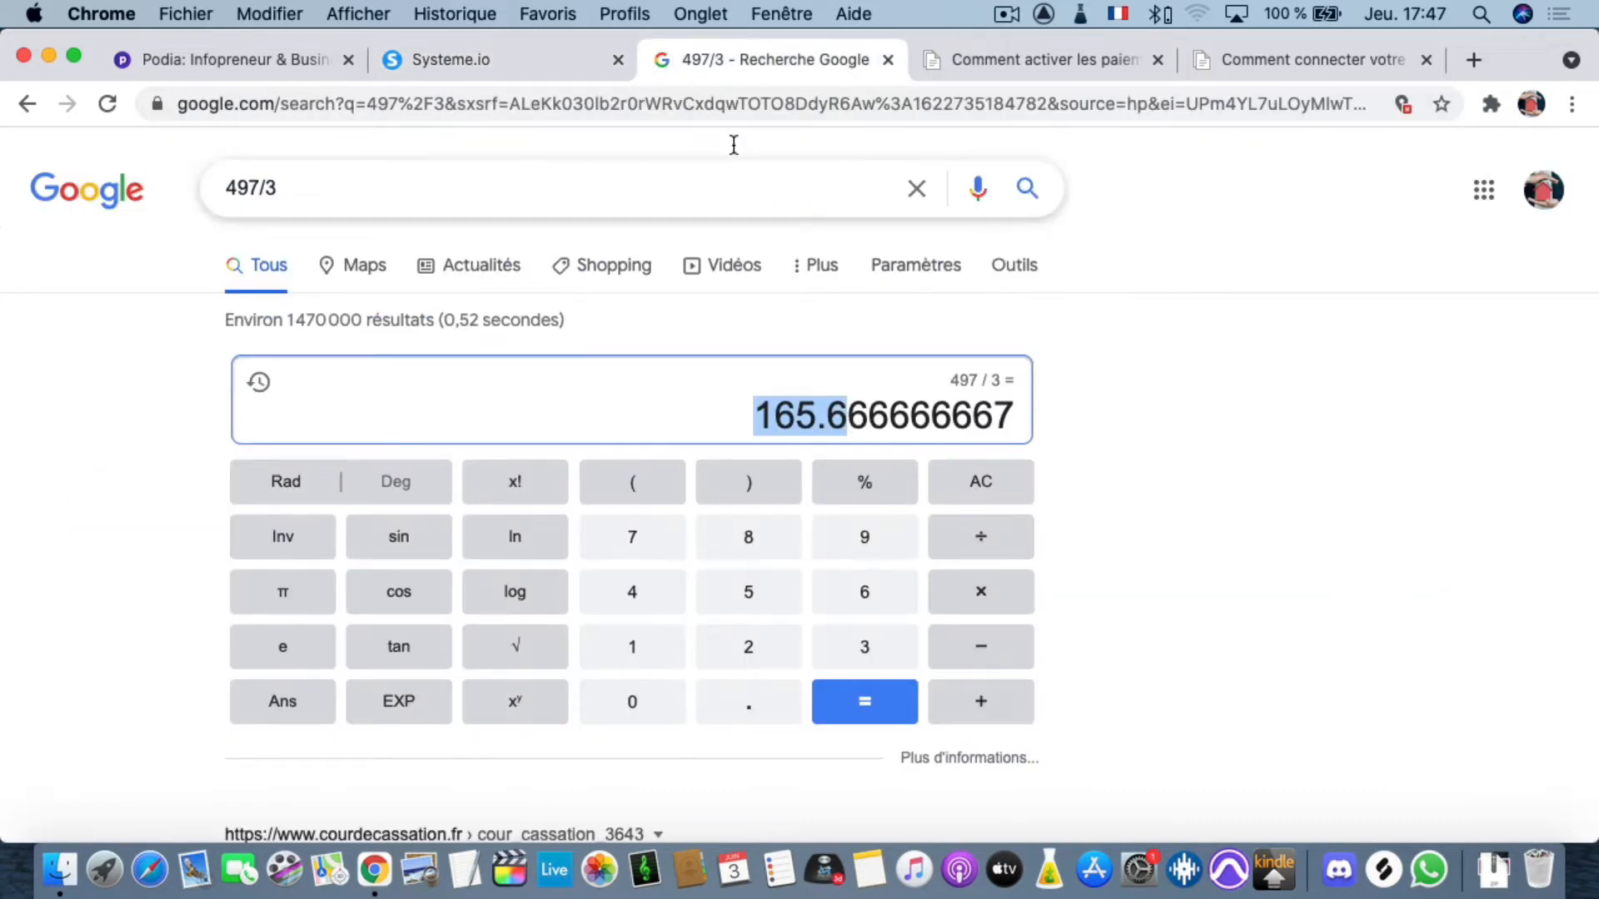
click(564, 50)
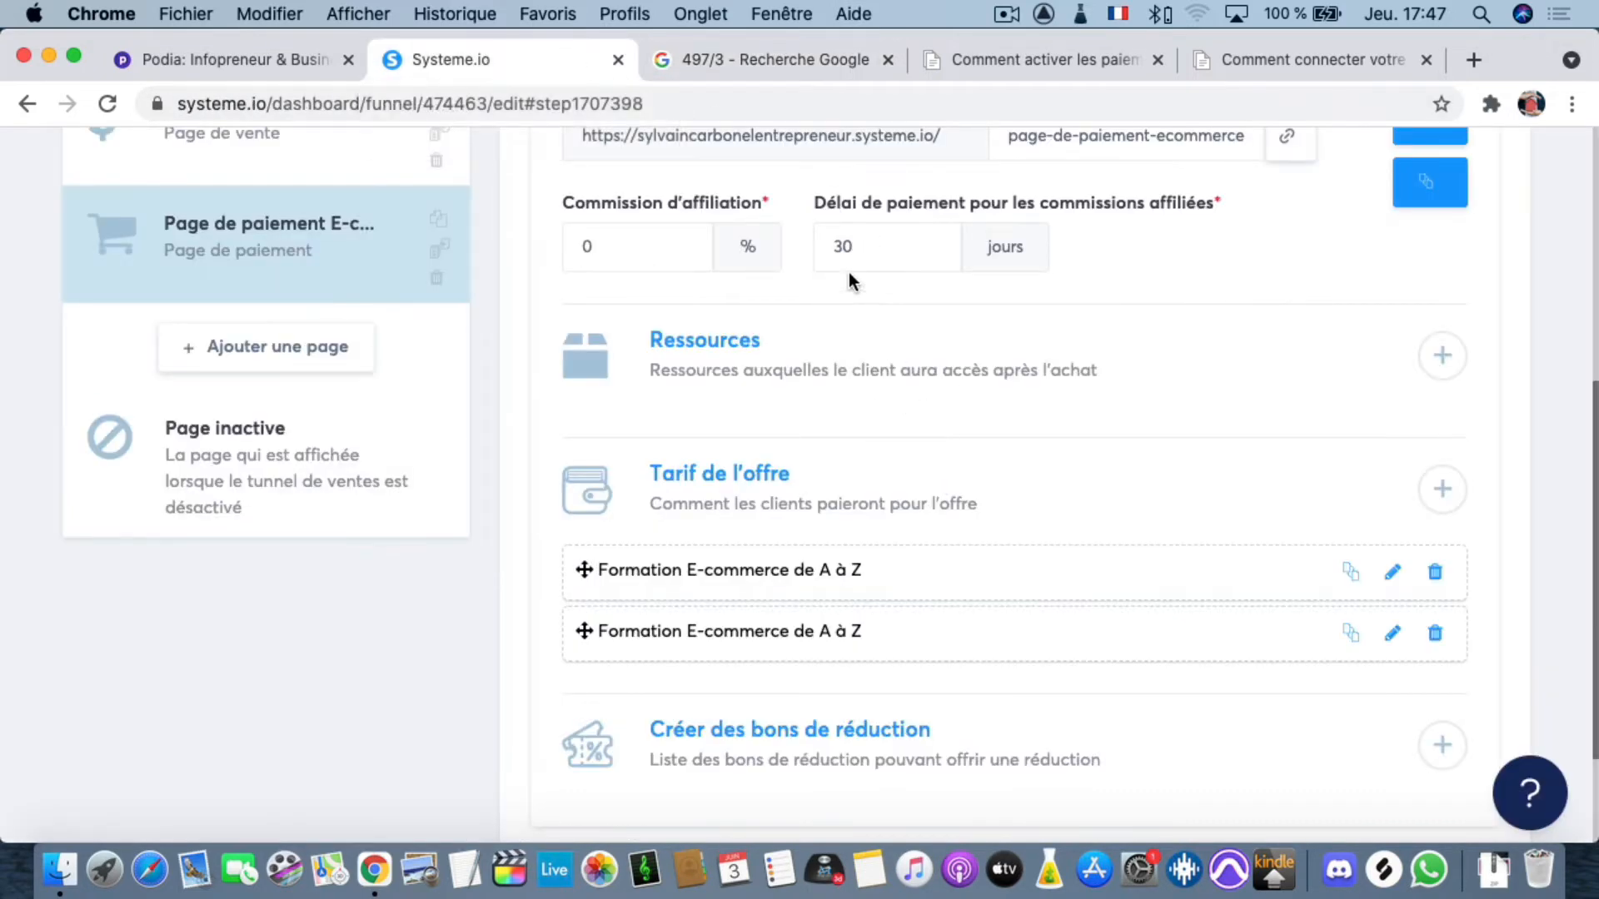
scroll(848, 272, up, 6)
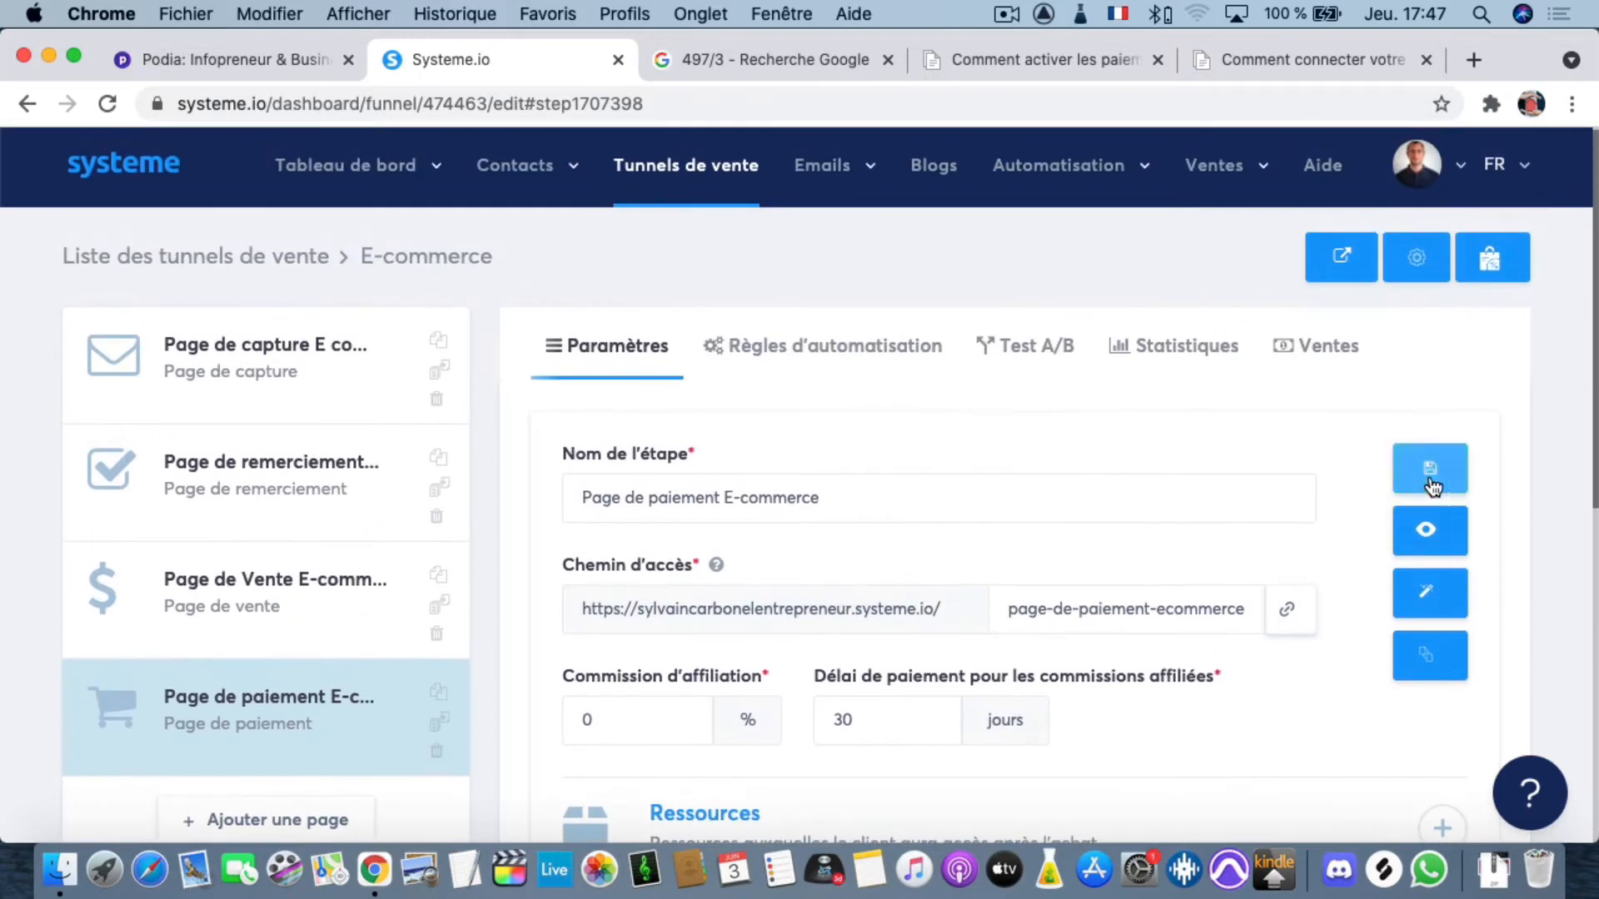
click(1430, 488)
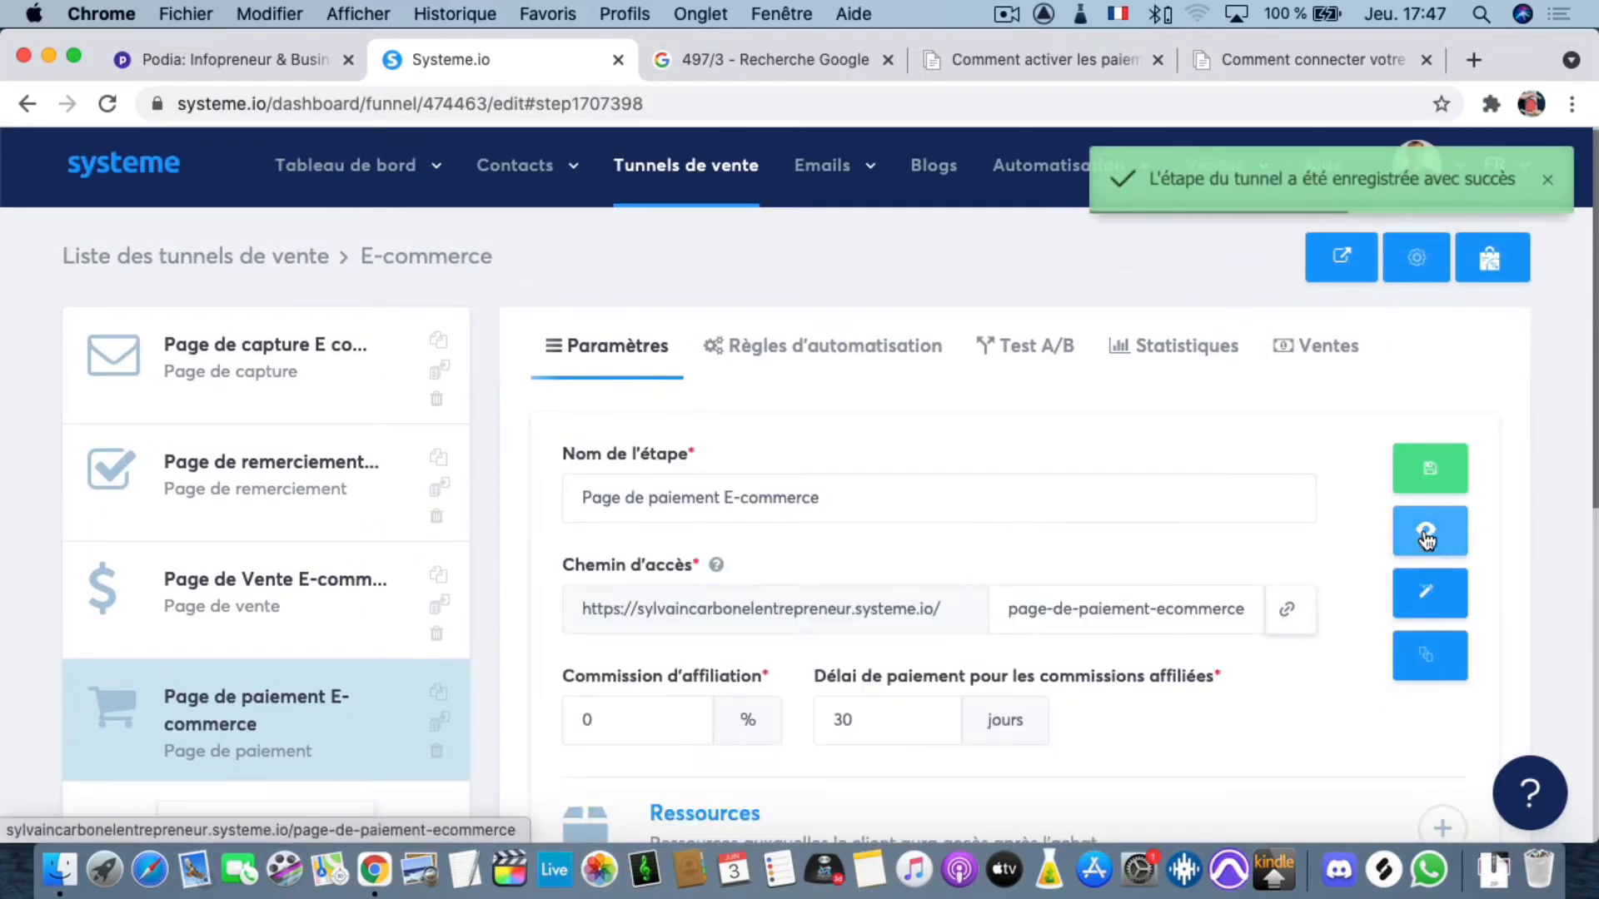
- Preview the payment page, examine its two price options, try validating the order without card details, and close the preview
click(1427, 533)
scroll(688, 600, down, 10)
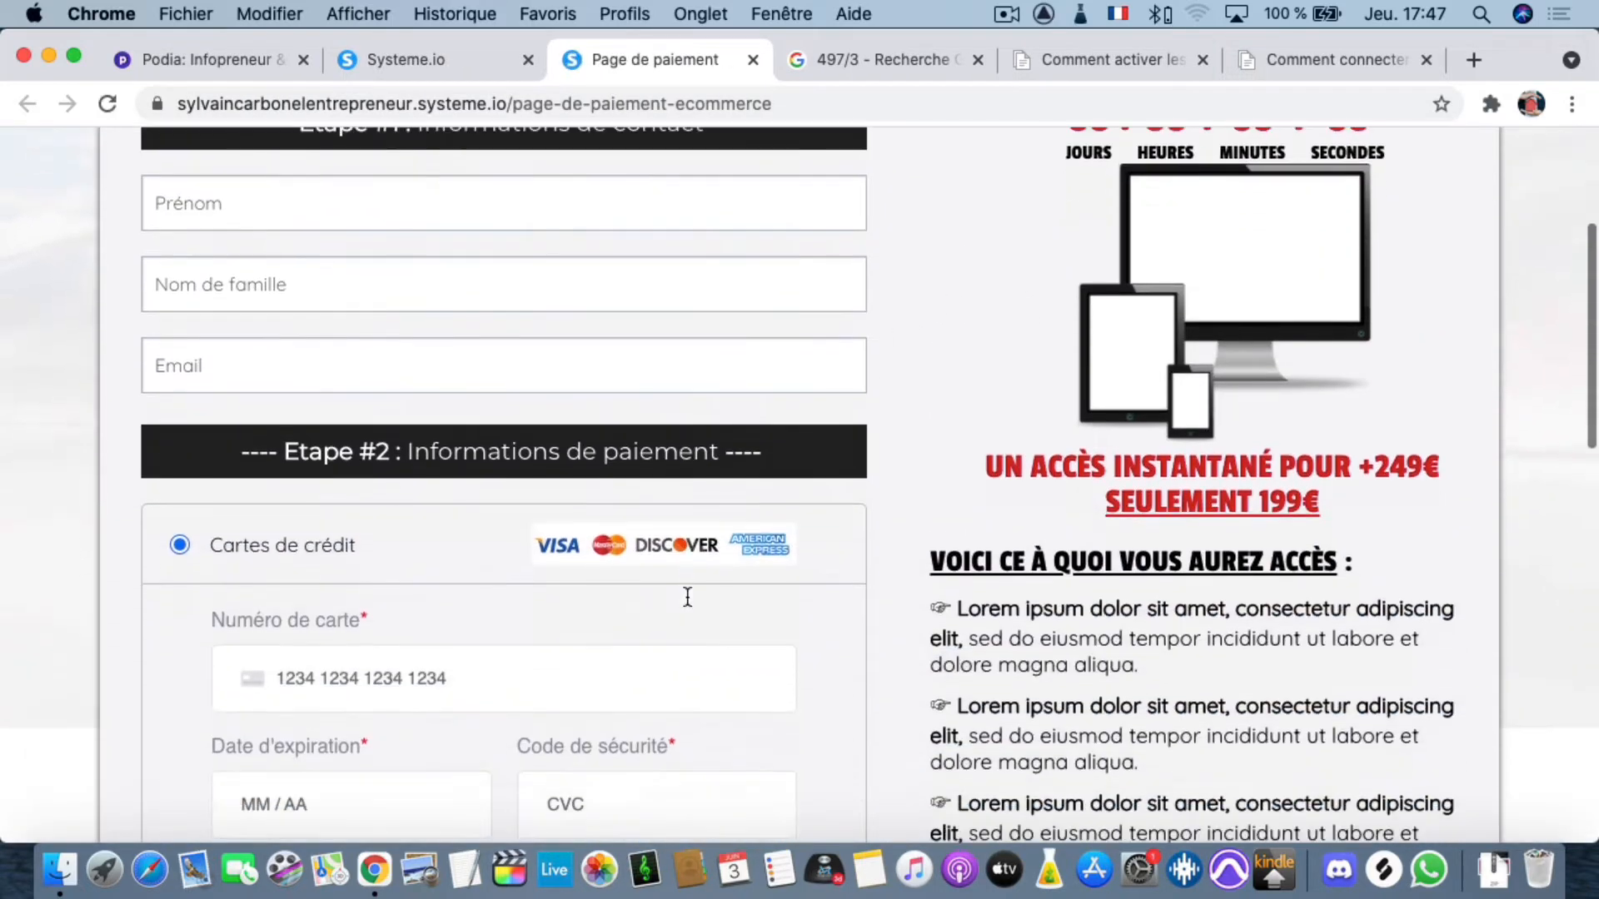
scroll(687, 598, down, 1)
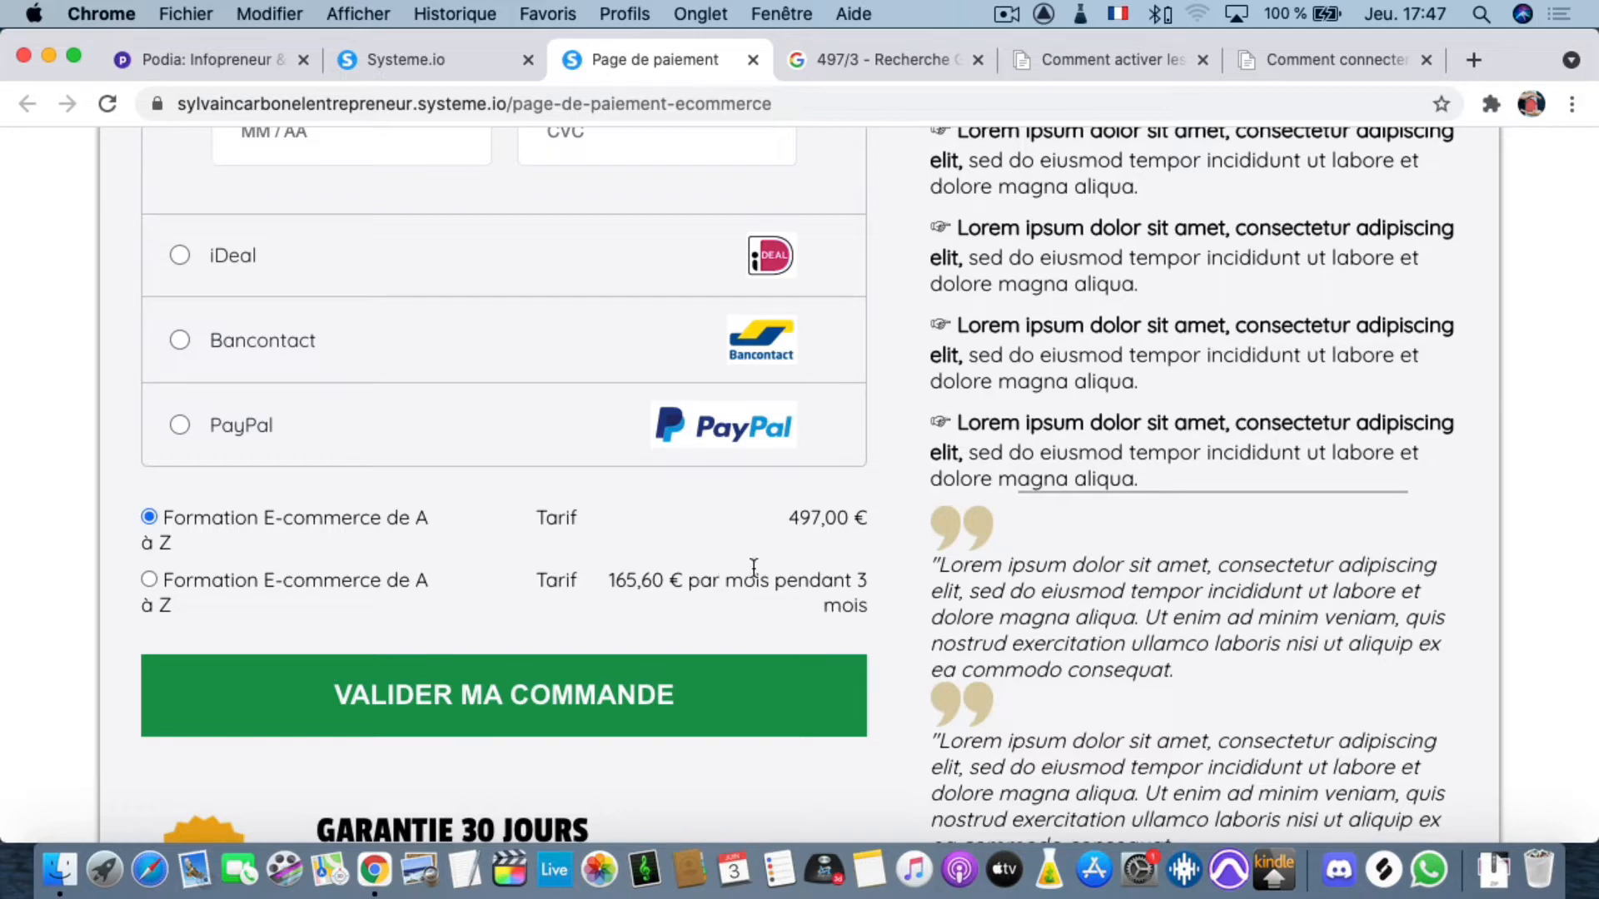
scroll(607, 612, down, 5)
scroll(606, 612, up, 3)
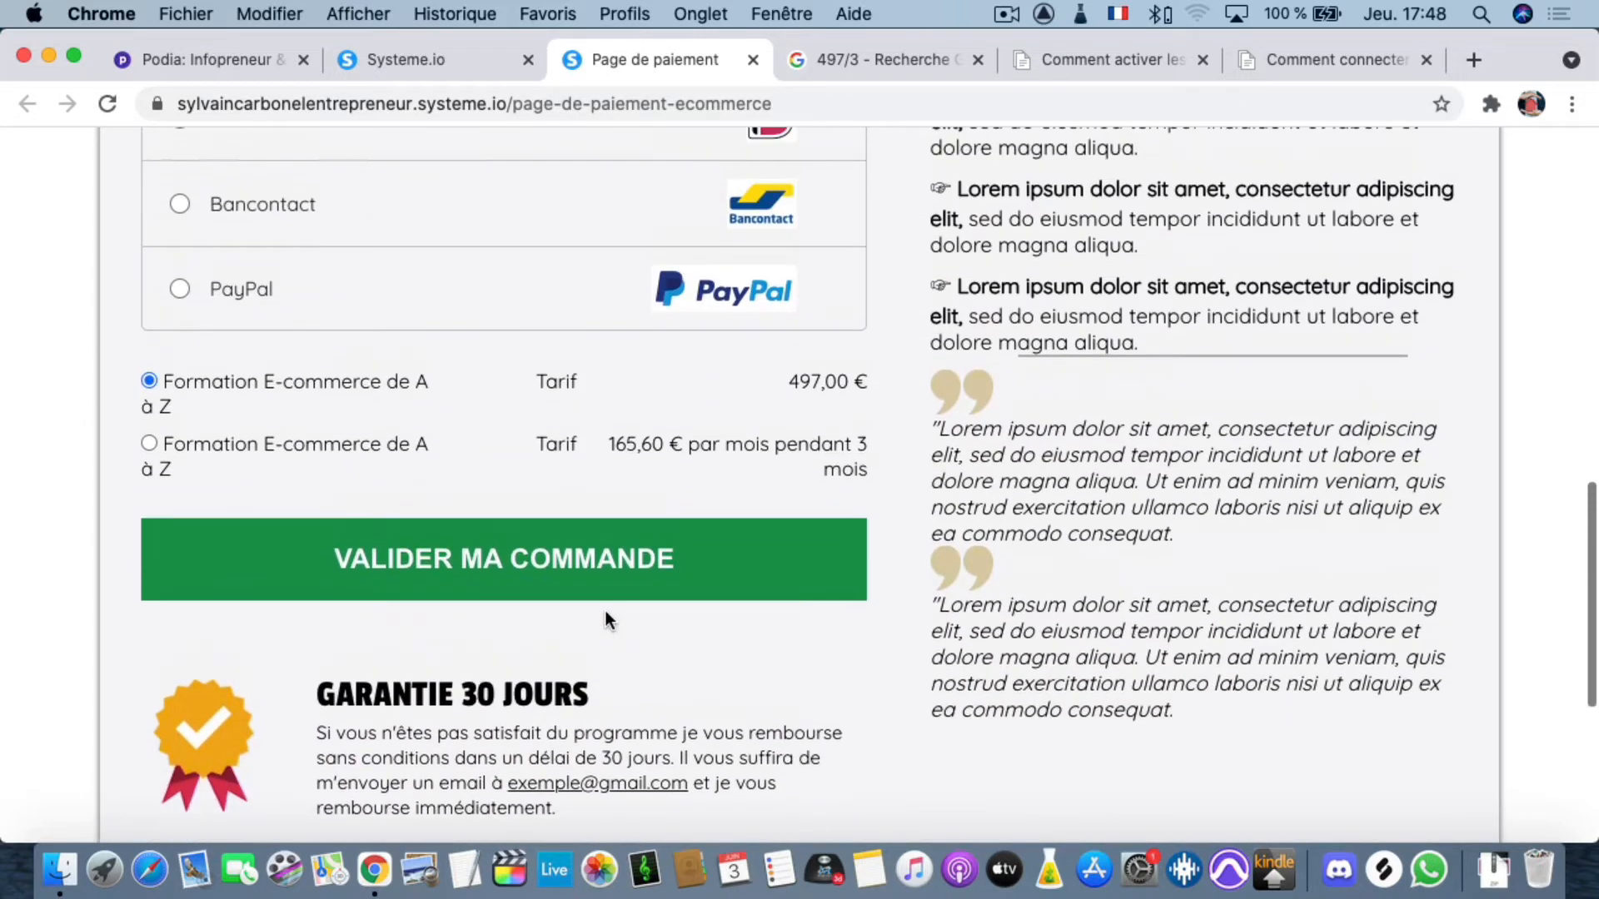
click(607, 570)
scroll(583, 708, up, 1)
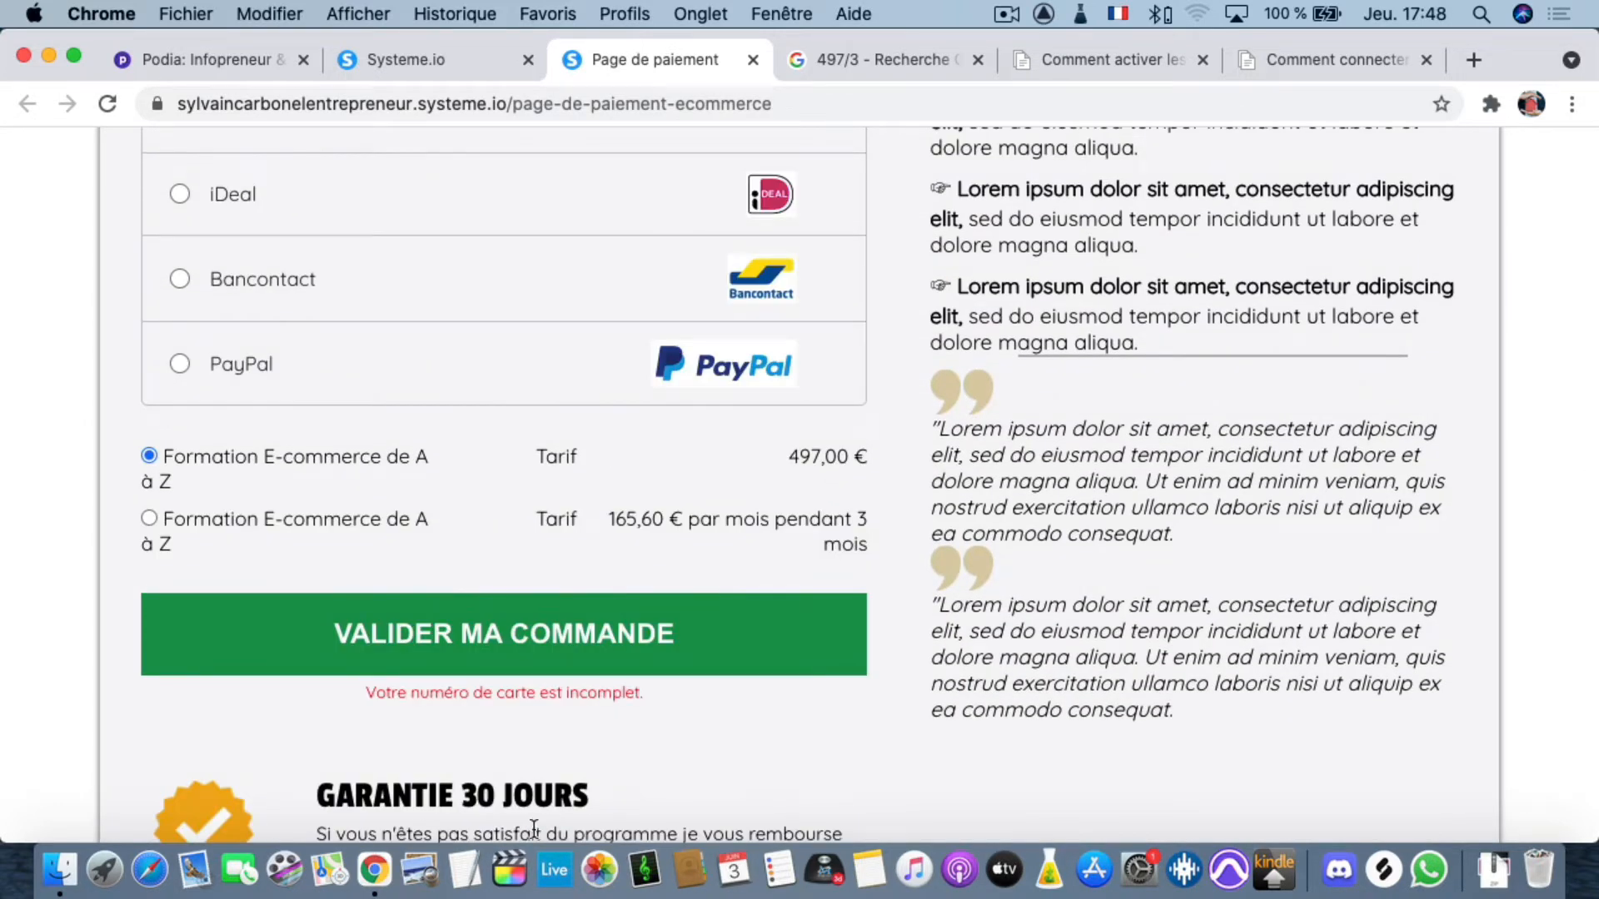
click(634, 608)
click(751, 61)
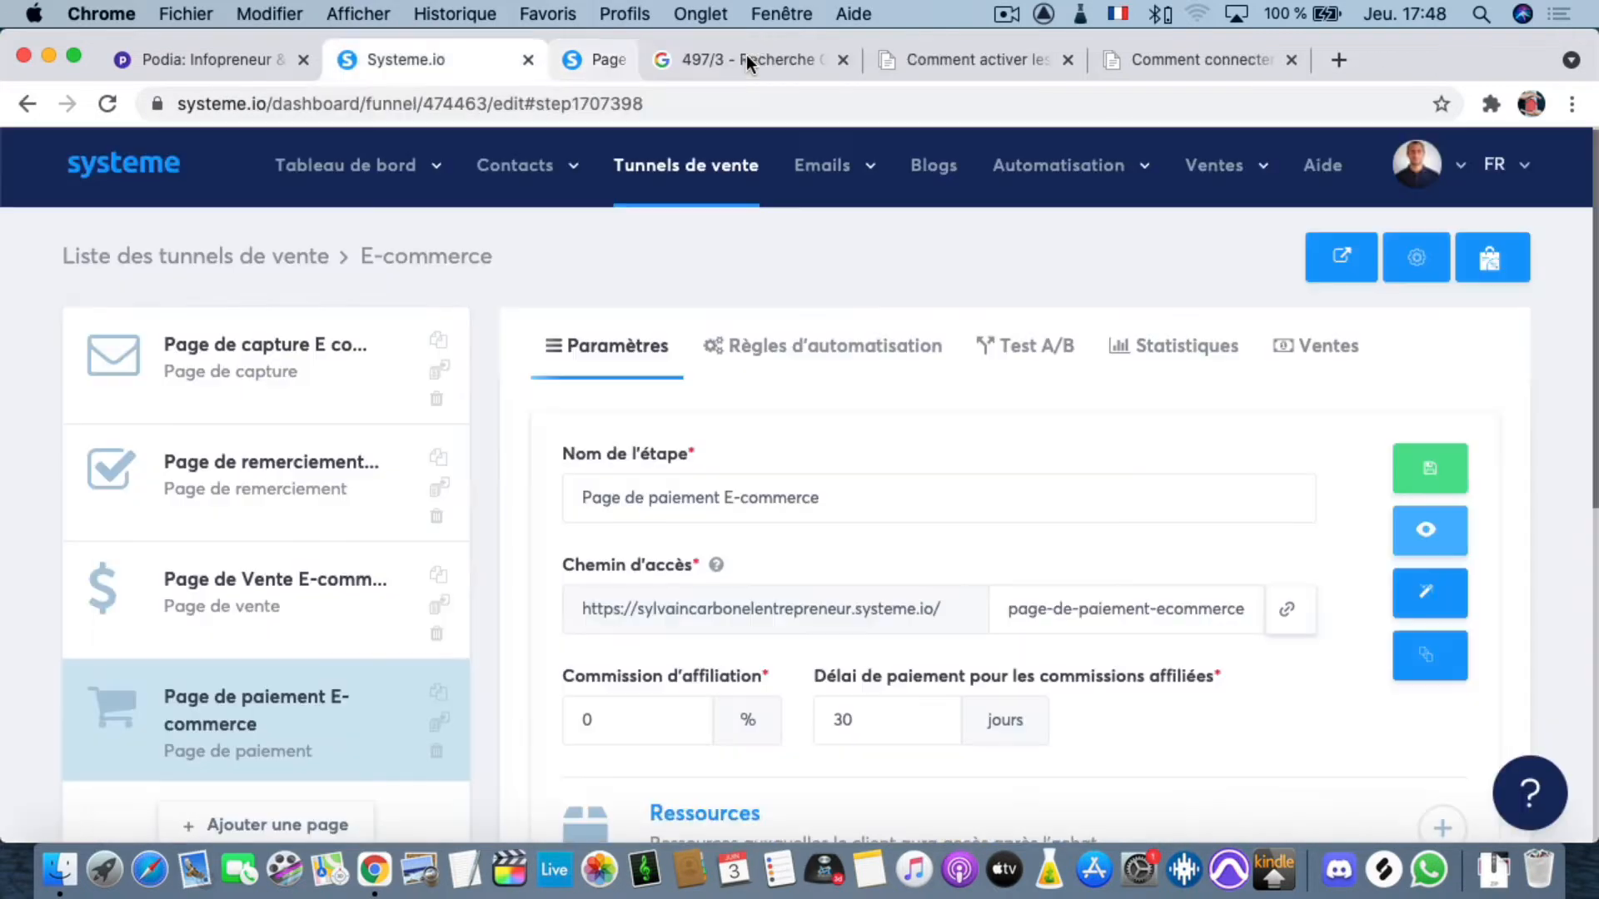
- Look over the payment page's settings and switch to the help article on activating Stripe or PayPal payments
scroll(853, 487, down, 3)
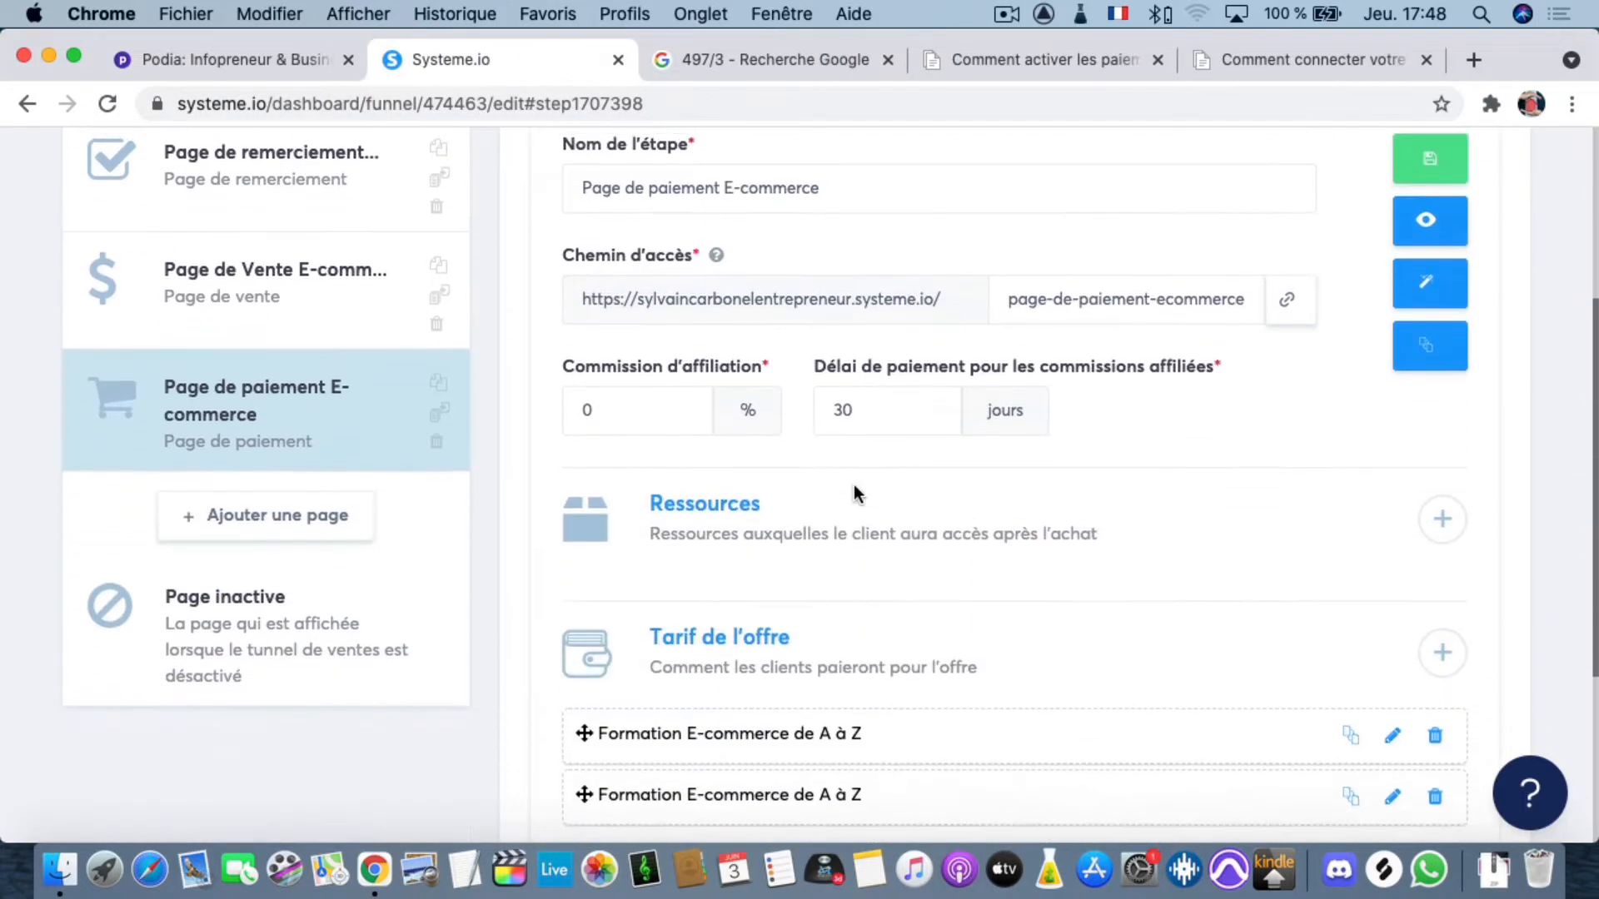
scroll(854, 488, up, 5)
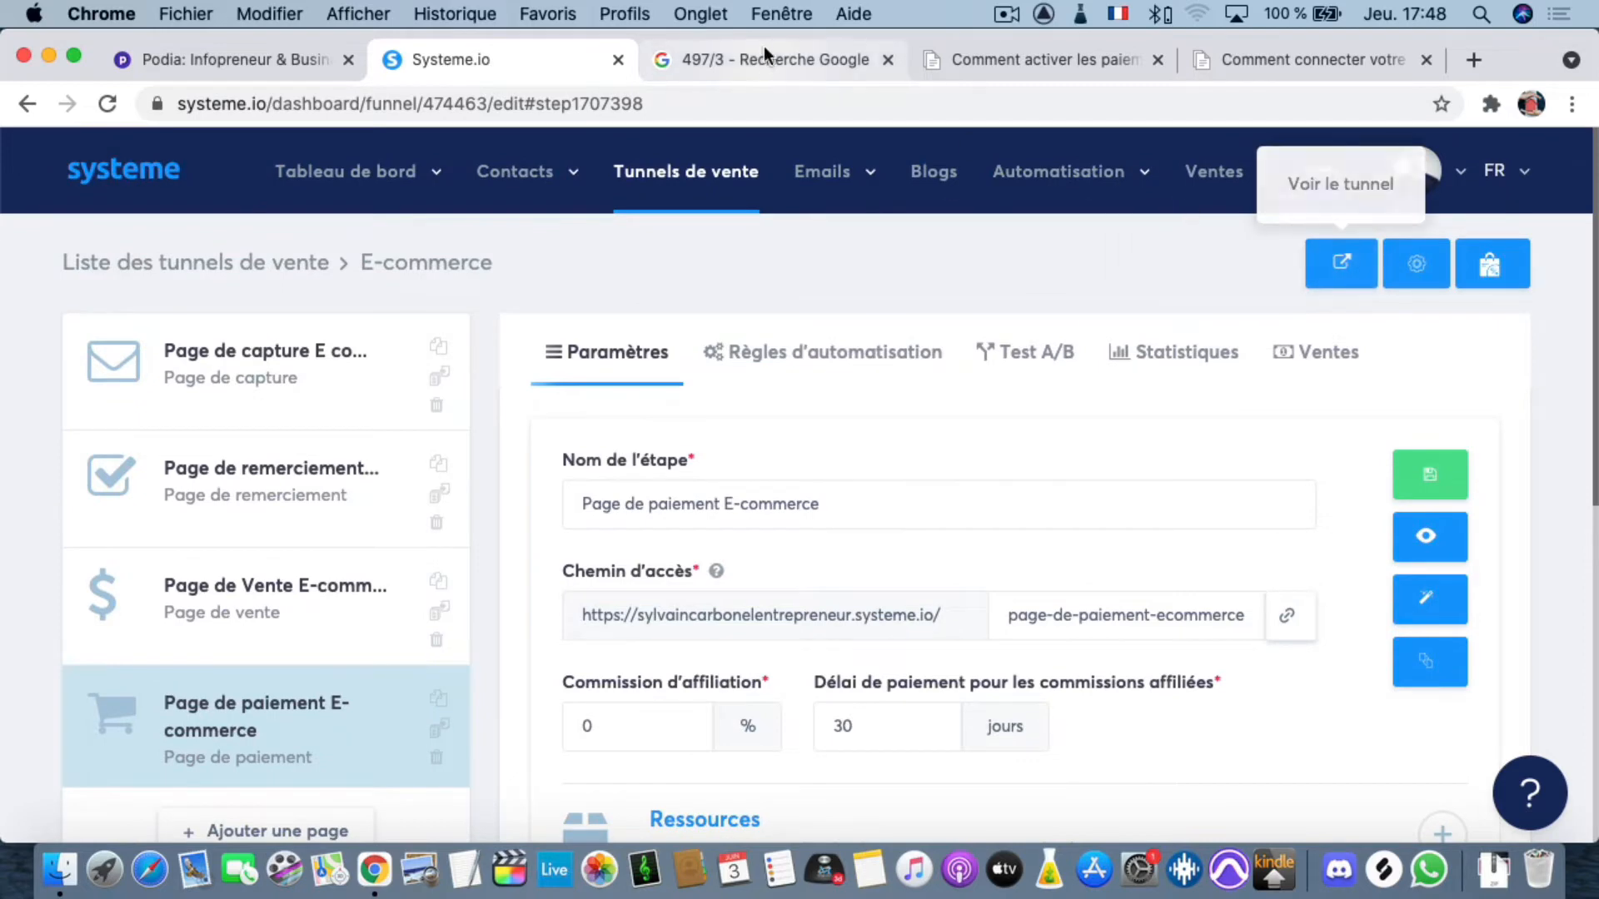
click(959, 60)
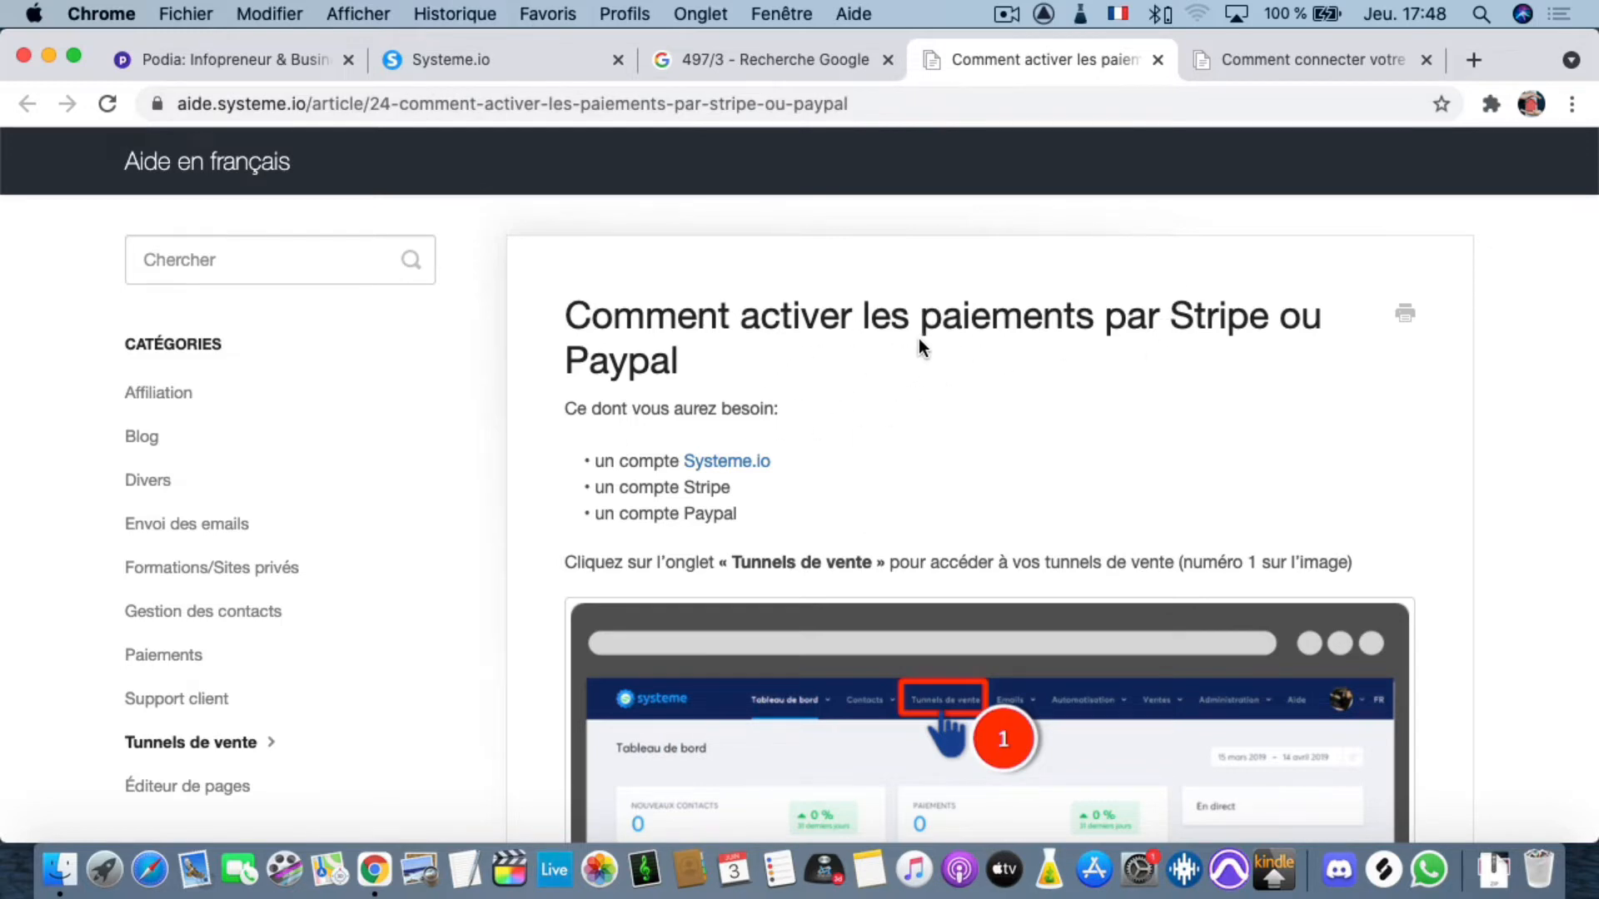
- Visit stripe.com in a new tab, view its account login page, and close the tab
click(1473, 60)
text(stripe)
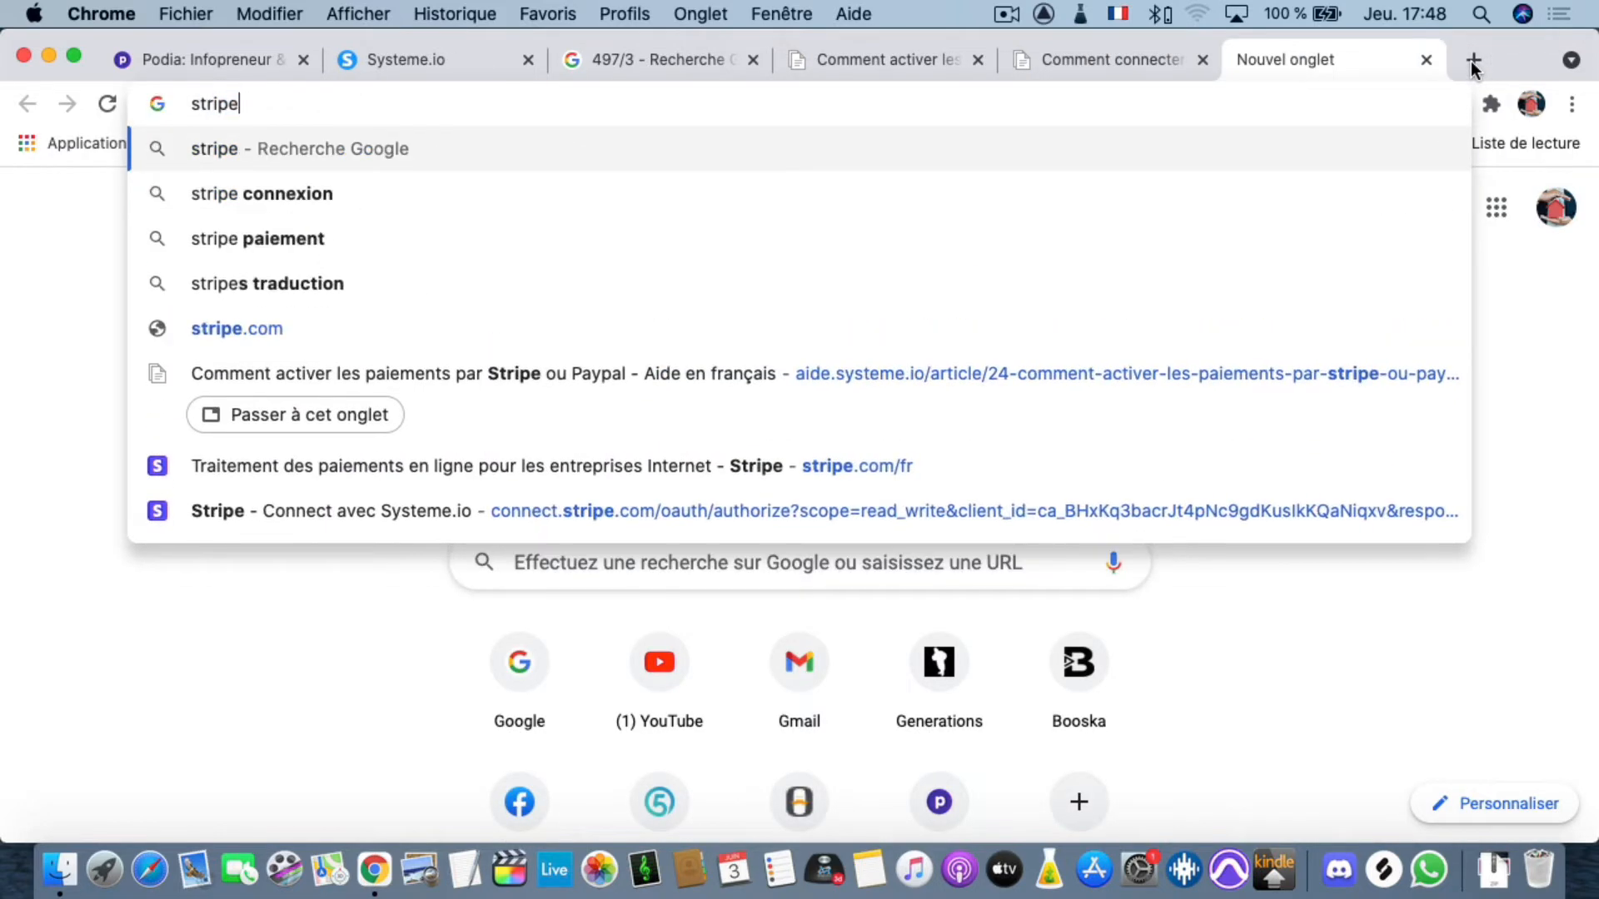
text(.com/)
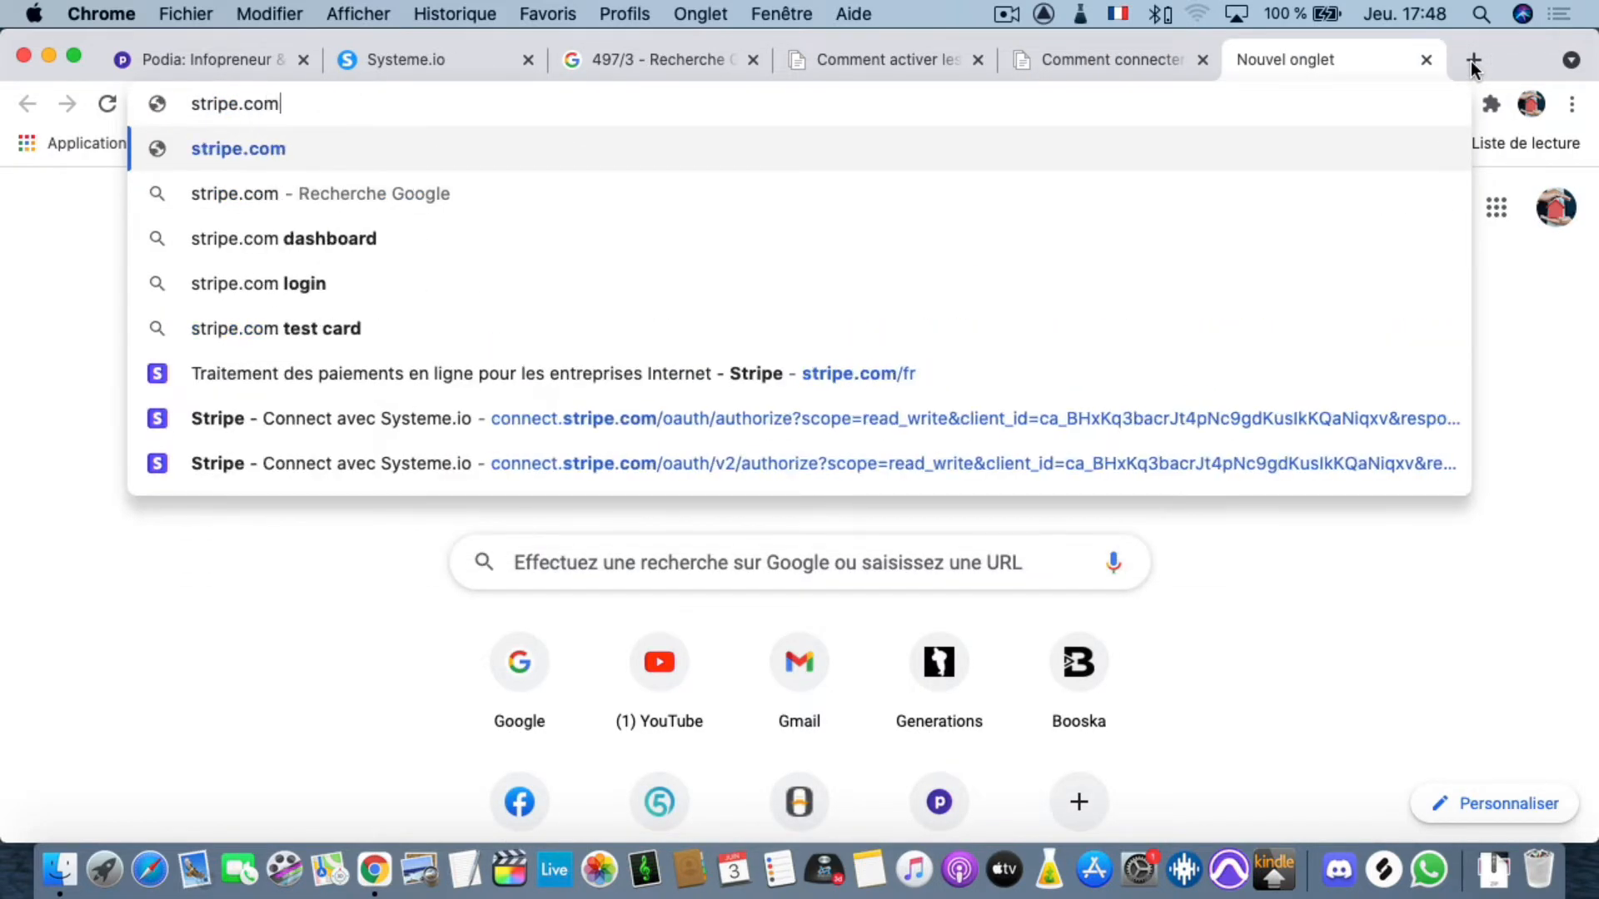
key(Return)
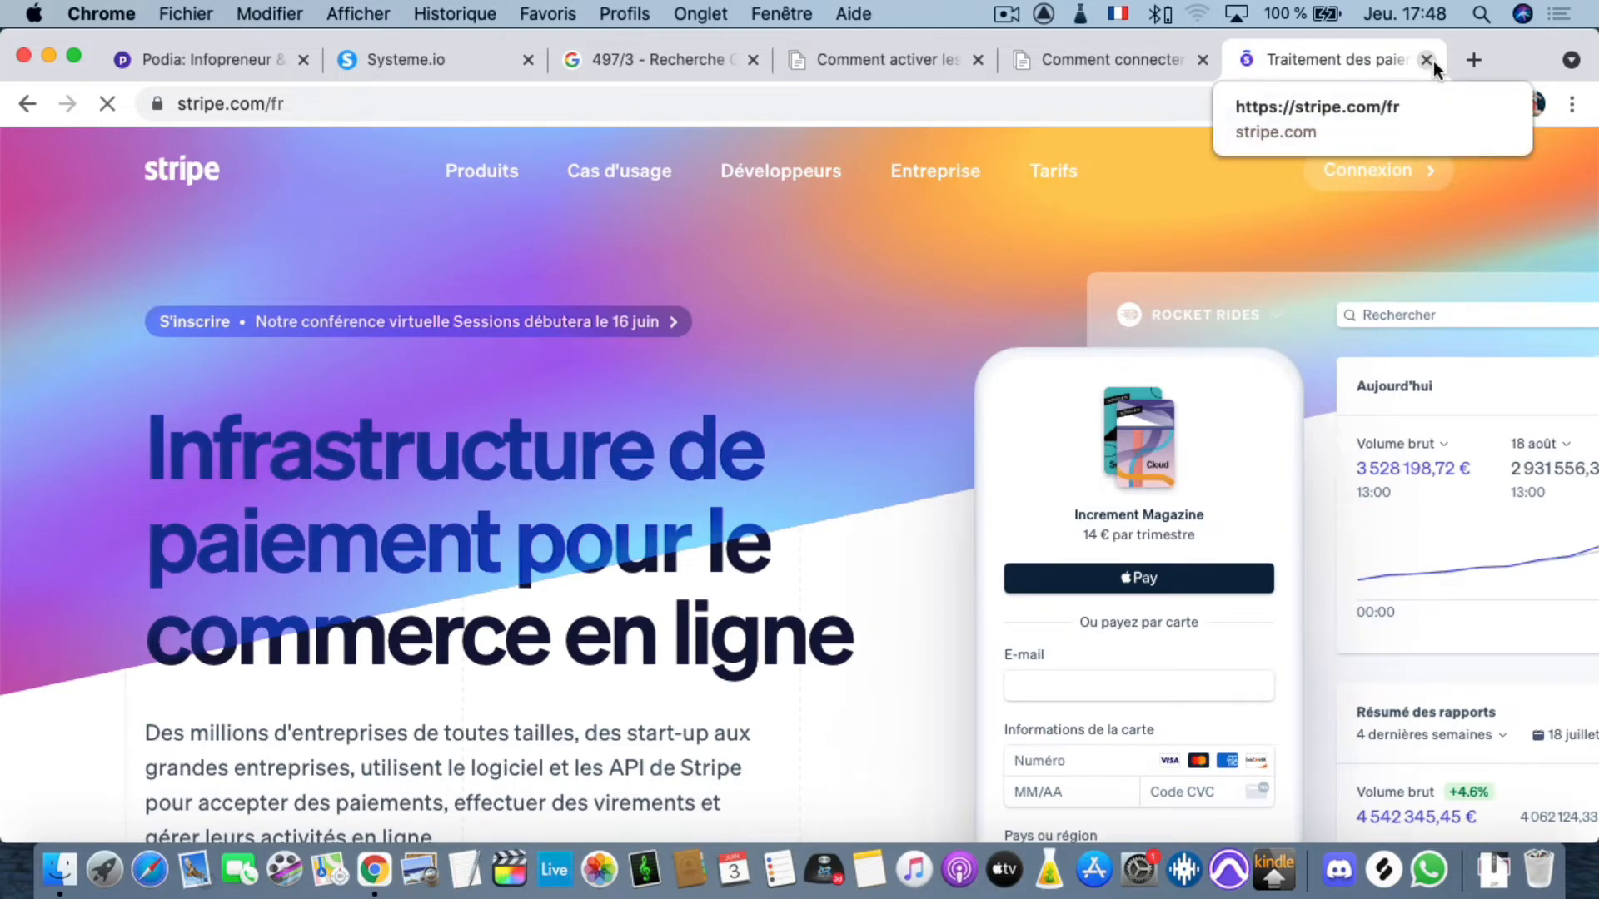
click(1405, 180)
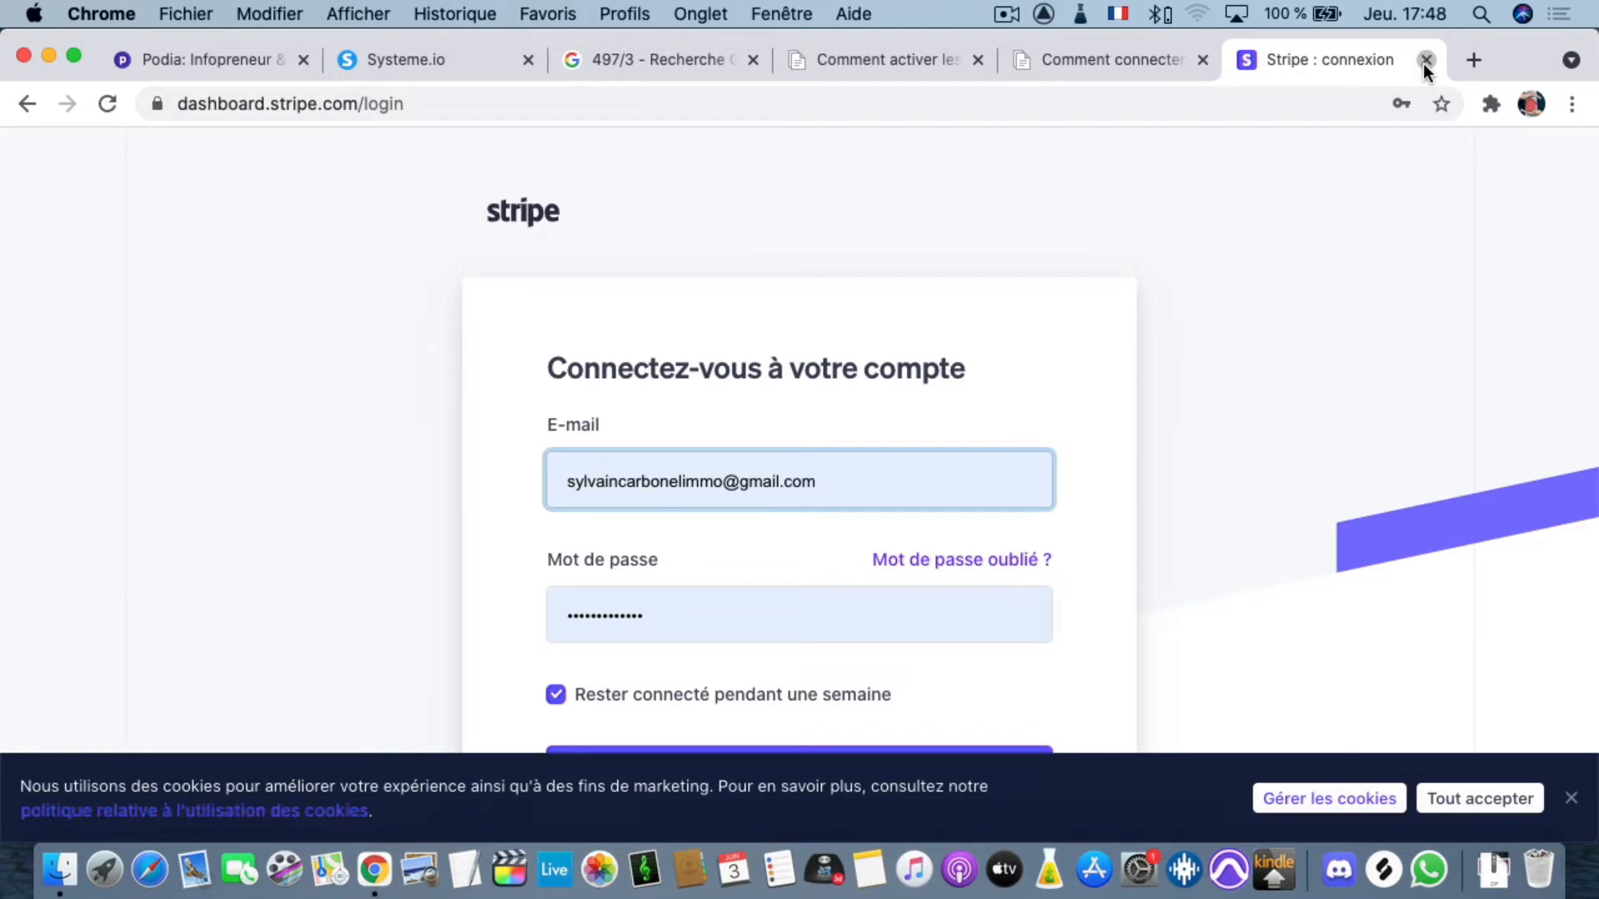
click(1425, 60)
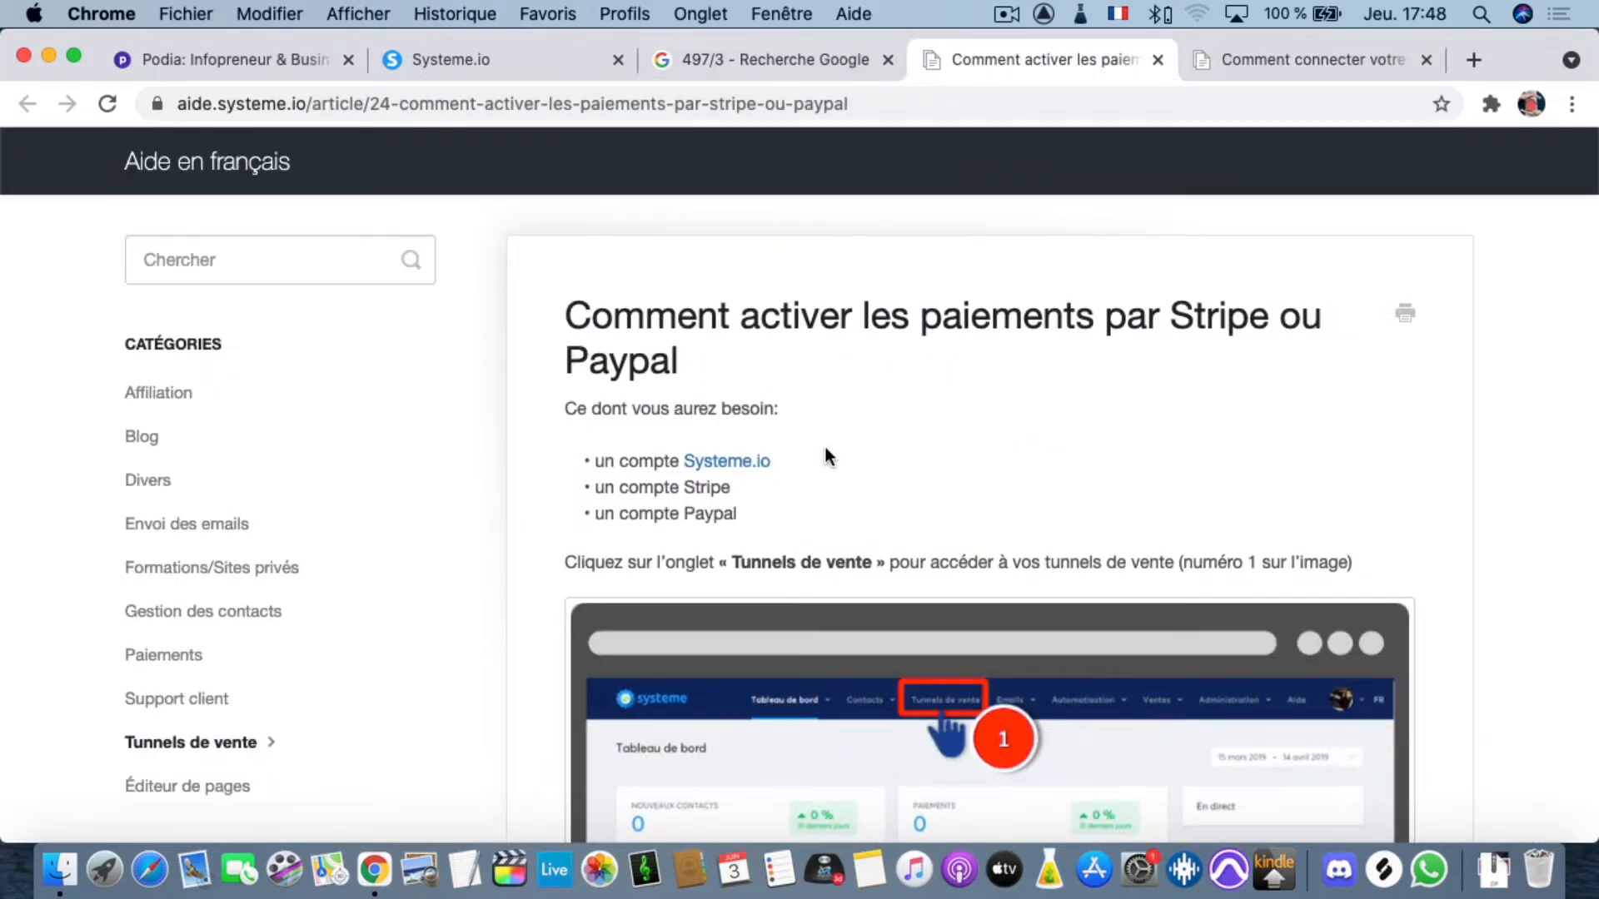
- Read the help article's instructions for activating Stripe or PayPal payments, through the "Paramètres du tunnel" step
scroll(826, 456, down, 3)
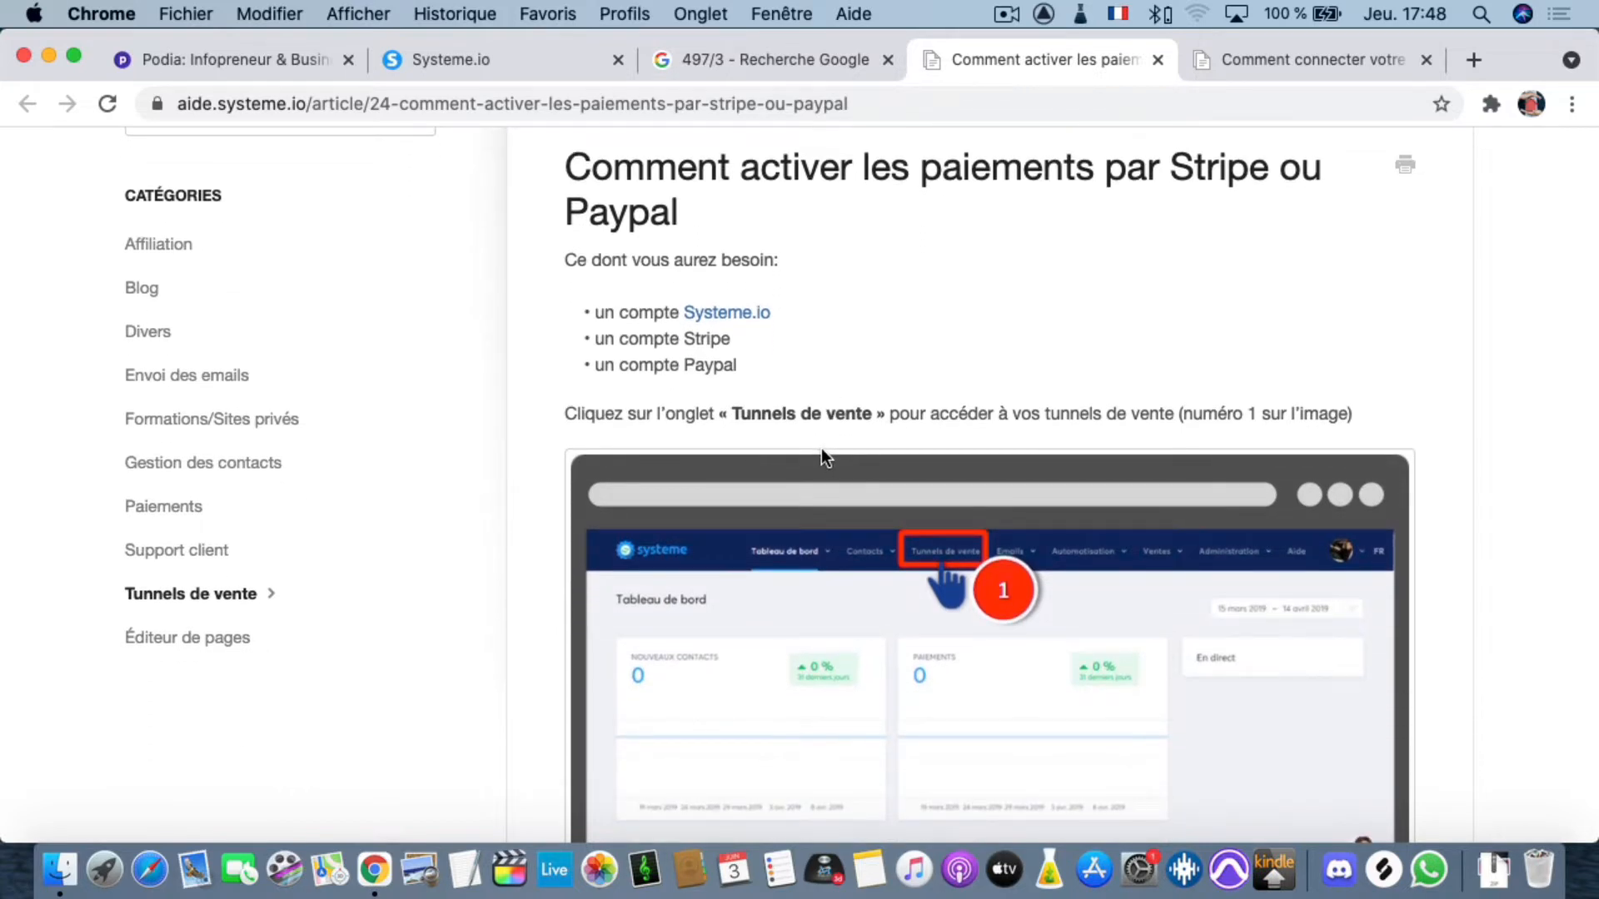
scroll(821, 450, down, 2)
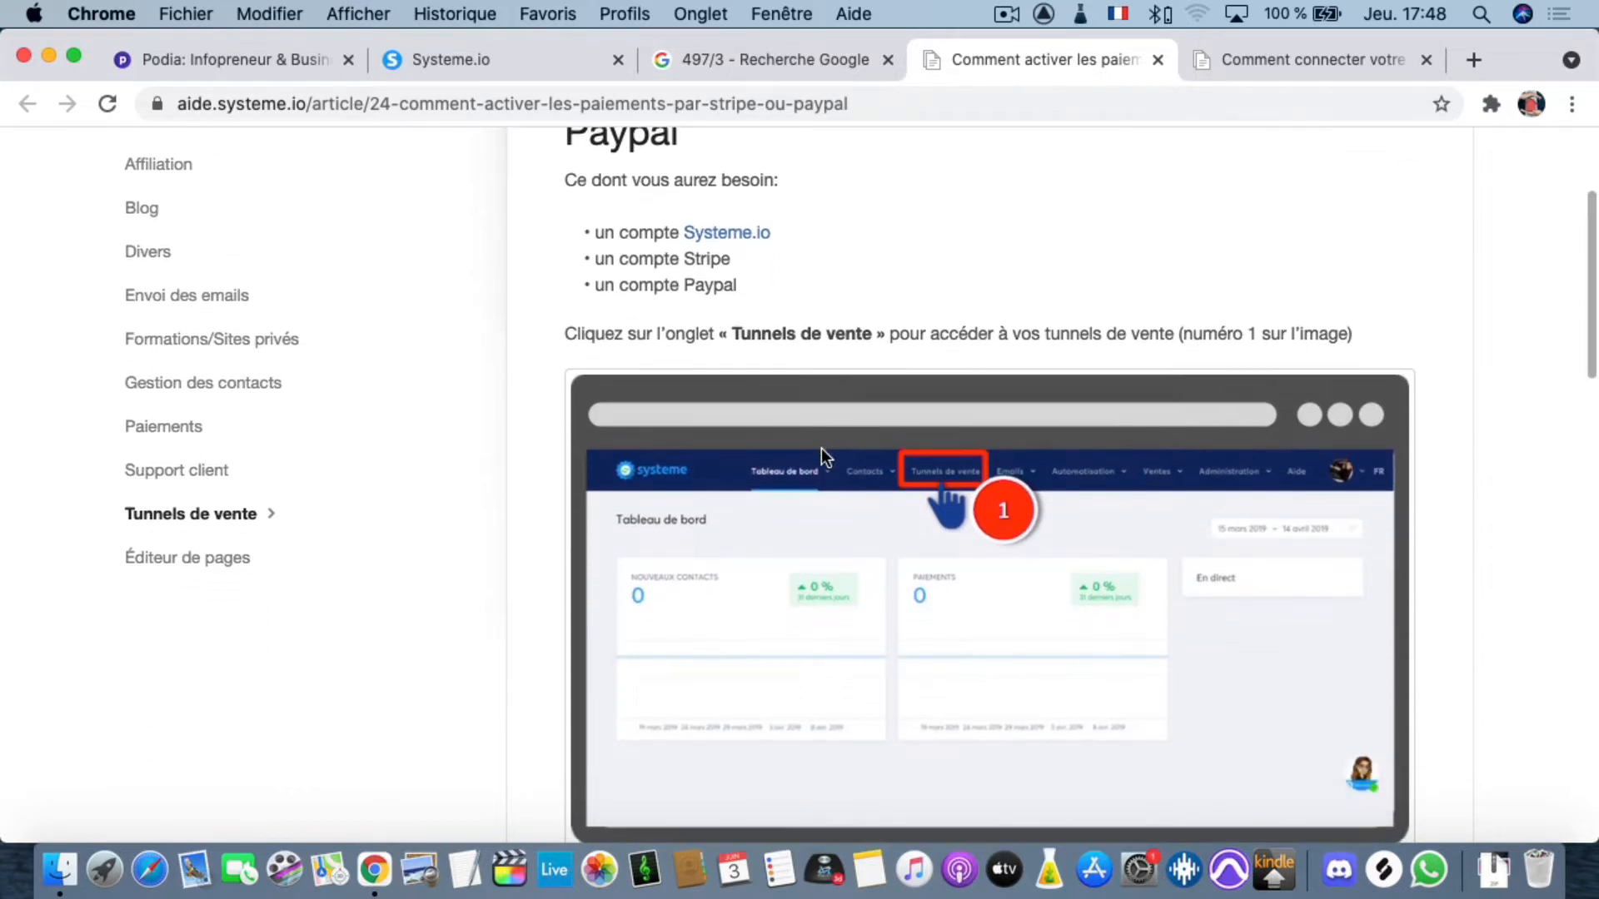
scroll(821, 451, down, 5)
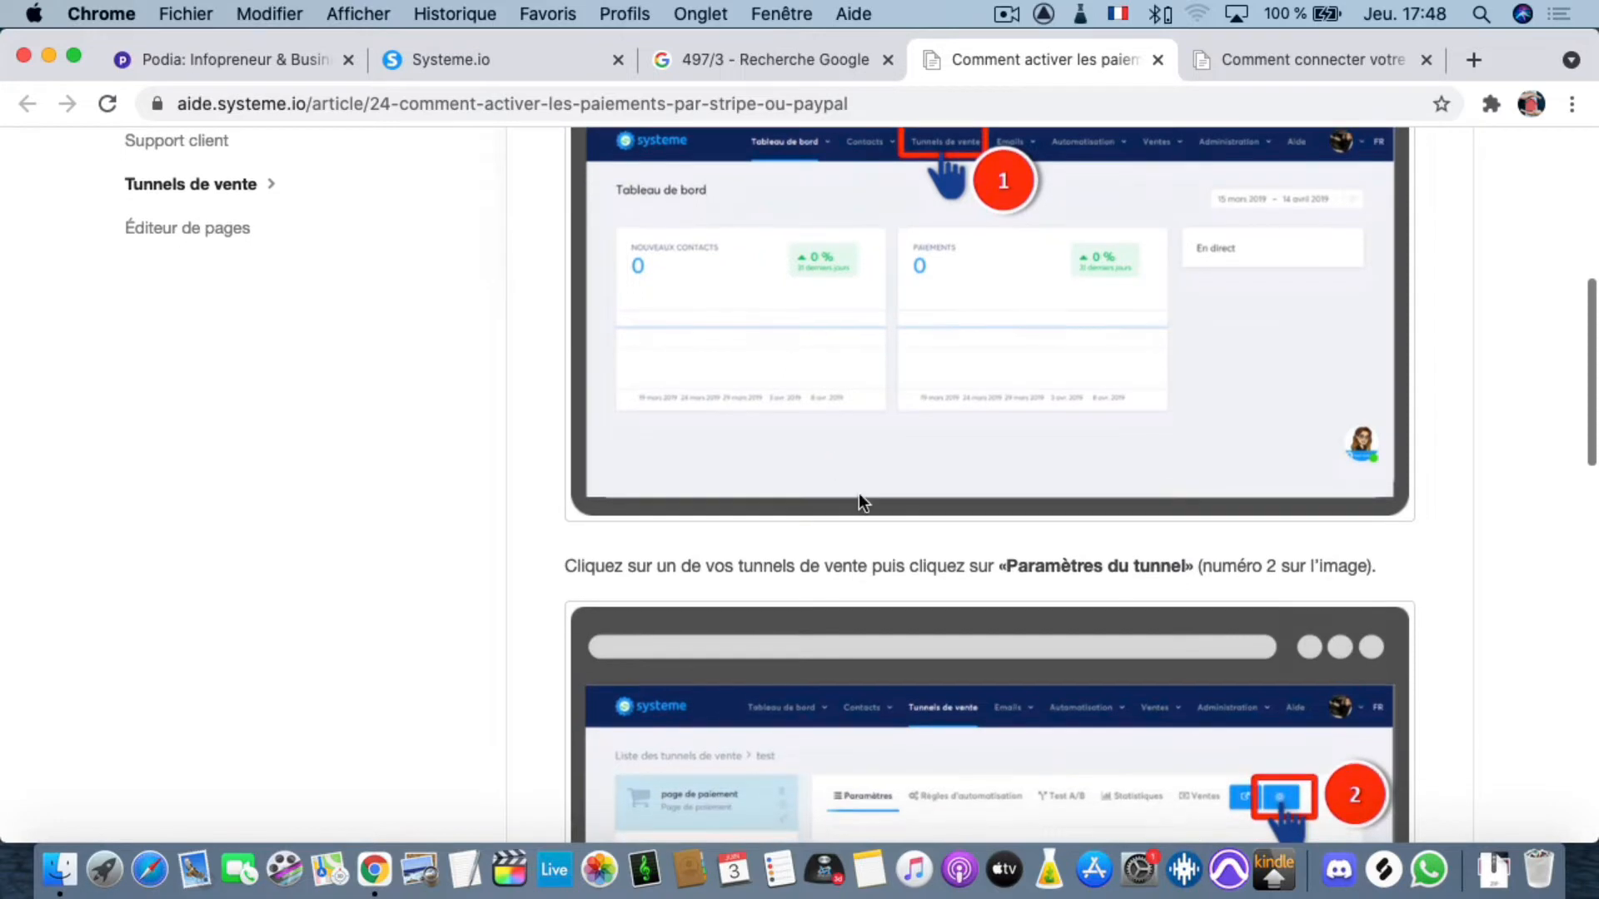
scroll(856, 488, down, 4)
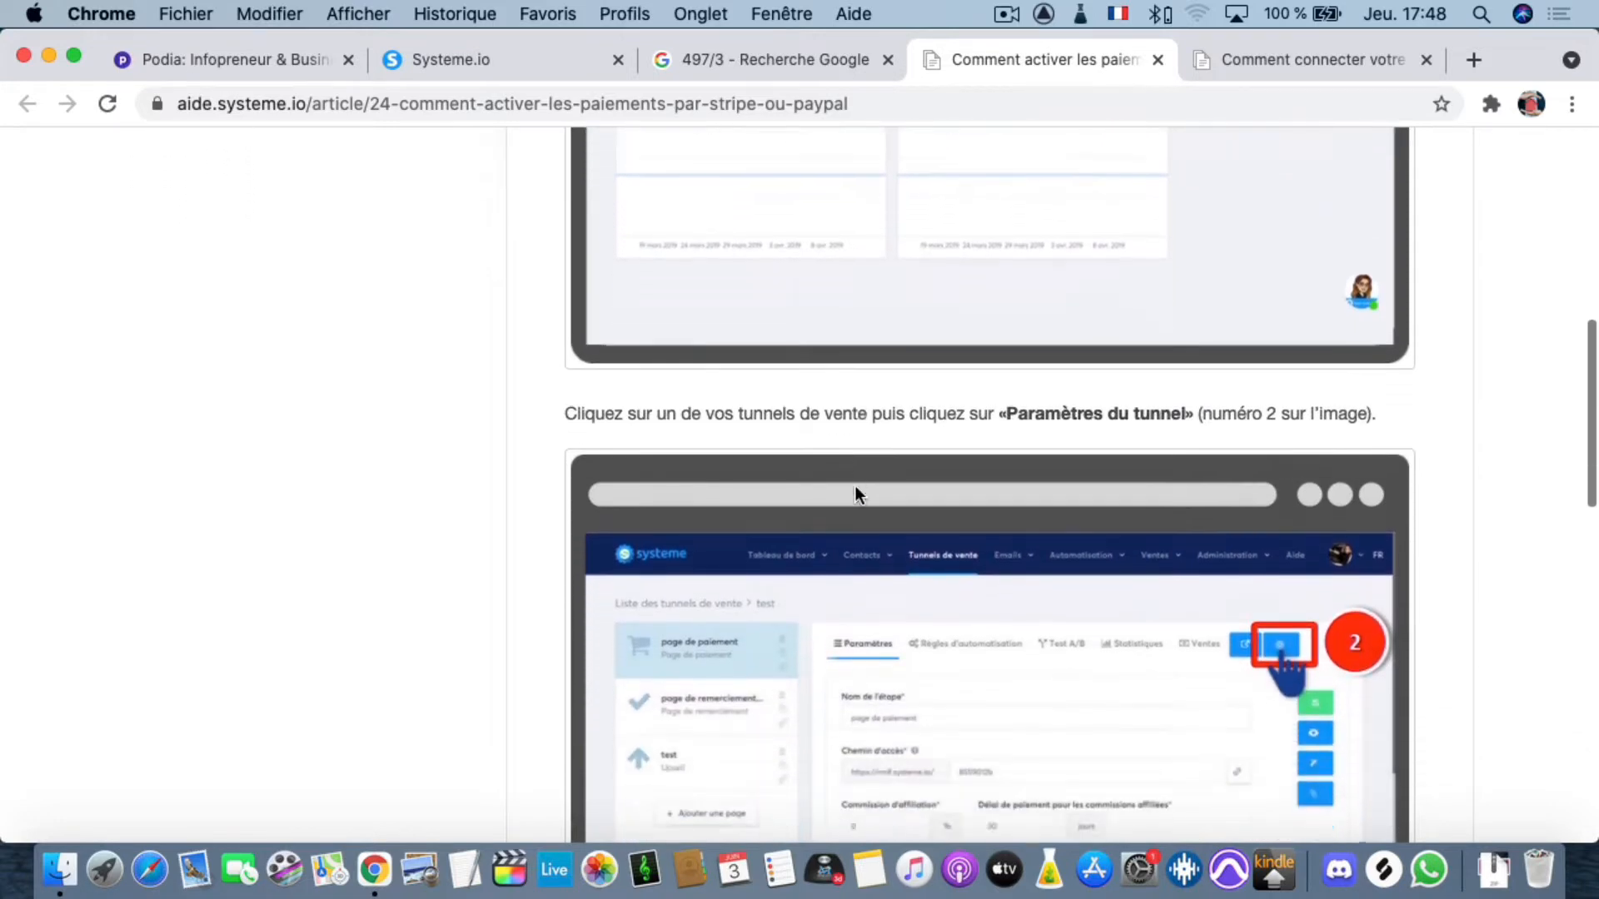
scroll(855, 487, down, 1)
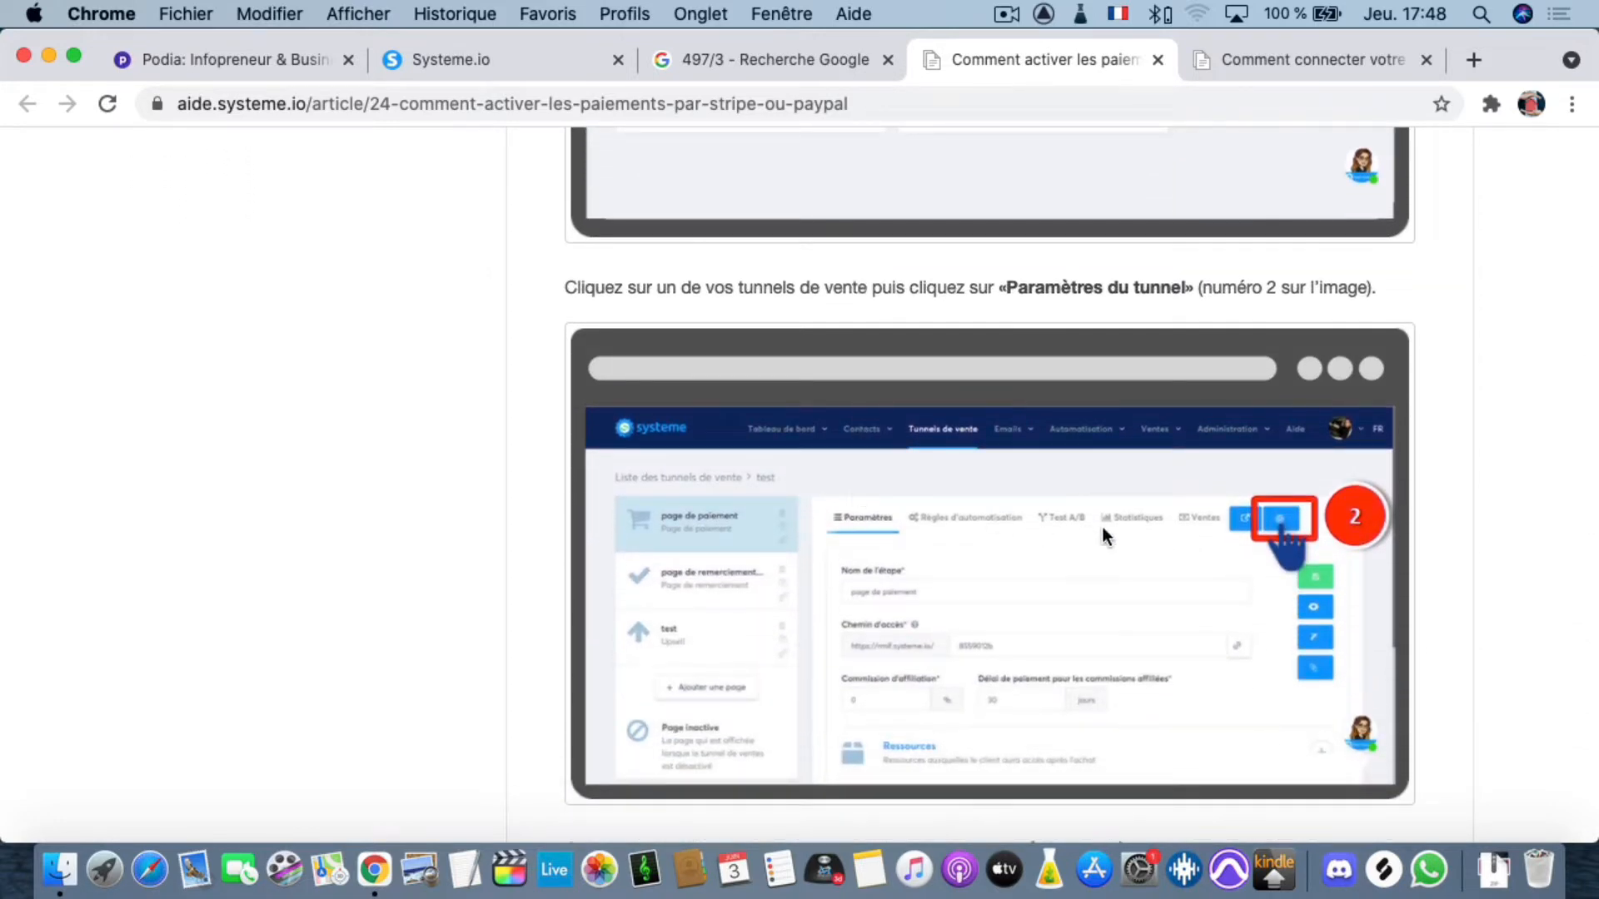
- Review the help article on enabling credit card and PayPal payments in a sales funnel and close the article
scroll(1007, 593, down, 7)
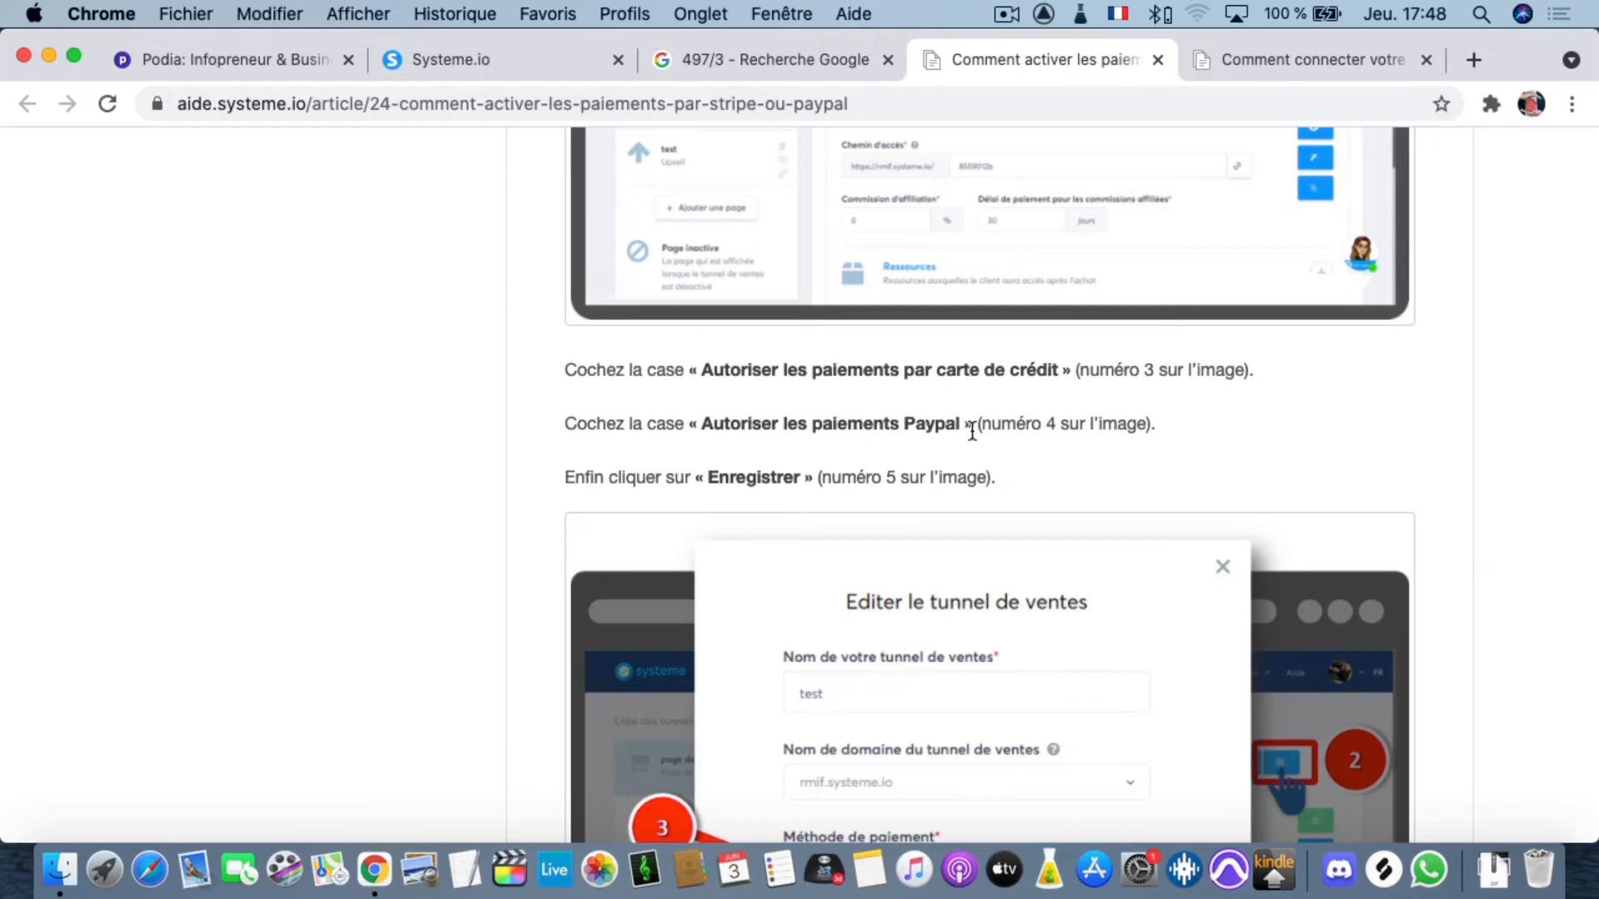
scroll(972, 430, down, 2)
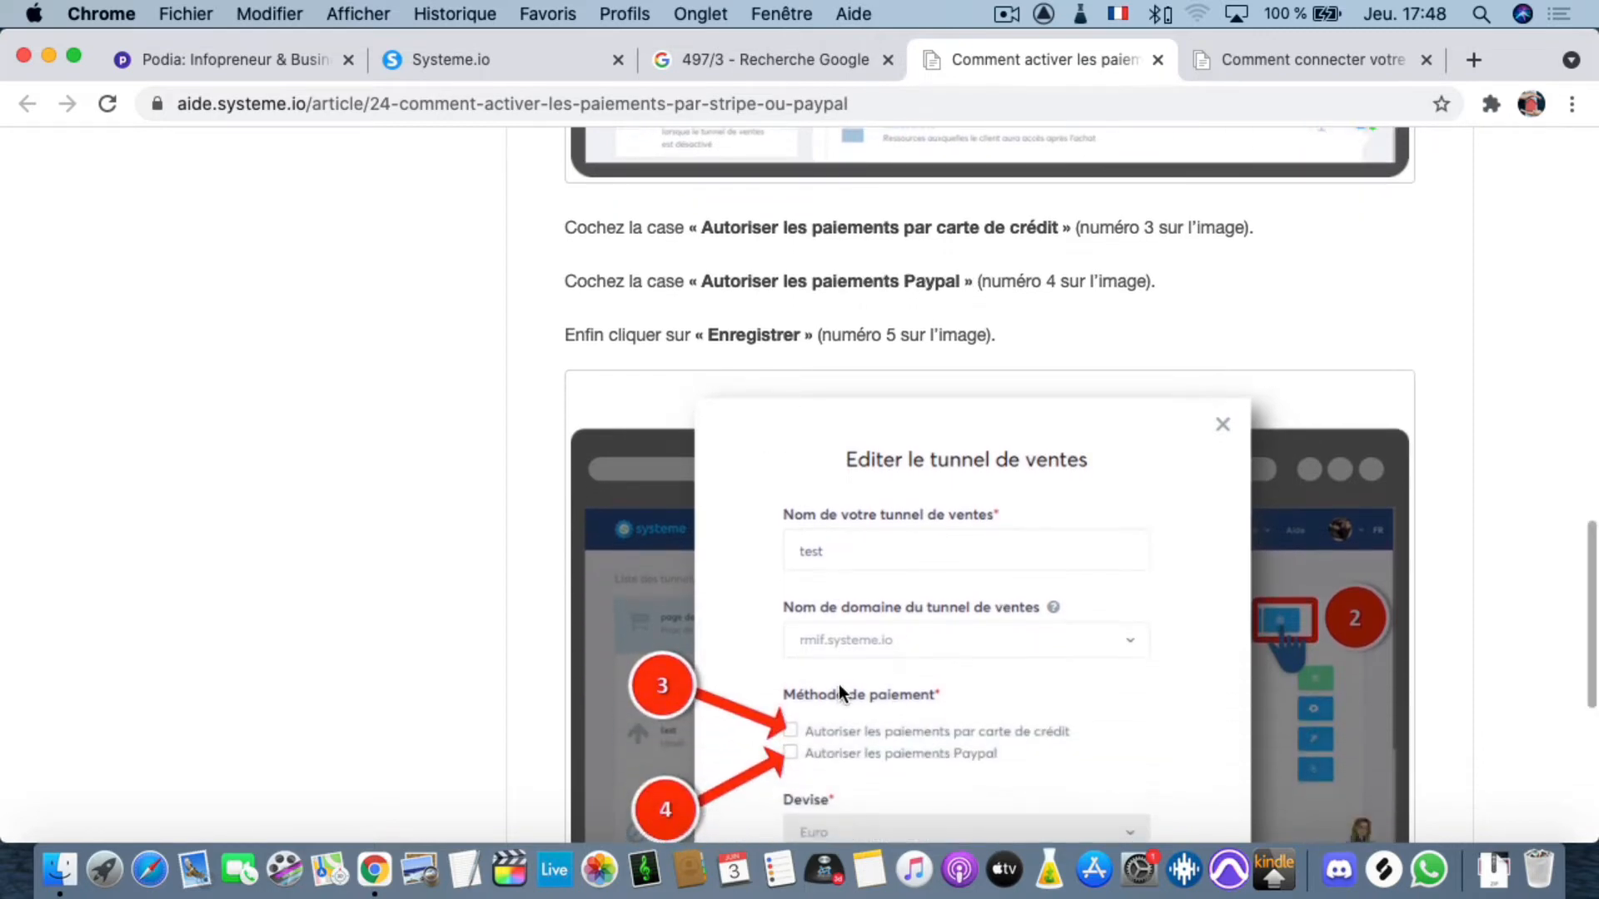
scroll(836, 707, down, 1)
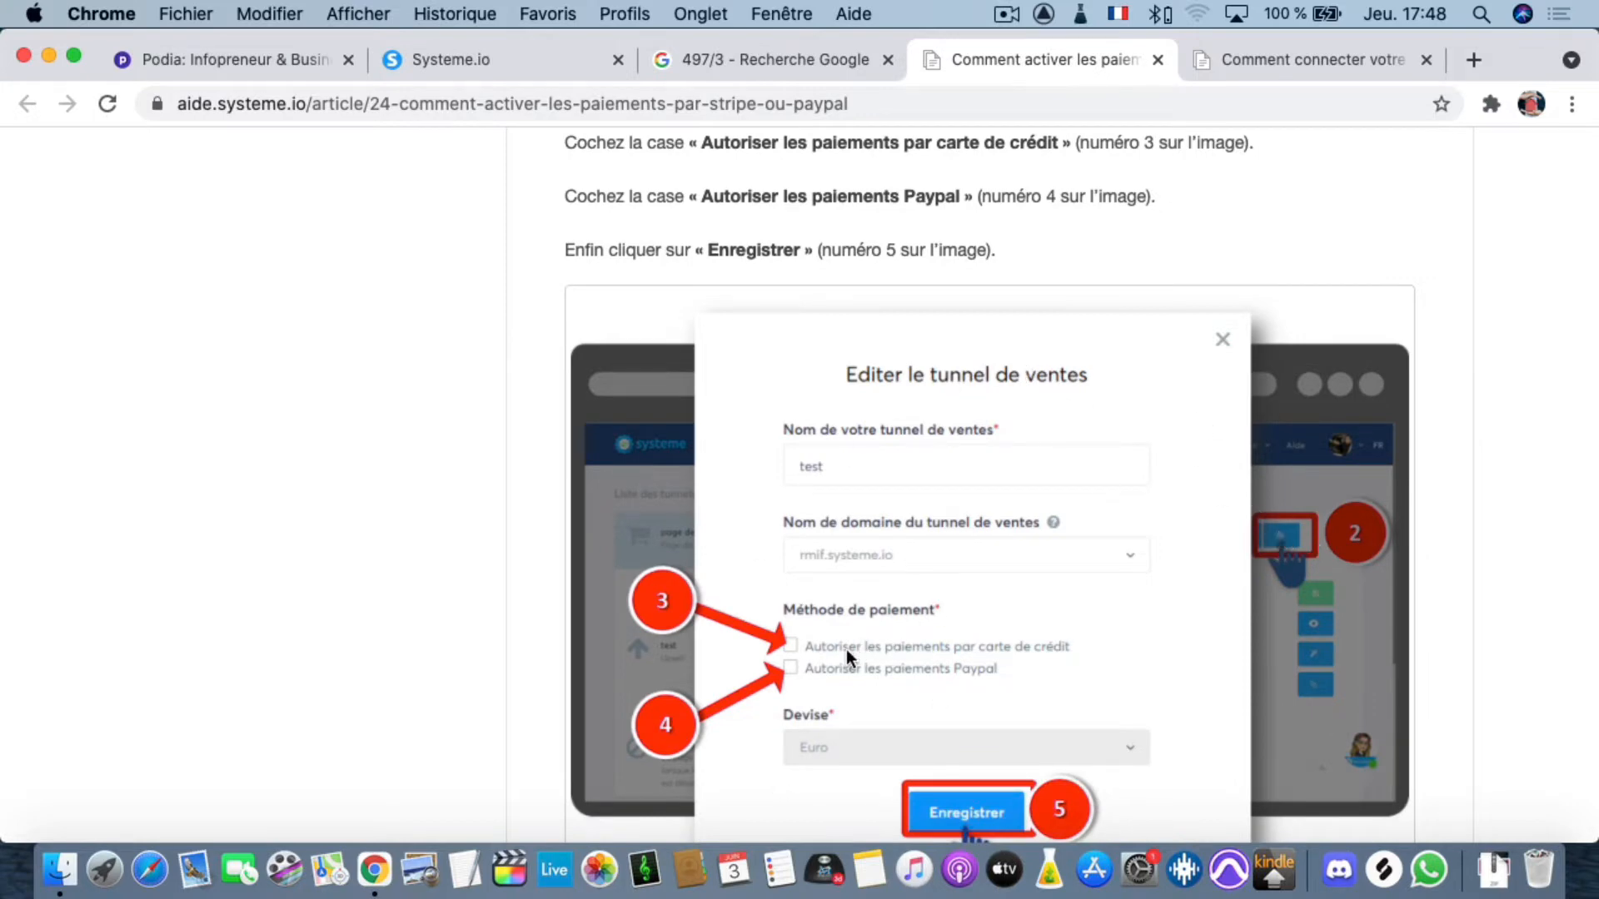
scroll(843, 666, down, 4)
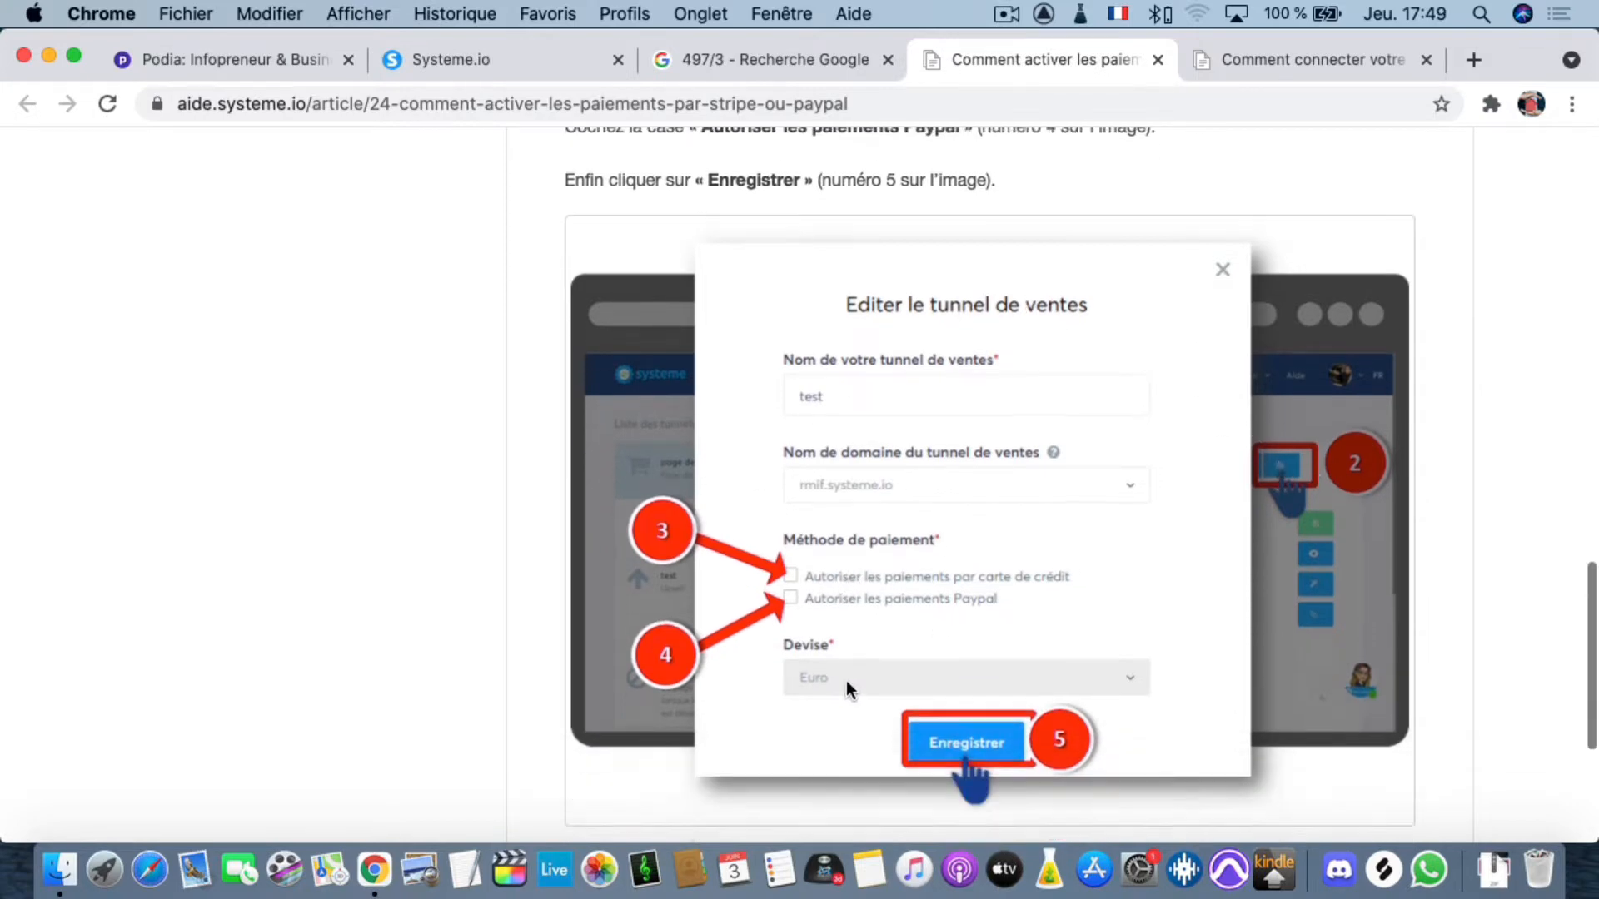
scroll(843, 681, up, 15)
scroll(840, 676, up, 7)
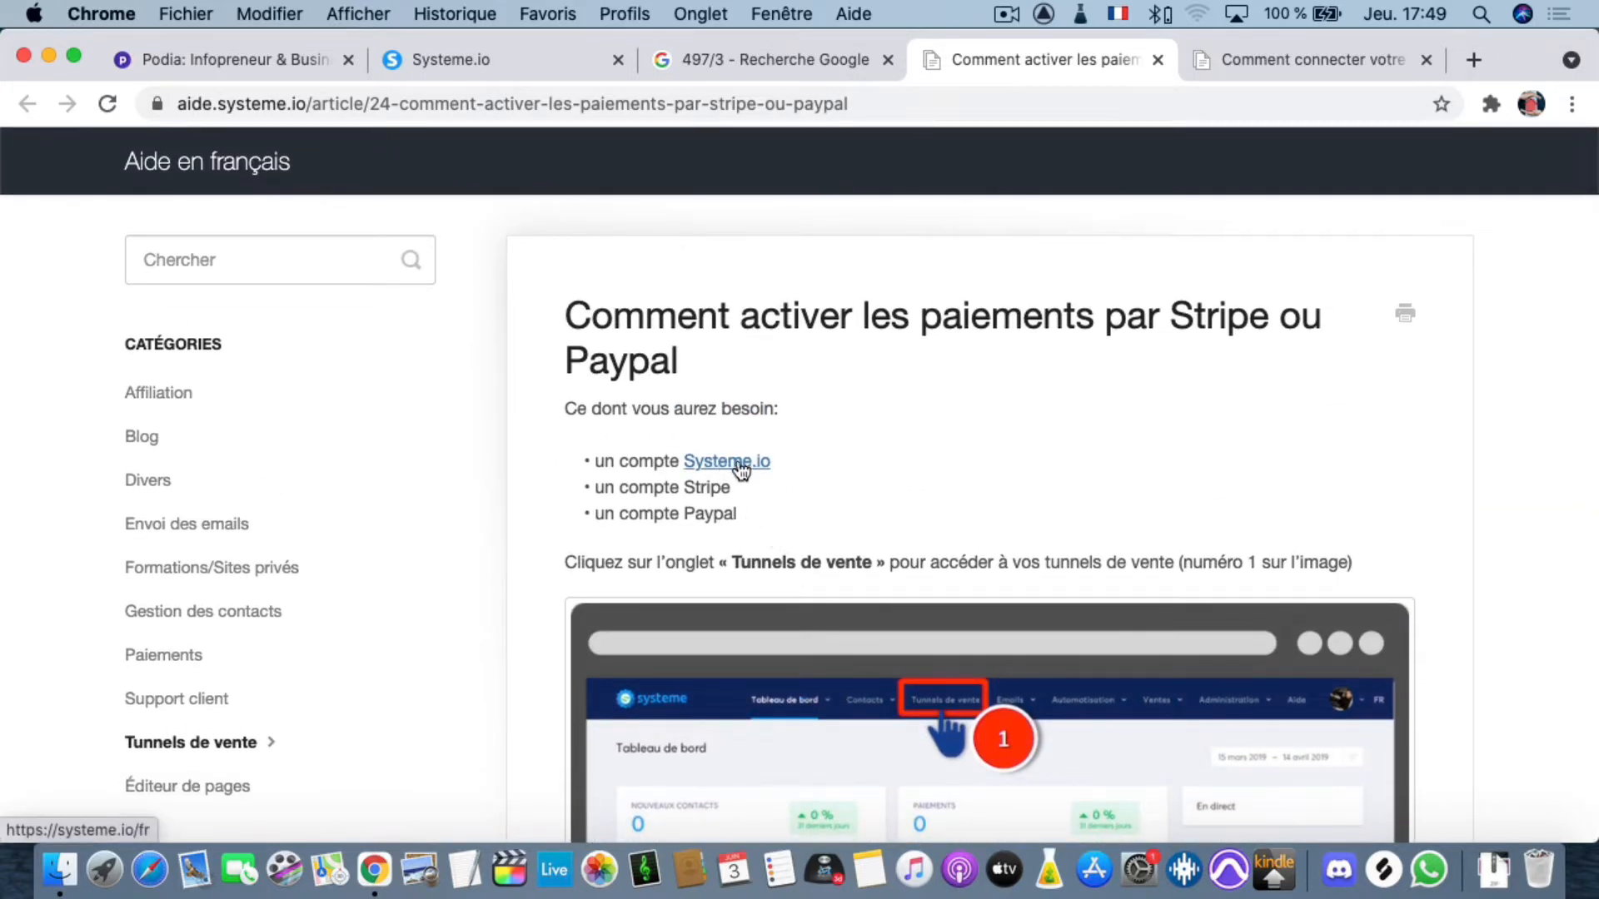
scroll(730, 493, down, 10)
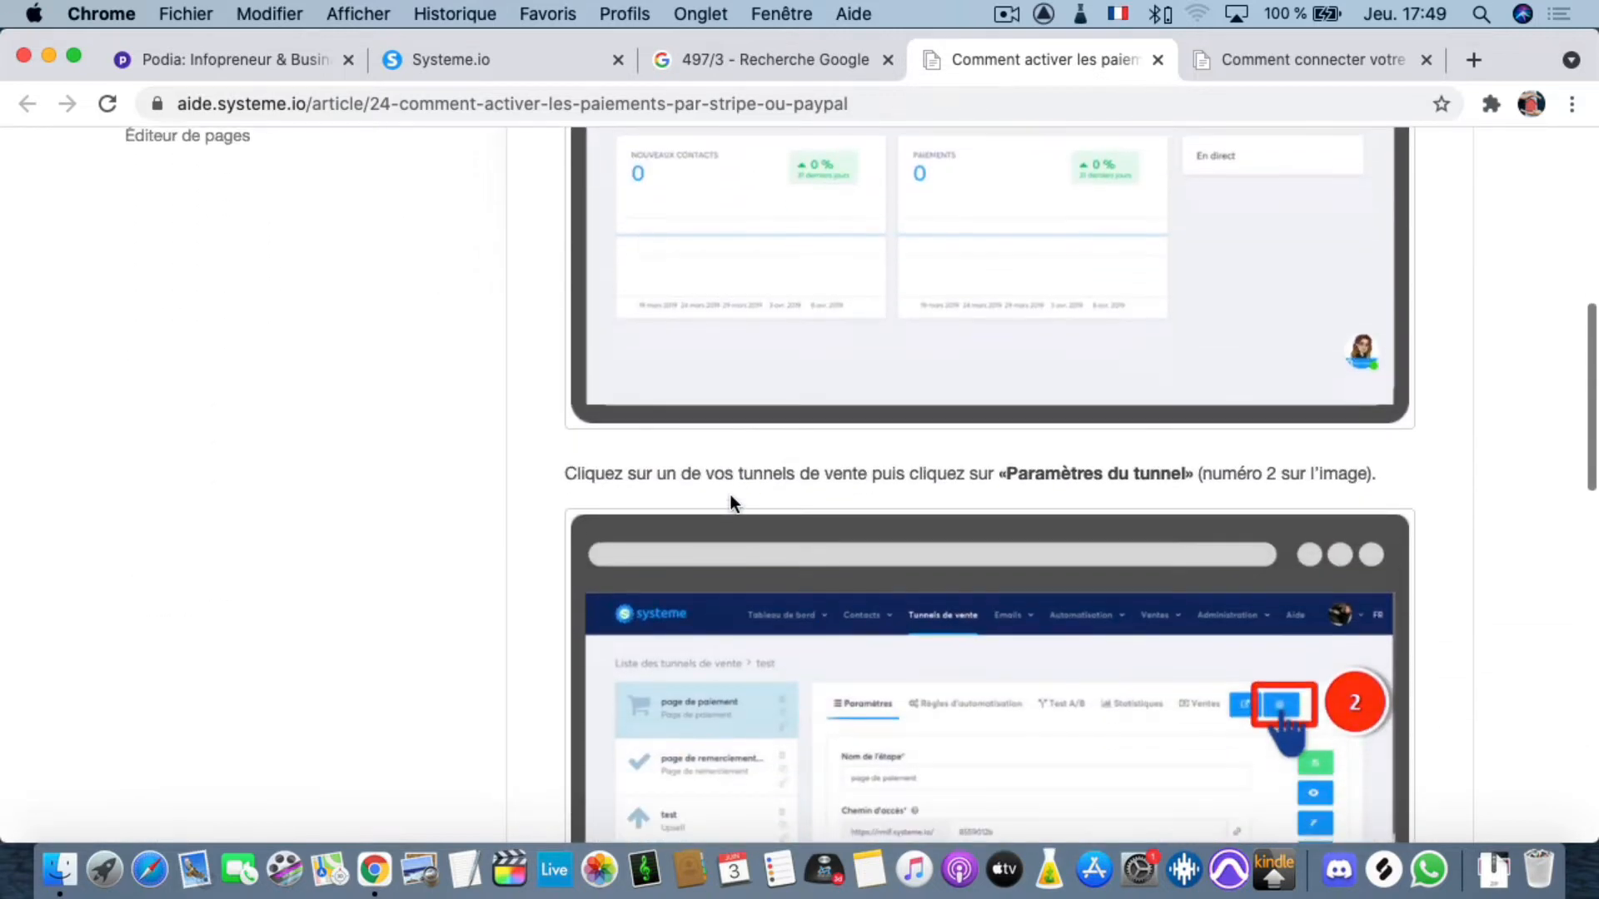
scroll(731, 494, up, 10)
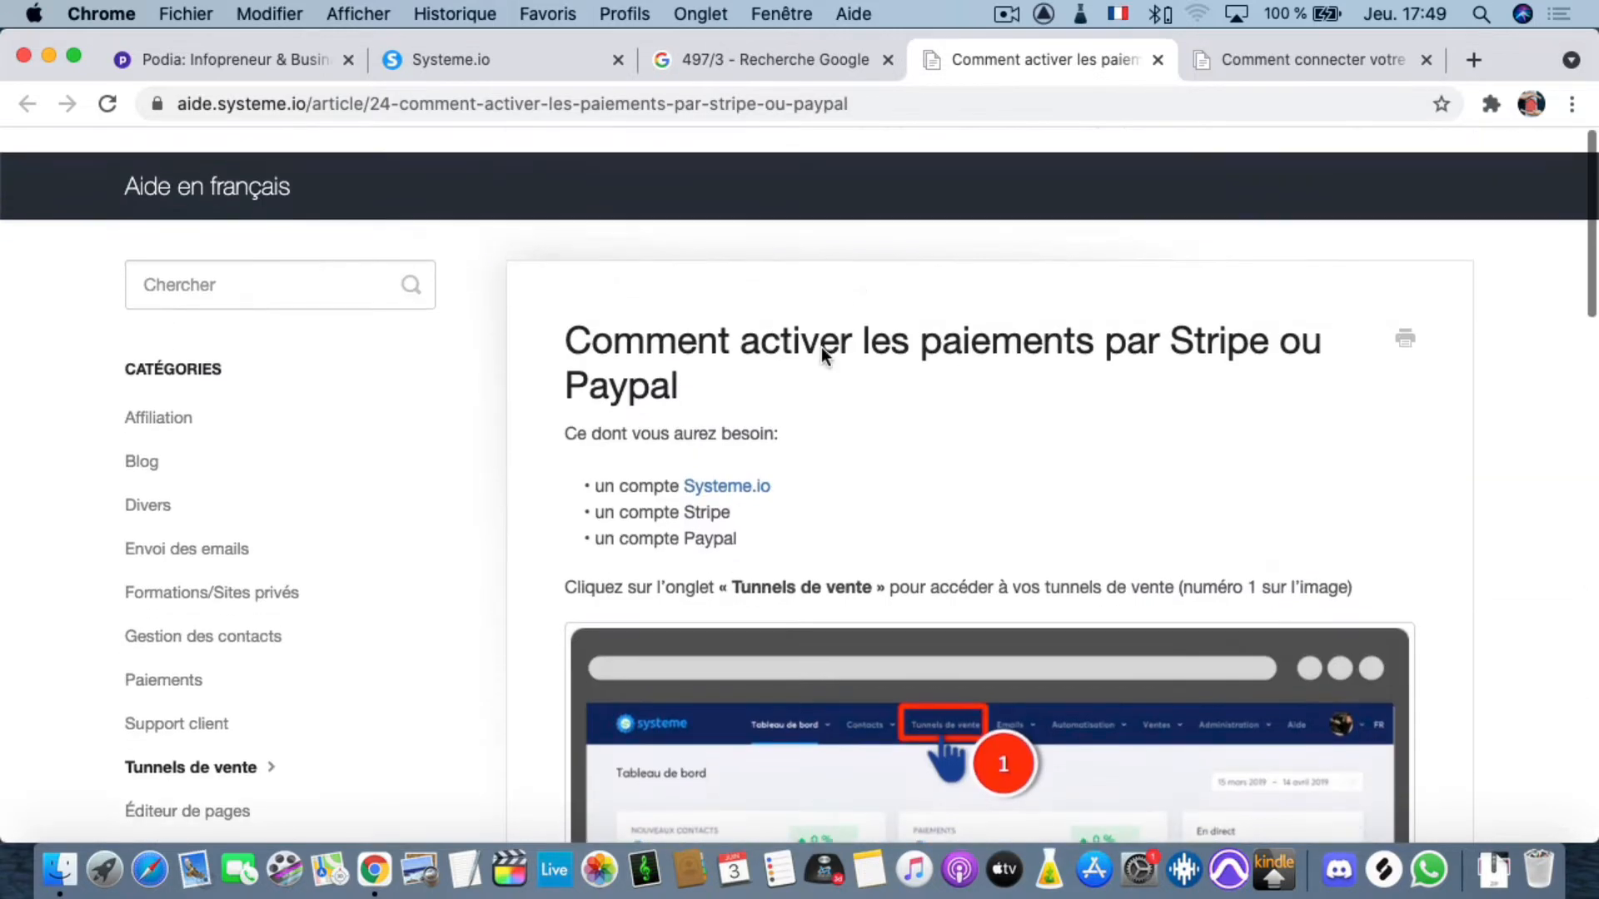
click(1156, 60)
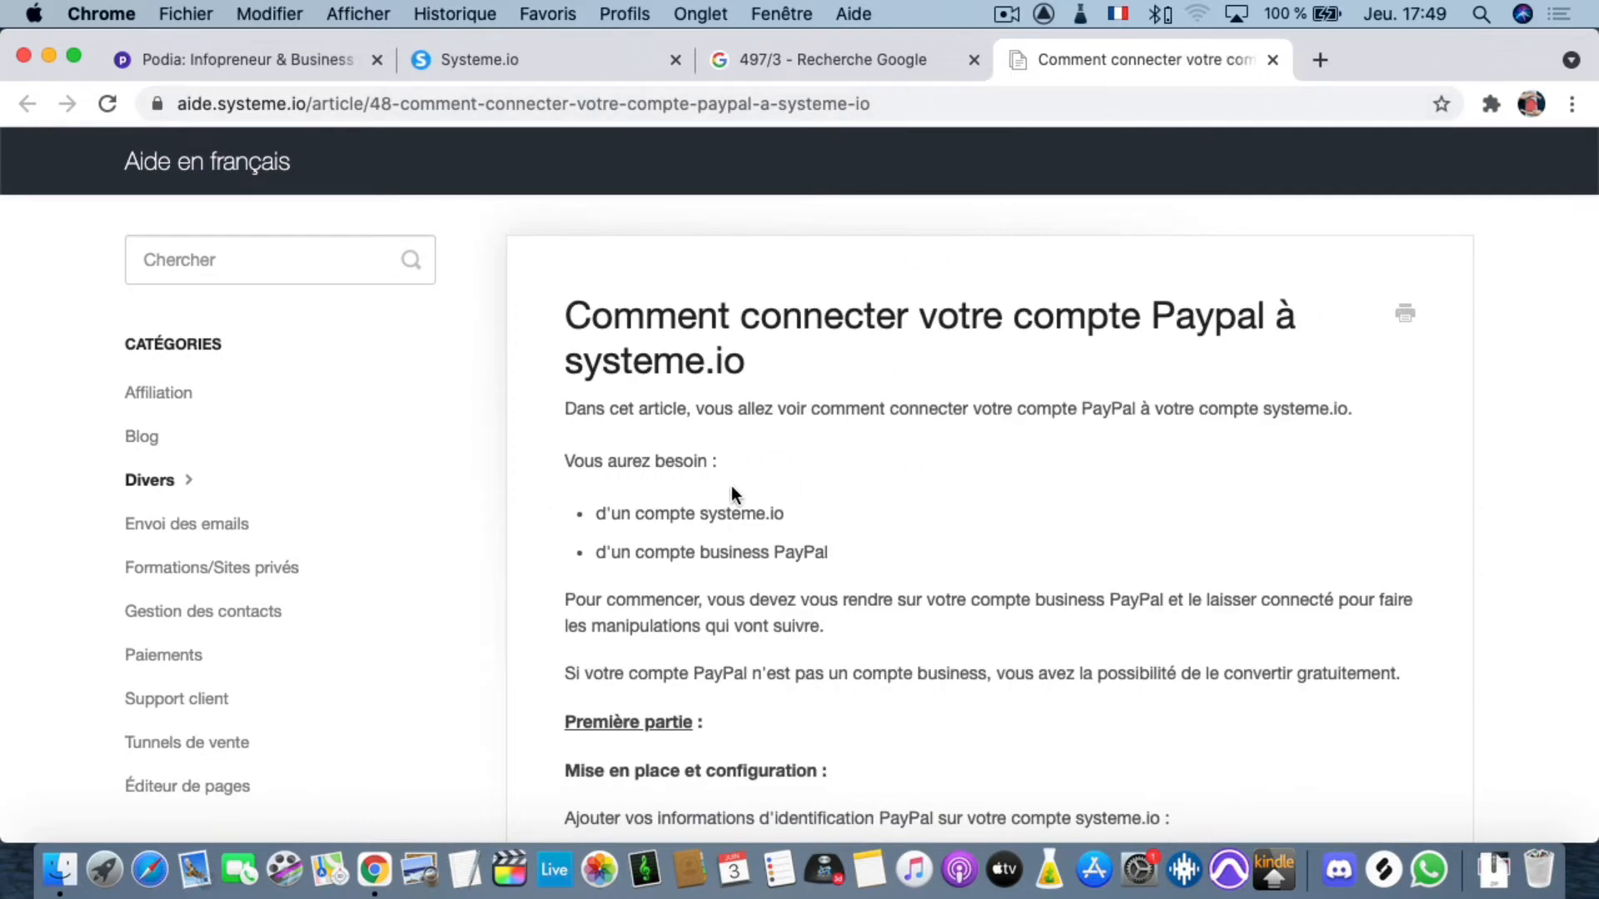
- Read the prerequisites and first setup instruction in the help article on connecting a PayPal account to systeme.io
scroll(731, 486, down, 5)
scroll(728, 488, up, 4)
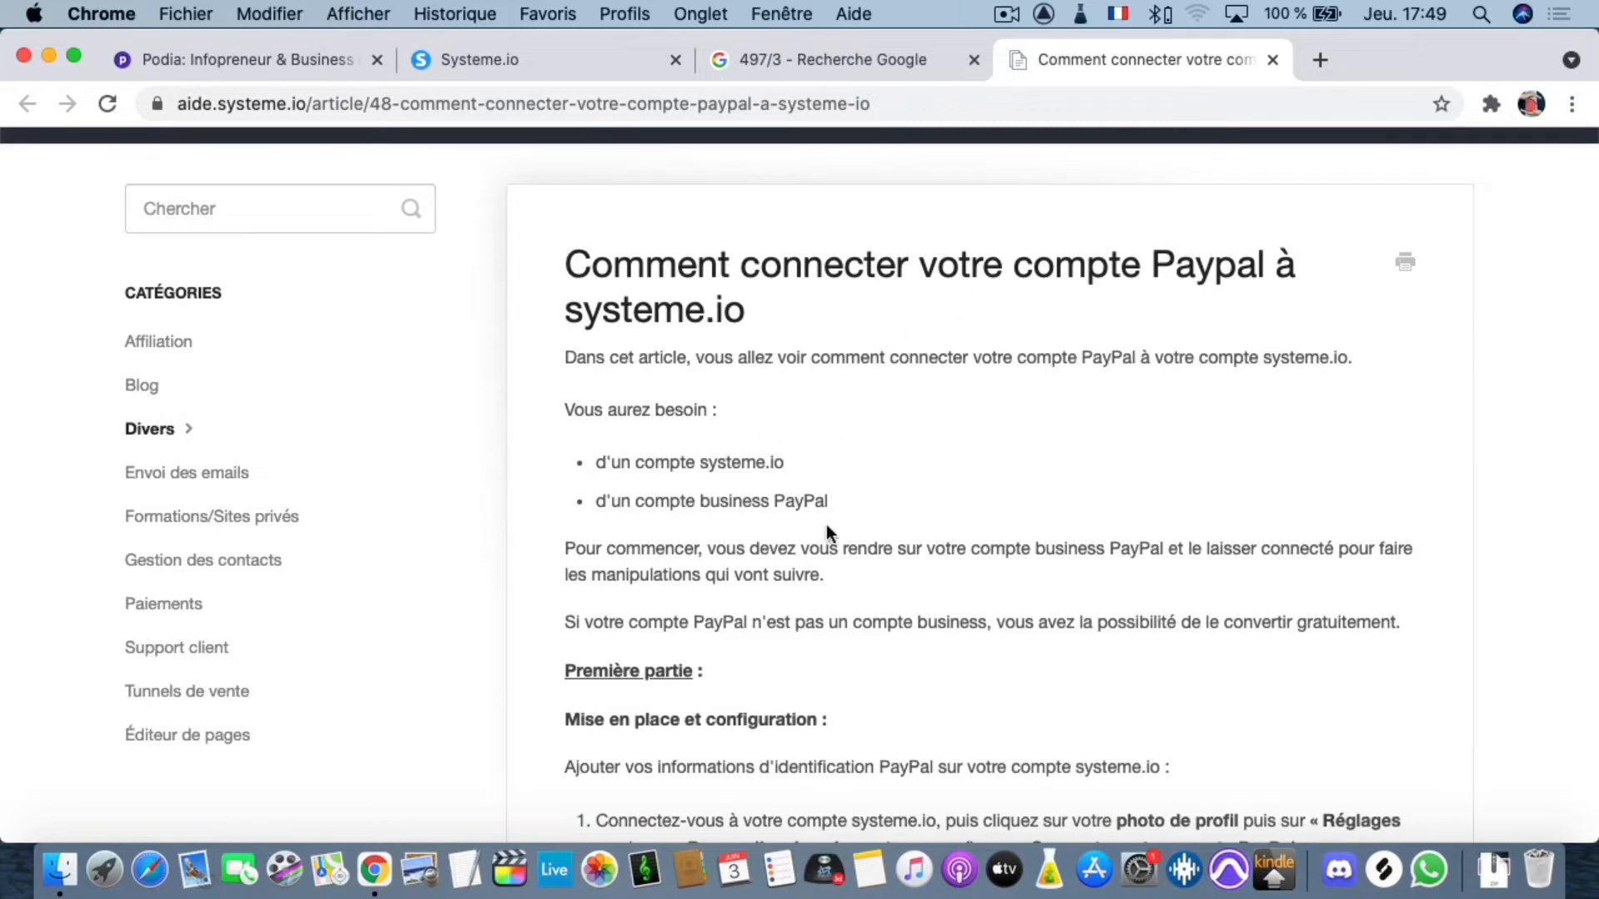
scroll(706, 649, down, 1)
scroll(704, 643, down, 2)
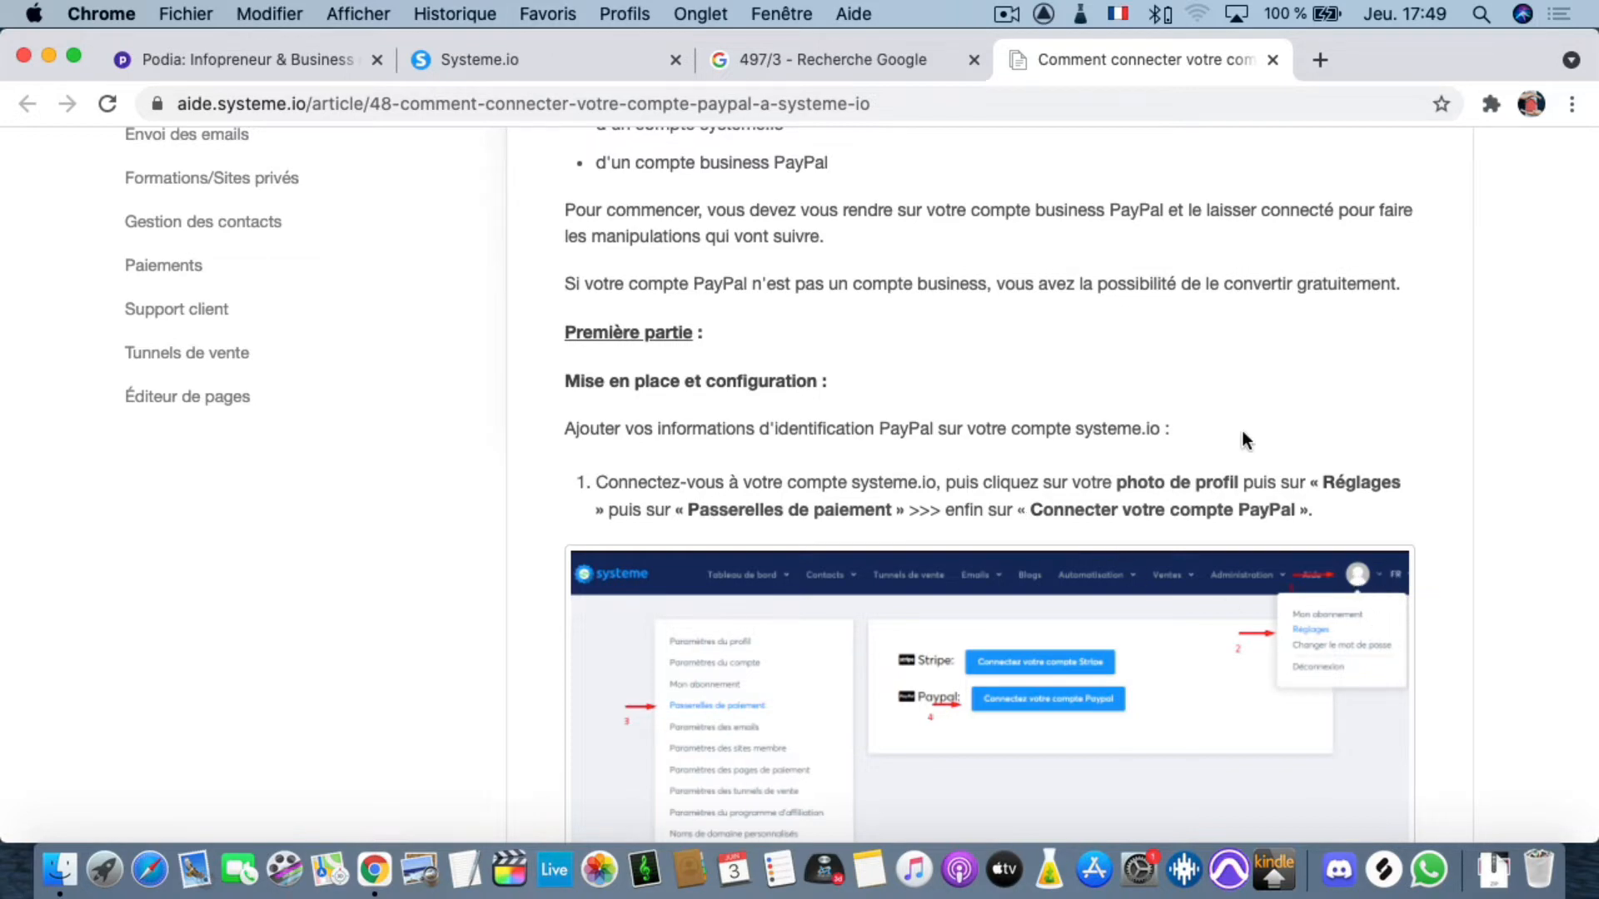
- Return to the Systeme.io dashboard and open the account settings from the profile options
click(562, 71)
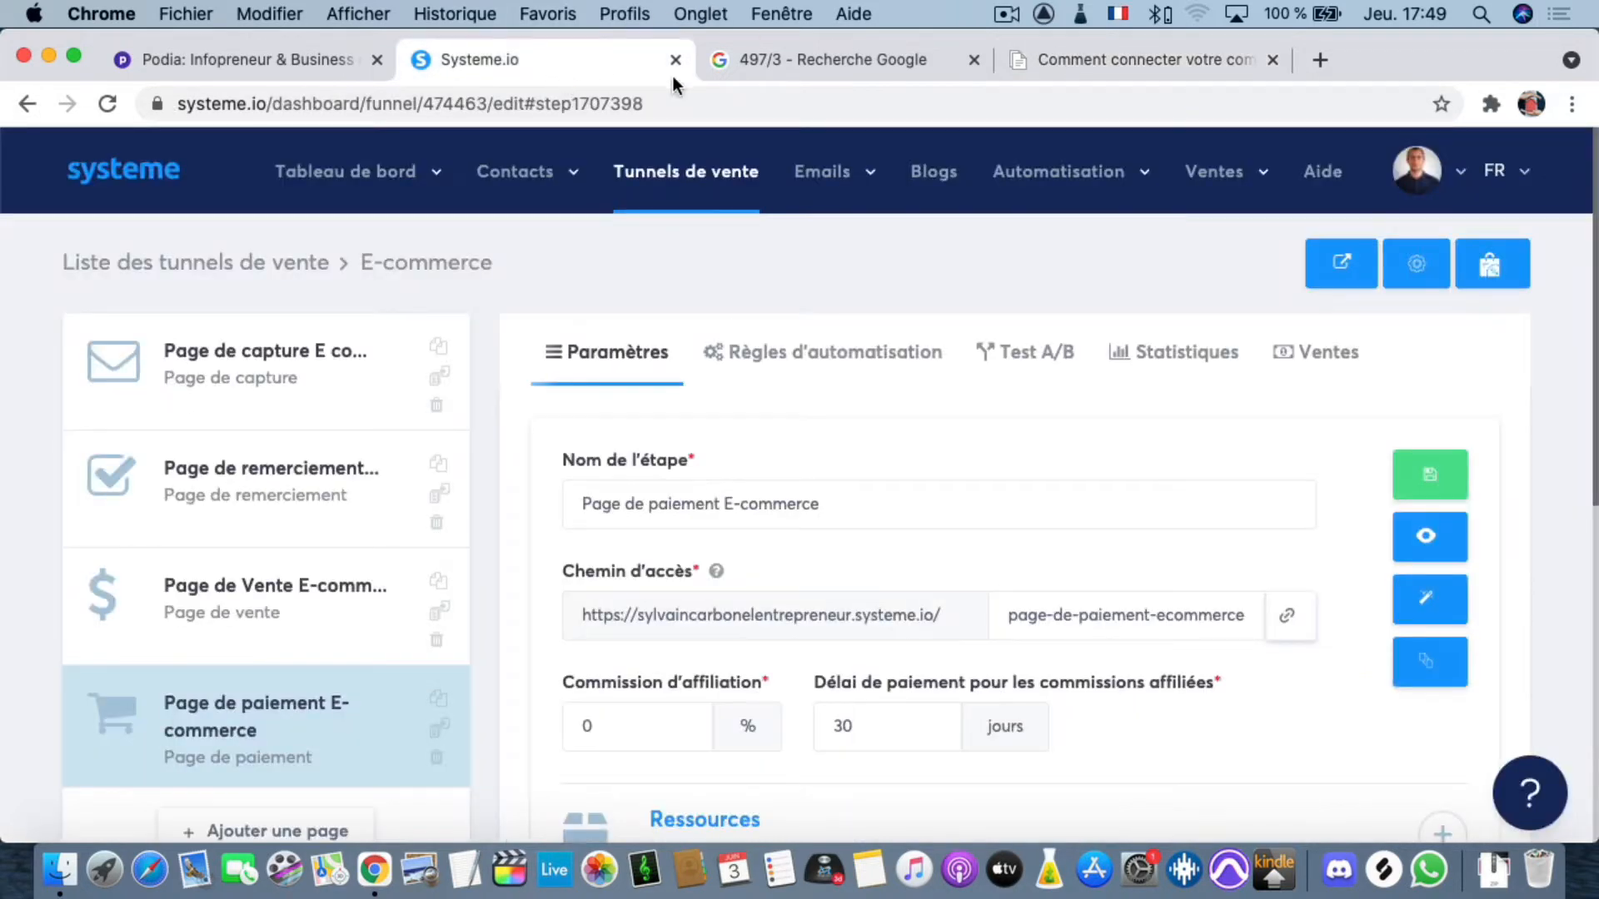
click(1441, 176)
click(1321, 283)
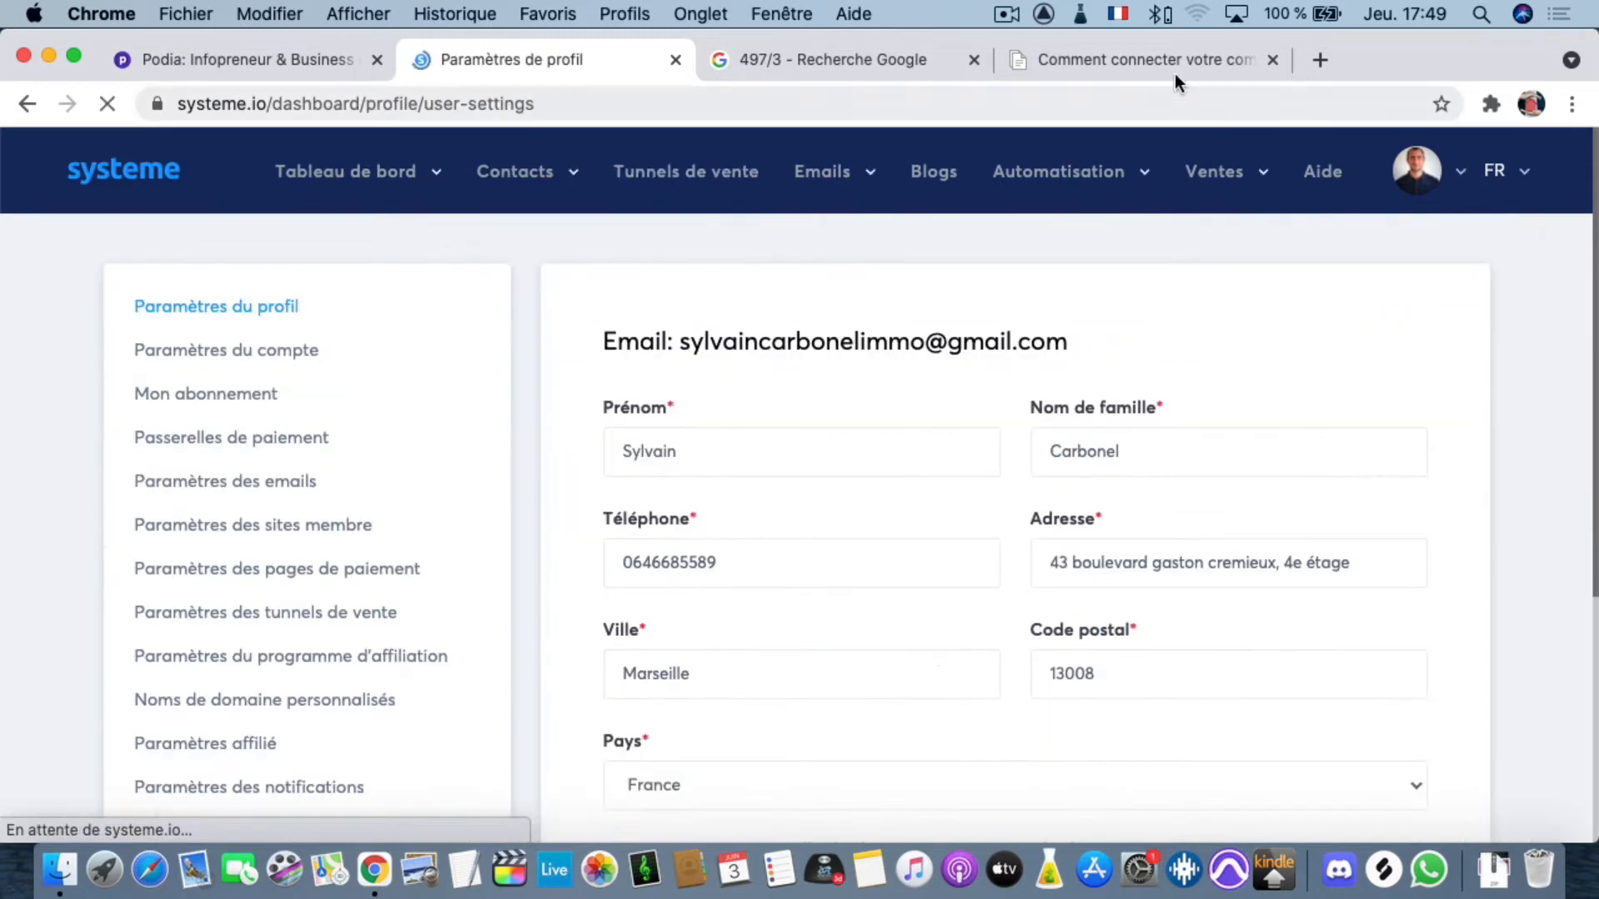
scroll(382, 662, down, 1)
scroll(382, 662, down, 2)
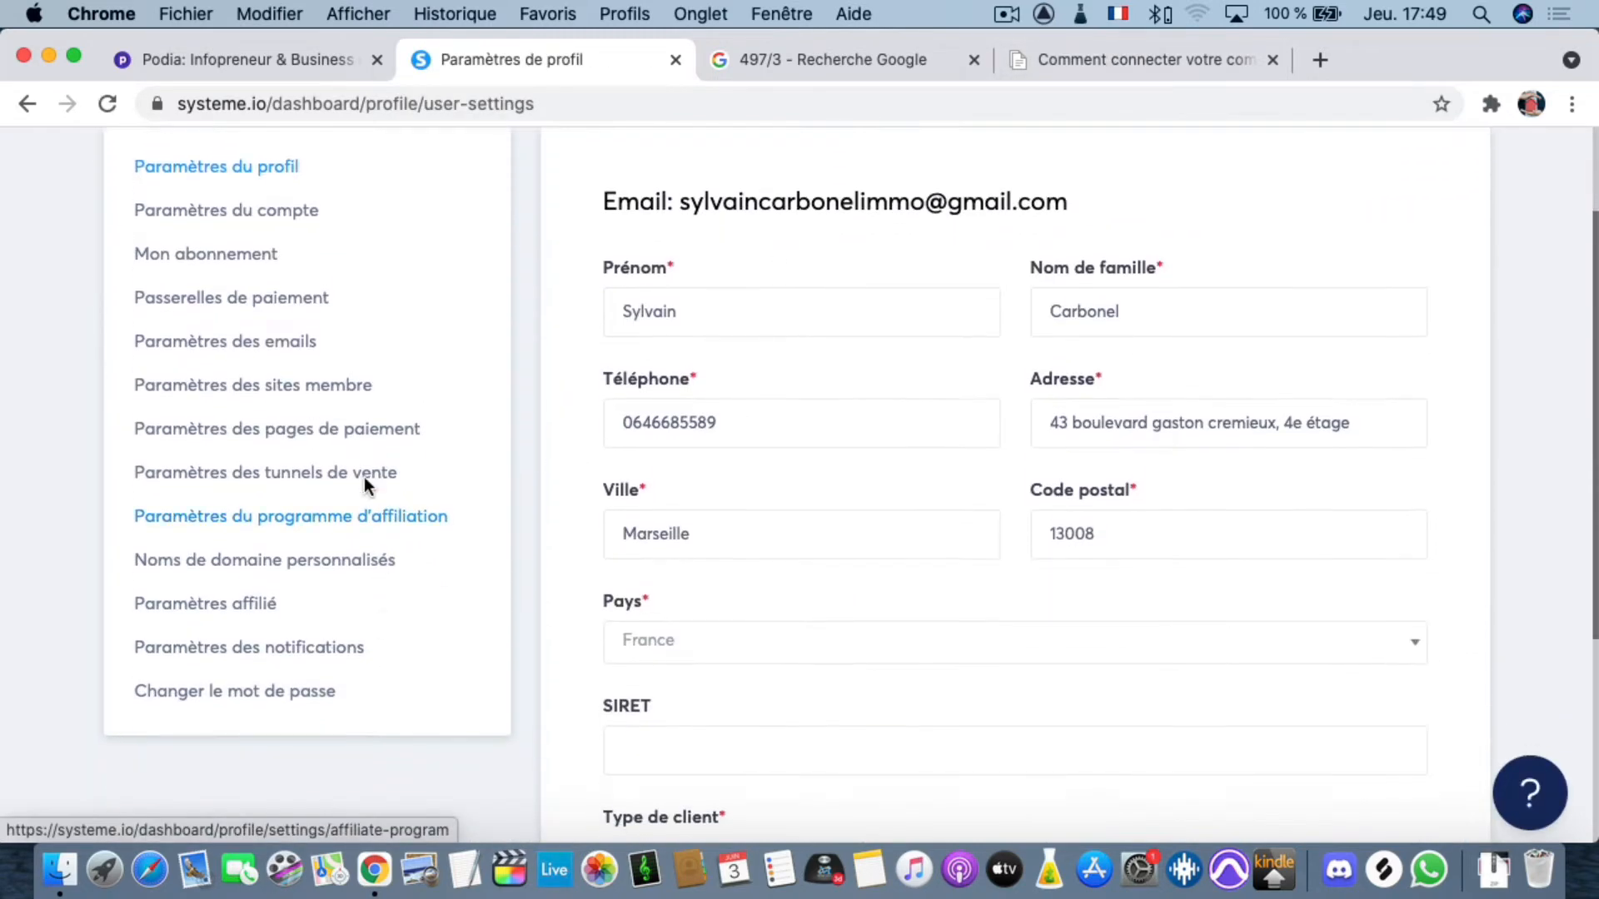
- Look through the payment page and sales funnel settings and open the Passerelles de paiement settings
click(322, 434)
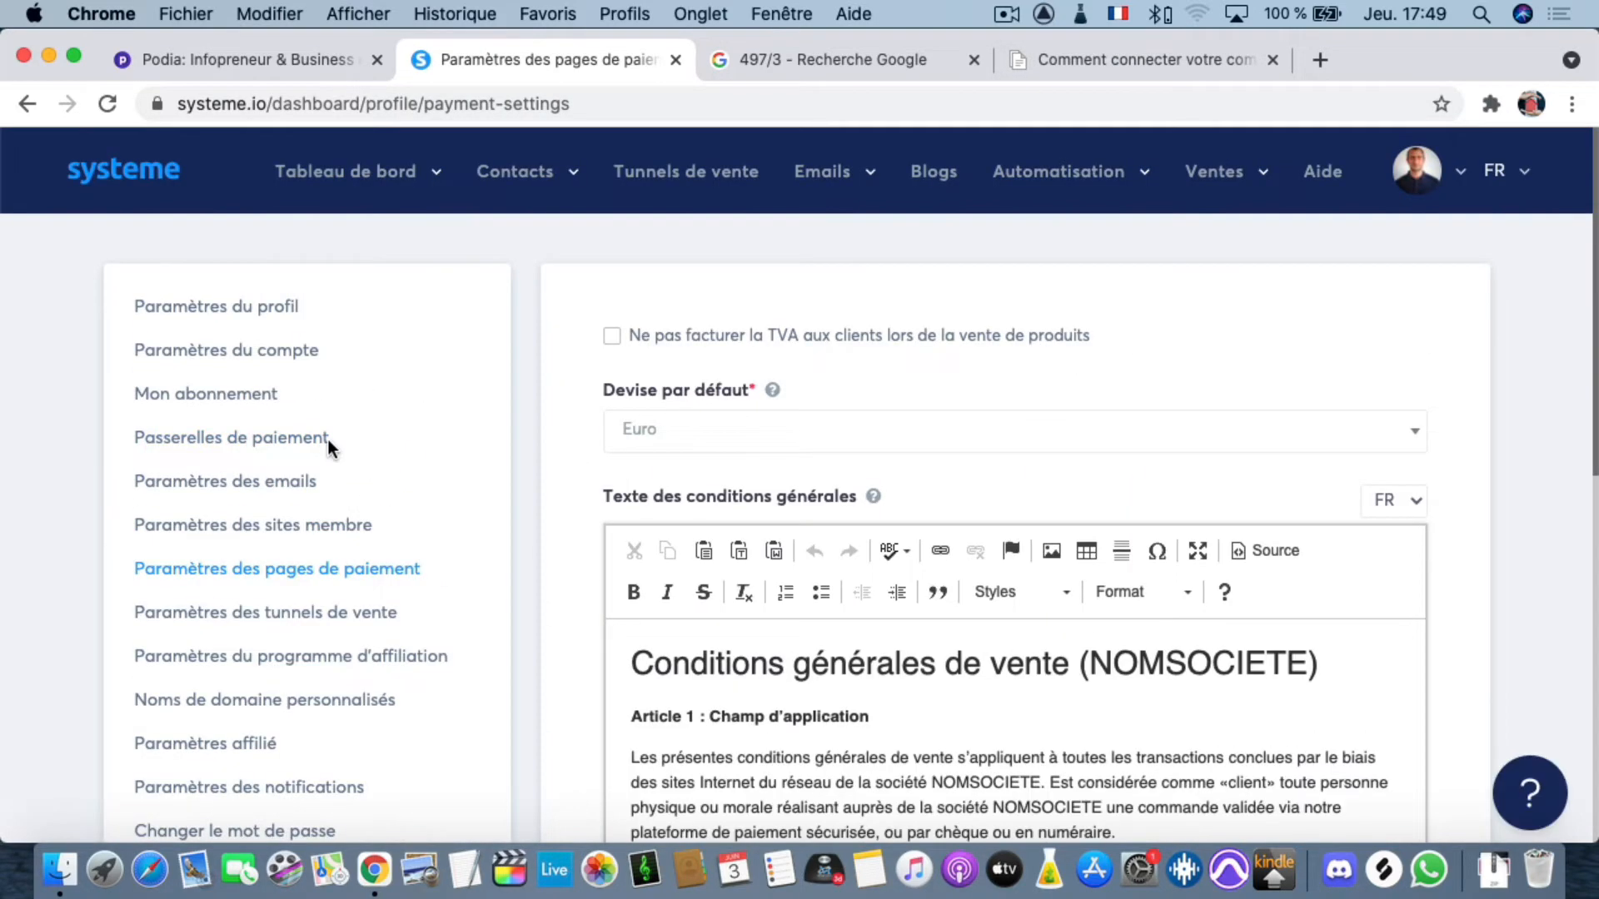
scroll(327, 616, down, 4)
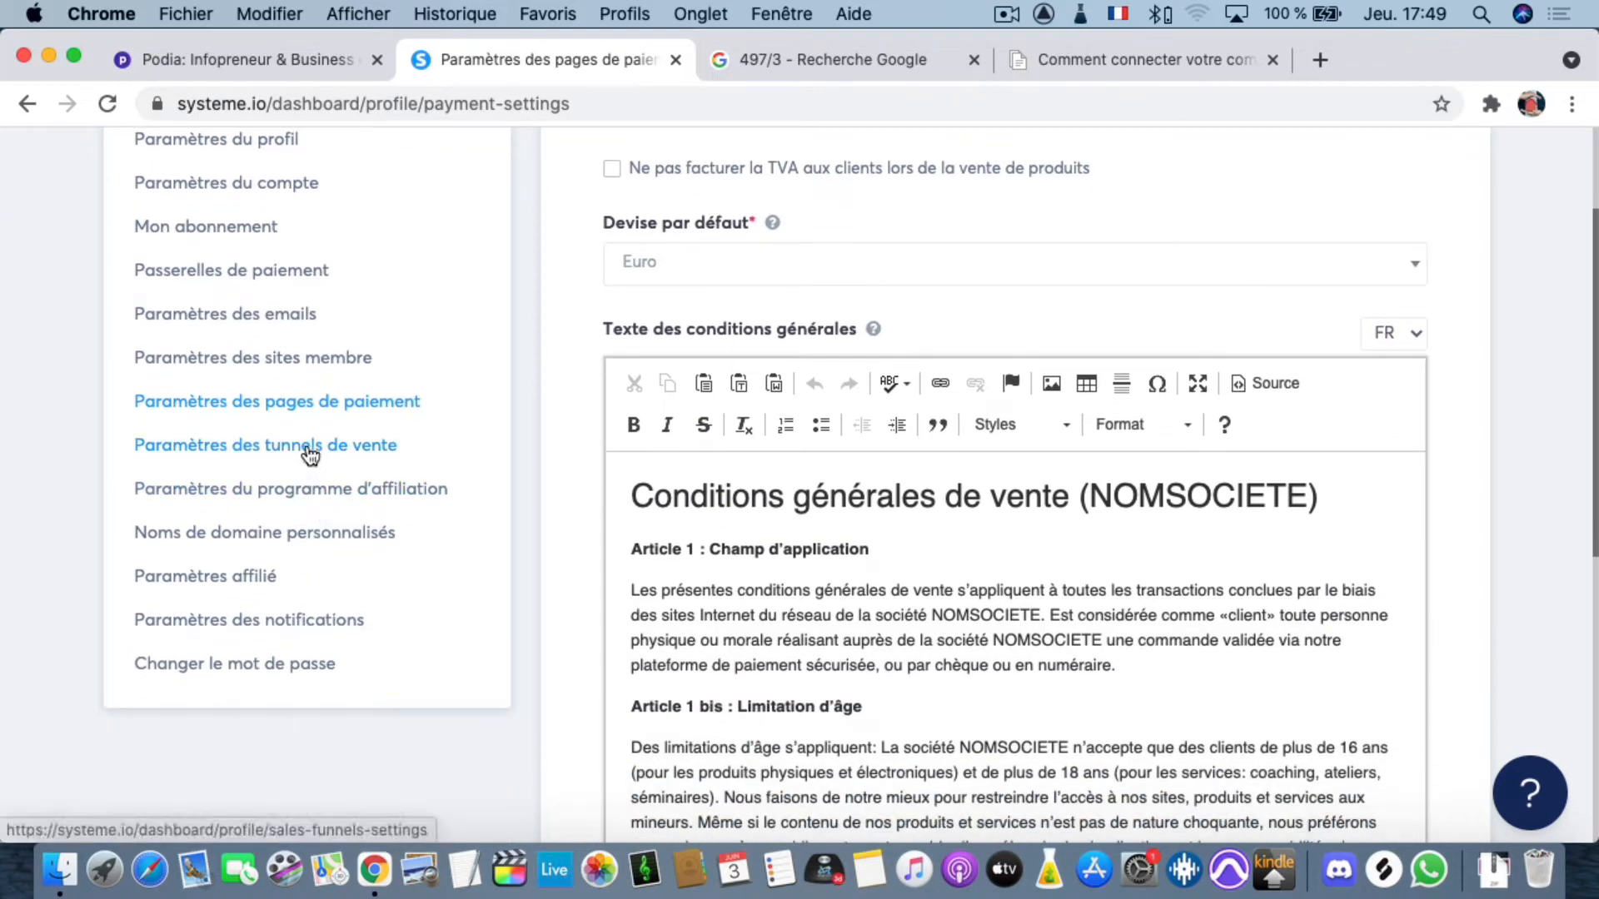
click(310, 450)
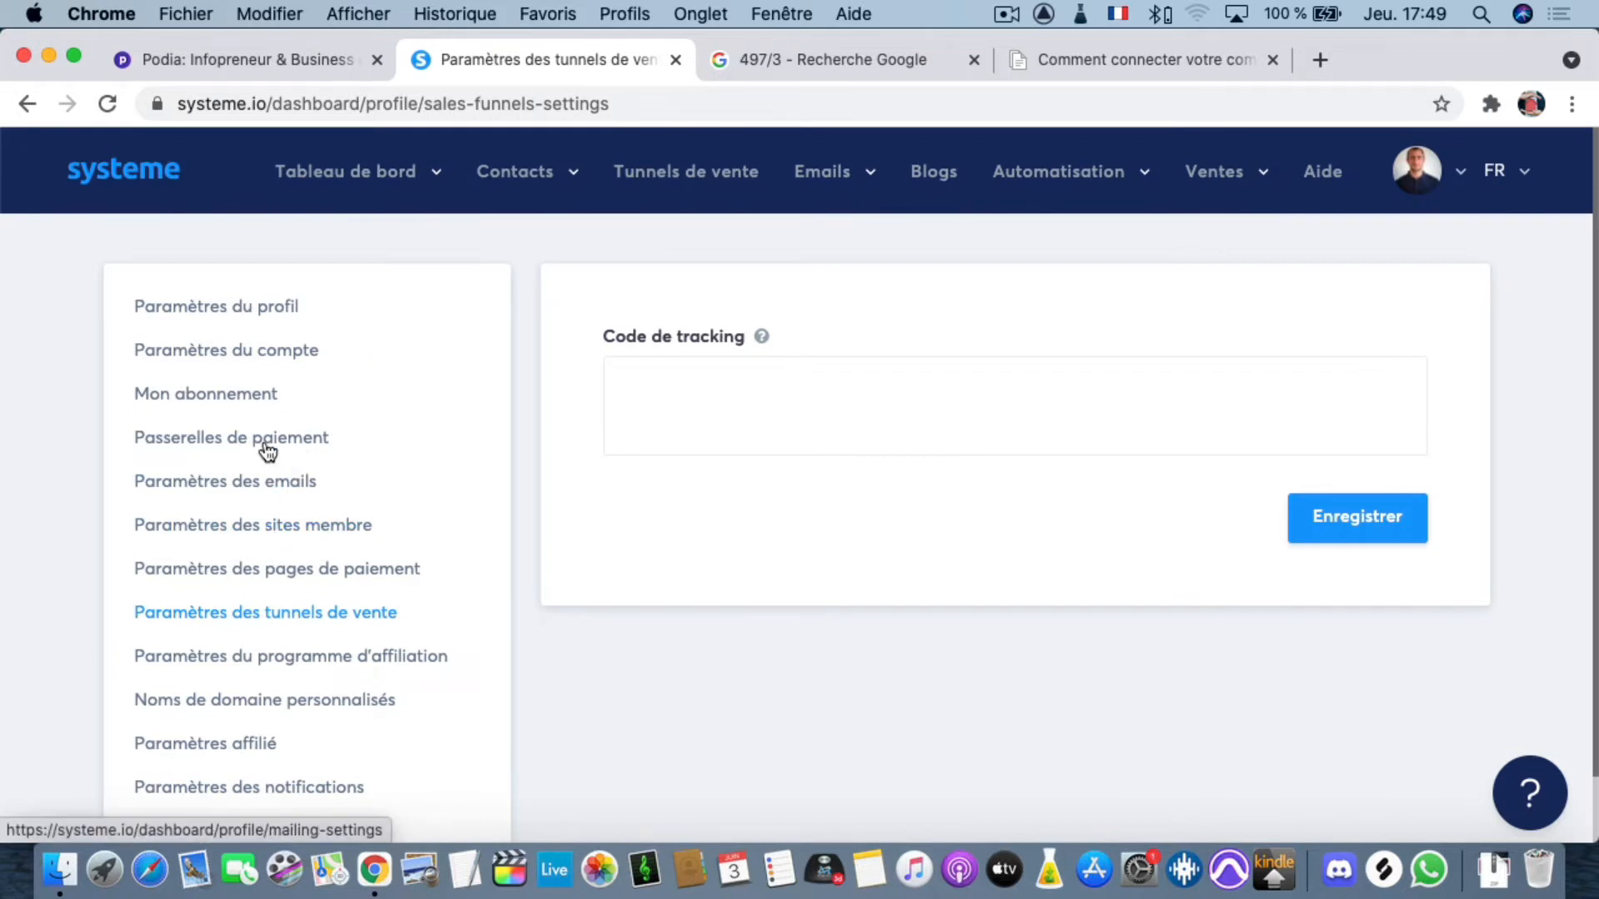
click(266, 453)
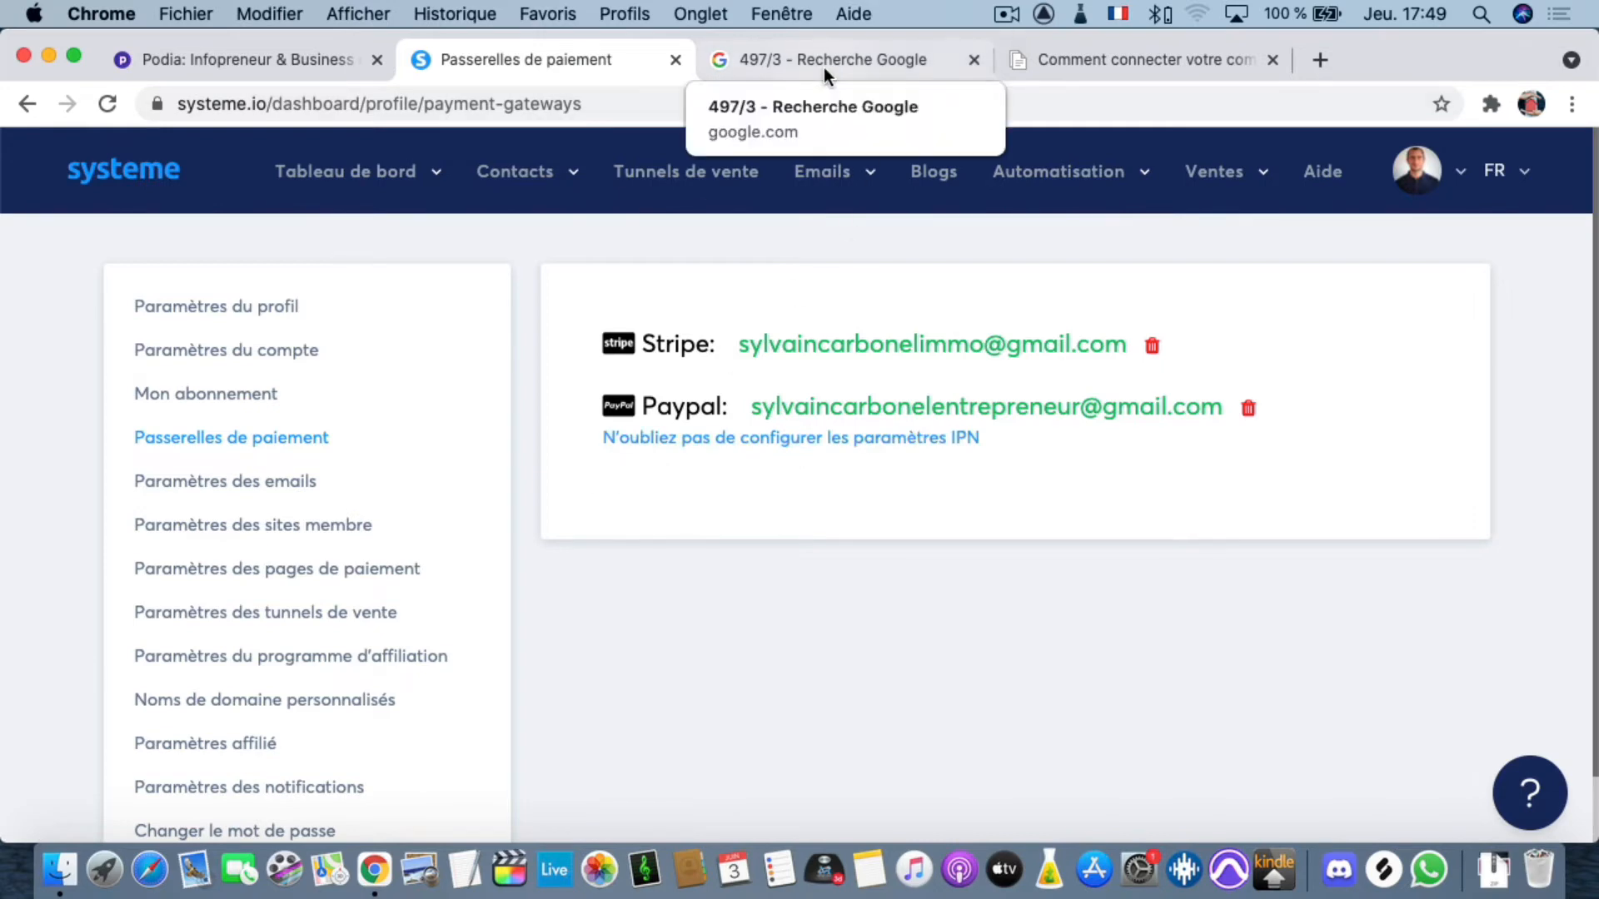
- Return to the PayPal connection article and examine how to enter the API details and open API credentials in PayPal
click(1146, 55)
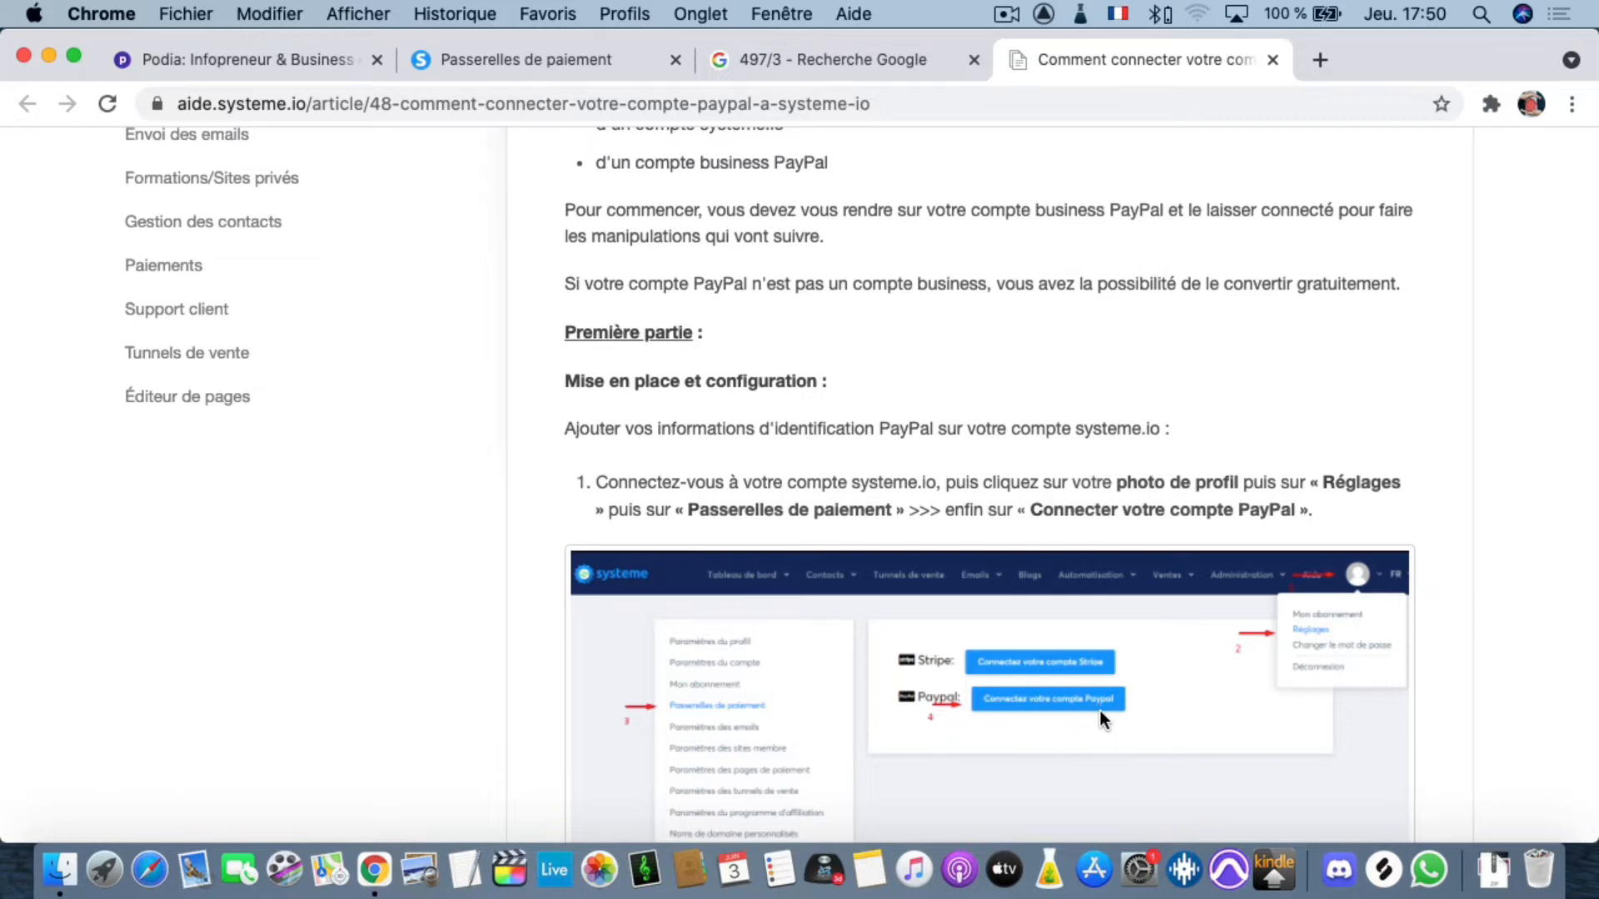
scroll(1101, 711, down, 5)
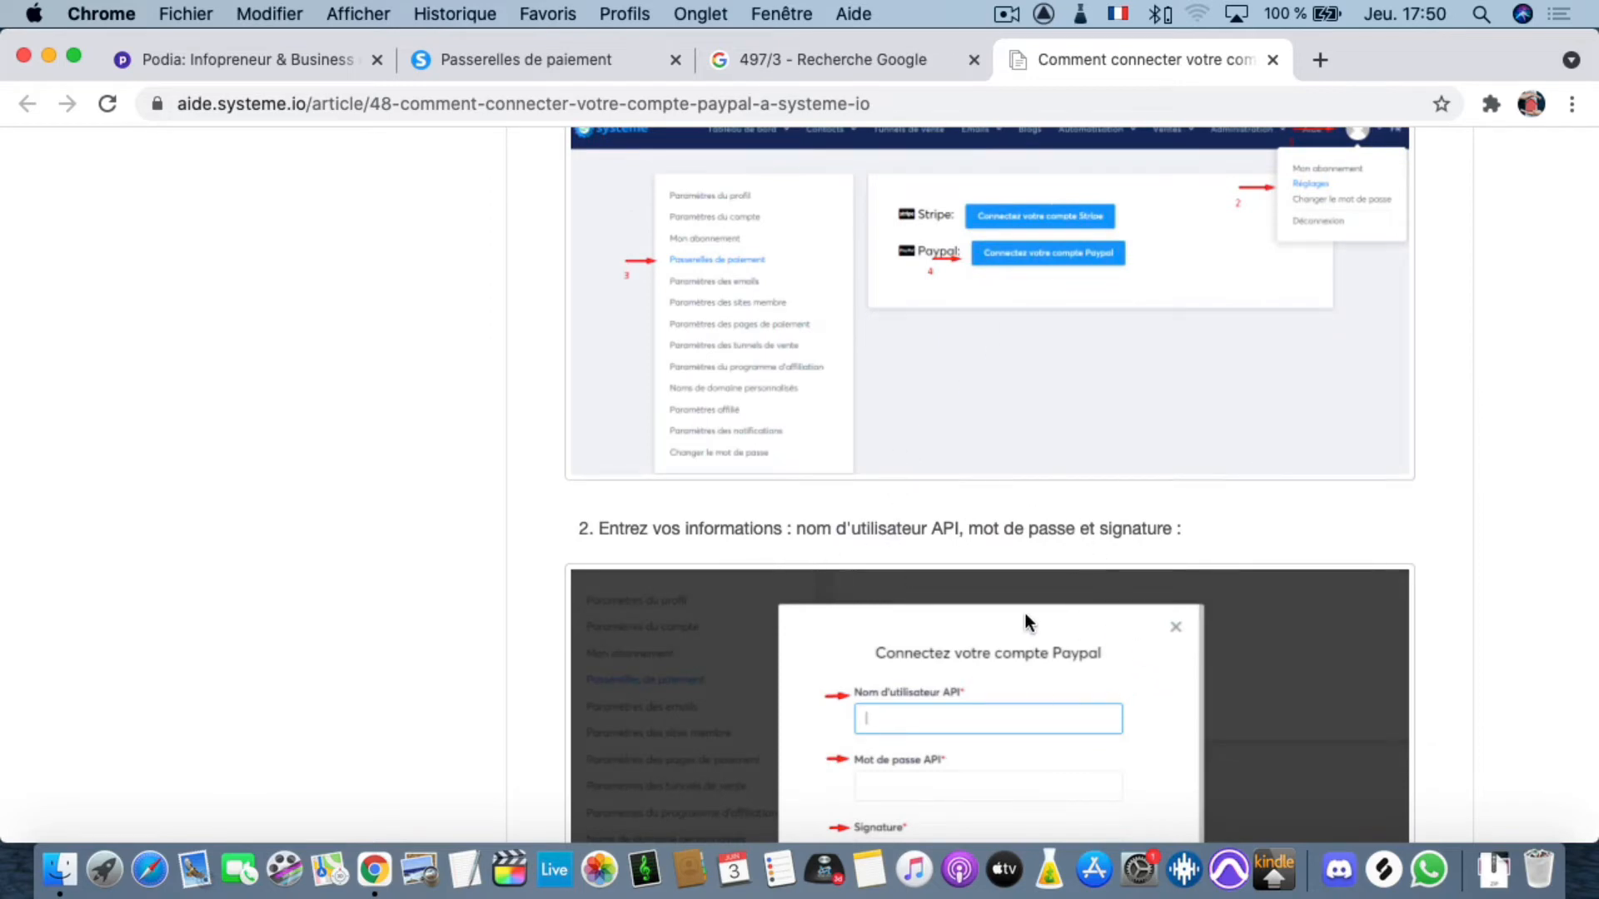
scroll(937, 638, down, 2)
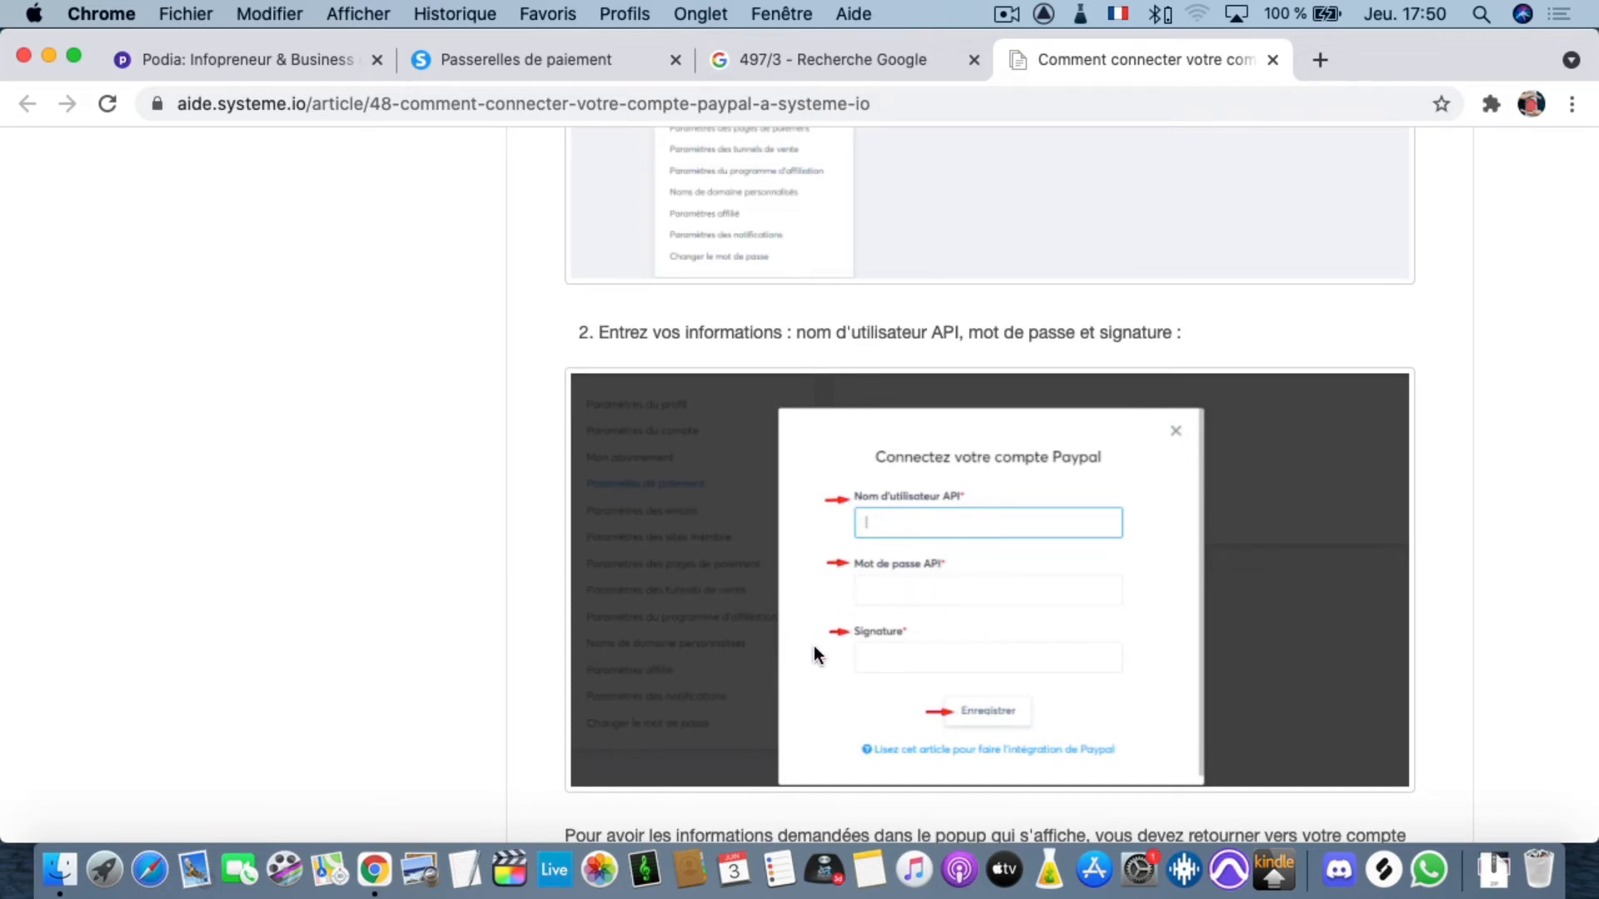
scroll(836, 667, down, 3)
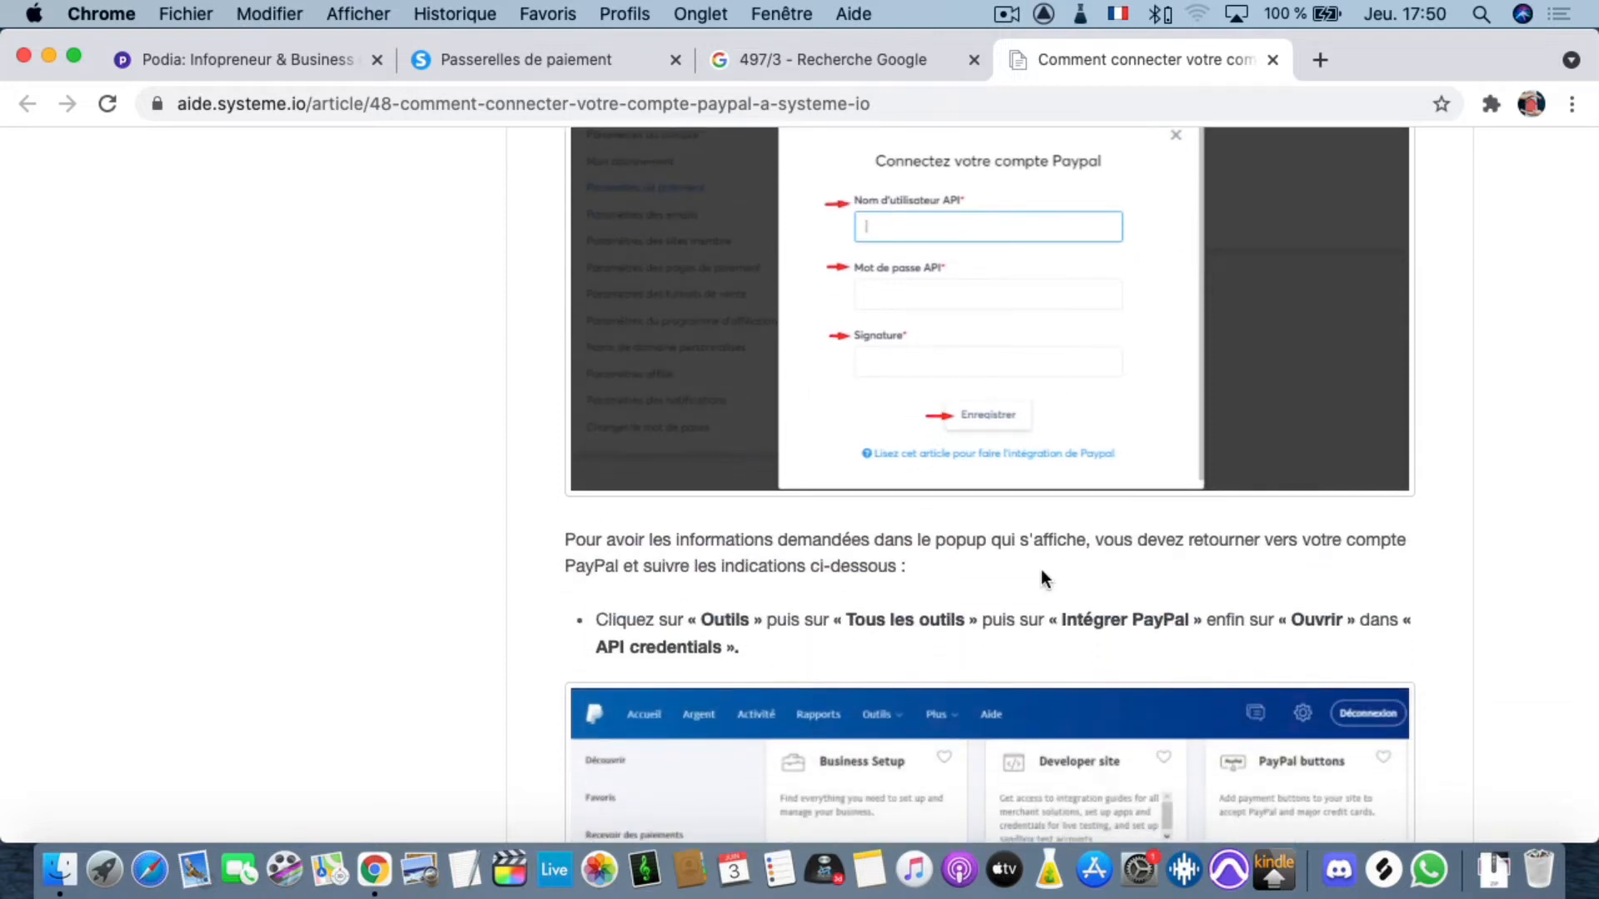
scroll(743, 649, down, 2)
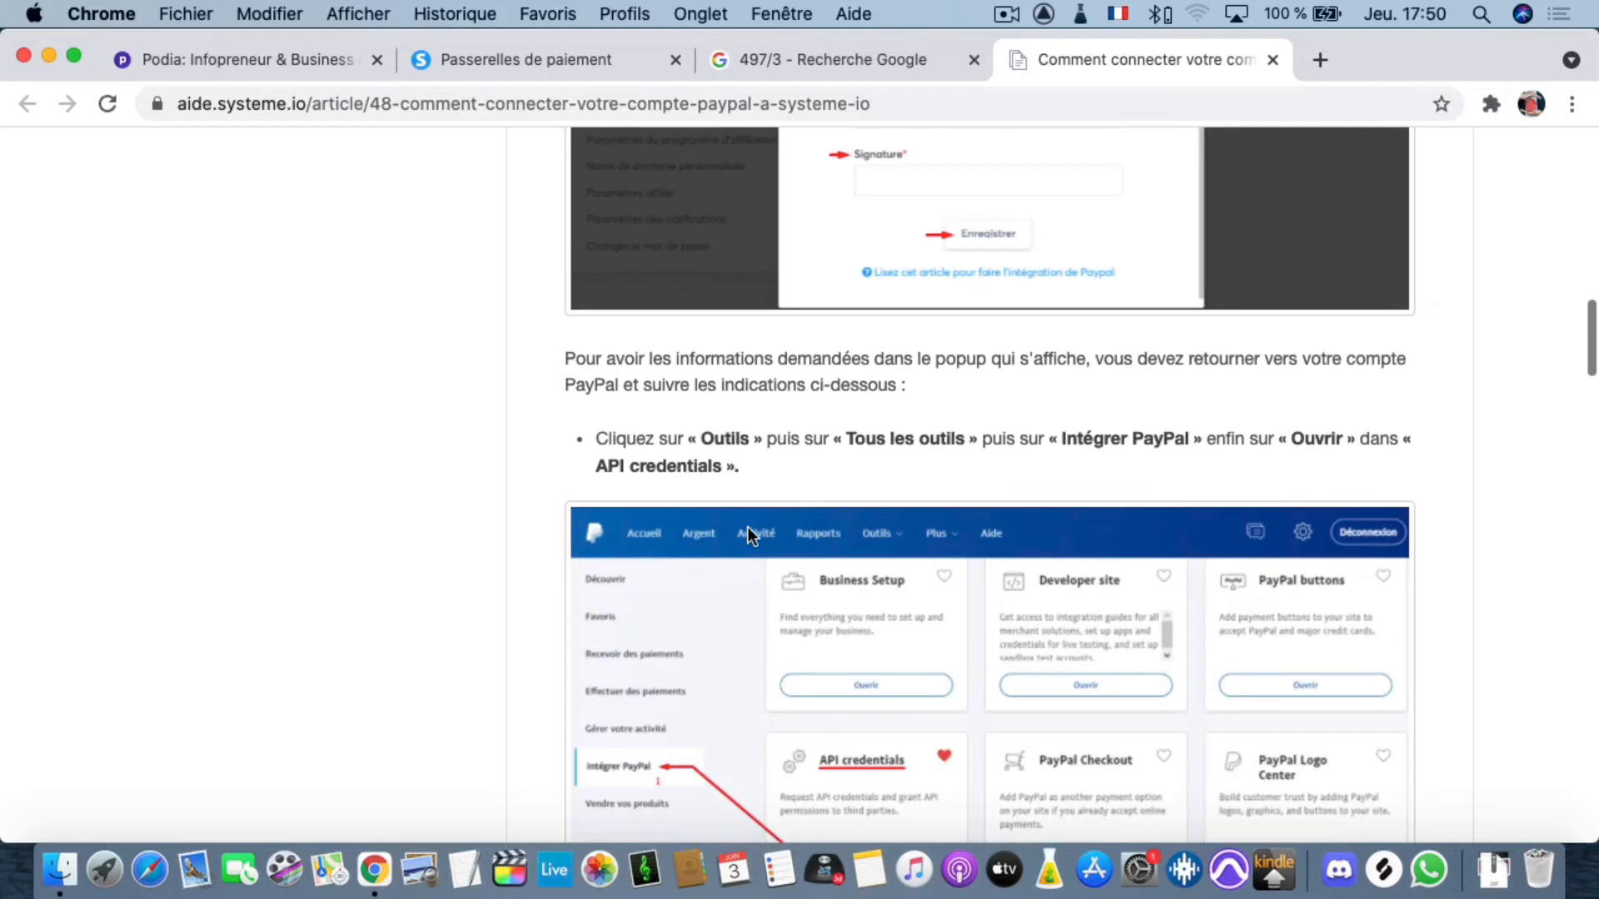
scroll(830, 456, up, 1)
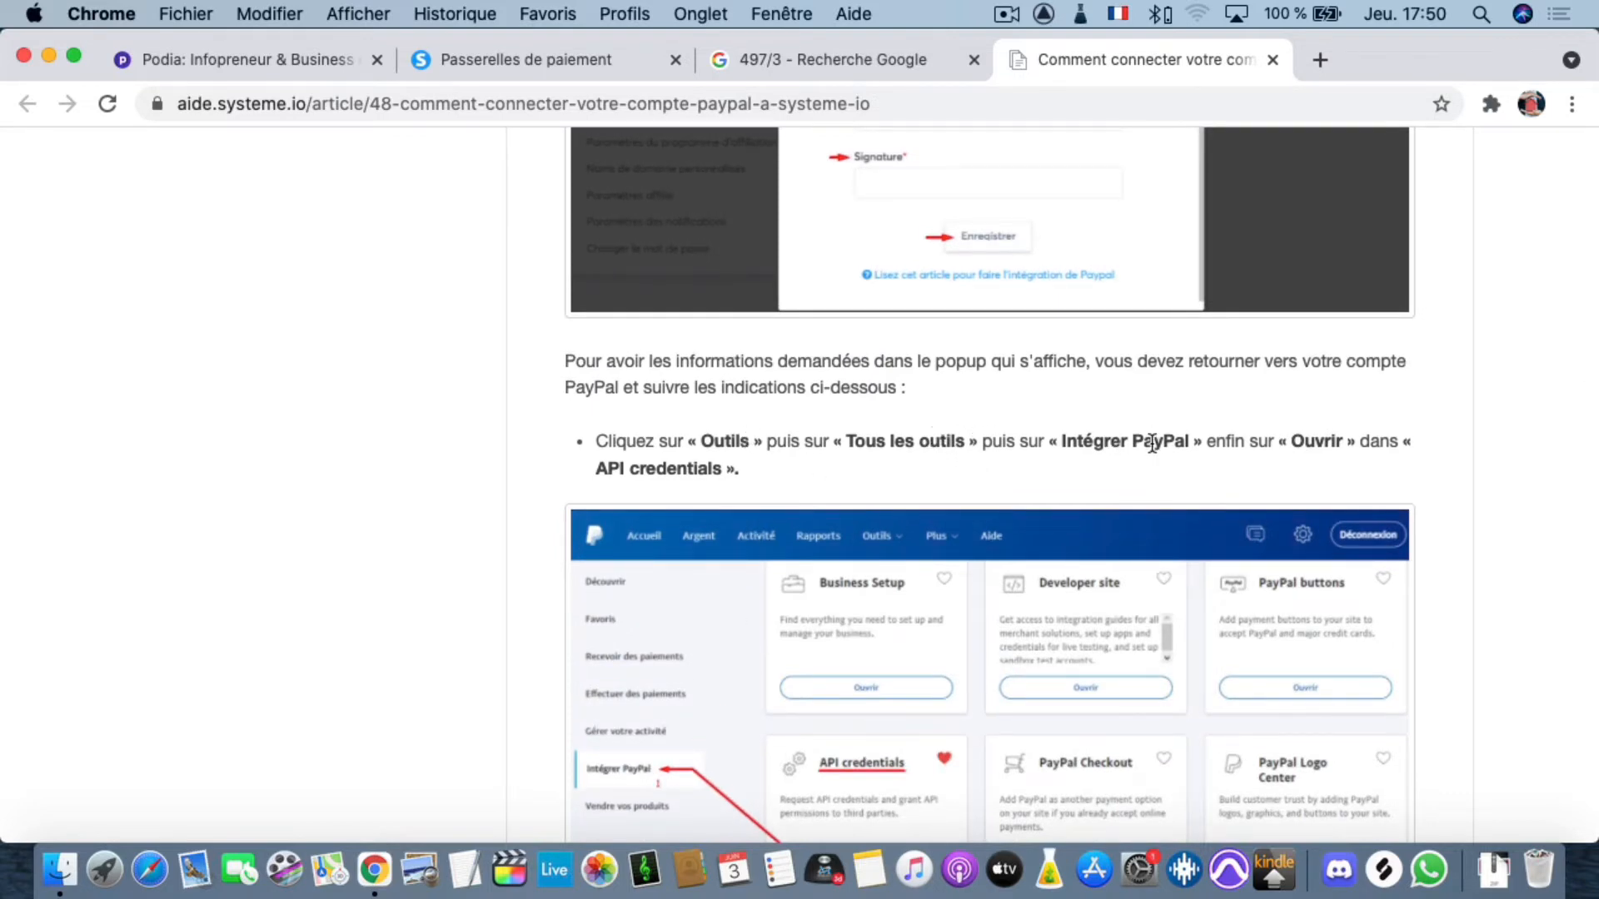
scroll(1151, 443, down, 1)
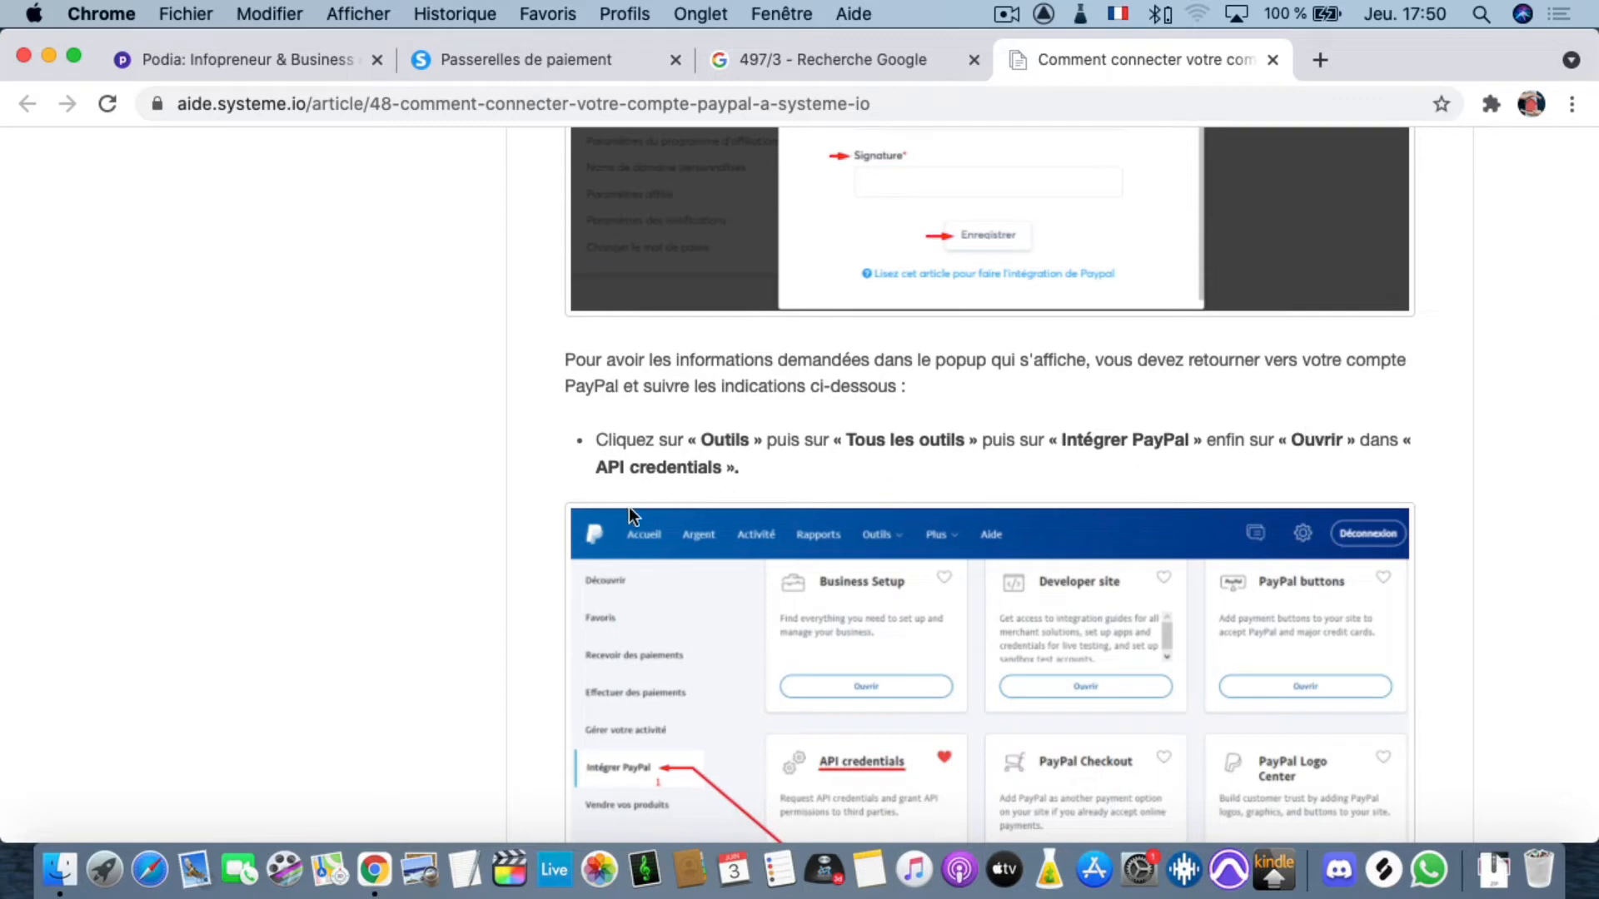
scroll(637, 500, down, 3)
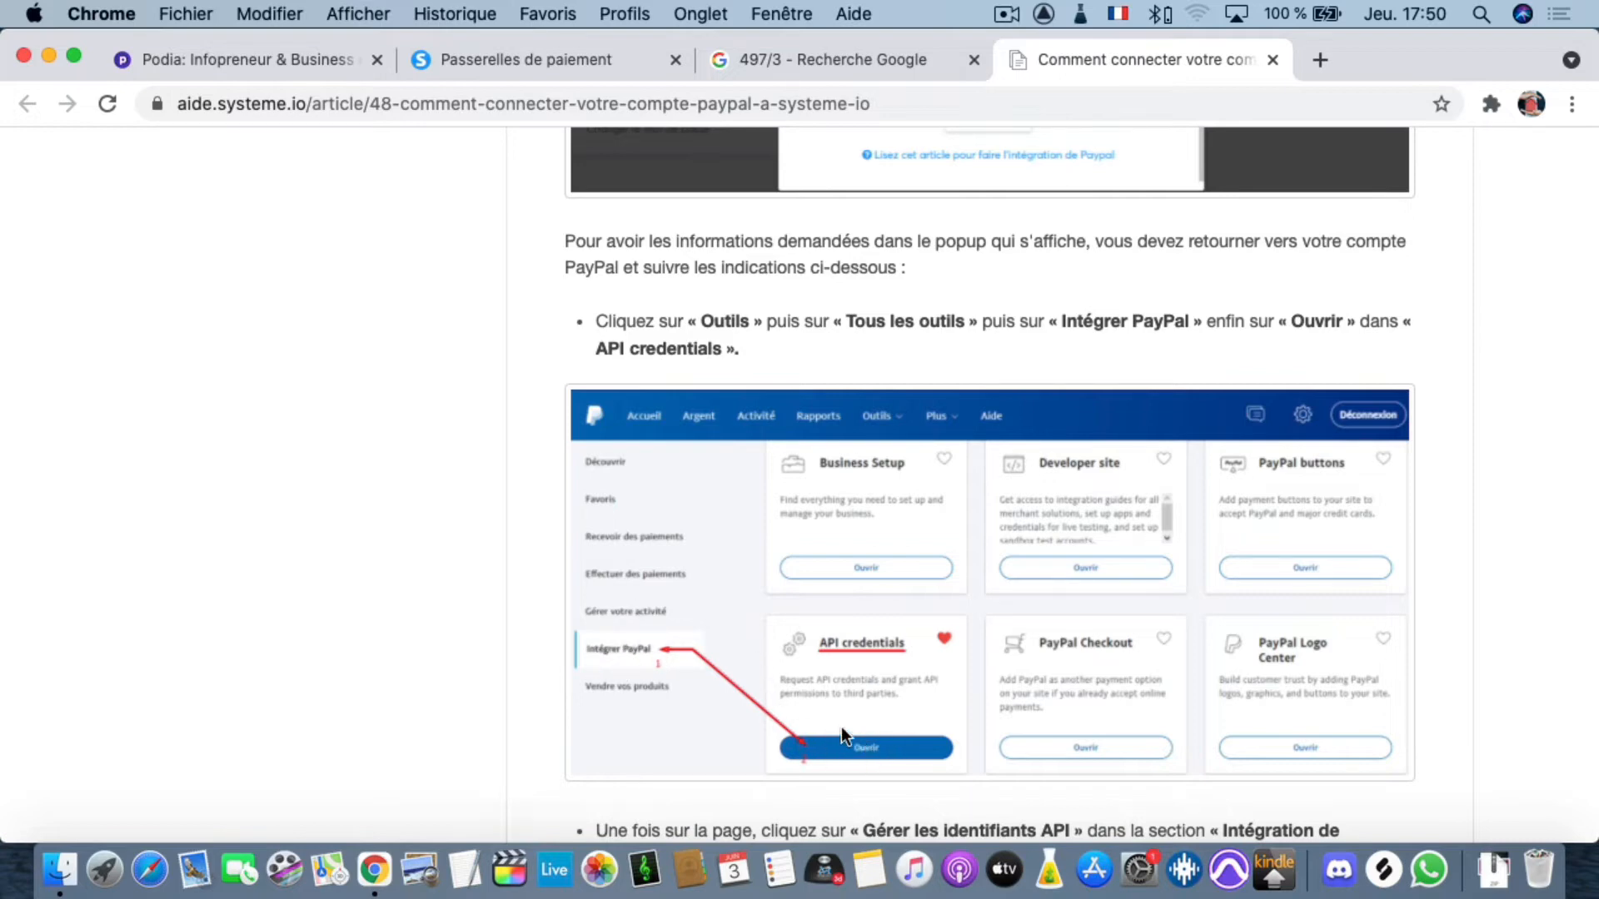
- Examine the article's instructions for managing API identifiers, requesting an API signature and revealing the username, password and signature
scroll(841, 726, down, 12)
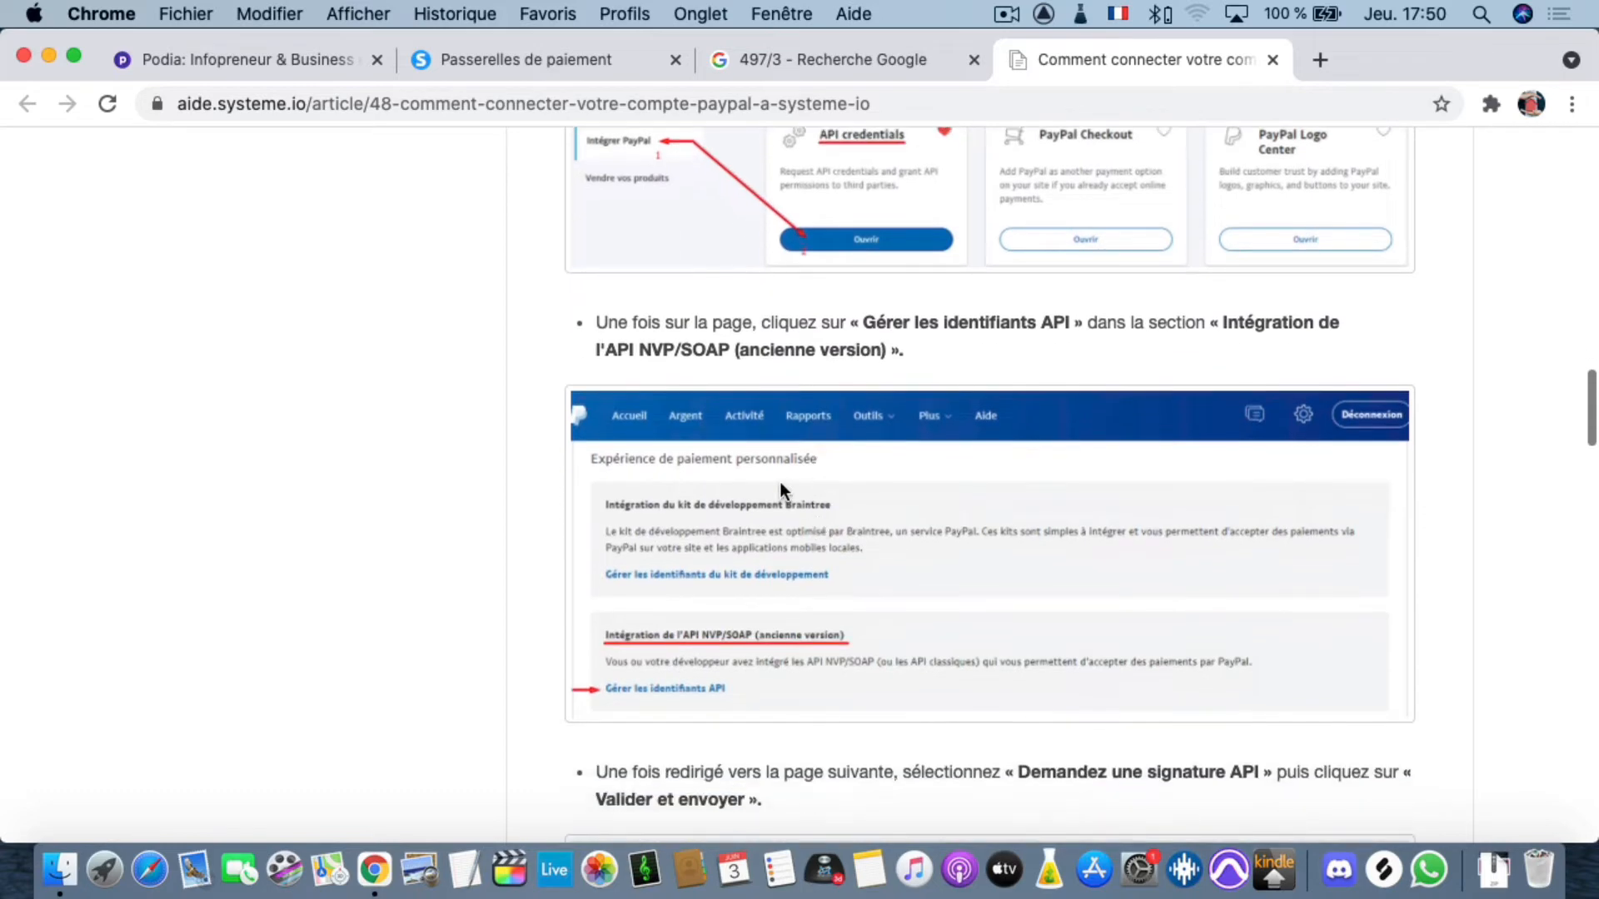
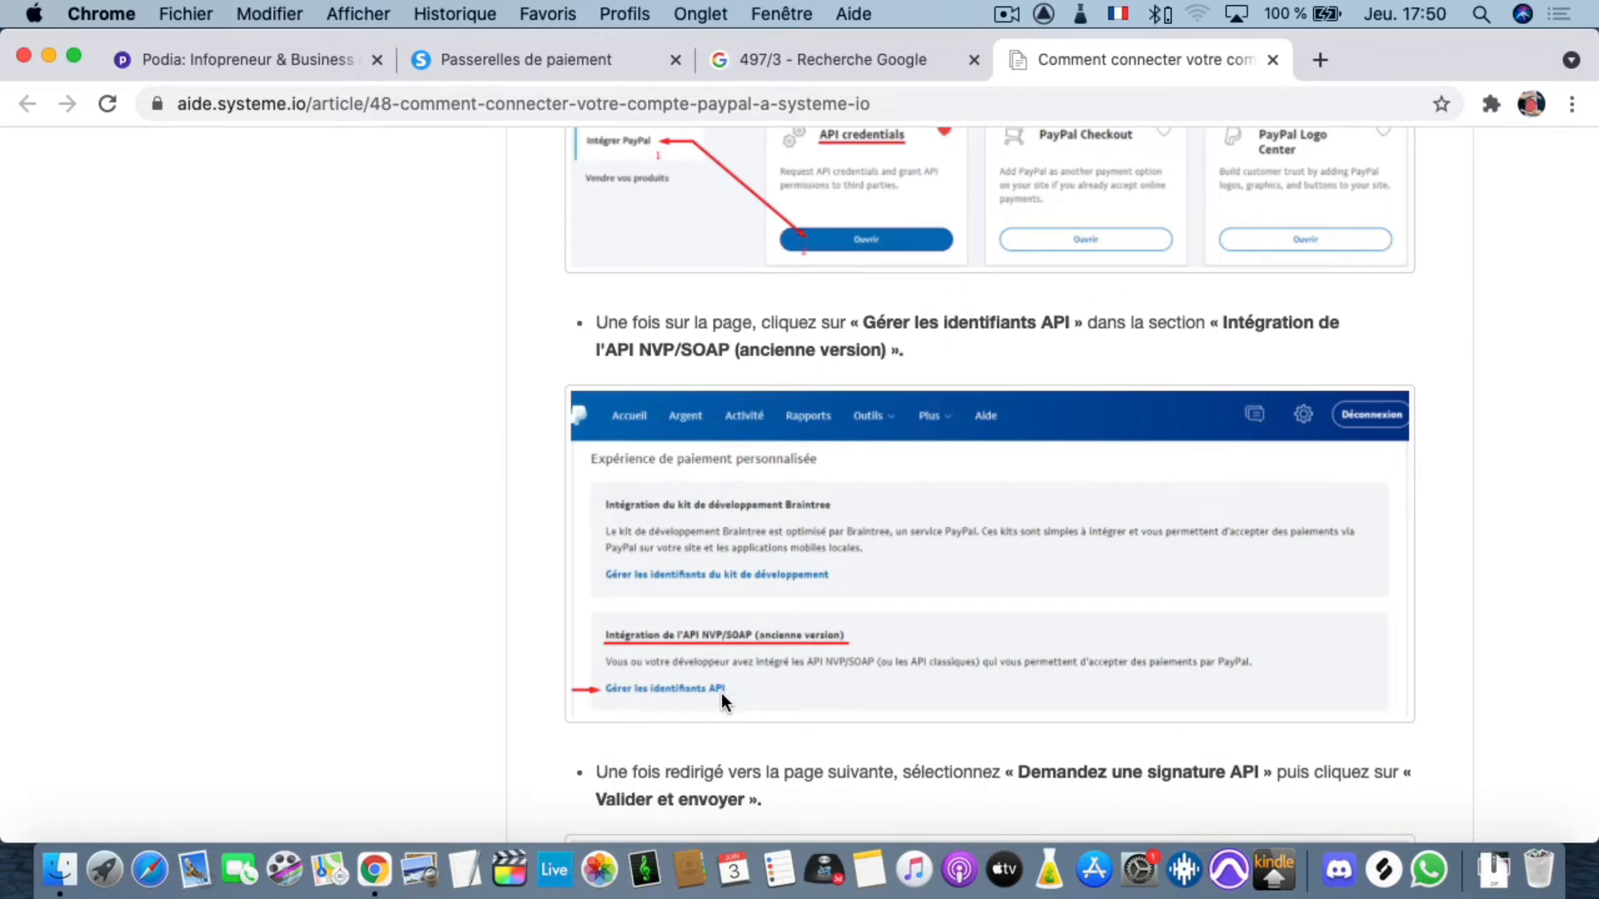
scroll(719, 692, down, 5)
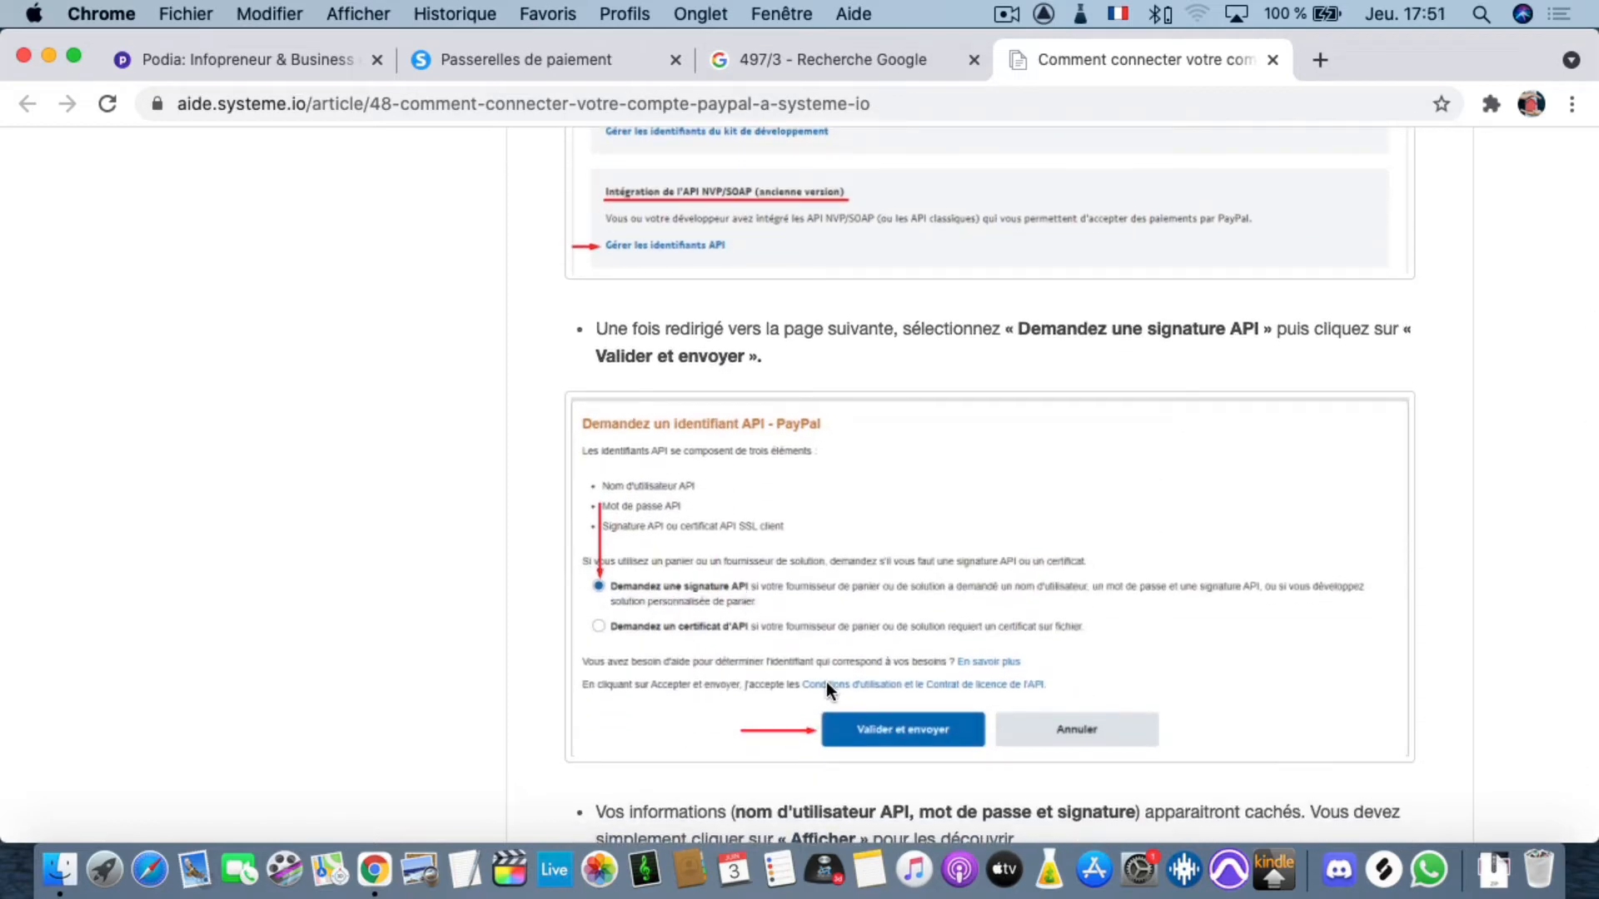
scroll(826, 682, down, 1)
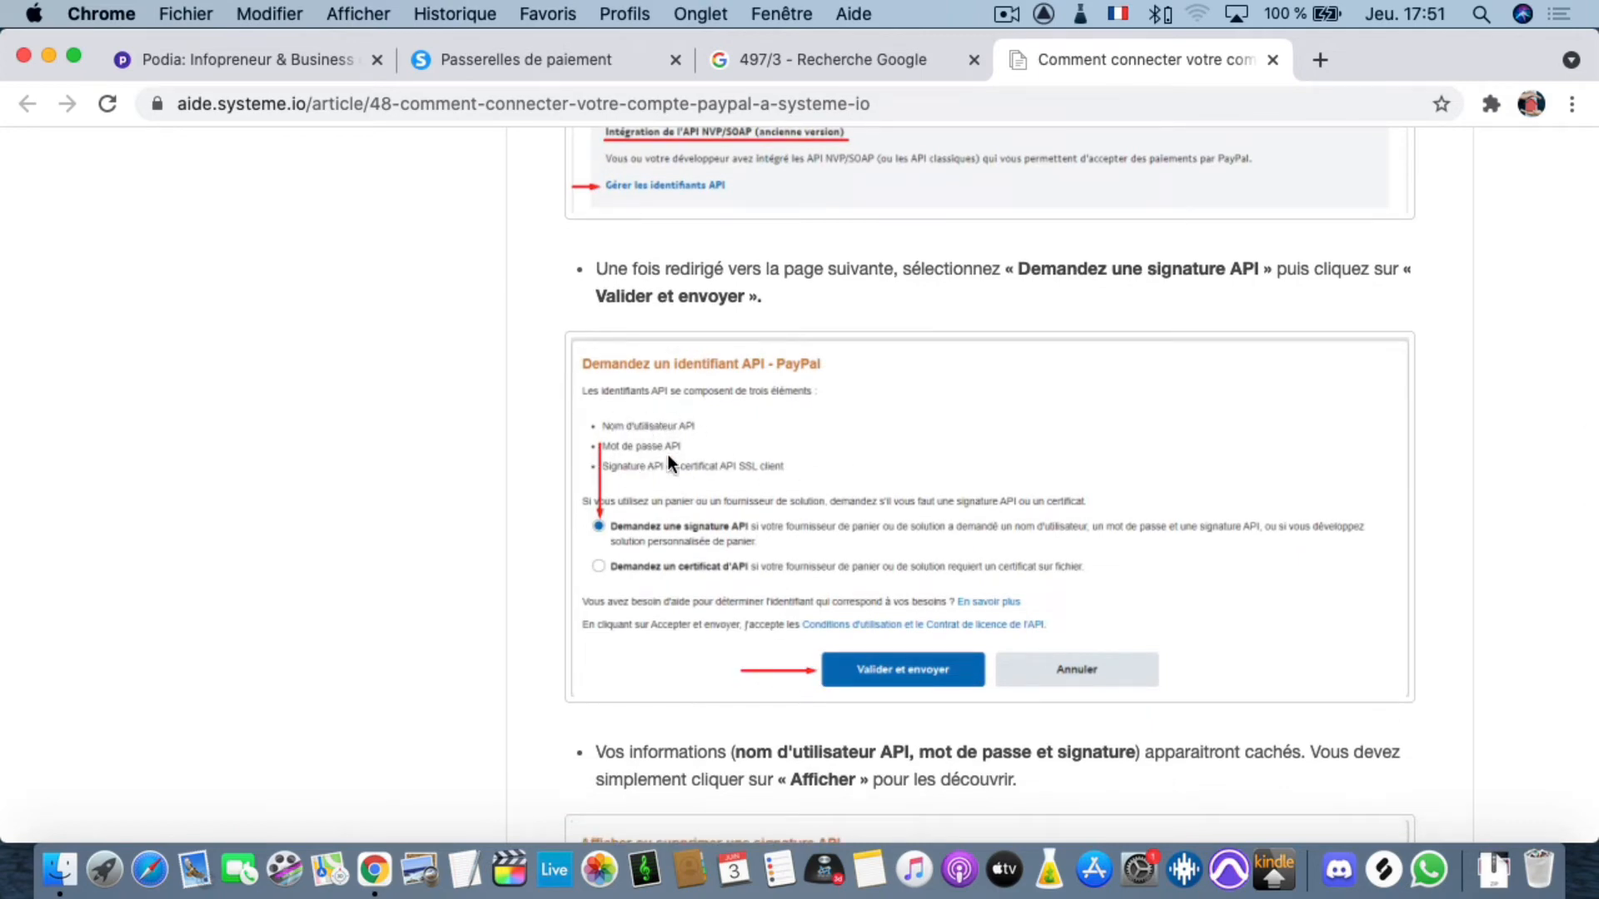
scroll(658, 481, down, 4)
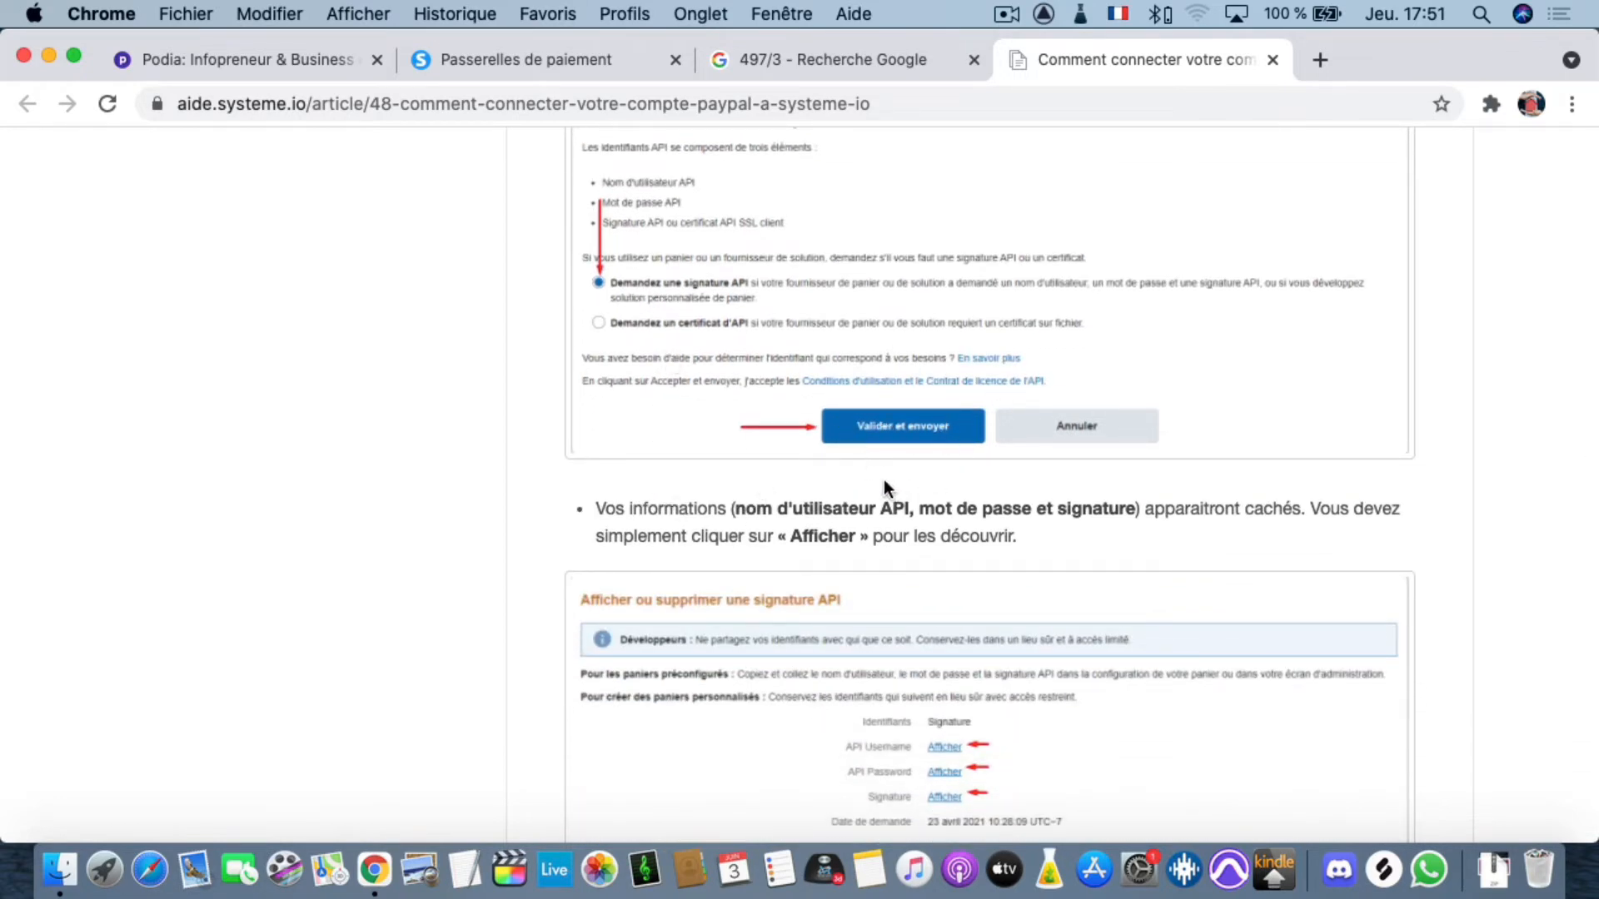
scroll(896, 493, up, 3)
scroll(896, 493, down, 2)
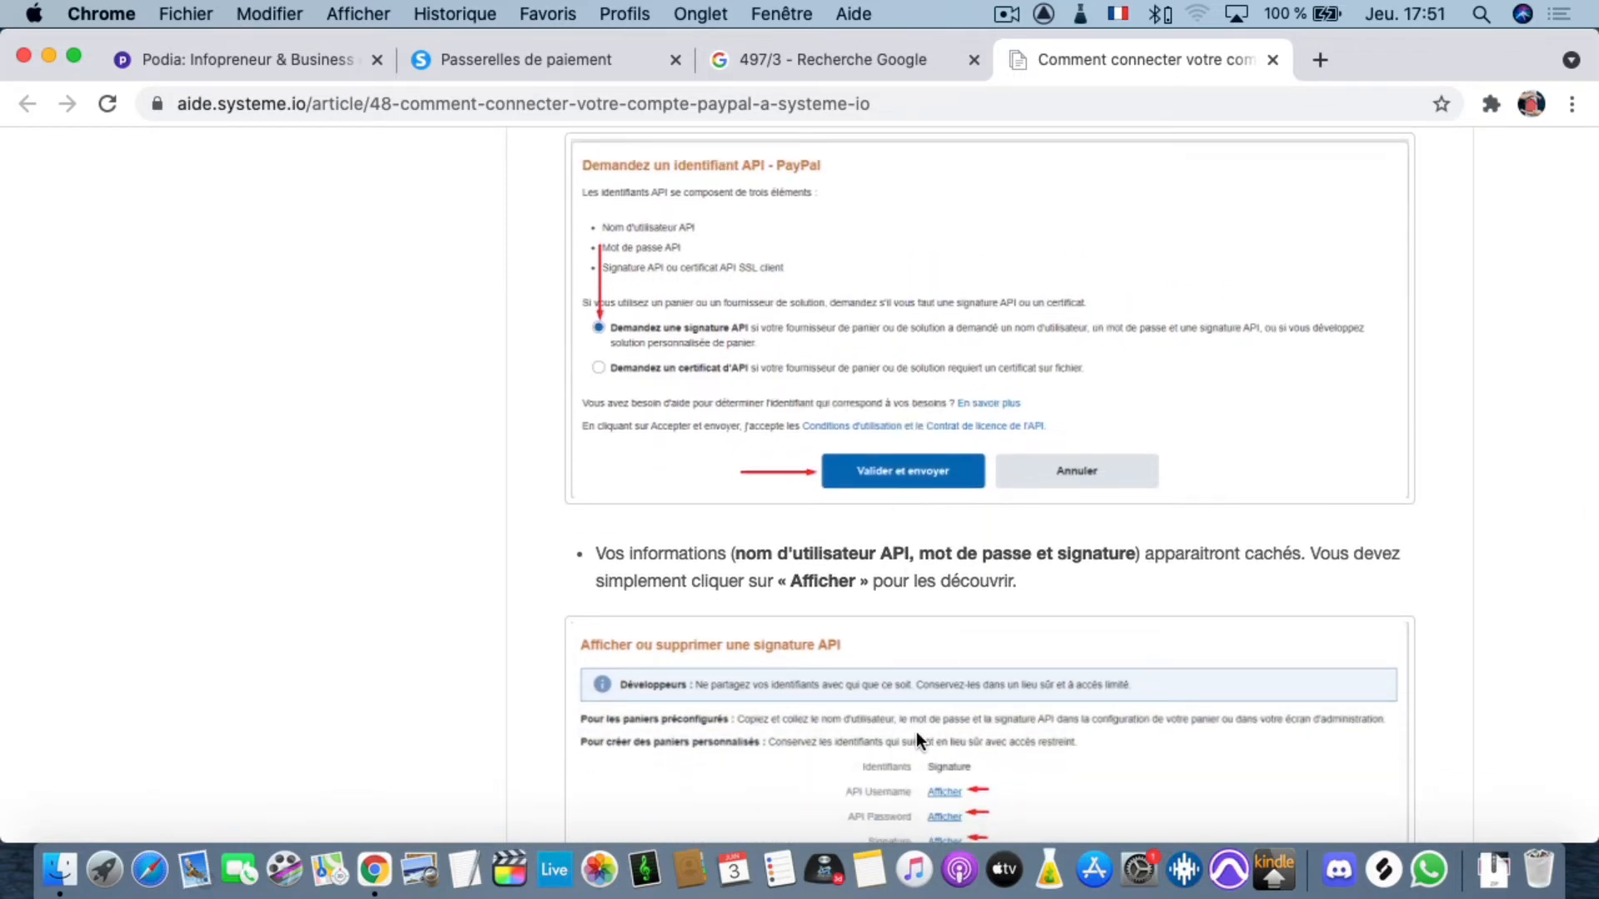
scroll(883, 500, down, 4)
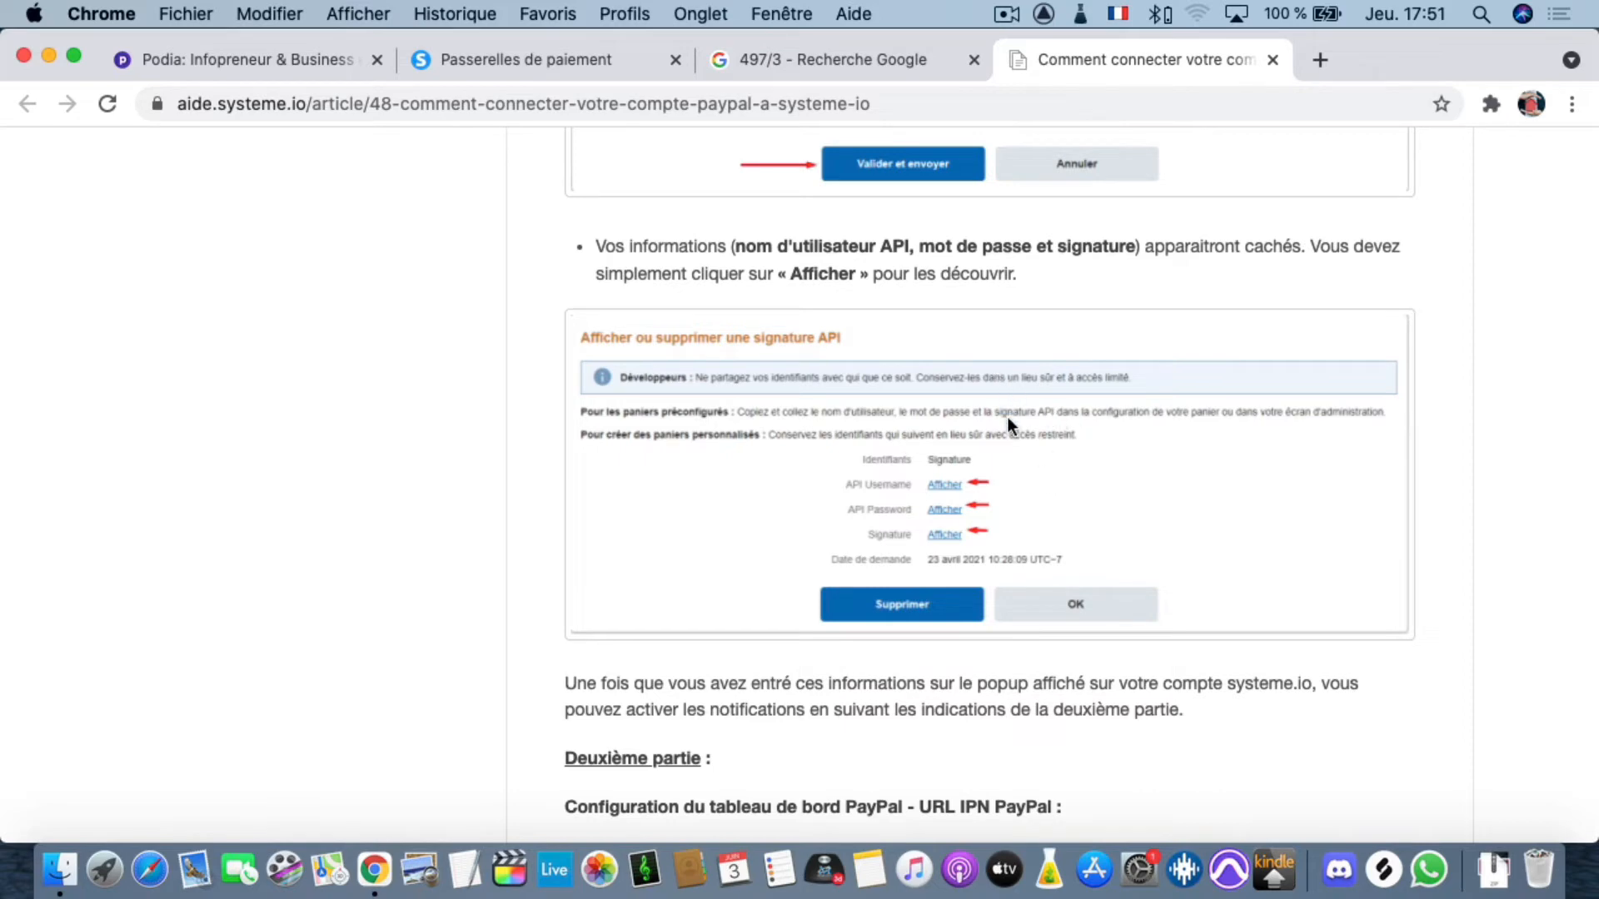
- Check the payment gateway settings, then return to the PayPal article and examine its introduction to the PayPal IPN URL configuration
click(598, 77)
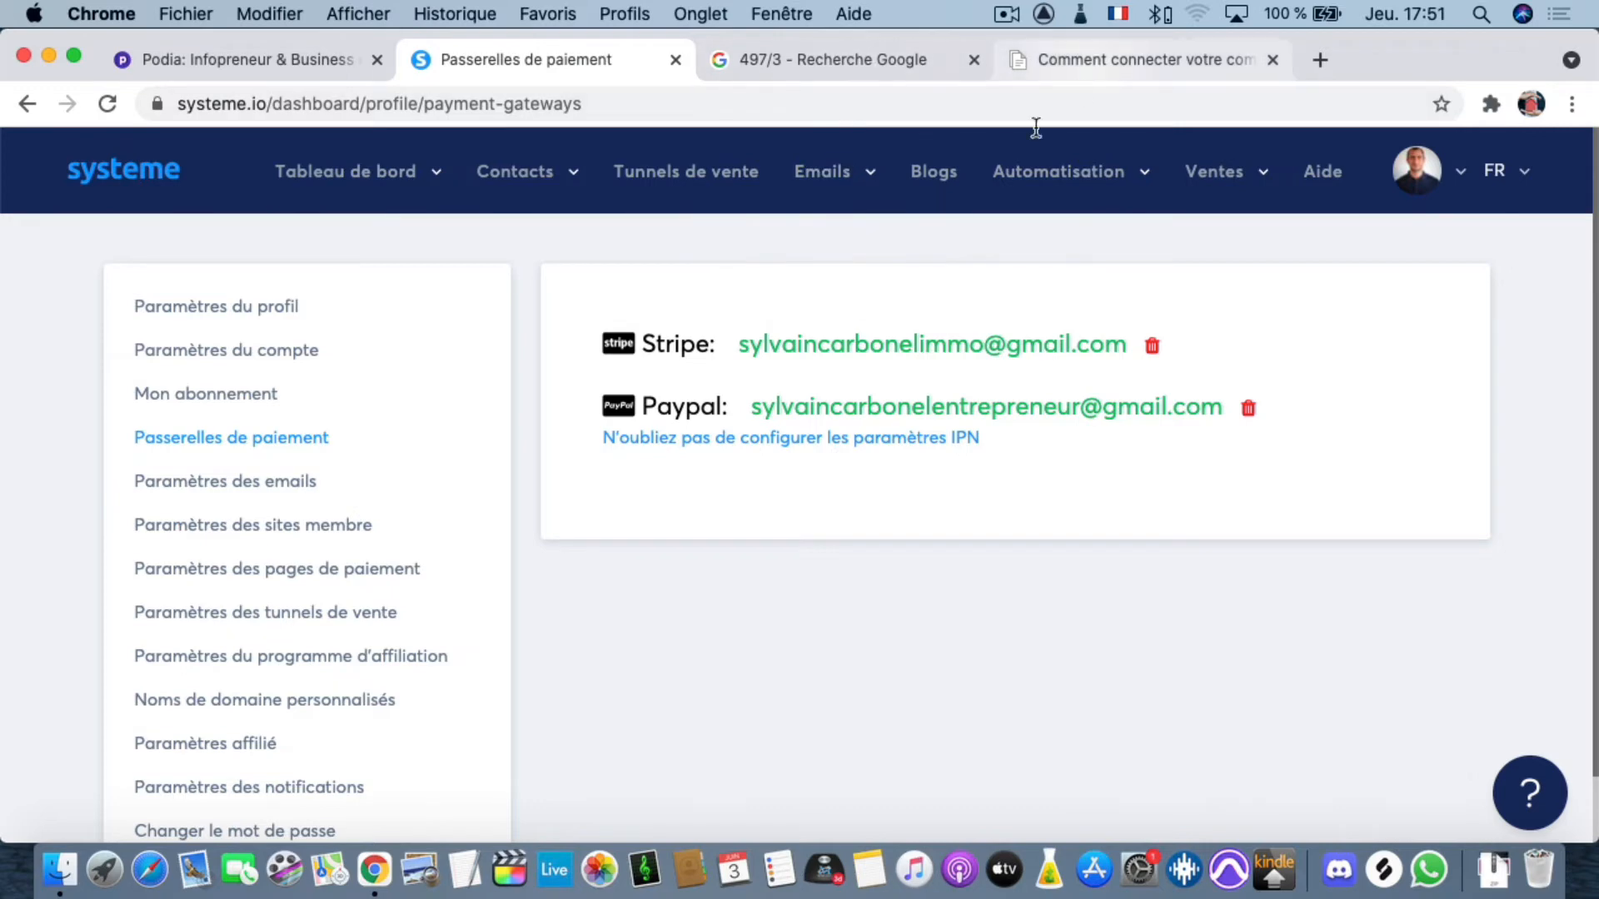
click(1091, 57)
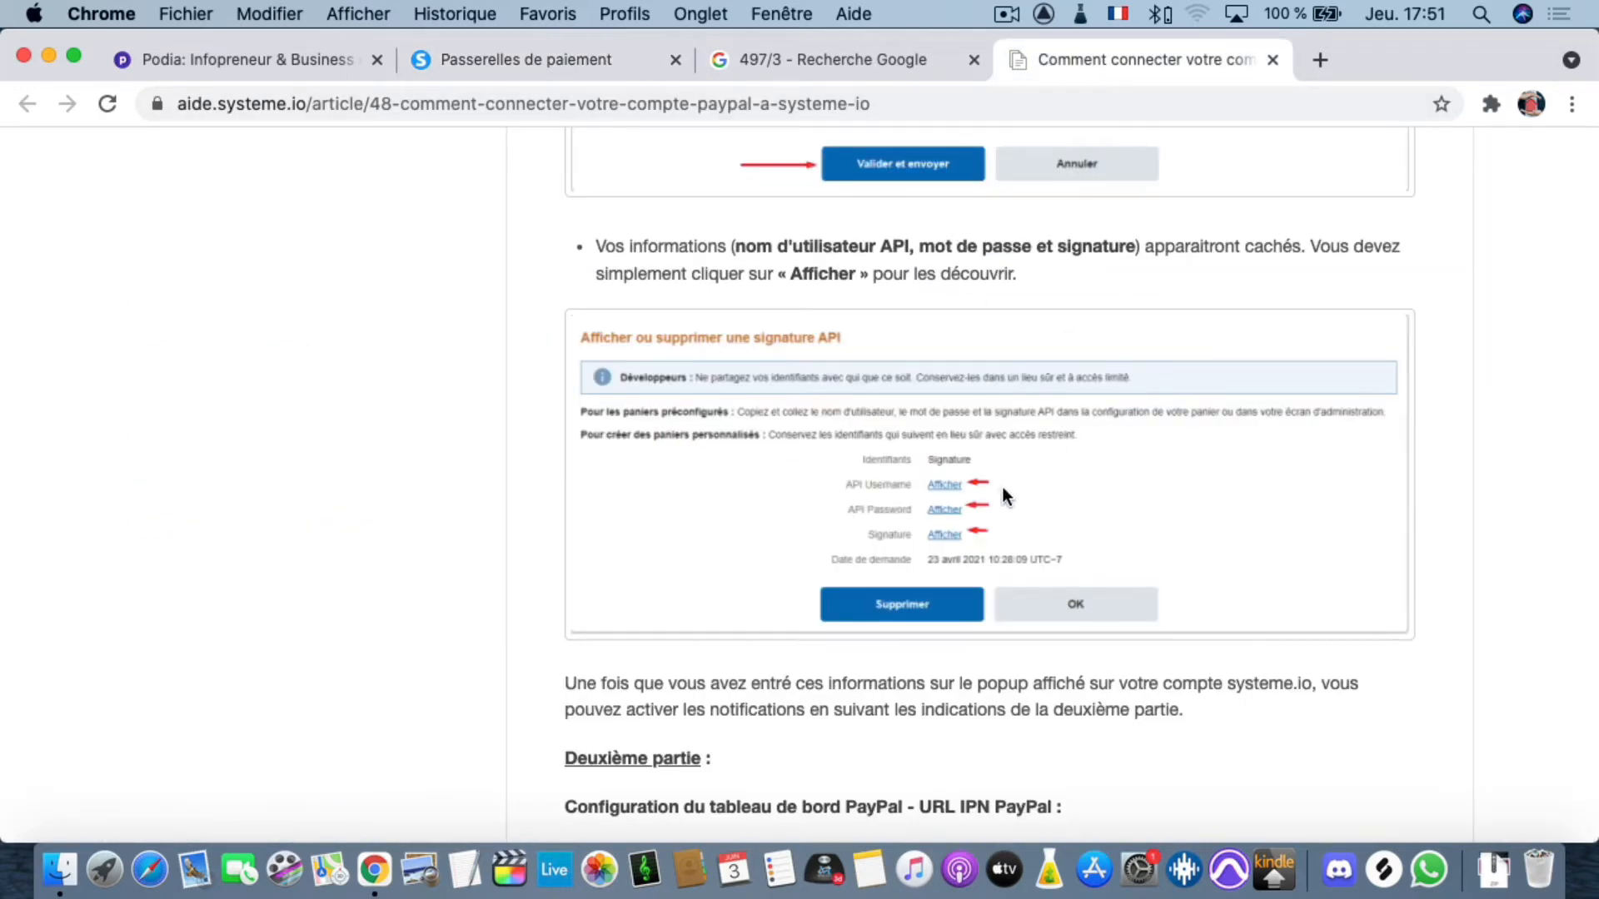
scroll(912, 616, down, 5)
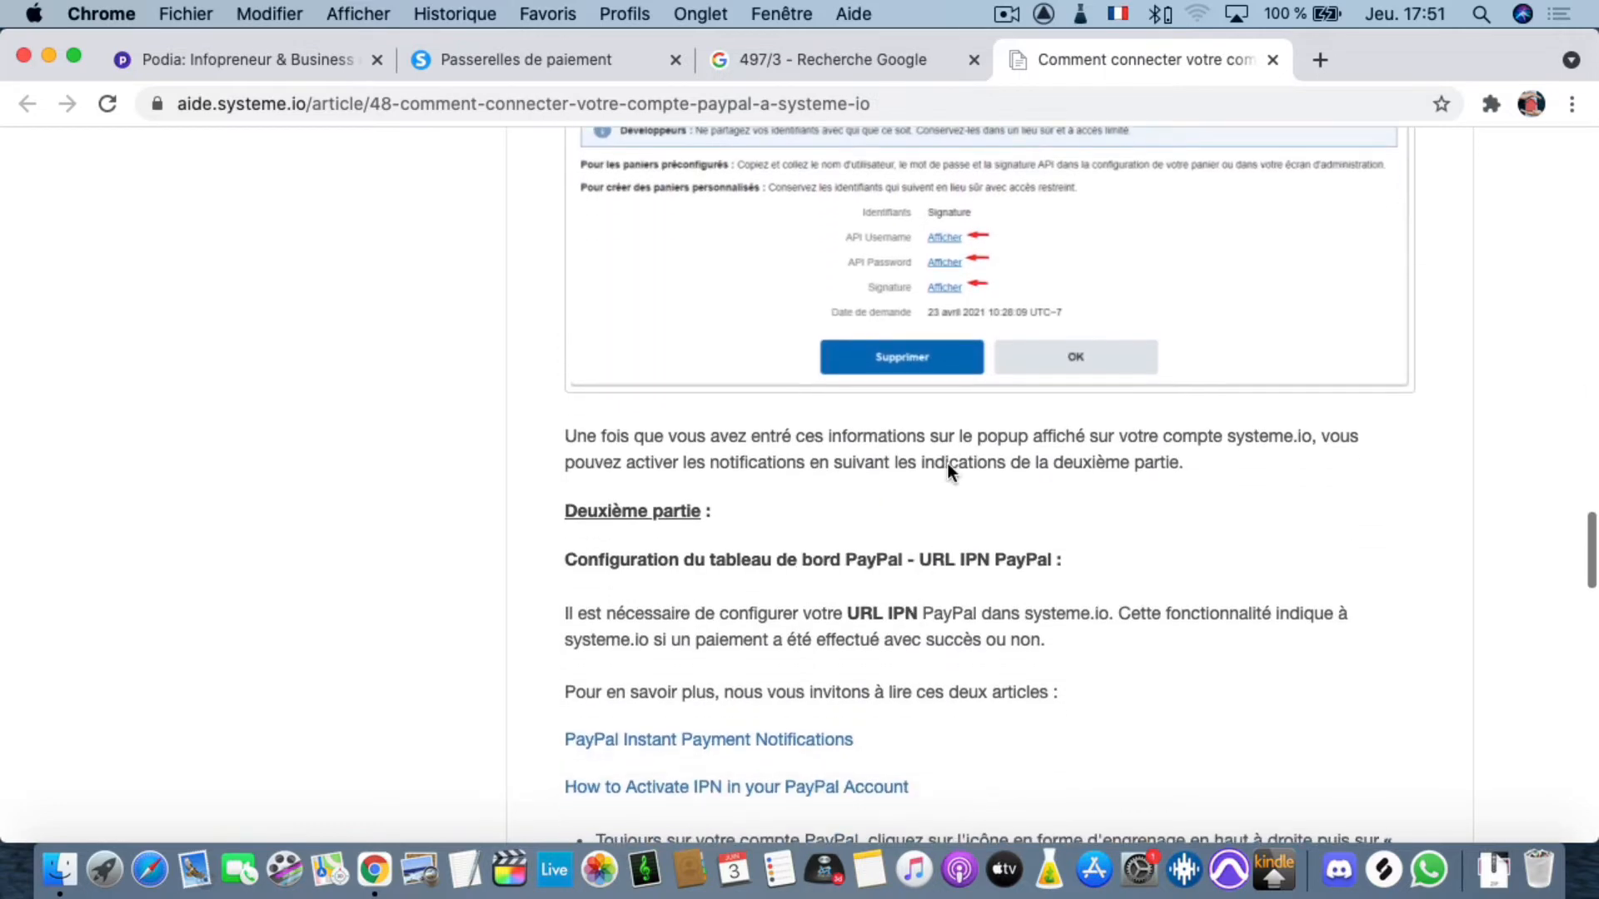
scroll(966, 258, down, 1)
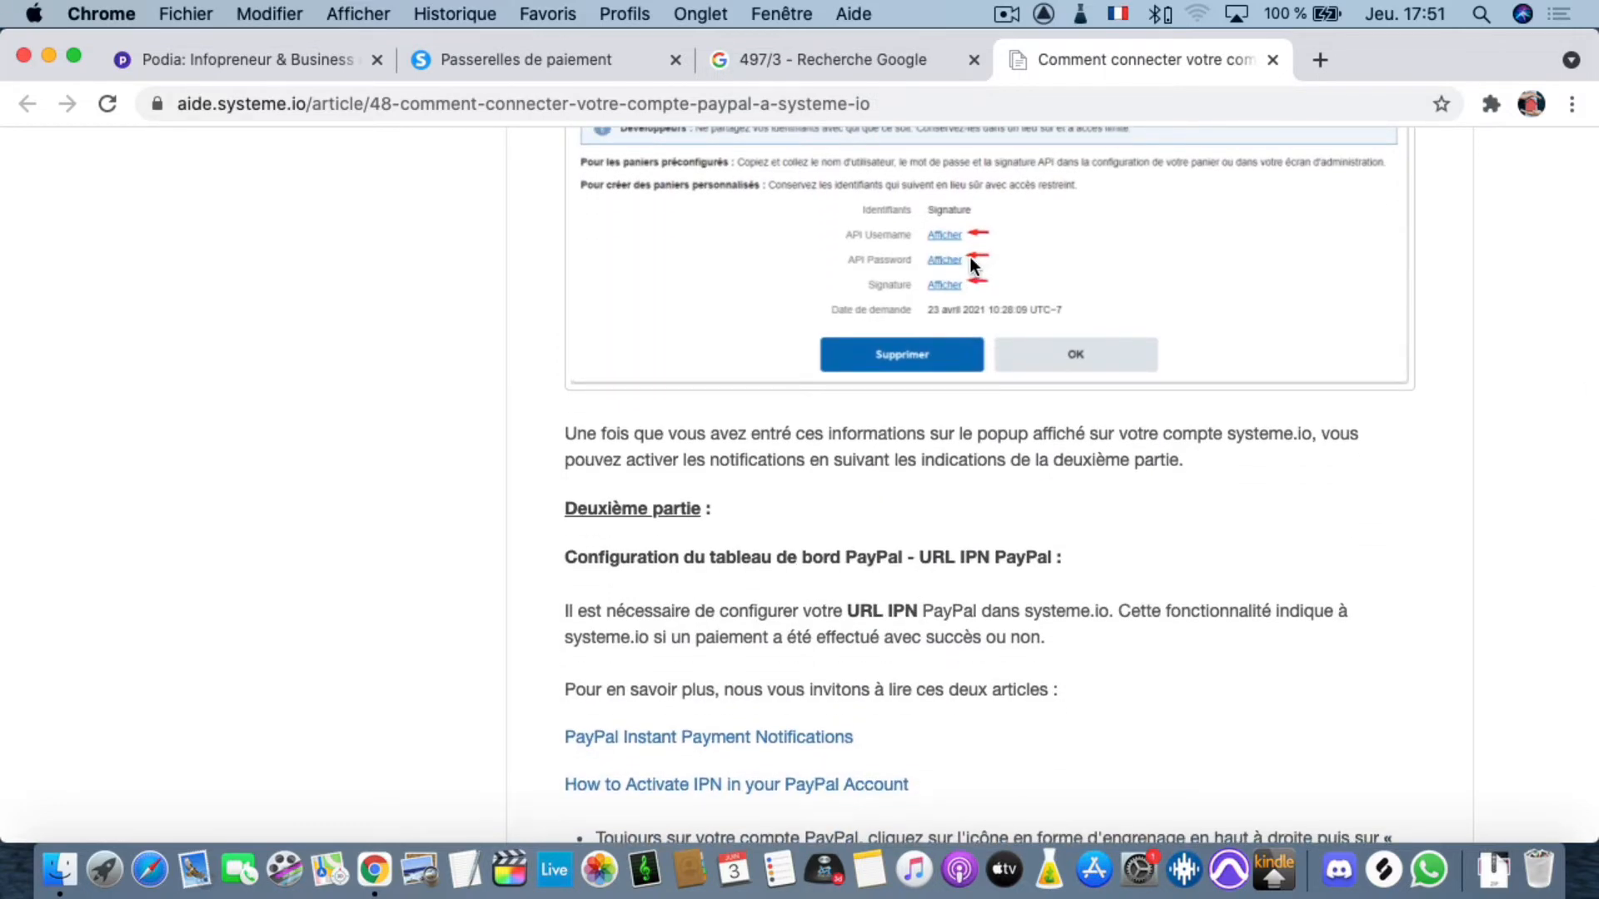
scroll(907, 382, down, 5)
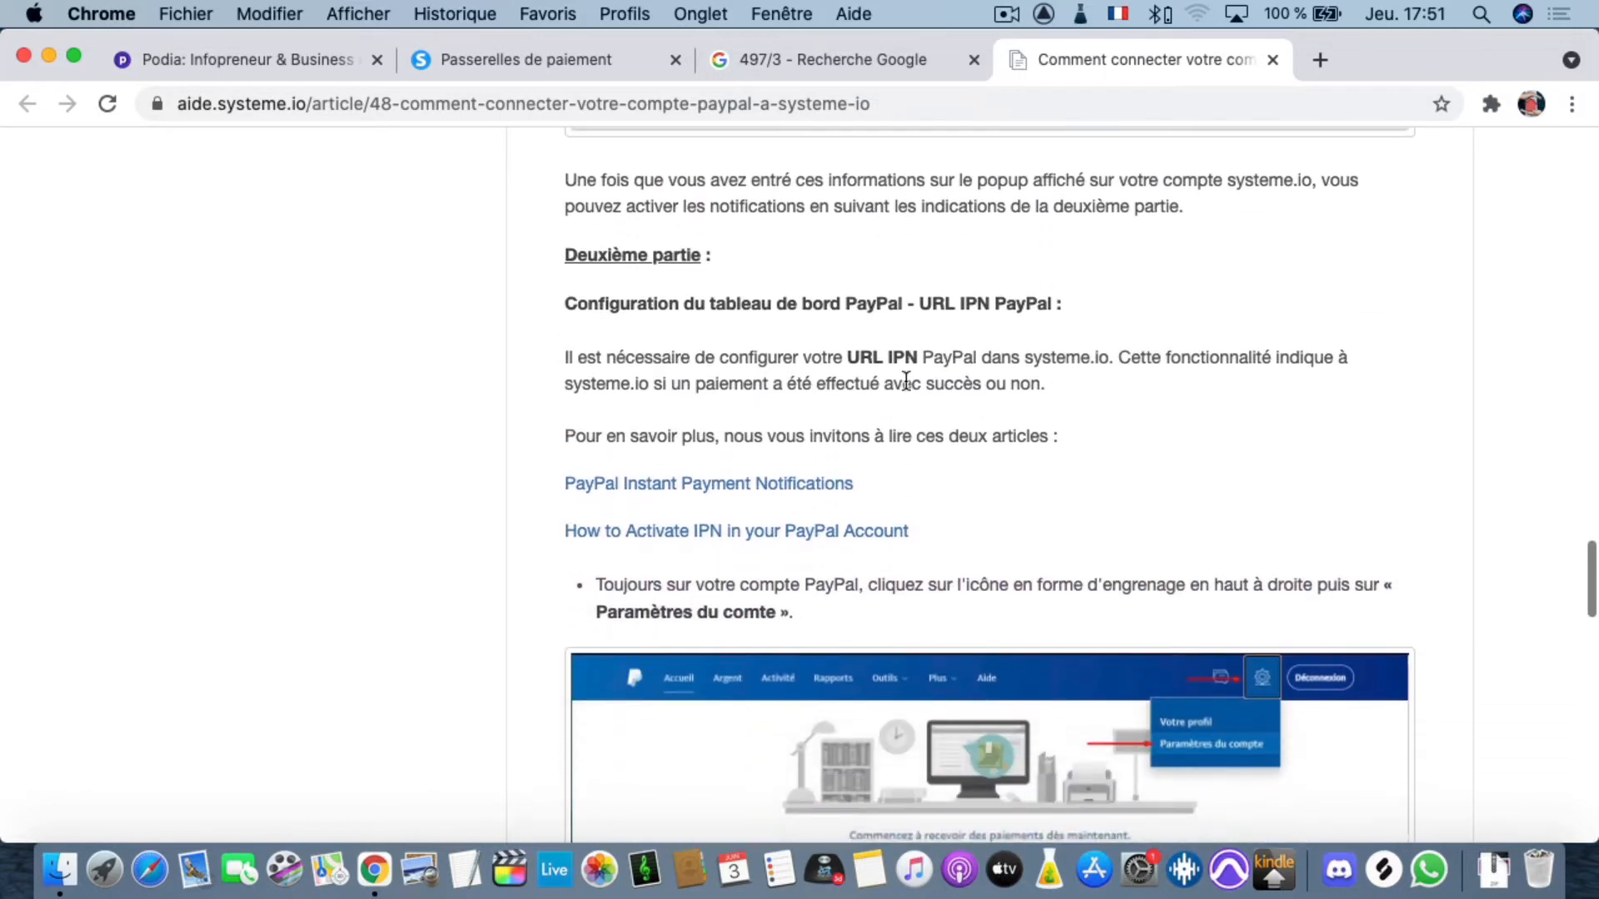
scroll(906, 380, down, 1)
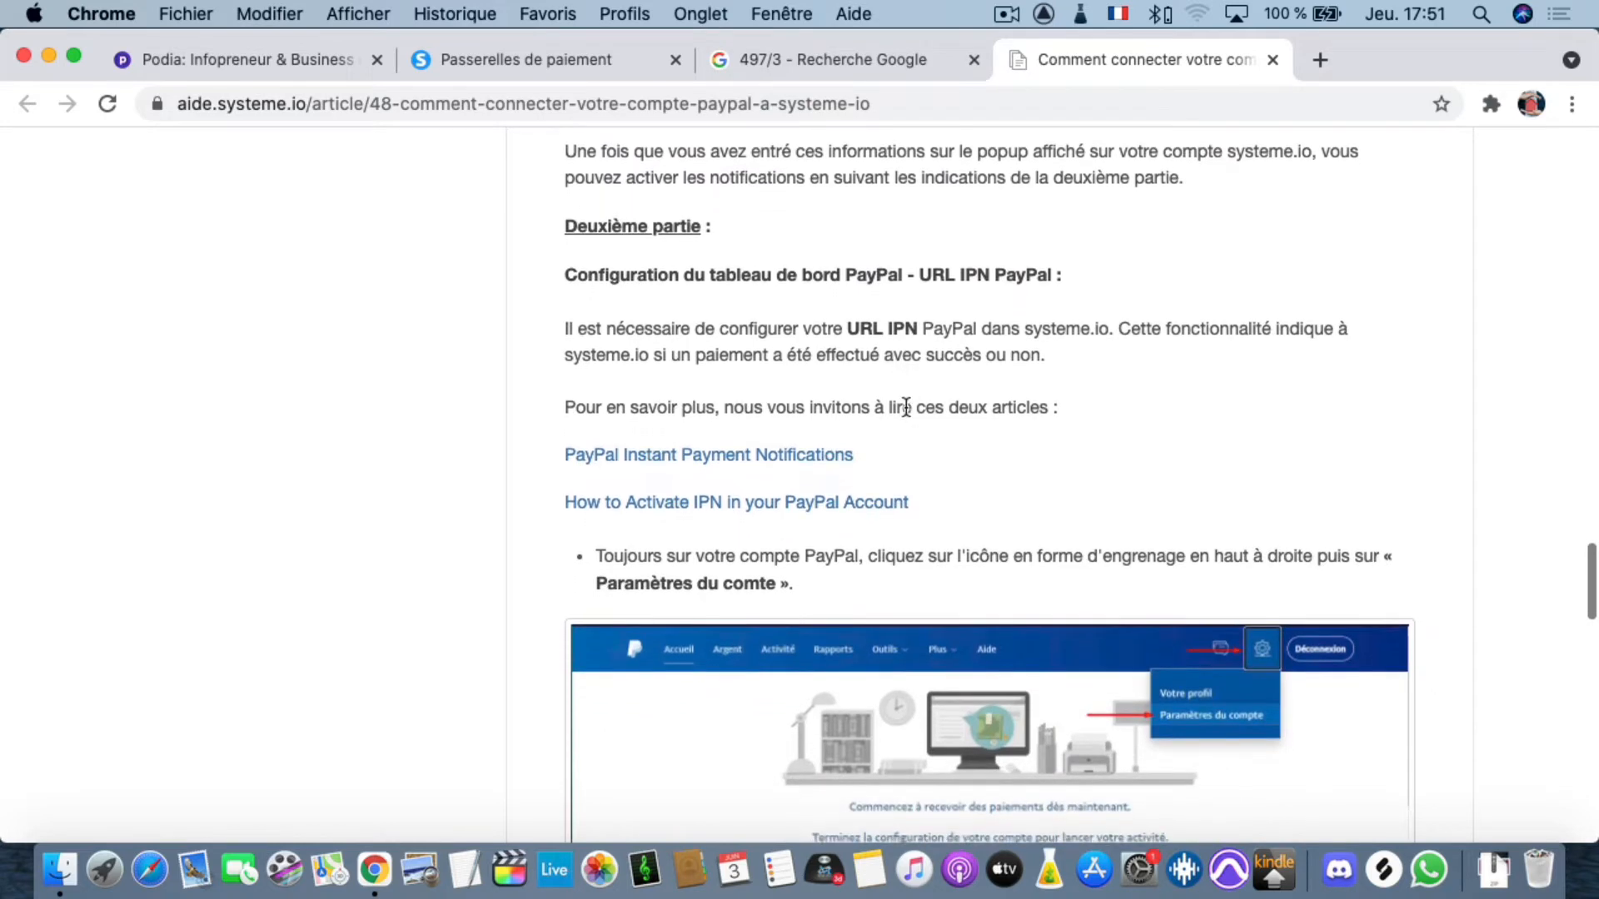
scroll(843, 393, down, 5)
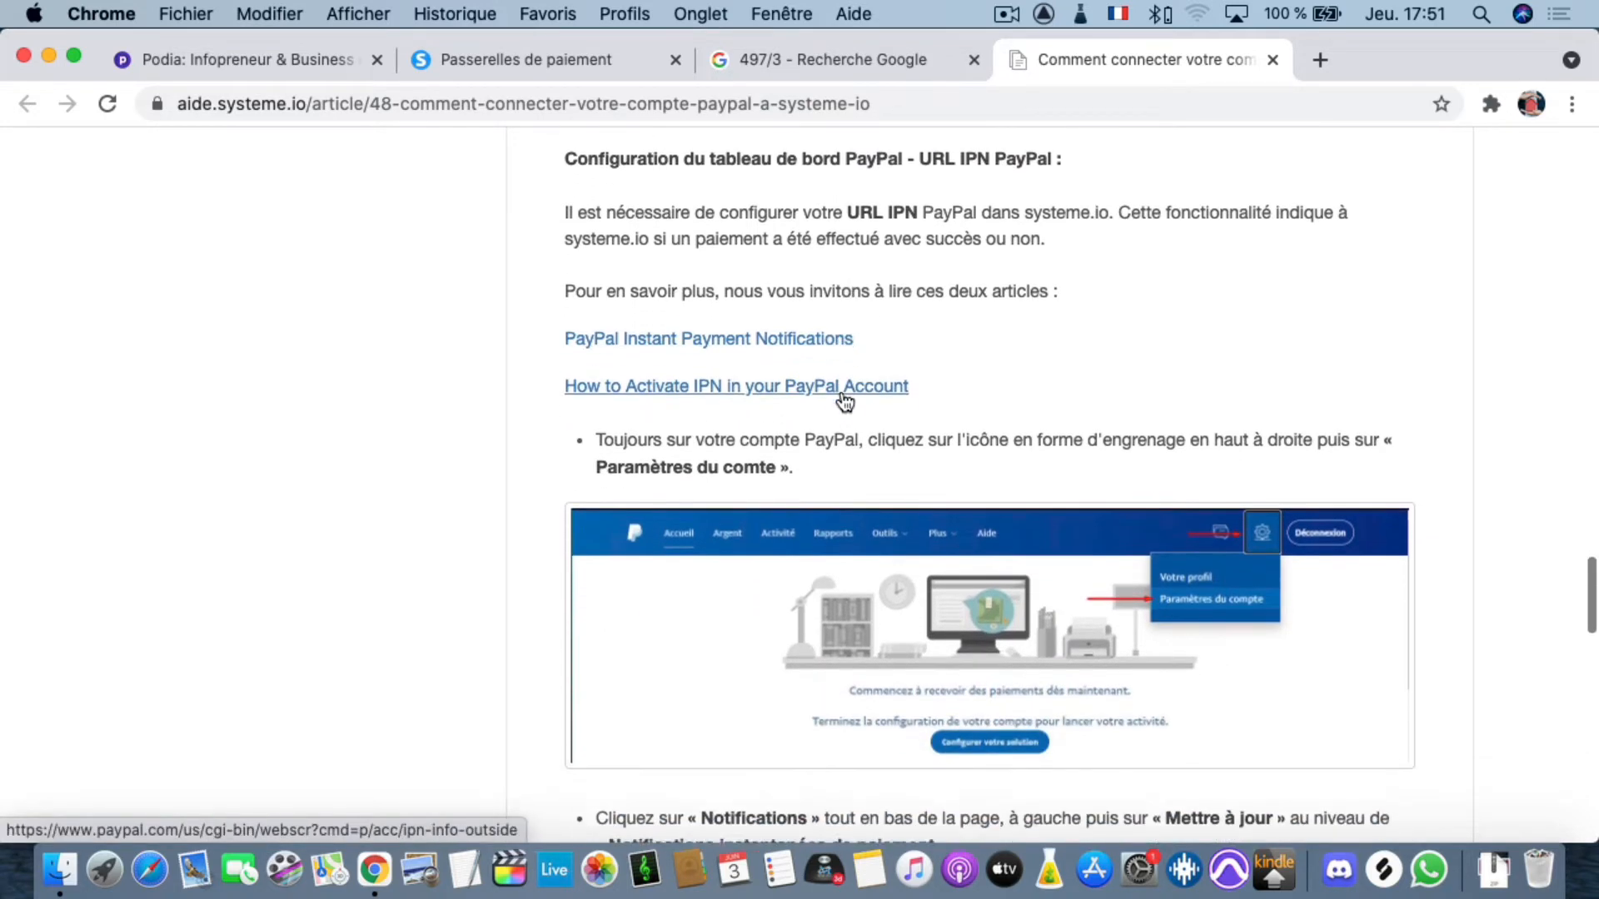
- Examine the article's instructions for opening instant payment notifications, entering the notification URL, enabling IPN messages and saving the settings
scroll(840, 388, down, 5)
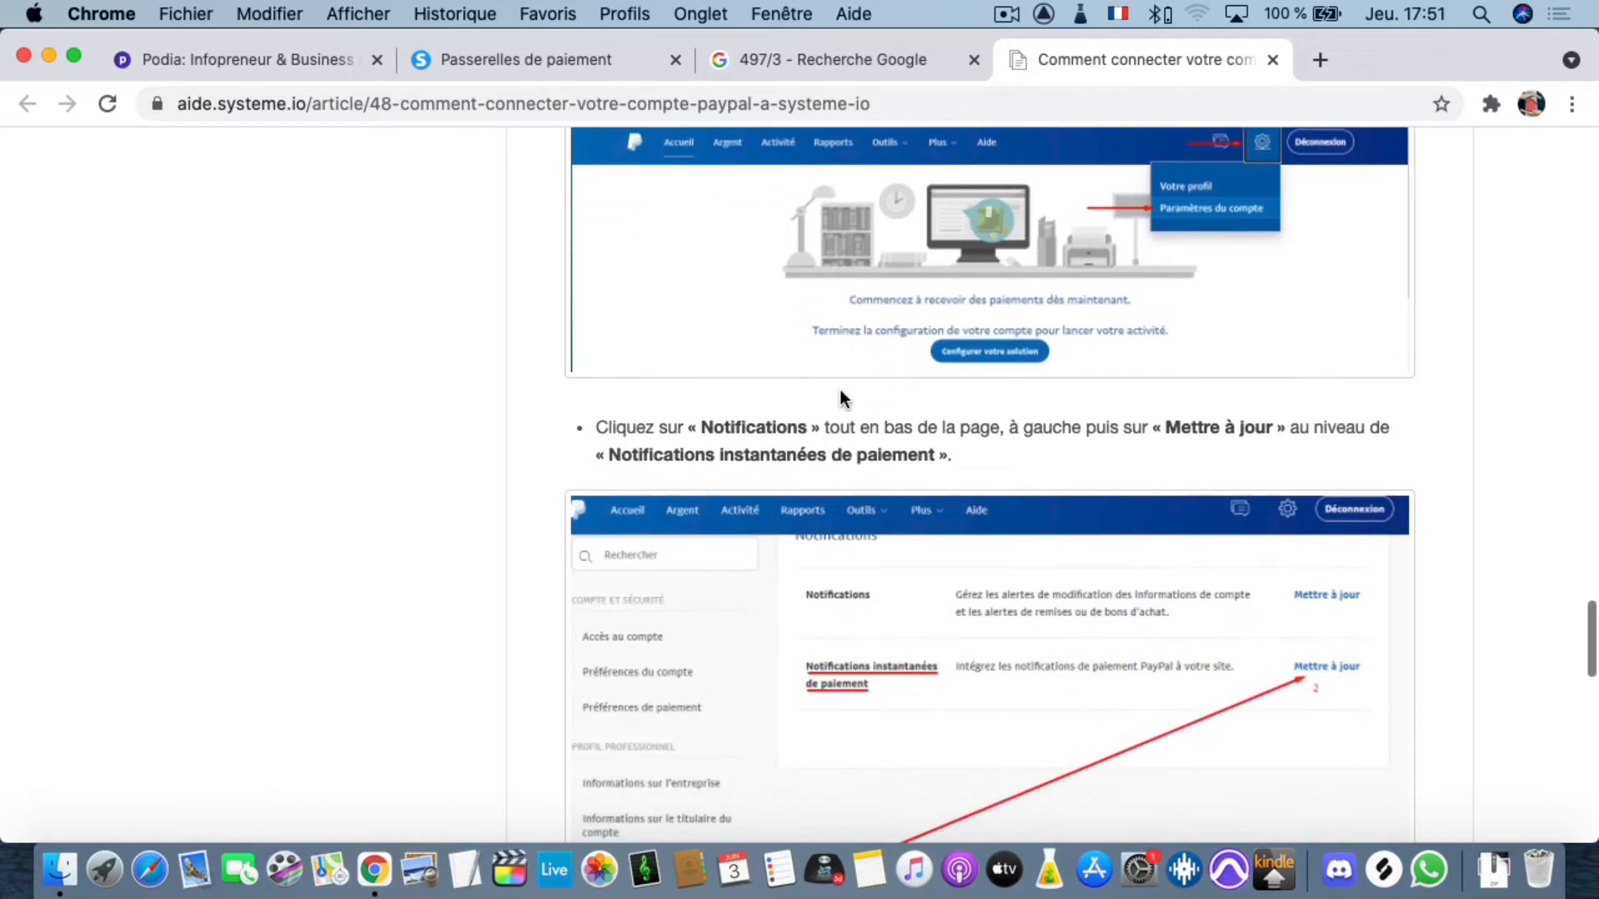
scroll(842, 442, down, 4)
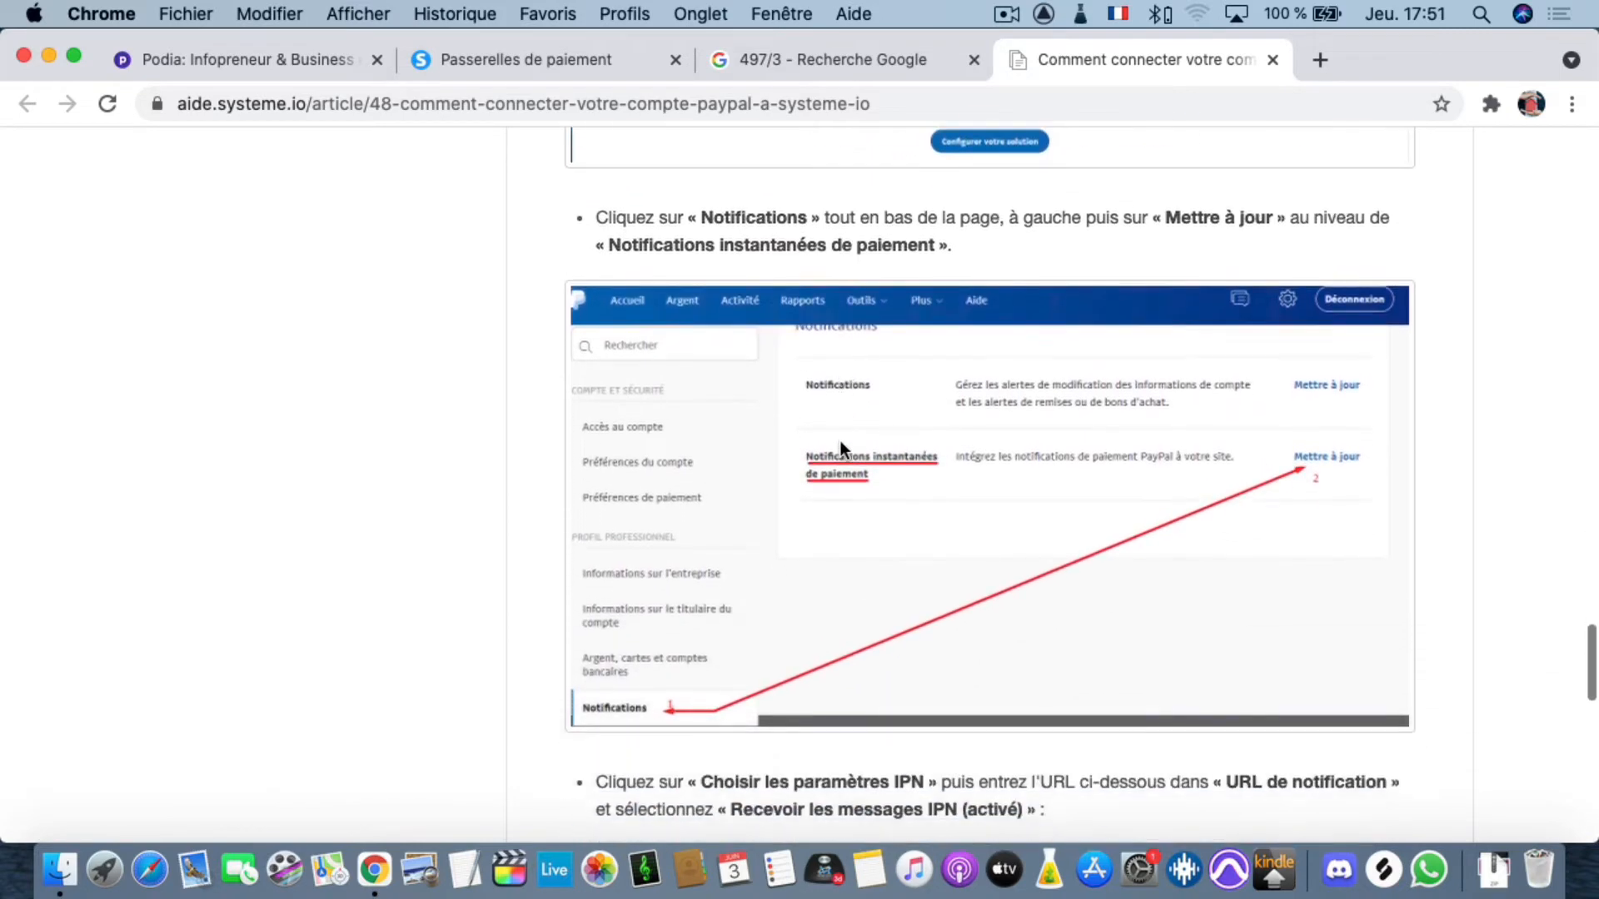
scroll(843, 474, down, 5)
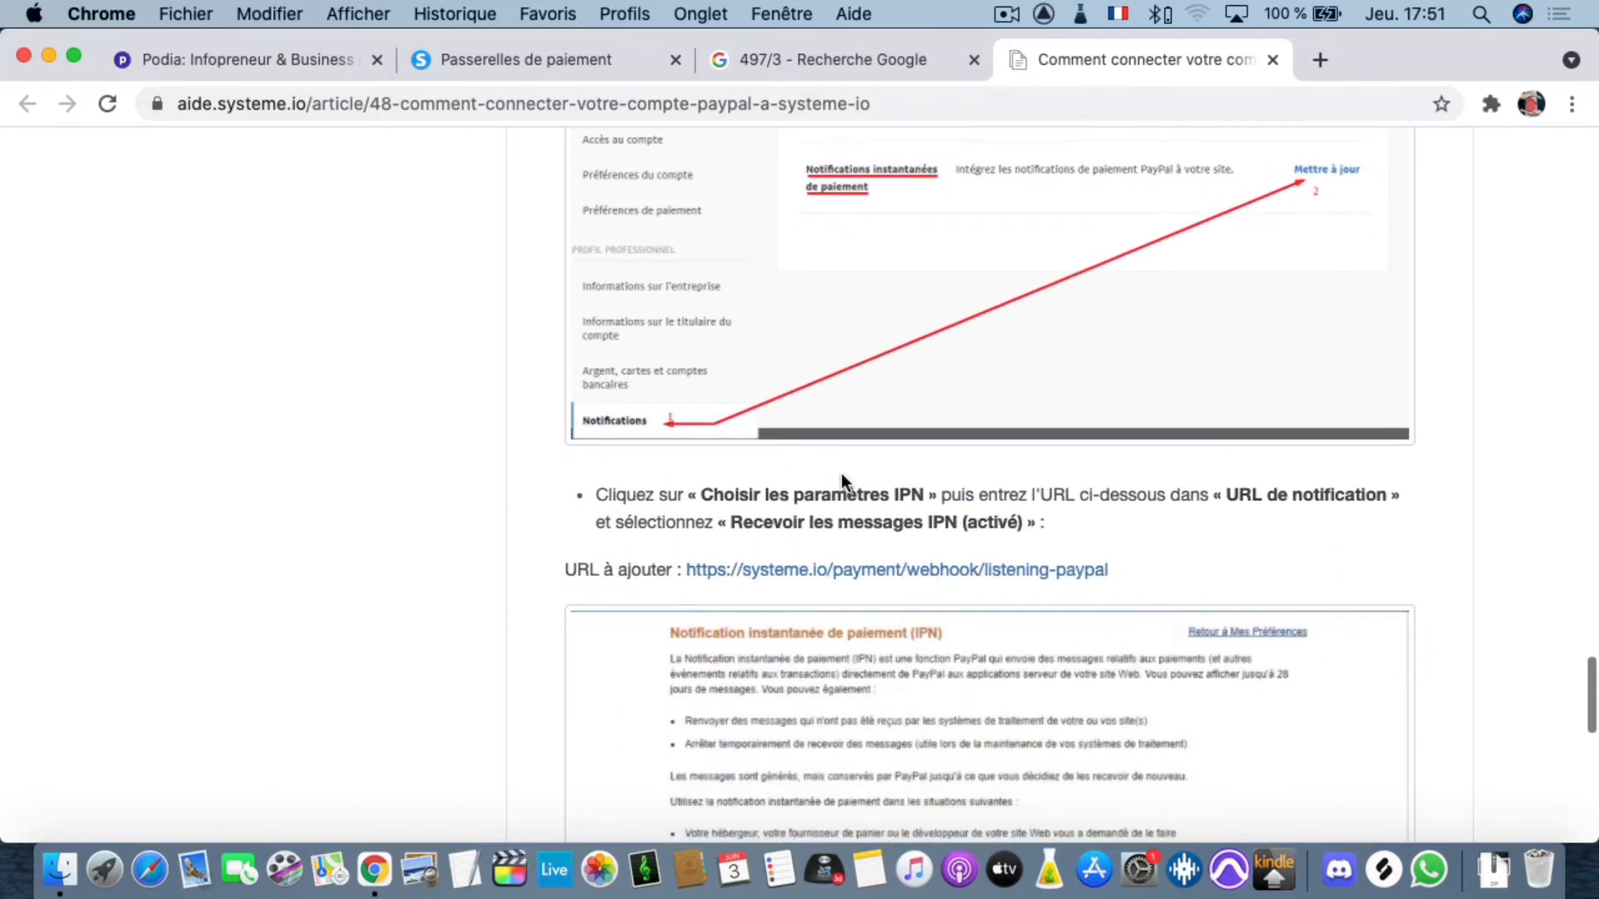
scroll(843, 530, down, 3)
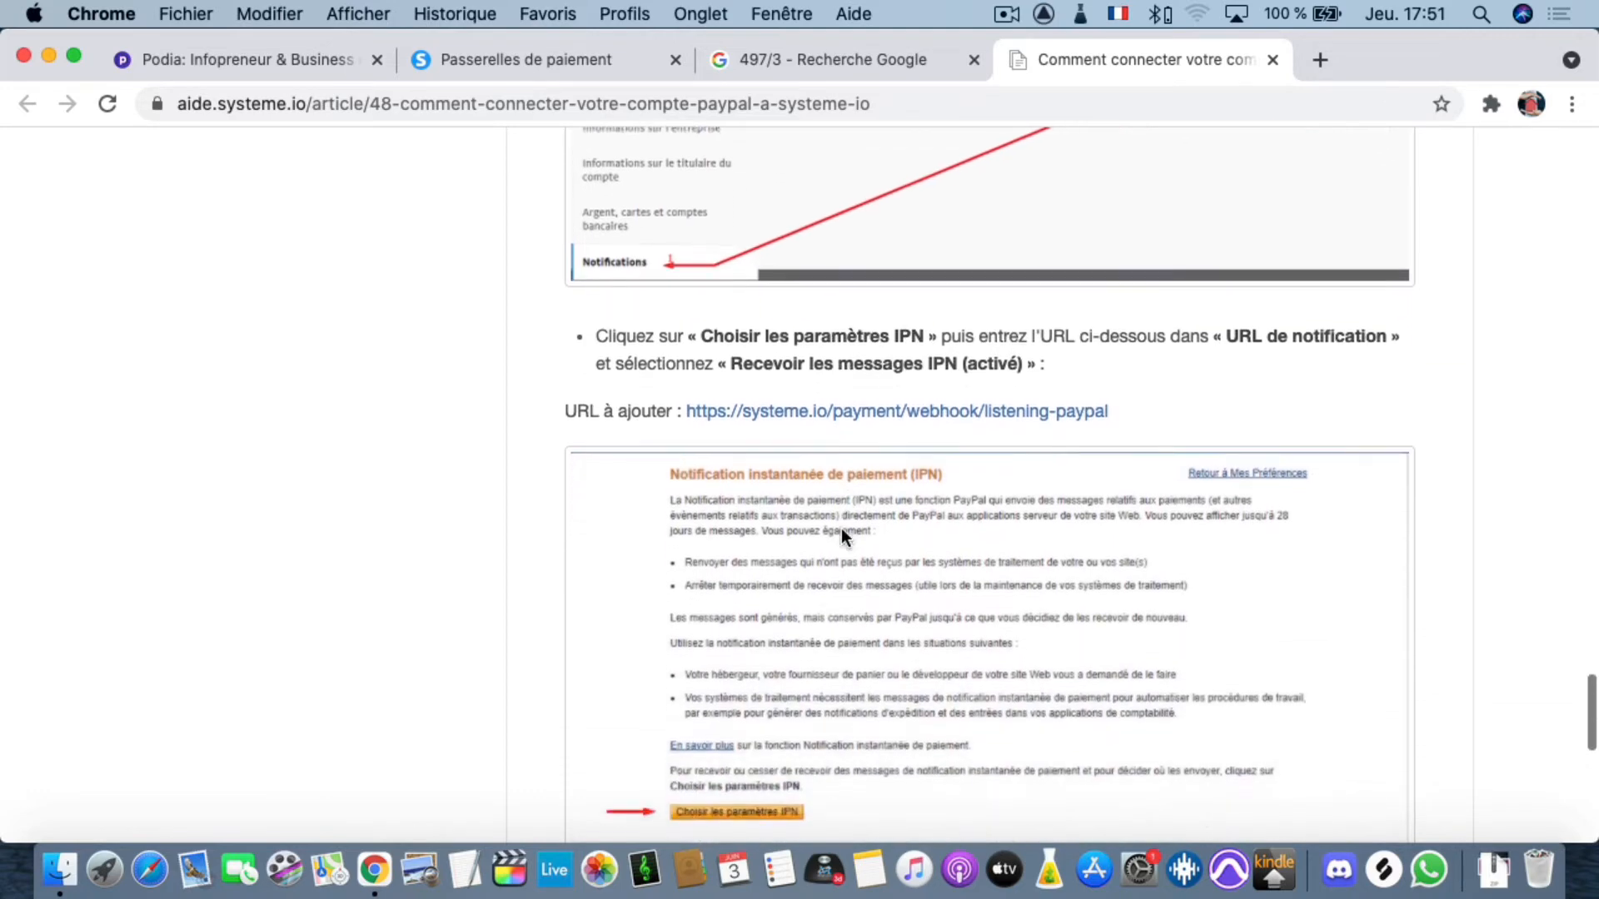
scroll(838, 541, down, 6)
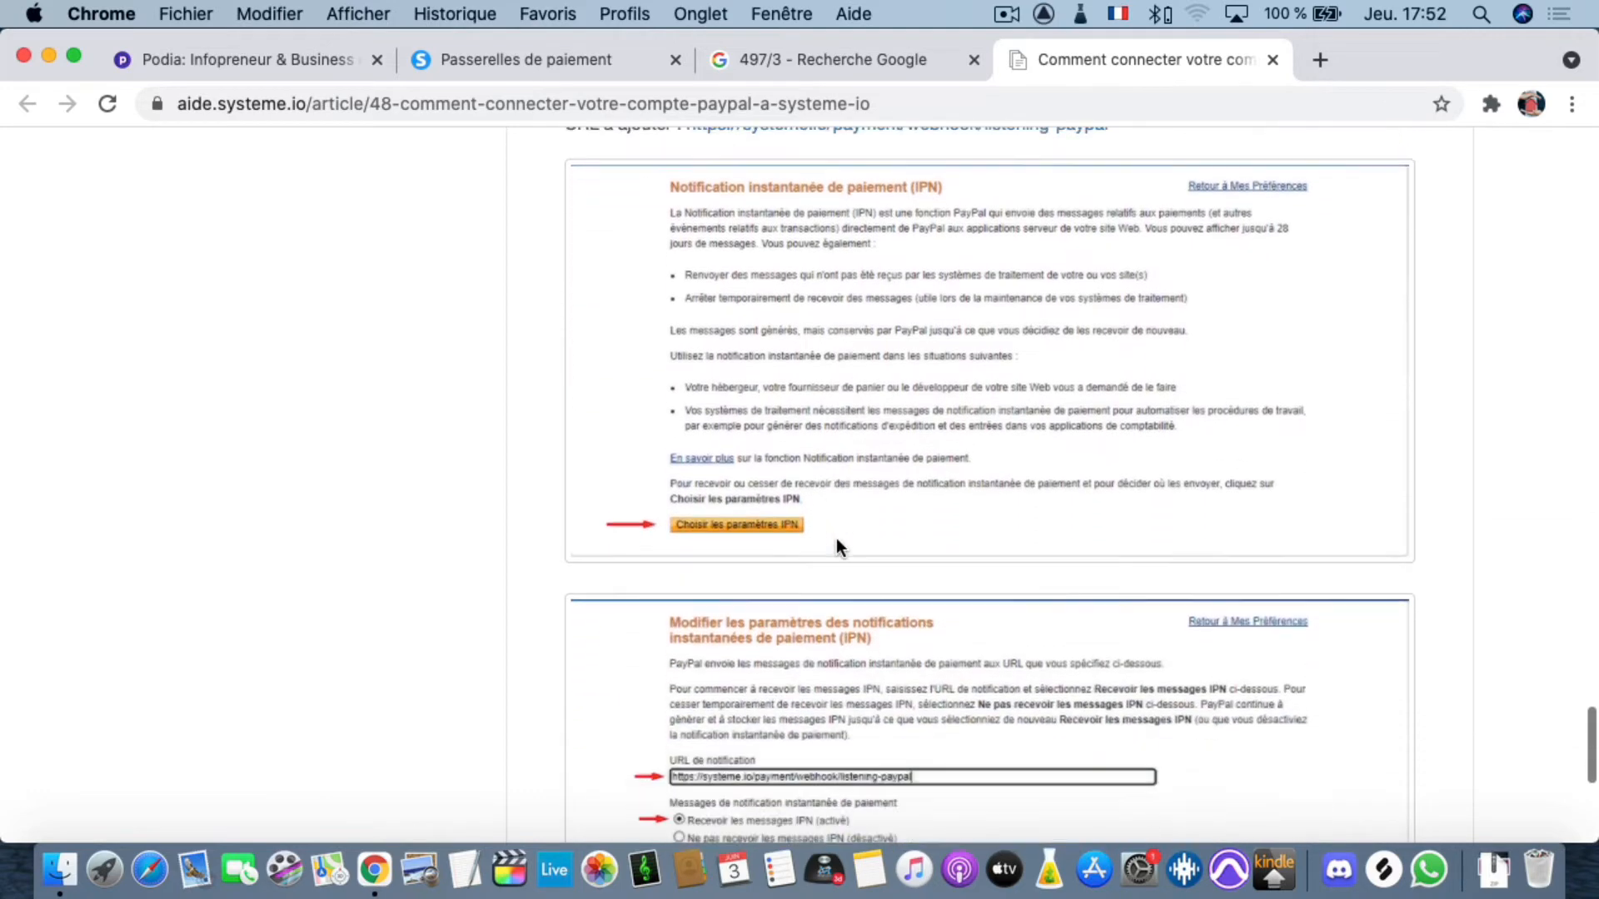
scroll(837, 542, down, 5)
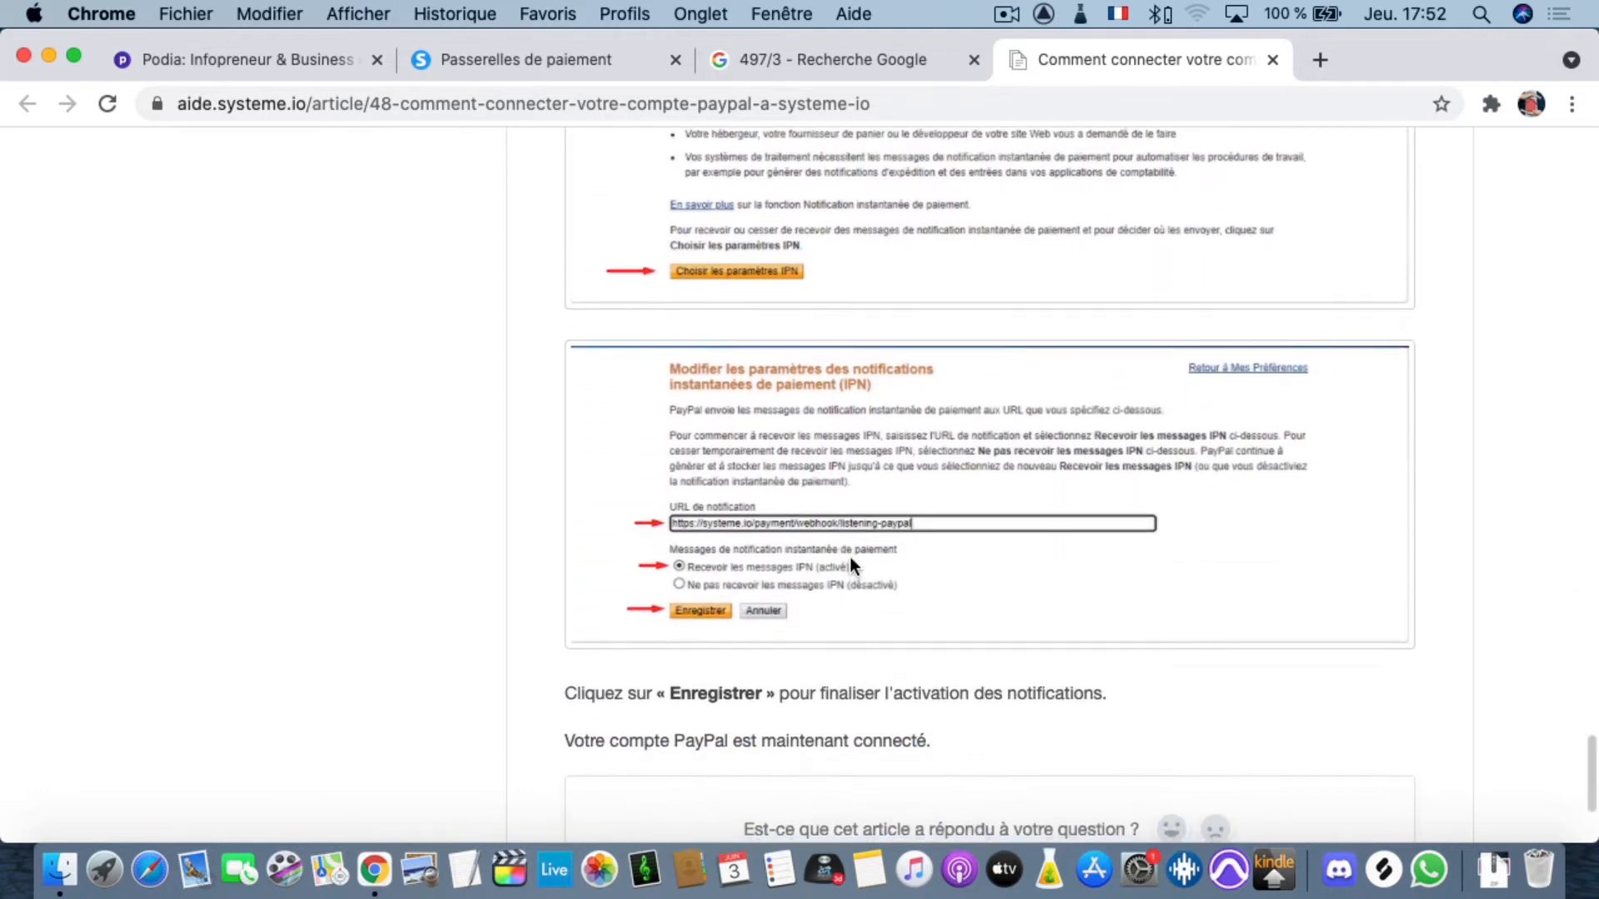
scroll(851, 566, down, 4)
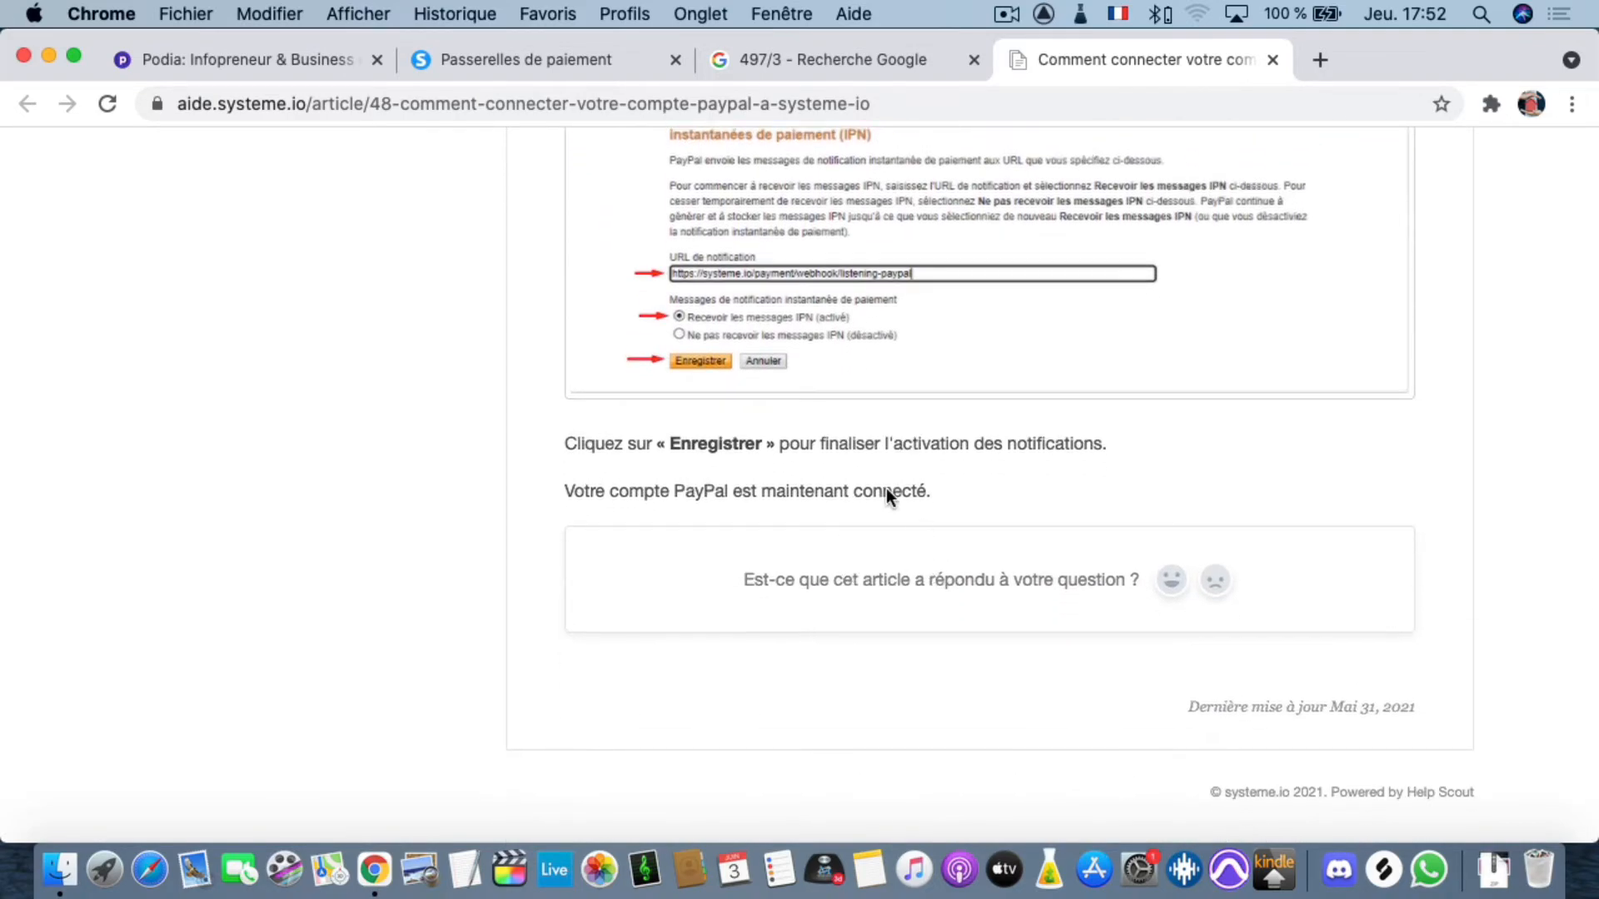
- Close the PayPal help article and return to the Passerelles de paiement settings
scroll(886, 489, up, 5)
scroll(781, 442, up, 15)
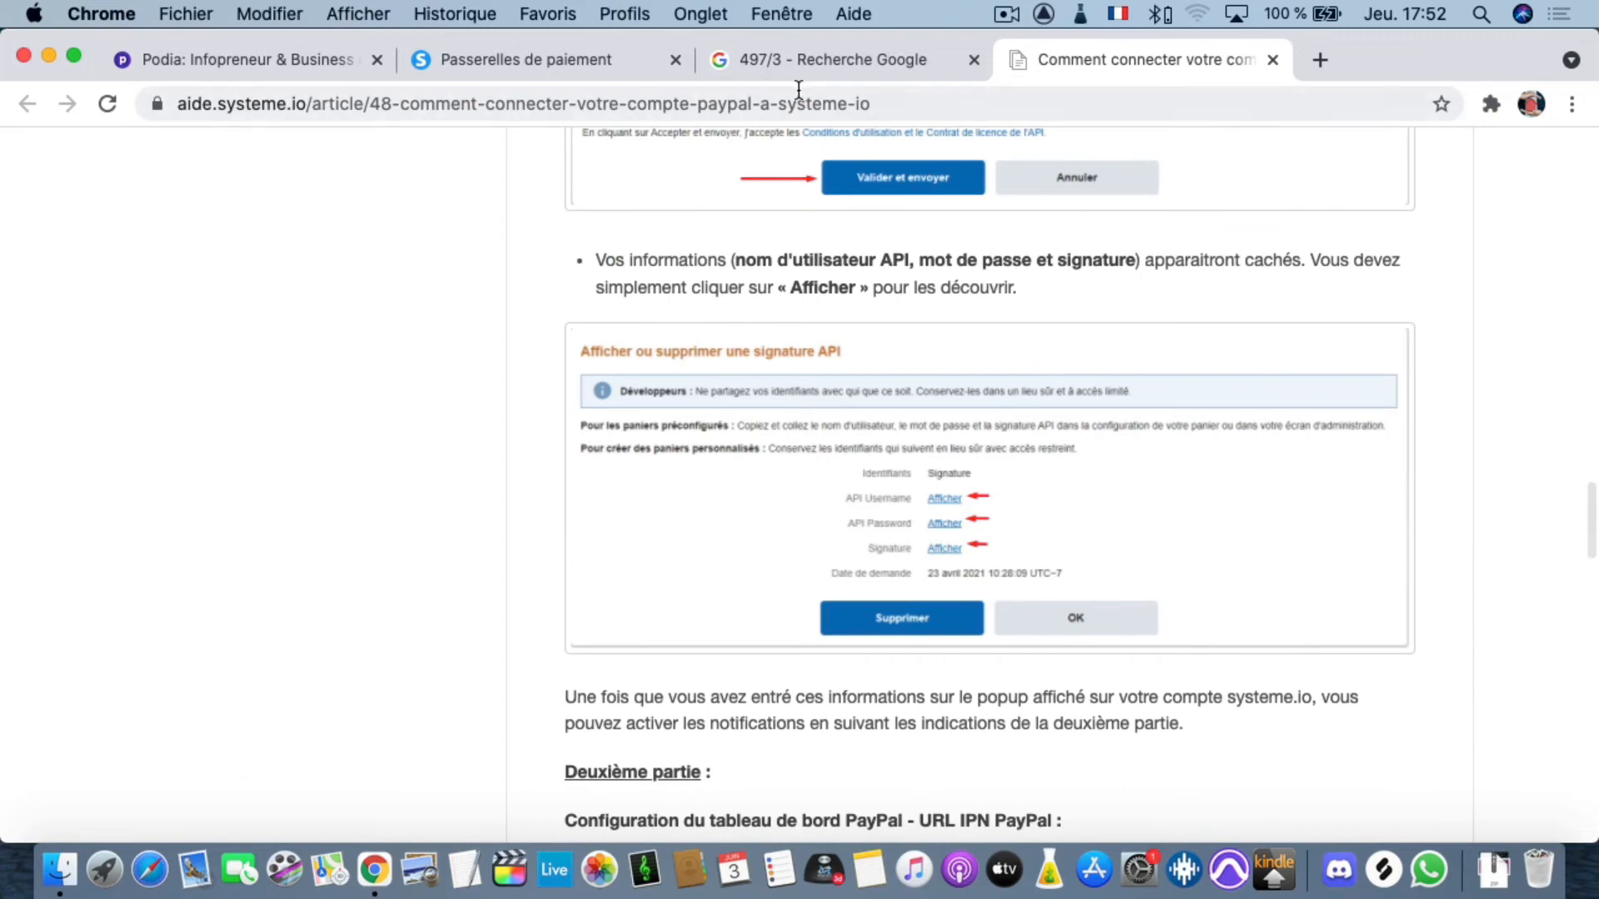
scroll(774, 245, up, 15)
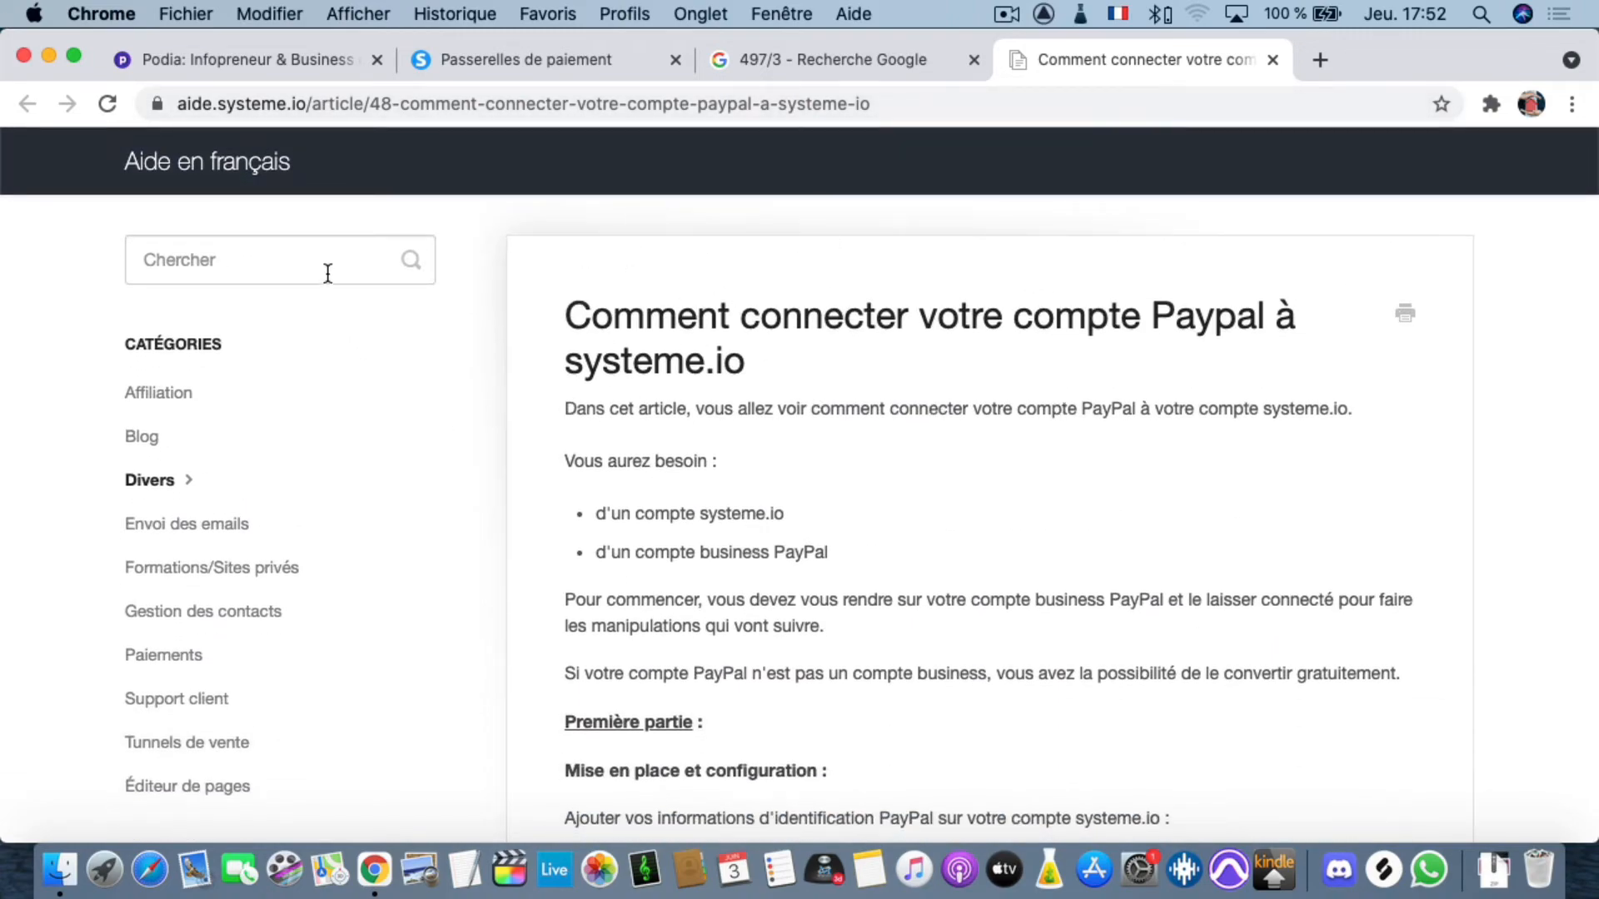
click(1272, 60)
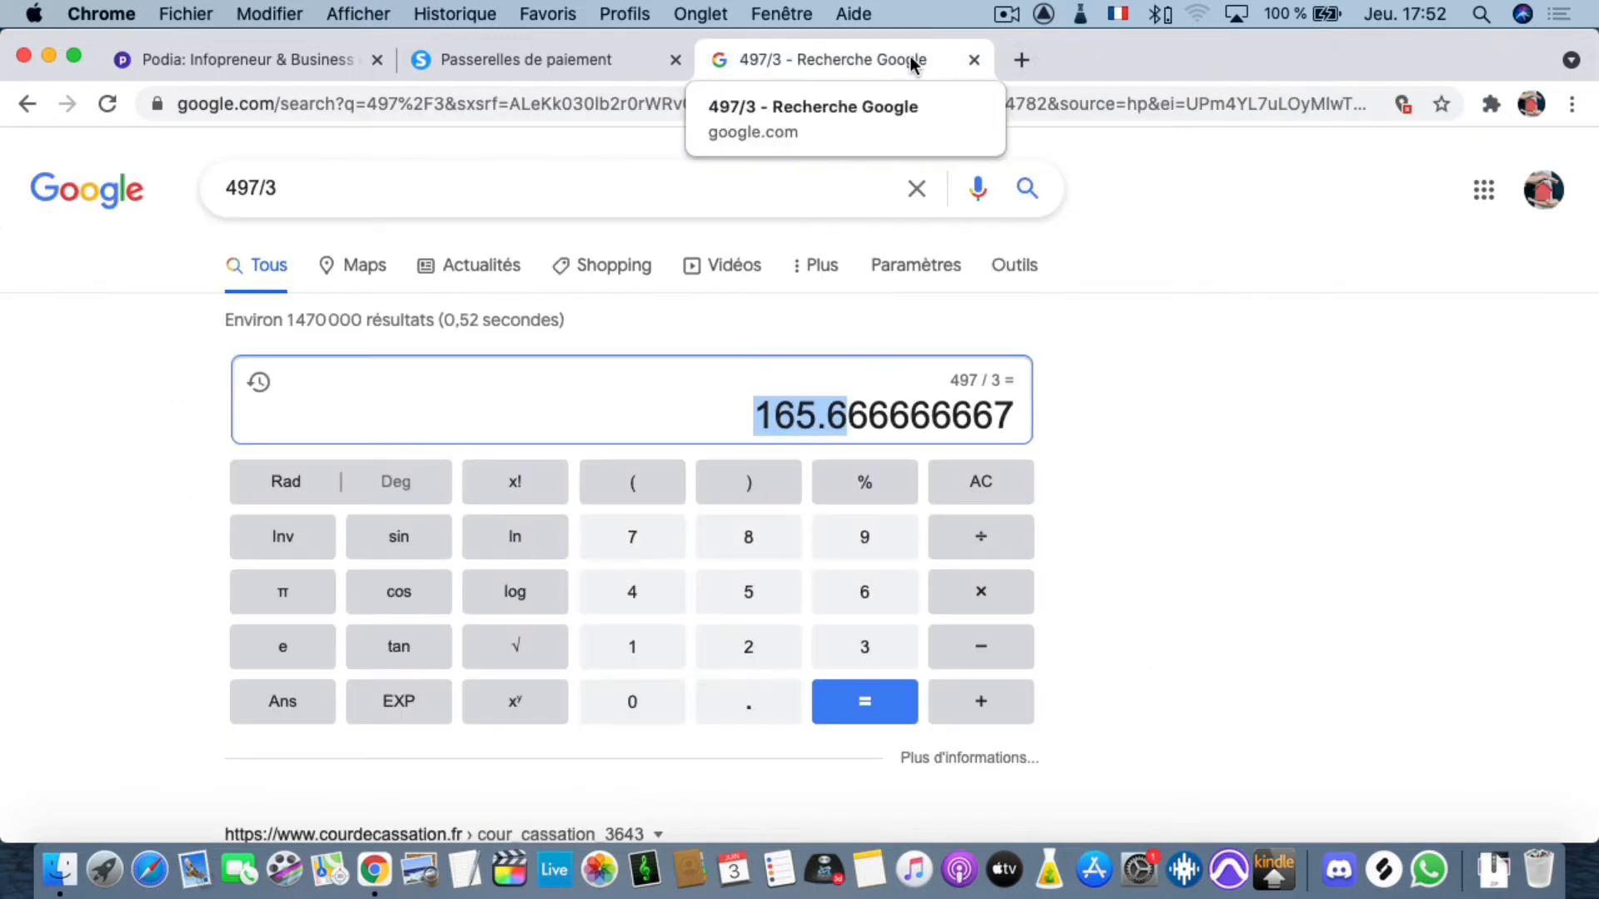
click(526, 61)
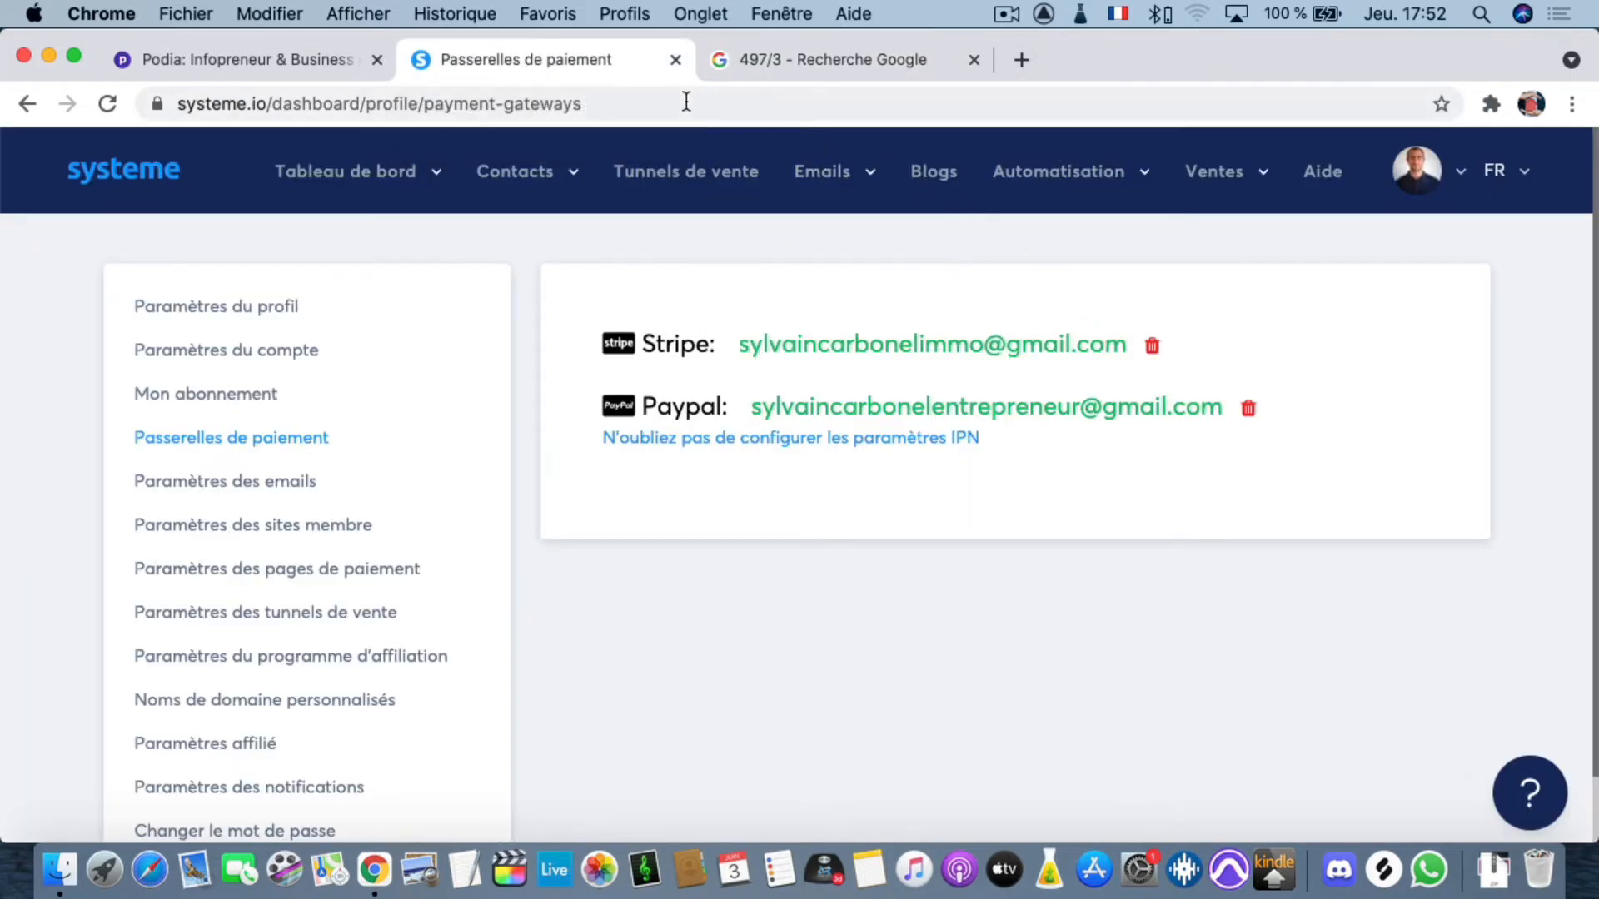
- Open the list of sales funnels and open the E-commerce funnel from its second page
click(692, 208)
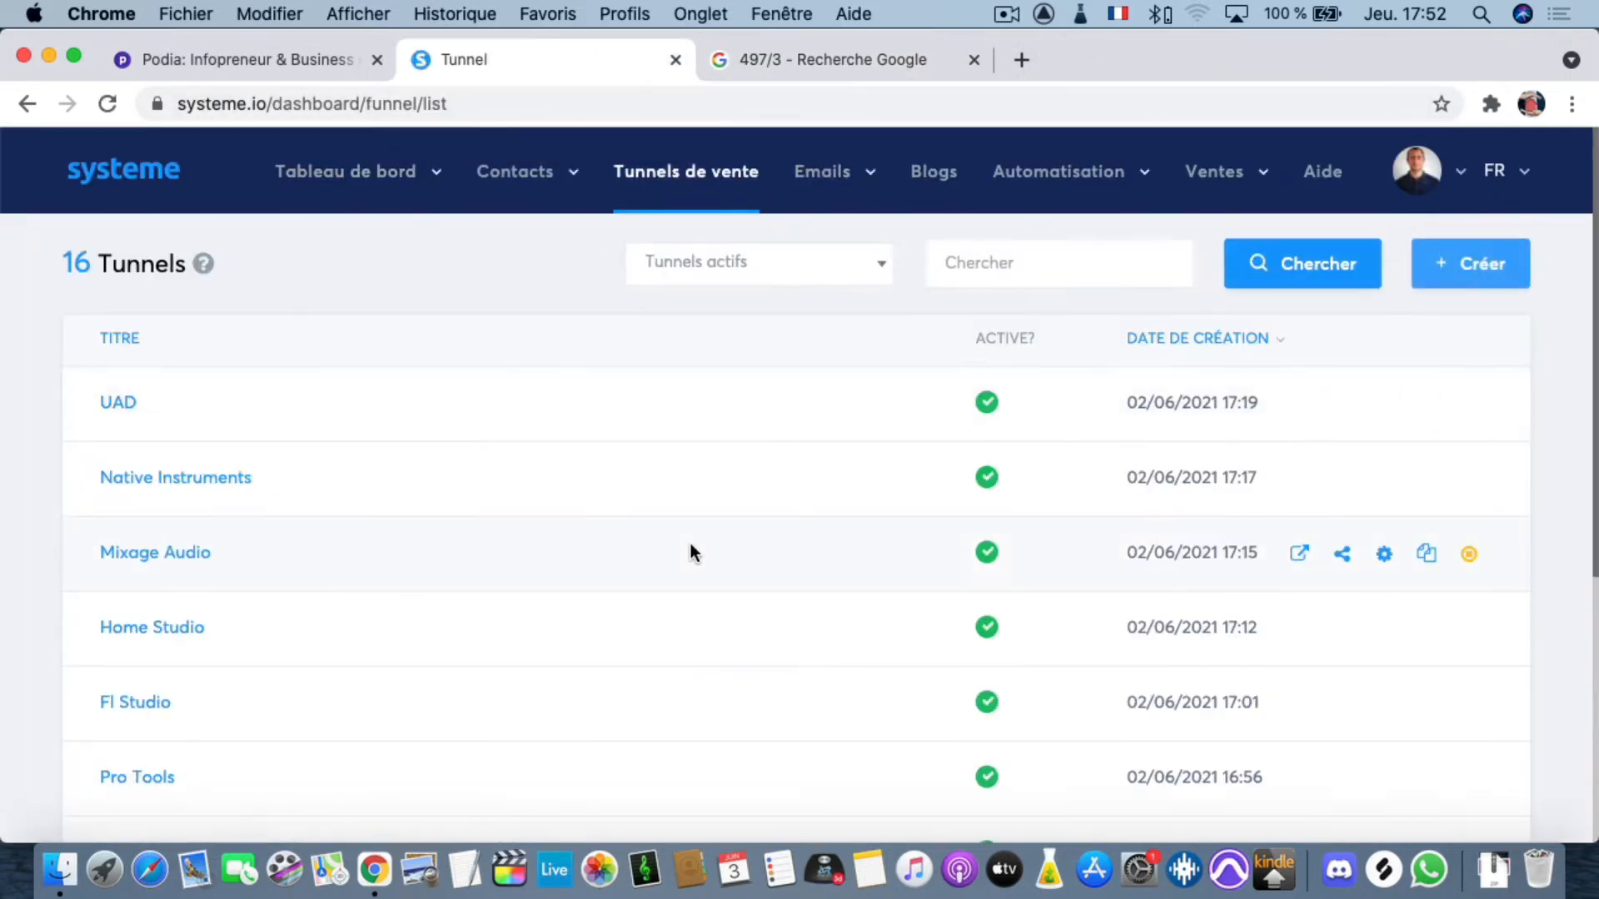
scroll(463, 566, down, 3)
scroll(463, 570, down, 3)
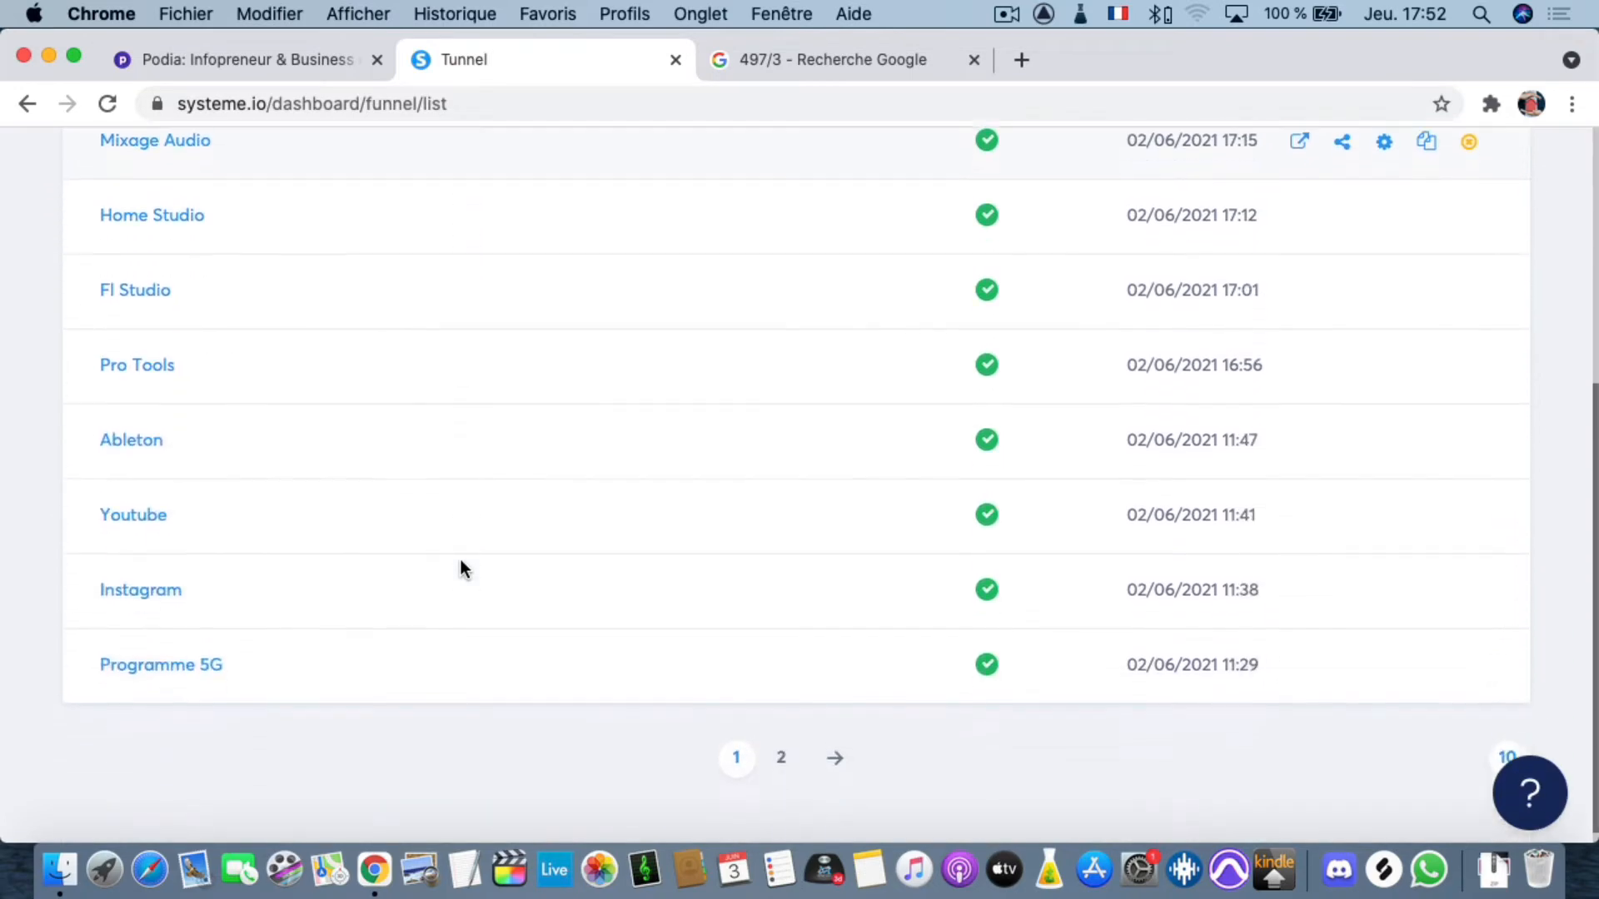
click(774, 749)
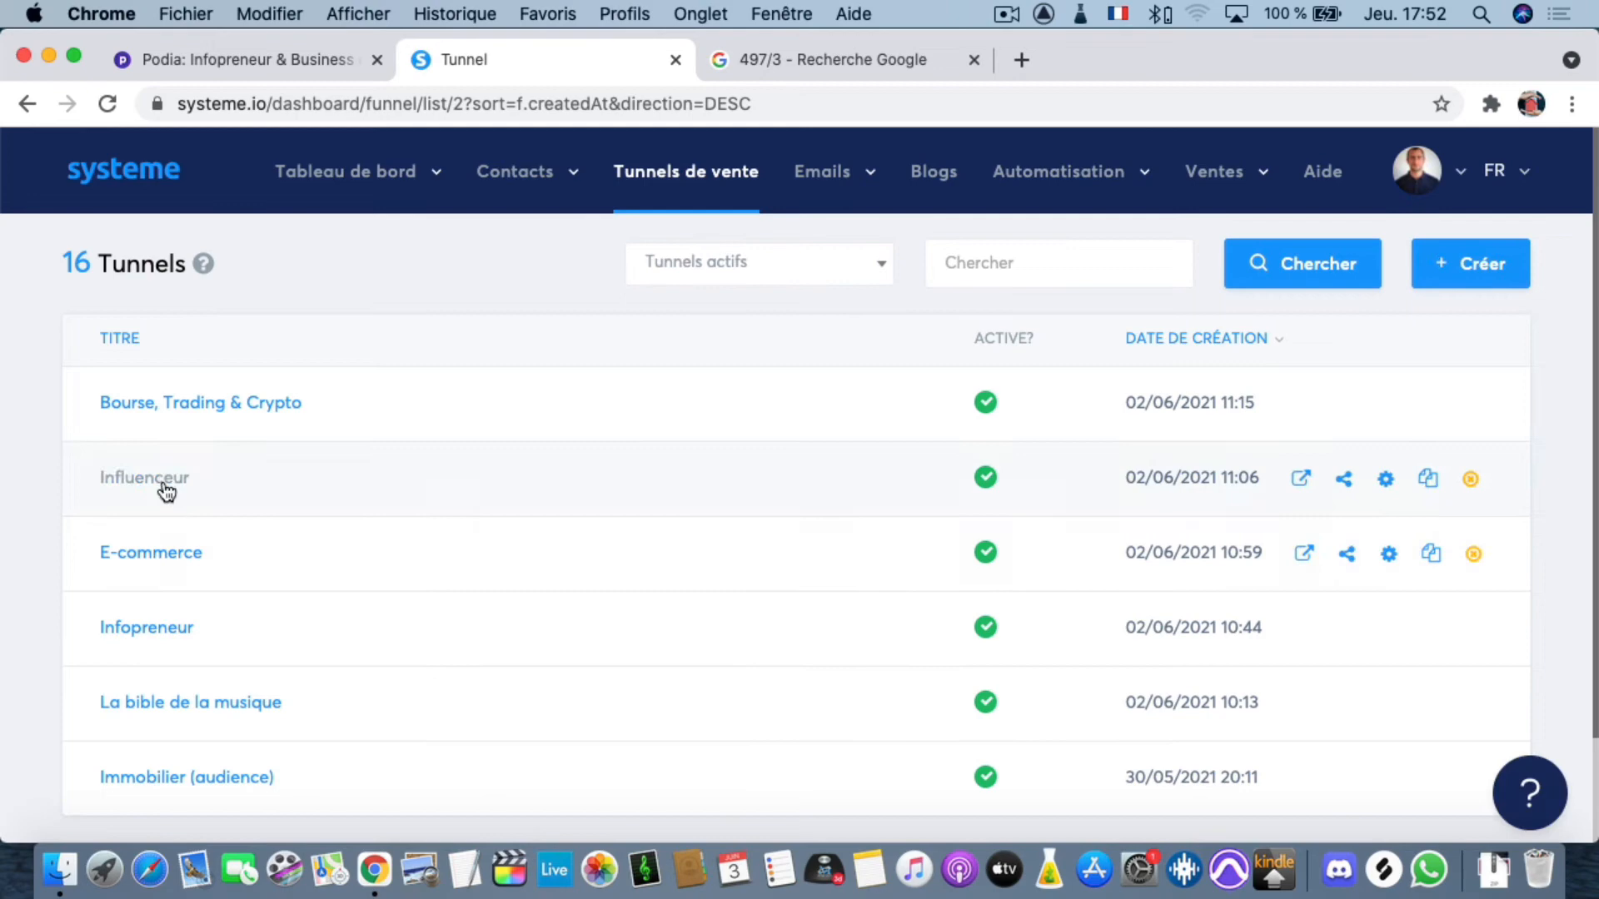
click(162, 558)
- Review the offer prices of the Page de paiement E-commerce step and open that page in the editor
scroll(366, 591, down, 1)
scroll(373, 588, down, 5)
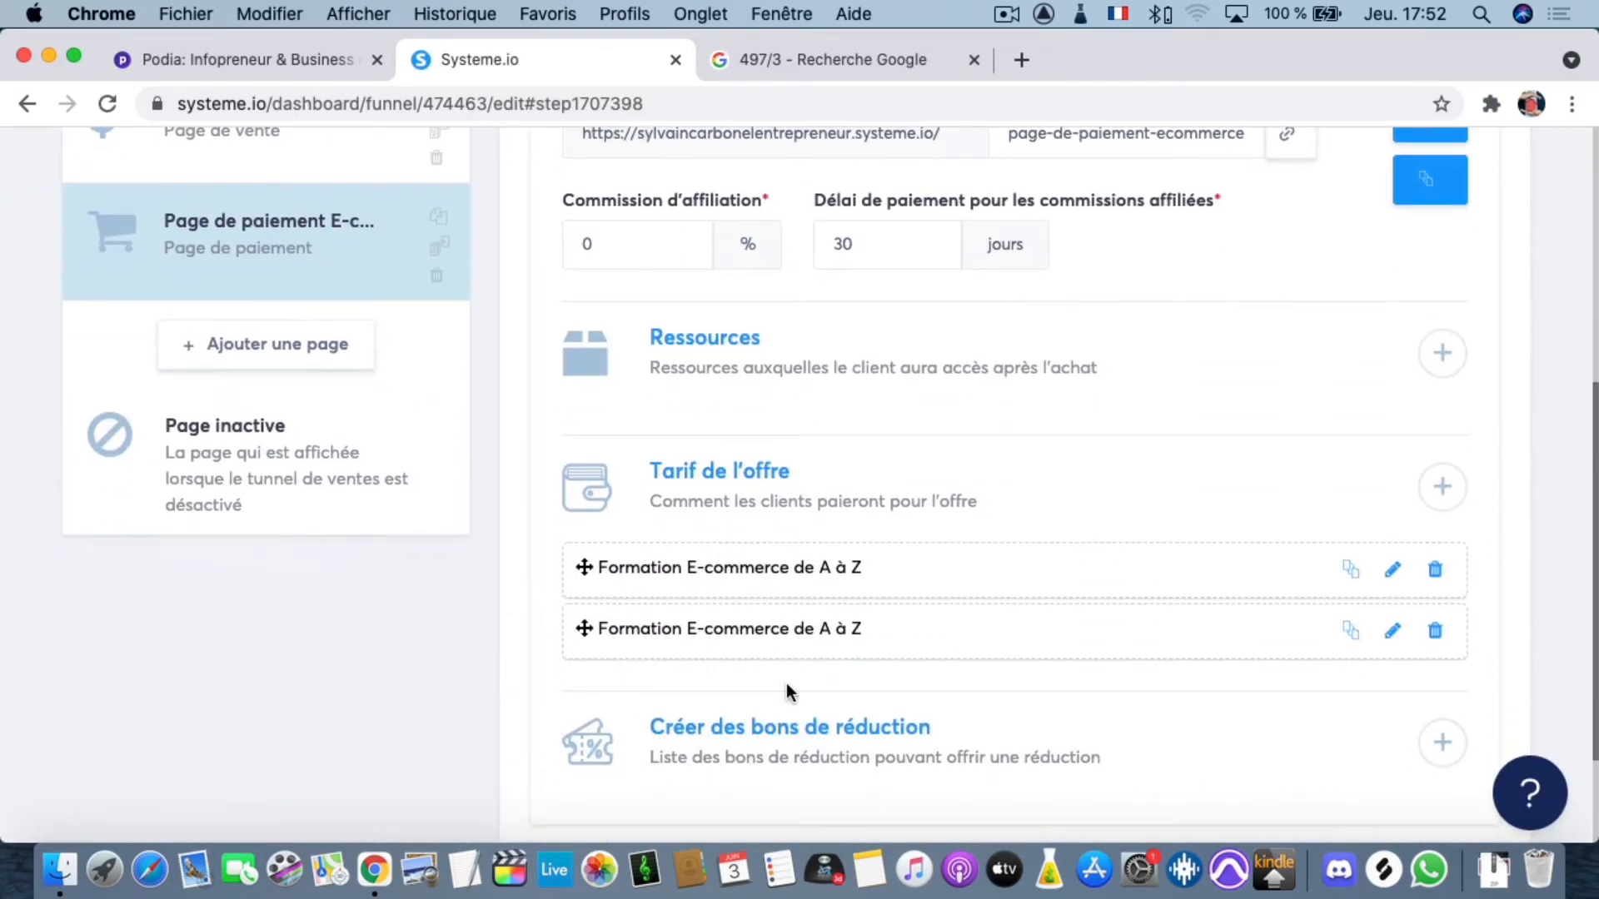
scroll(786, 683, down, 2)
scroll(916, 583, up, 5)
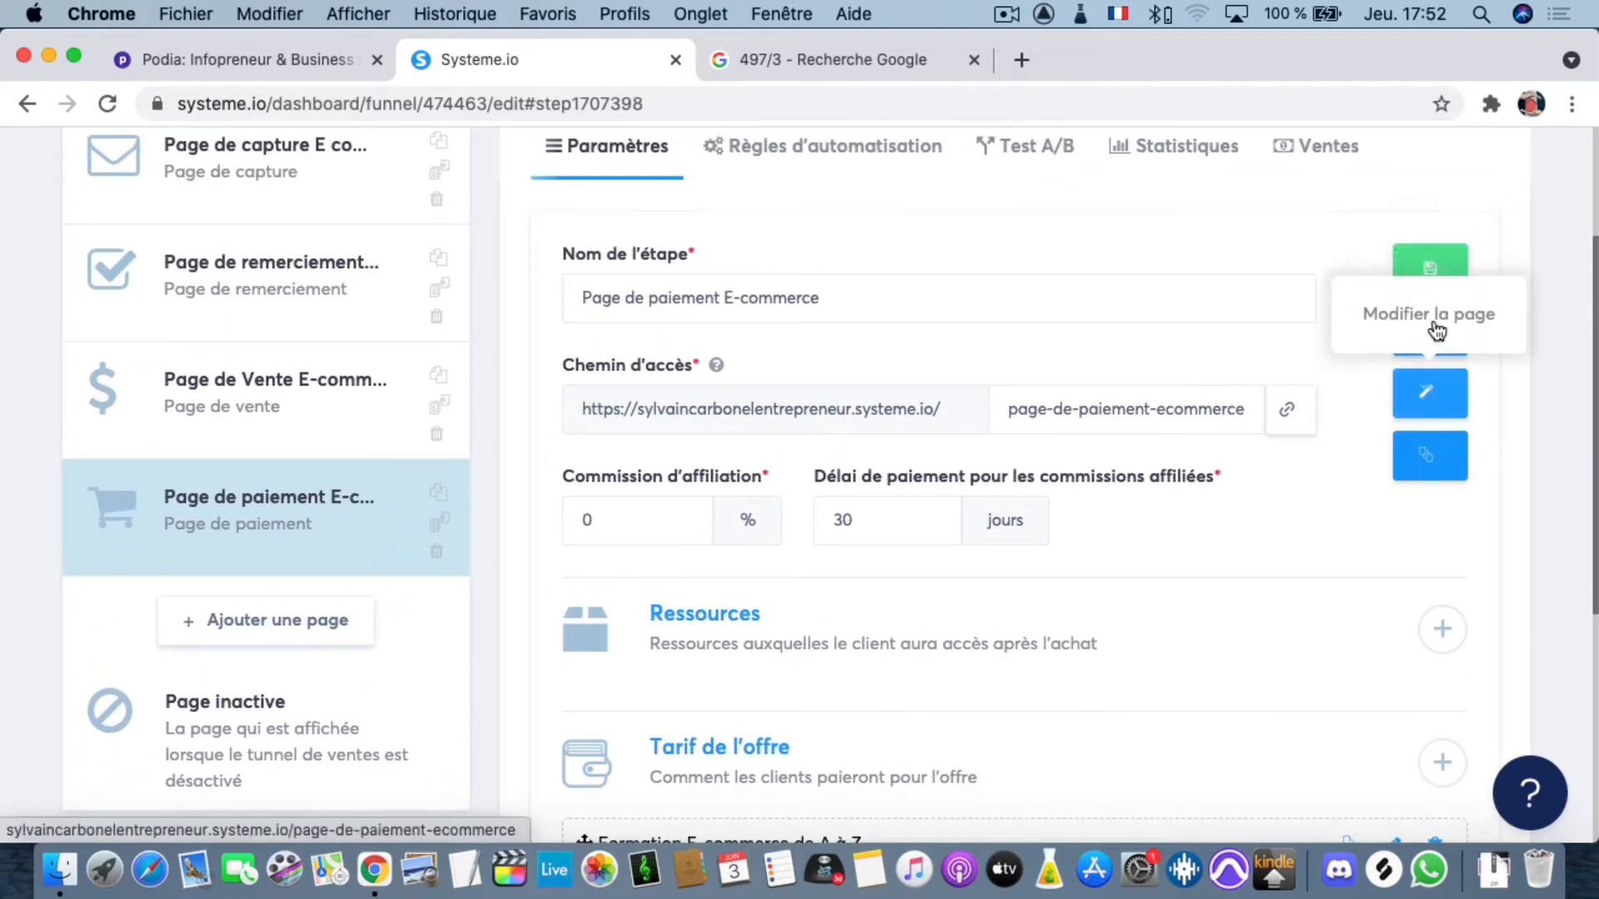
click(1429, 388)
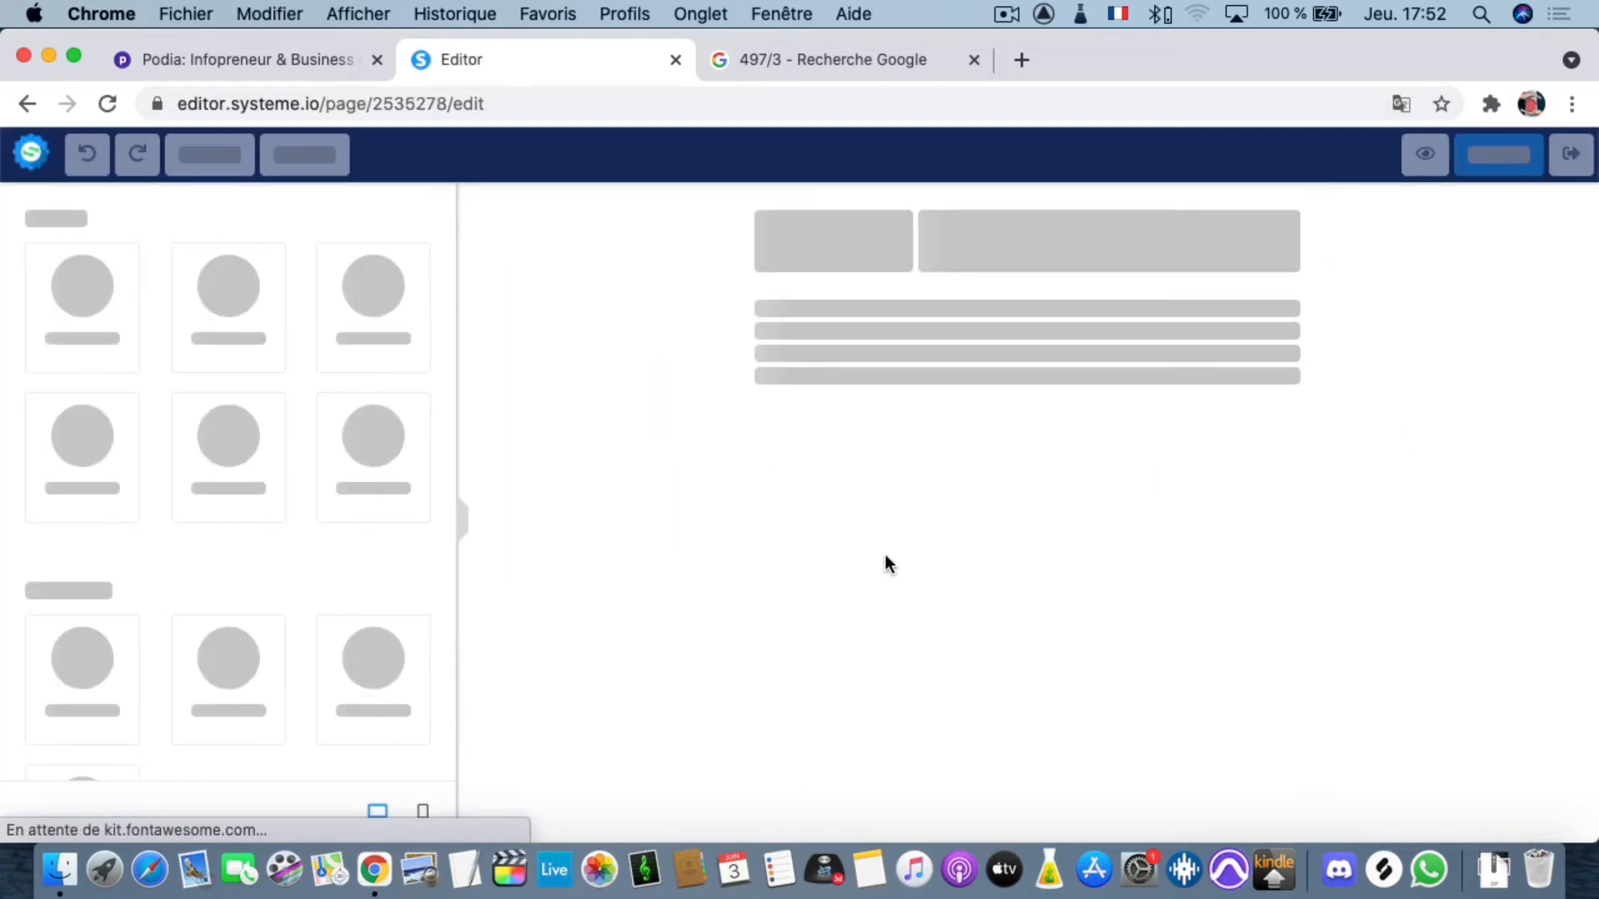
- Examine the payment methods and price options on the E-commerce payment page, then exit the editor
scroll(1242, 485, down, 2)
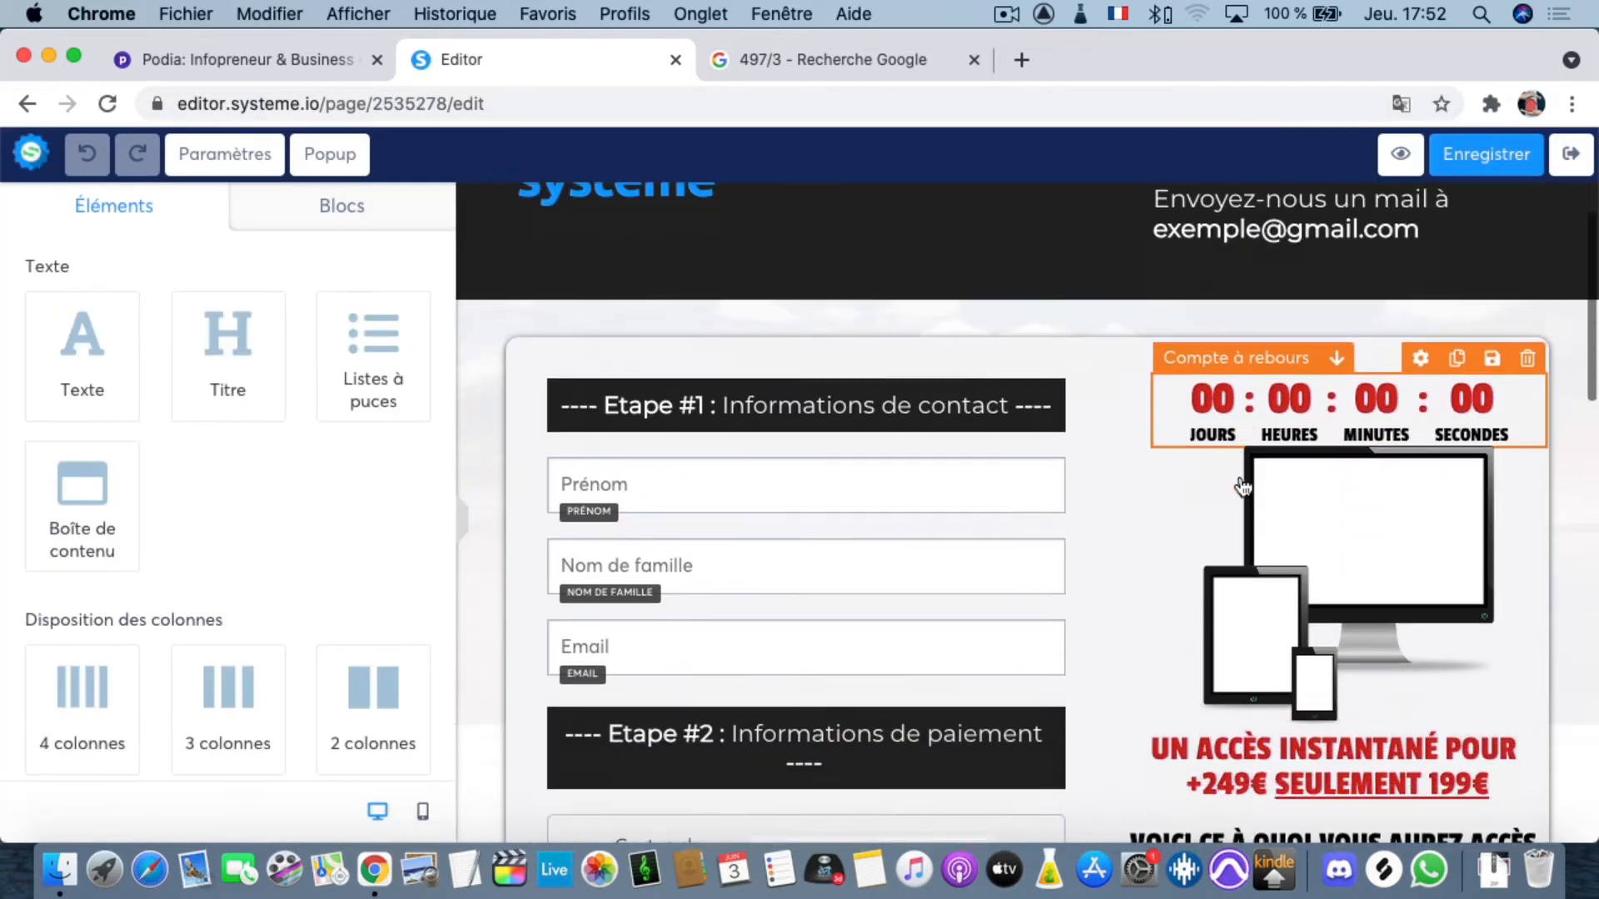
scroll(1242, 486, down, 10)
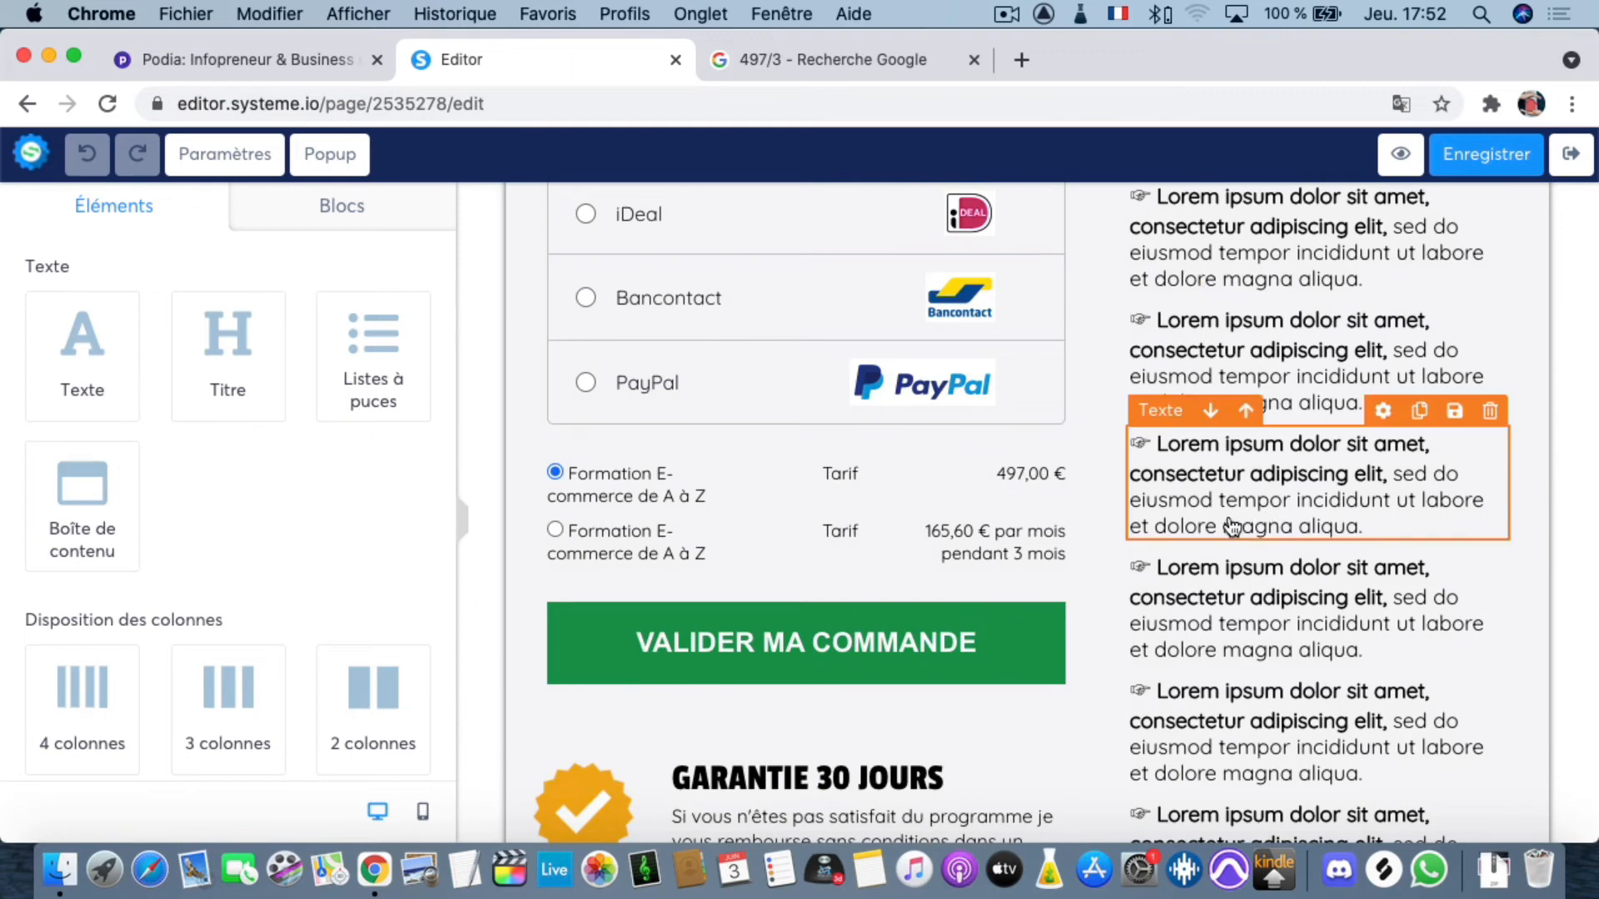
scroll(1222, 504, up, 5)
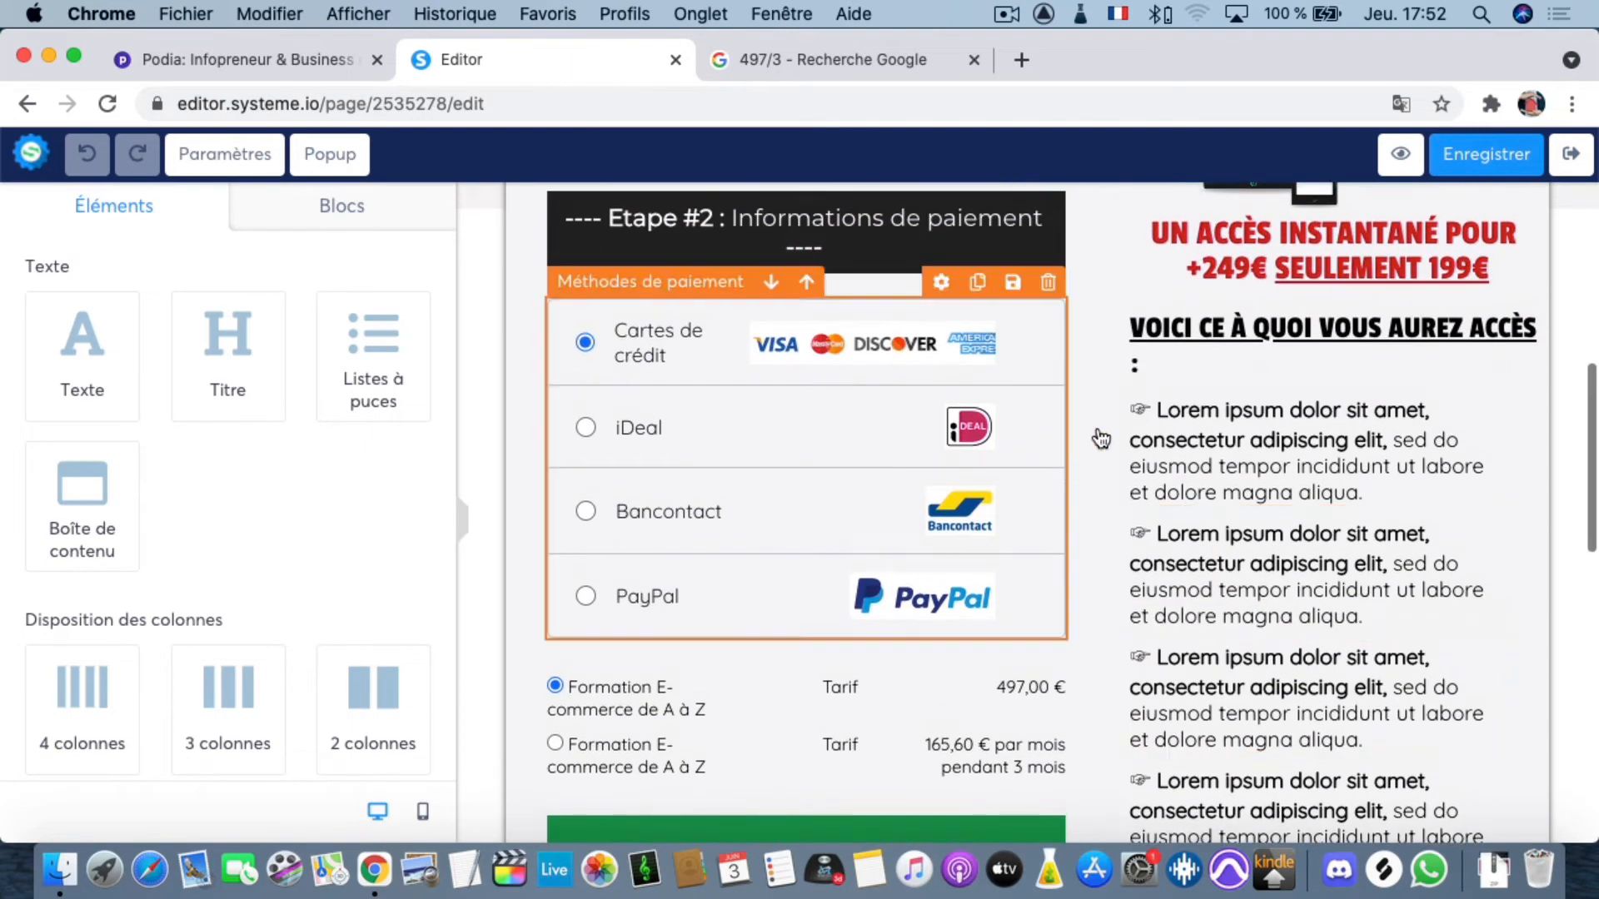
scroll(1197, 456, down, 1)
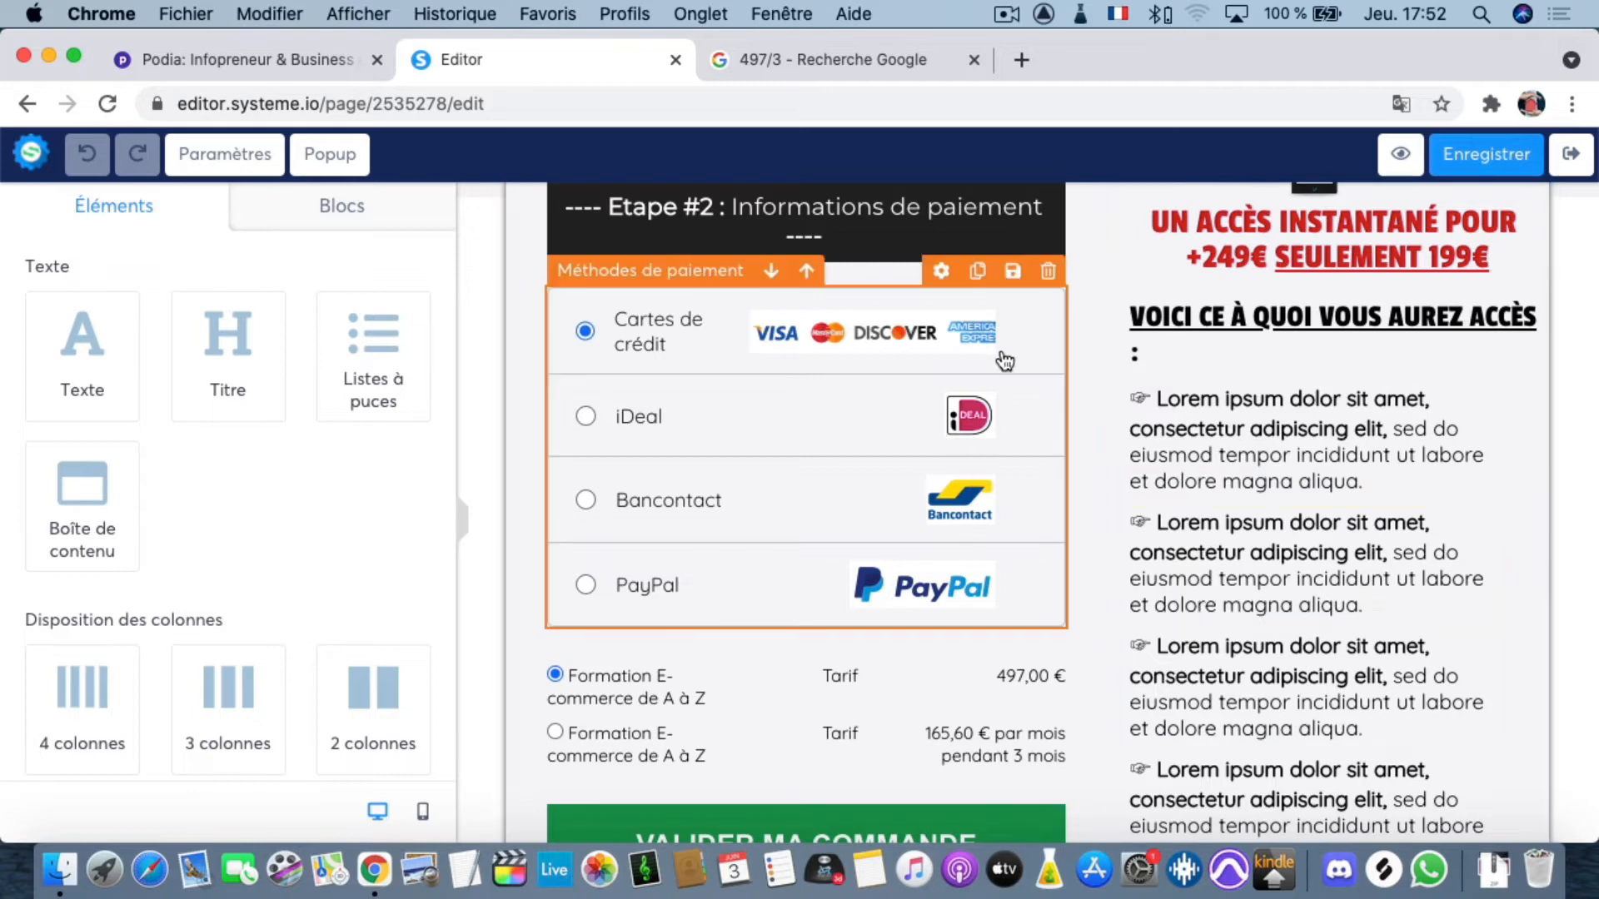
scroll(1008, 367, up, 15)
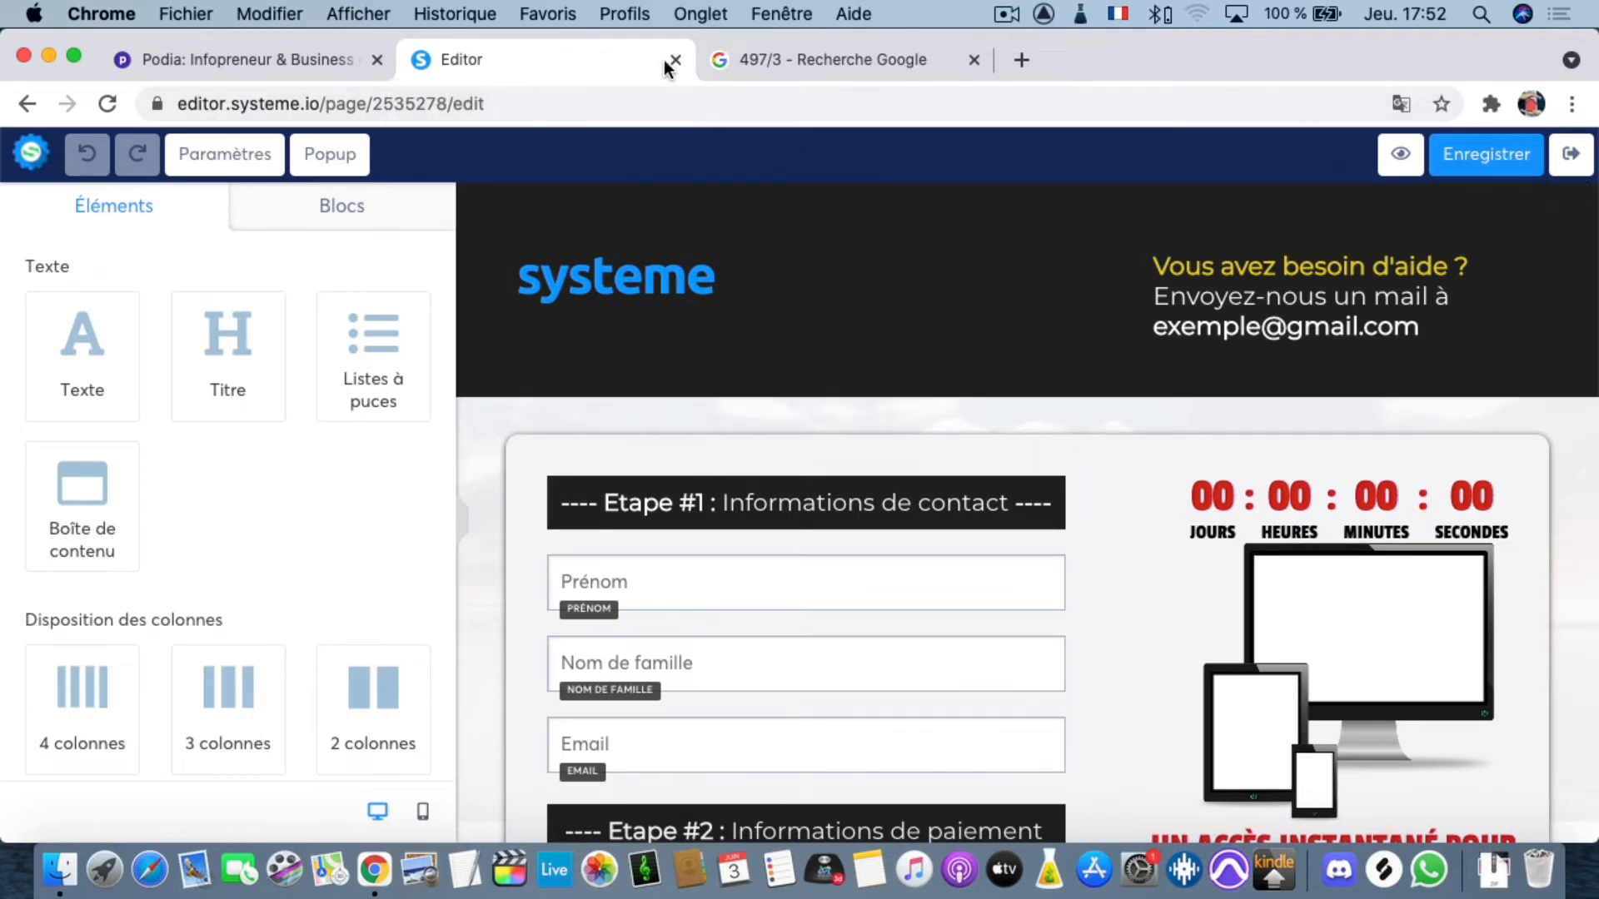
click(1571, 154)
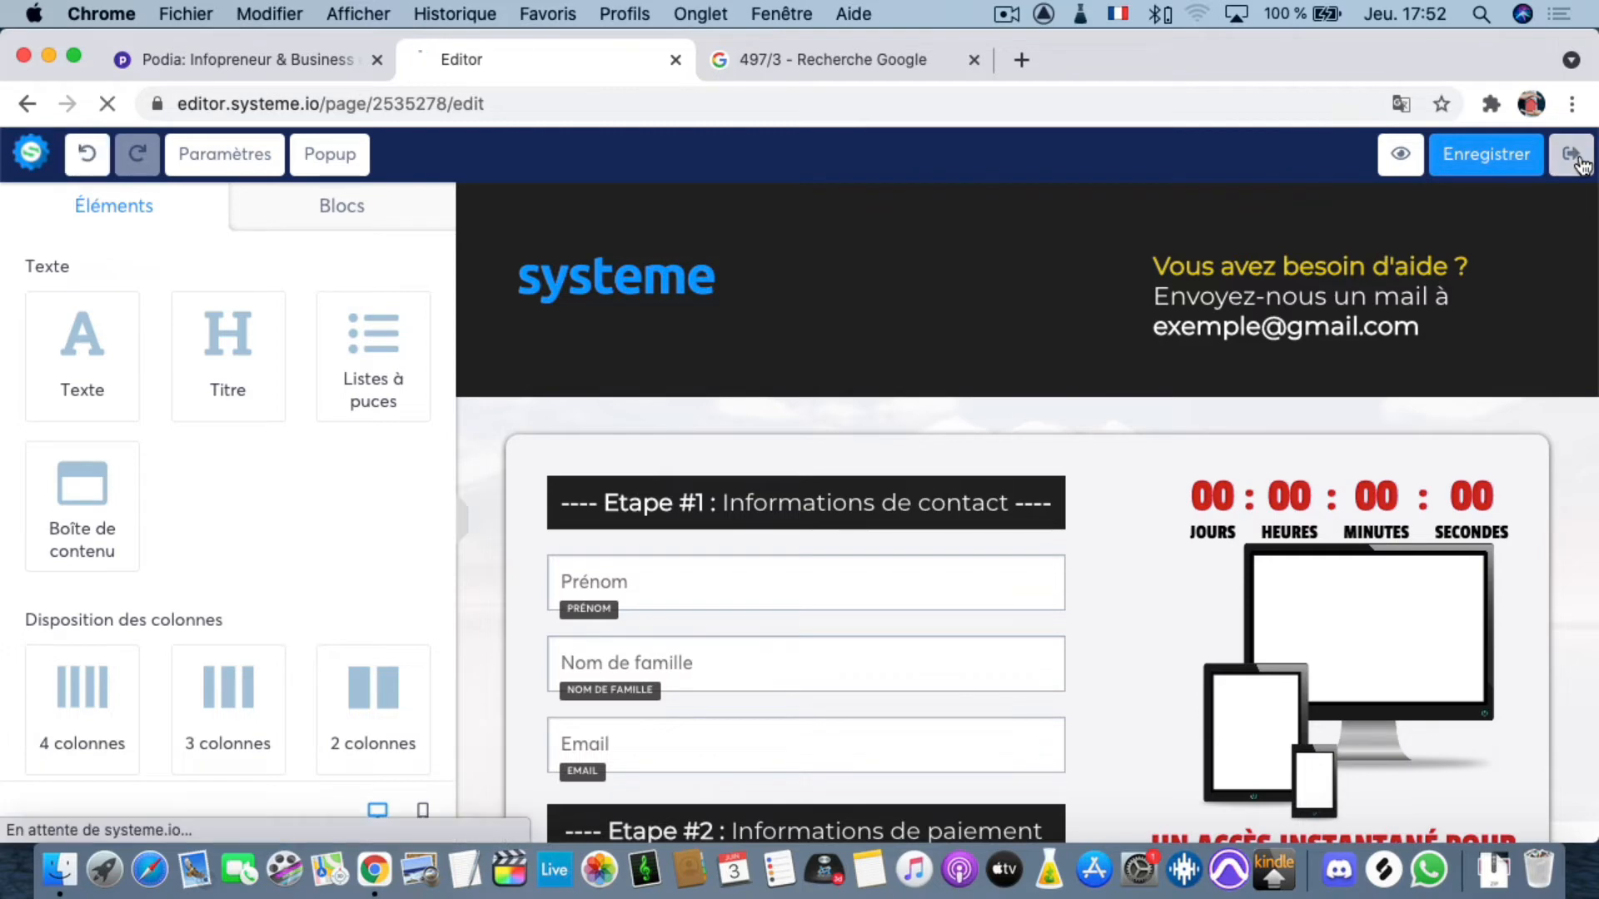
- Start adding a new page to the E-commerce funnel with the step name "Page de confirmation de paiement"
scroll(343, 625, down, 5)
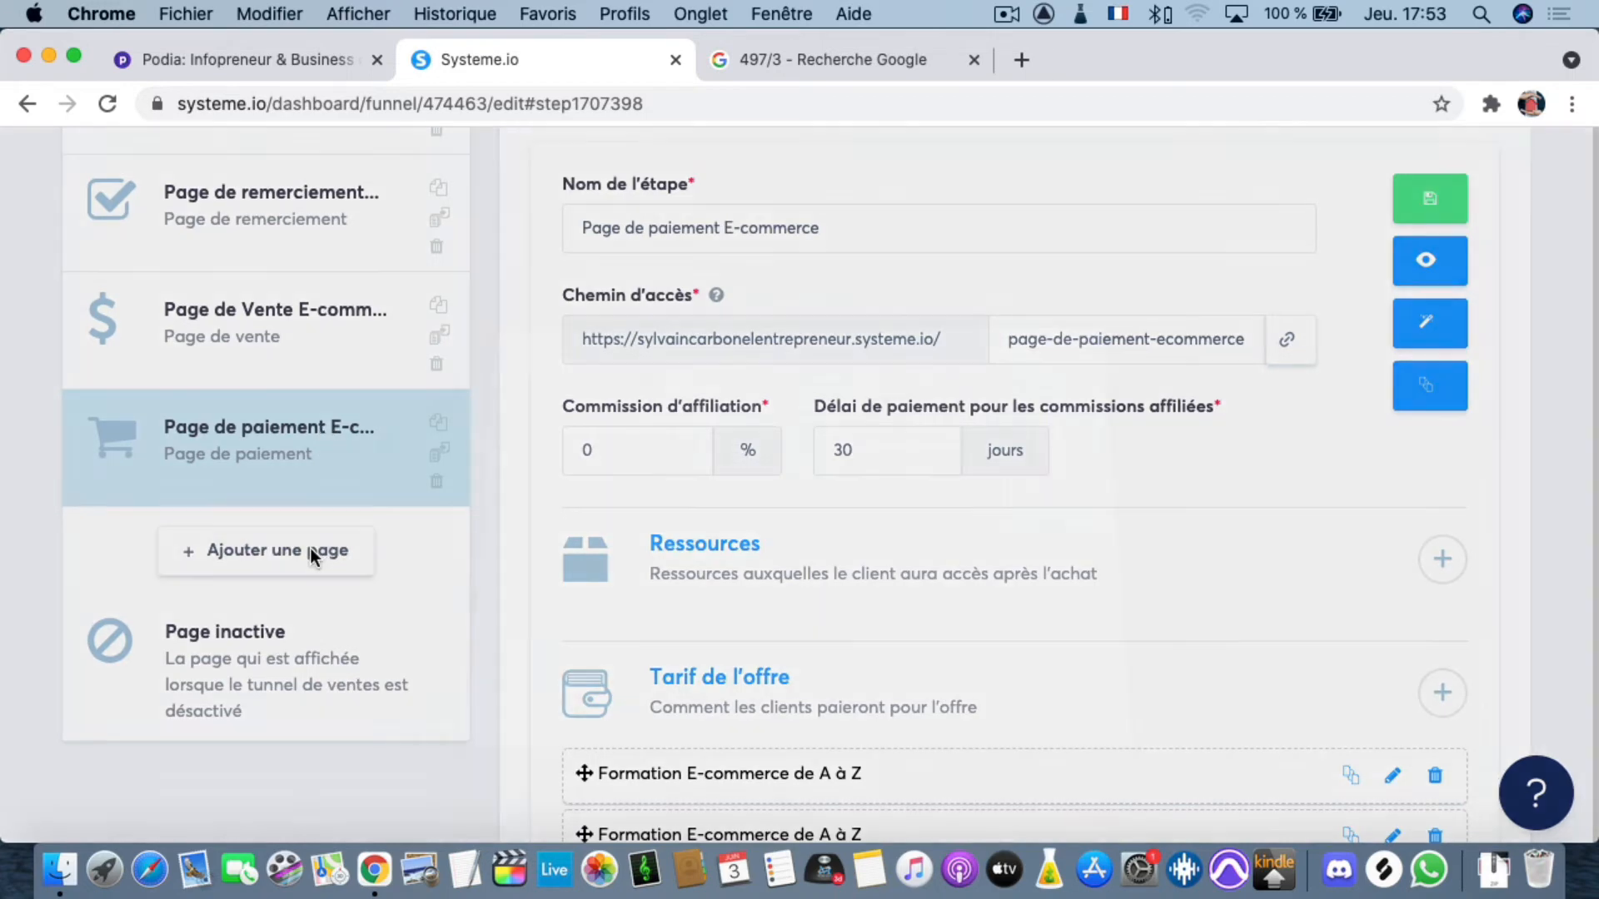
click(314, 555)
click(646, 513)
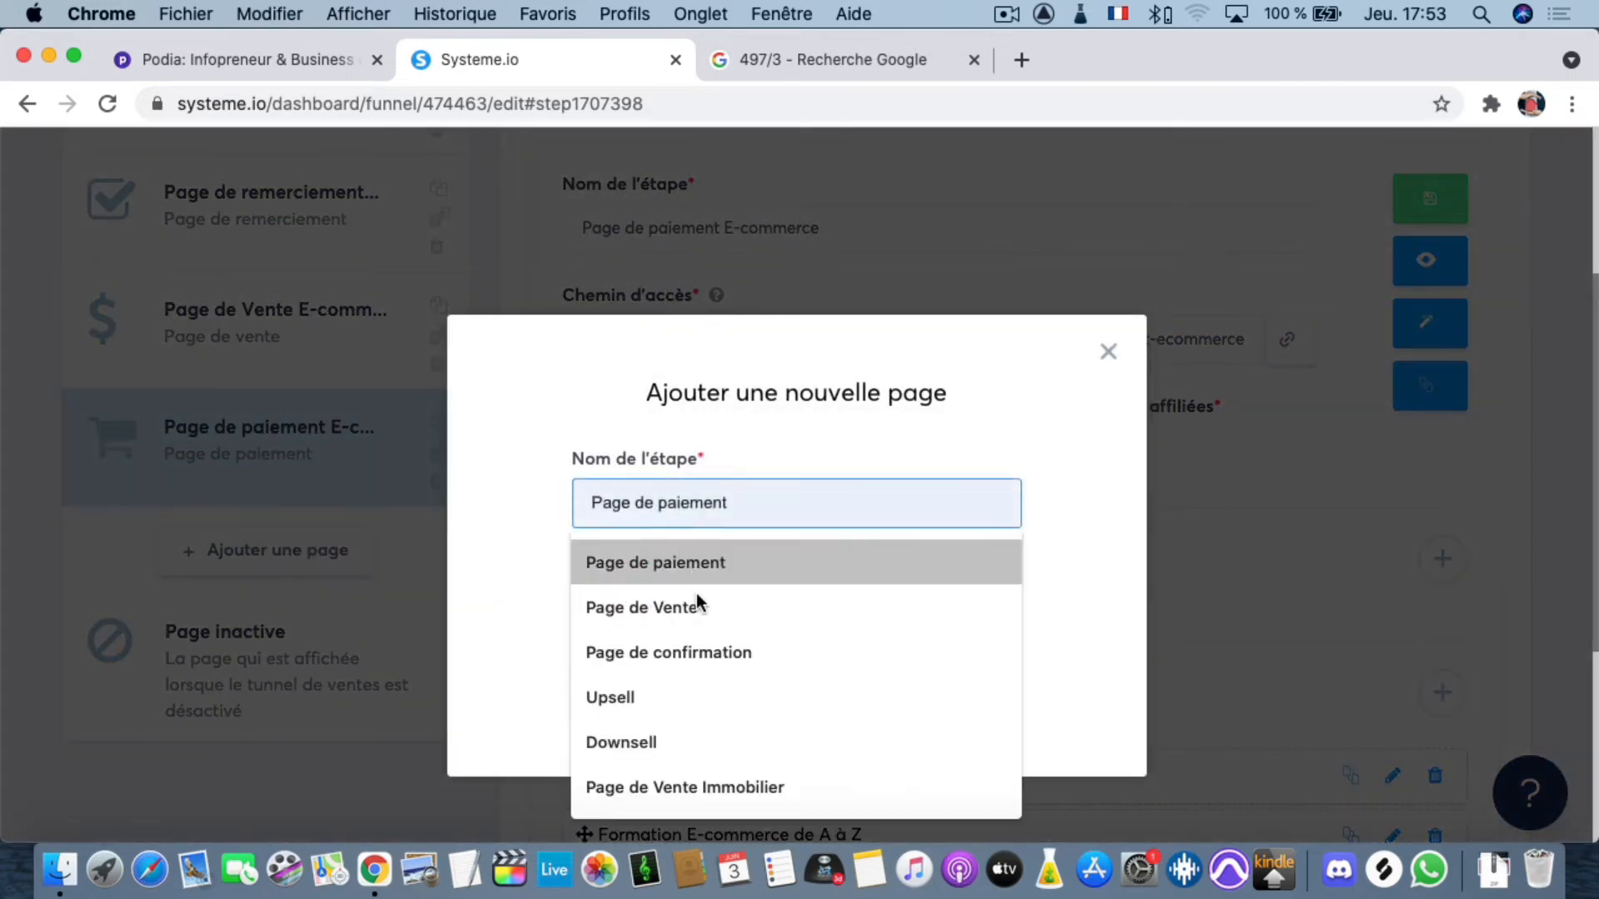
click(688, 649)
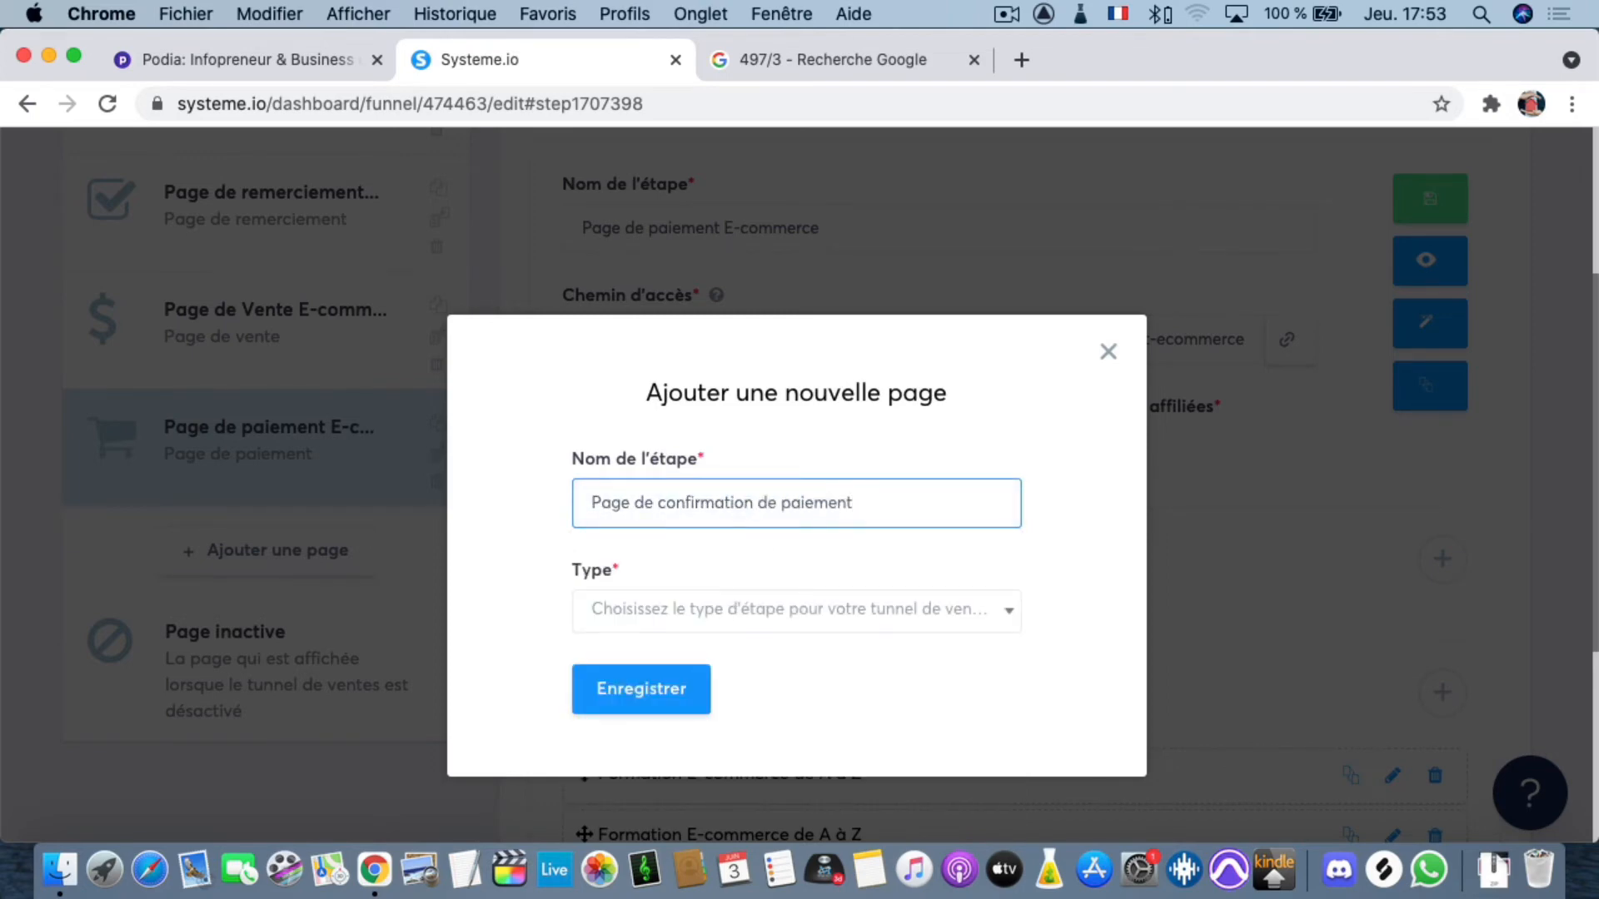
- Set the new page's type to Page de remerciement from the Ventes group and save the new page
click(723, 620)
scroll(714, 525, down, 4)
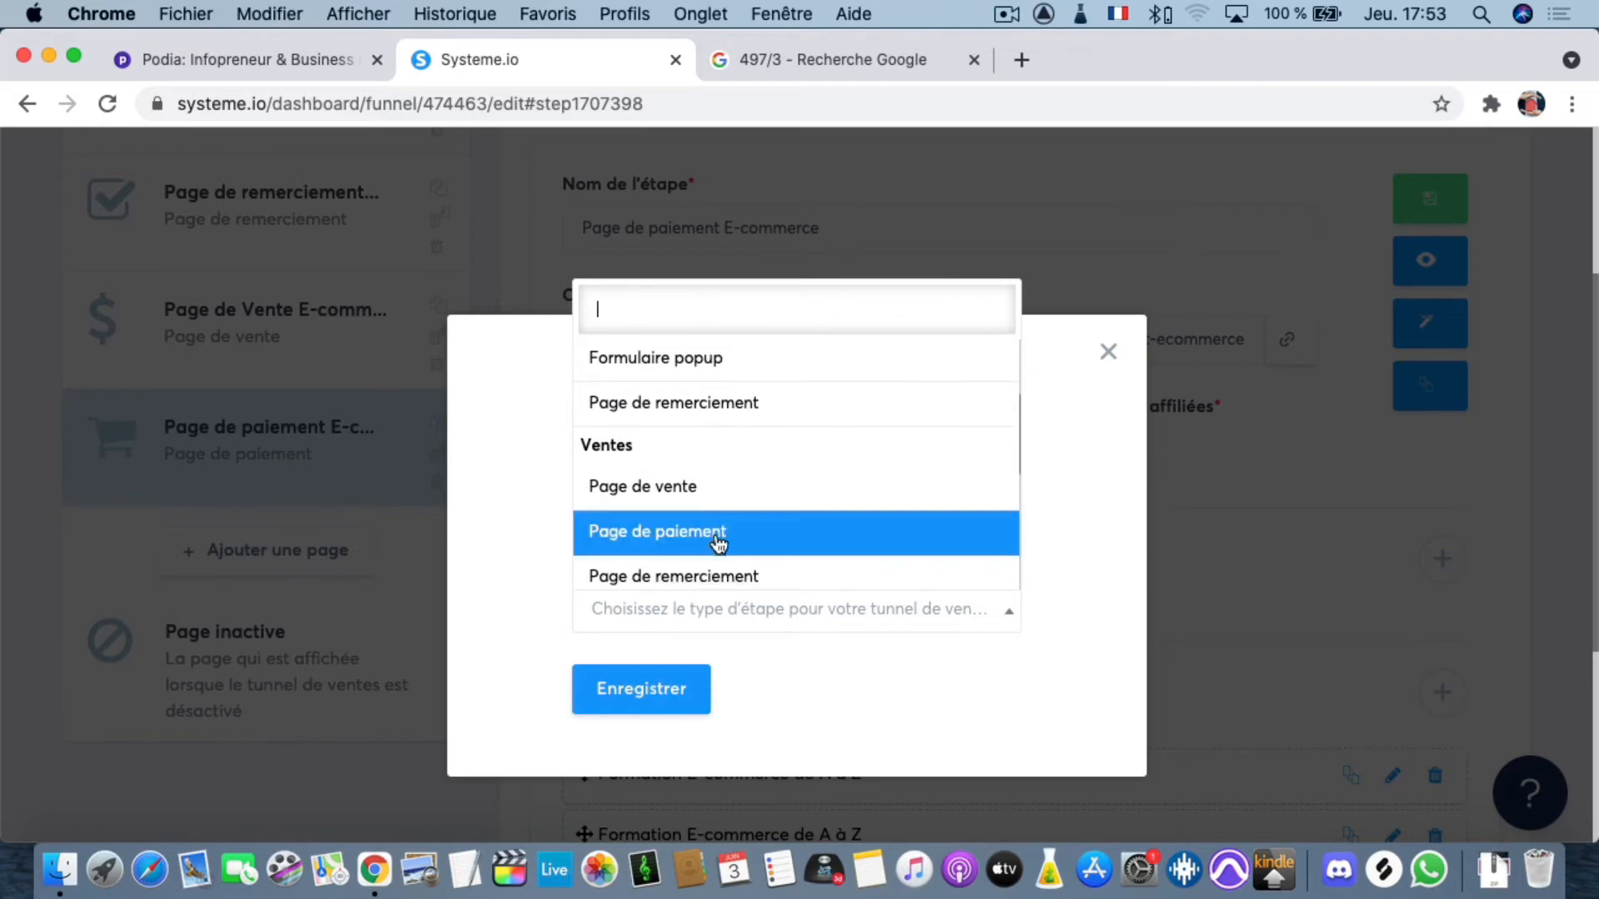
scroll(710, 516, down, 3)
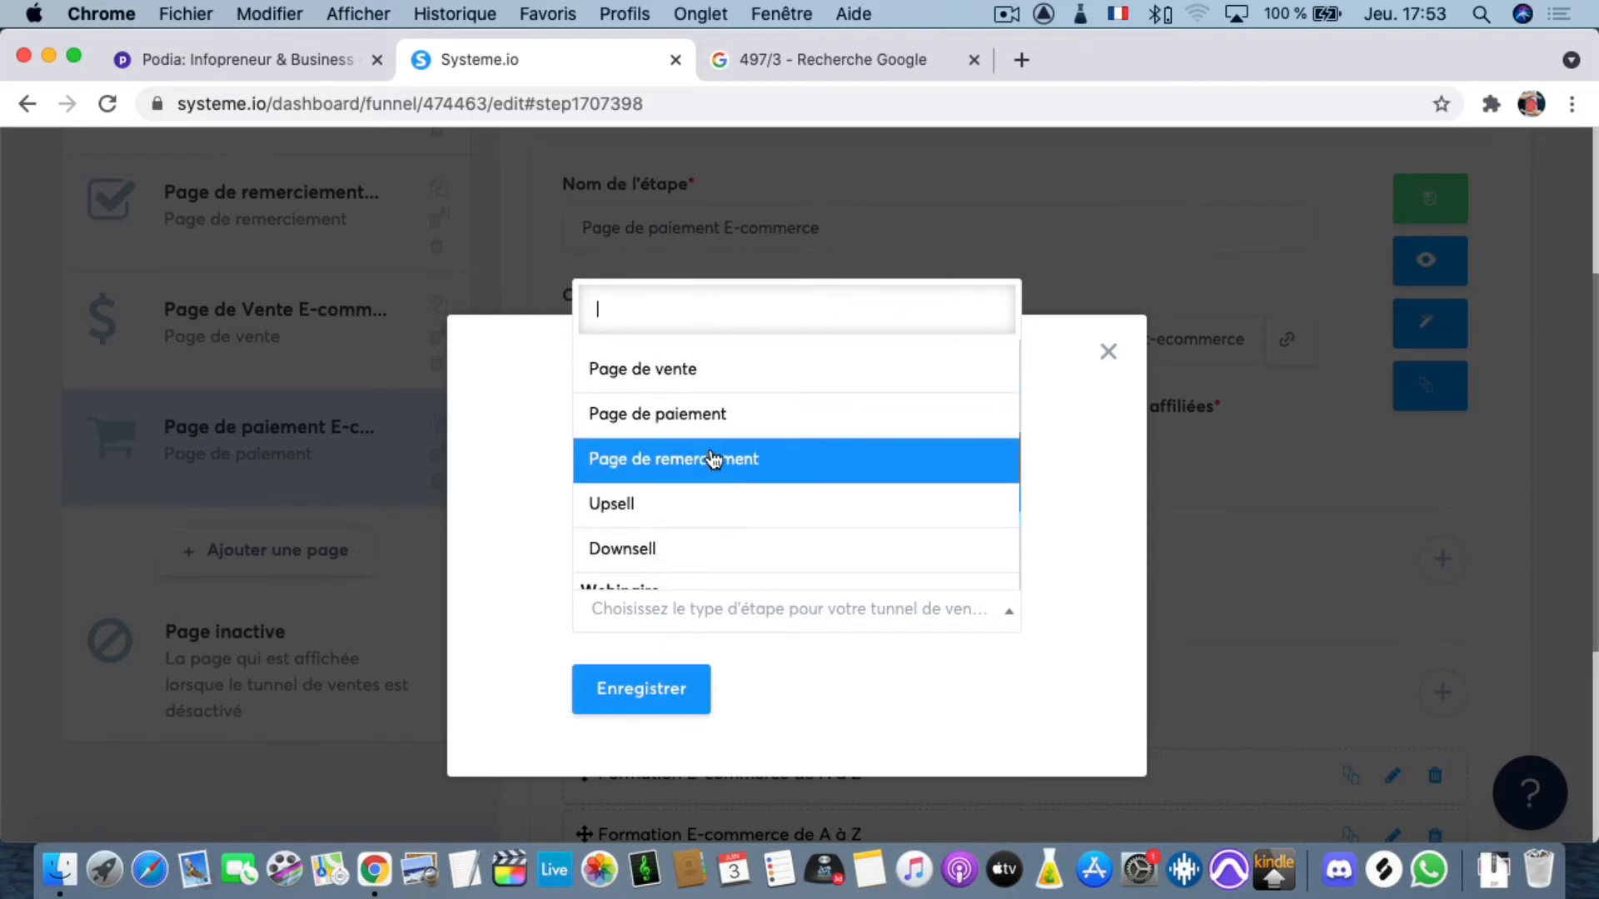
scroll(695, 465, down, 2)
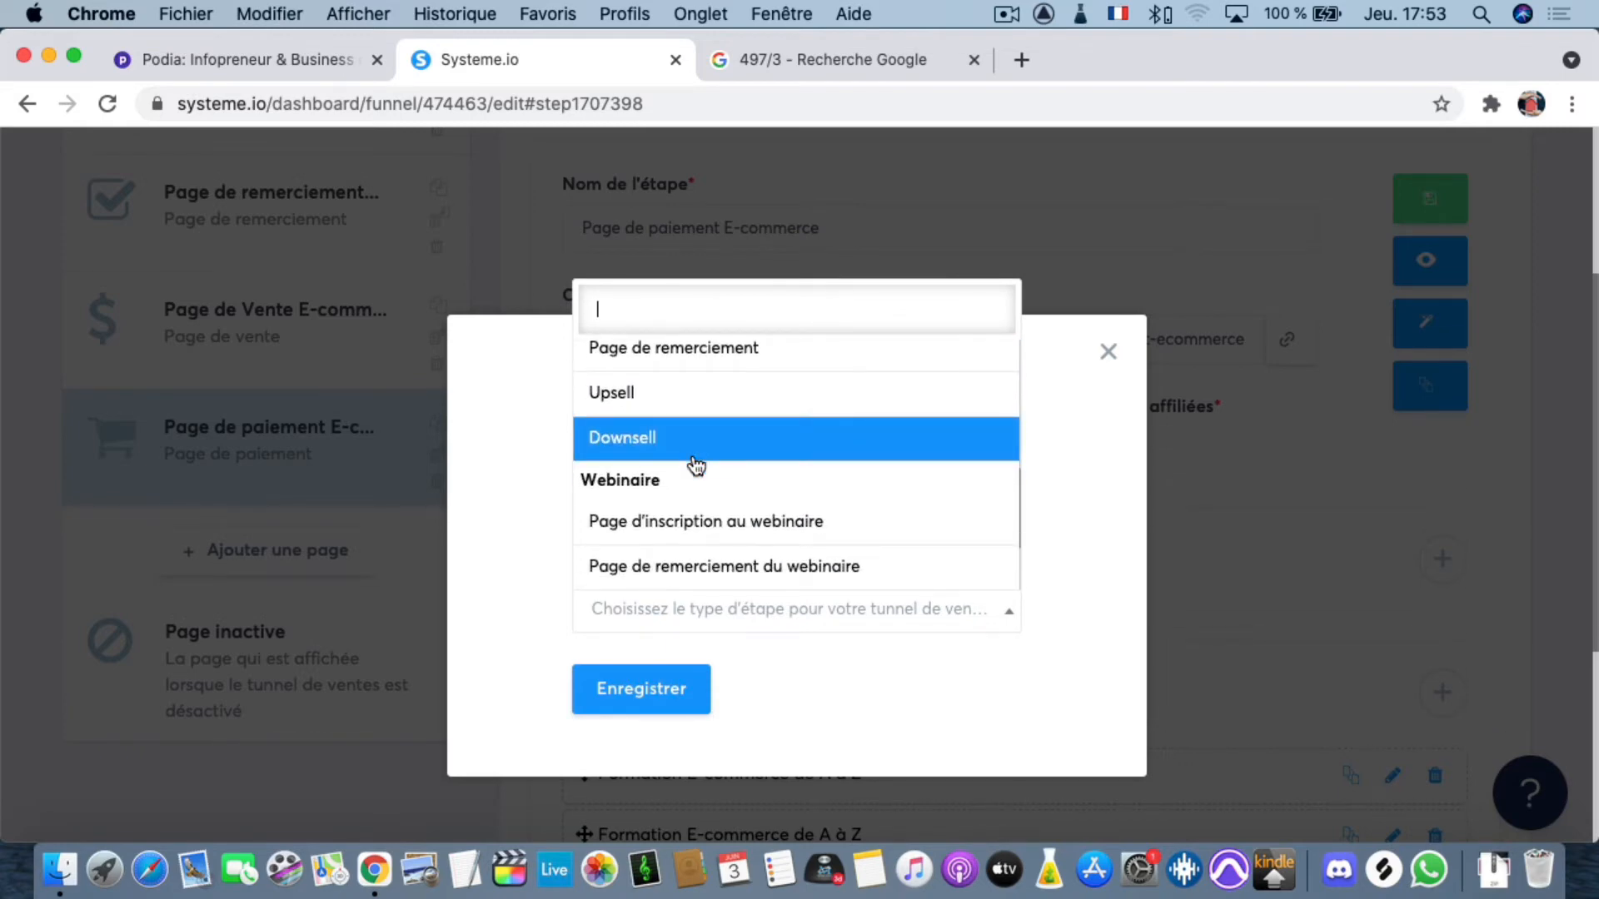
scroll(696, 464, up, 3)
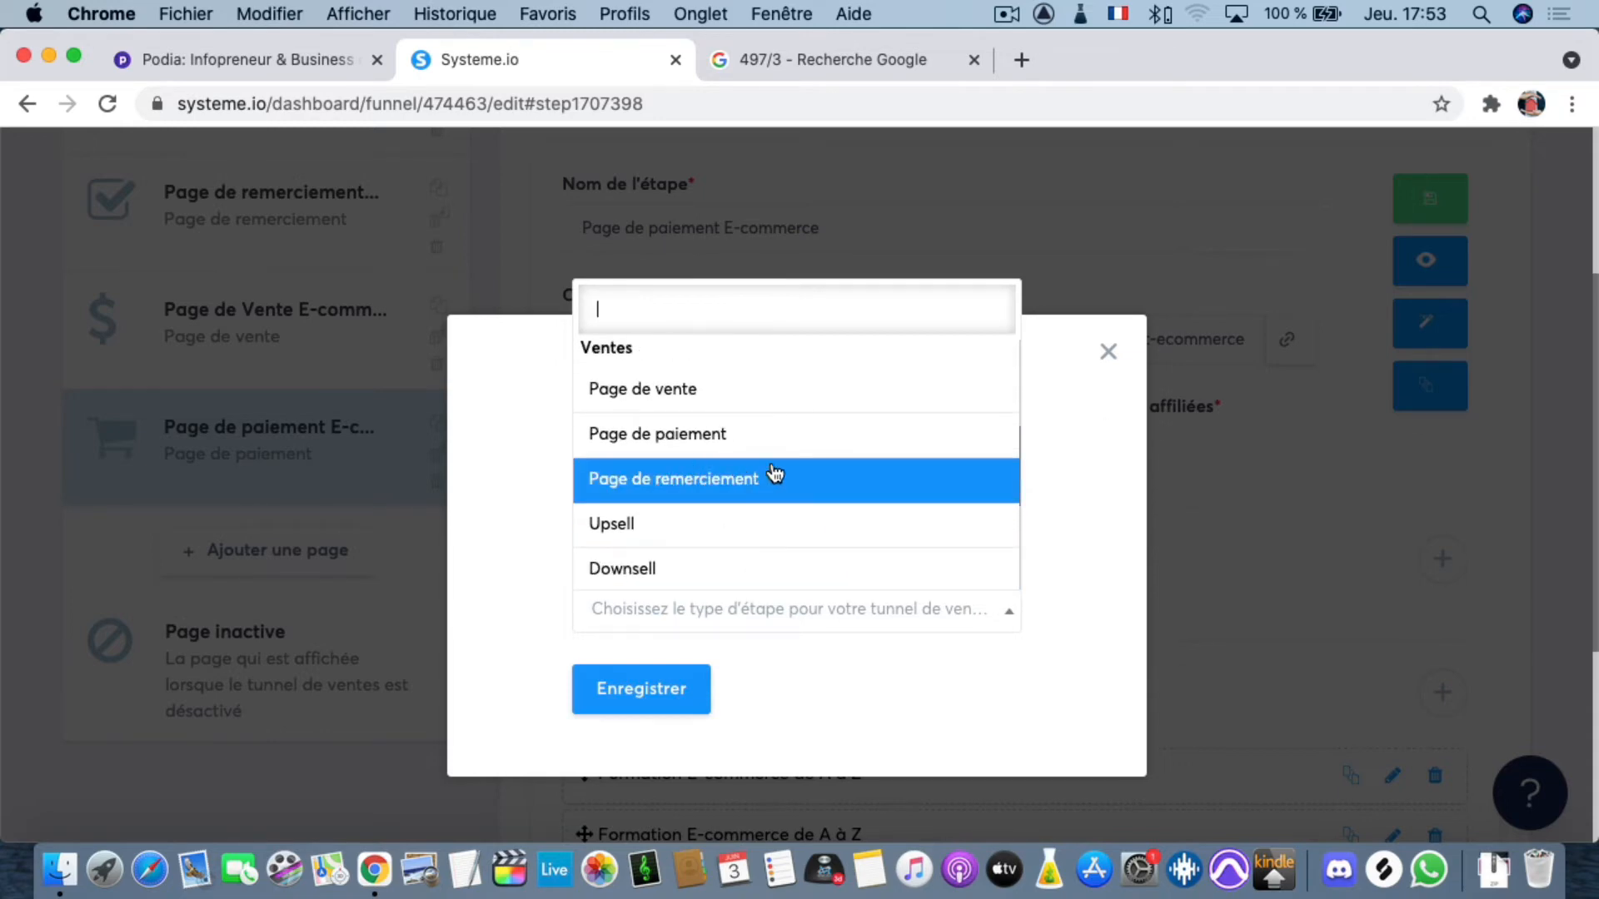
scroll(773, 475, up, 3)
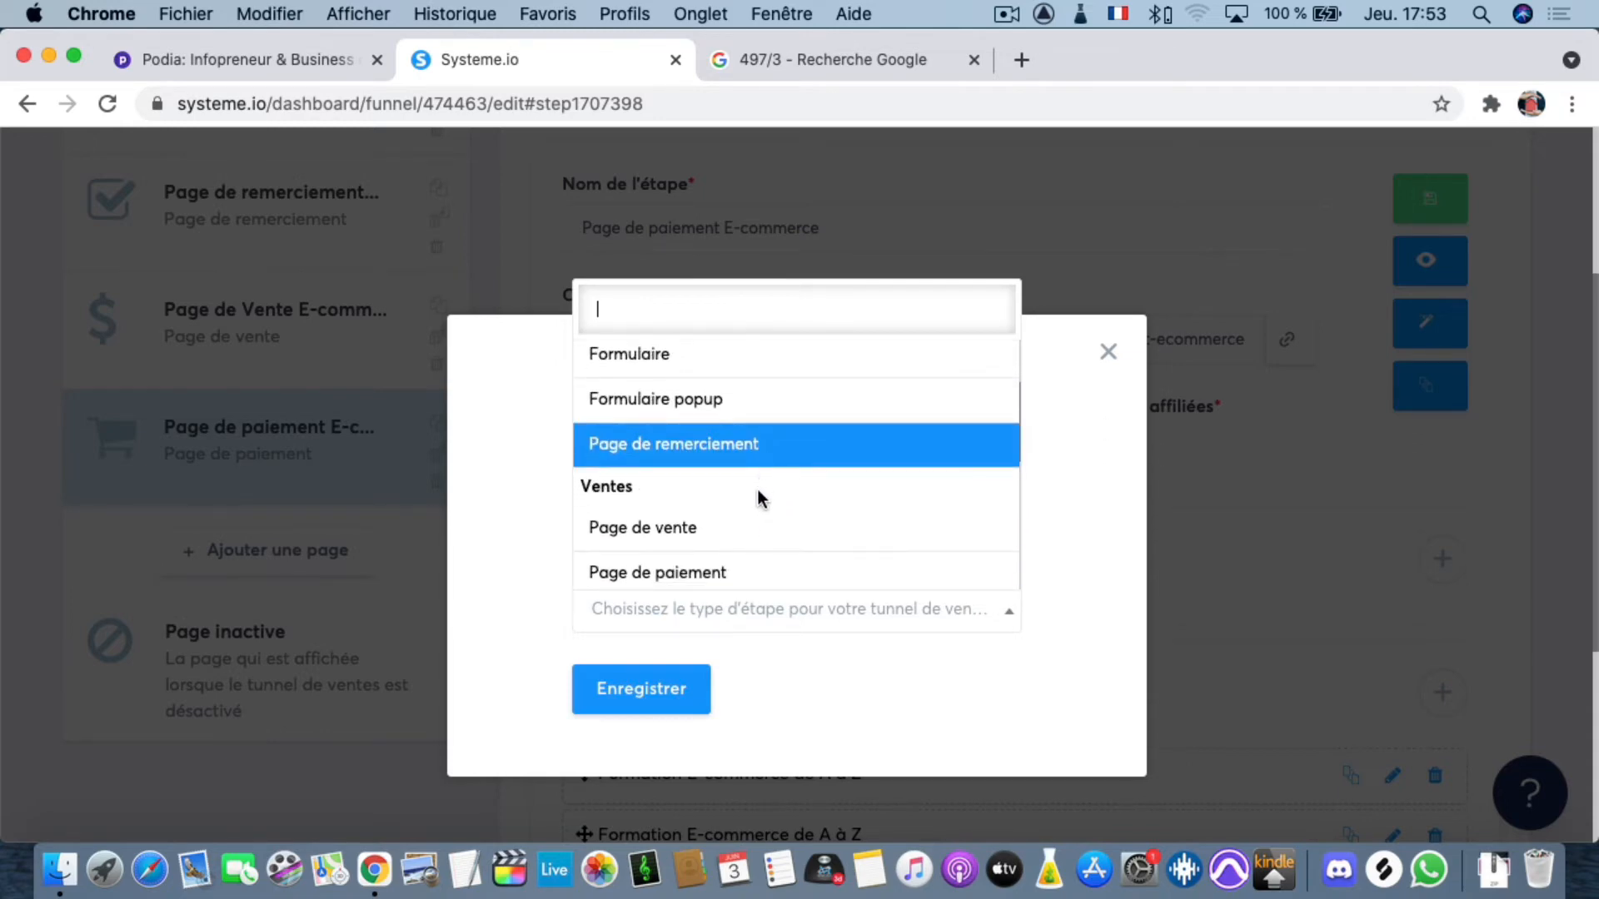
scroll(756, 540, down, 5)
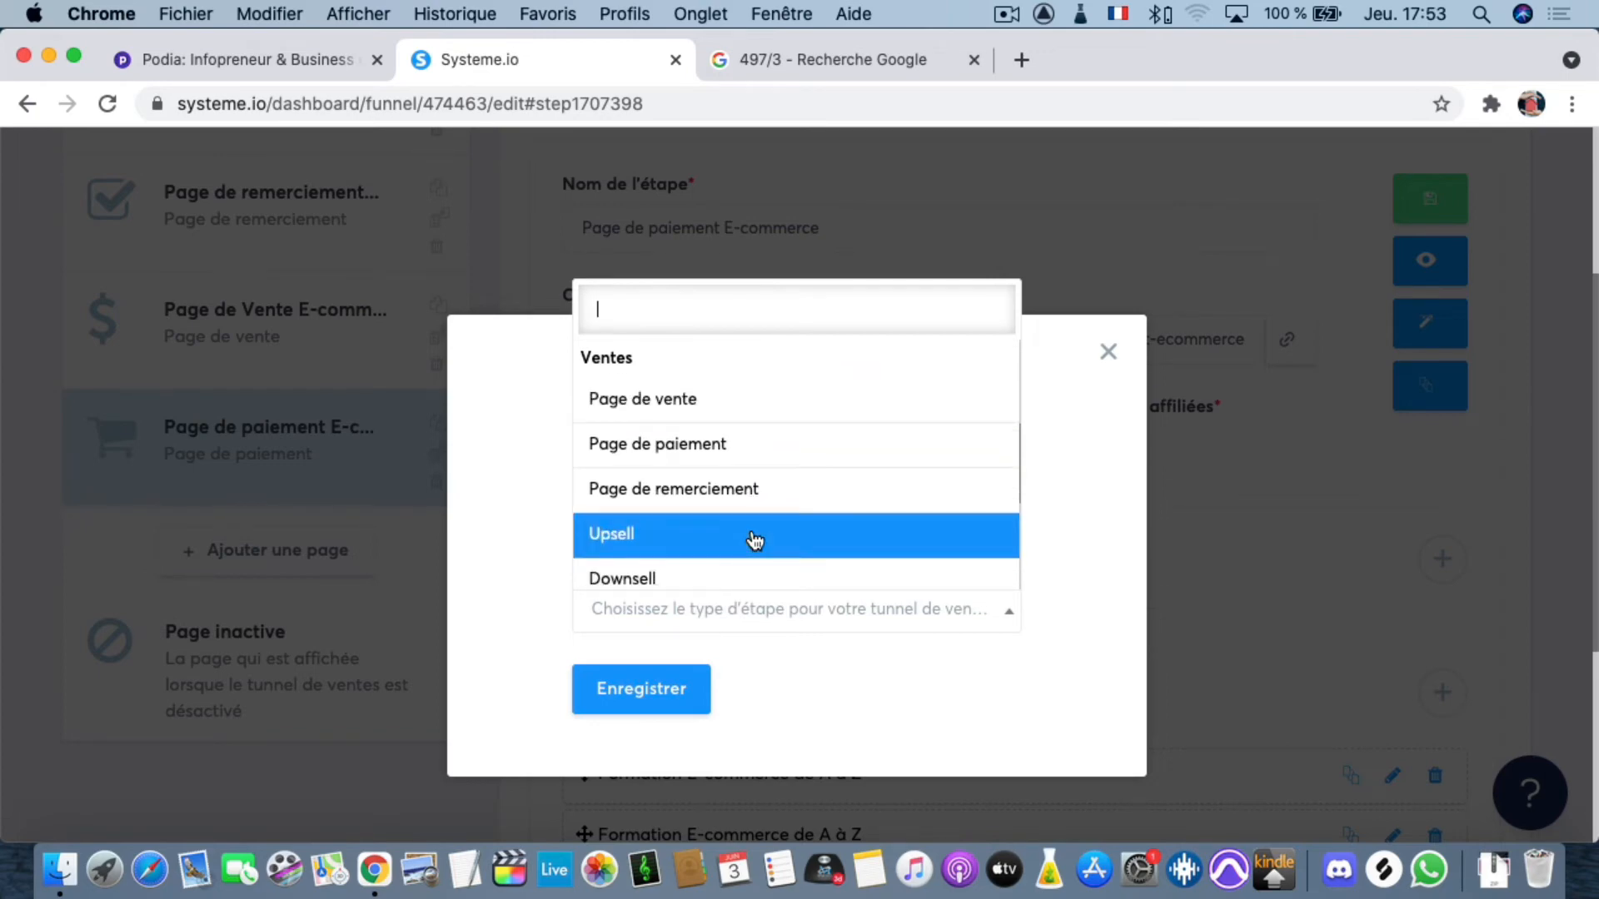
scroll(751, 528, down, 4)
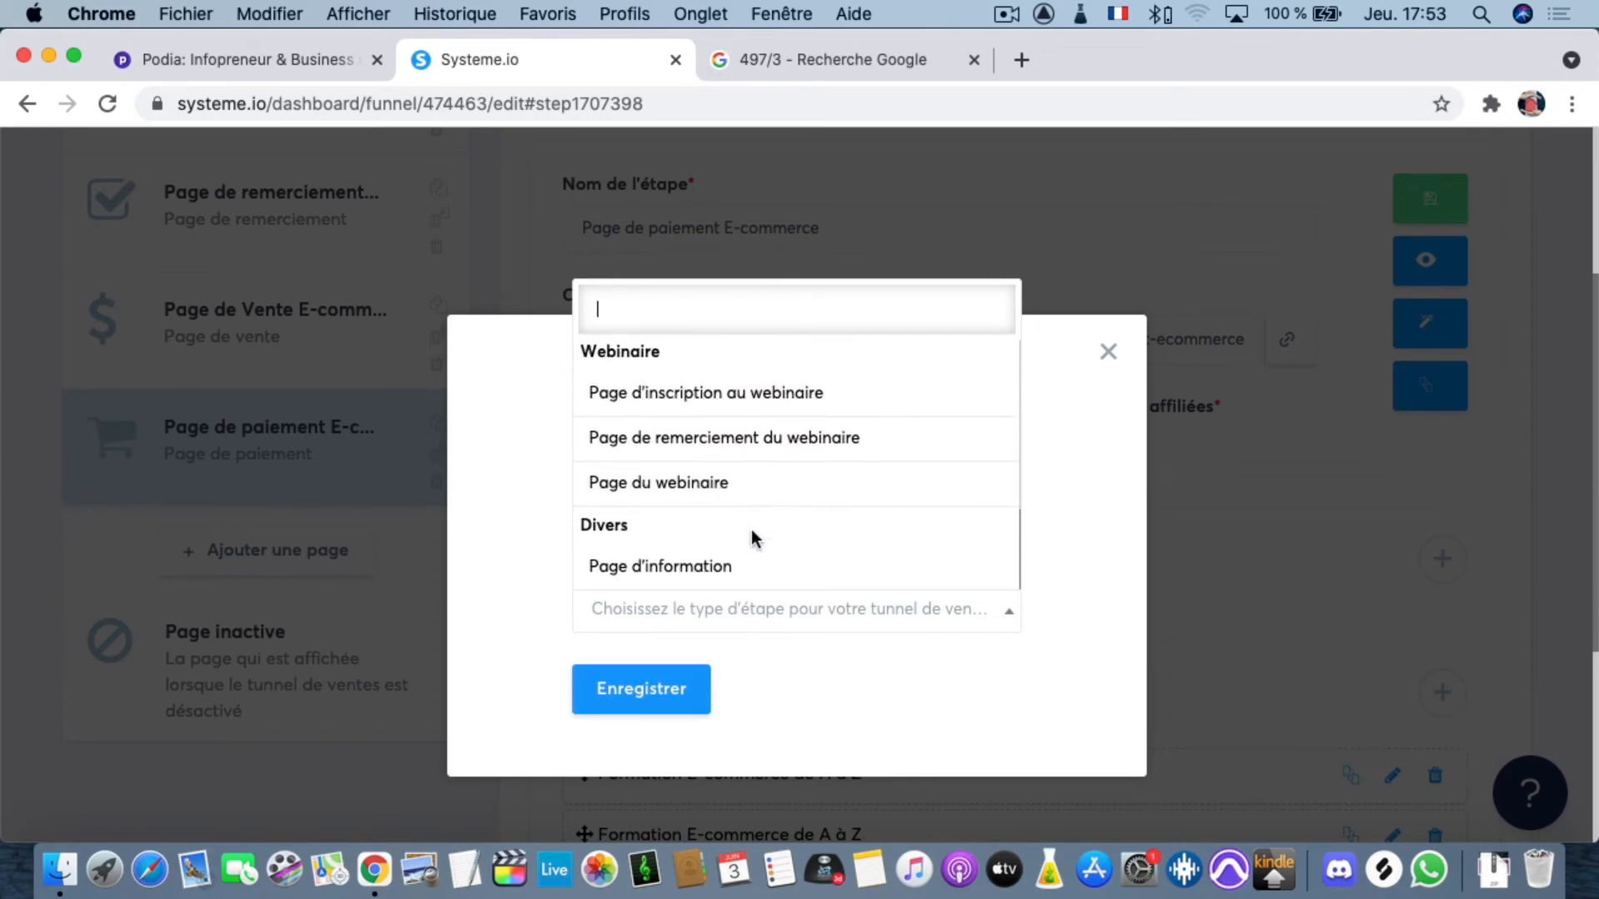
scroll(751, 533, up, 10)
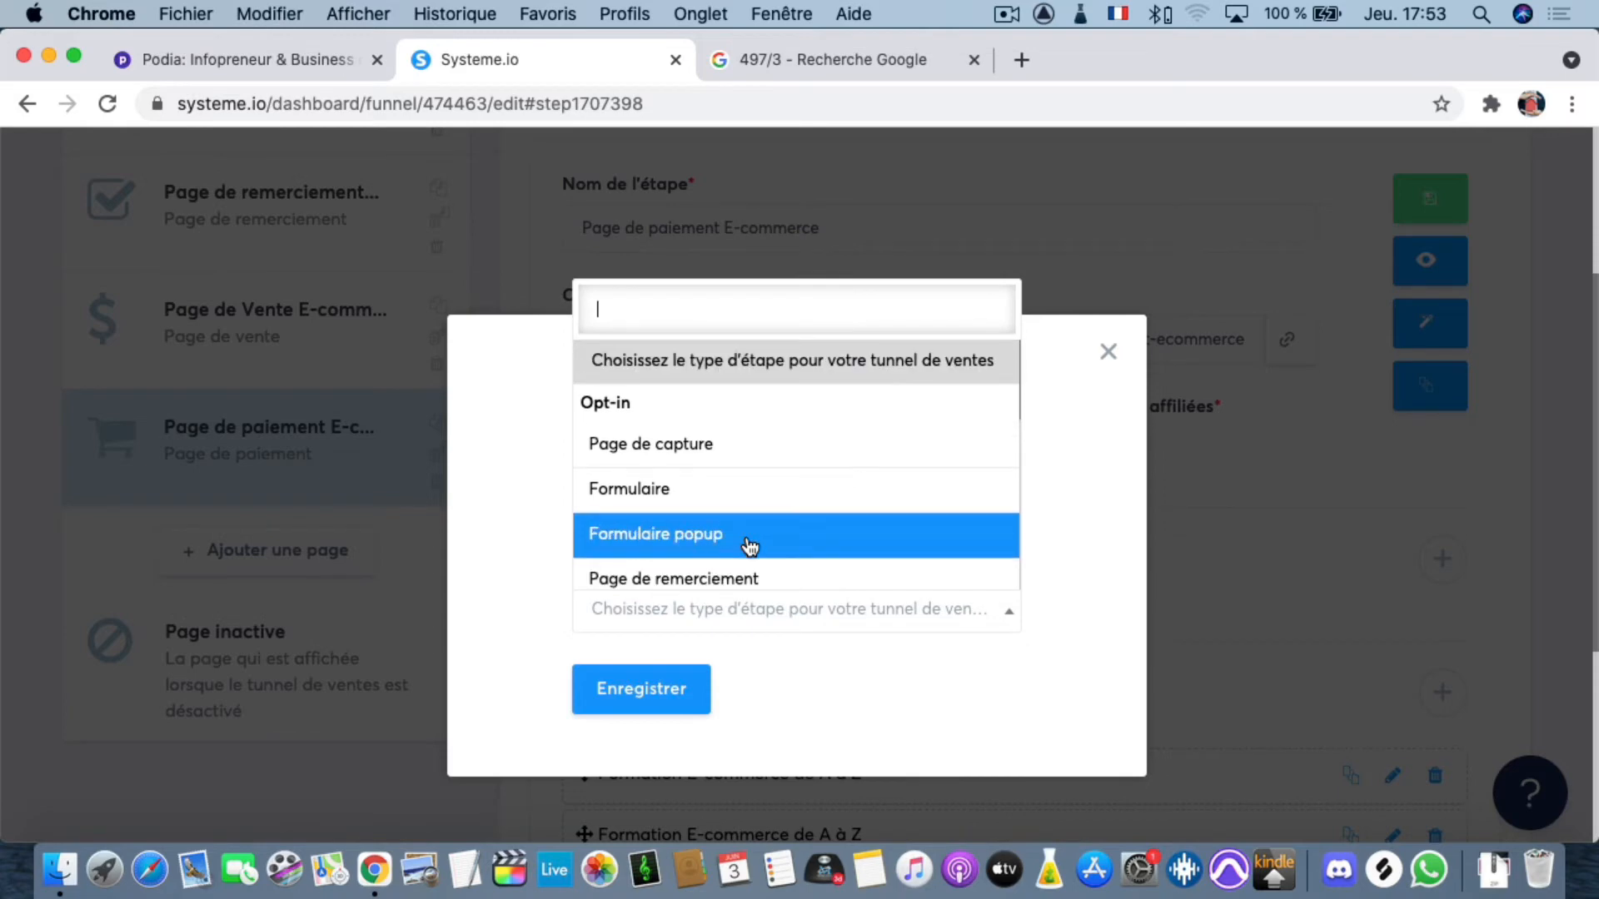
scroll(750, 545, down, 6)
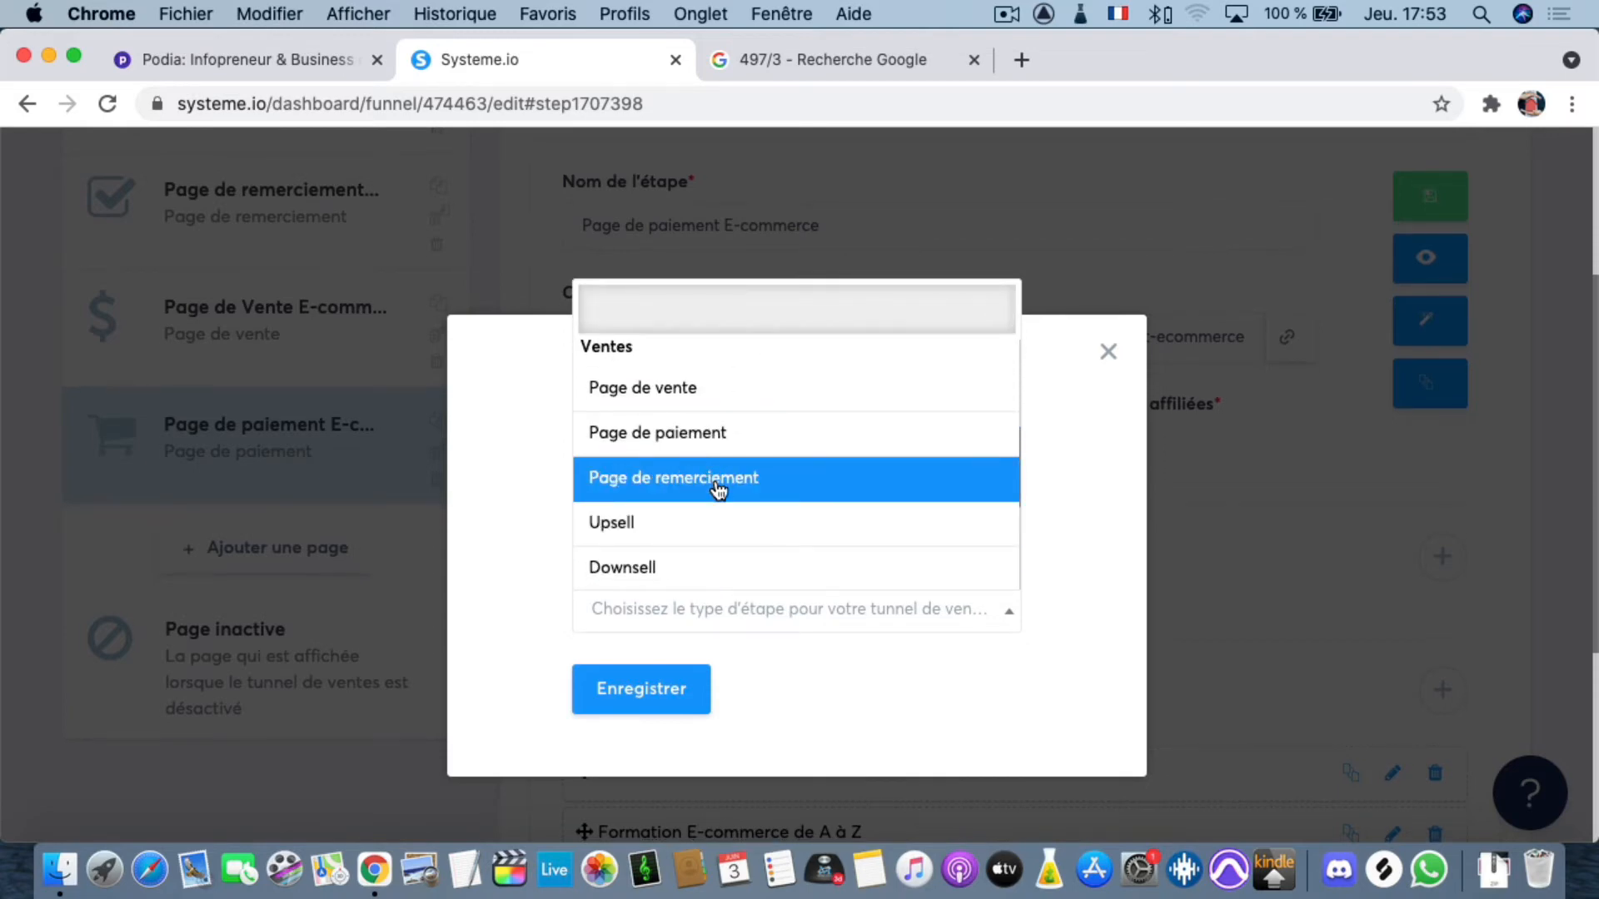
click(718, 489)
click(634, 695)
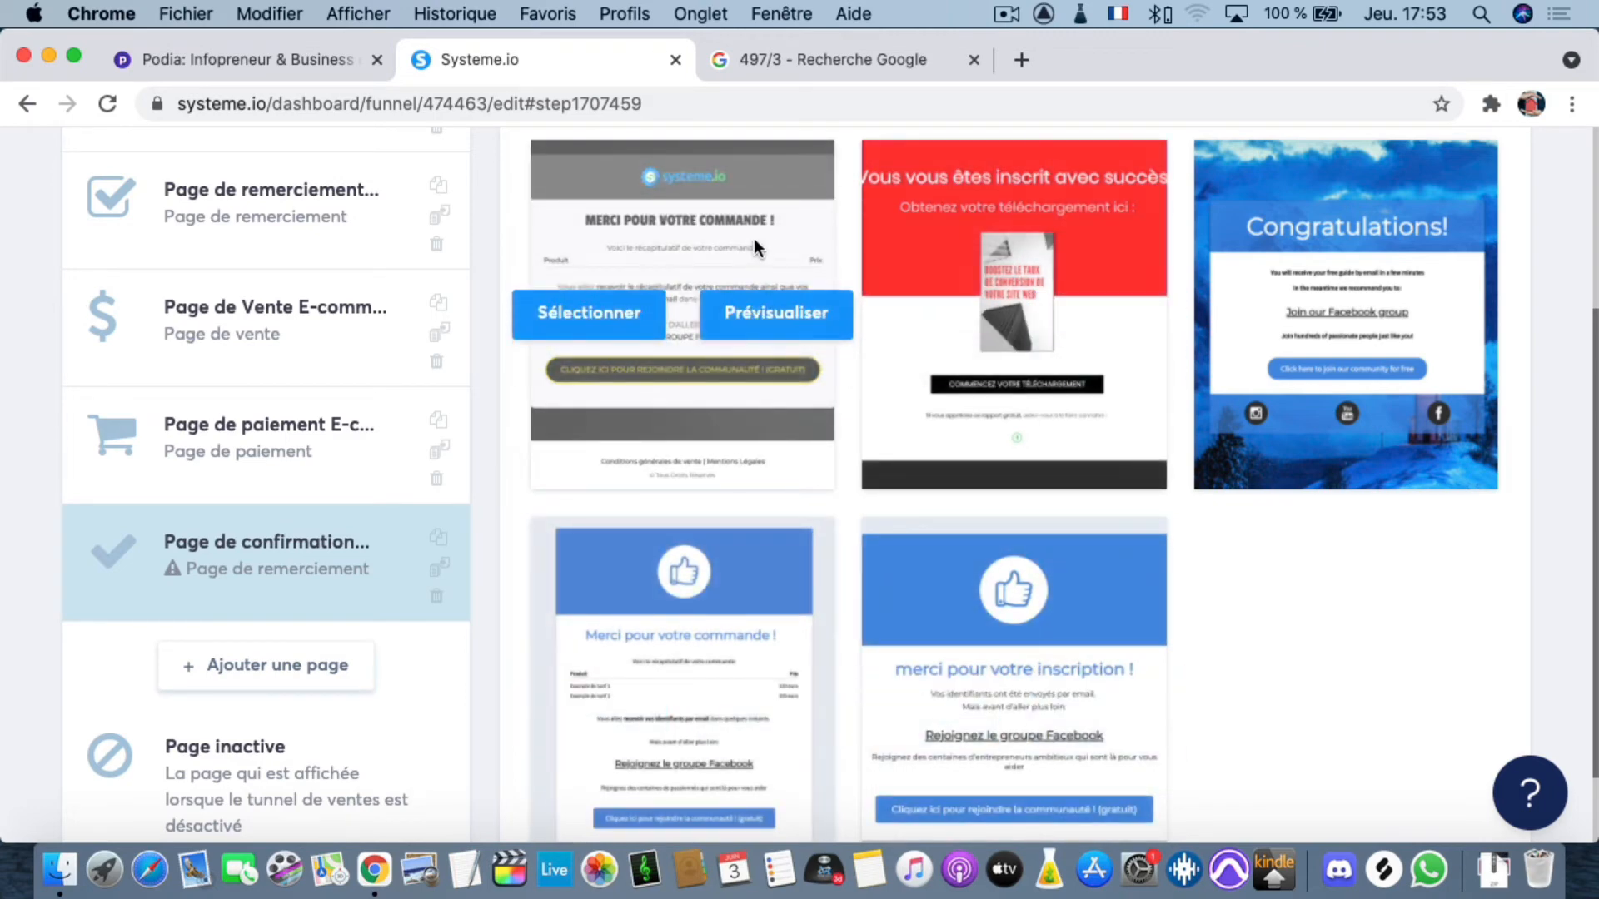
- Preview the dark "Merci pour votre commande !" template and return to the template choices
click(755, 323)
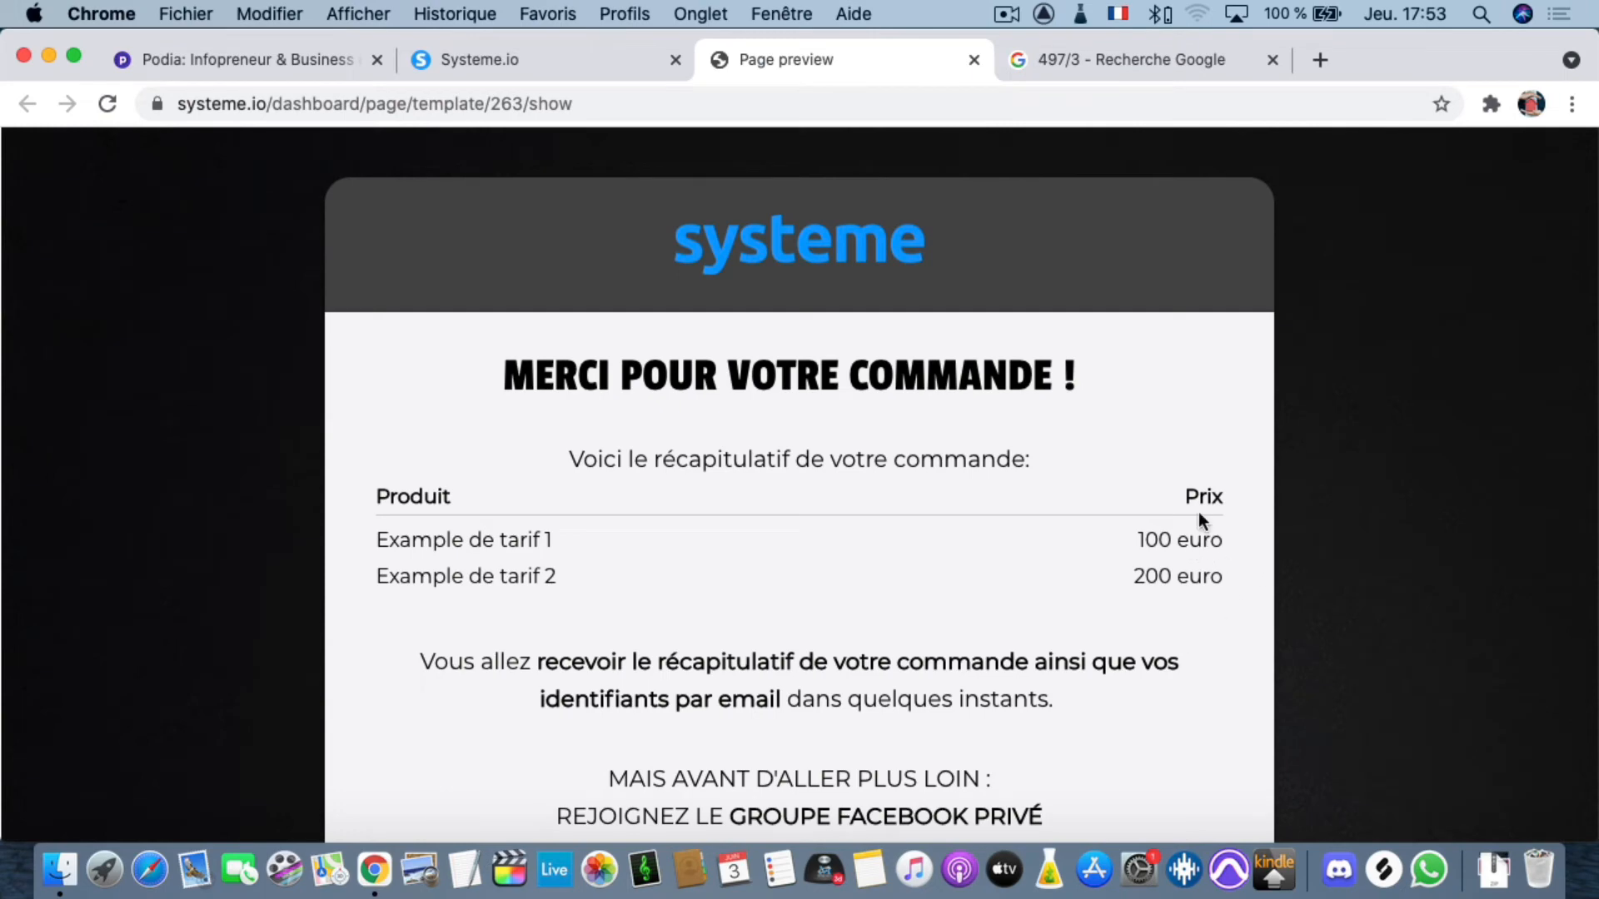
scroll(942, 610, down, 5)
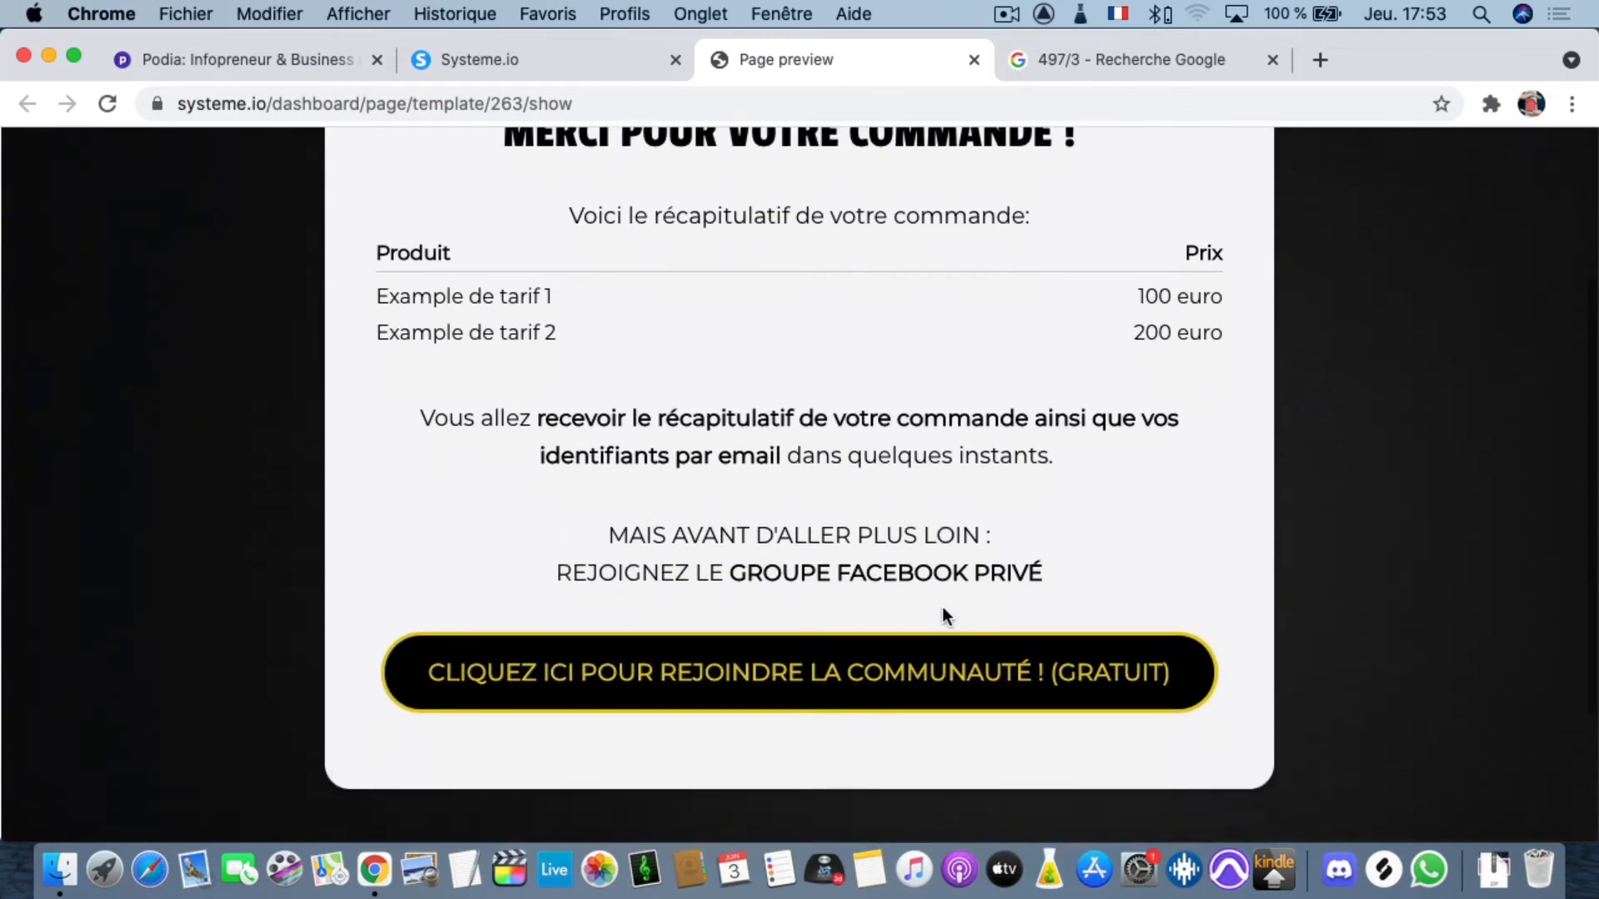
scroll(942, 611, up, 5)
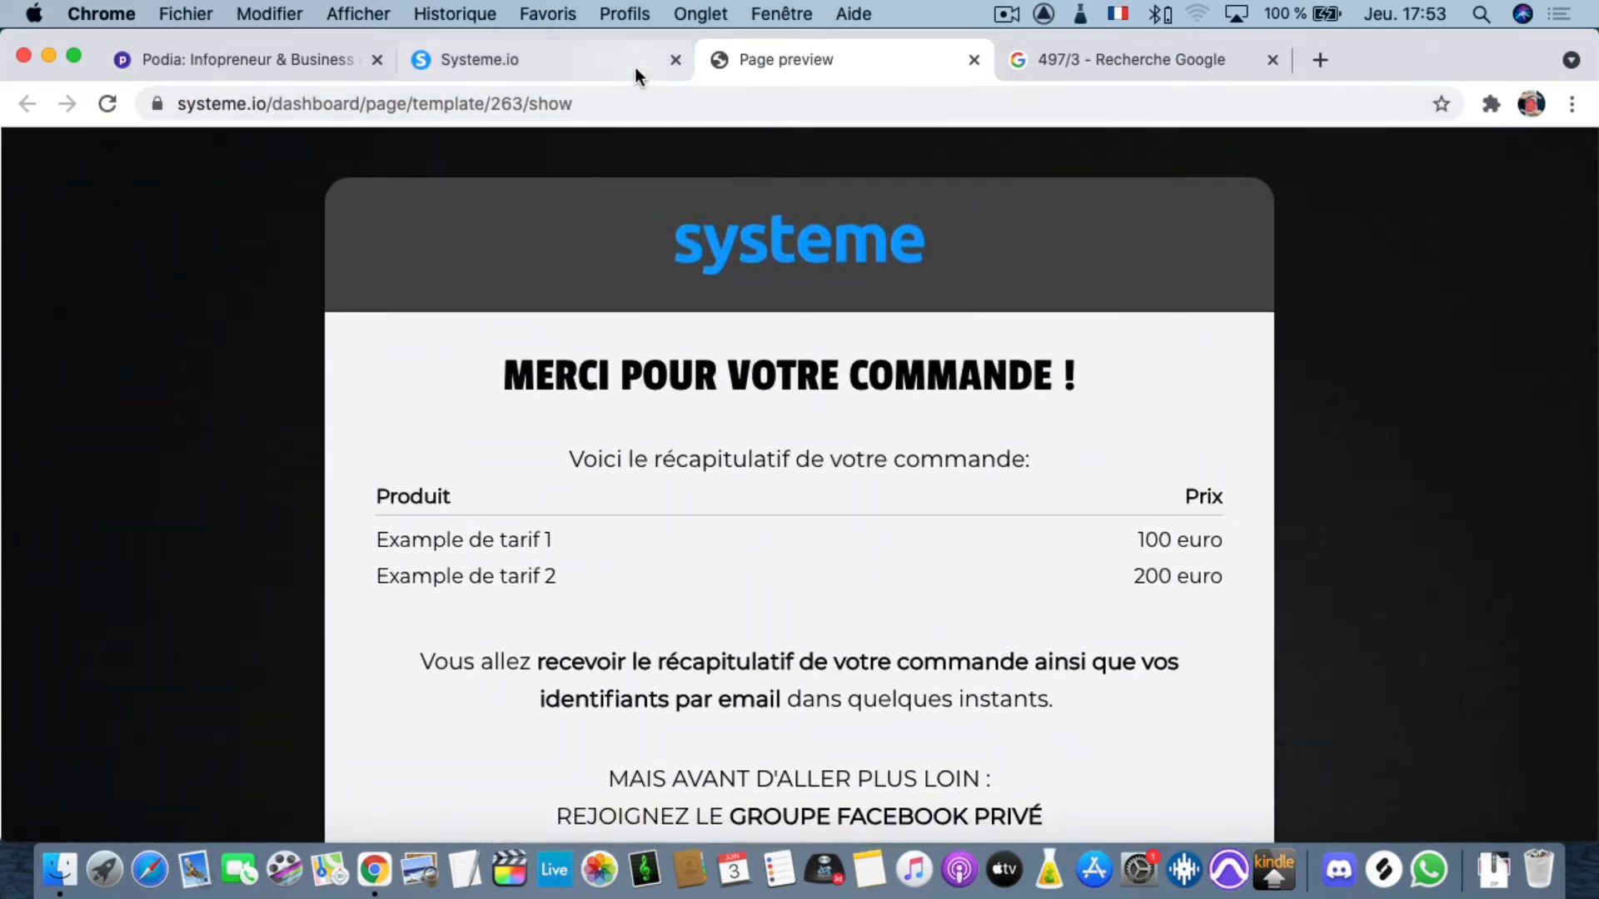
click(596, 58)
- Preview the blue "Merci pour votre commande !" template with the thumbs-up and select it for the confirmation page
mouse_move(681, 537)
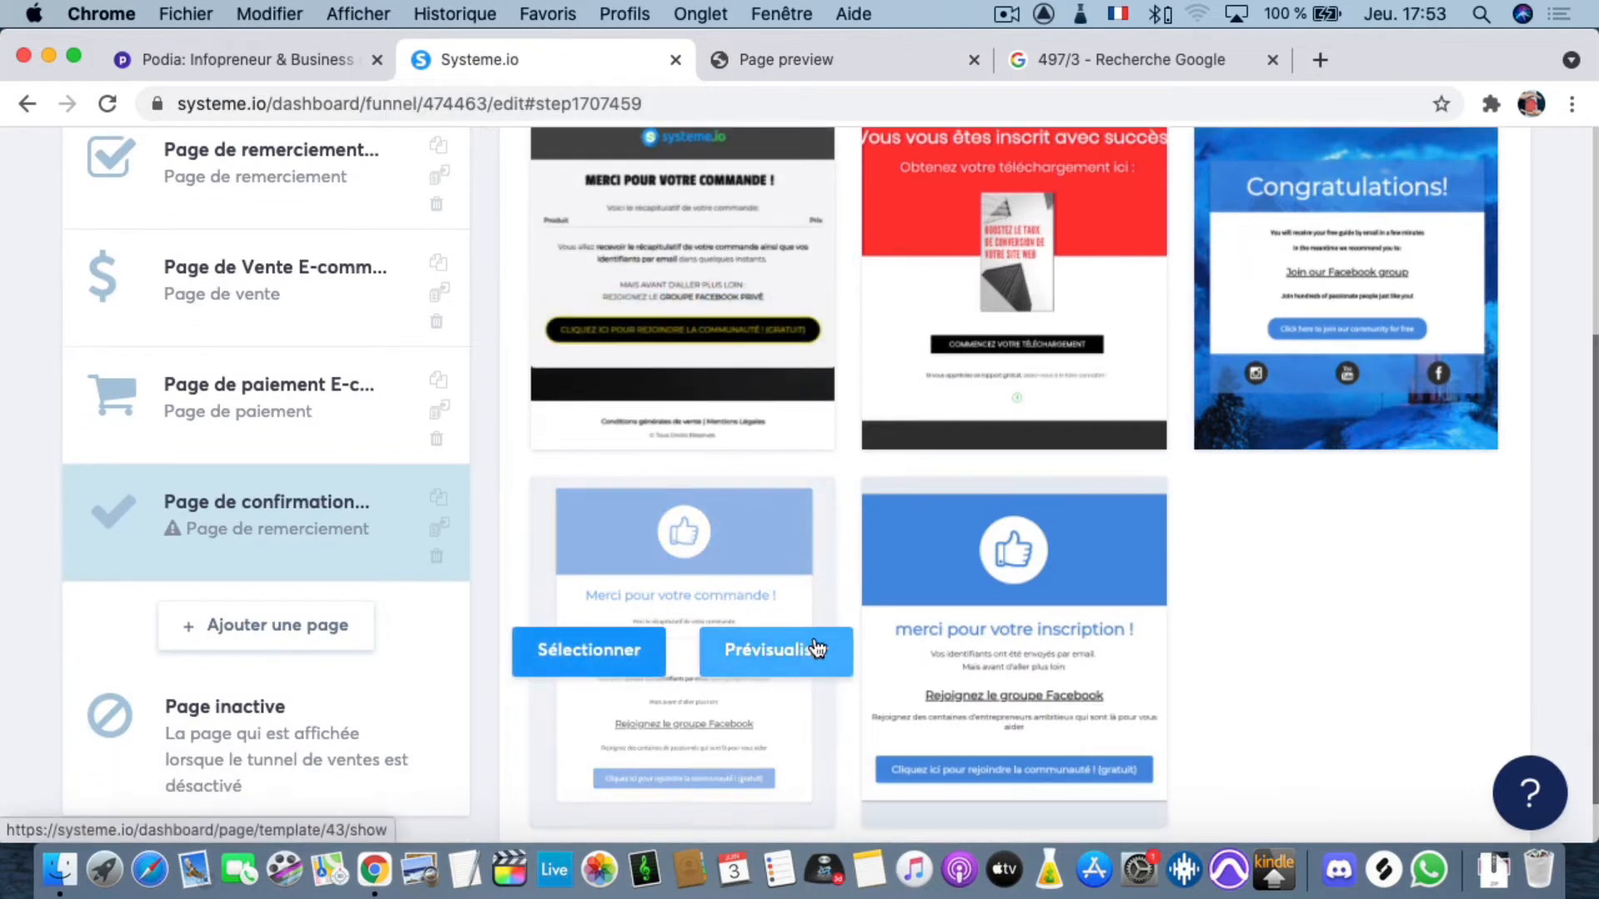
click(752, 663)
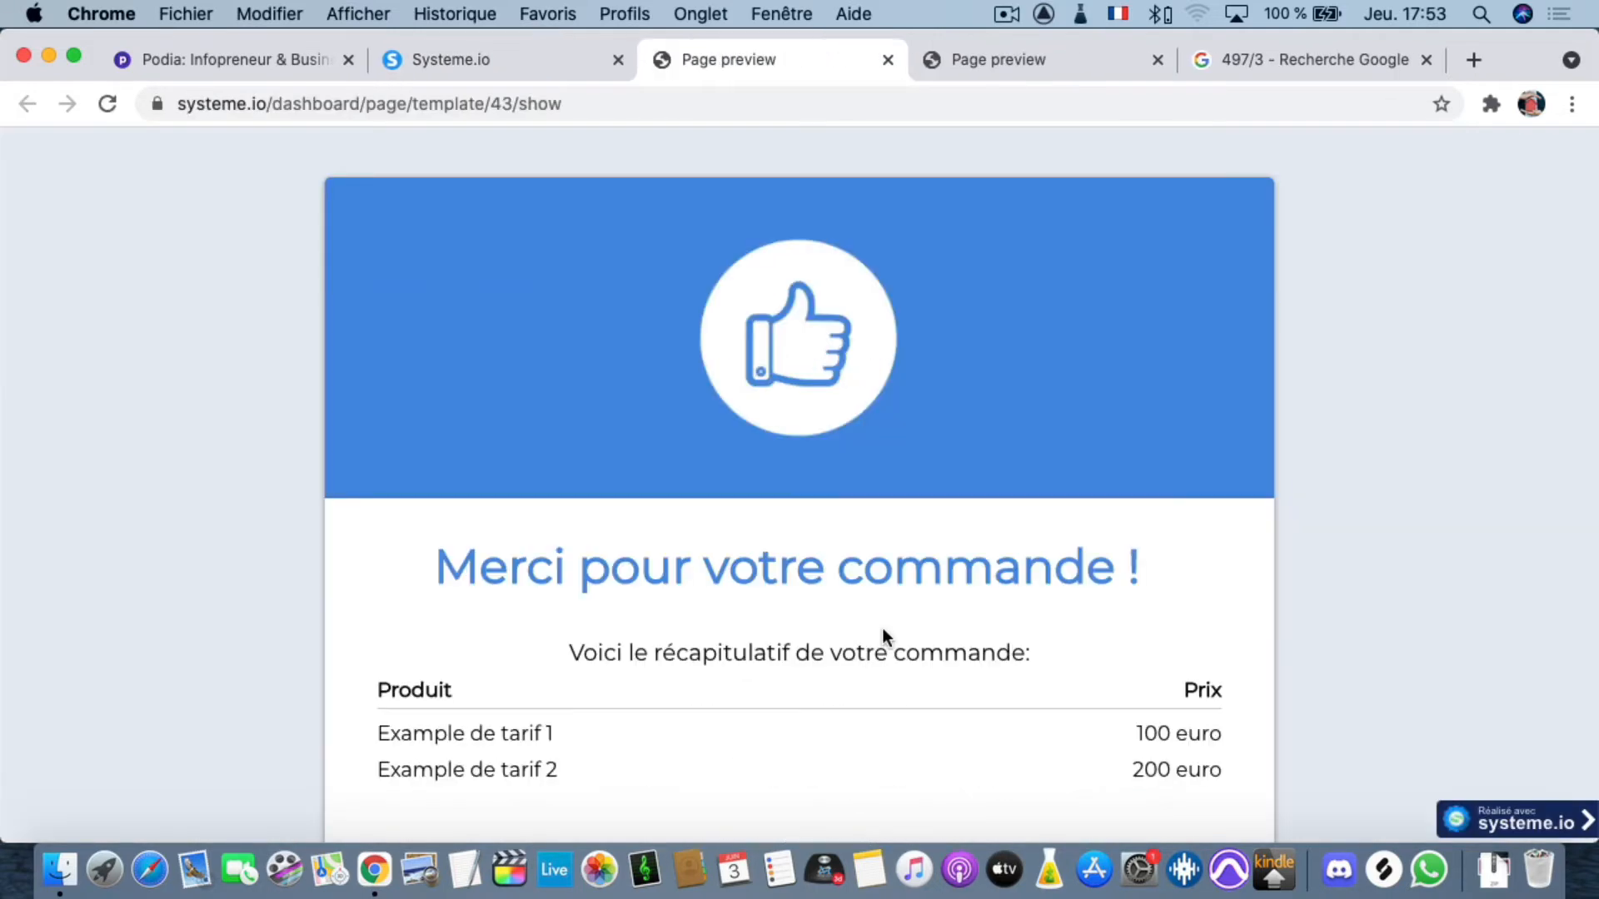
scroll(882, 626, down, 4)
scroll(883, 622, down, 3)
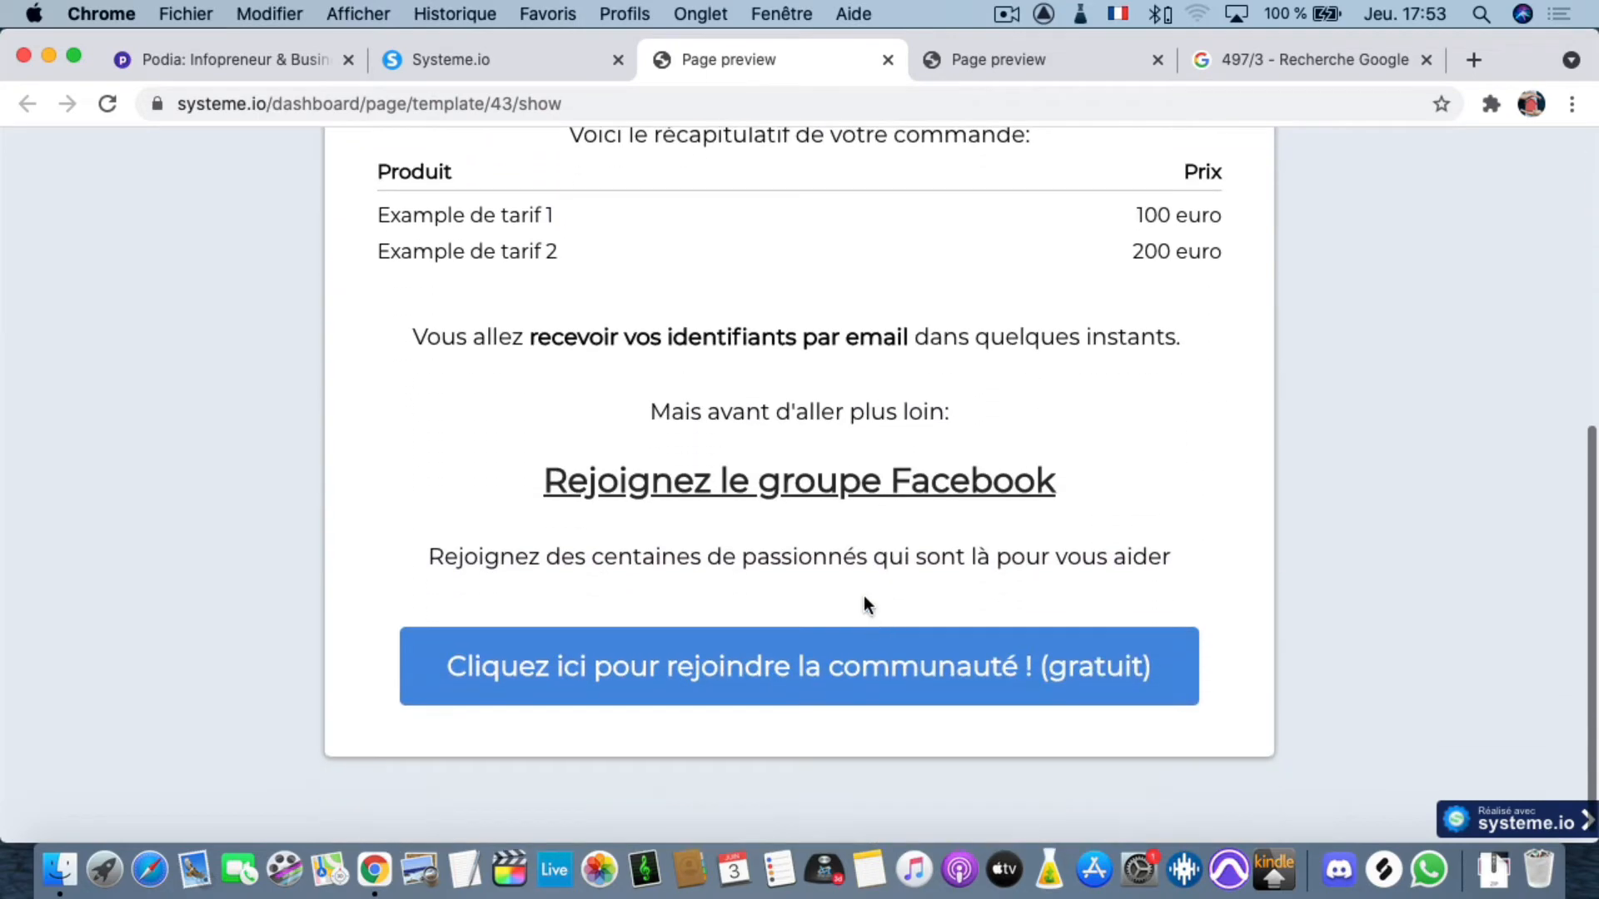
click(477, 55)
click(589, 665)
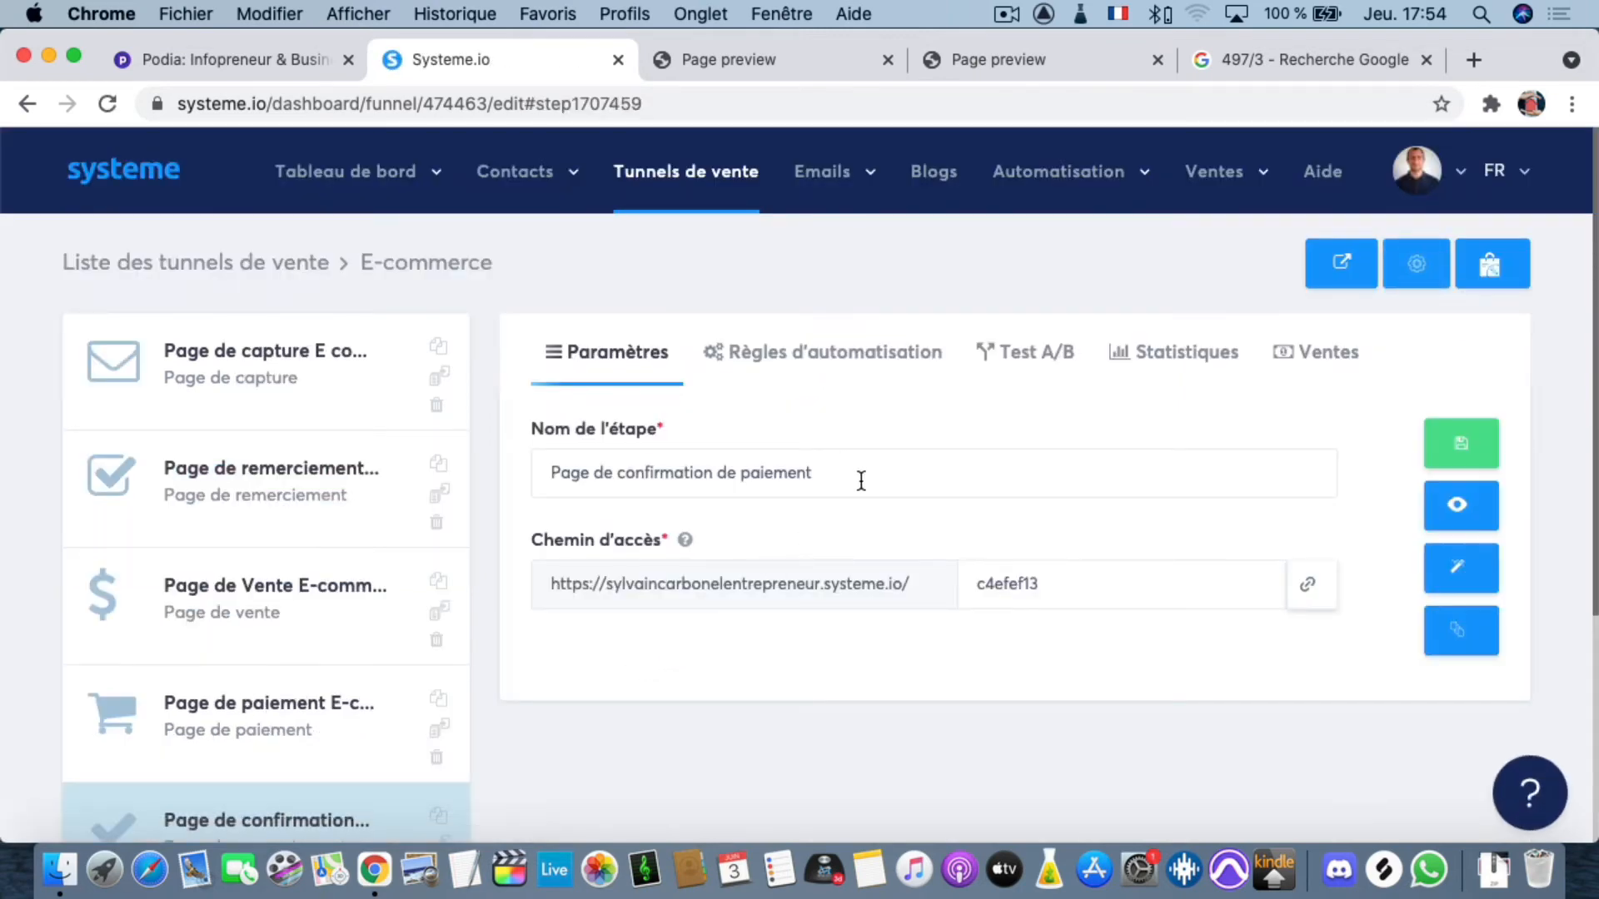
- Set the confirmation page's access path to page-de-confirmation-de-paiement-ecommerce and save the step
double_click(978, 588)
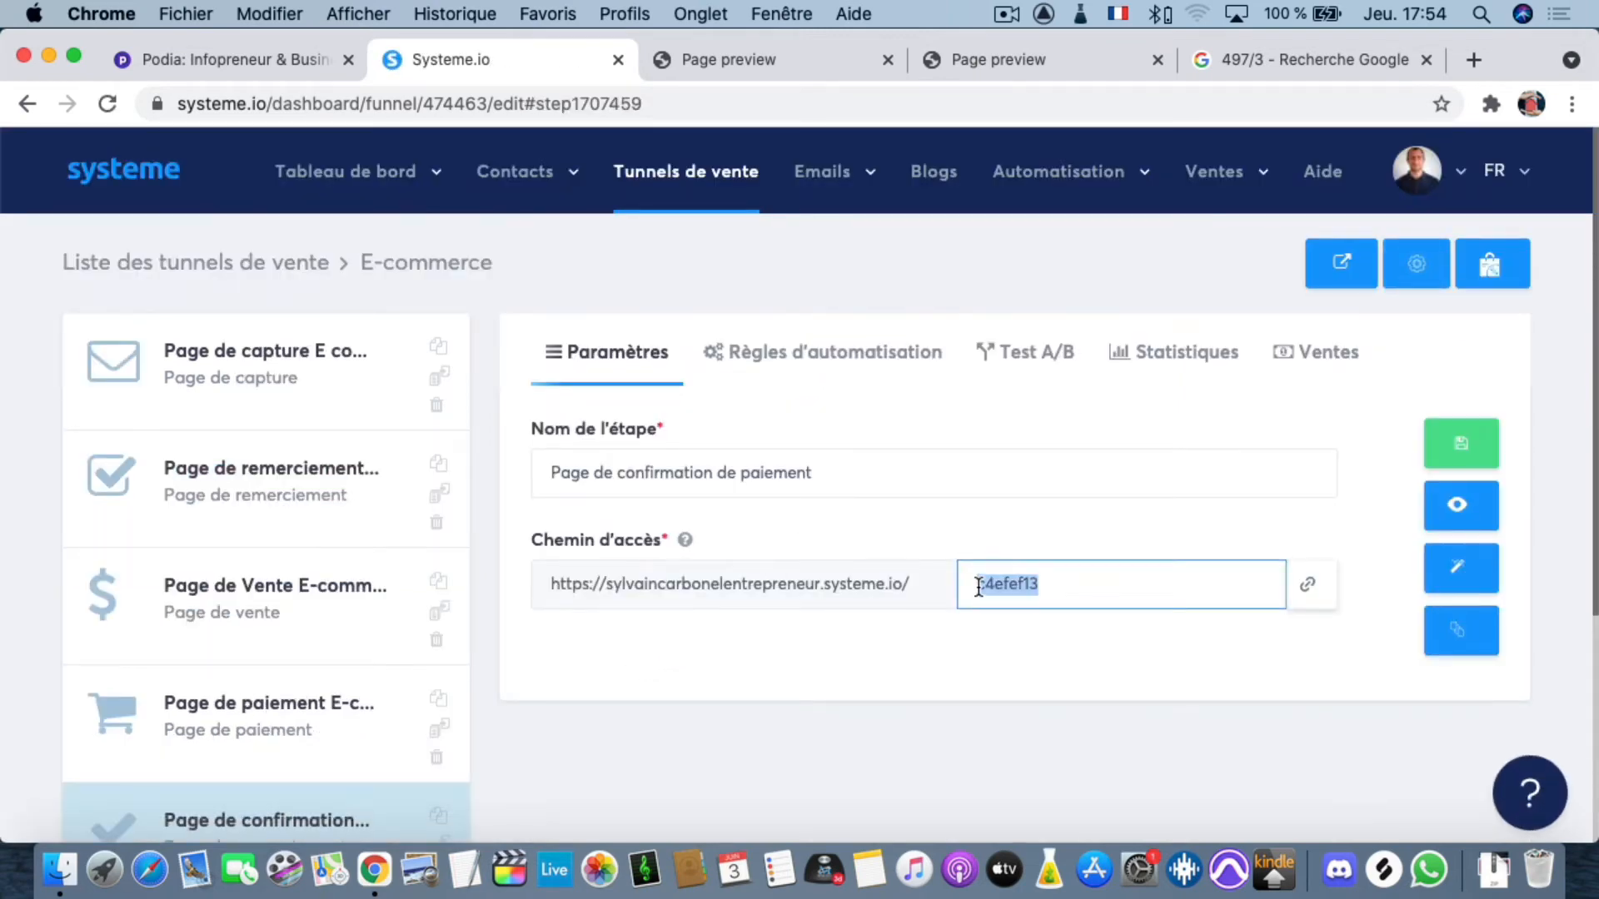
text(page-de)
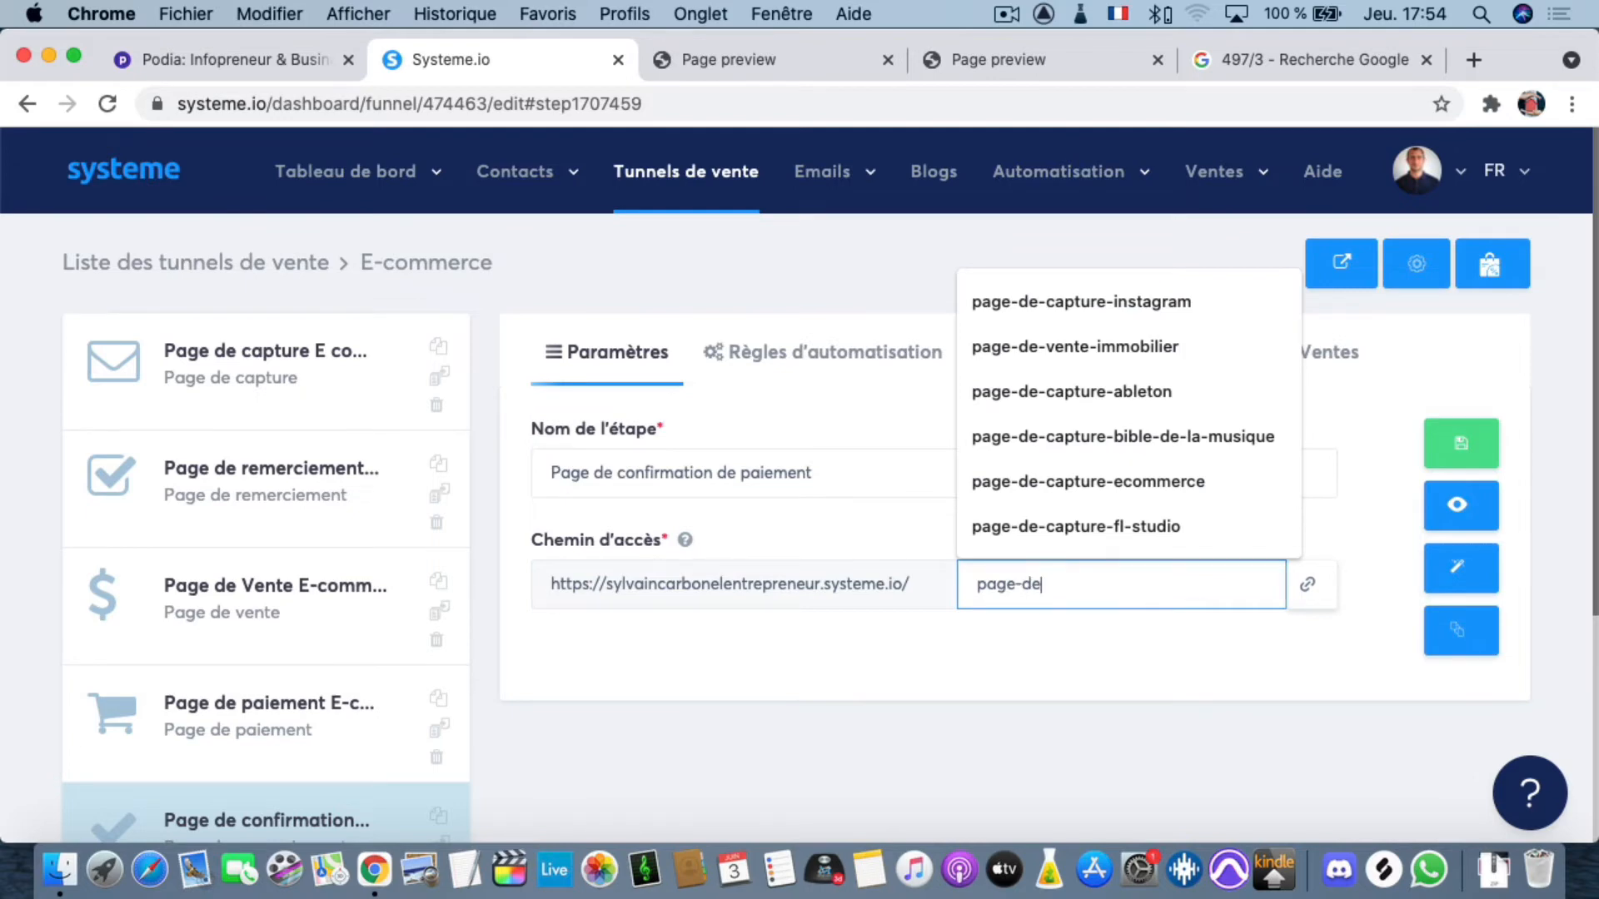
text(-confirma)
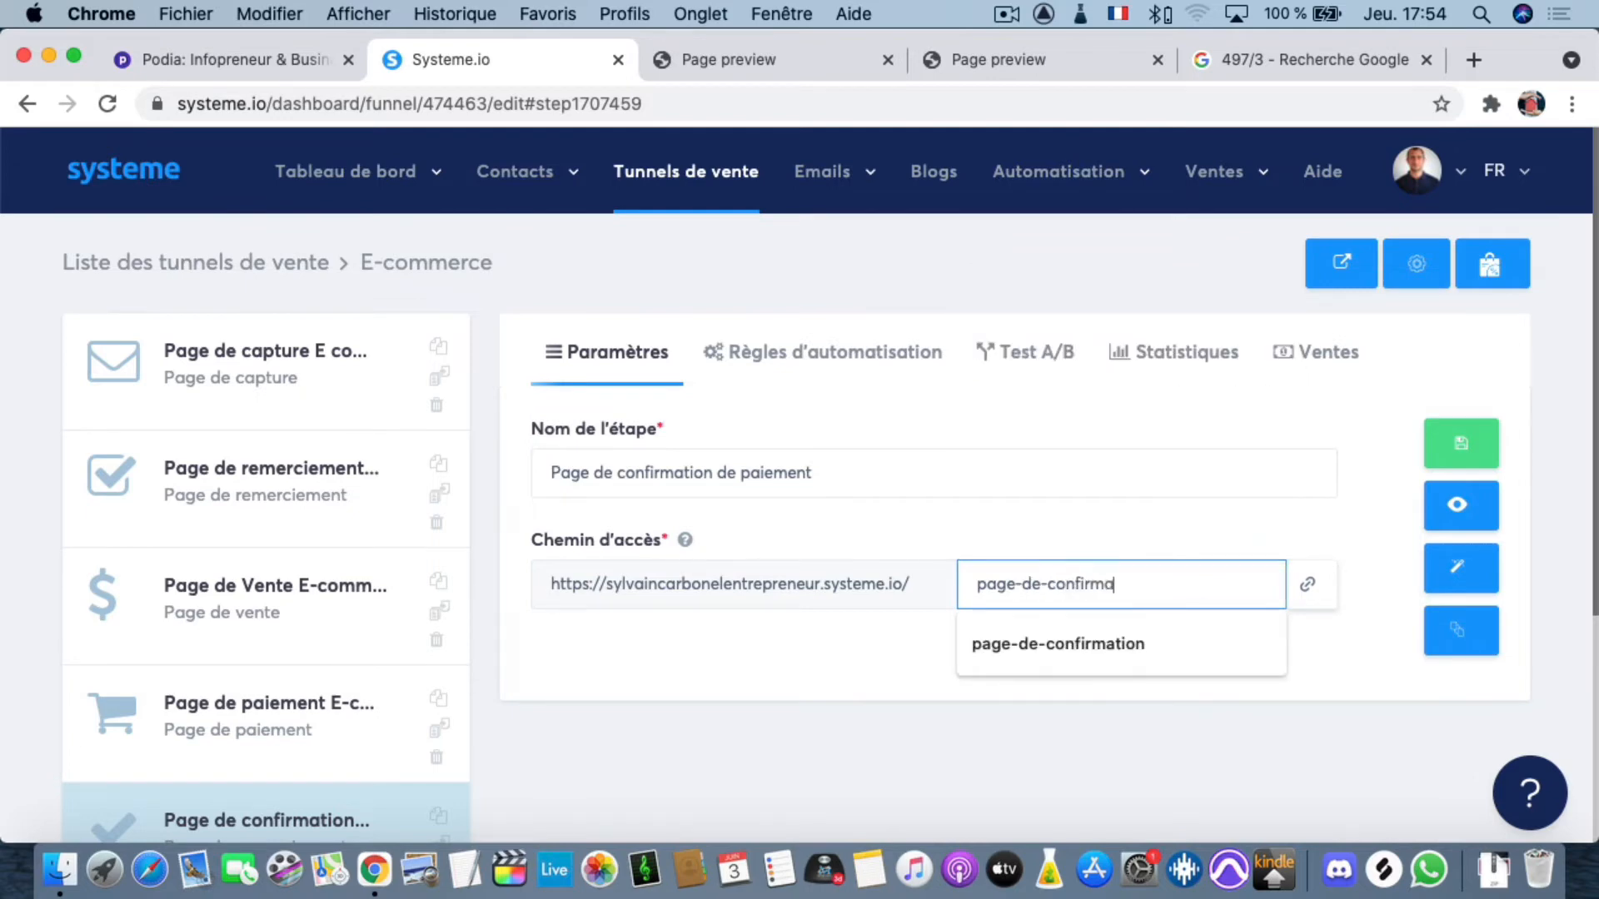
text(tion-de-paiement)
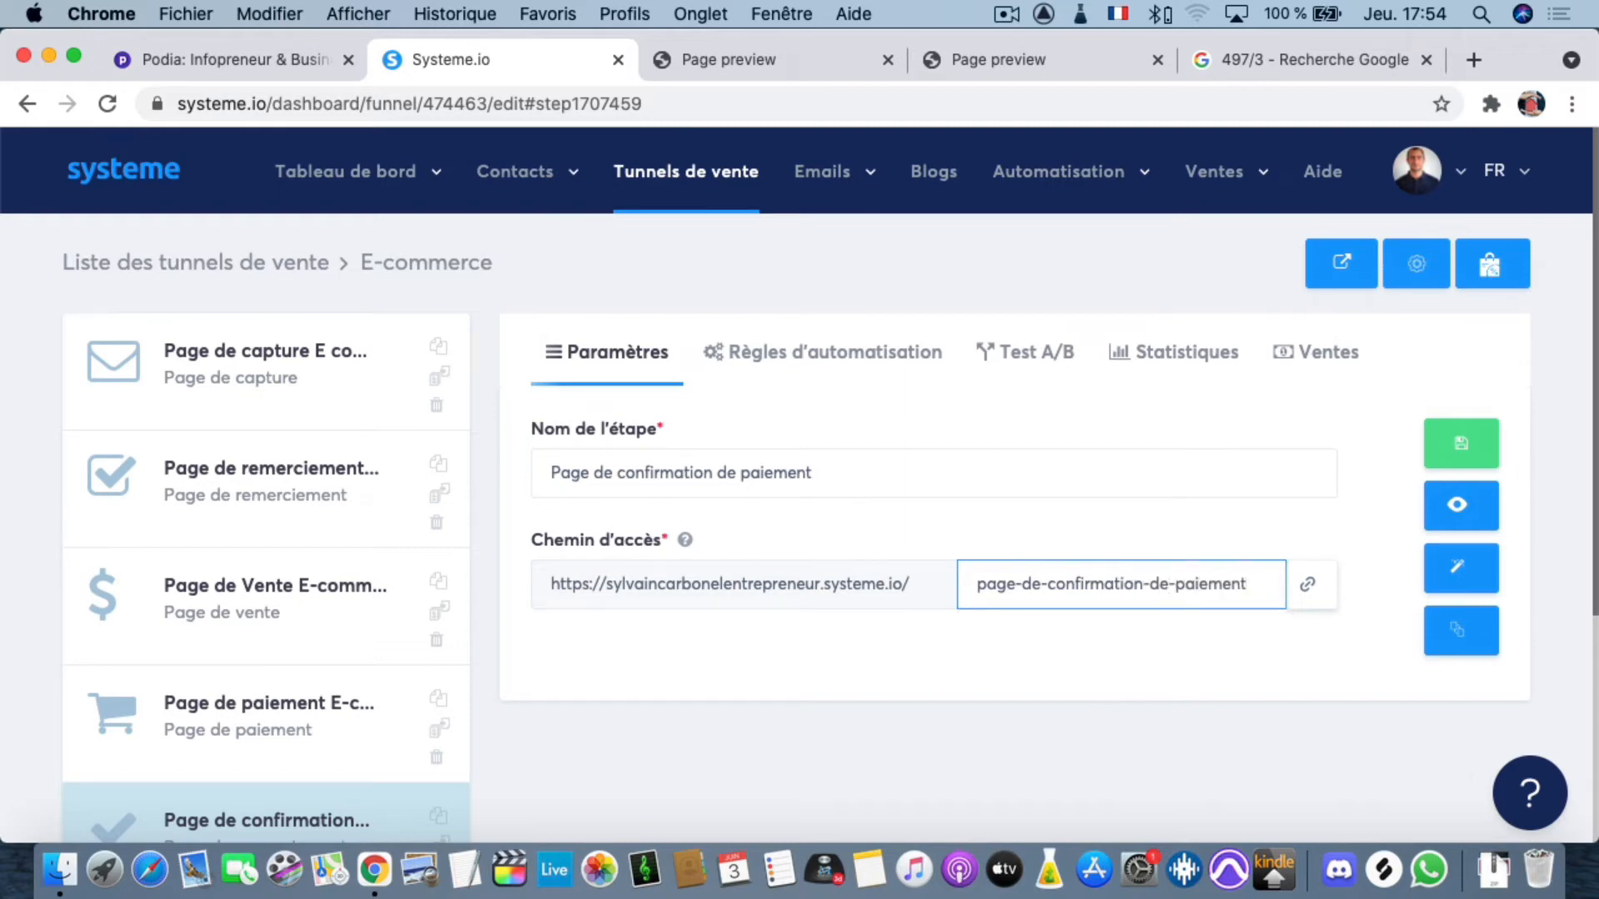
text(-ecommerce)
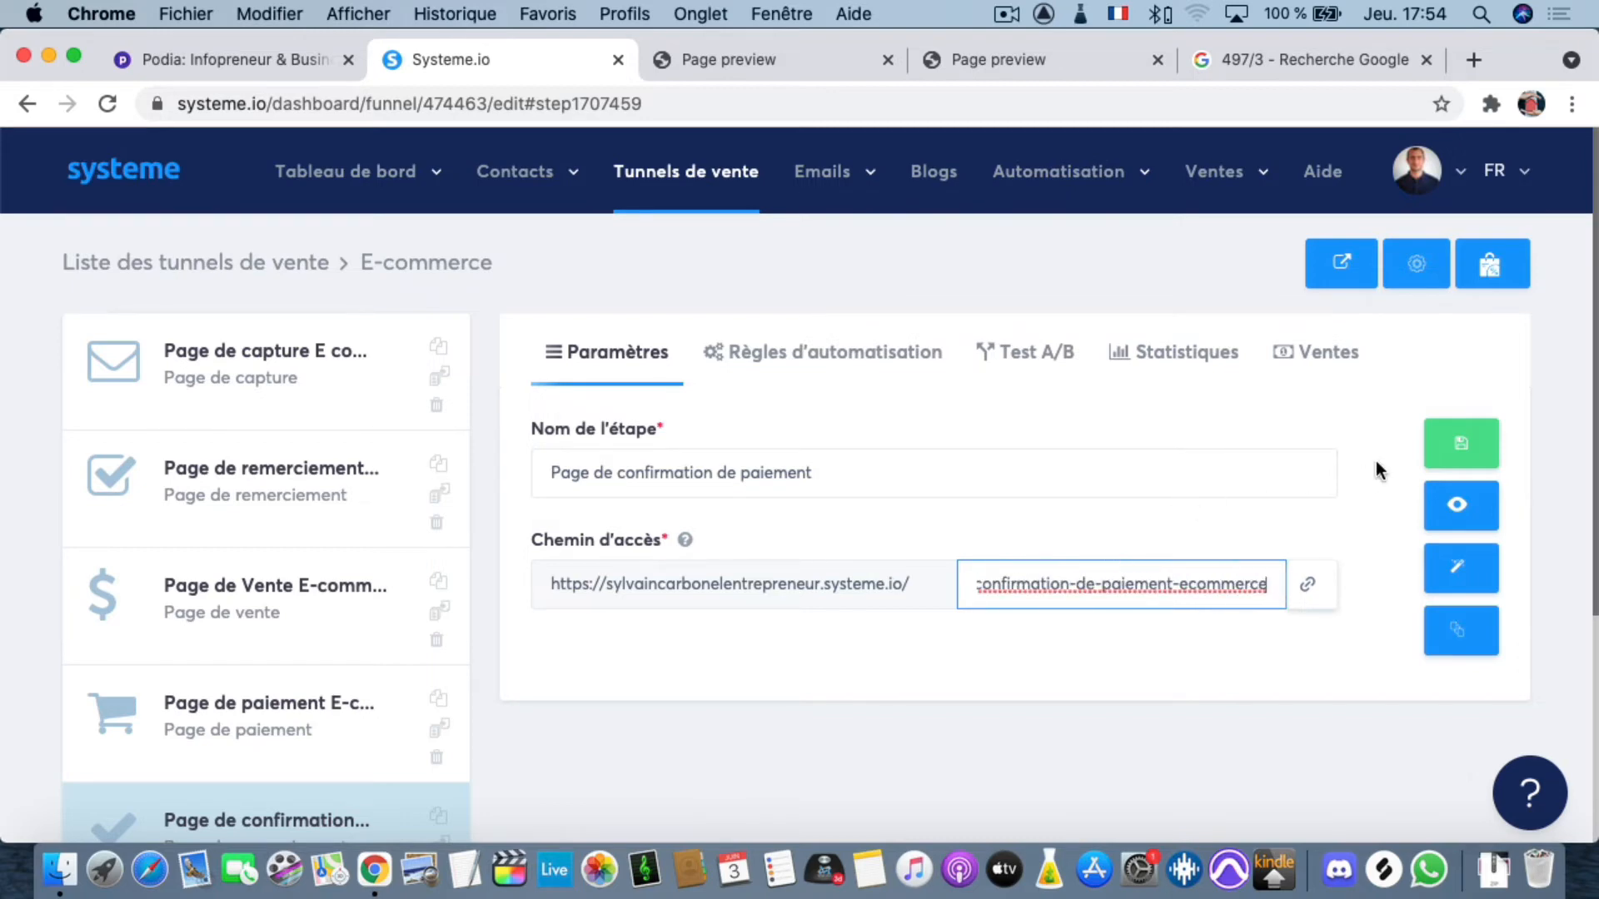
click(1461, 443)
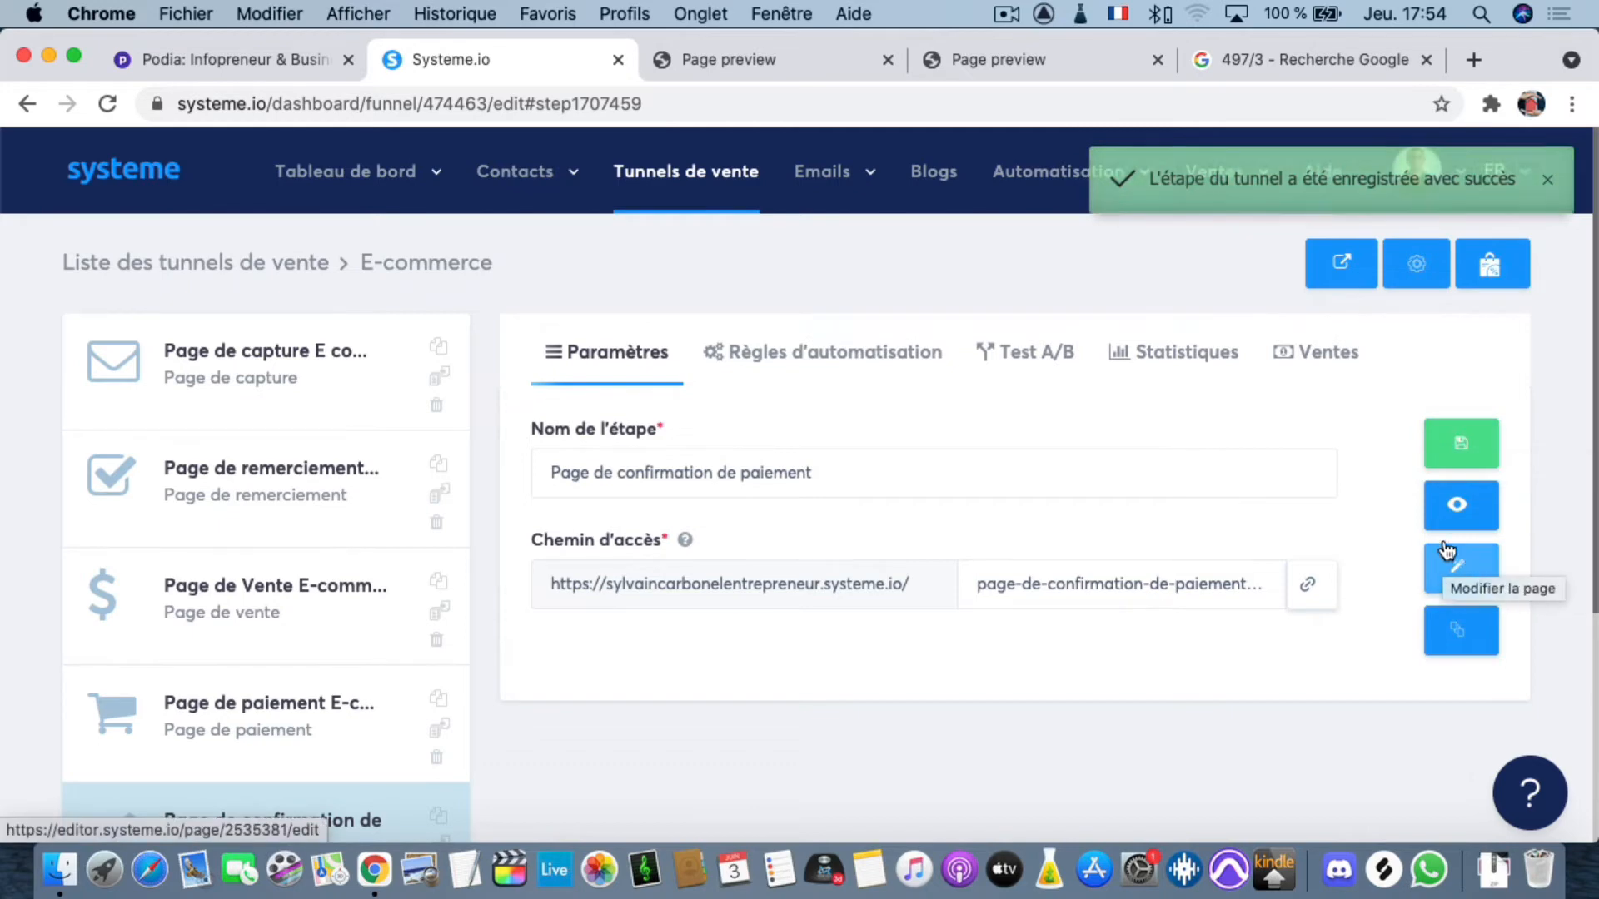
- Open the confirmation page in the editor and review its order summary, Facebook group heading and community button
click(1459, 575)
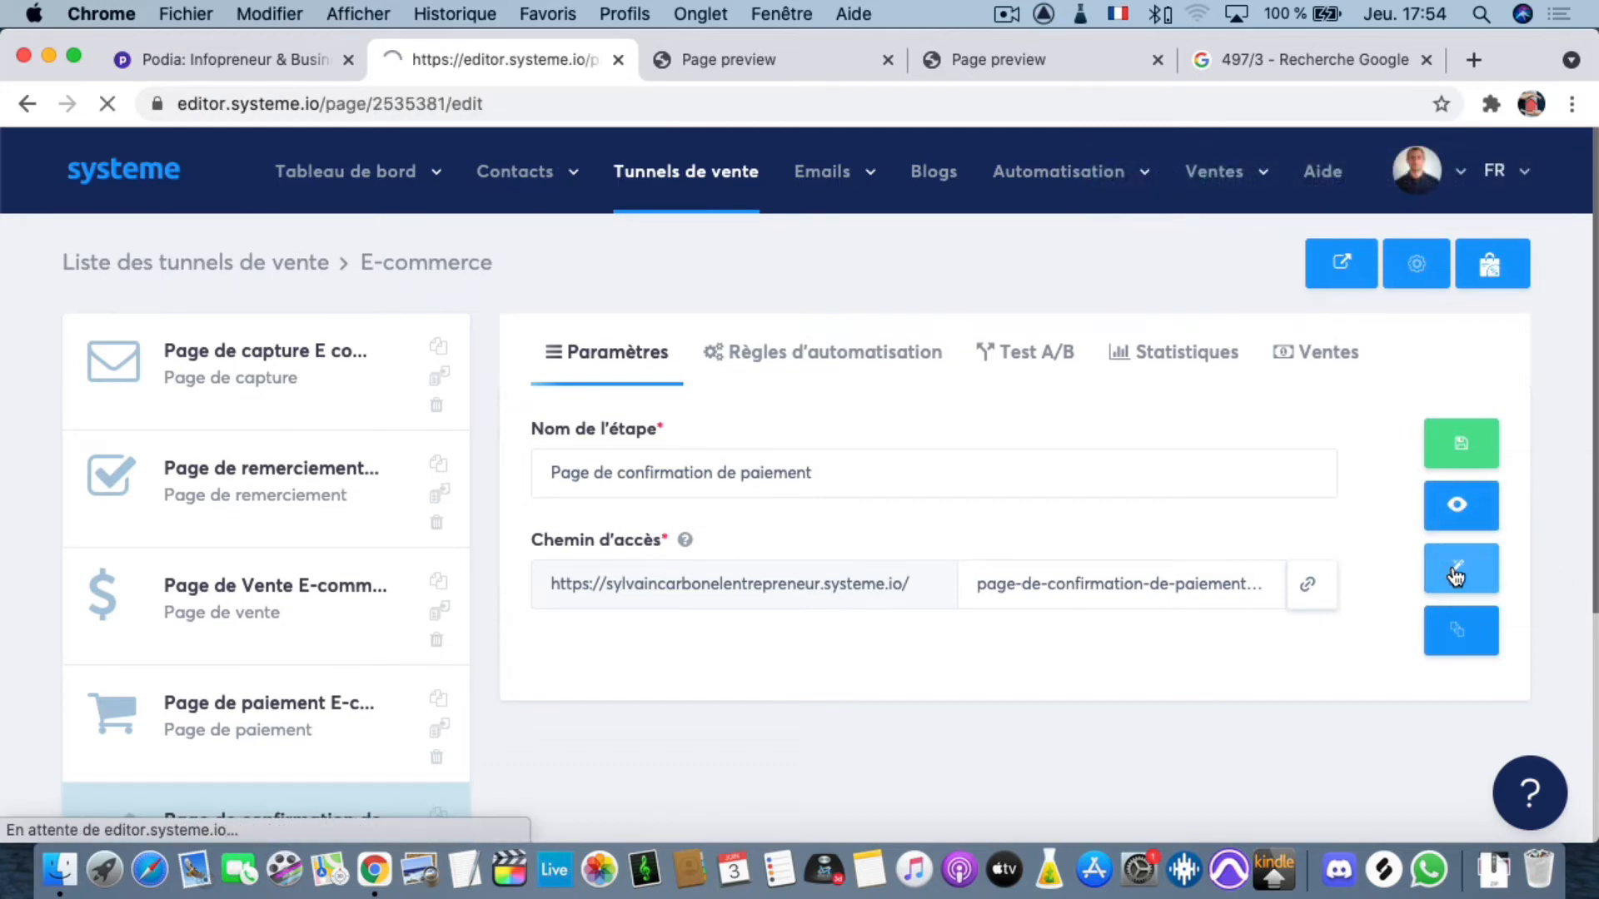
scroll(888, 497, down, 5)
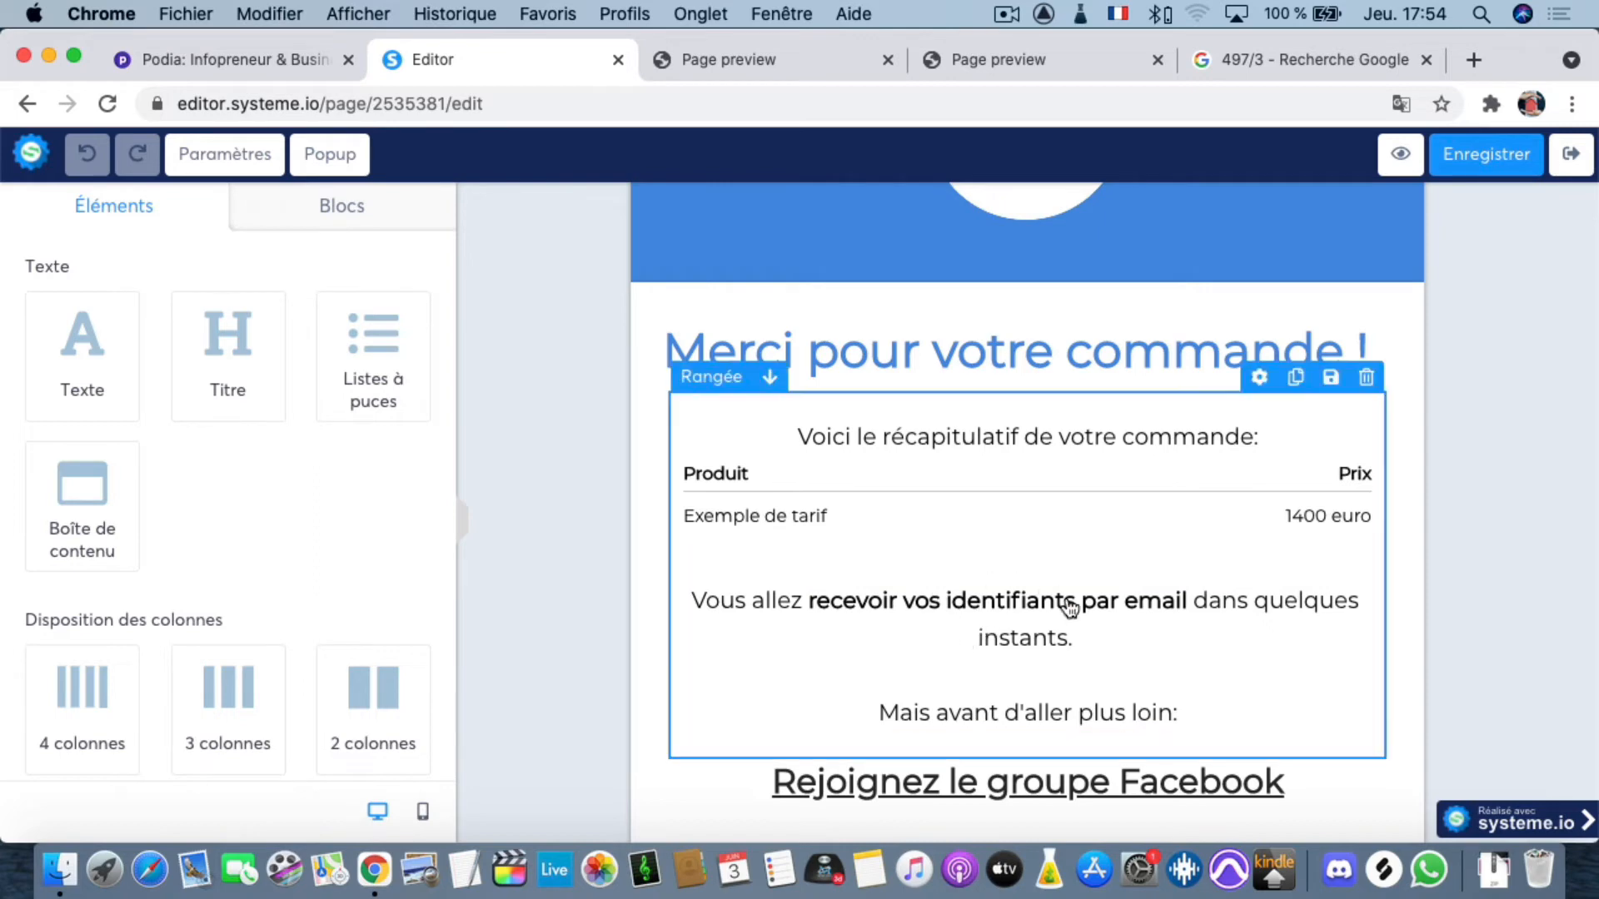
scroll(1069, 630, down, 4)
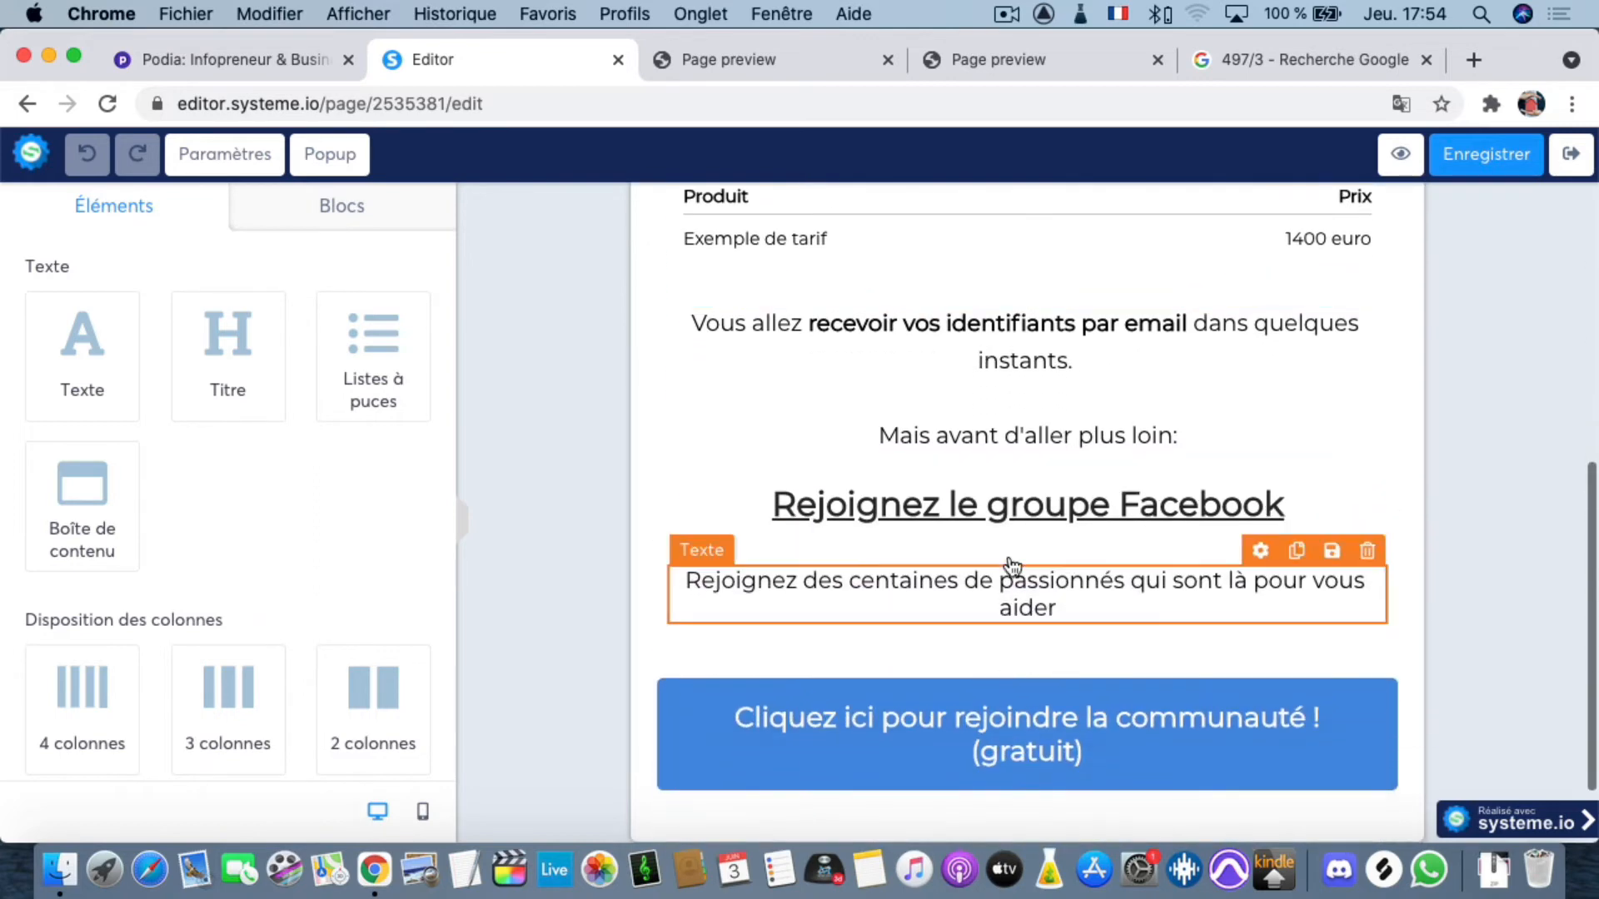
scroll(1045, 612, up, 7)
scroll(1044, 614, down, 8)
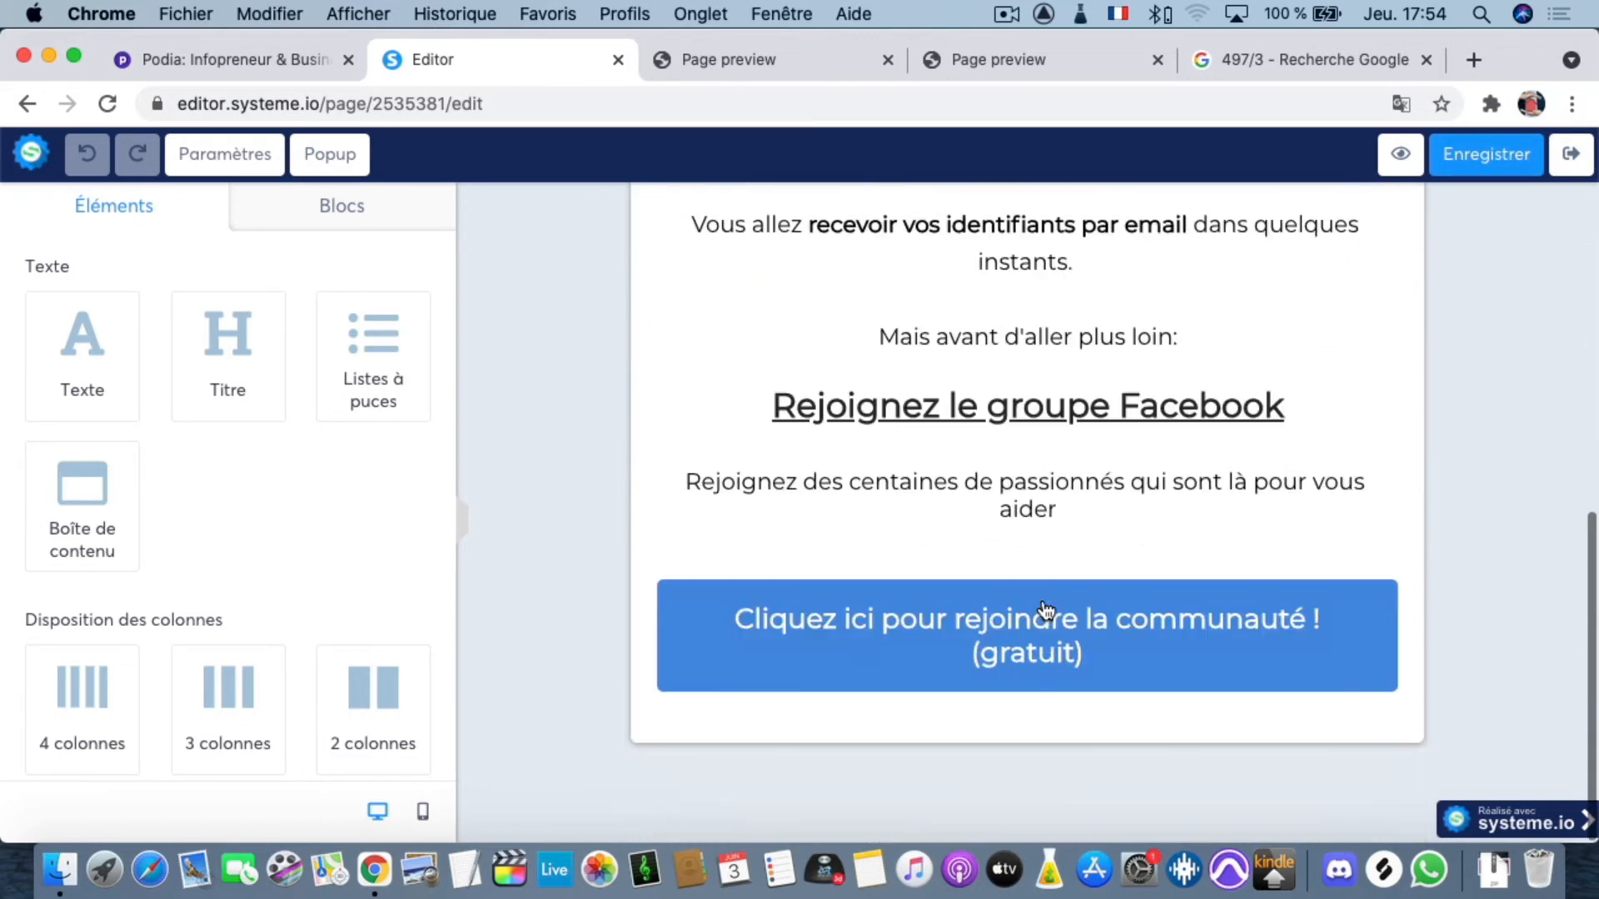
- Open the link of the "Rejoignez le groupe Facebook" title, select its URL and save the link
click(1067, 422)
click(1067, 422)
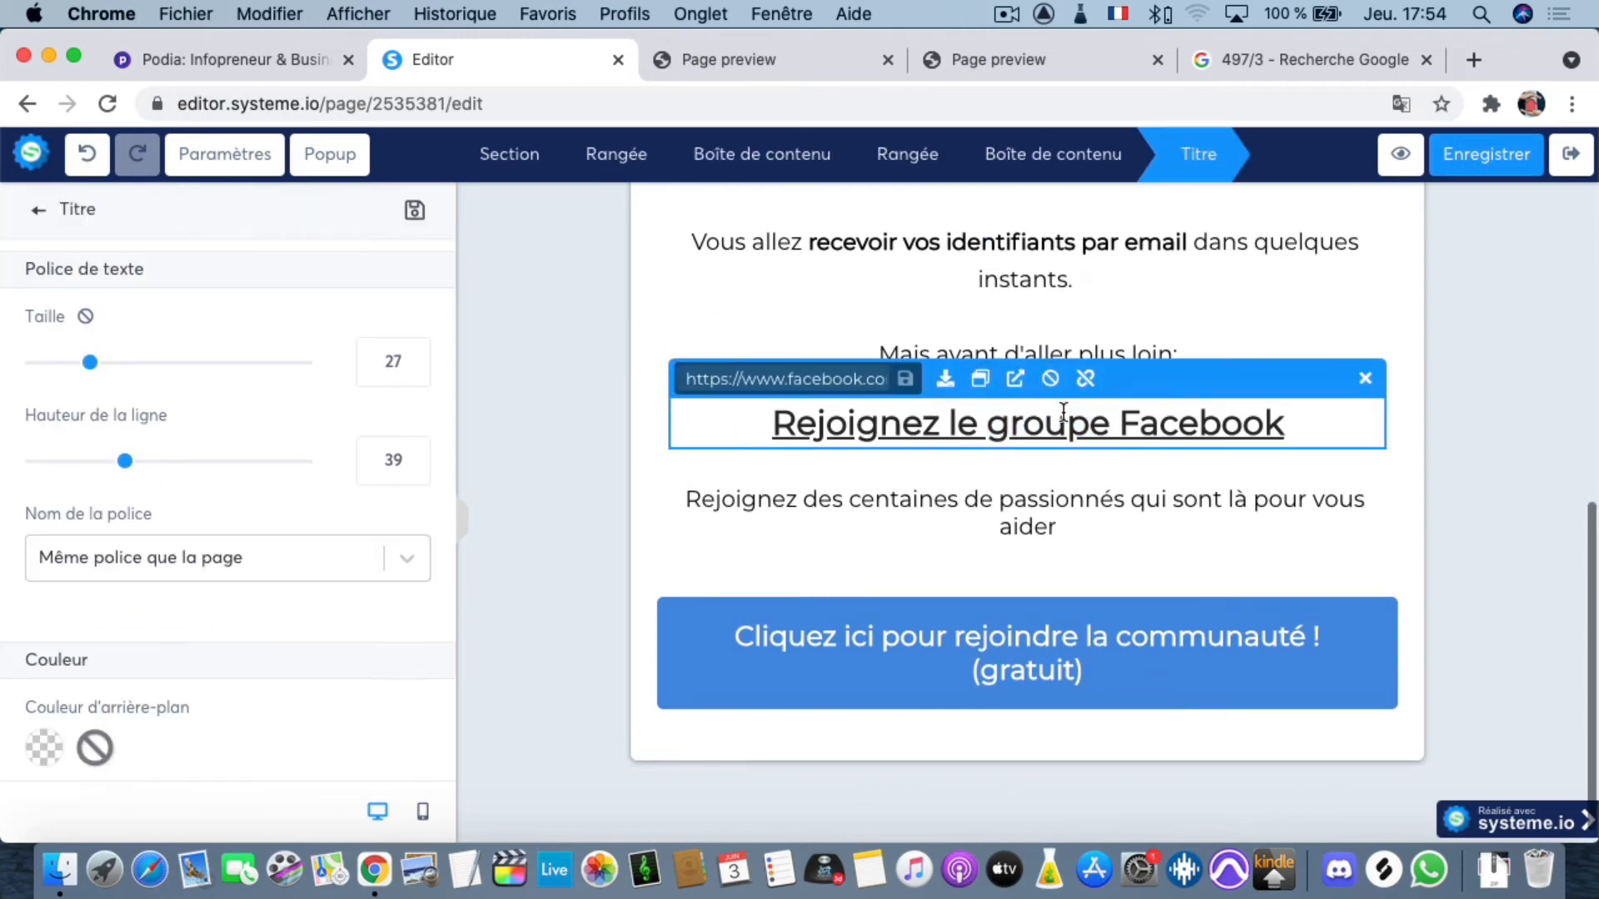
triple_click(800, 376)
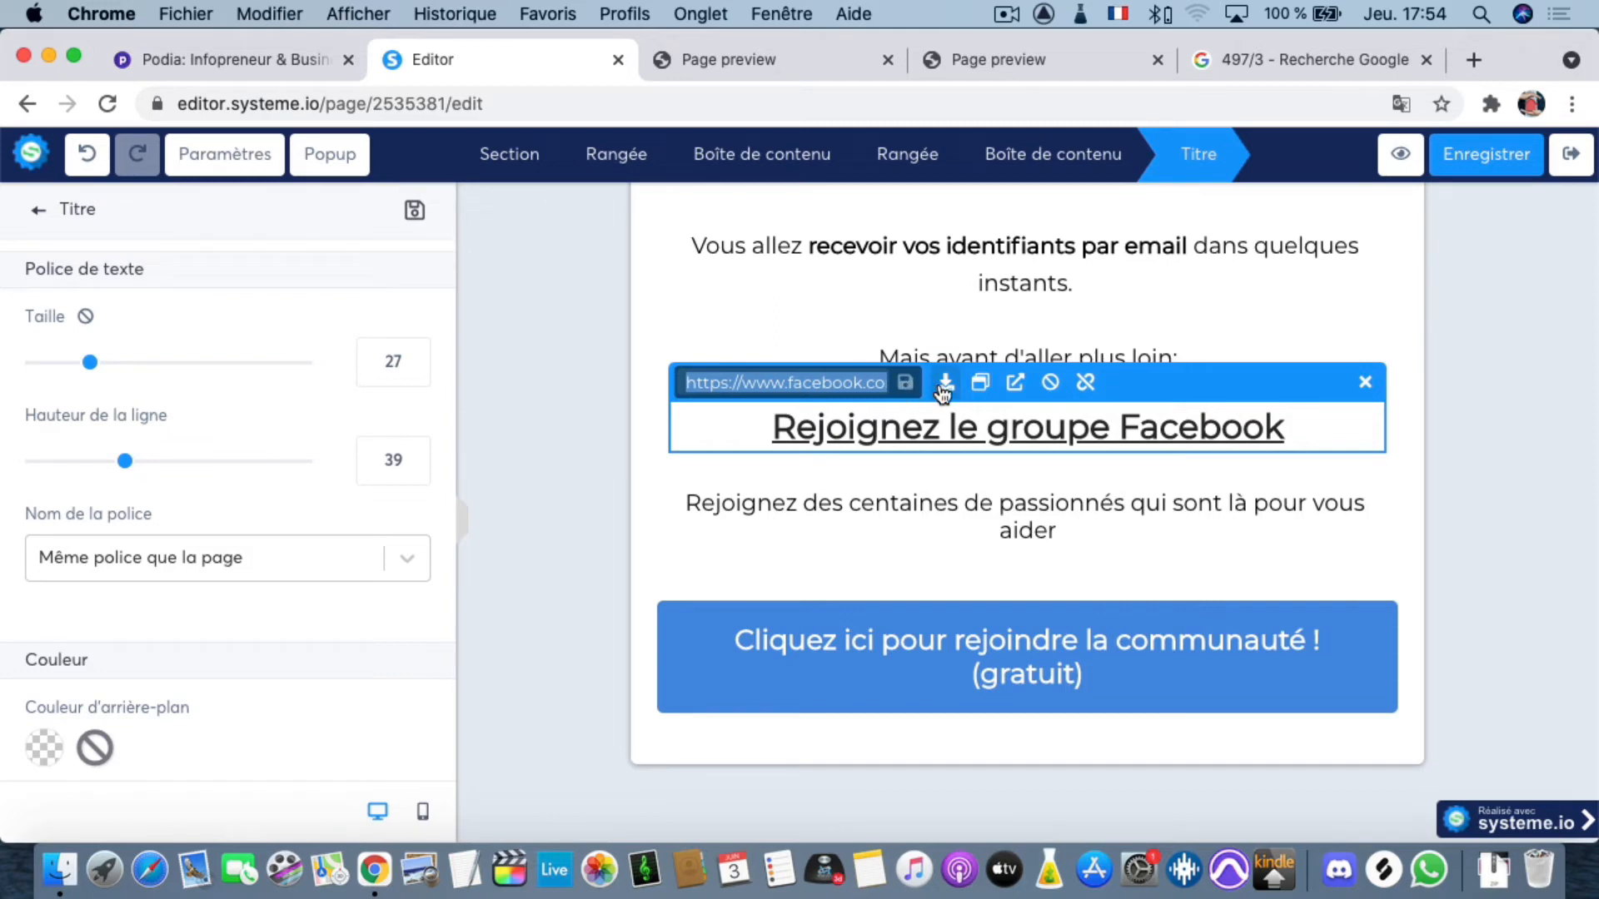
click(905, 381)
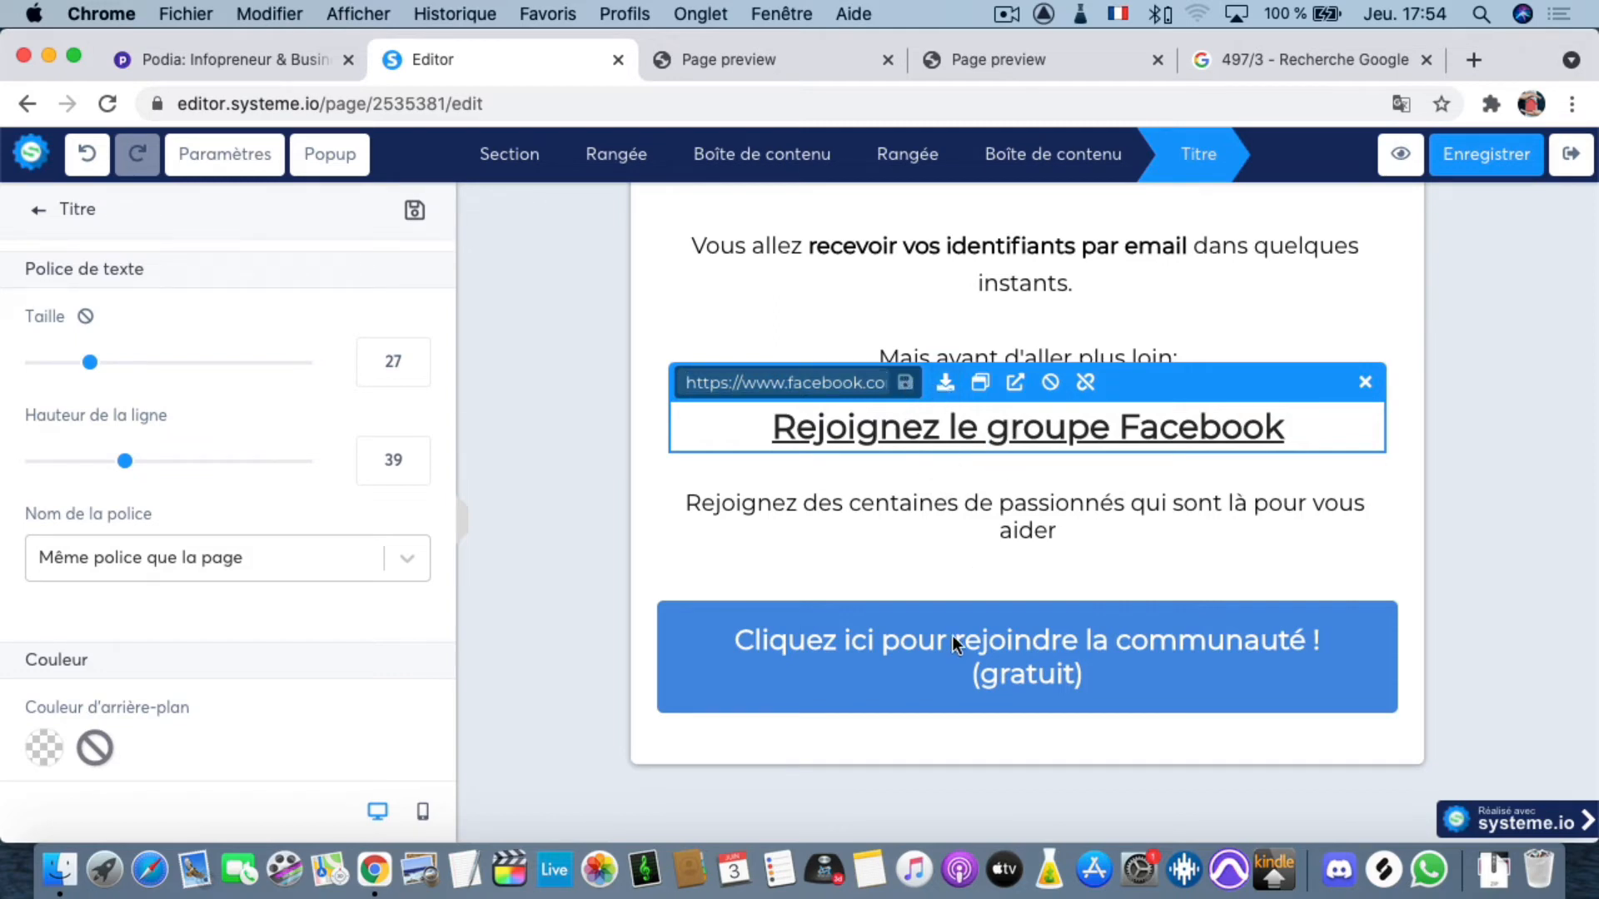
- Keep the community button's action on "Rediriger vers une page", save the confirmation page and leave the editor
click(947, 667)
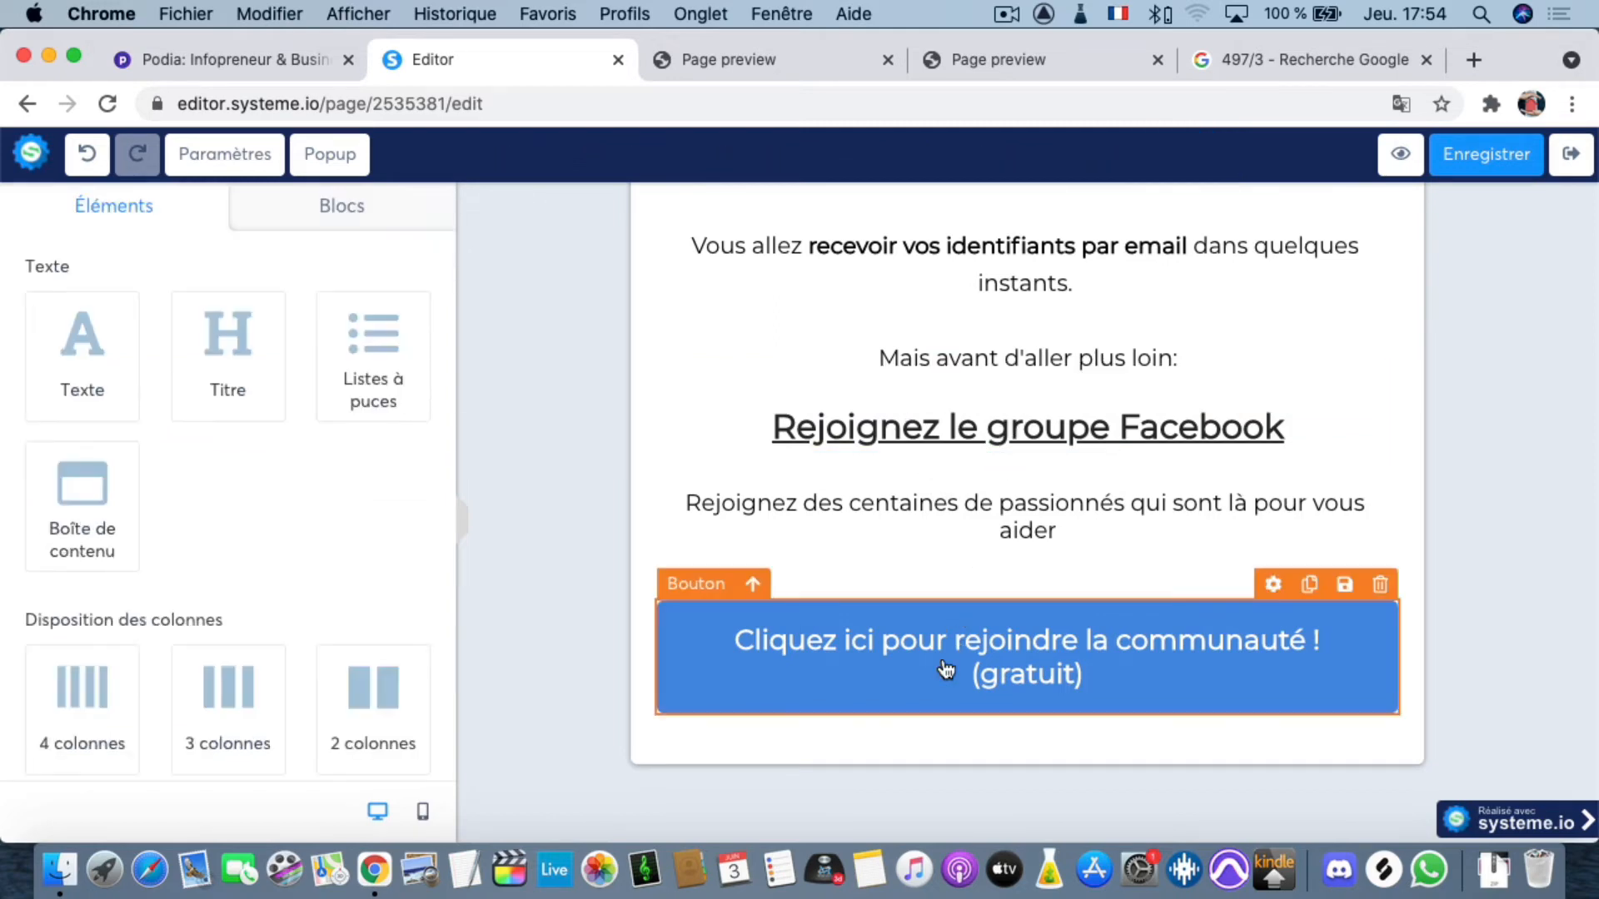
click(819, 645)
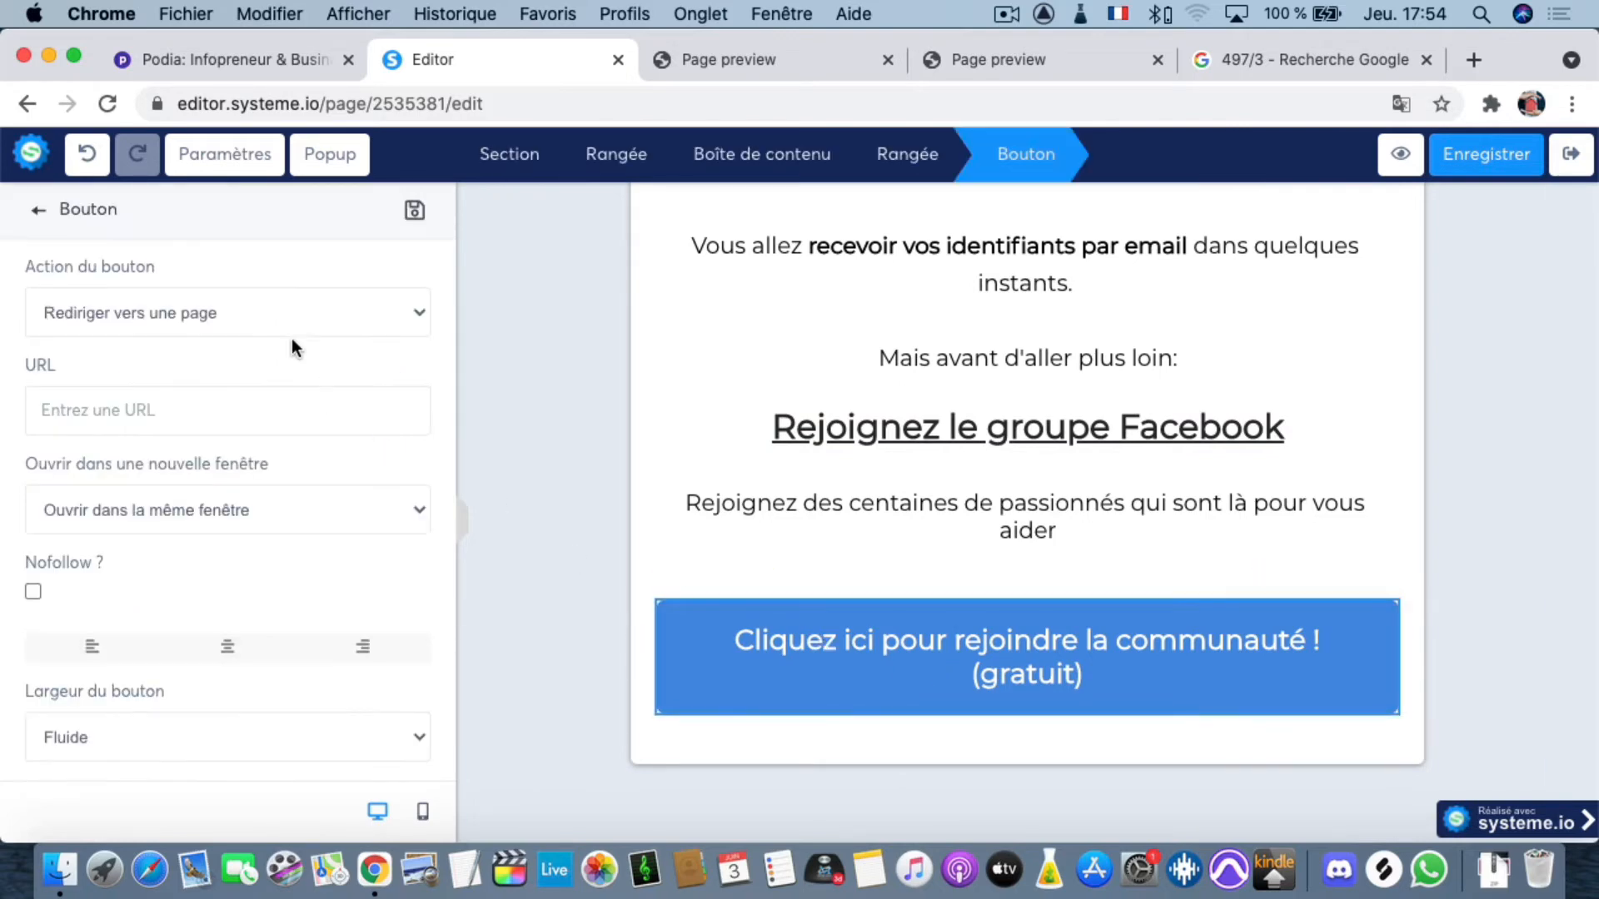
click(163, 313)
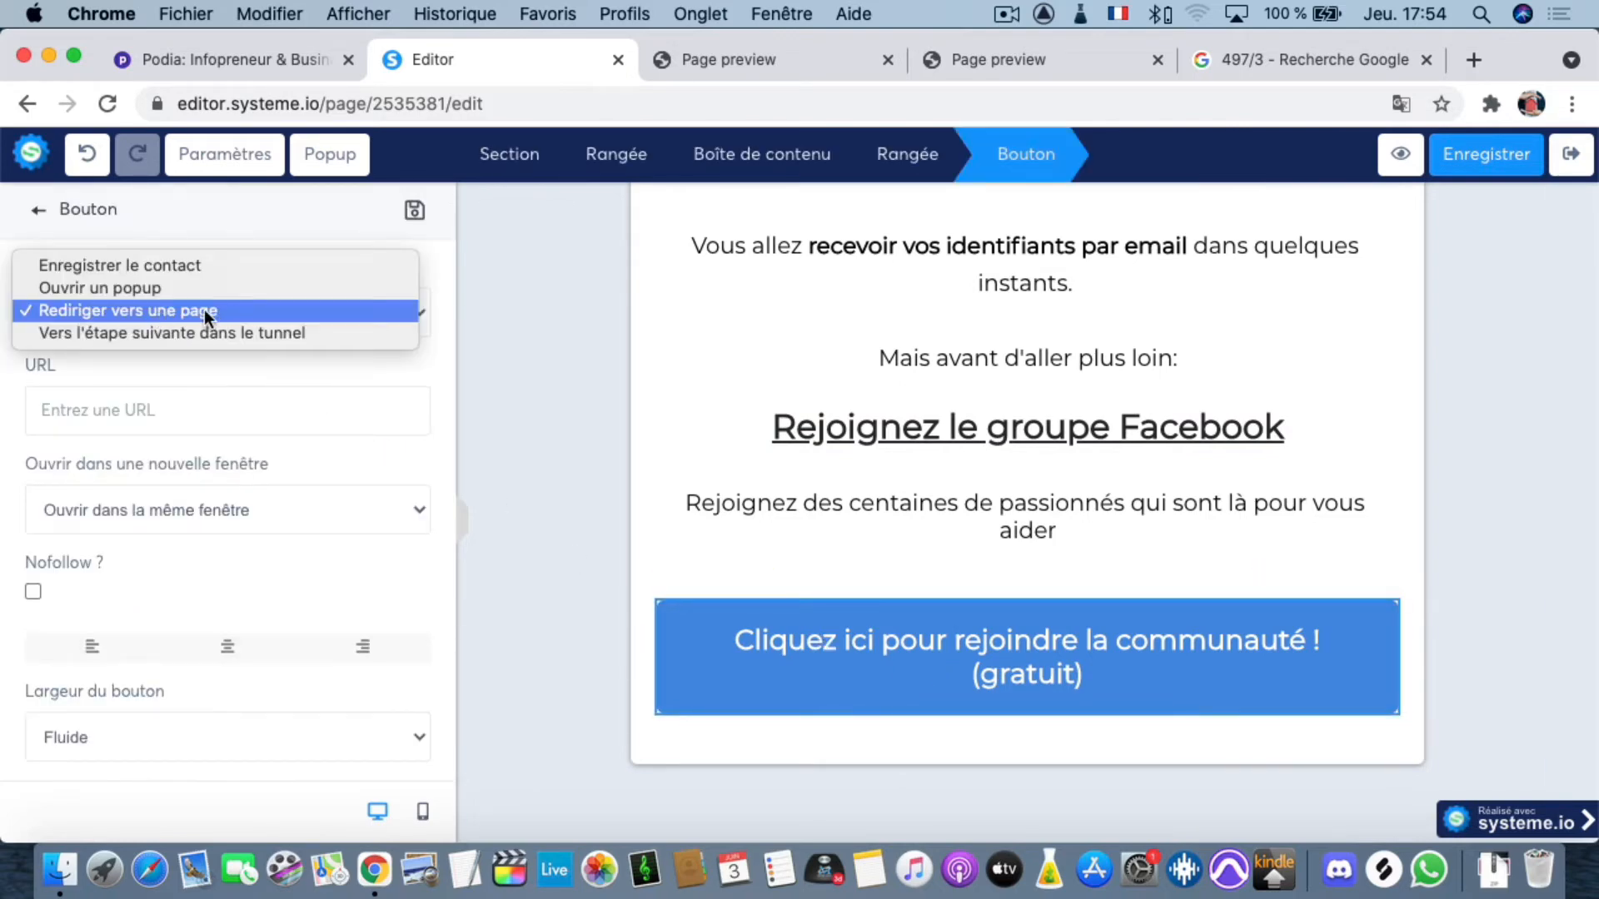
click(205, 315)
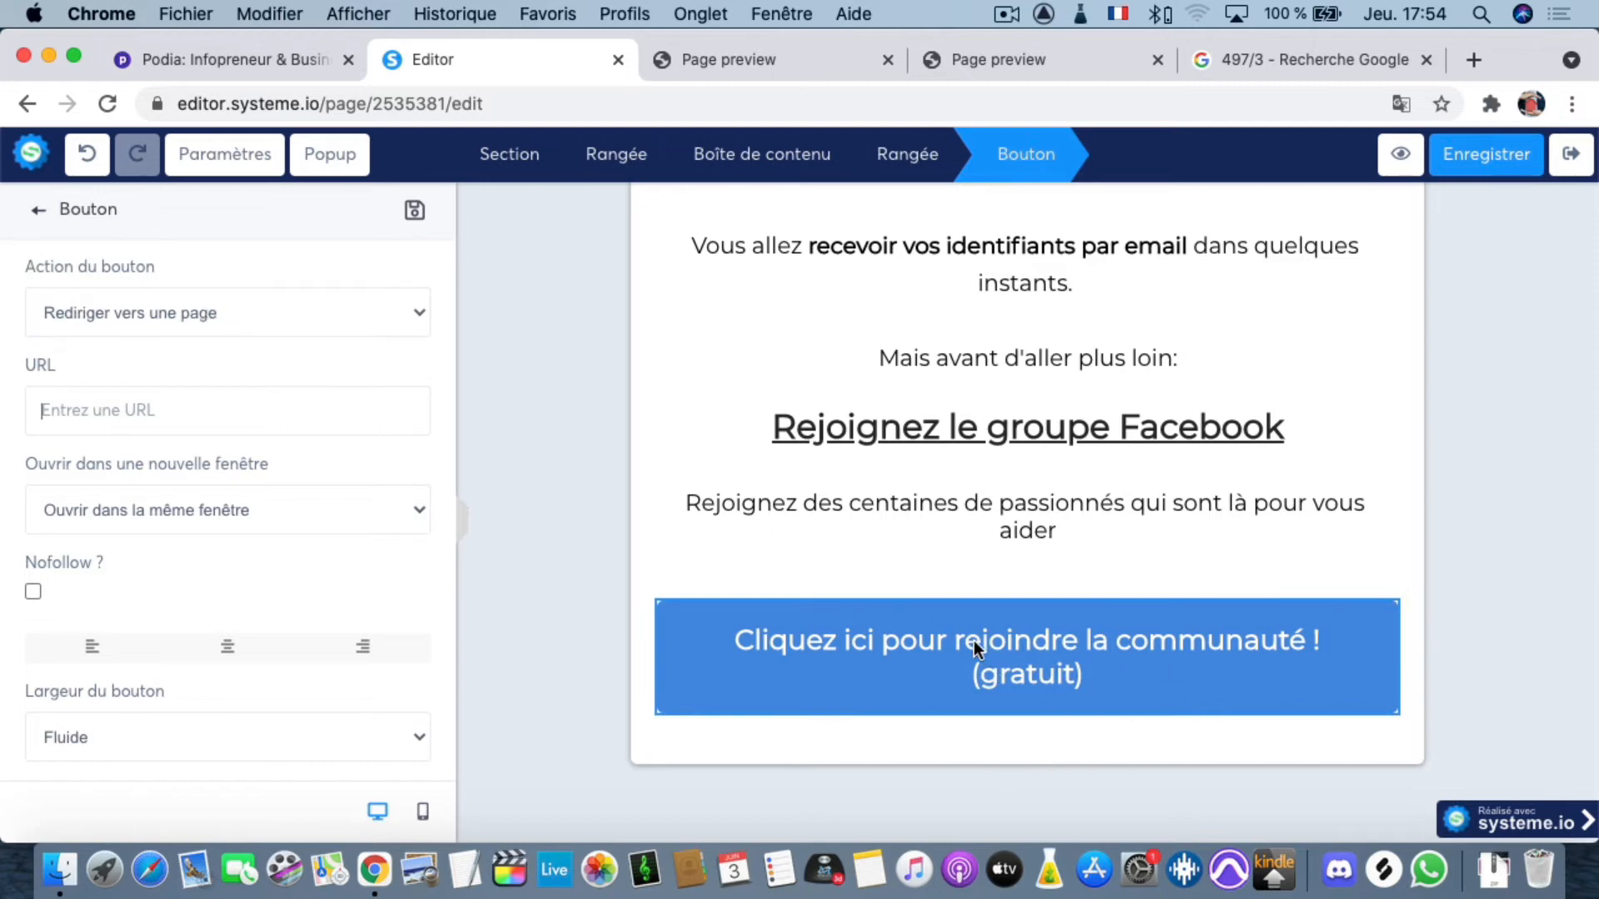
click(1489, 156)
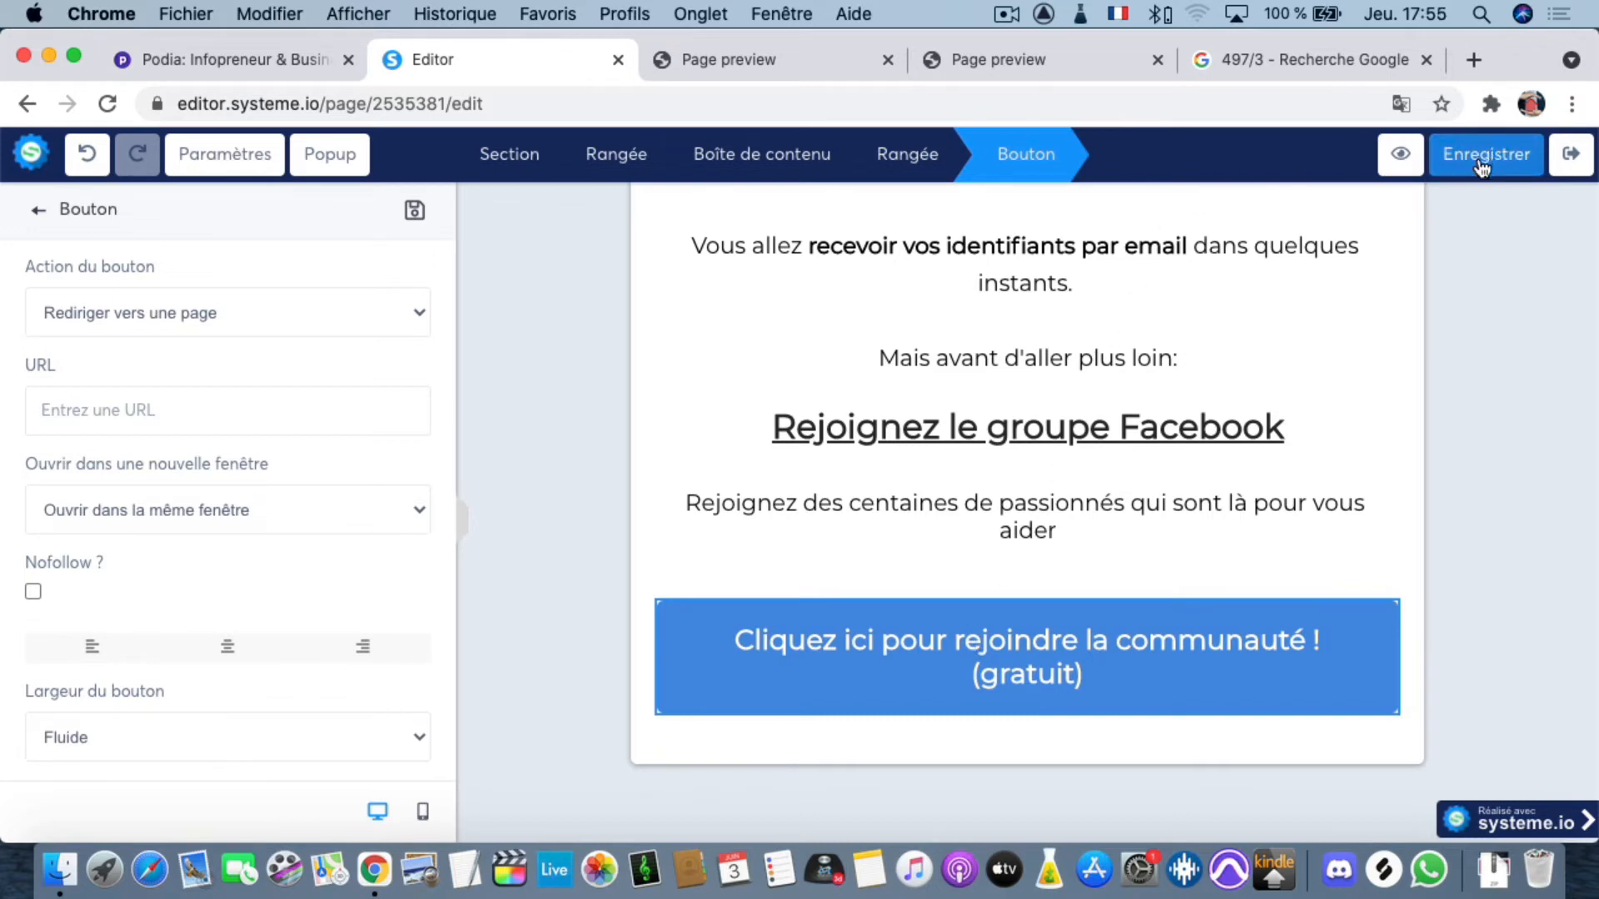
click(1573, 160)
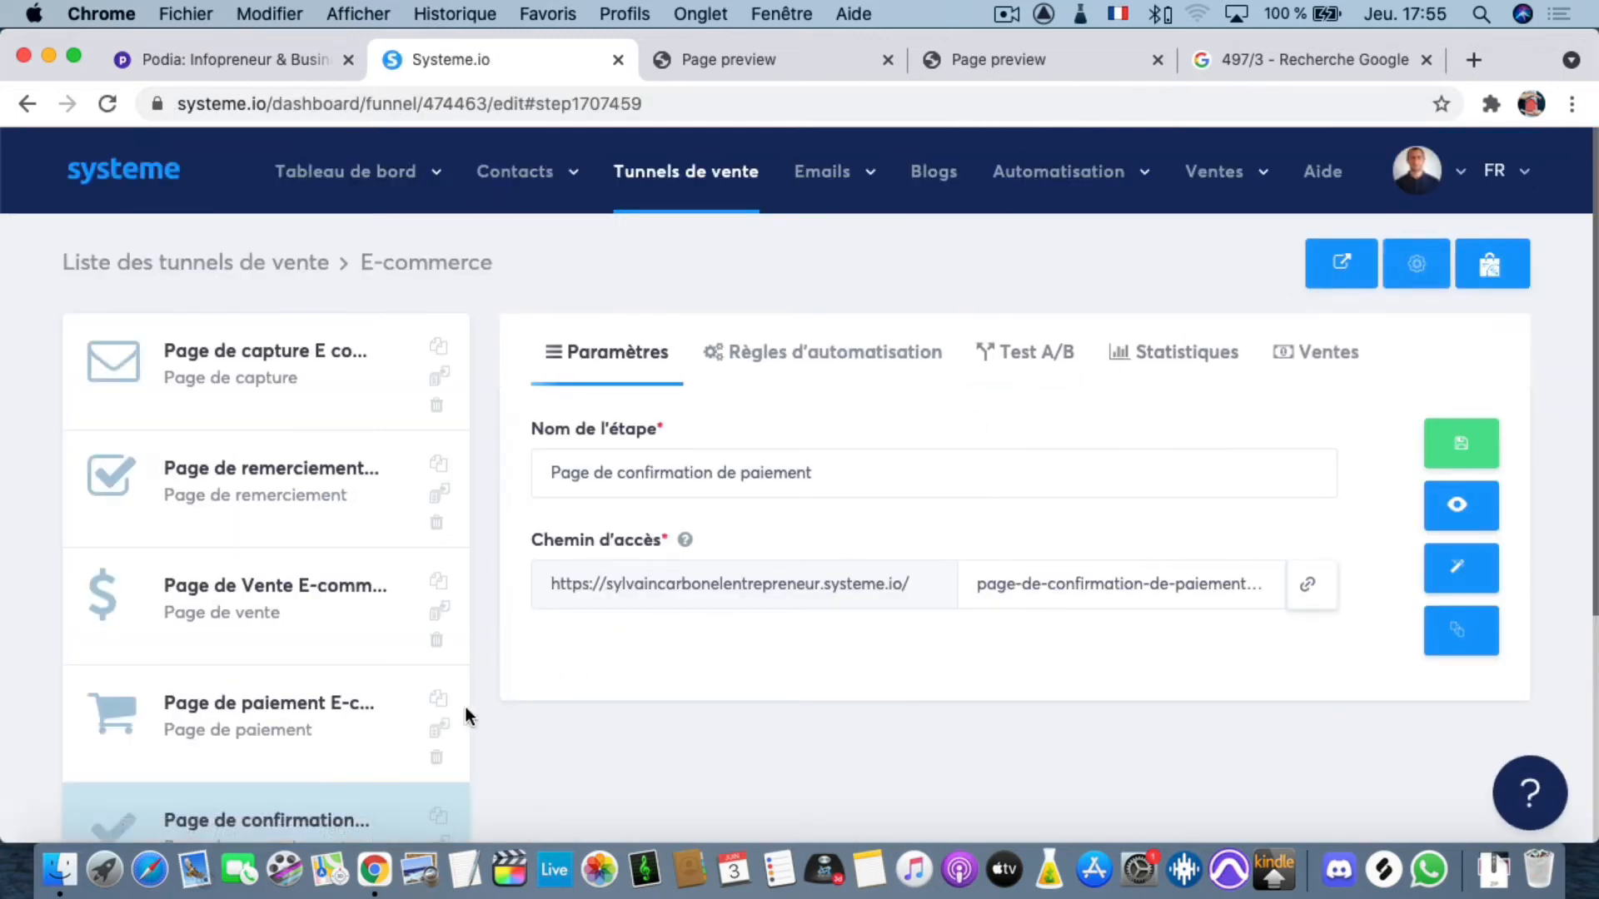
- View the E-commerce funnel's live capture page, try its "Télécharger maintenant" button and close the page
scroll(1032, 433, down, 1)
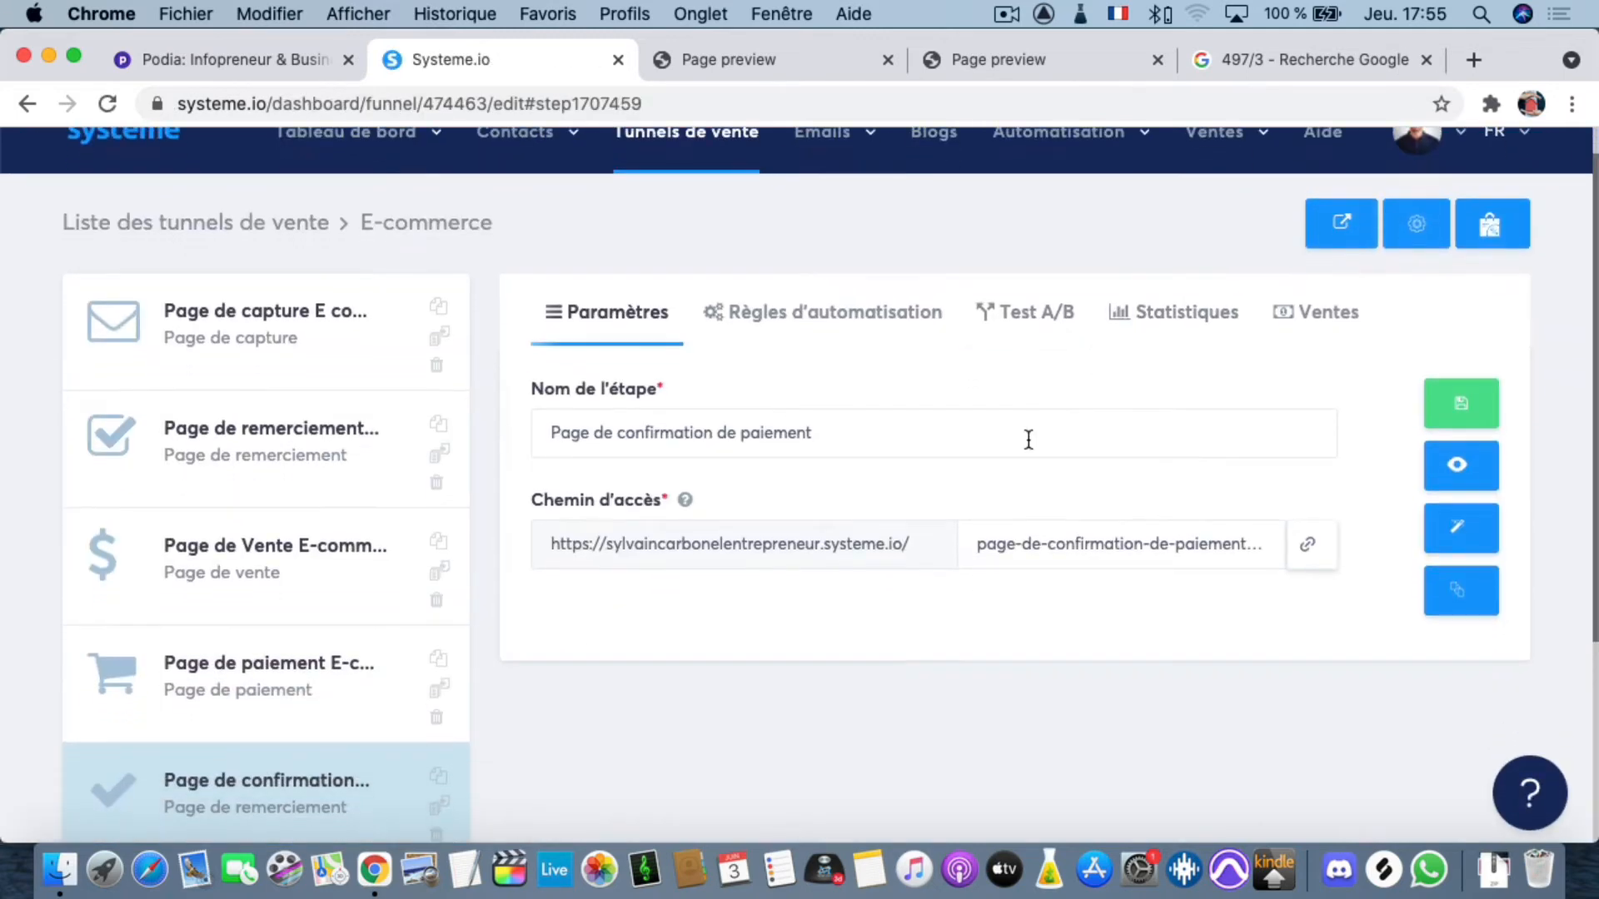
click(1343, 237)
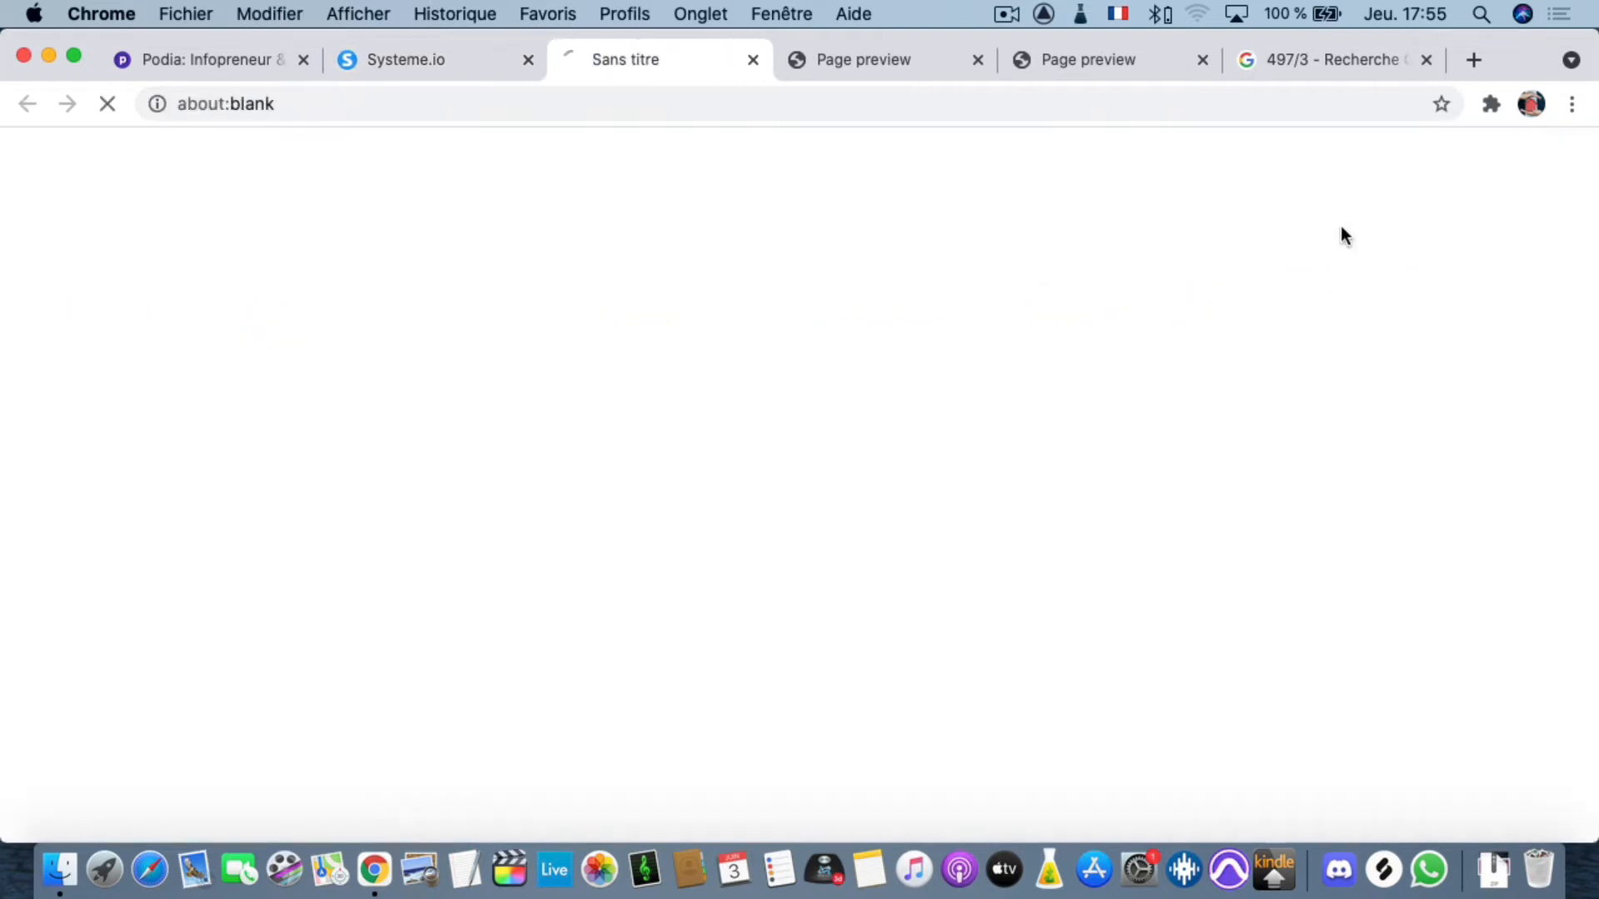
scroll(825, 524, down, 5)
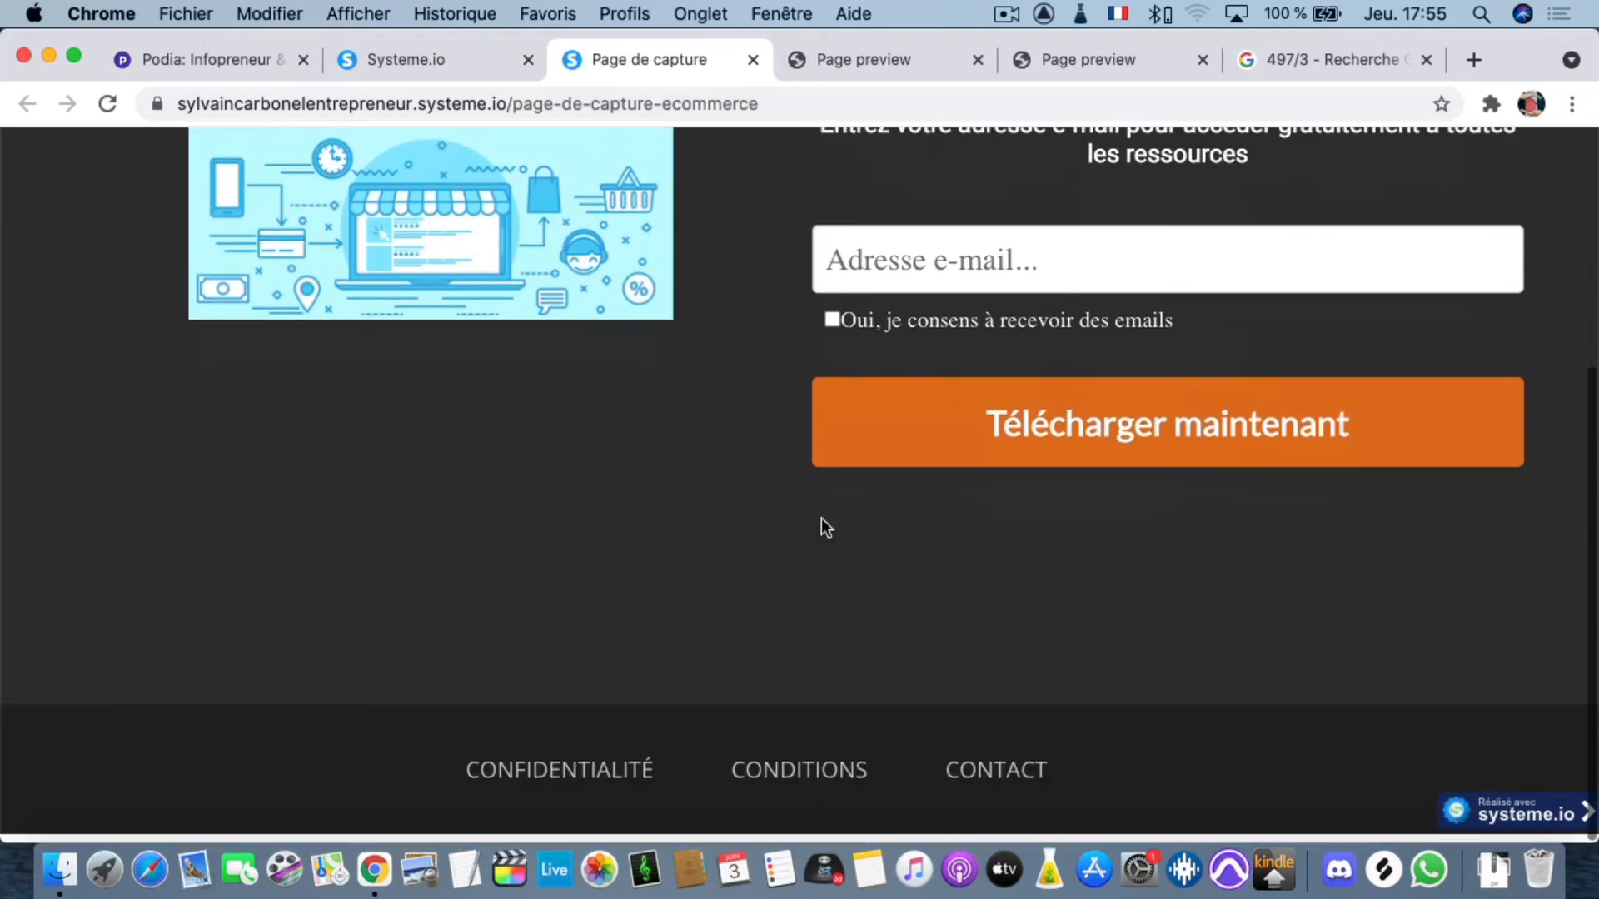
click(936, 451)
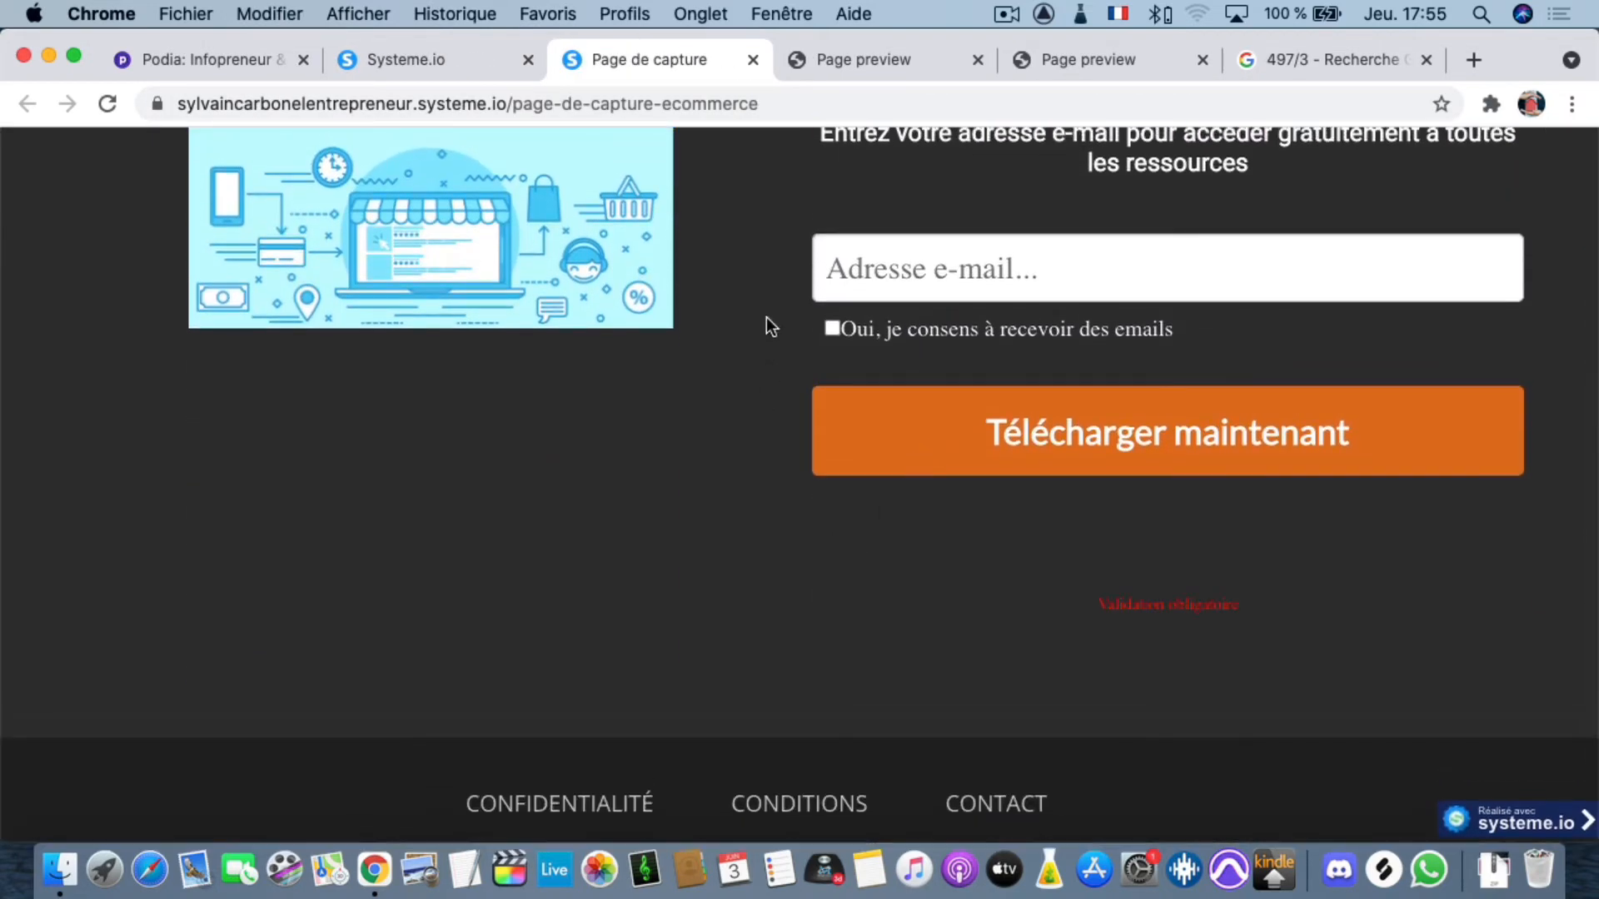
scroll(766, 317, up, 5)
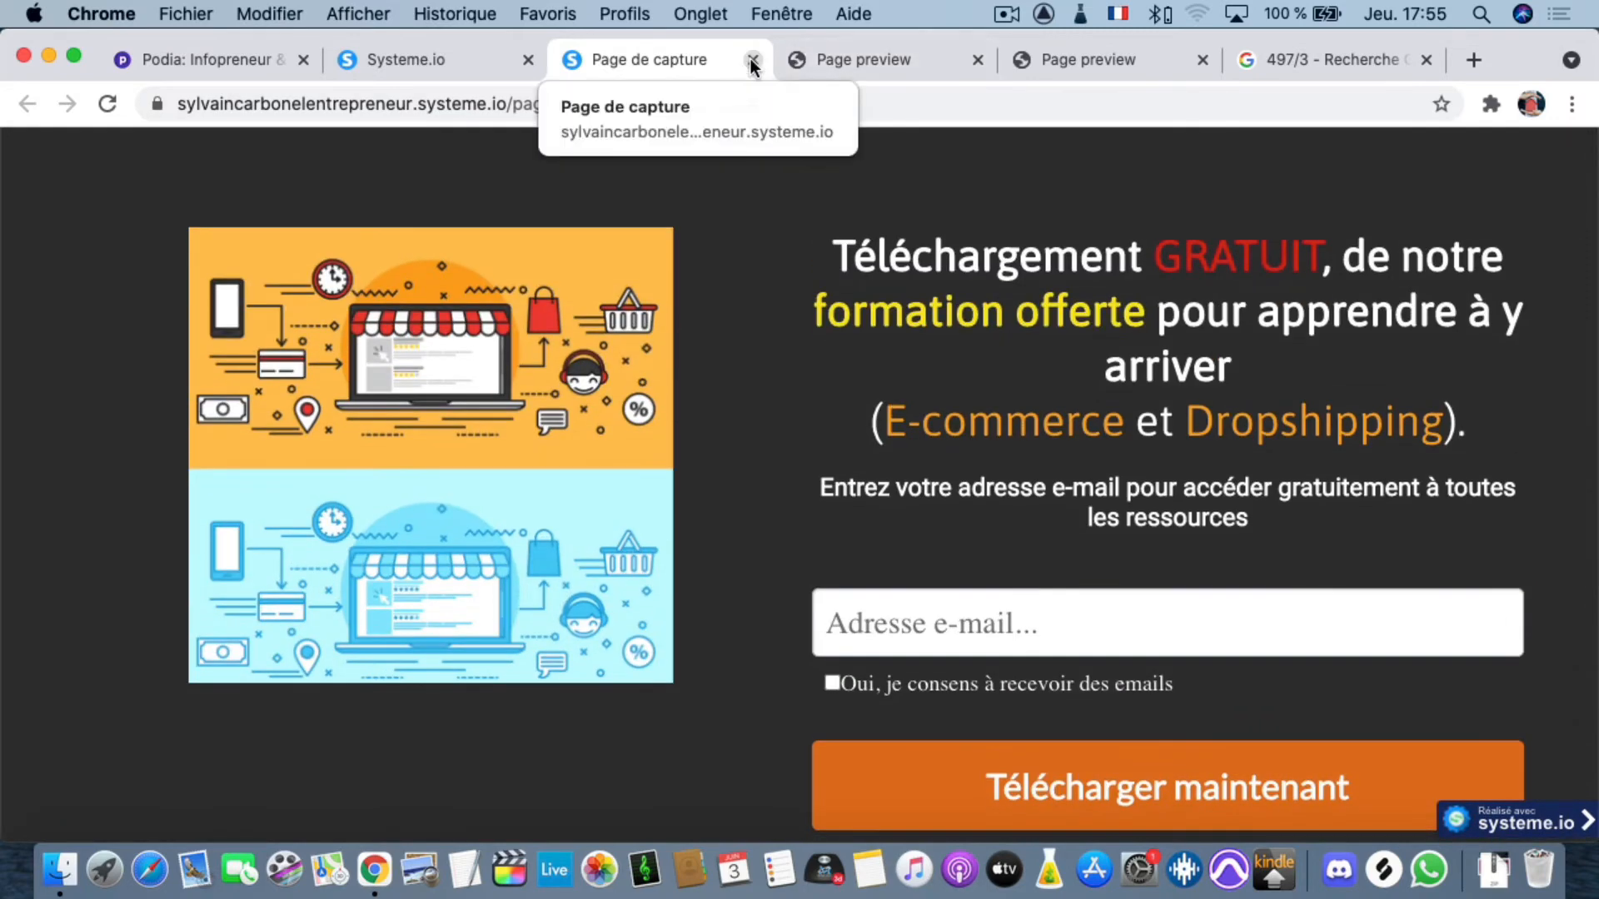
click(752, 60)
- Select the E-commerce payment page in the funnel, view its live version and close it
click(257, 660)
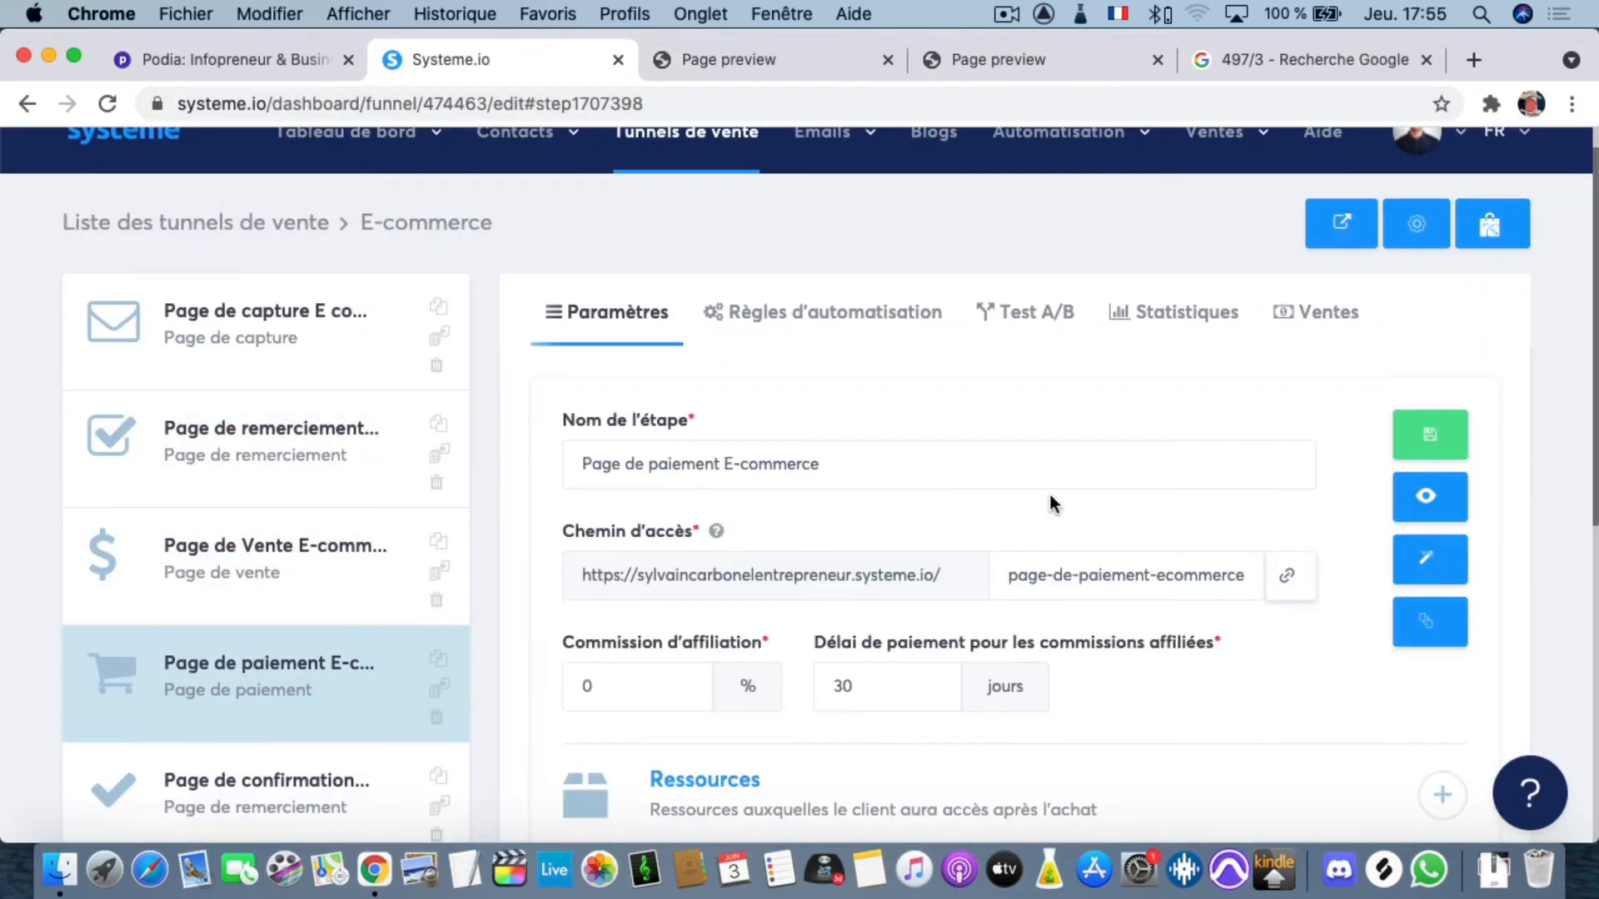
click(1341, 223)
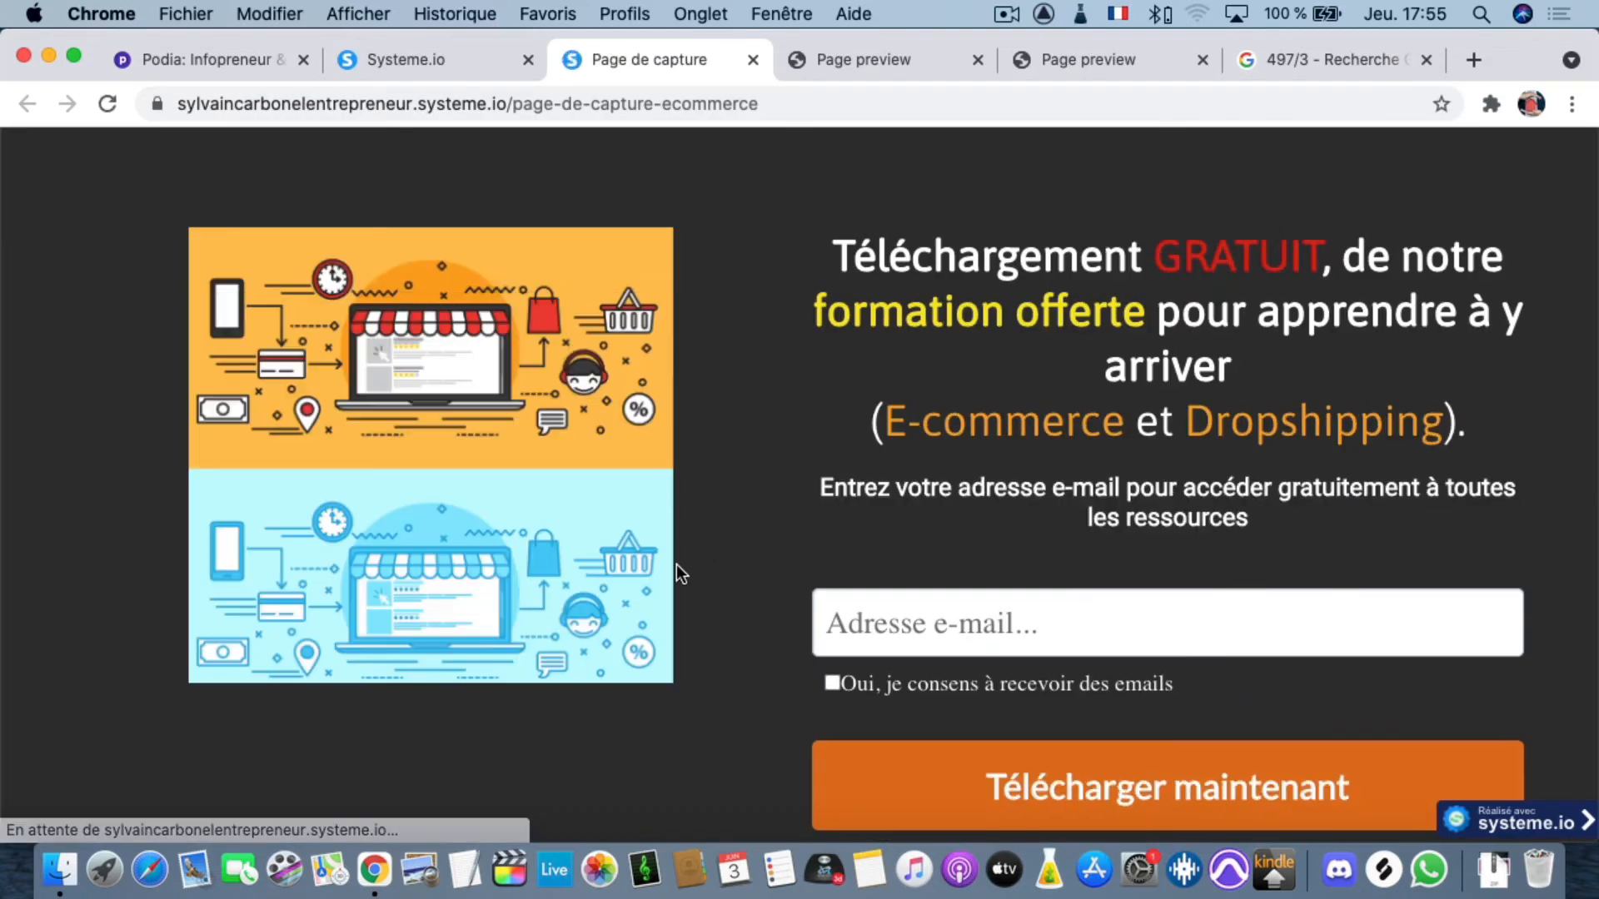
scroll(697, 562, down, 5)
scroll(696, 565, up, 5)
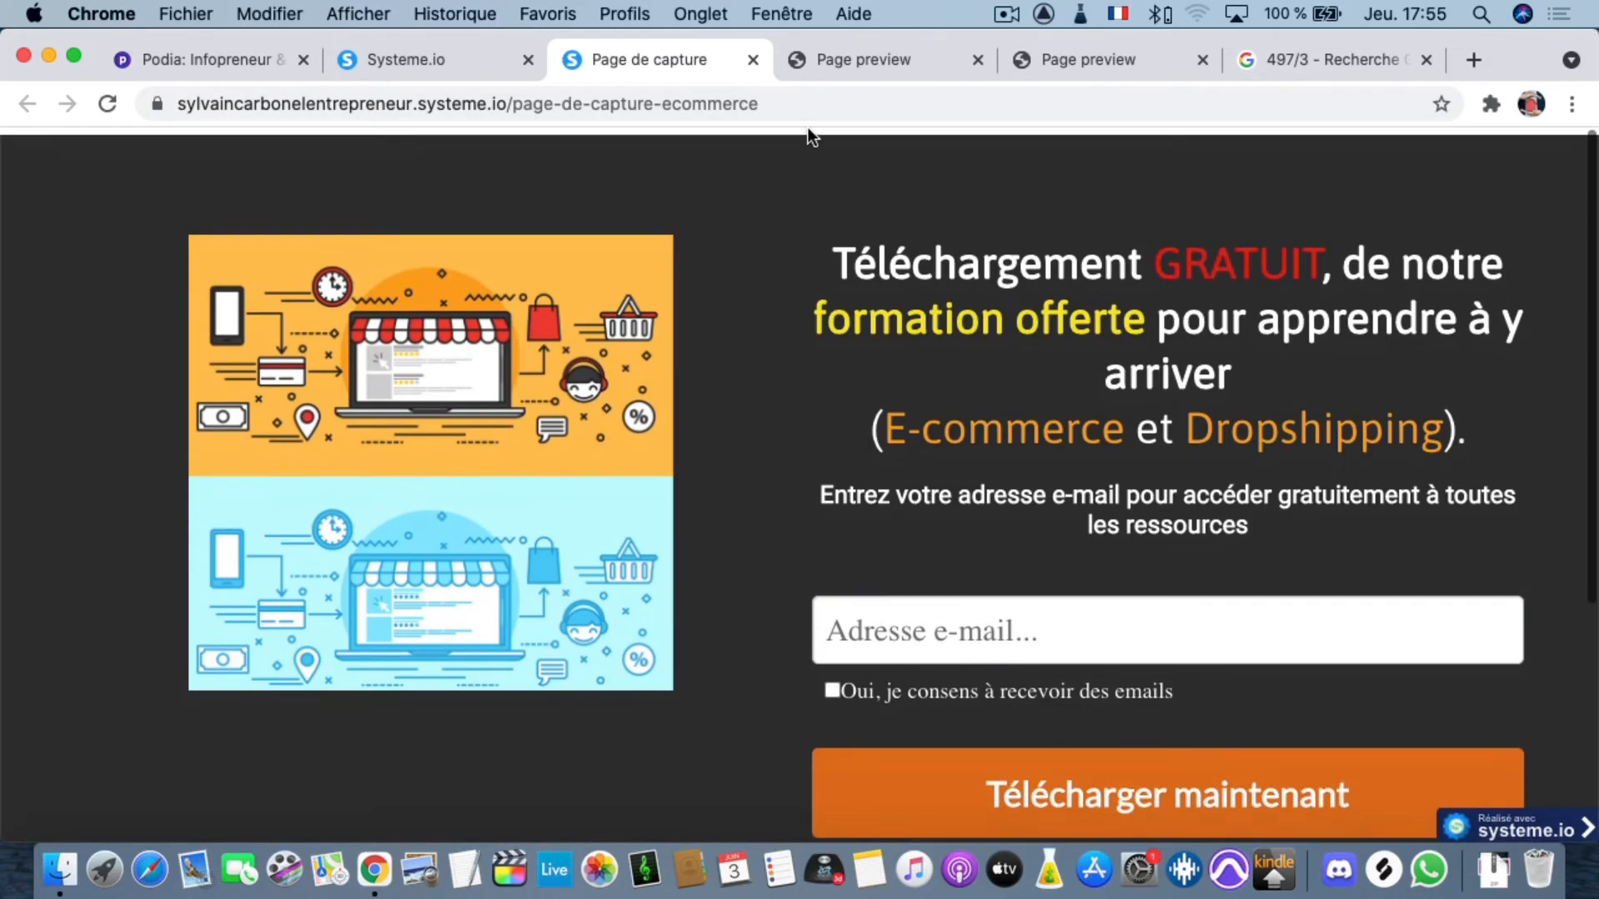
click(750, 61)
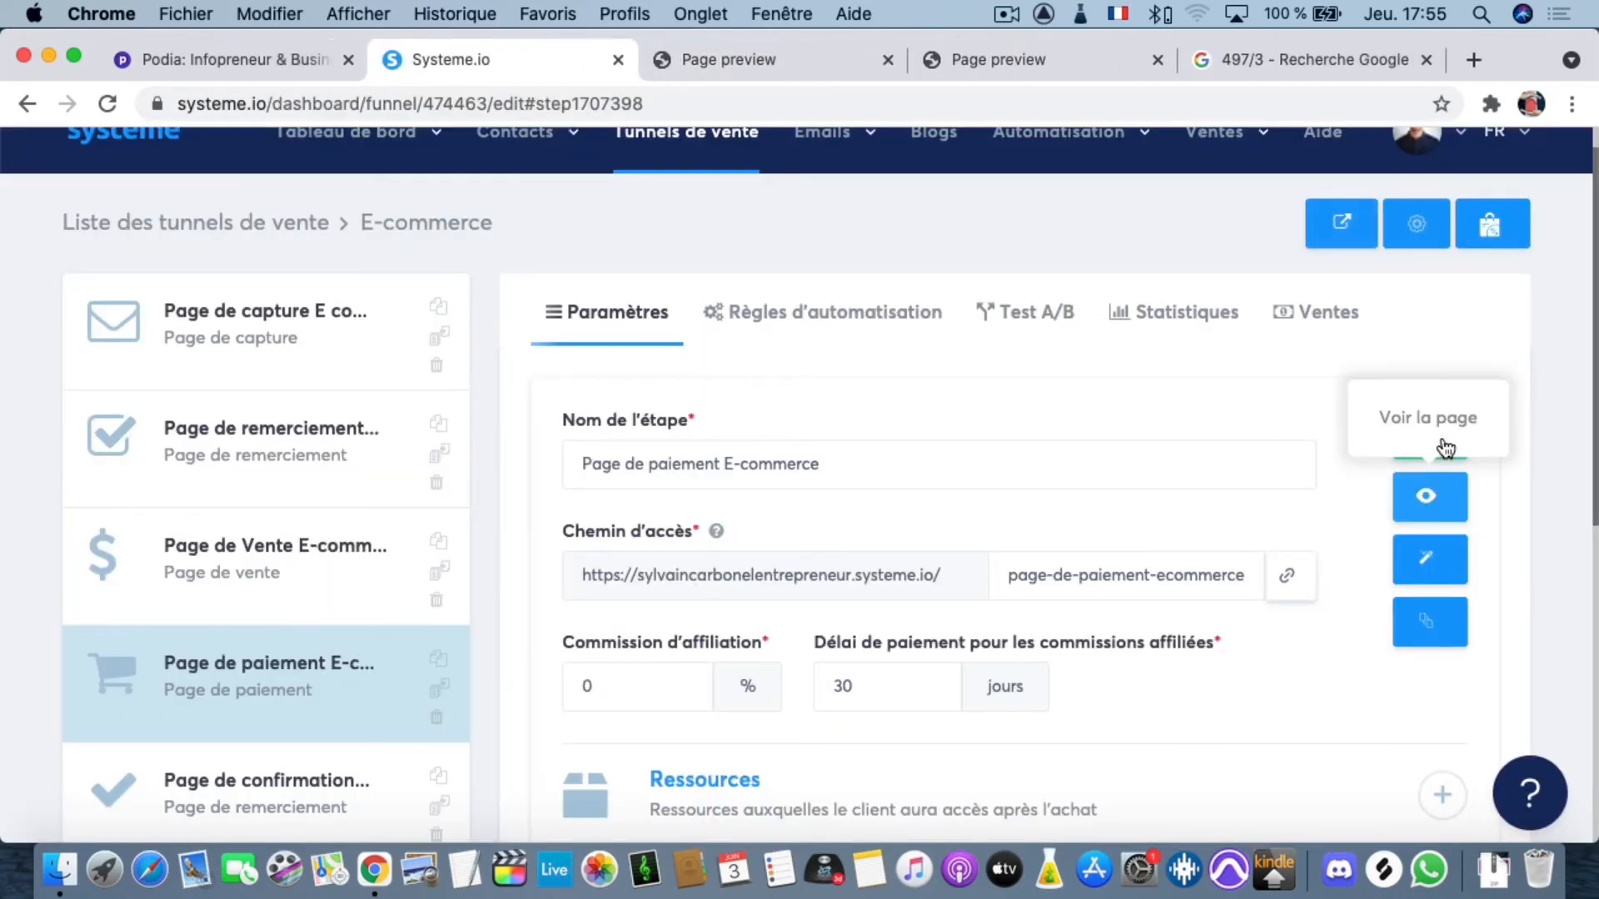
click(1431, 499)
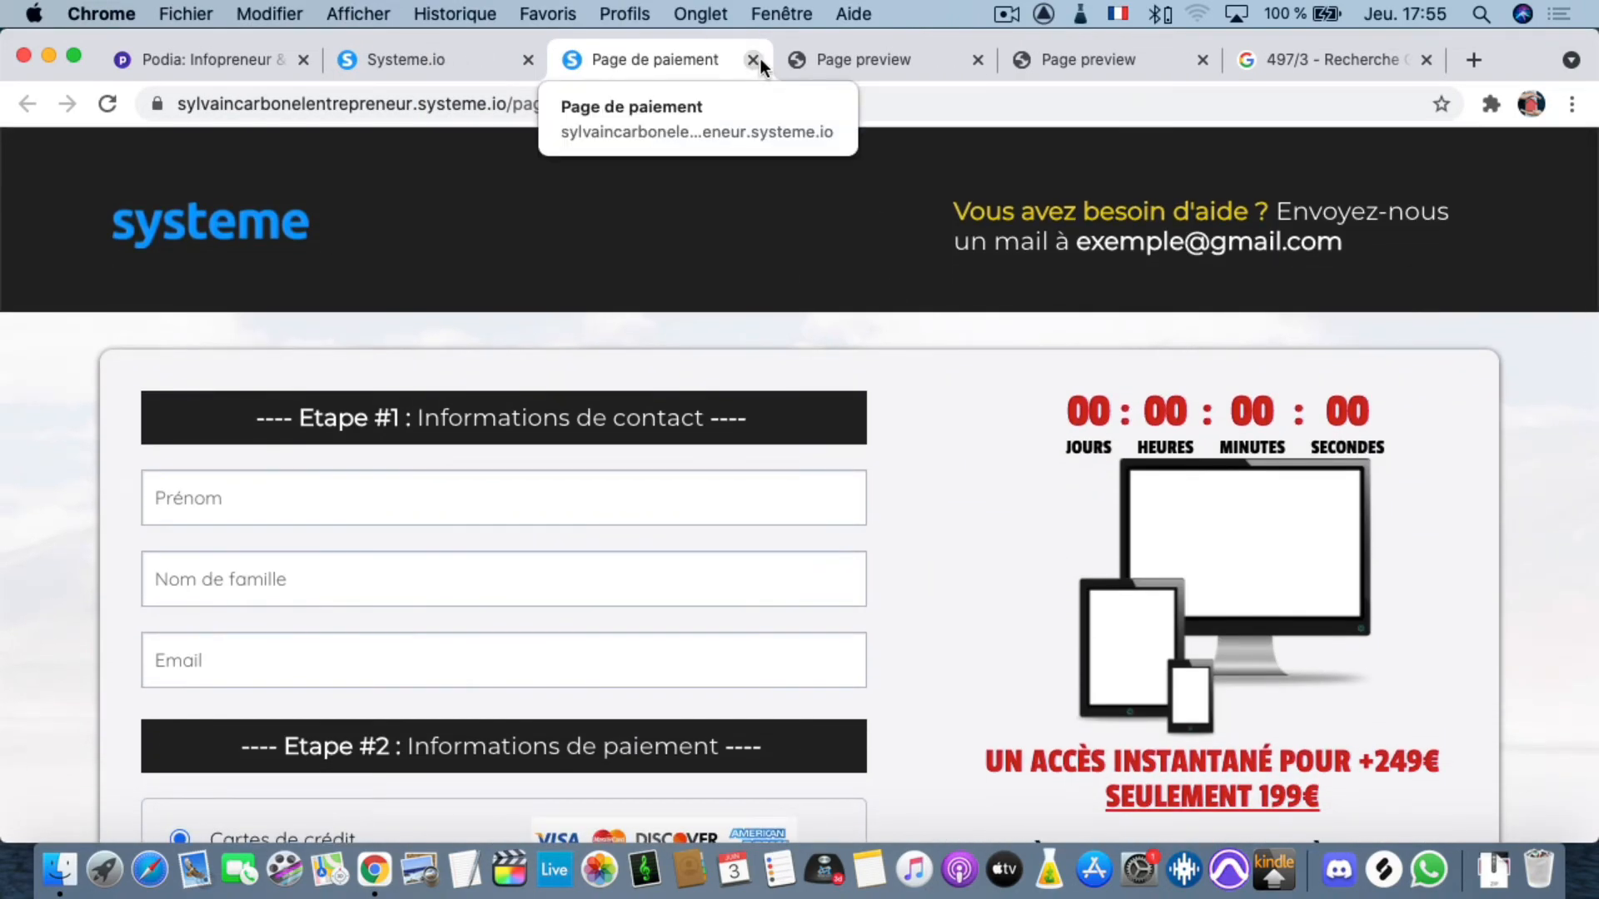
click(754, 59)
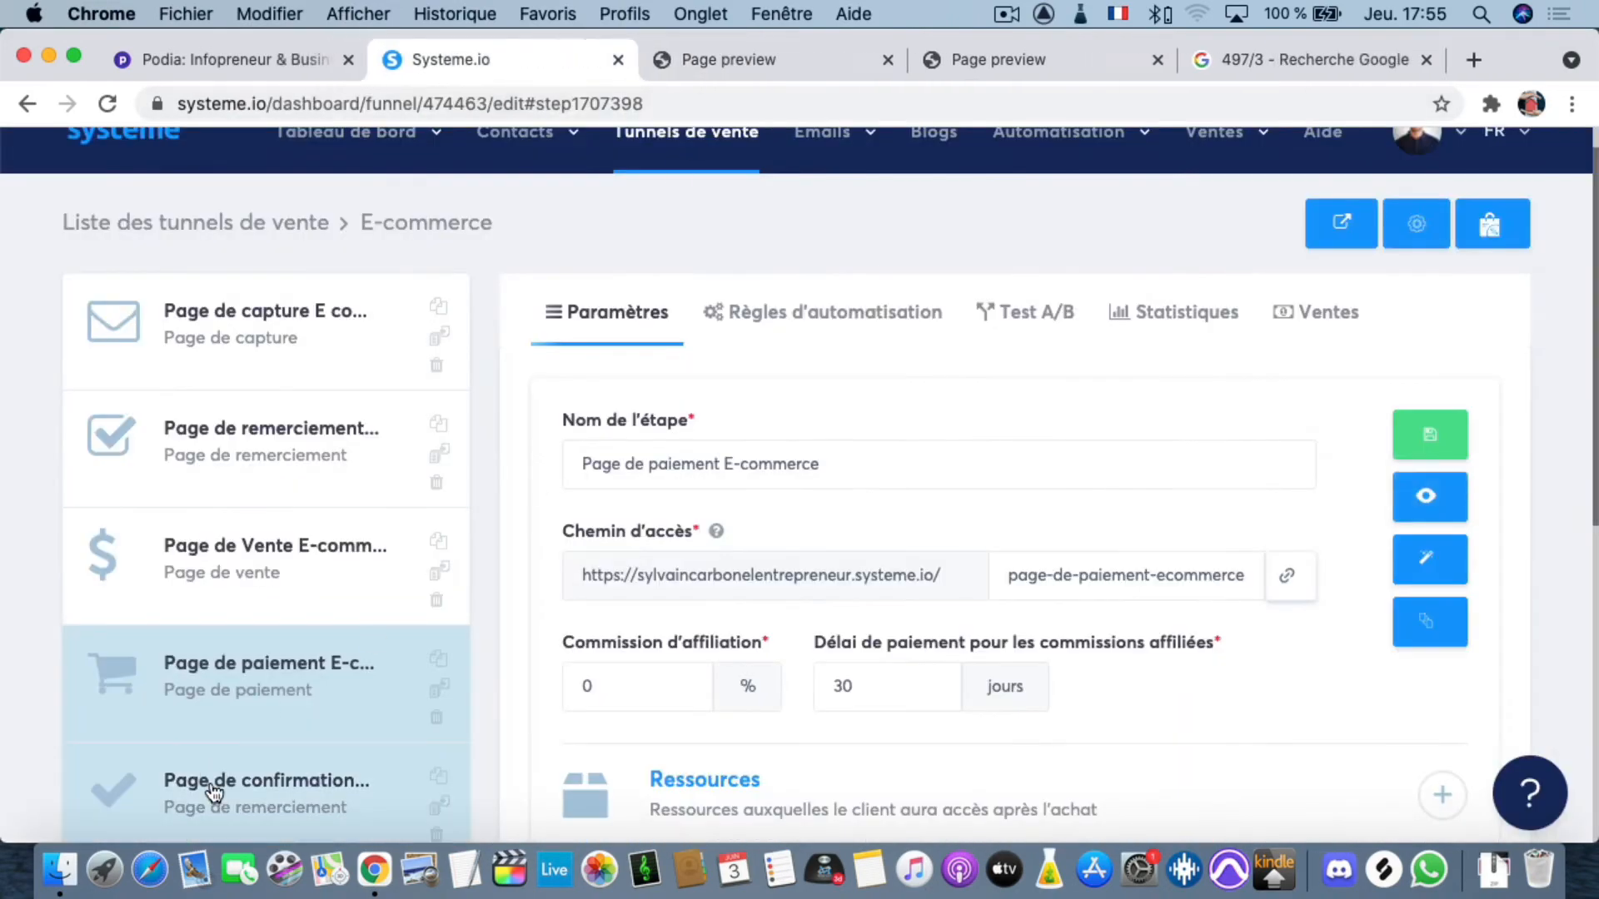
- Select the payment confirmation page in the funnel, look through its live version and close it
click(214, 792)
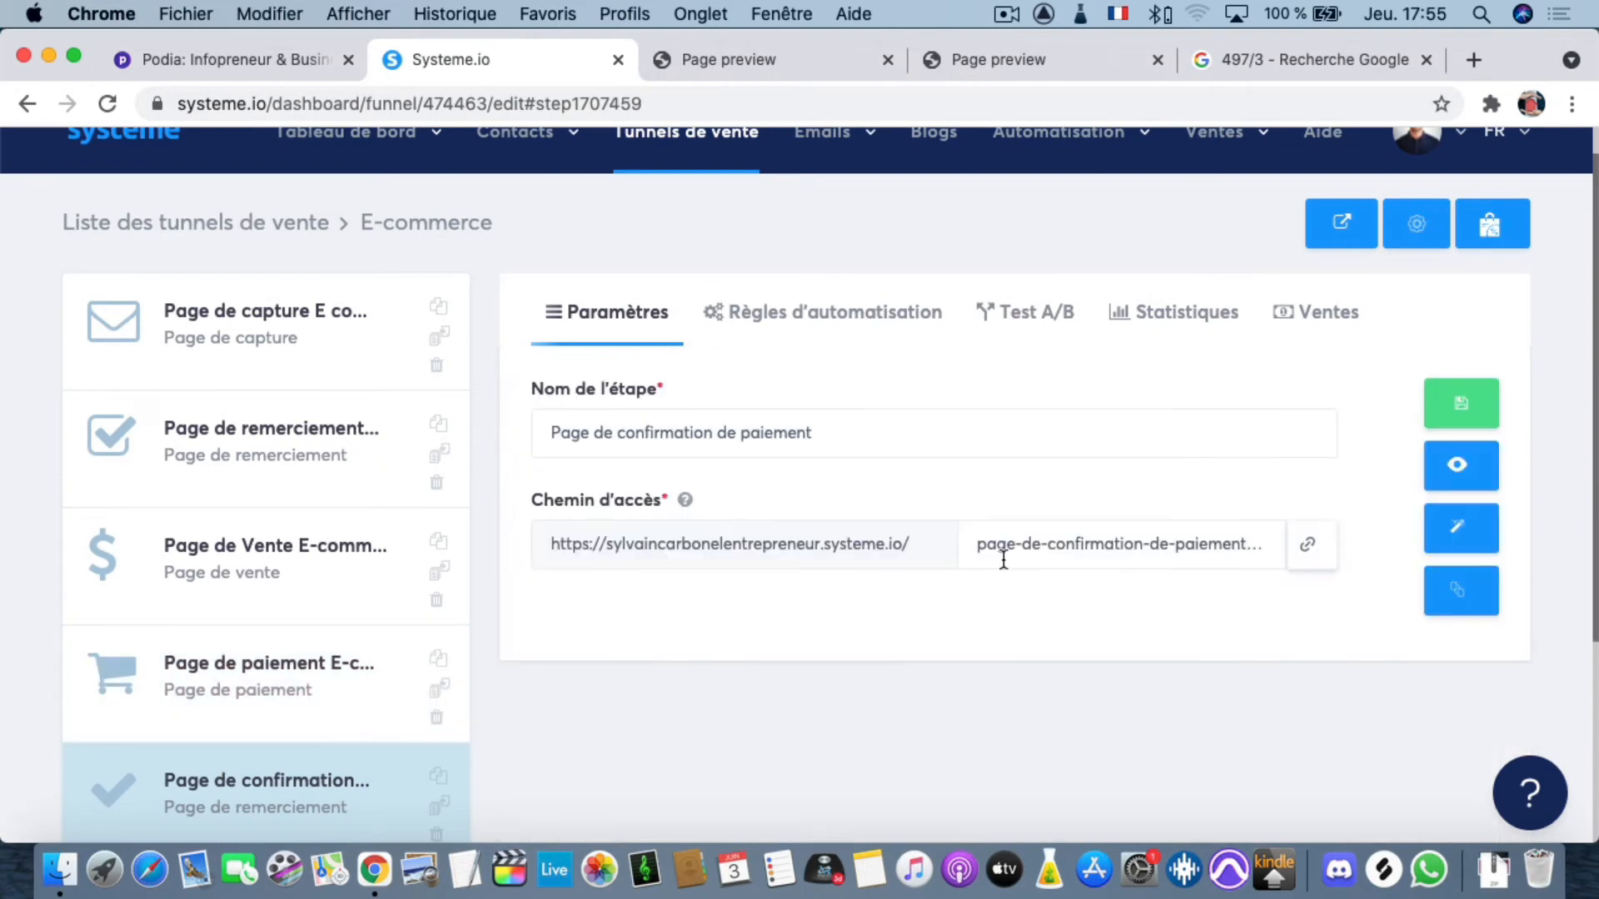
click(1453, 466)
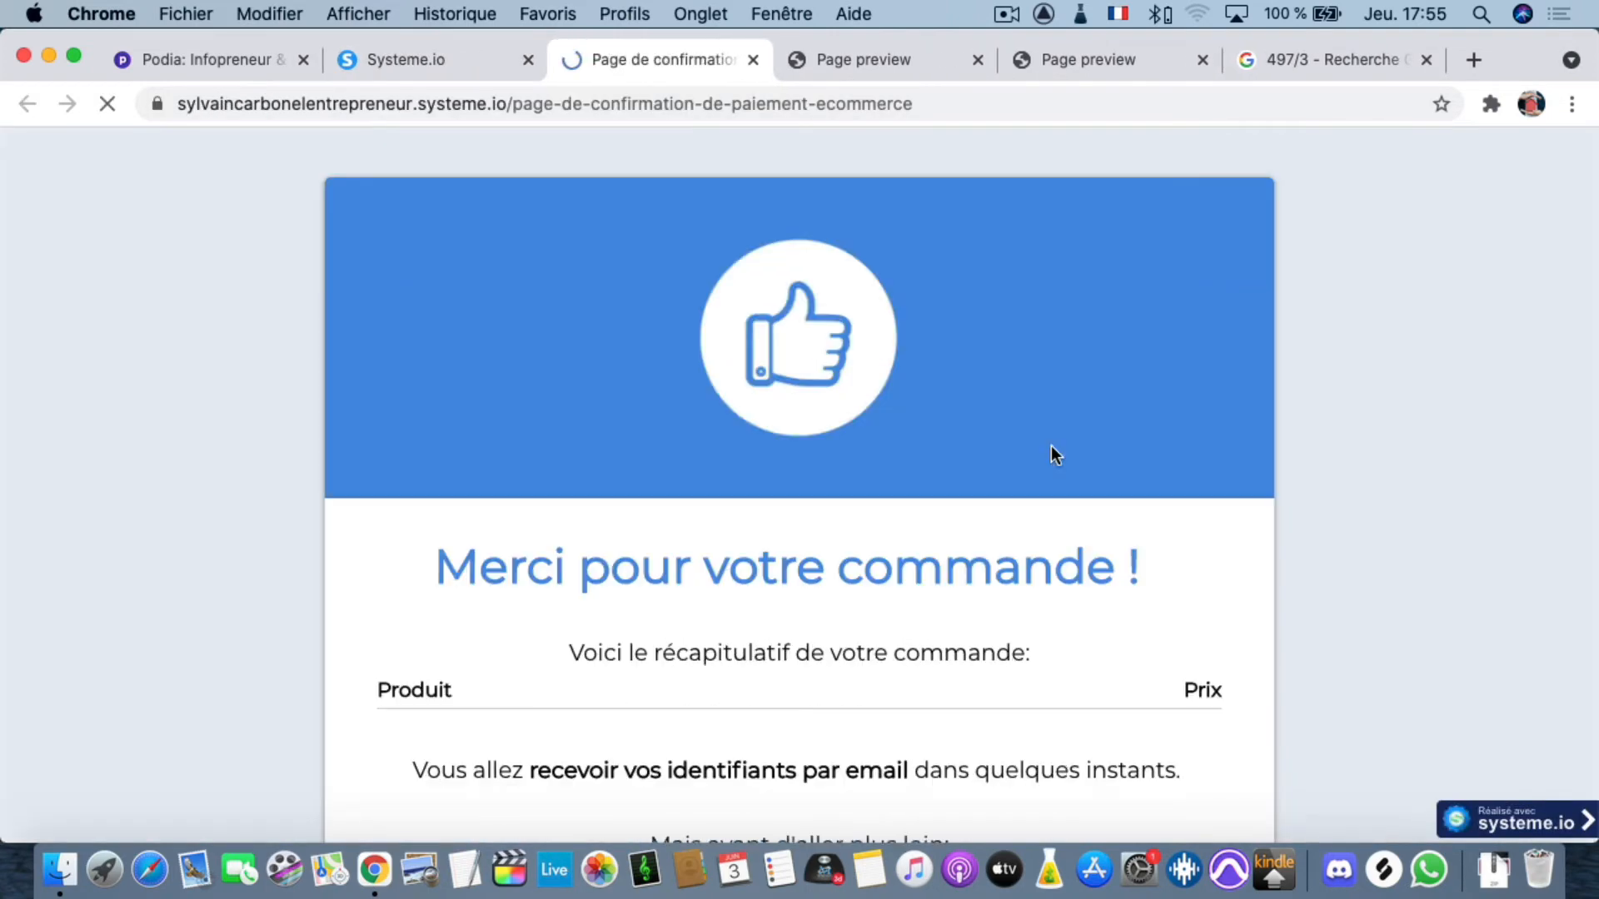
scroll(982, 533, down, 5)
scroll(985, 528, up, 5)
click(752, 59)
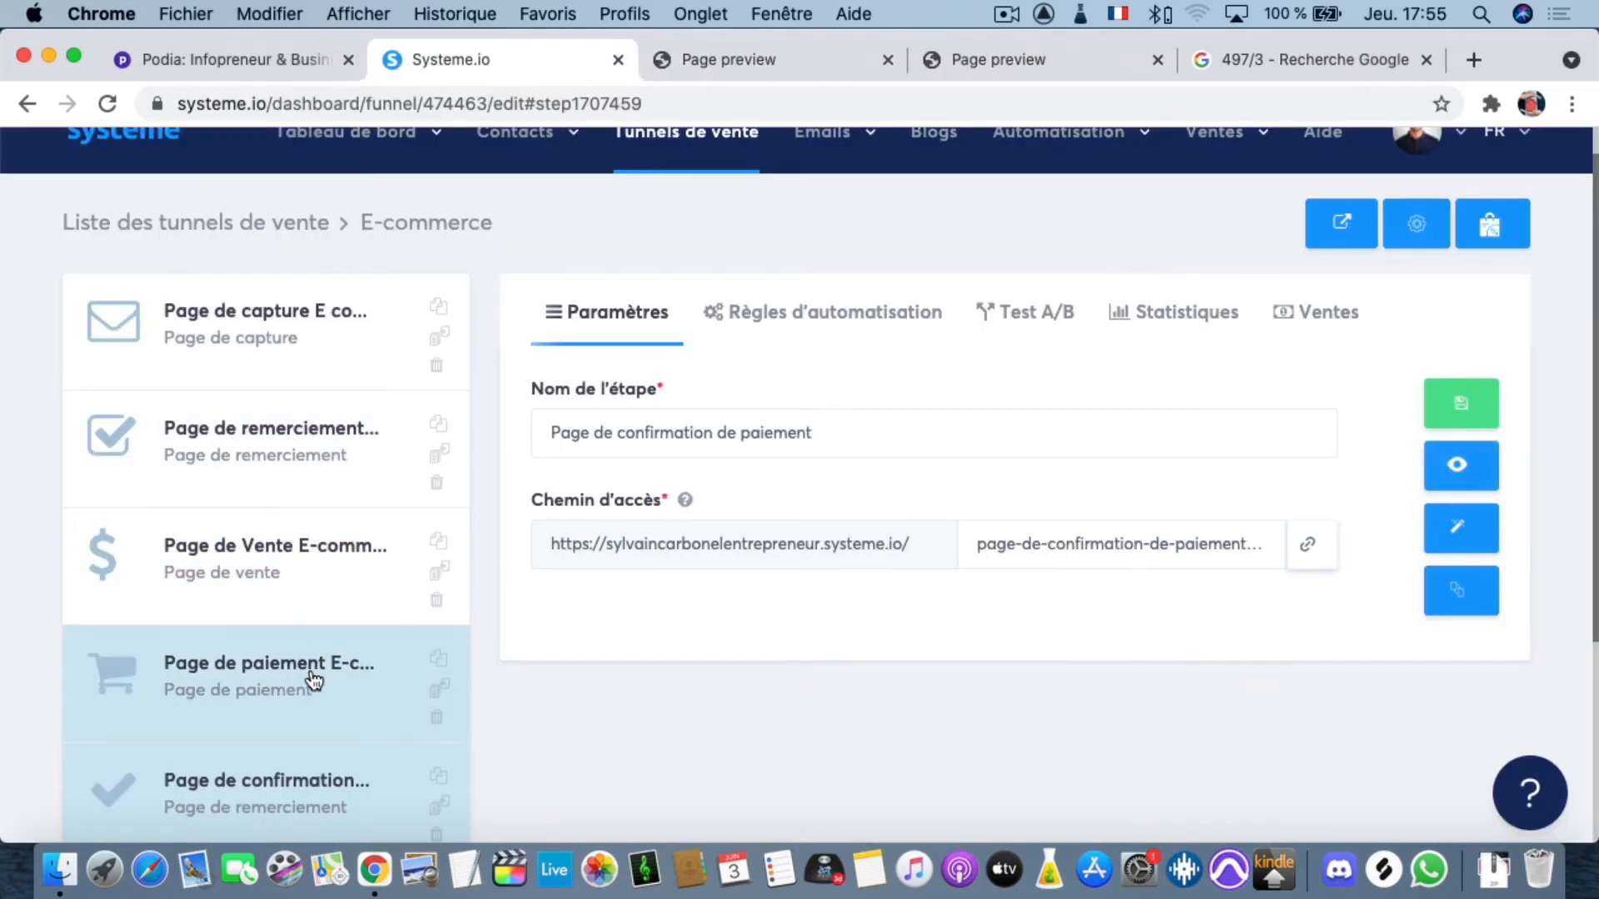
- Delete the payment page from the E-commerce funnel and confirm the deletion
click(305, 684)
scroll(358, 681, down, 2)
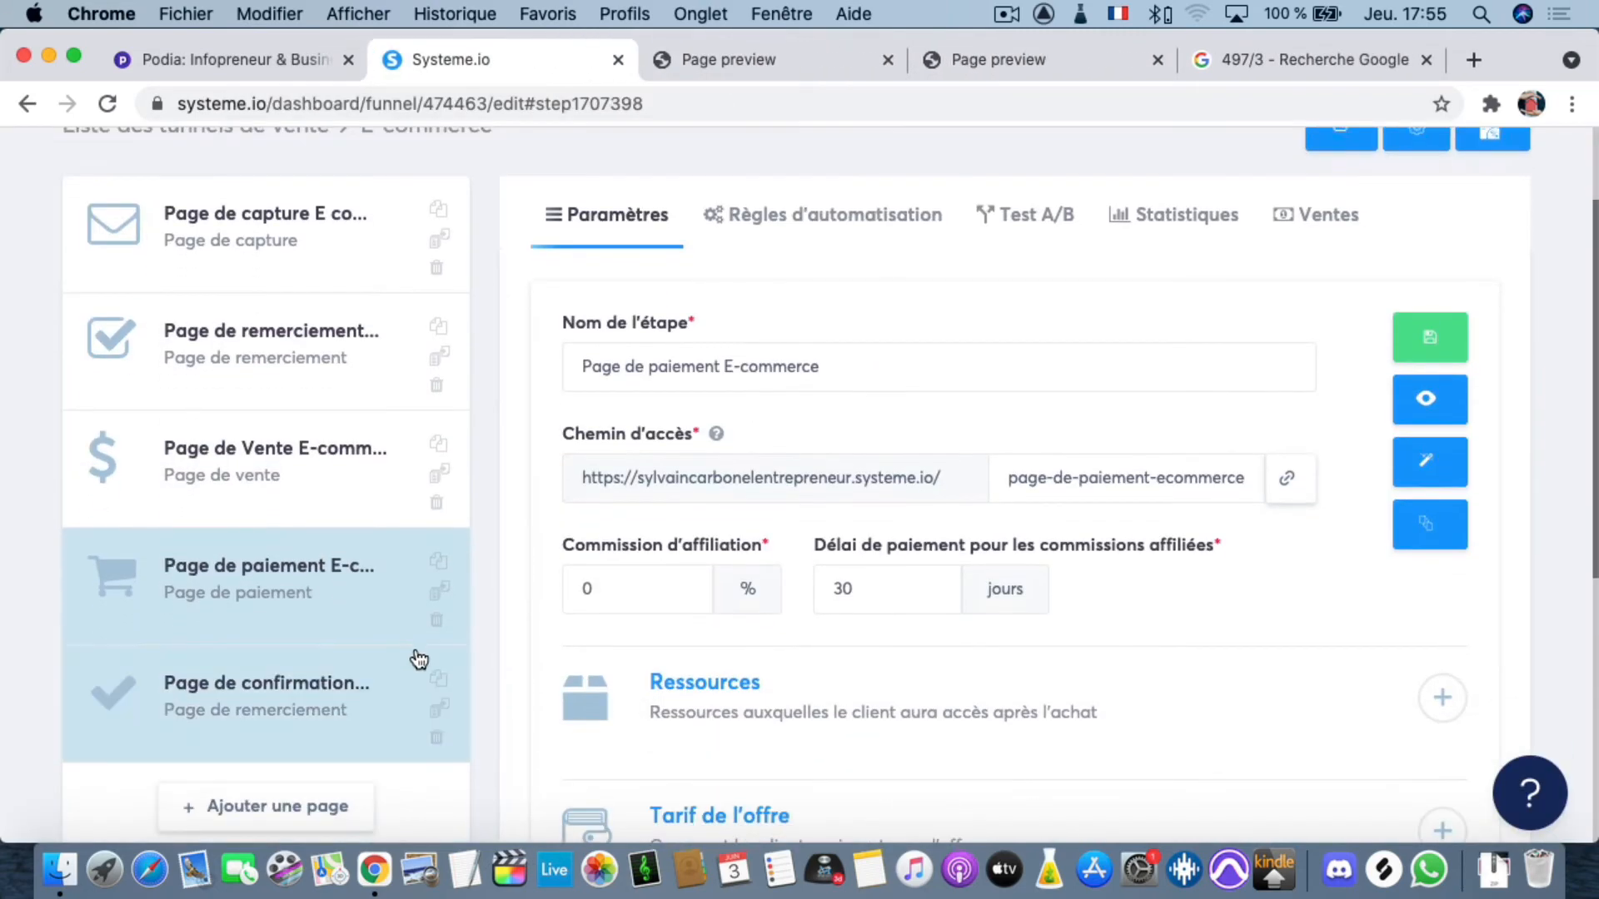
scroll(436, 625, down, 1)
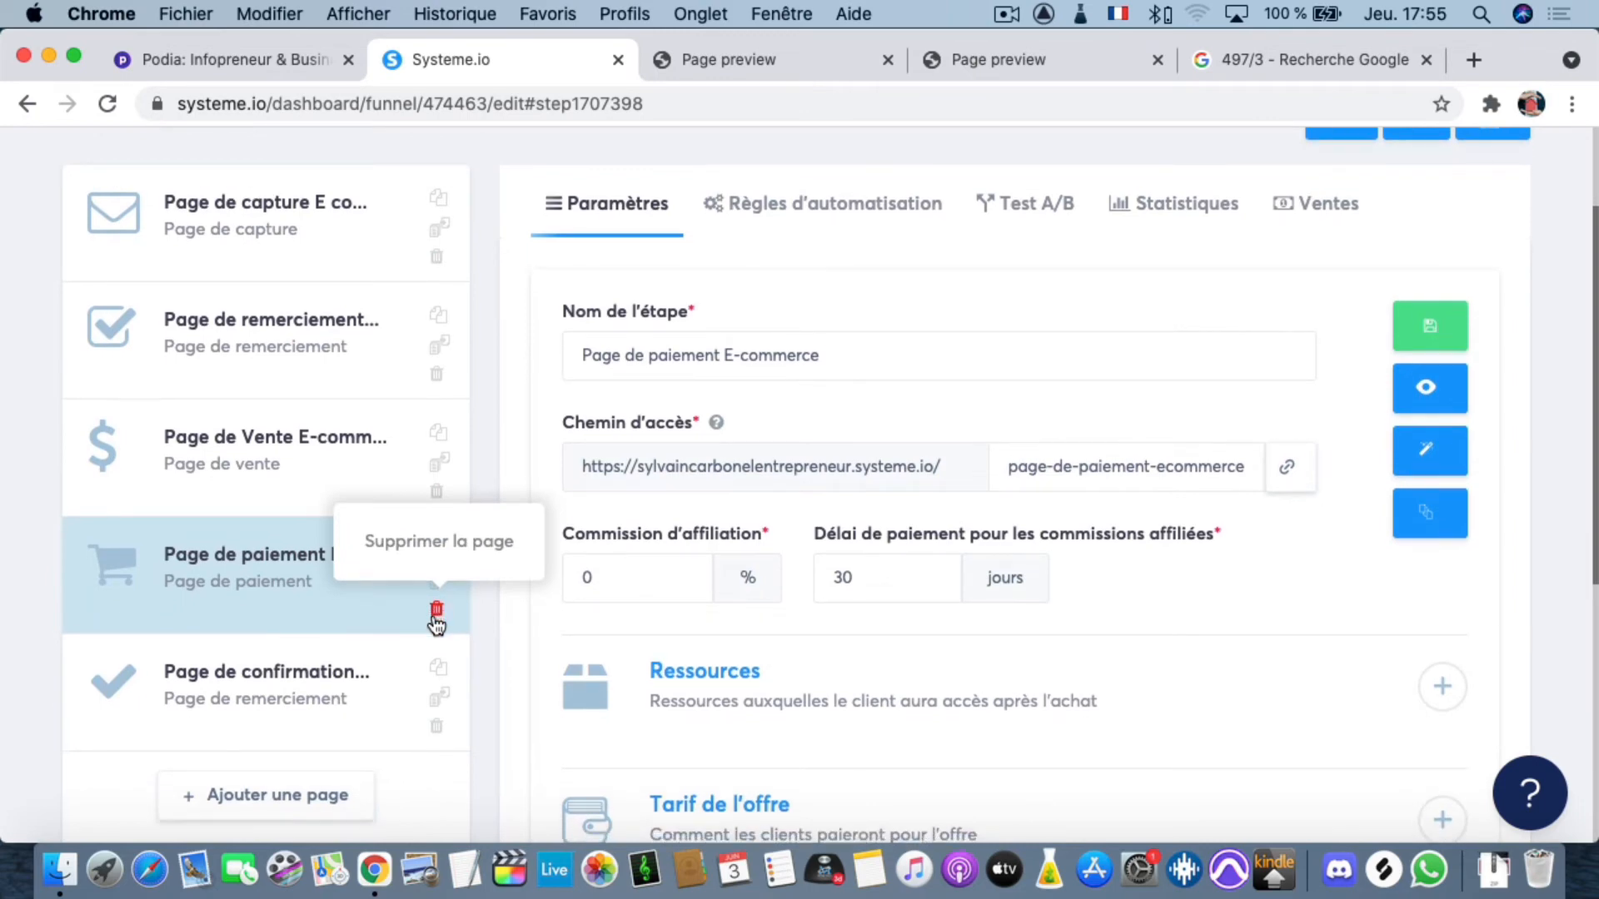
click(435, 612)
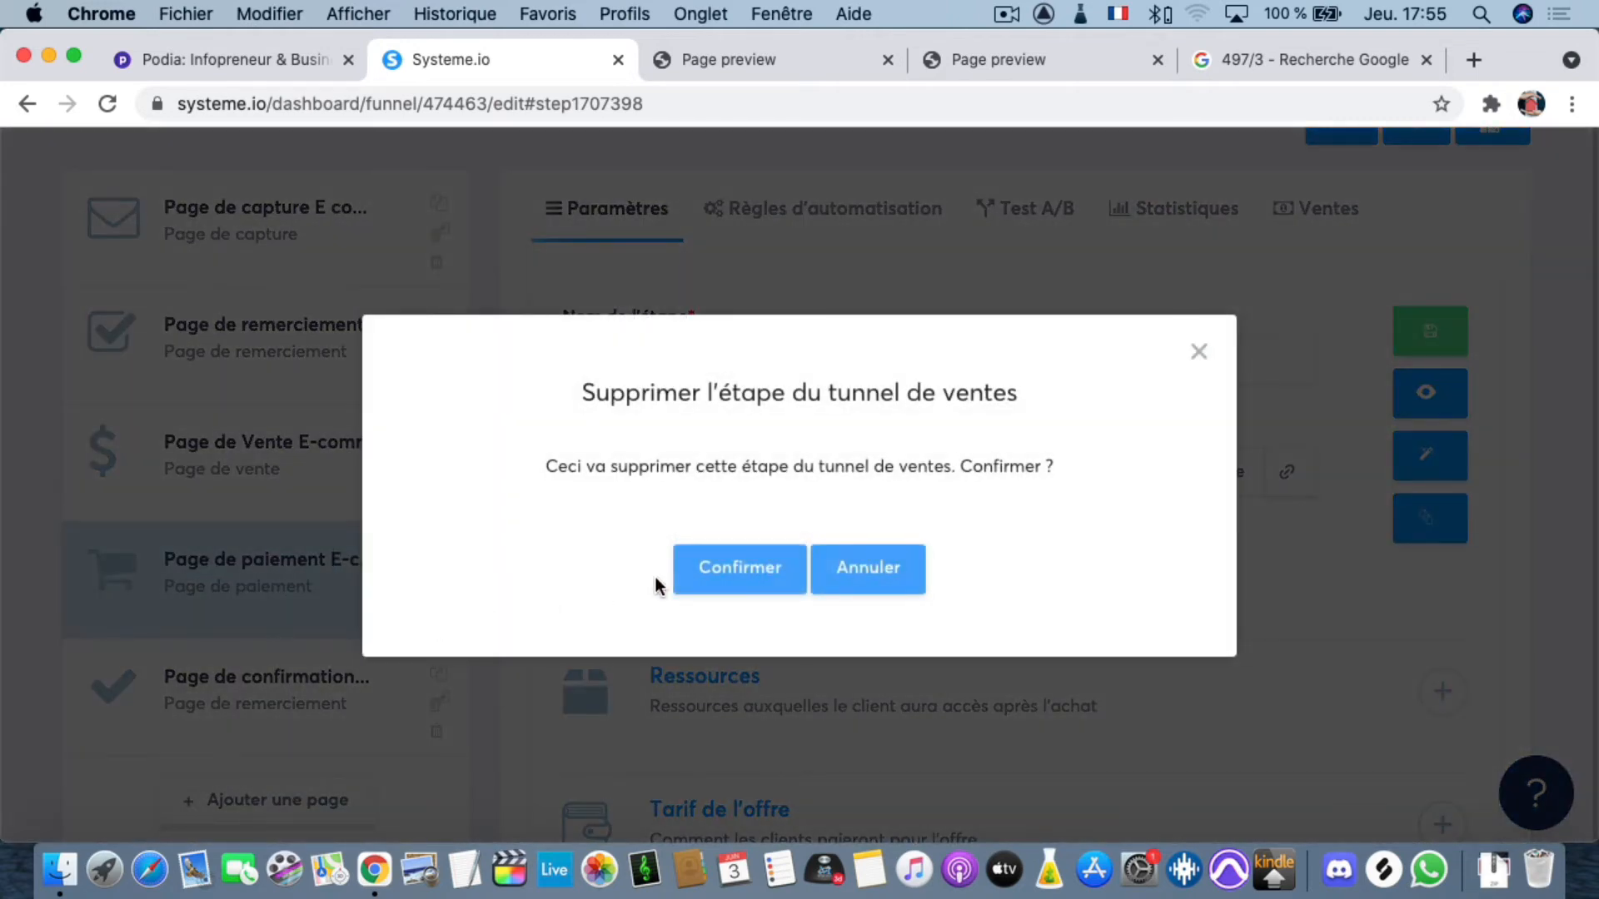
click(712, 584)
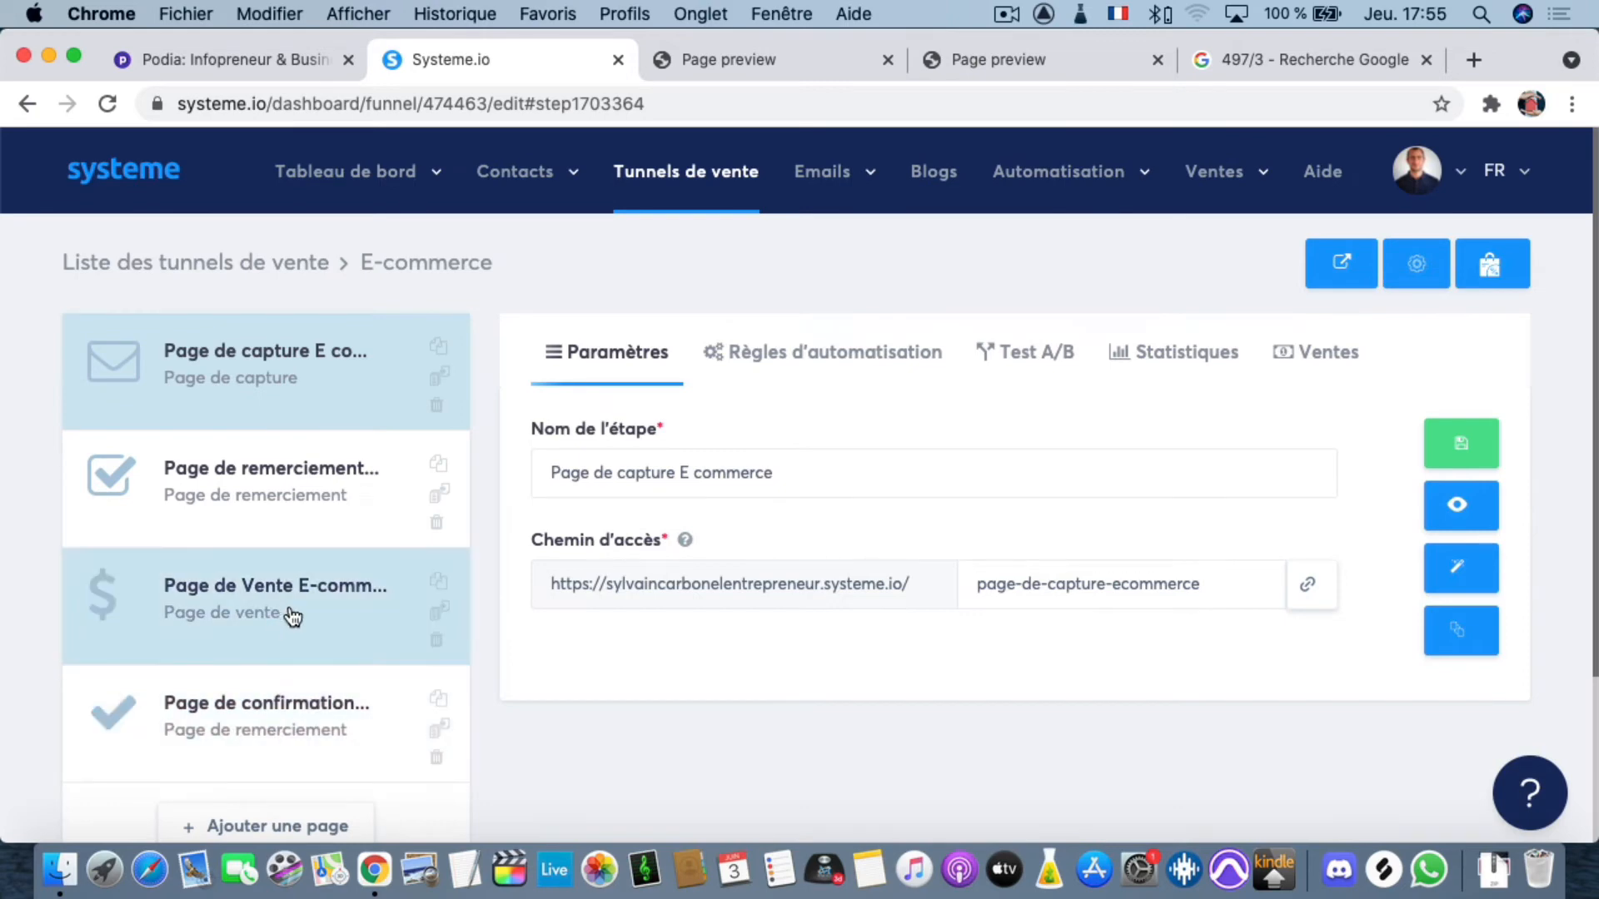
- Select the payment confirmation page in the E-commerce funnel to check the remaining steps
scroll(286, 615, down, 3)
click(247, 578)
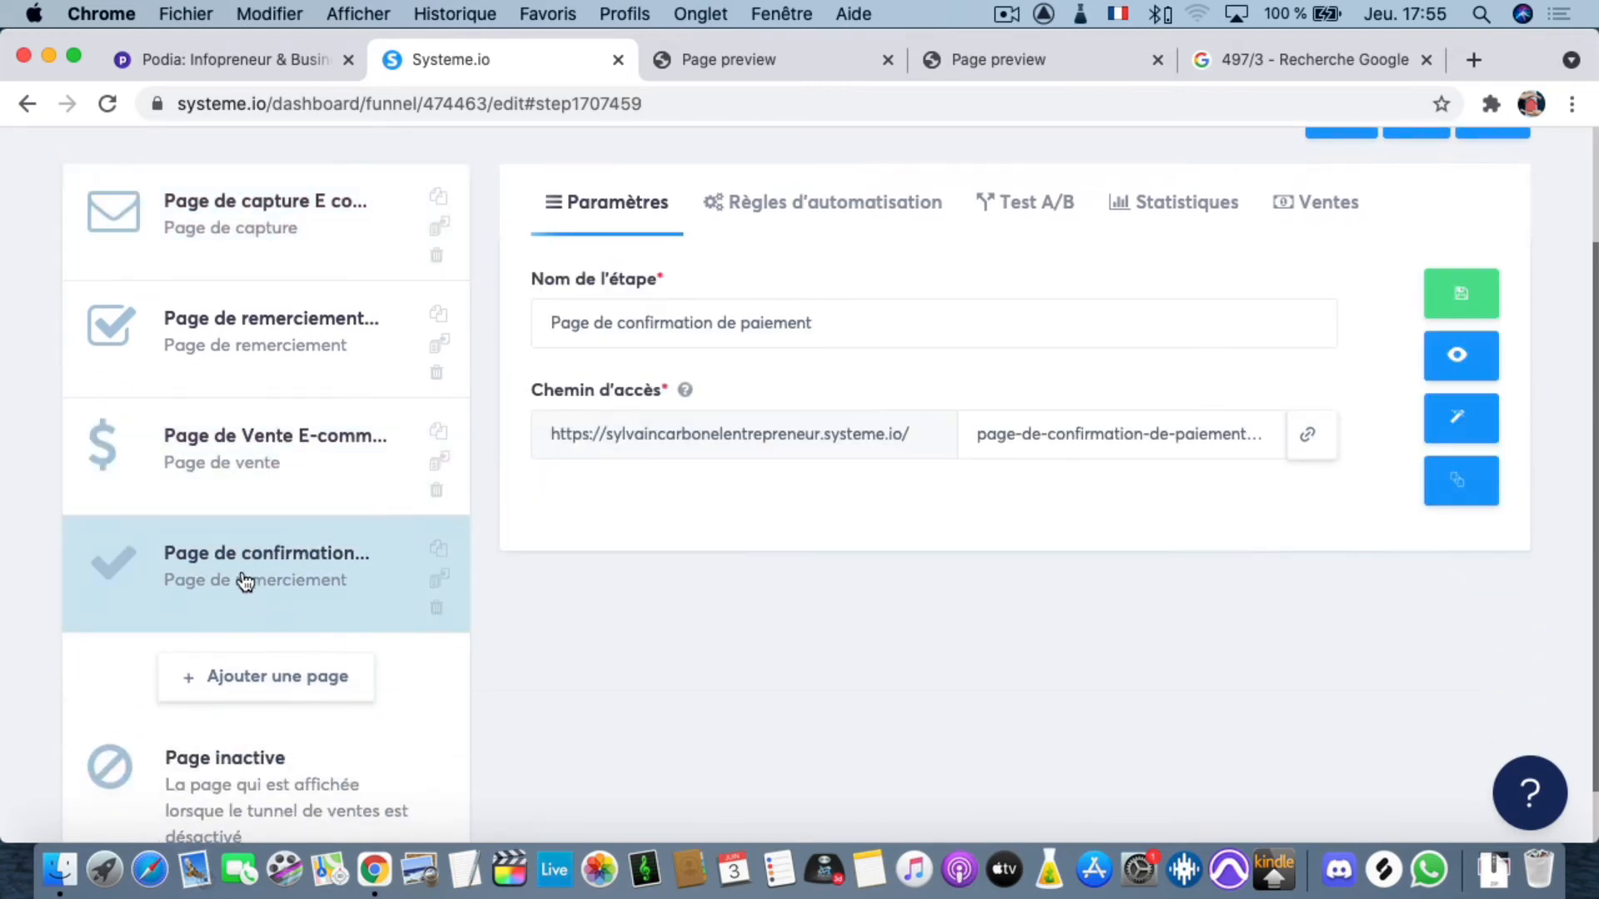
mouse_move(242, 574)
mouse_down()
mouse_move(229, 428)
mouse_move(226, 568)
mouse_up()
- Return to the list of sales funnels and open the Programme 5G funnel
scroll(633, 357, up, 3)
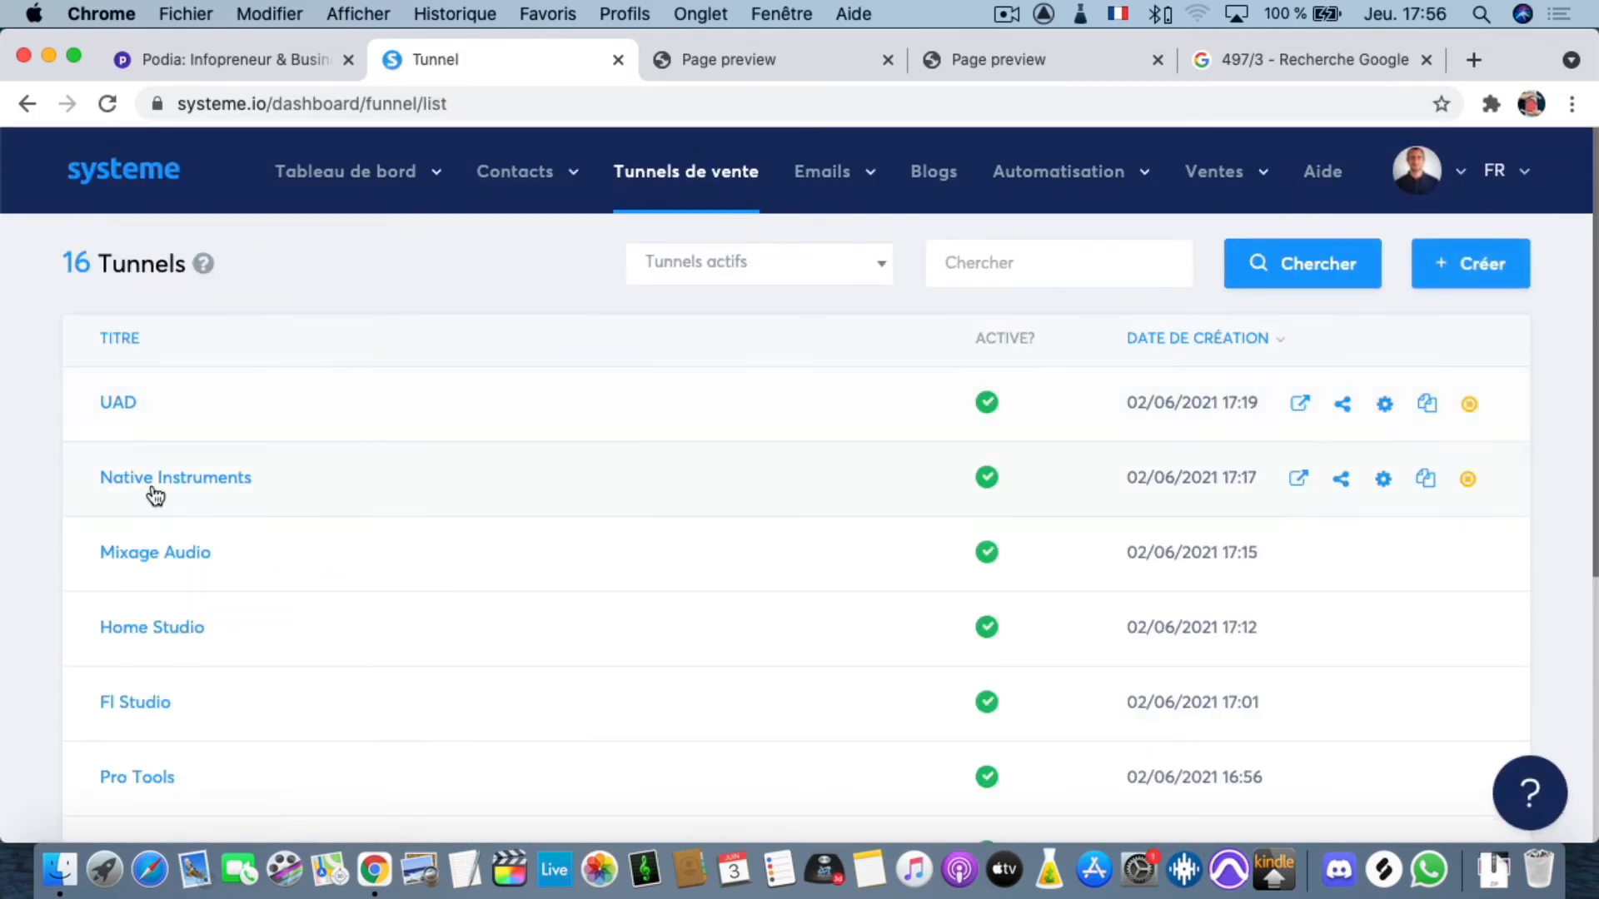
scroll(173, 702, down, 2)
scroll(186, 699, down, 2)
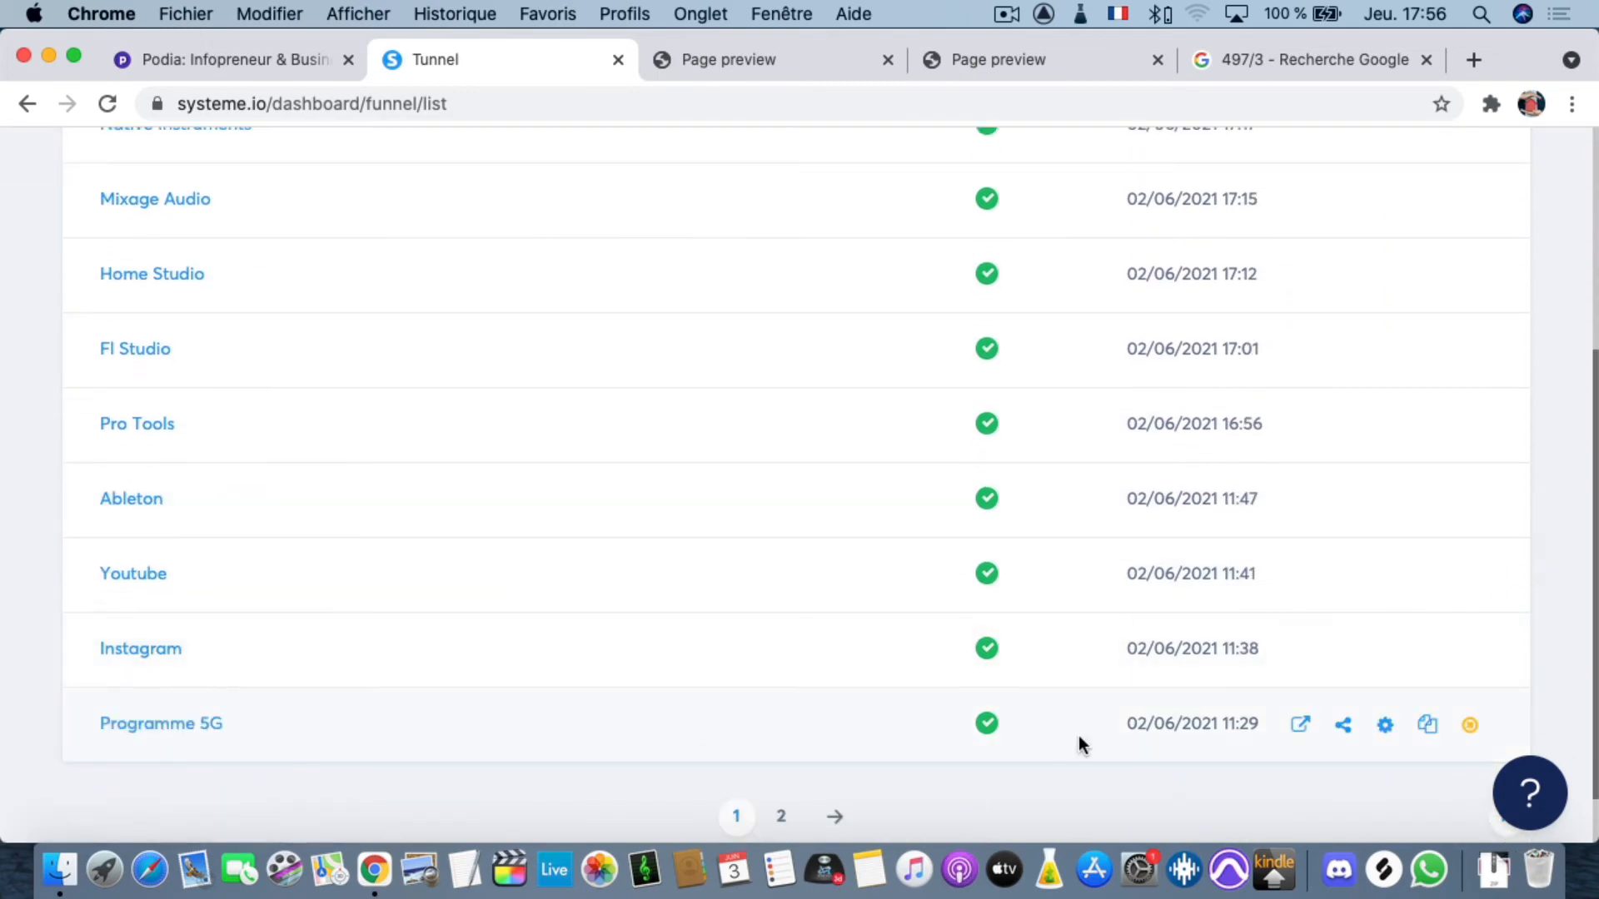
click(164, 726)
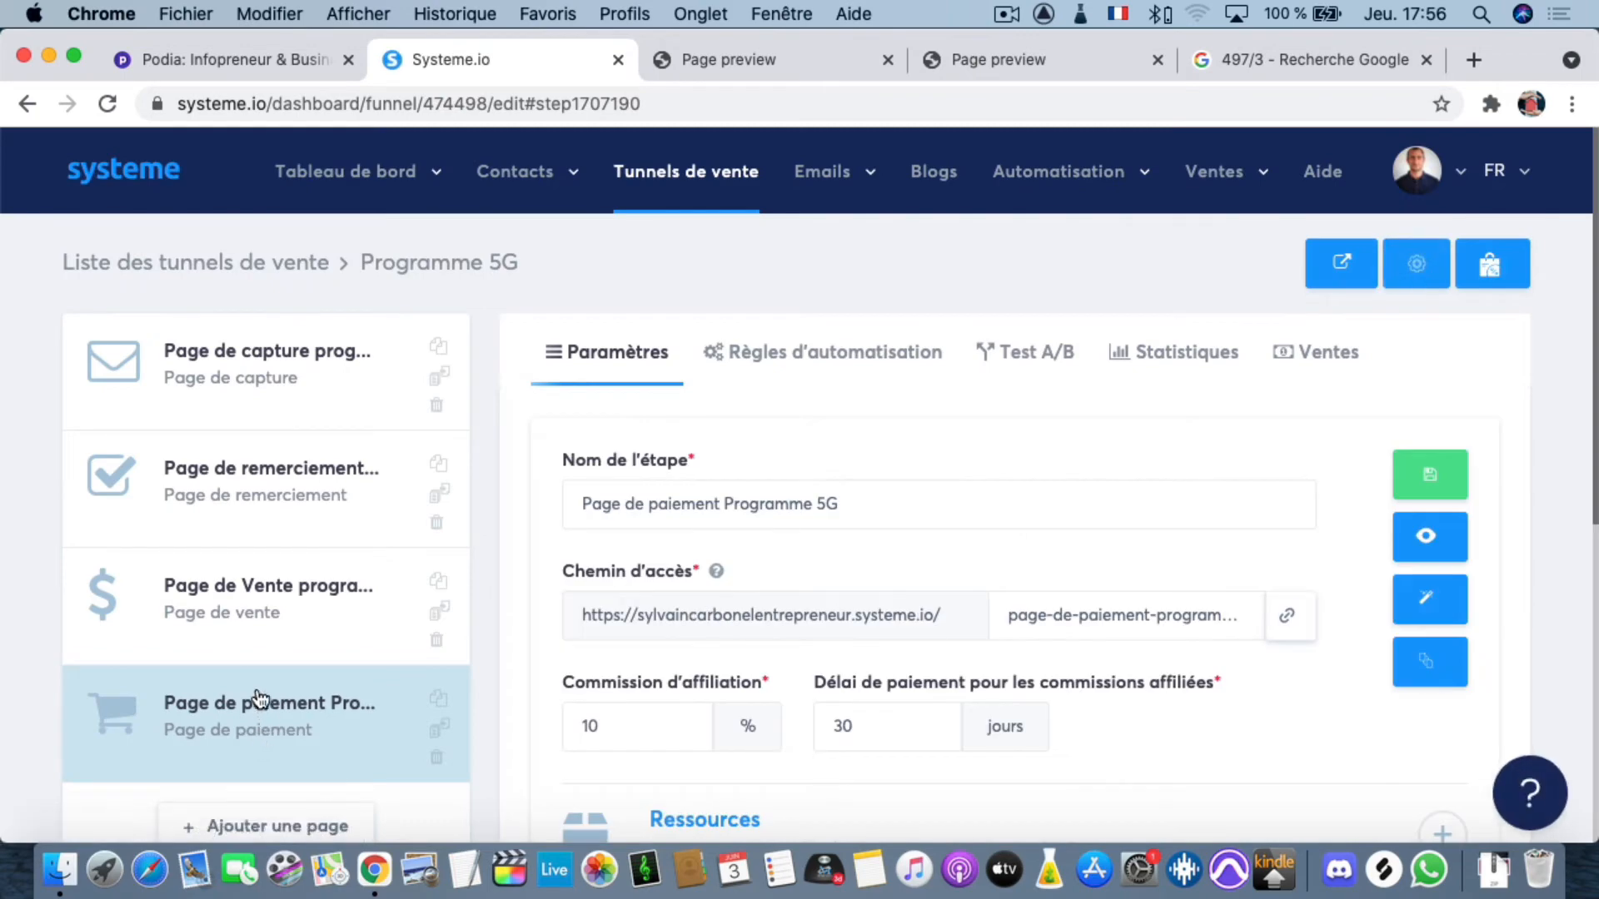
- Duplicate the payment page of the Programme 5G funnel
scroll(258, 696, down, 3)
scroll(260, 696, down, 1)
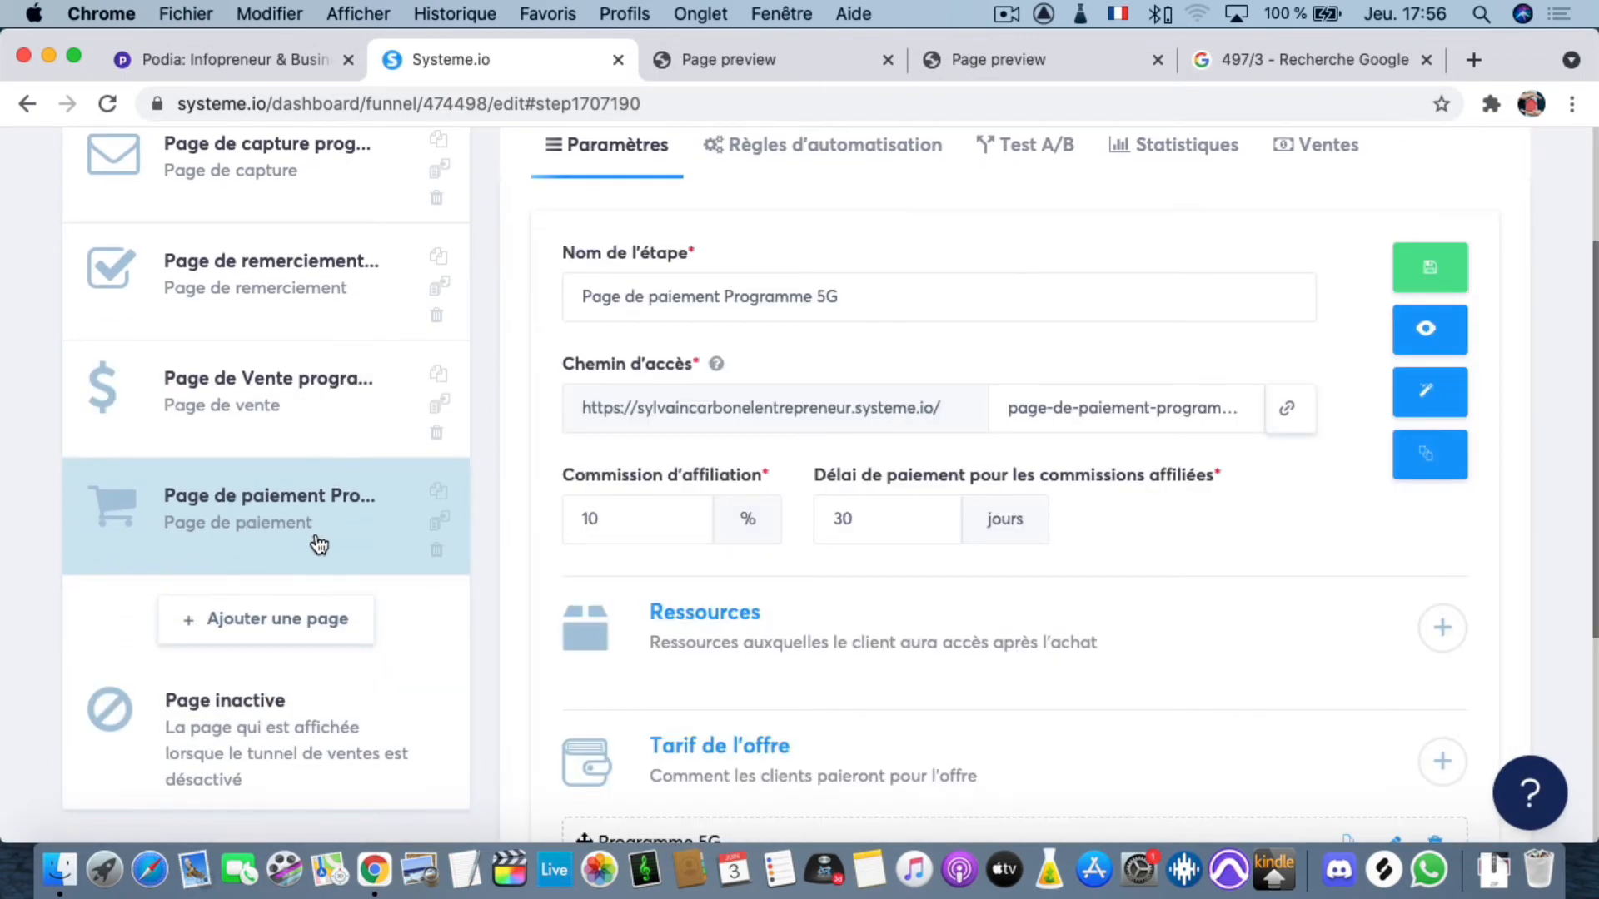
click(438, 498)
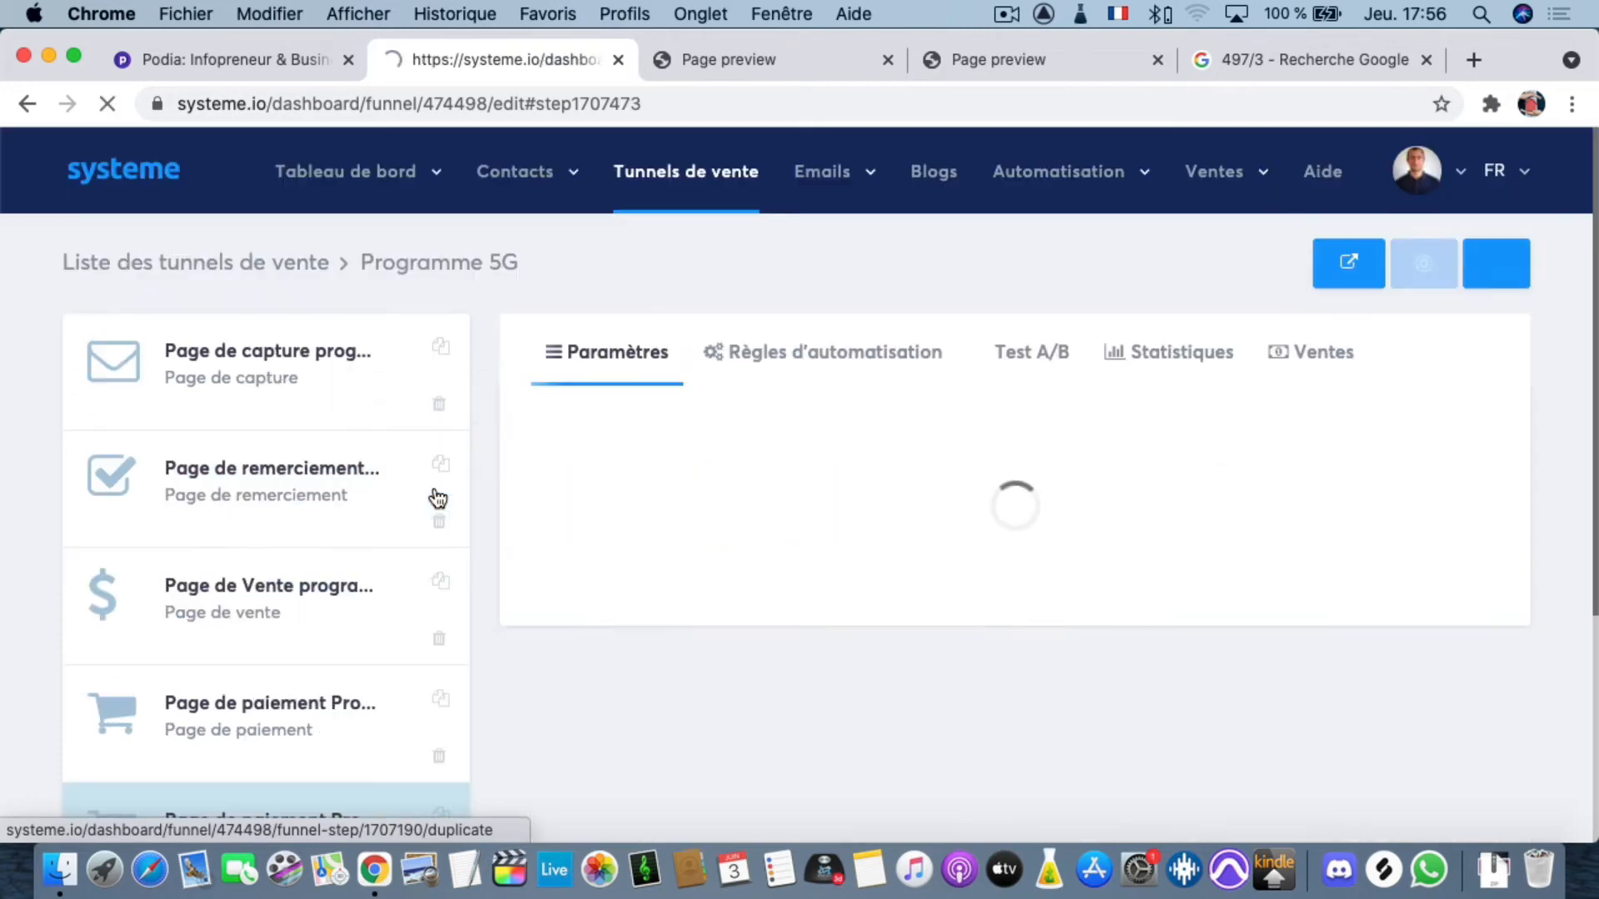
scroll(323, 661, down, 2)
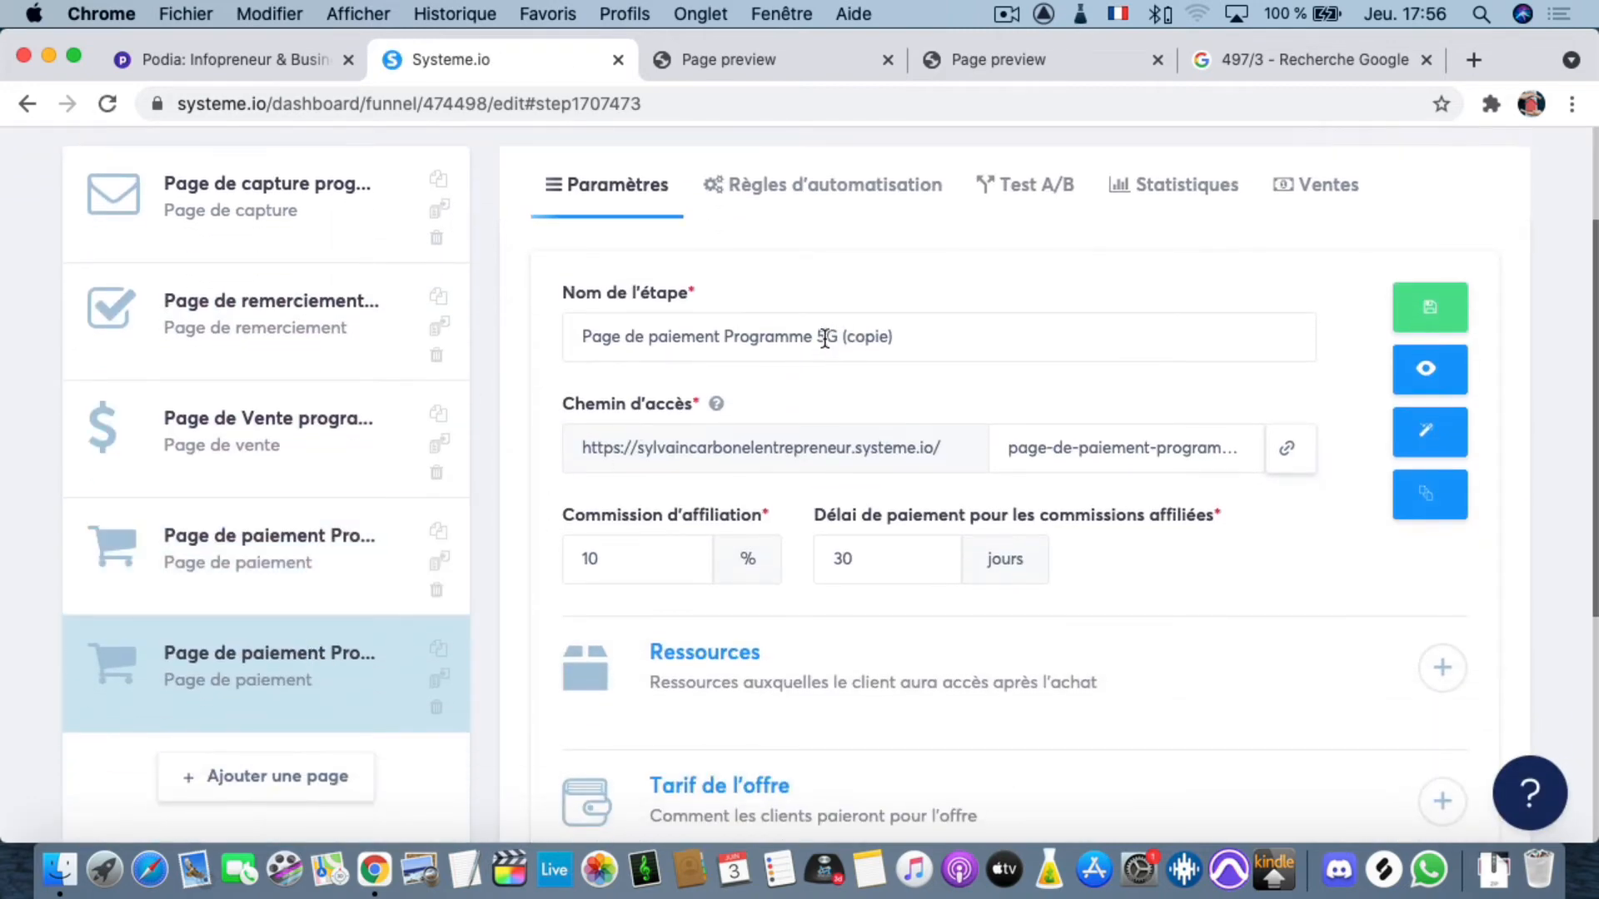
- Move the duplicated Programme 5G payment page to the E-commerce funnel and save the step there
click(439, 686)
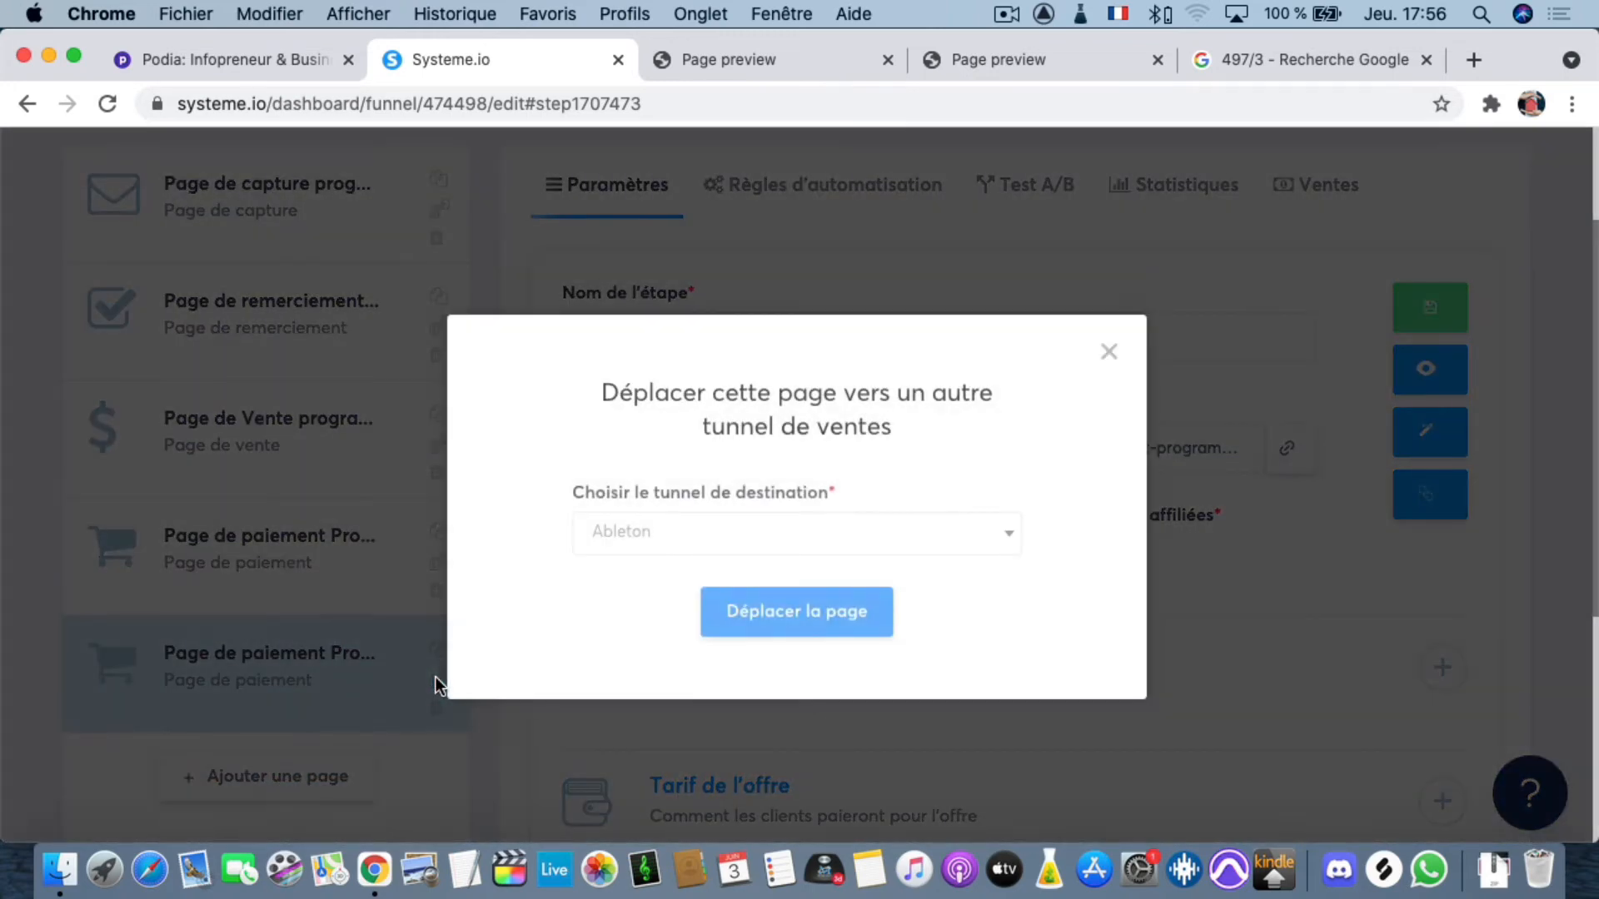
click(691, 545)
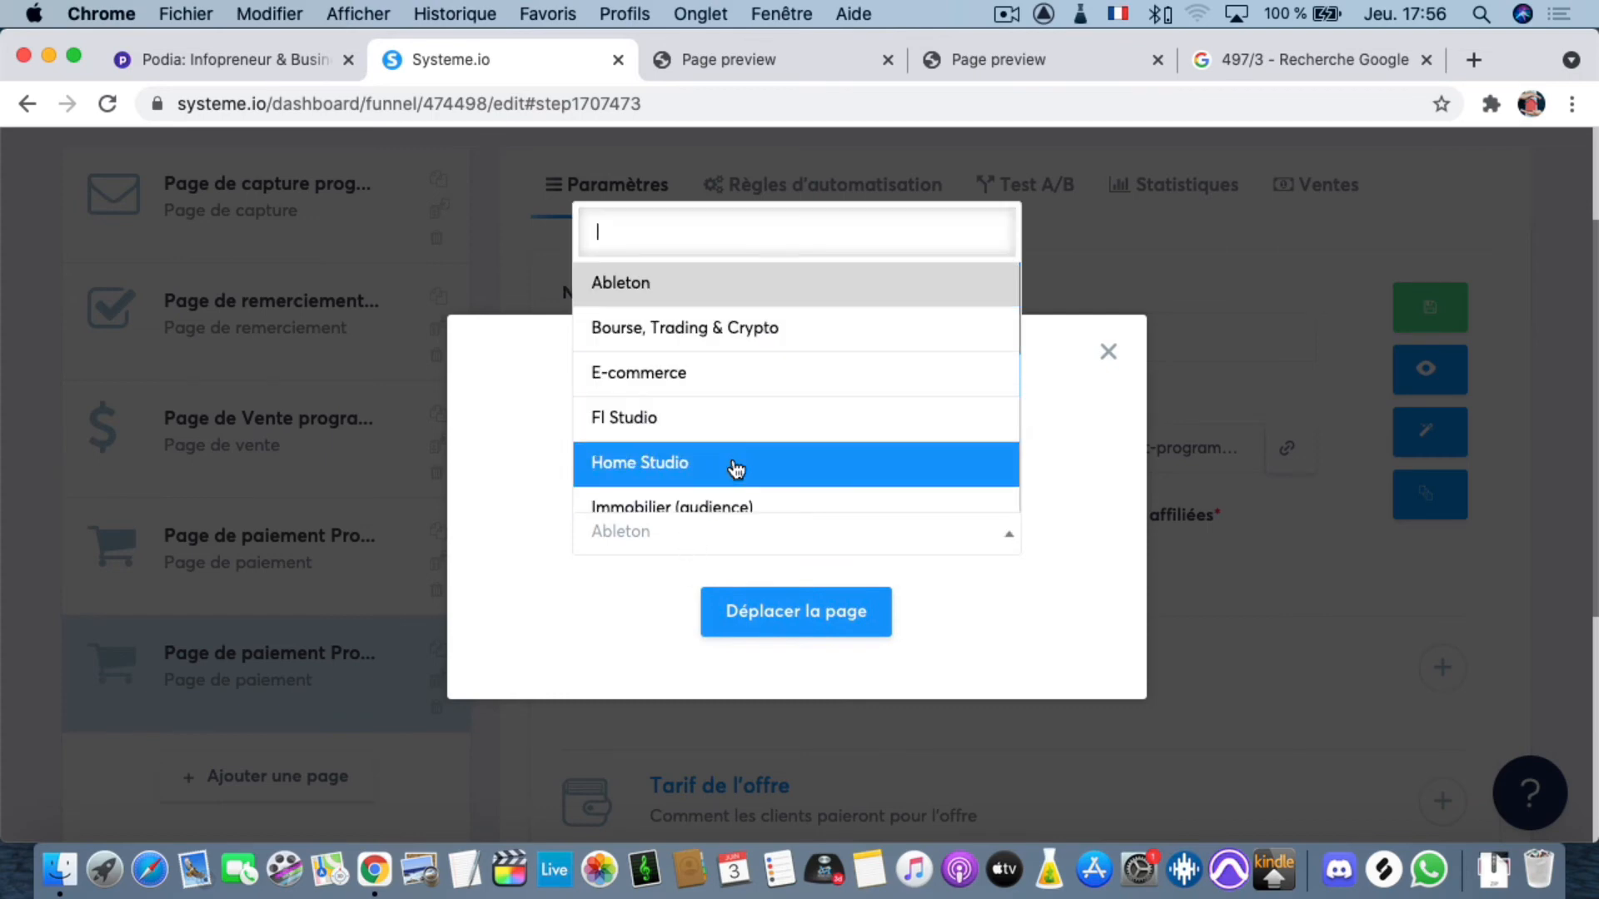
scroll(732, 468, down, 2)
scroll(731, 468, down, 3)
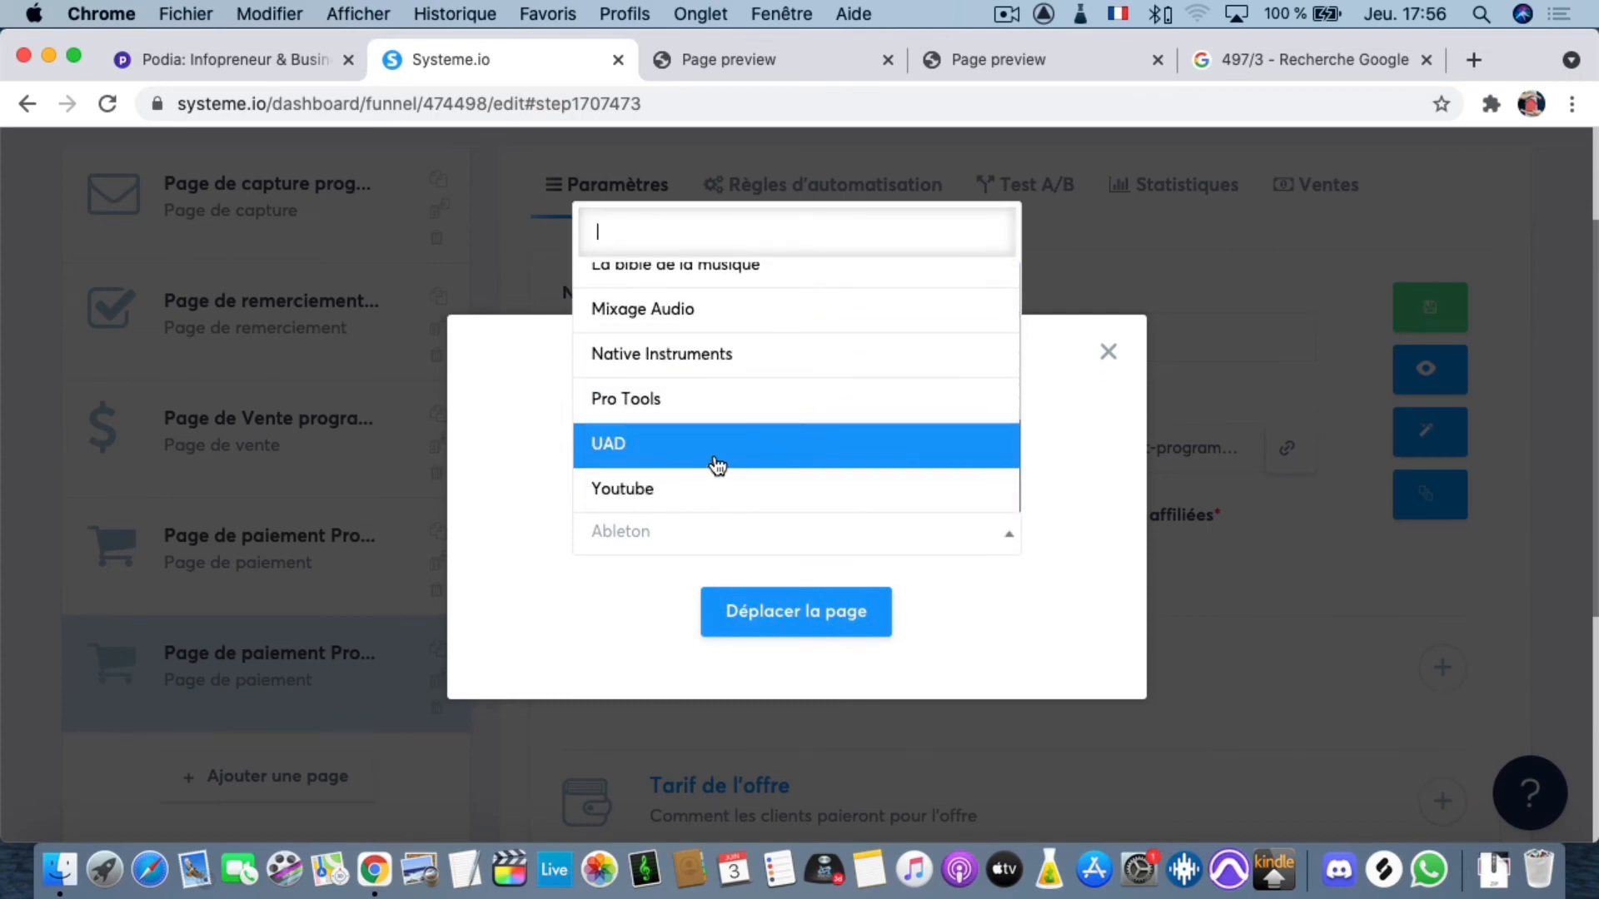
scroll(716, 462, up, 6)
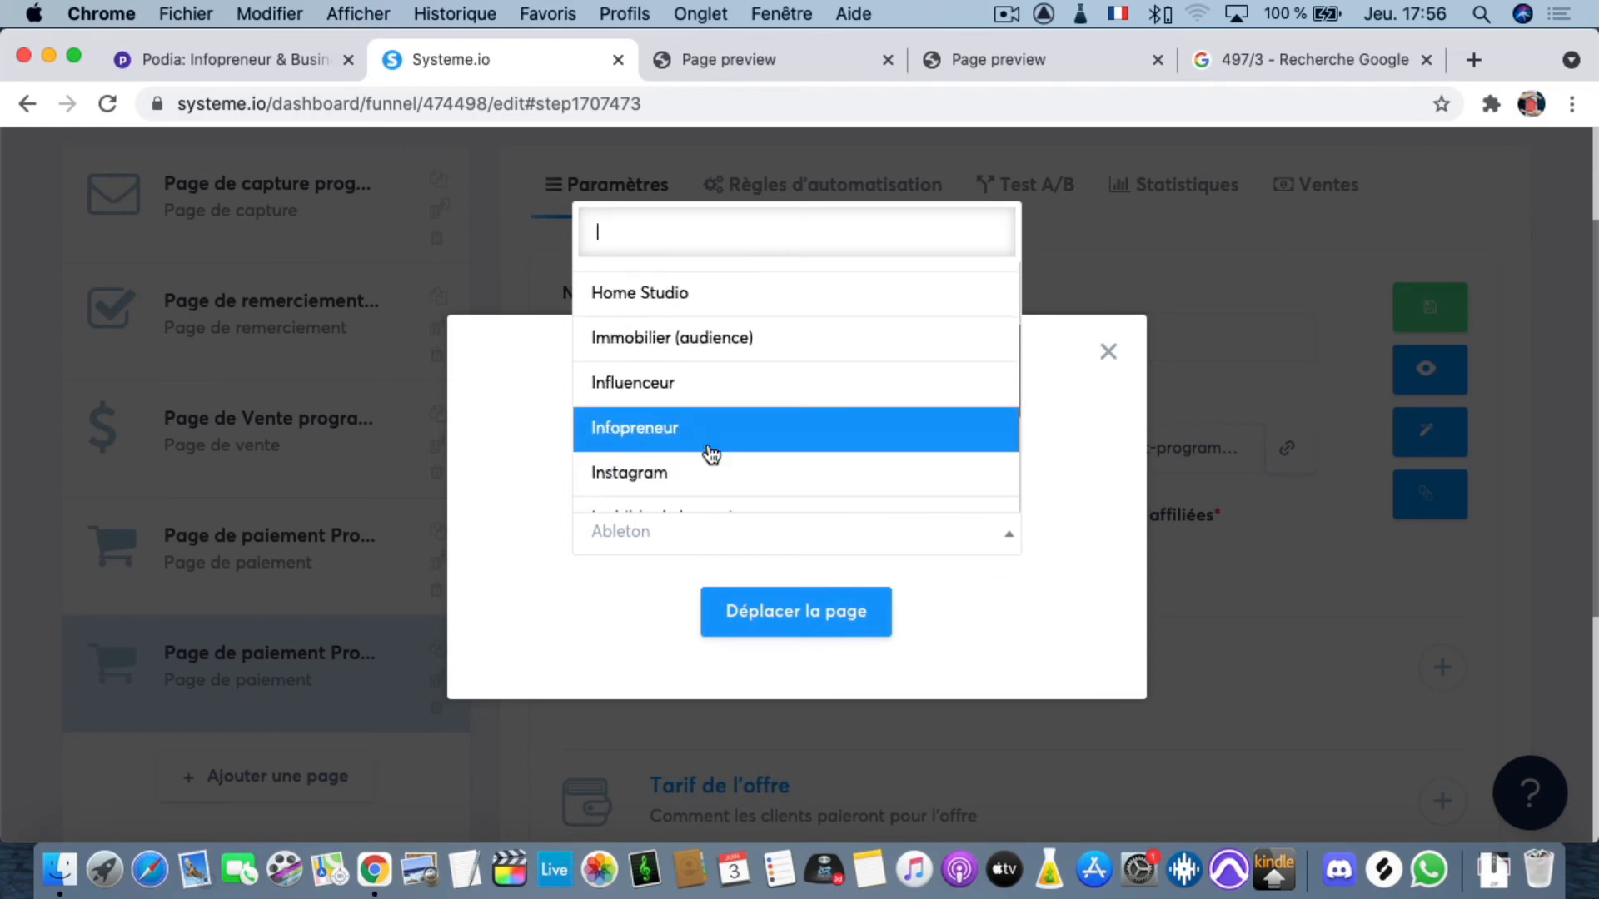
scroll(711, 454, up, 1)
click(607, 383)
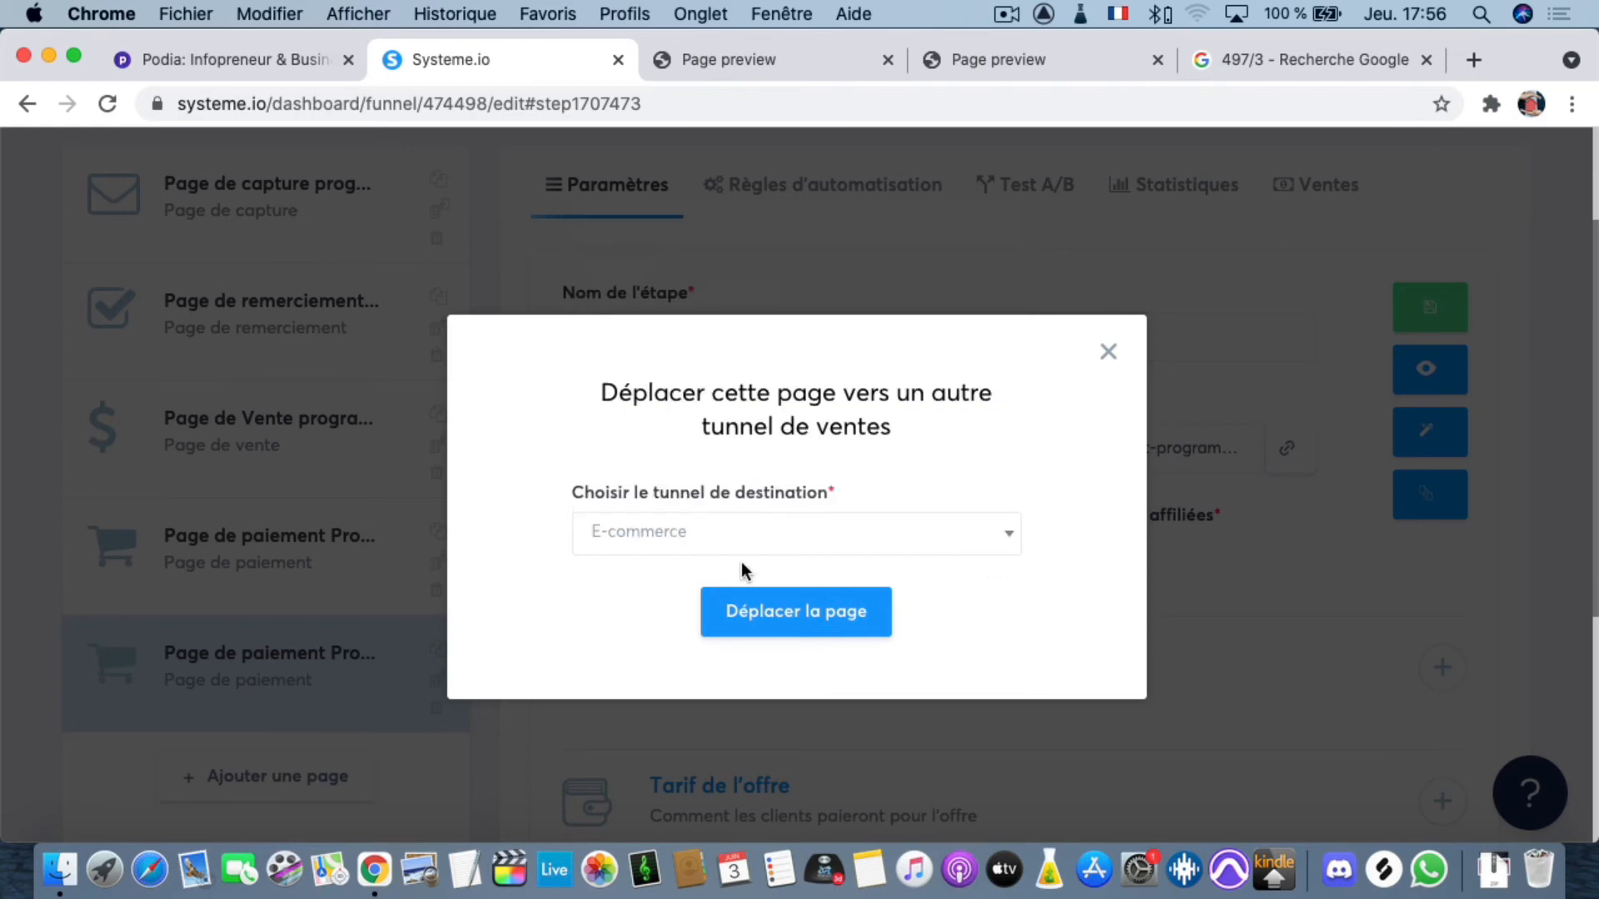
click(783, 620)
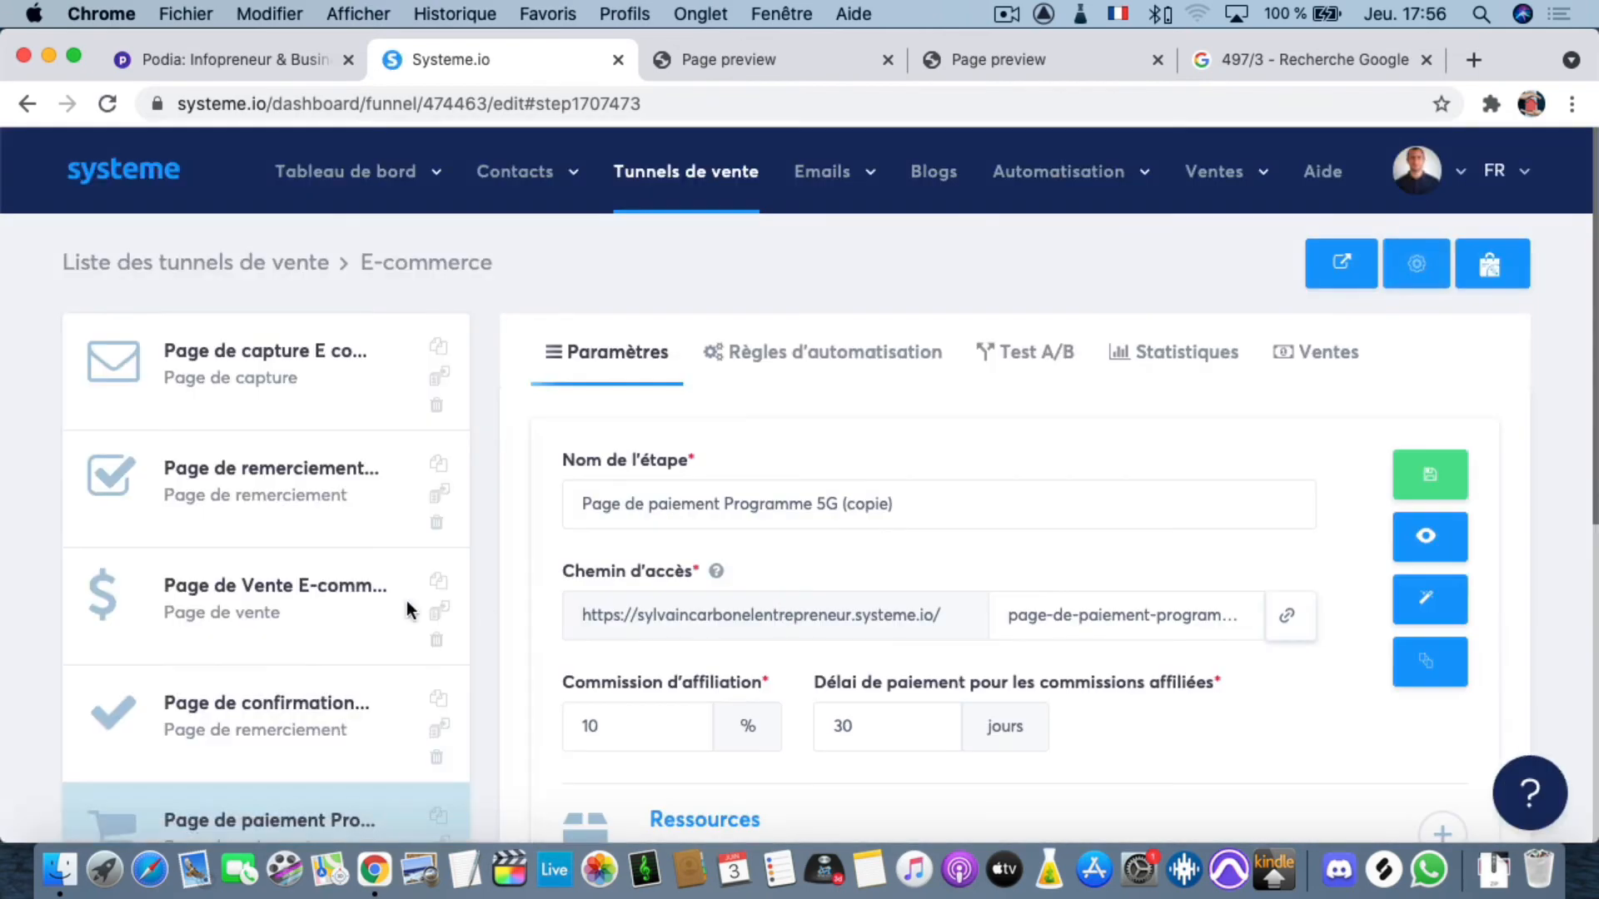
scroll(324, 610, down, 3)
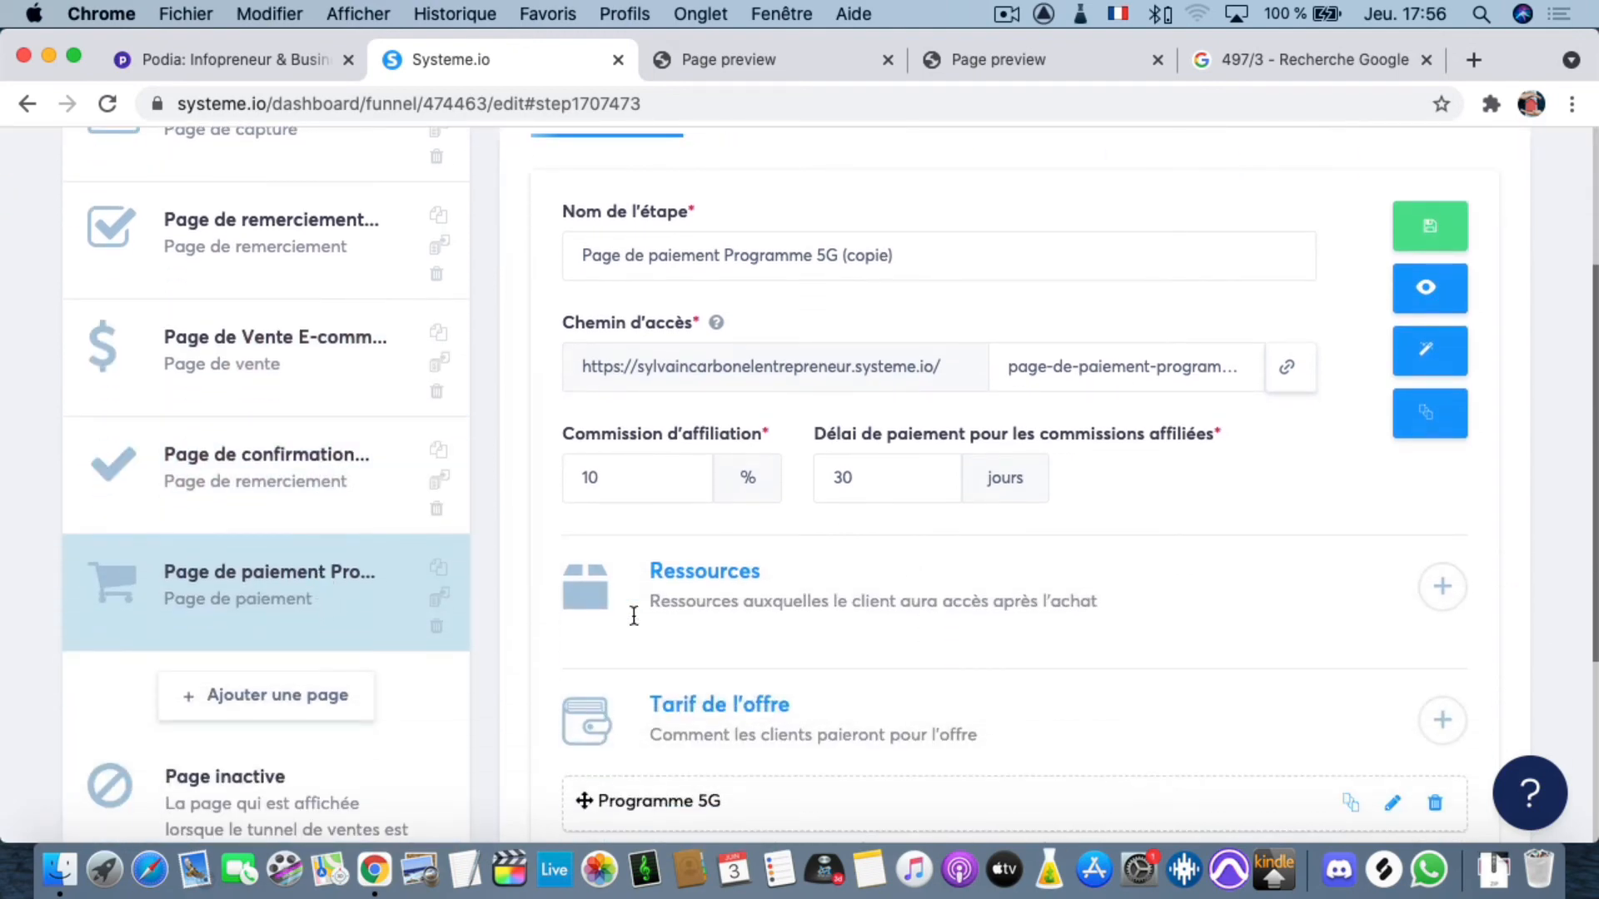
click(1427, 226)
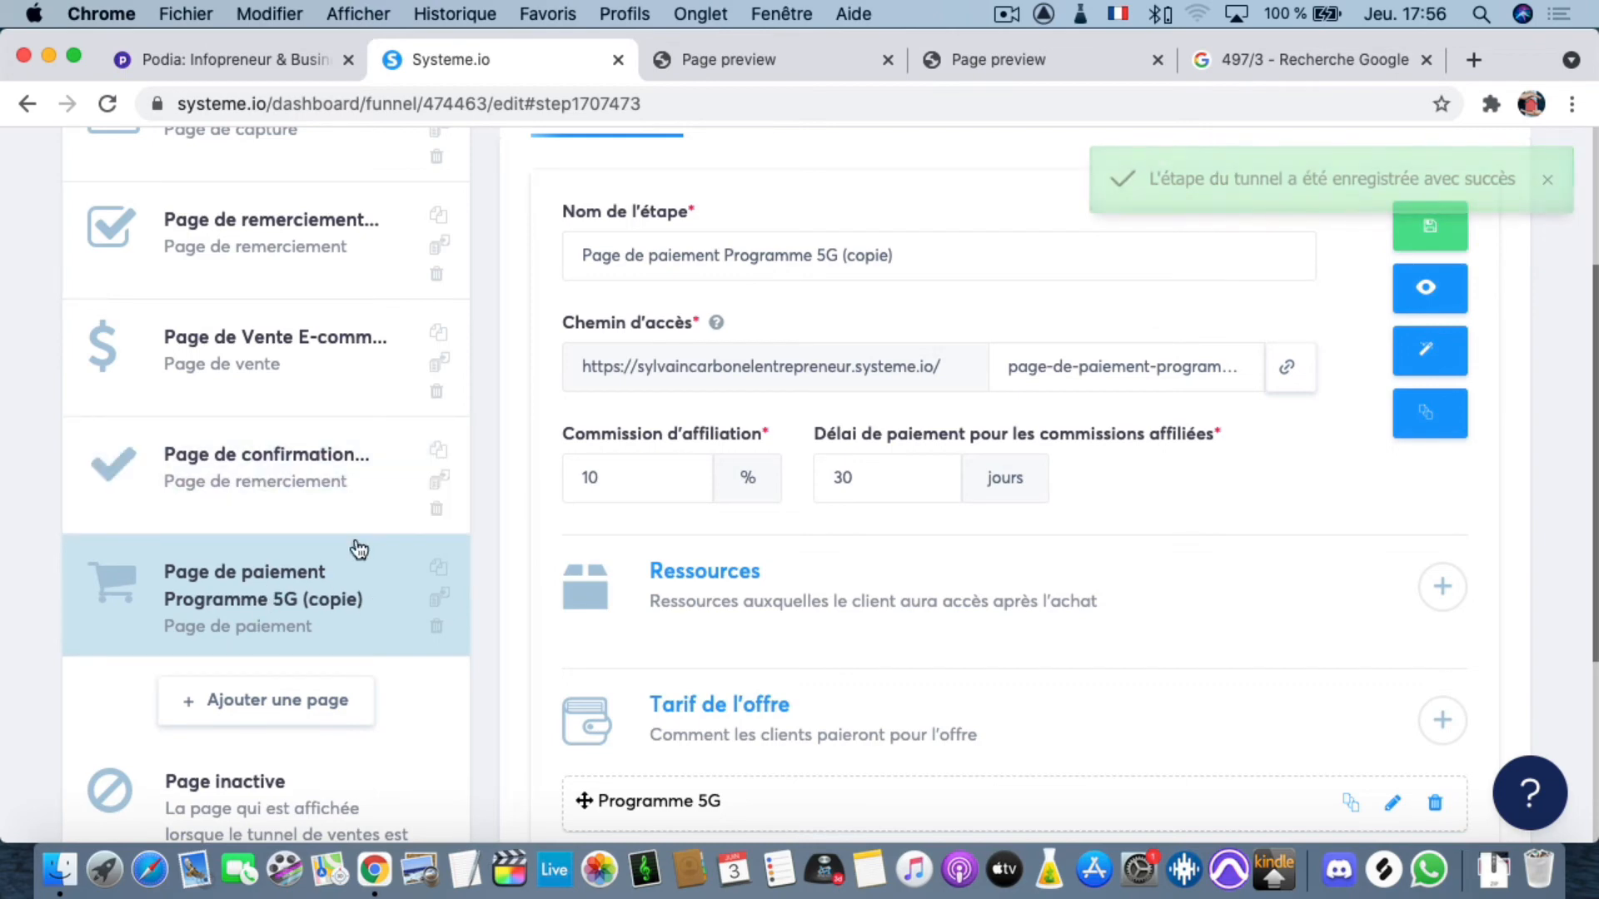
- Rename the moved payment page as "Page de paiement Ecommerce" and save the step
scroll(443, 279, up, 3)
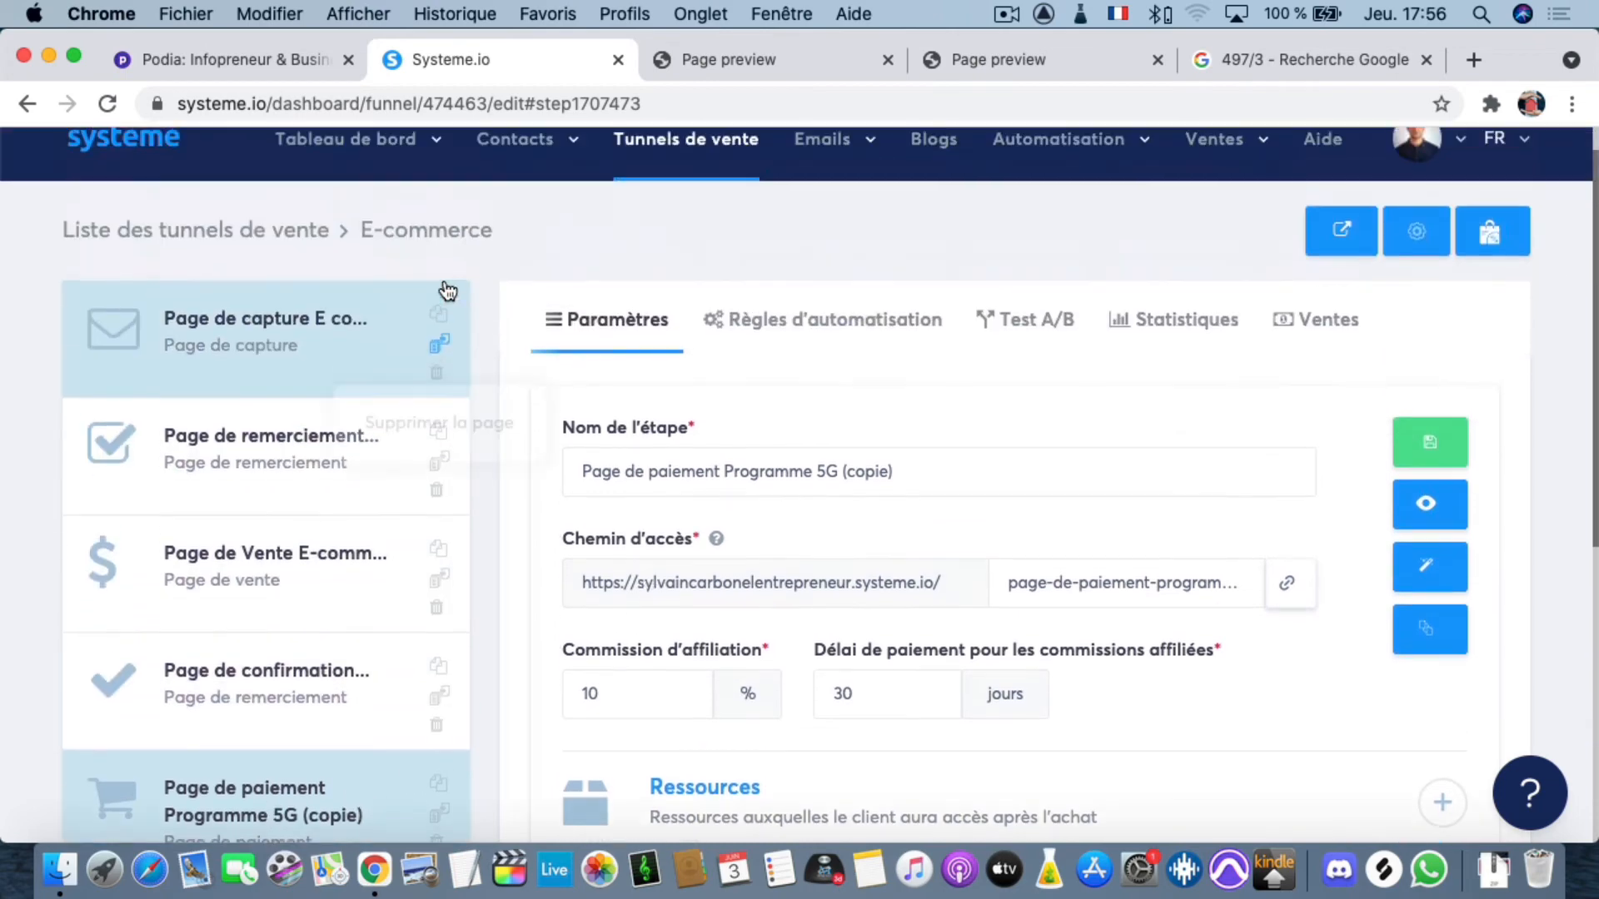
scroll(443, 278, down, 2)
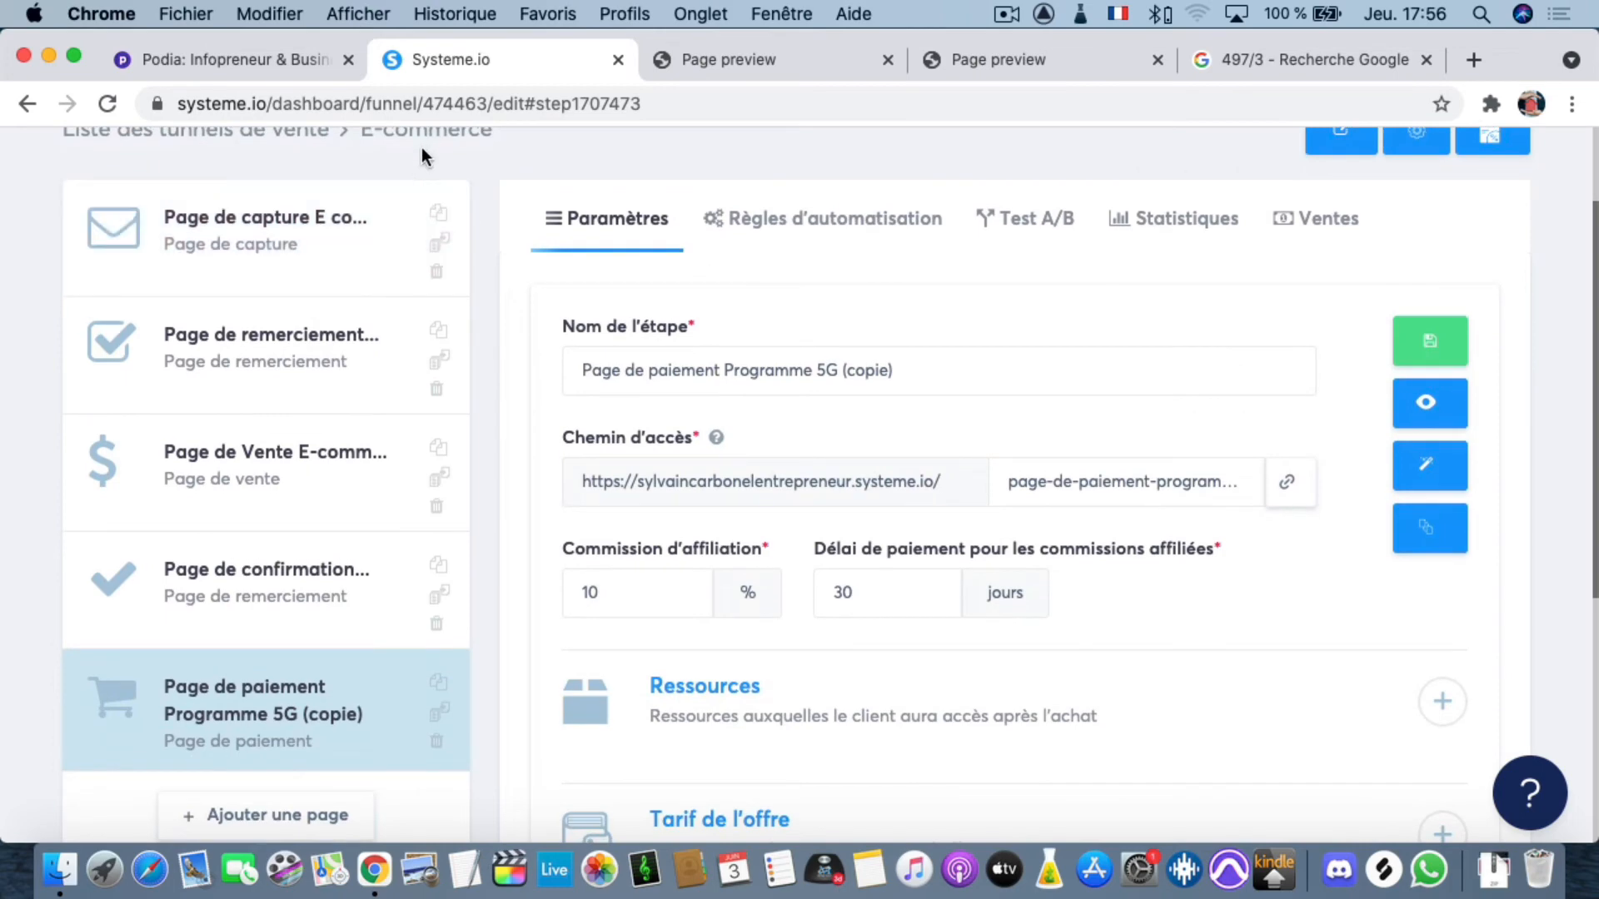
scroll(428, 195, up, 1)
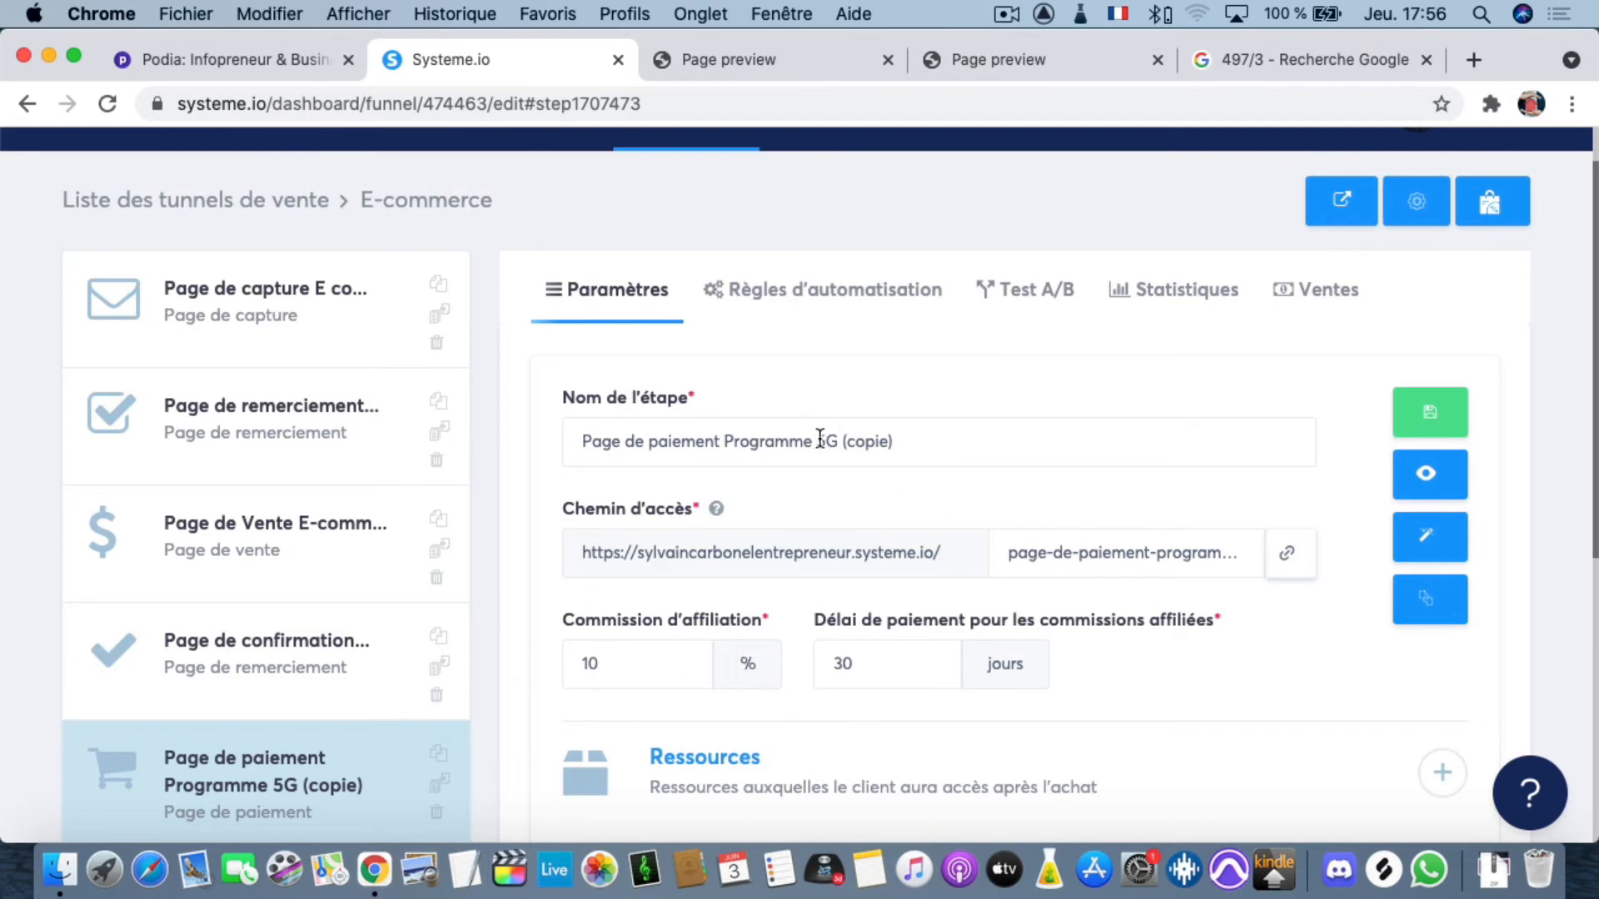
drag(737, 444, 1147, 443)
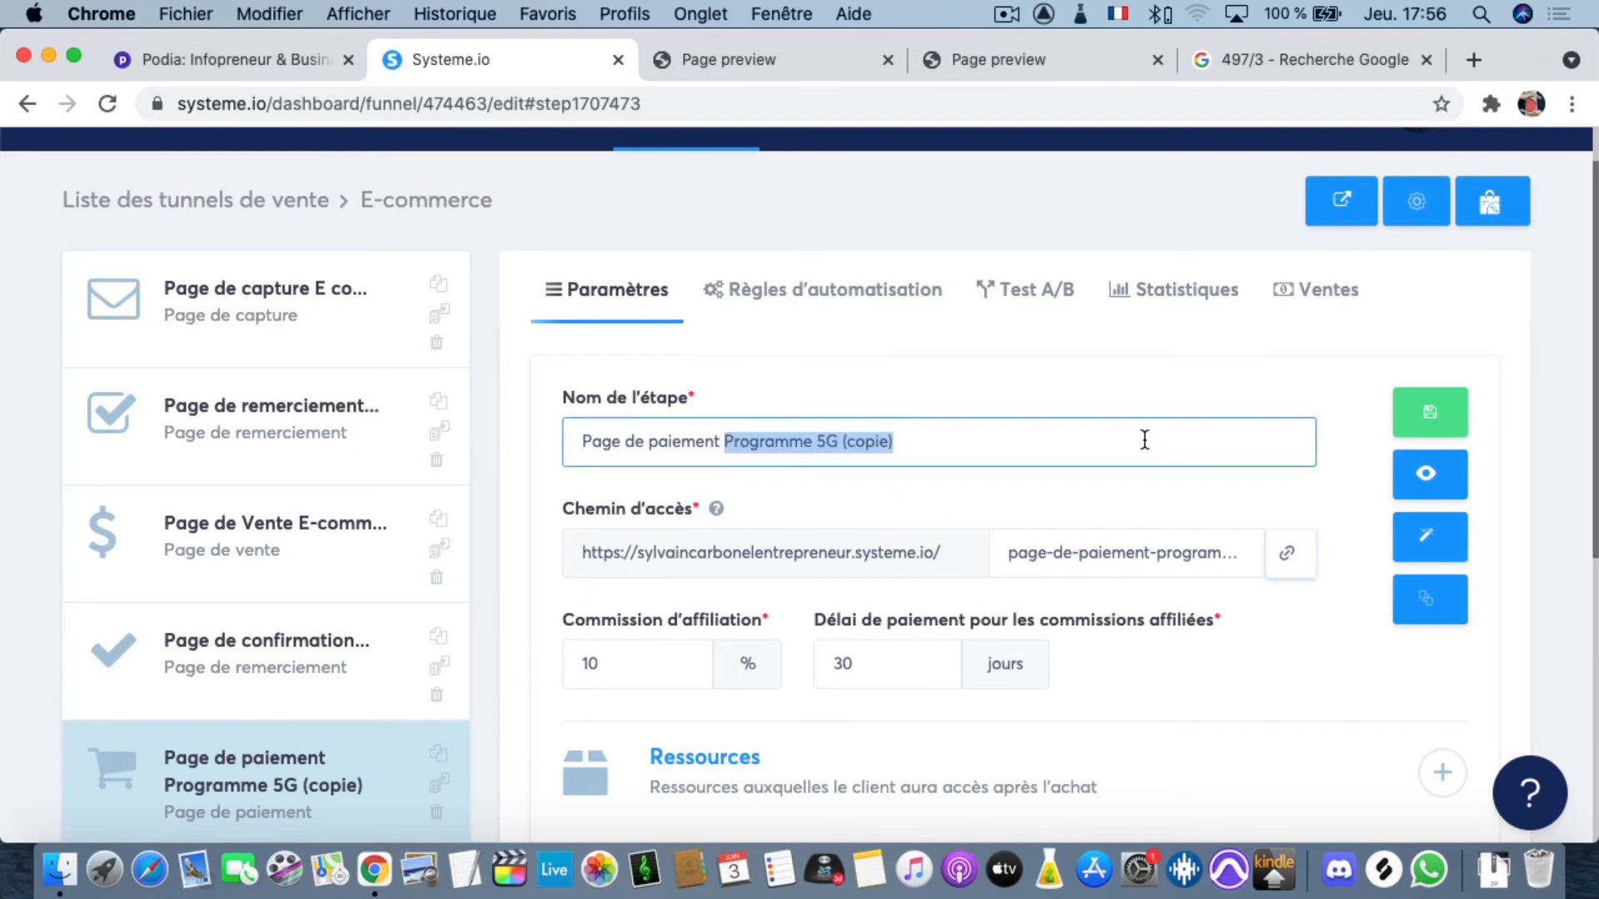
text(Ec)
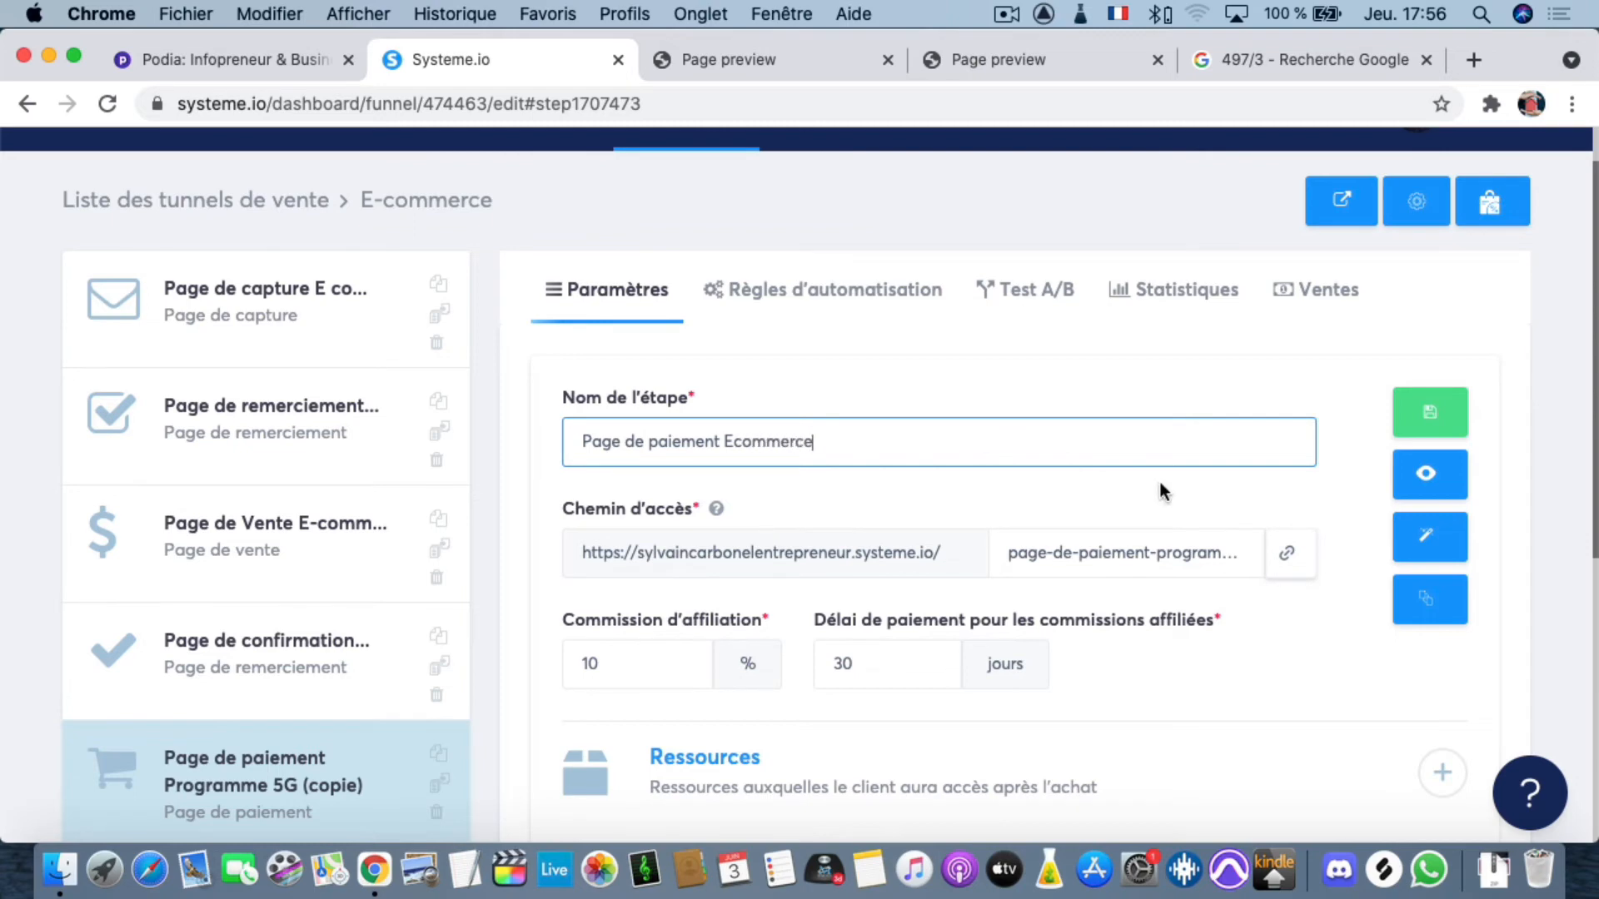
click(1438, 414)
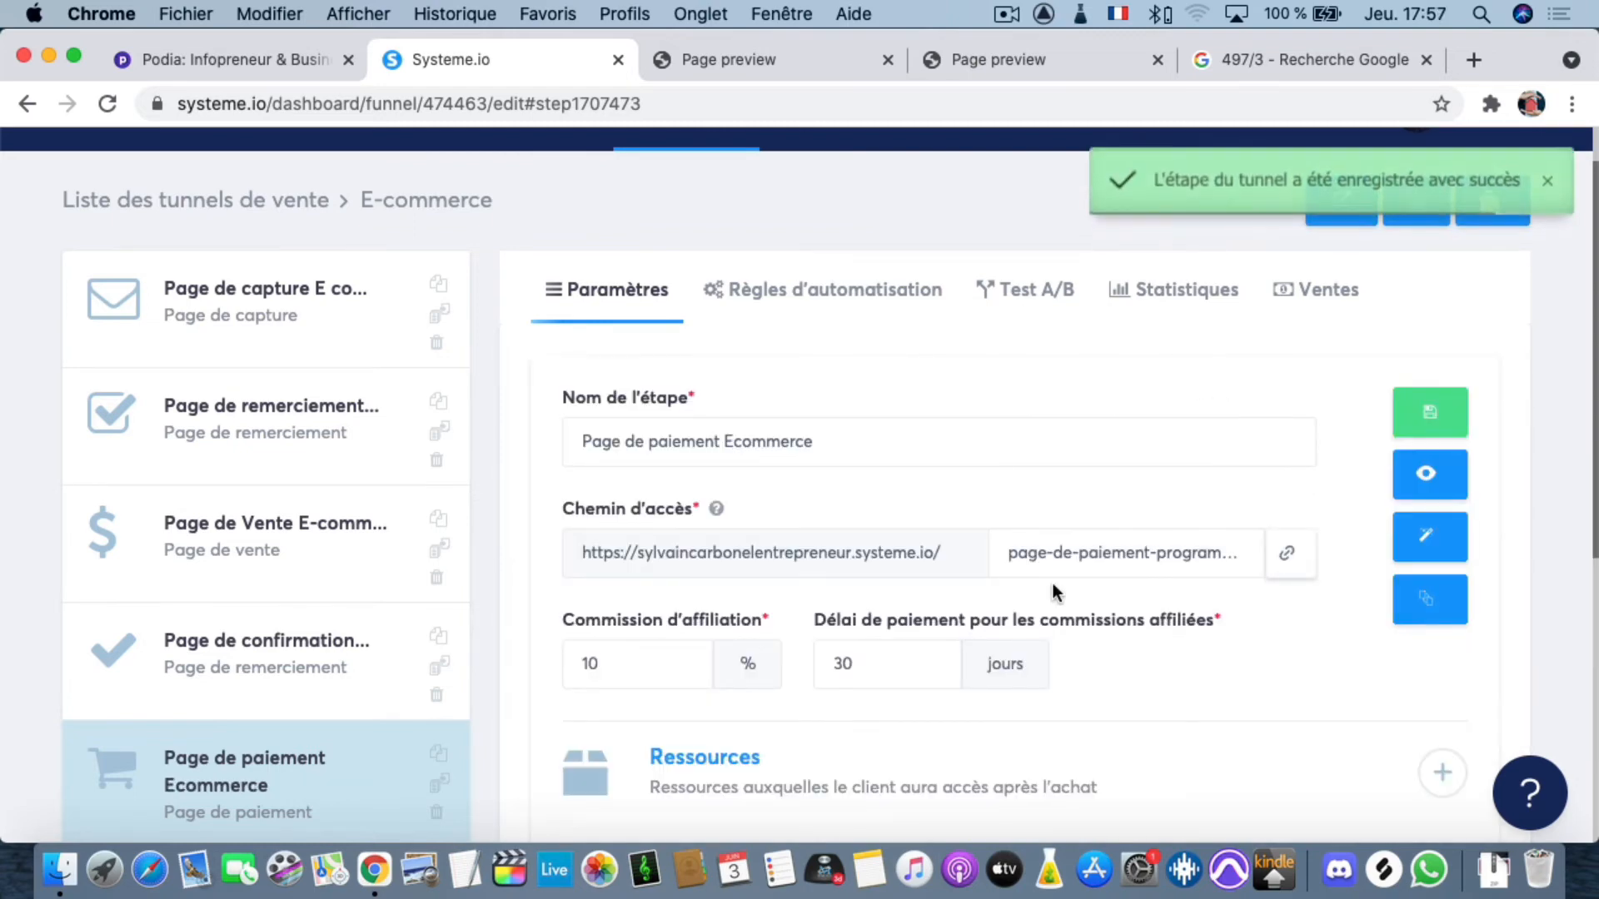
- Add two resource entries to the Ecommerce payment page and set the second one to Ajouter un tag
scroll(1052, 580, down, 2)
click(1441, 686)
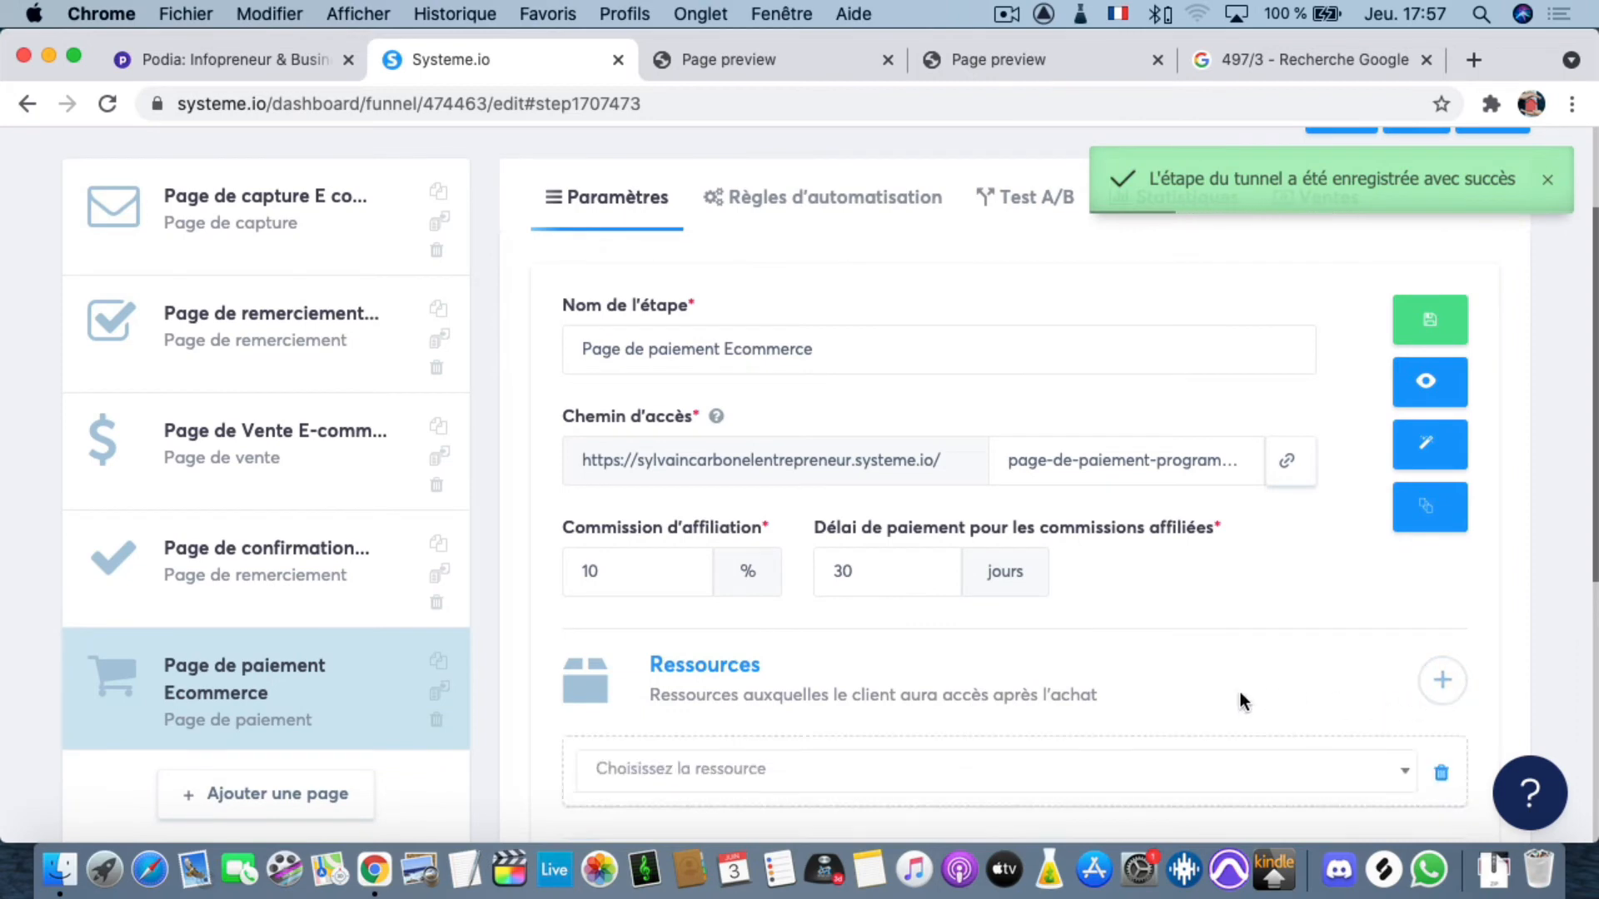
click(1444, 686)
scroll(1191, 696, down, 2)
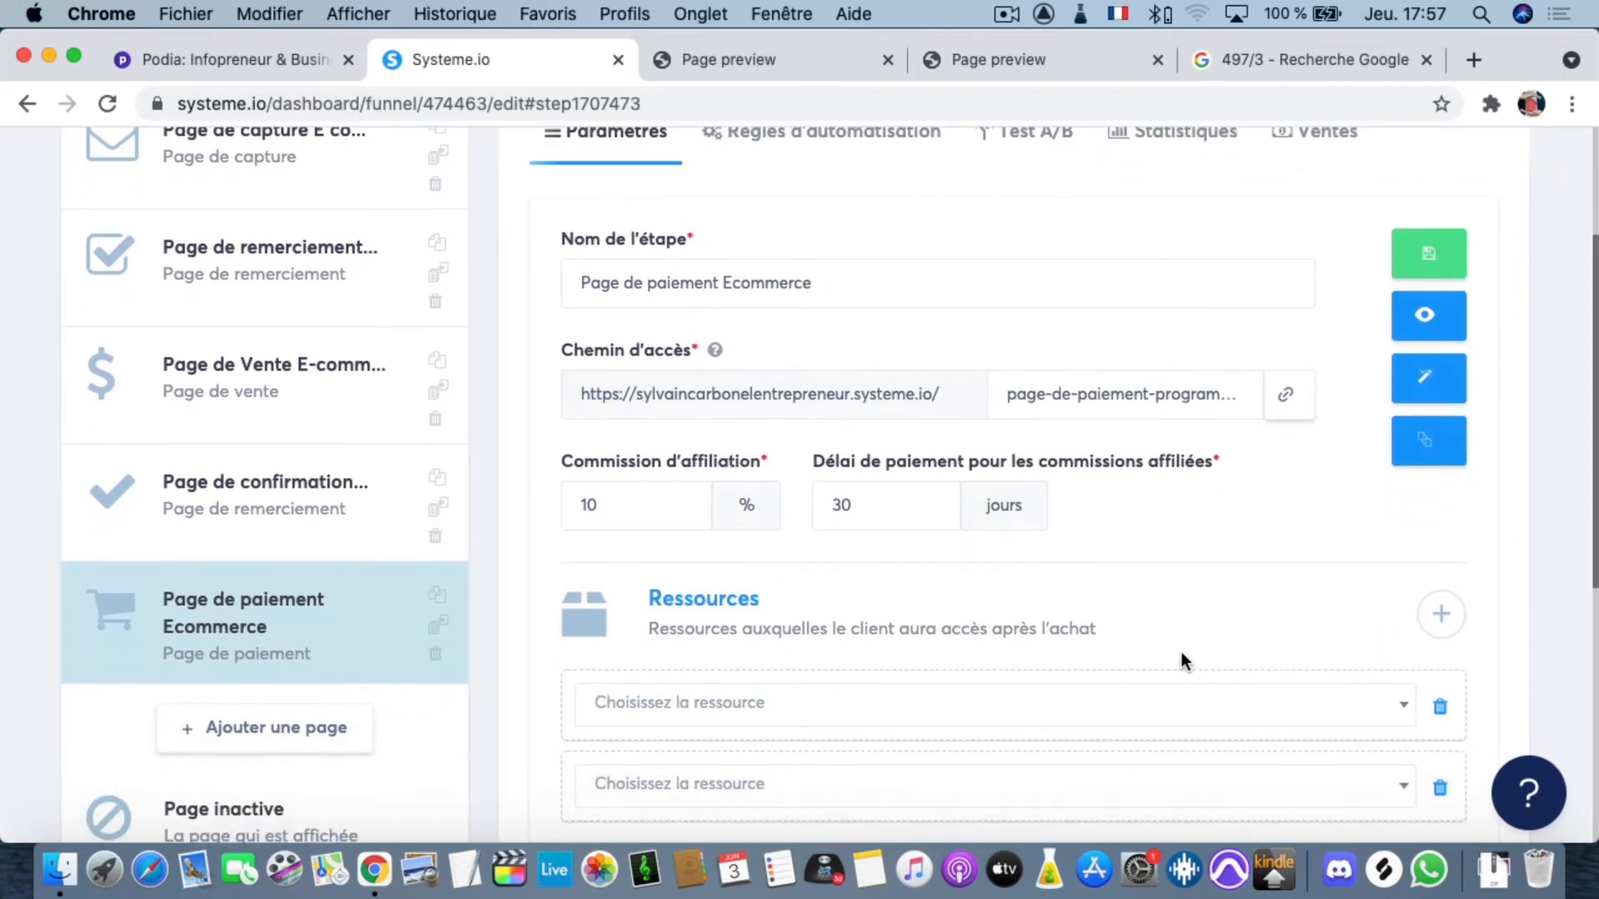
click(1022, 777)
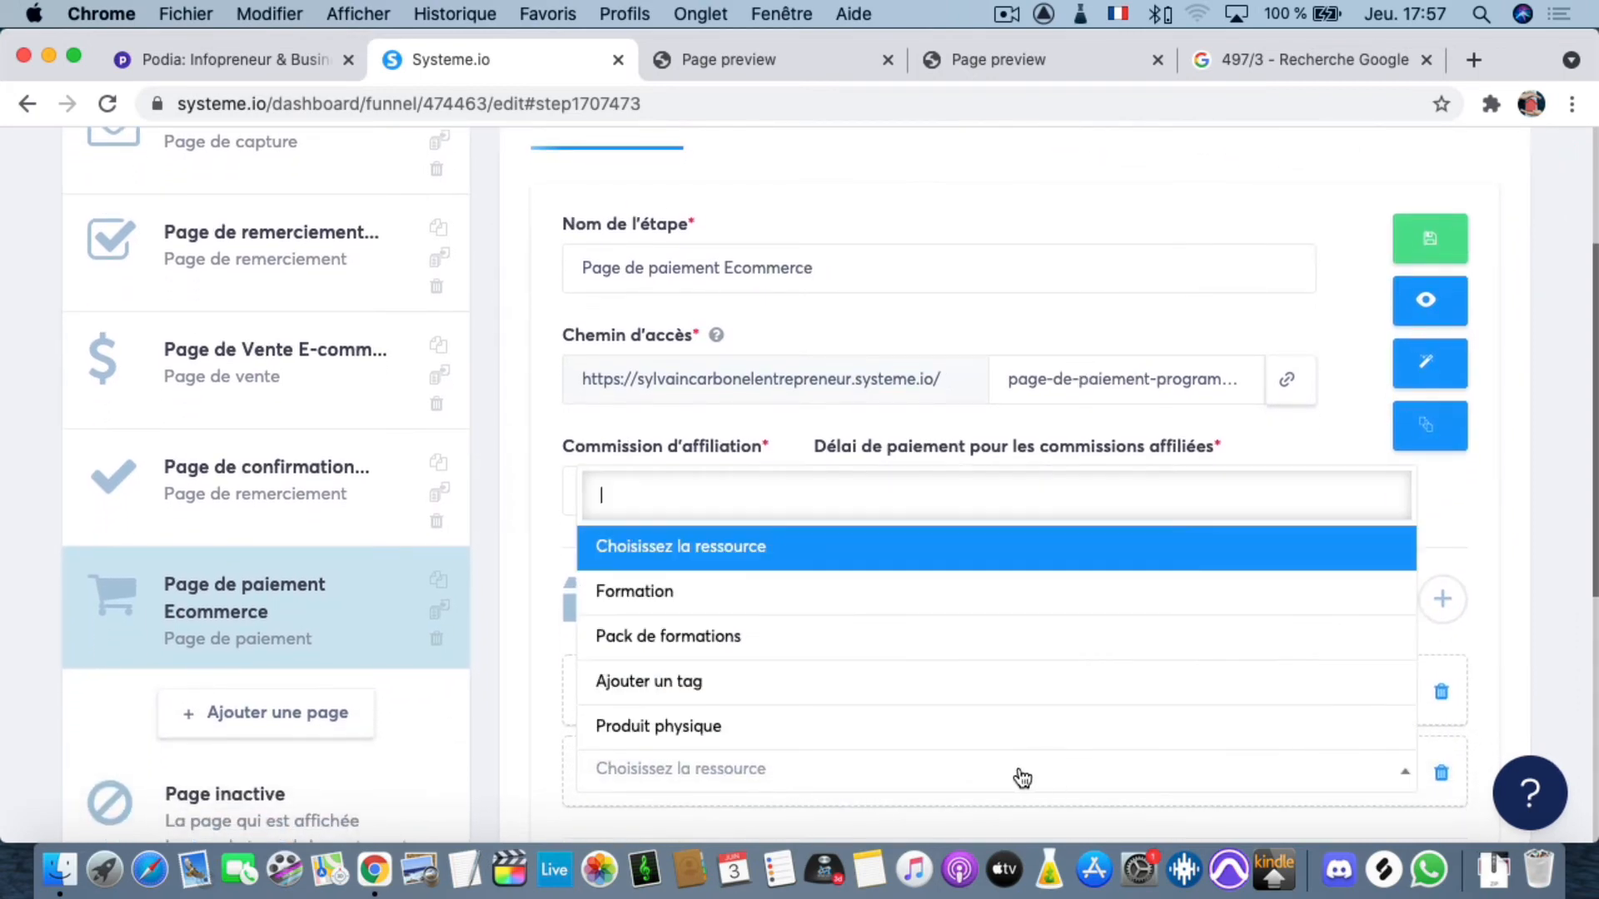
click(871, 683)
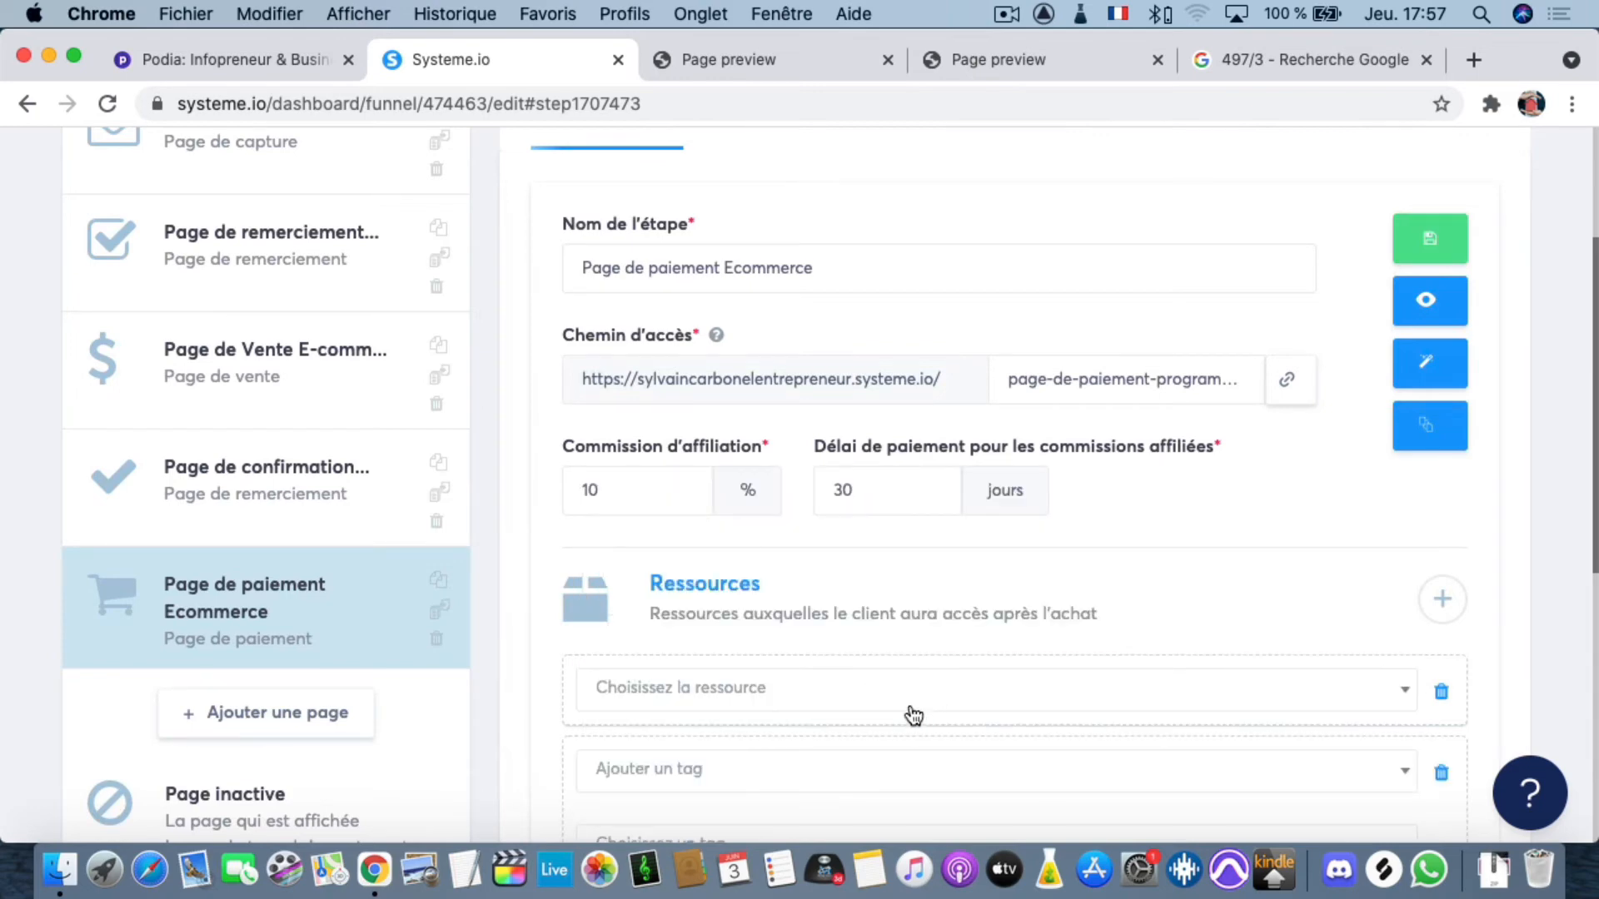
- Choose Nouveau client Ecommerce as the tag given to customers after the purchase
scroll(913, 714, down, 3)
click(828, 657)
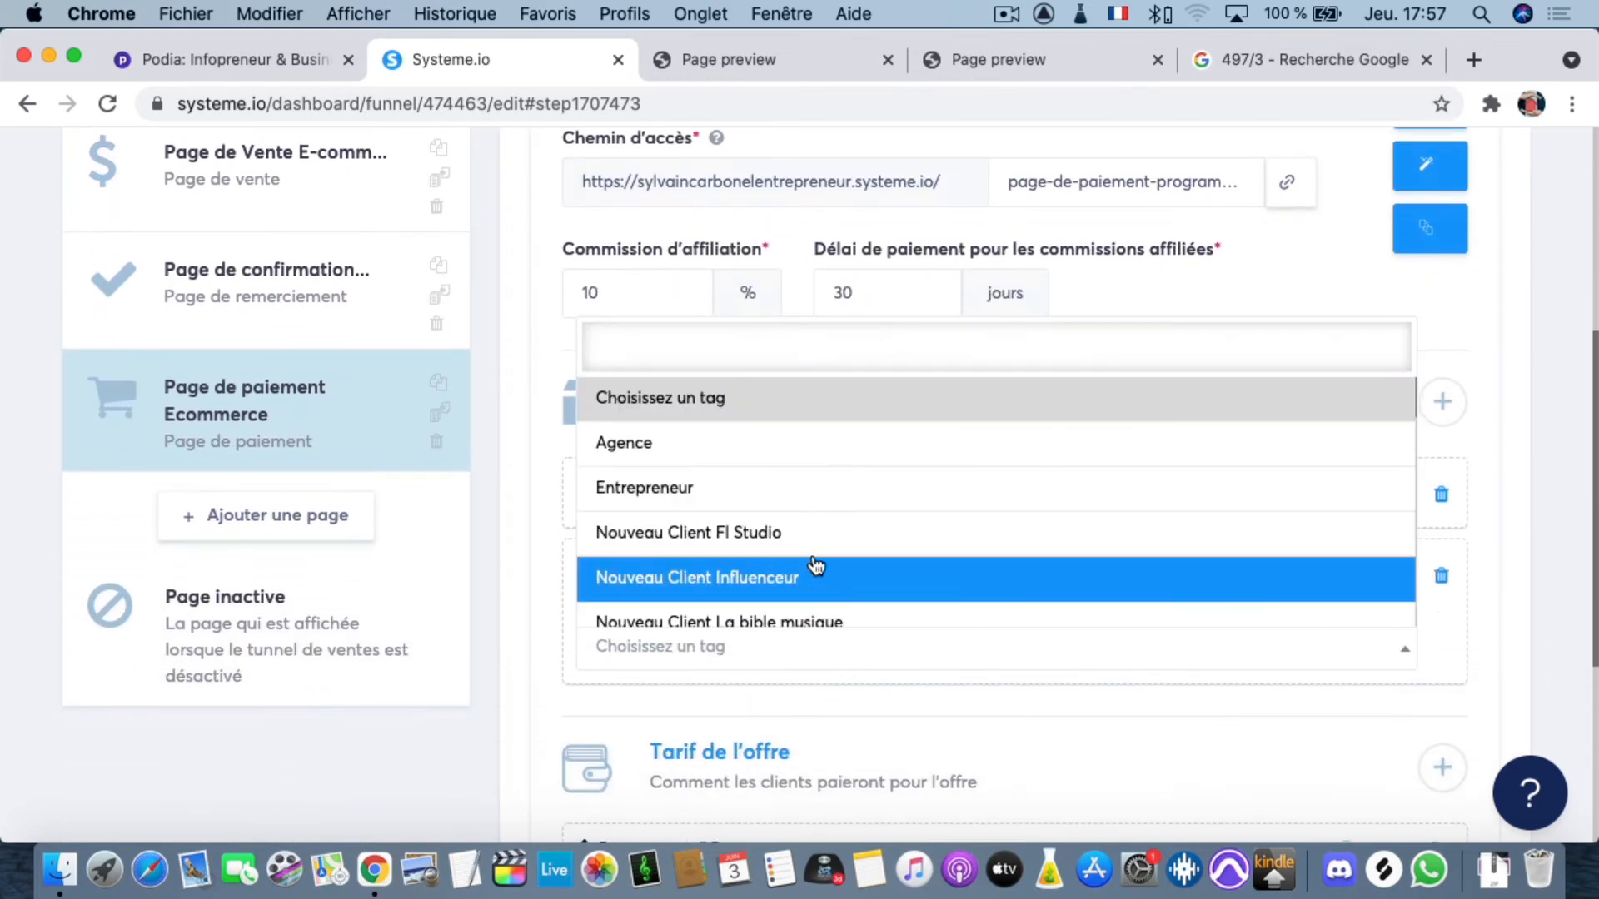
scroll(813, 555, down, 1)
scroll(814, 555, down, 5)
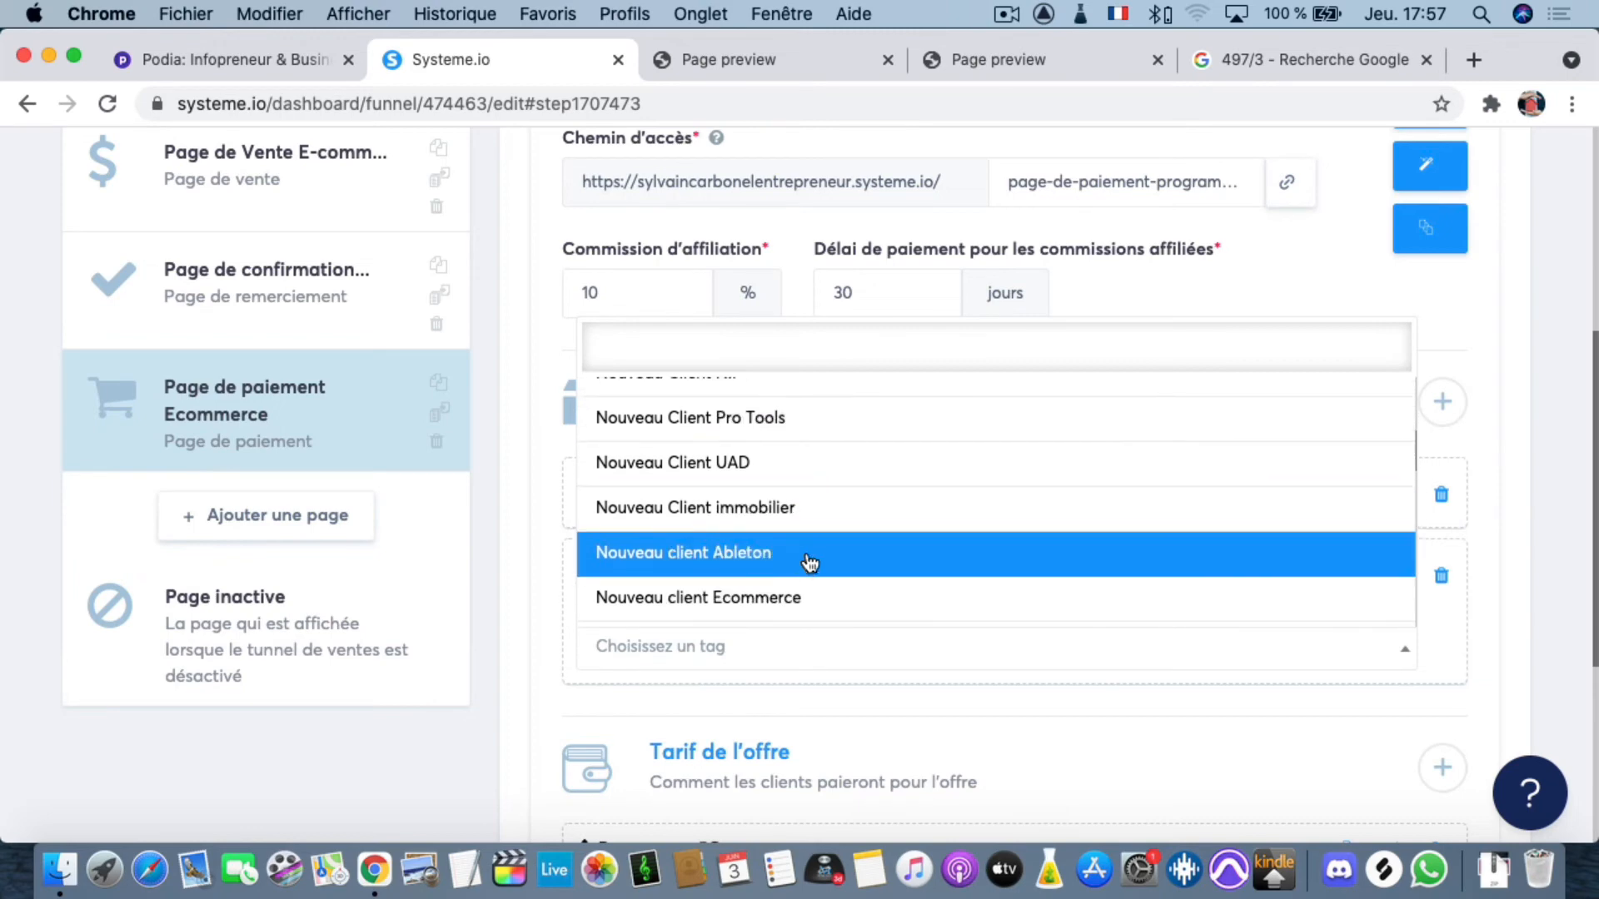
click(797, 594)
scroll(1128, 534, down, 5)
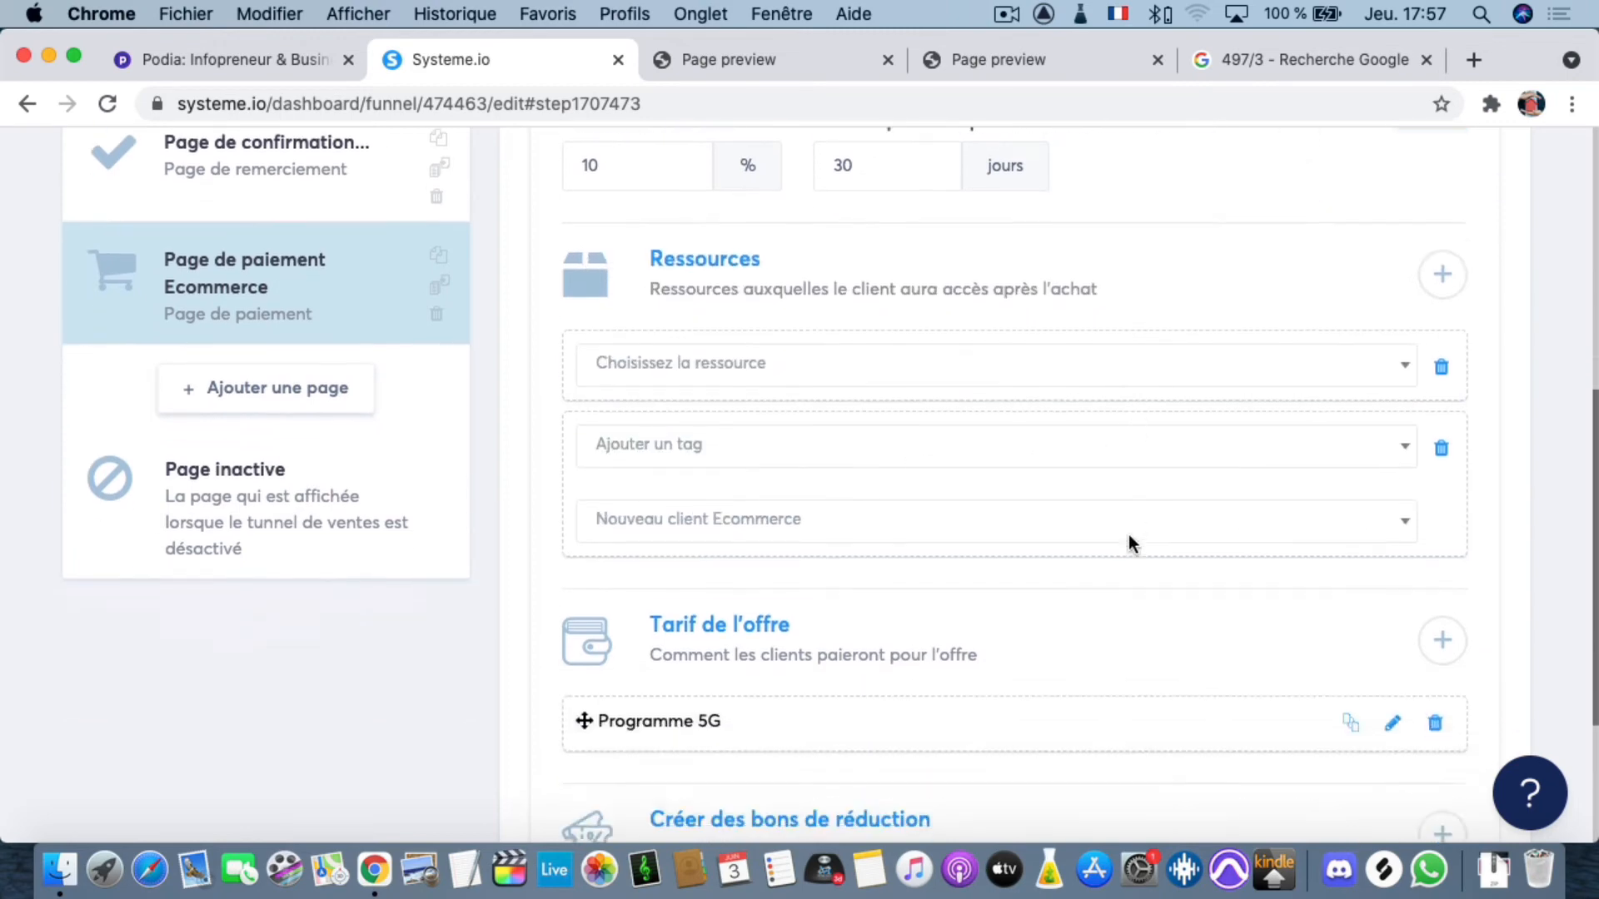
- Add a Supprimer le tag action to the Nouvelle vente trigger in the payment page's automation rules
scroll(1127, 534, up, 10)
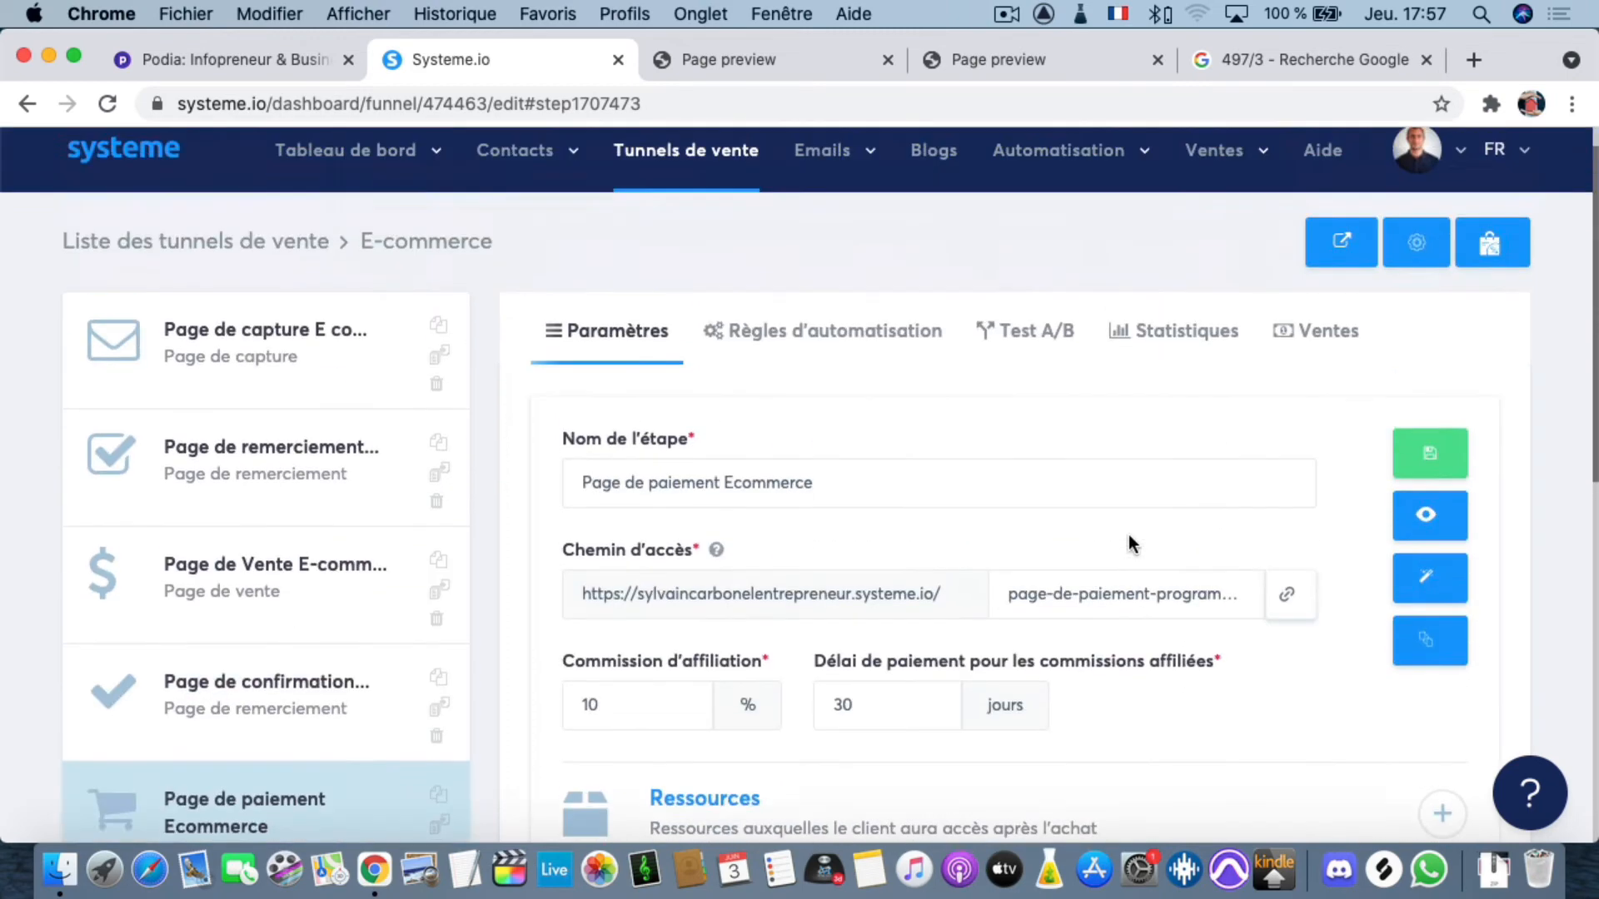
click(830, 366)
click(1429, 474)
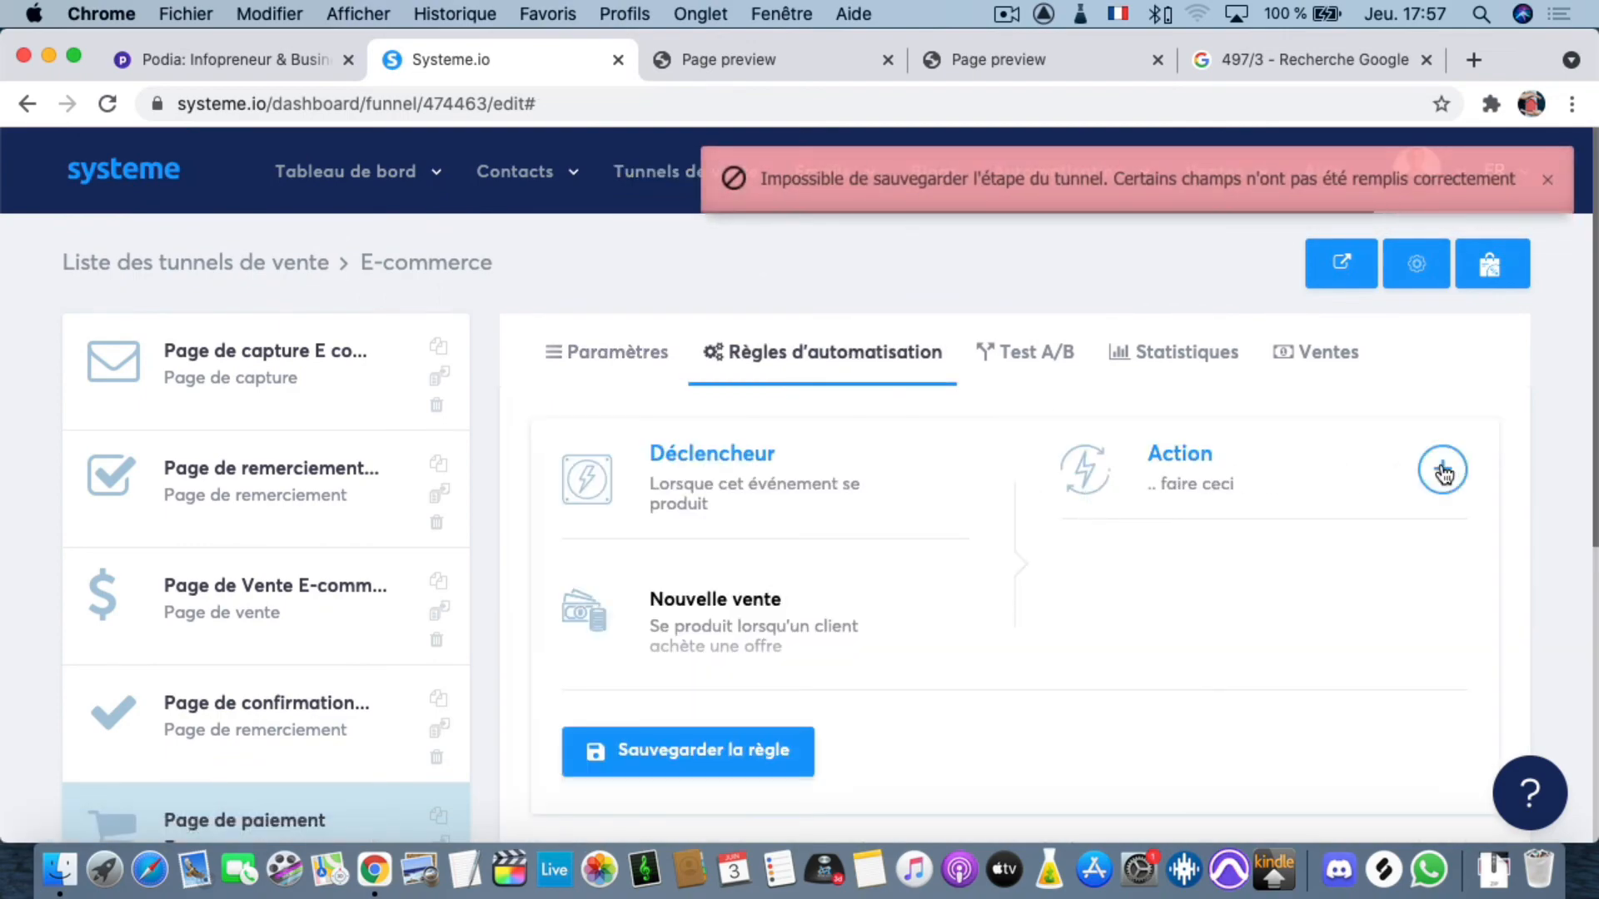
click(1443, 473)
click(799, 596)
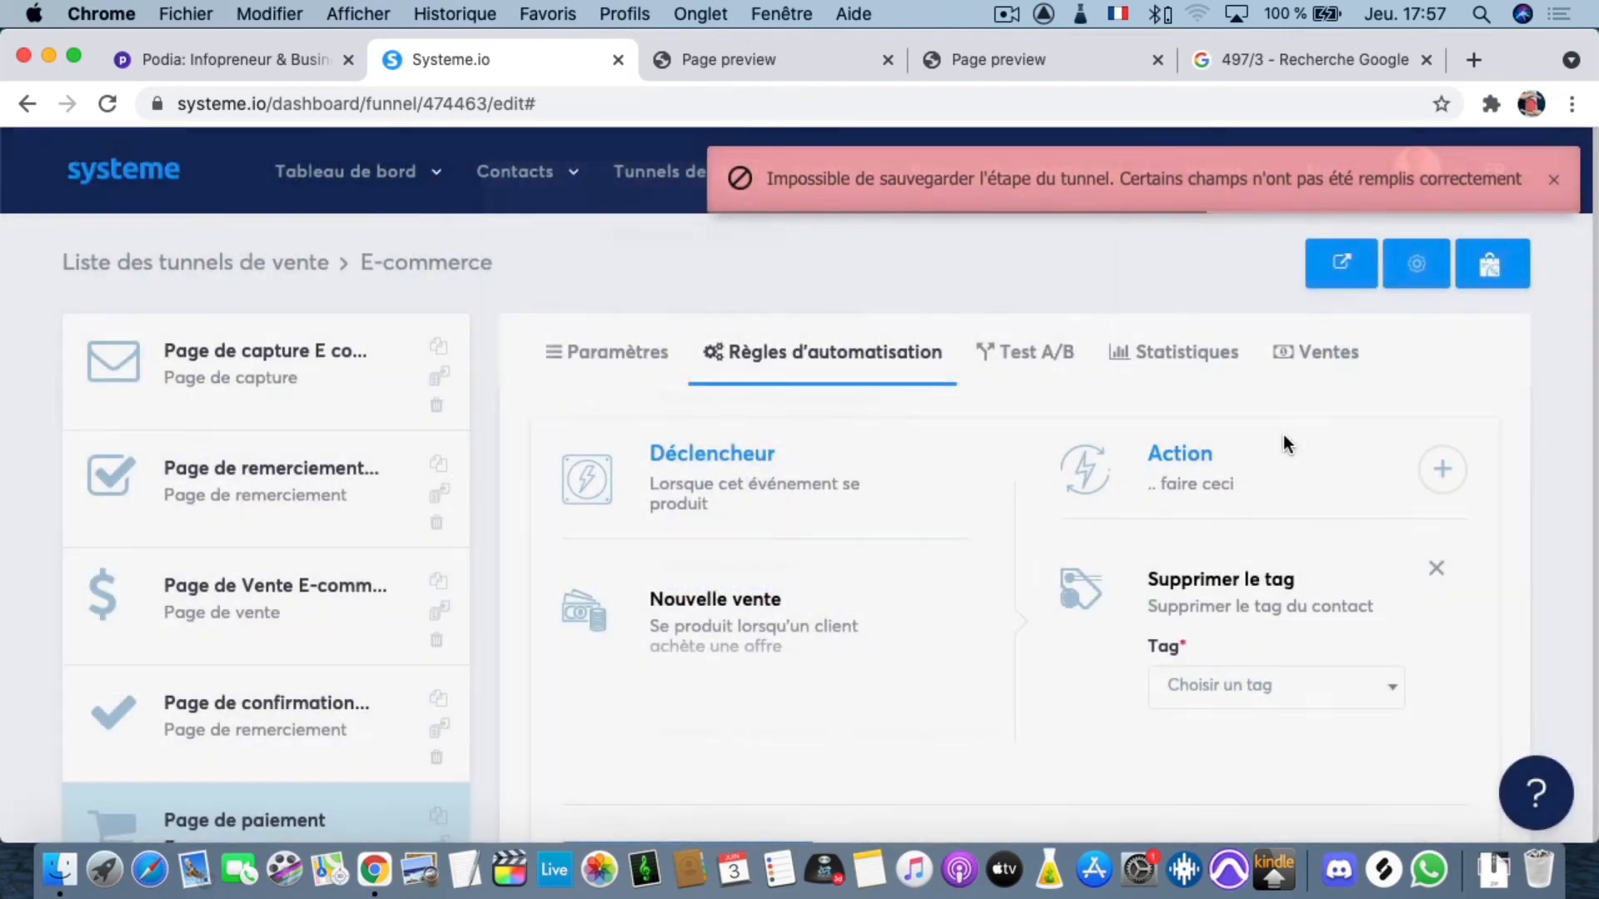
- Set the tag to remove to Prospect E-commerce and save the automation rule
click(1255, 687)
scroll(1262, 606, down, 5)
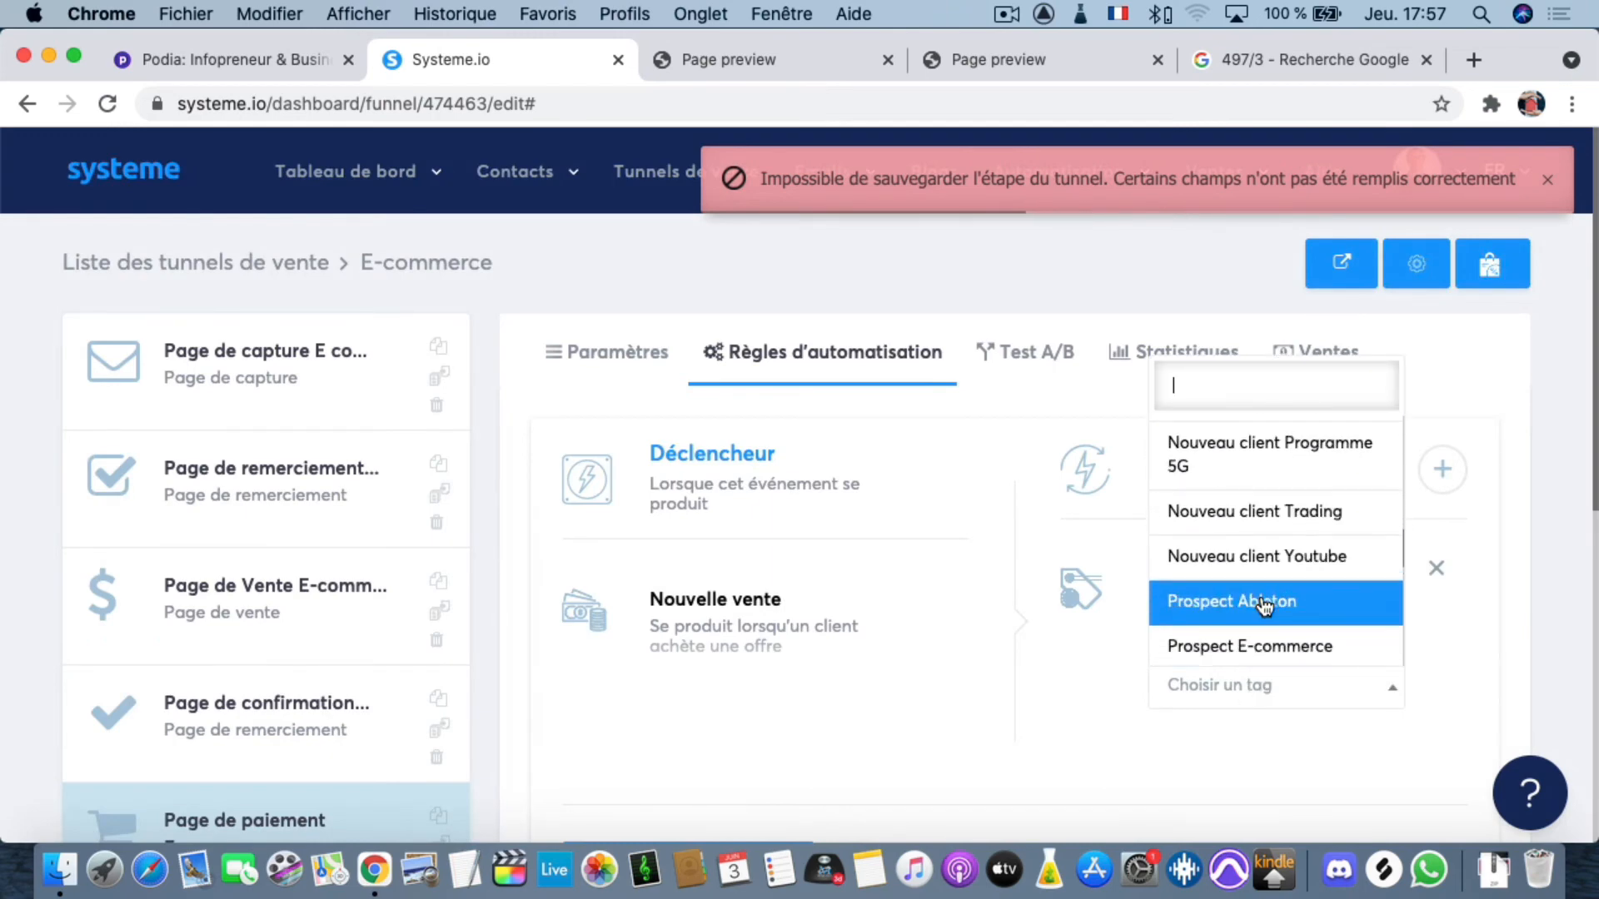
scroll(1261, 607, down, 3)
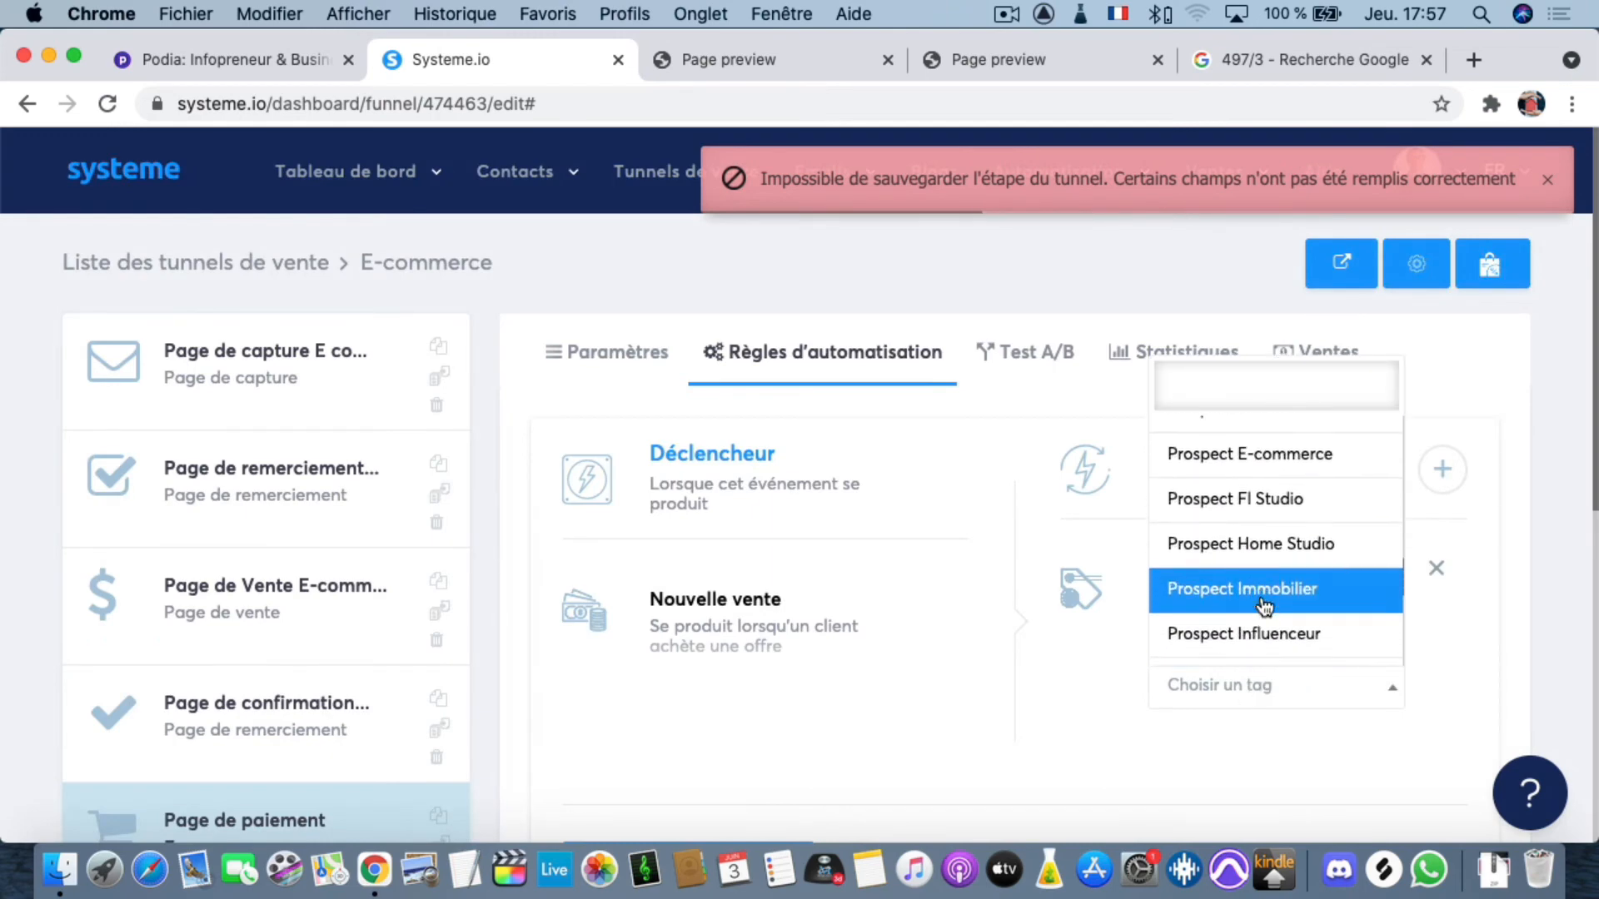
click(1273, 450)
scroll(812, 582, down, 3)
click(704, 692)
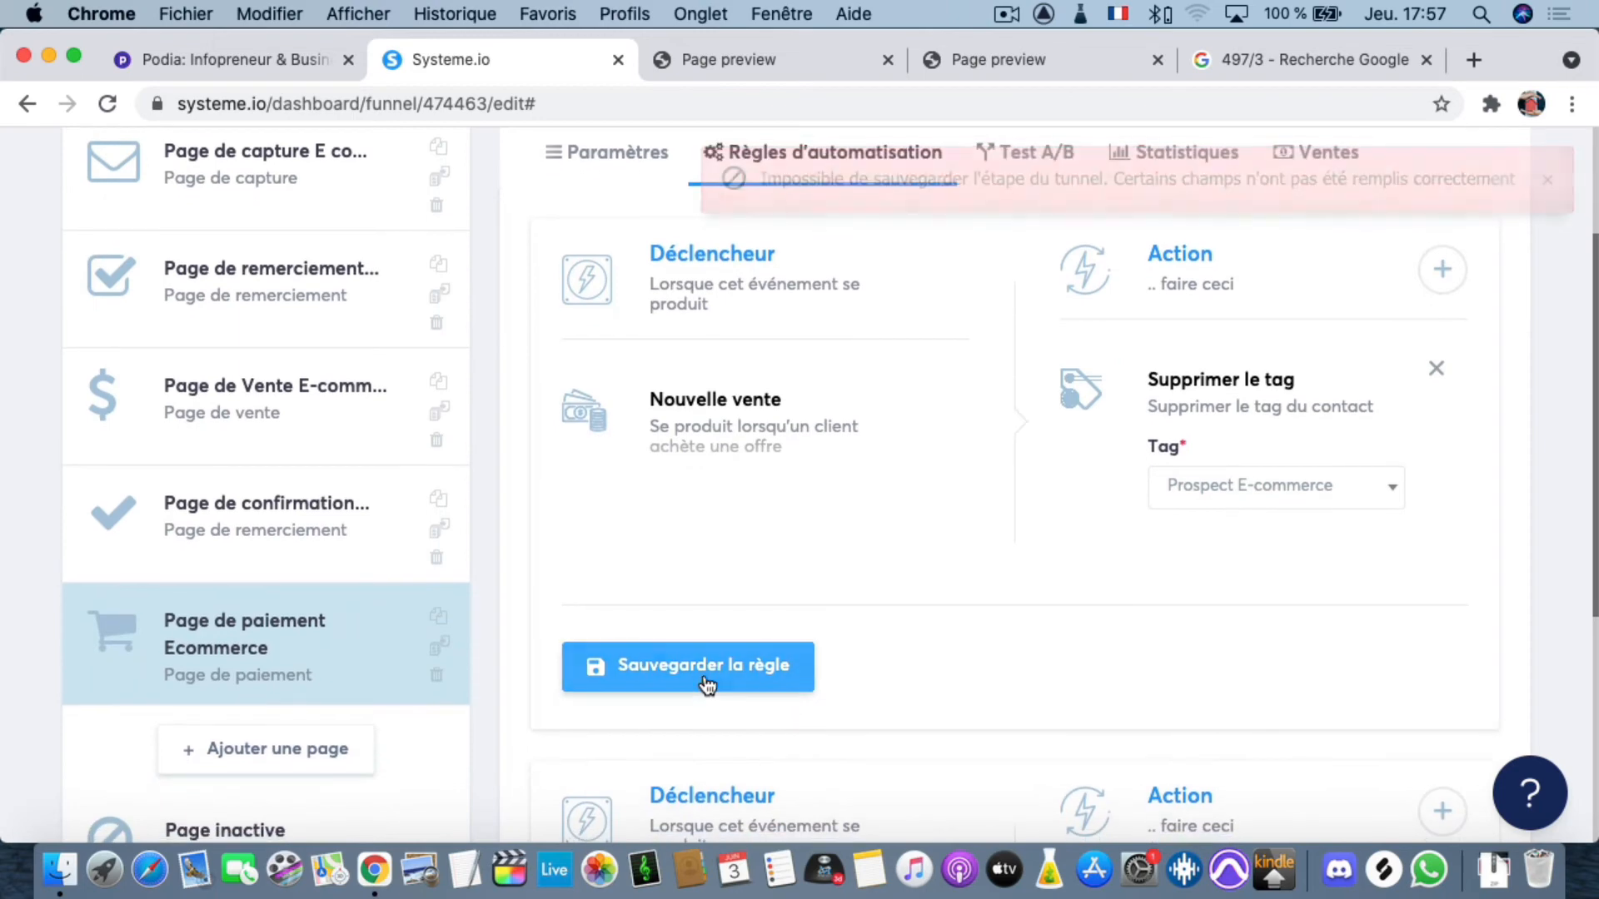
- Return to the page settings, preview the Ecommerce payment page and examine its form, price line and offer text for leftover real-estate wording
scroll(707, 416, up, 3)
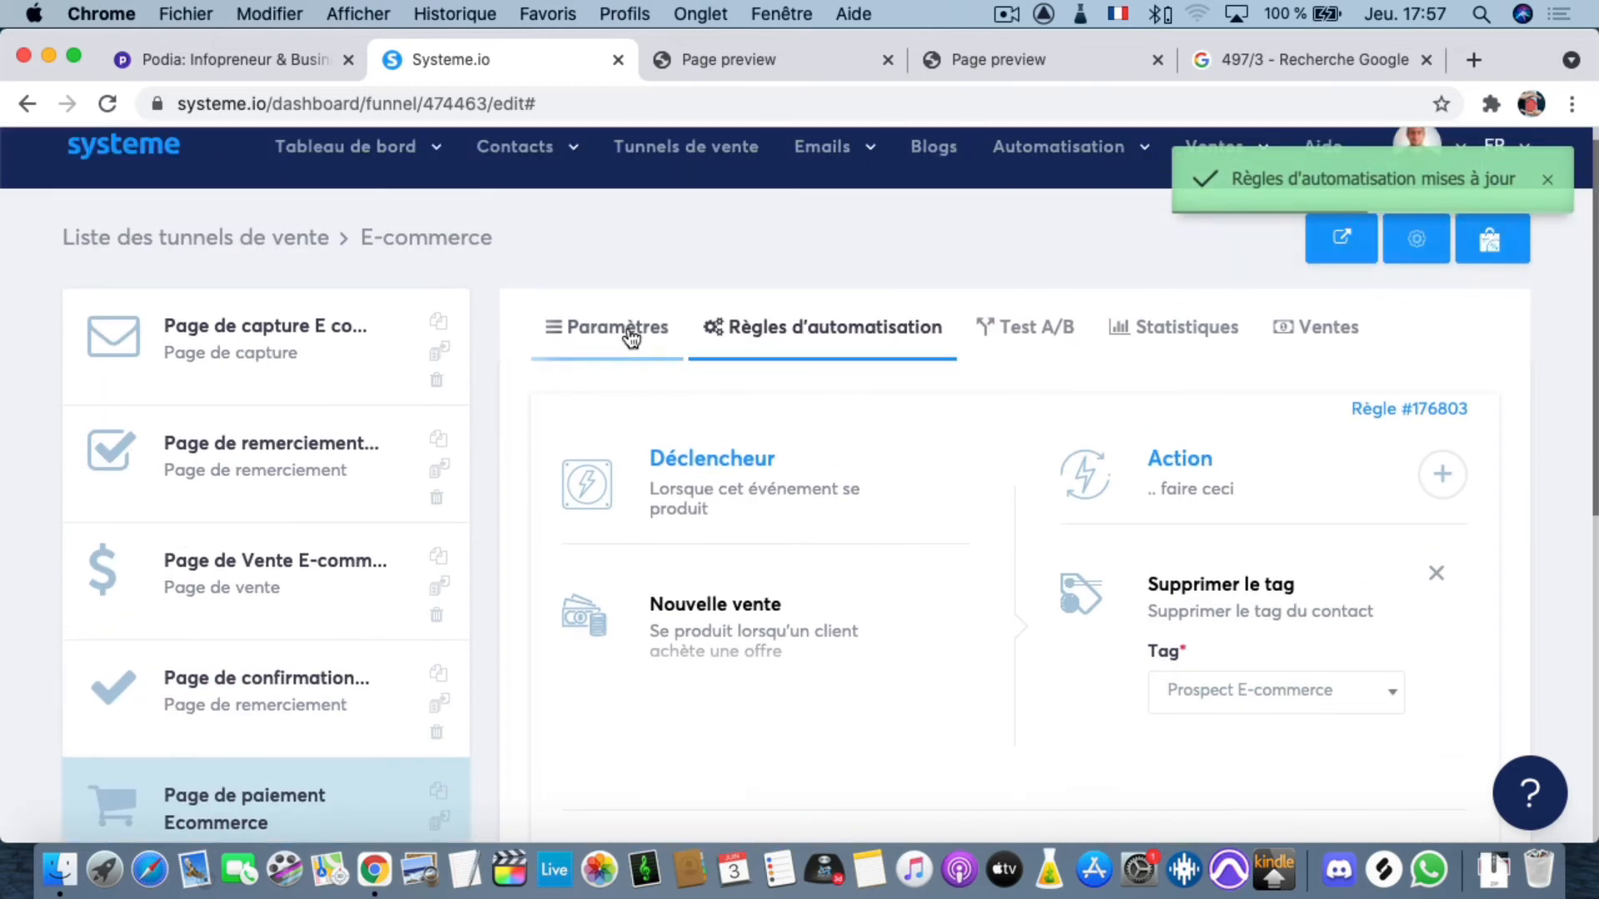
click(626, 331)
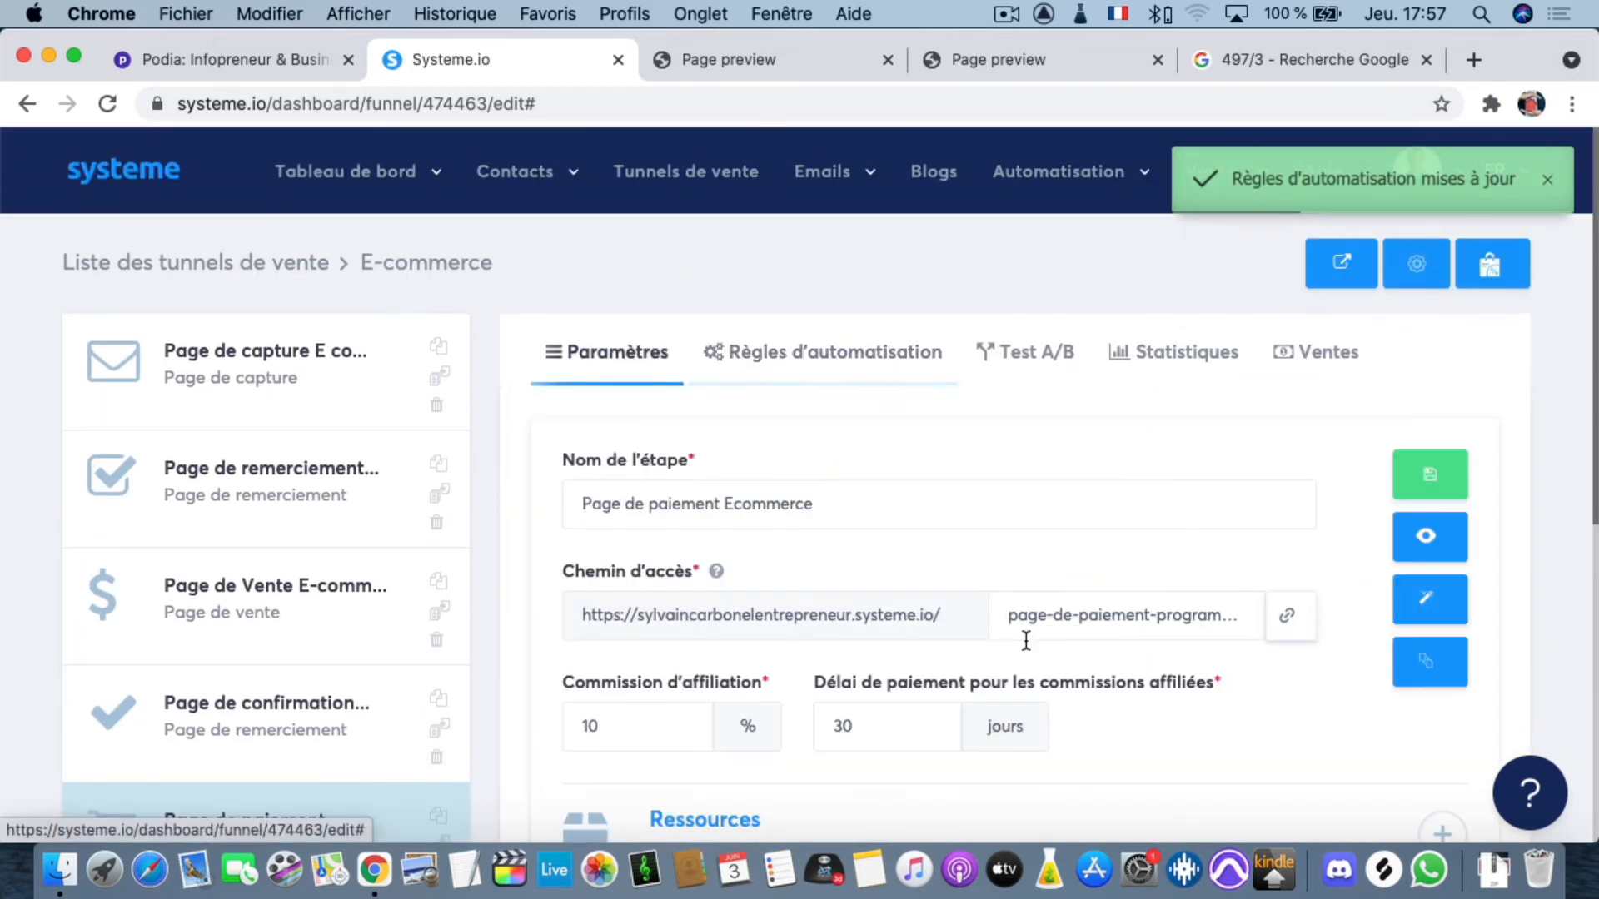
click(1425, 535)
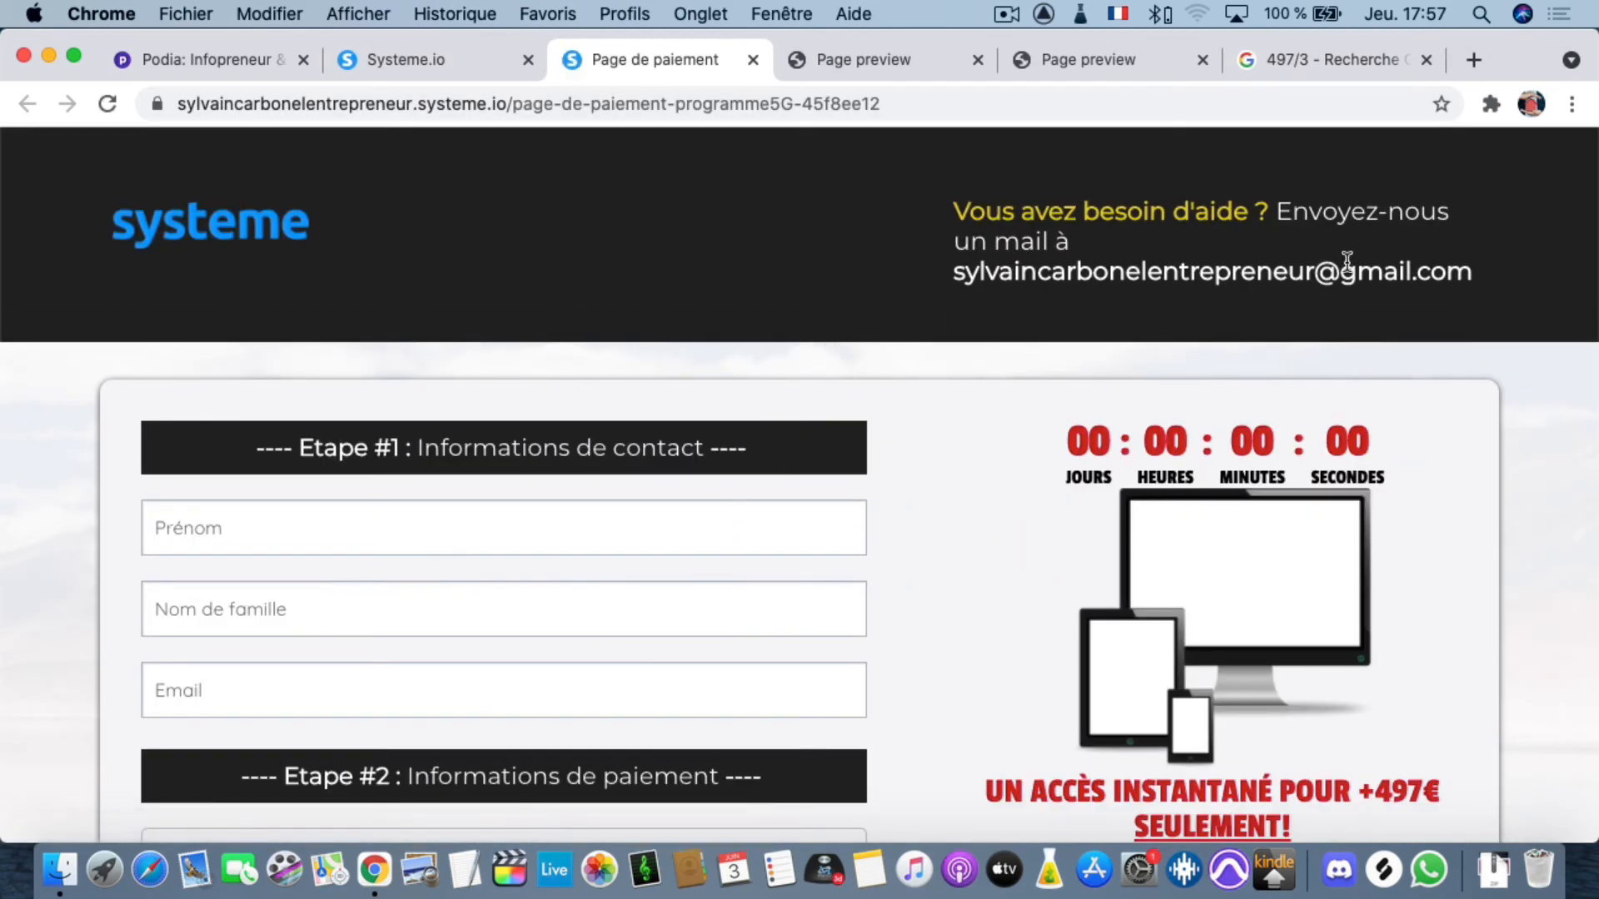
scroll(933, 636, down, 3)
scroll(937, 637, up, 3)
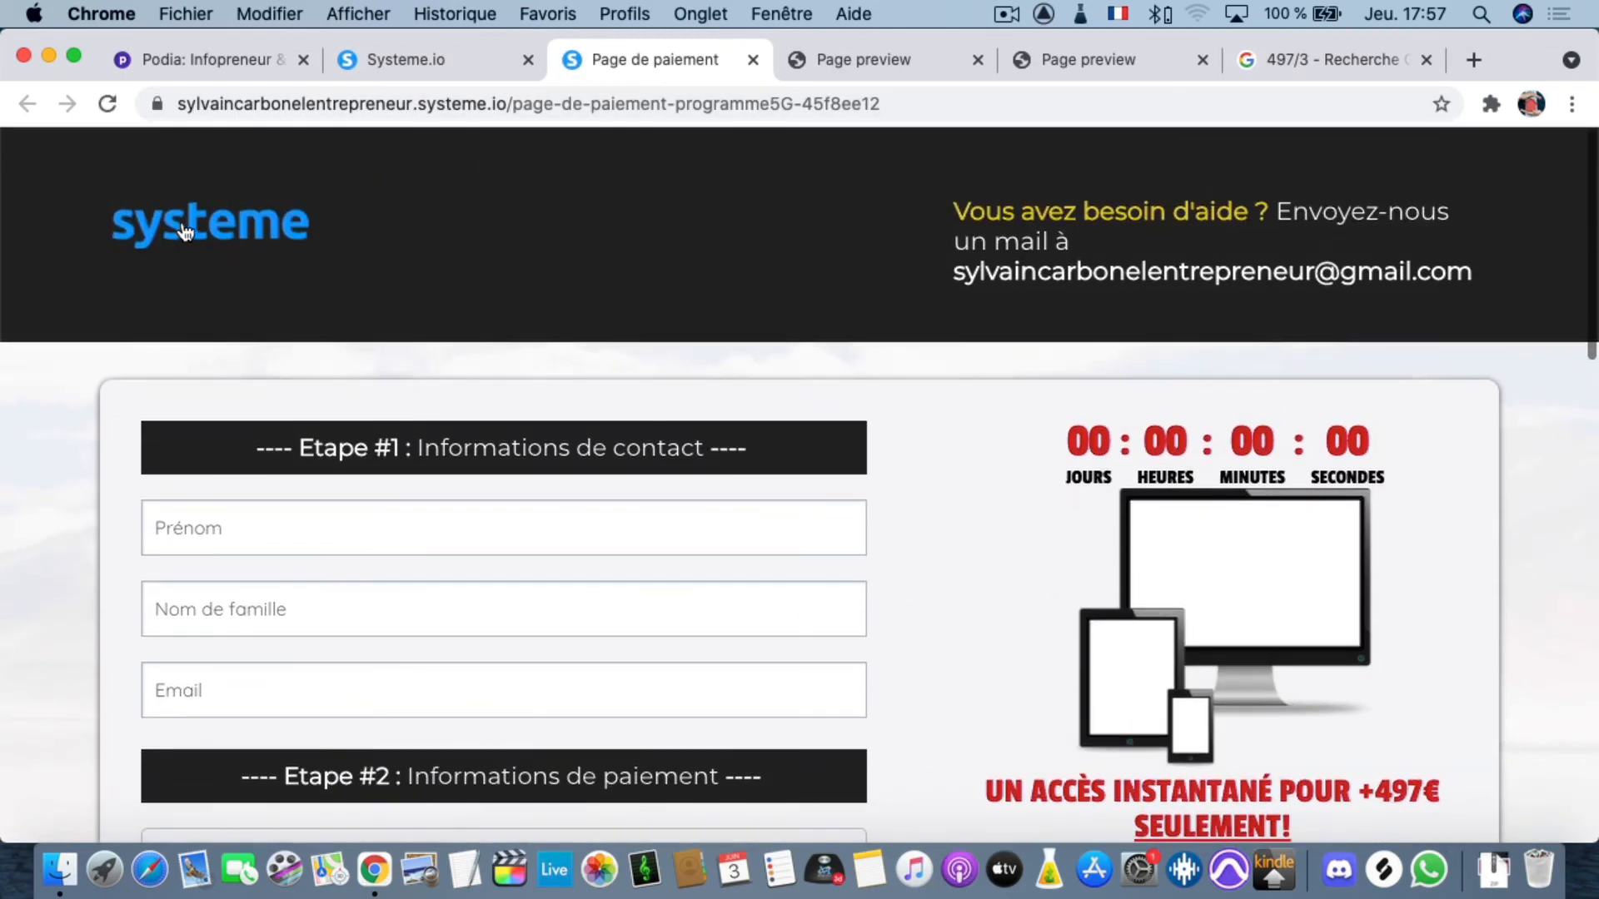
scroll(638, 495, down, 5)
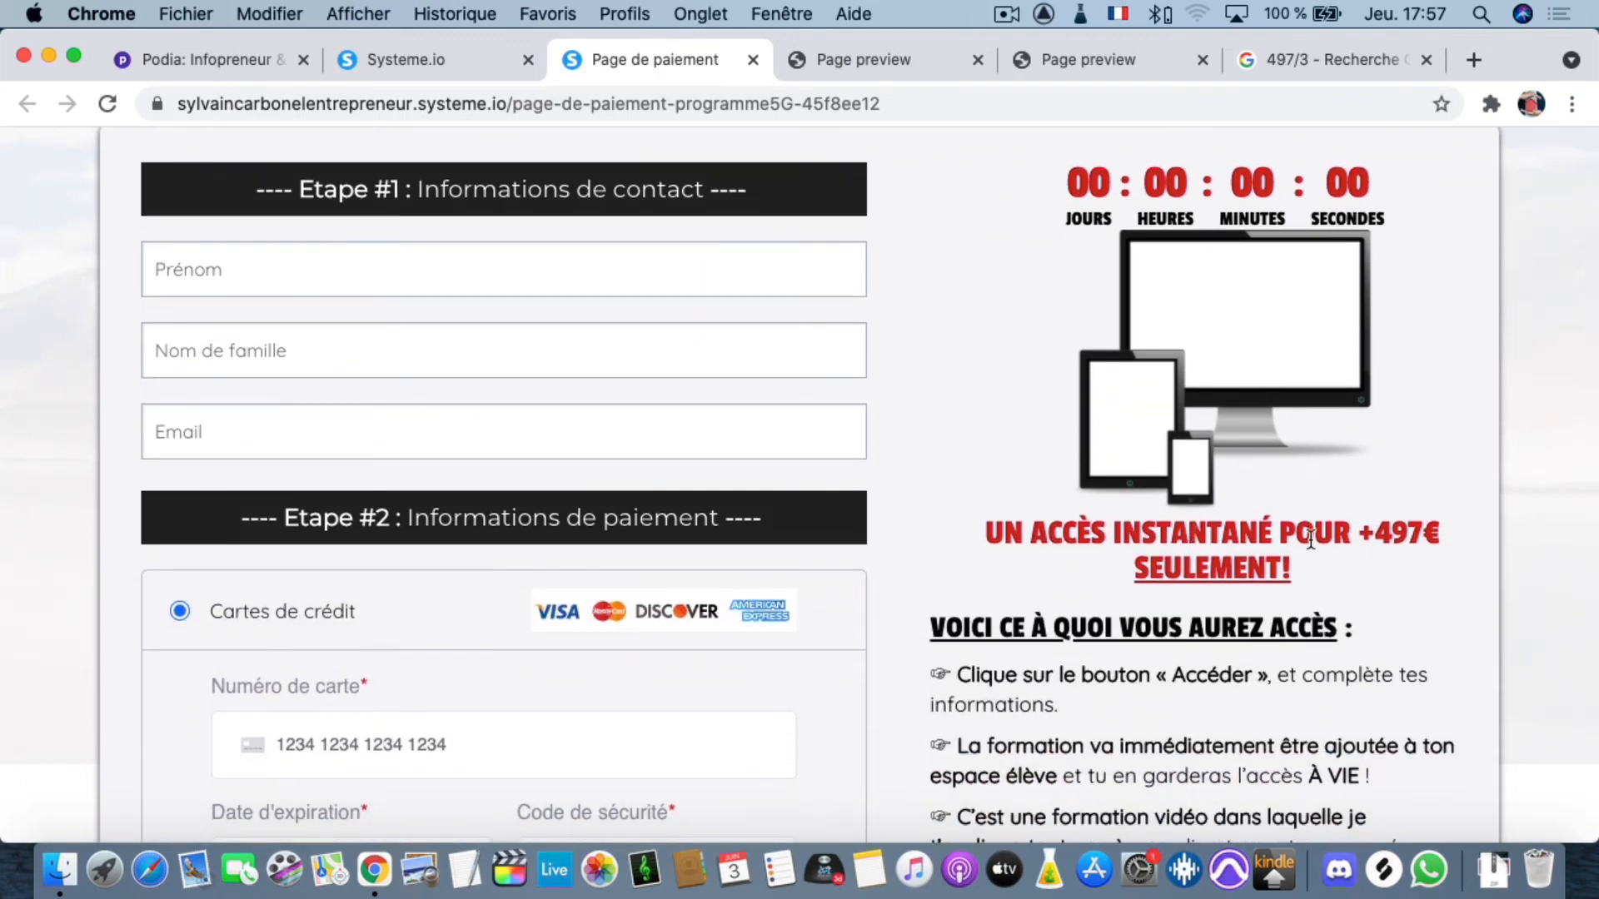
scroll(1218, 597, down, 3)
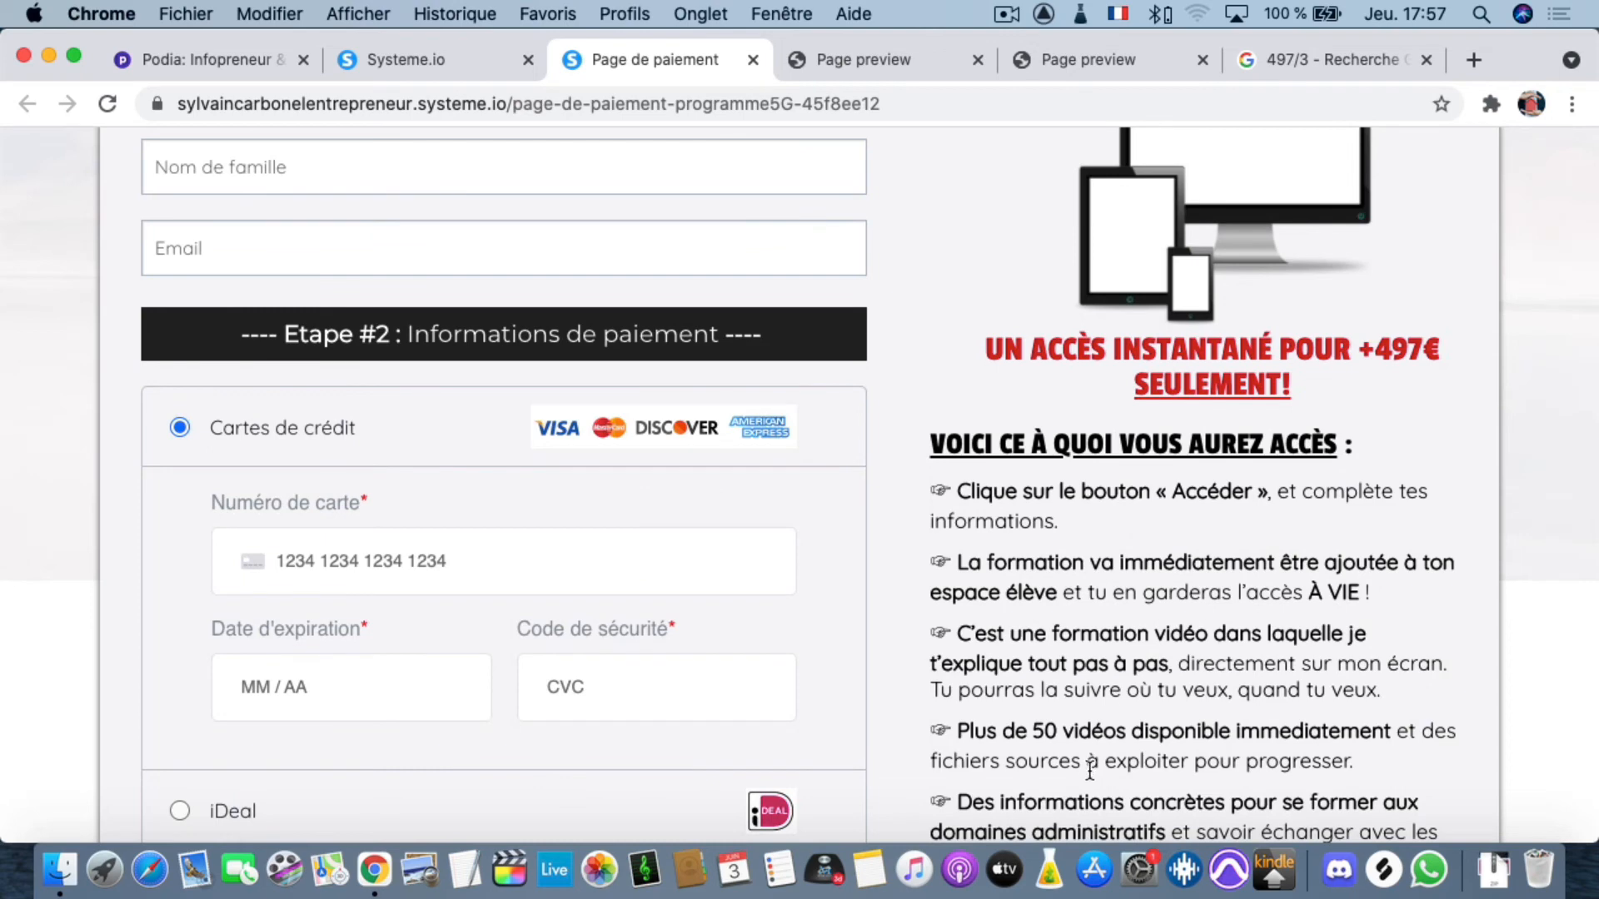
scroll(1090, 770, down, 3)
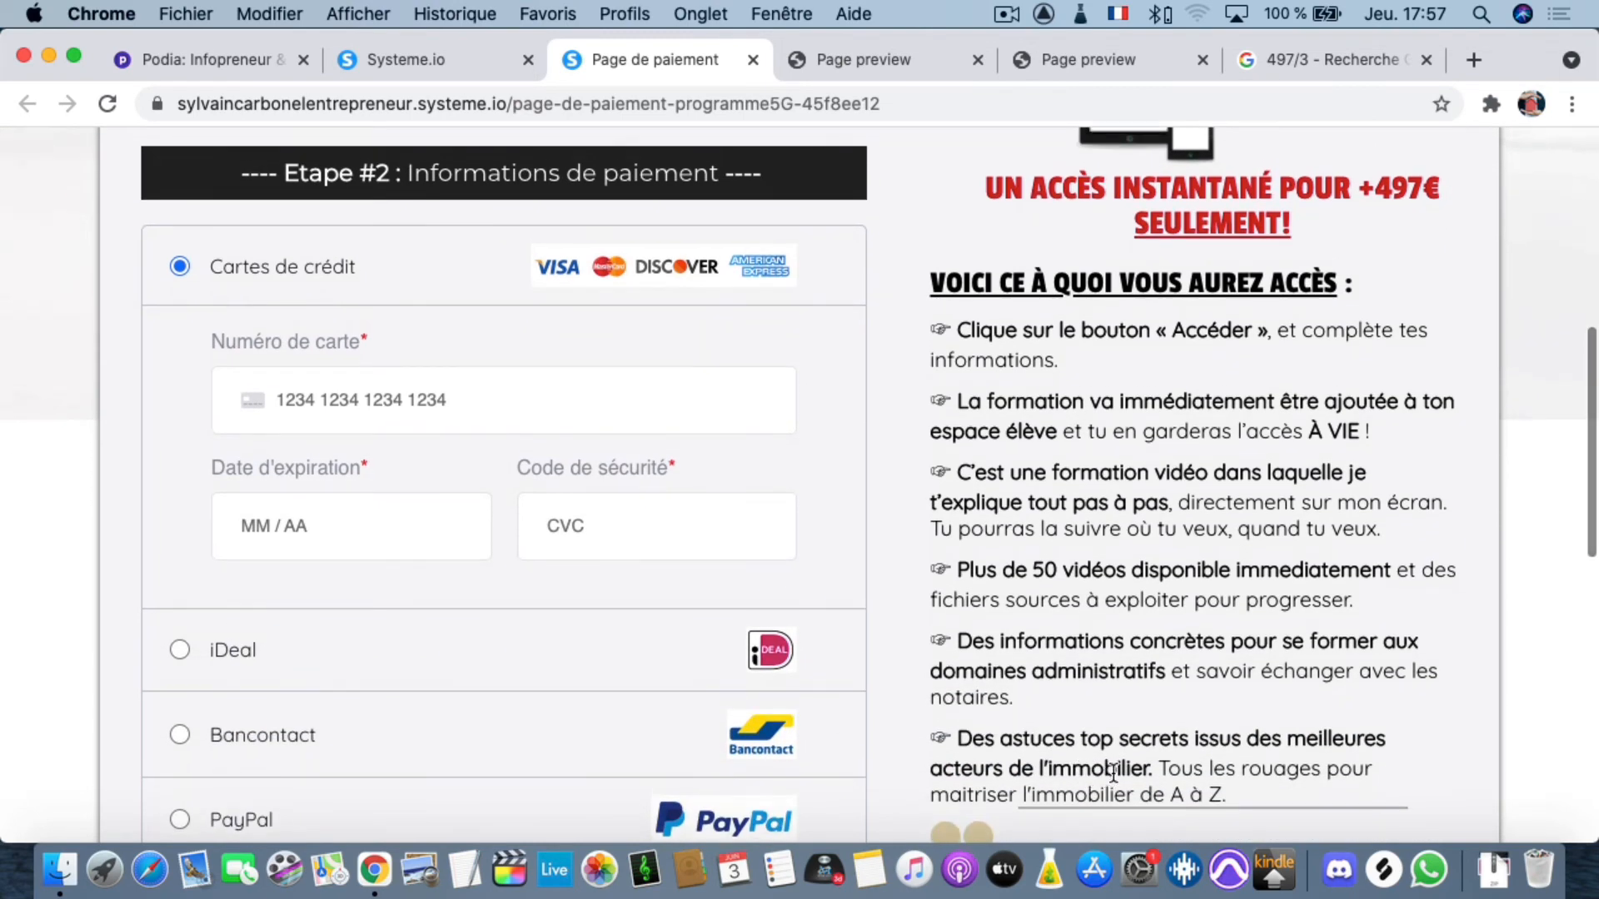
drag(1010, 769, 1160, 765)
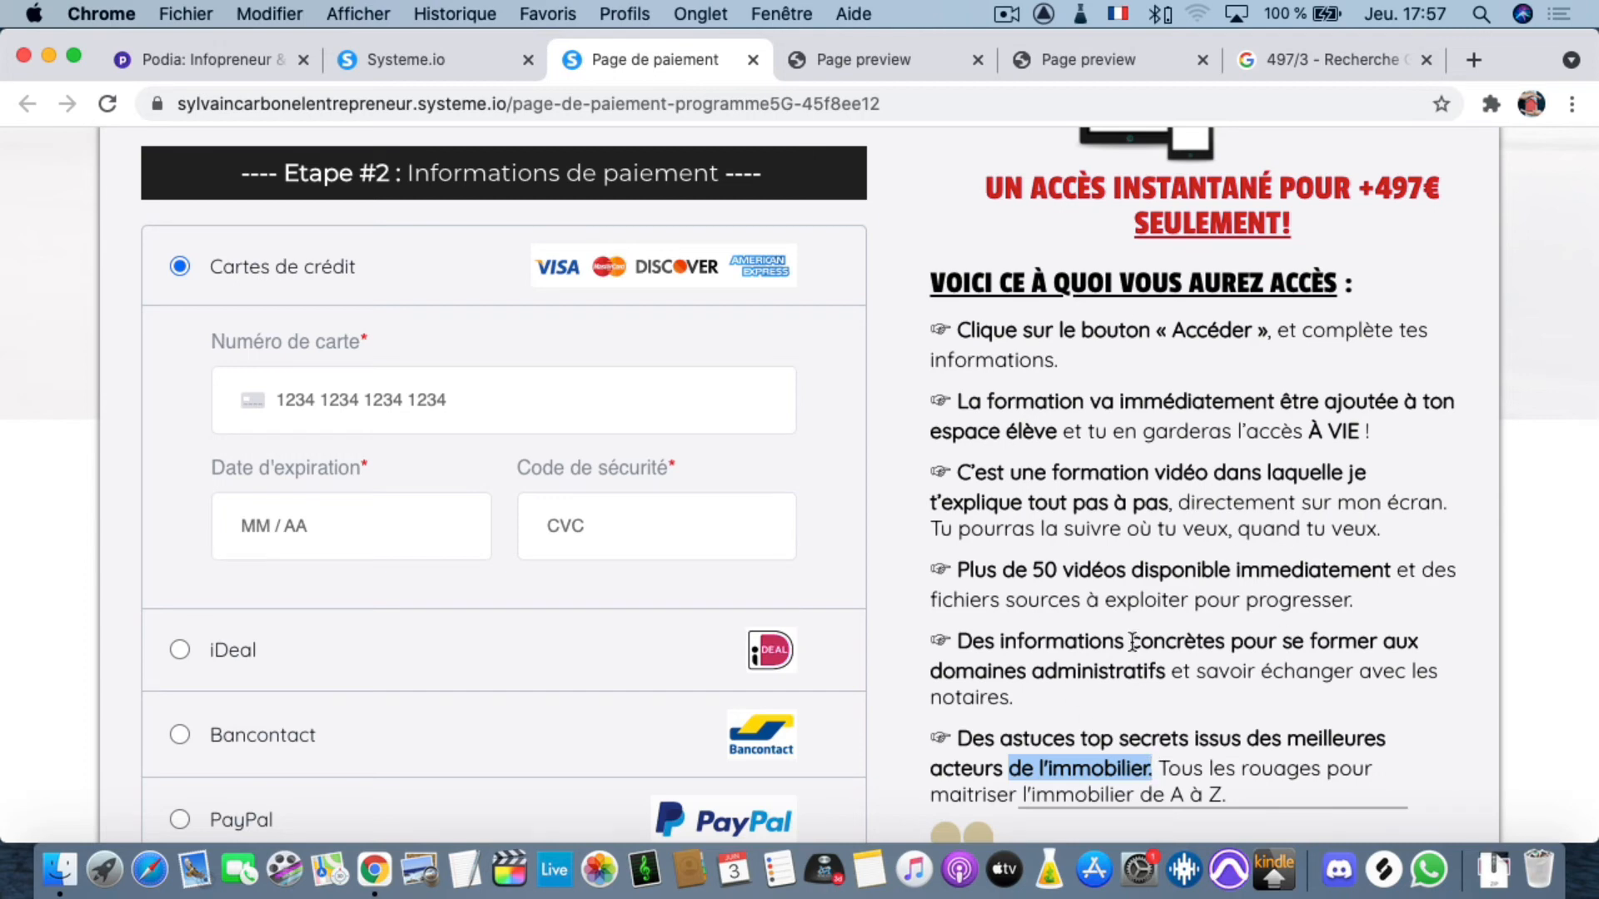
- Examine the rest of the payment page preview, including payment methods, price line, testimonials and guarantee, and close the preview
scroll(1139, 606, down, 4)
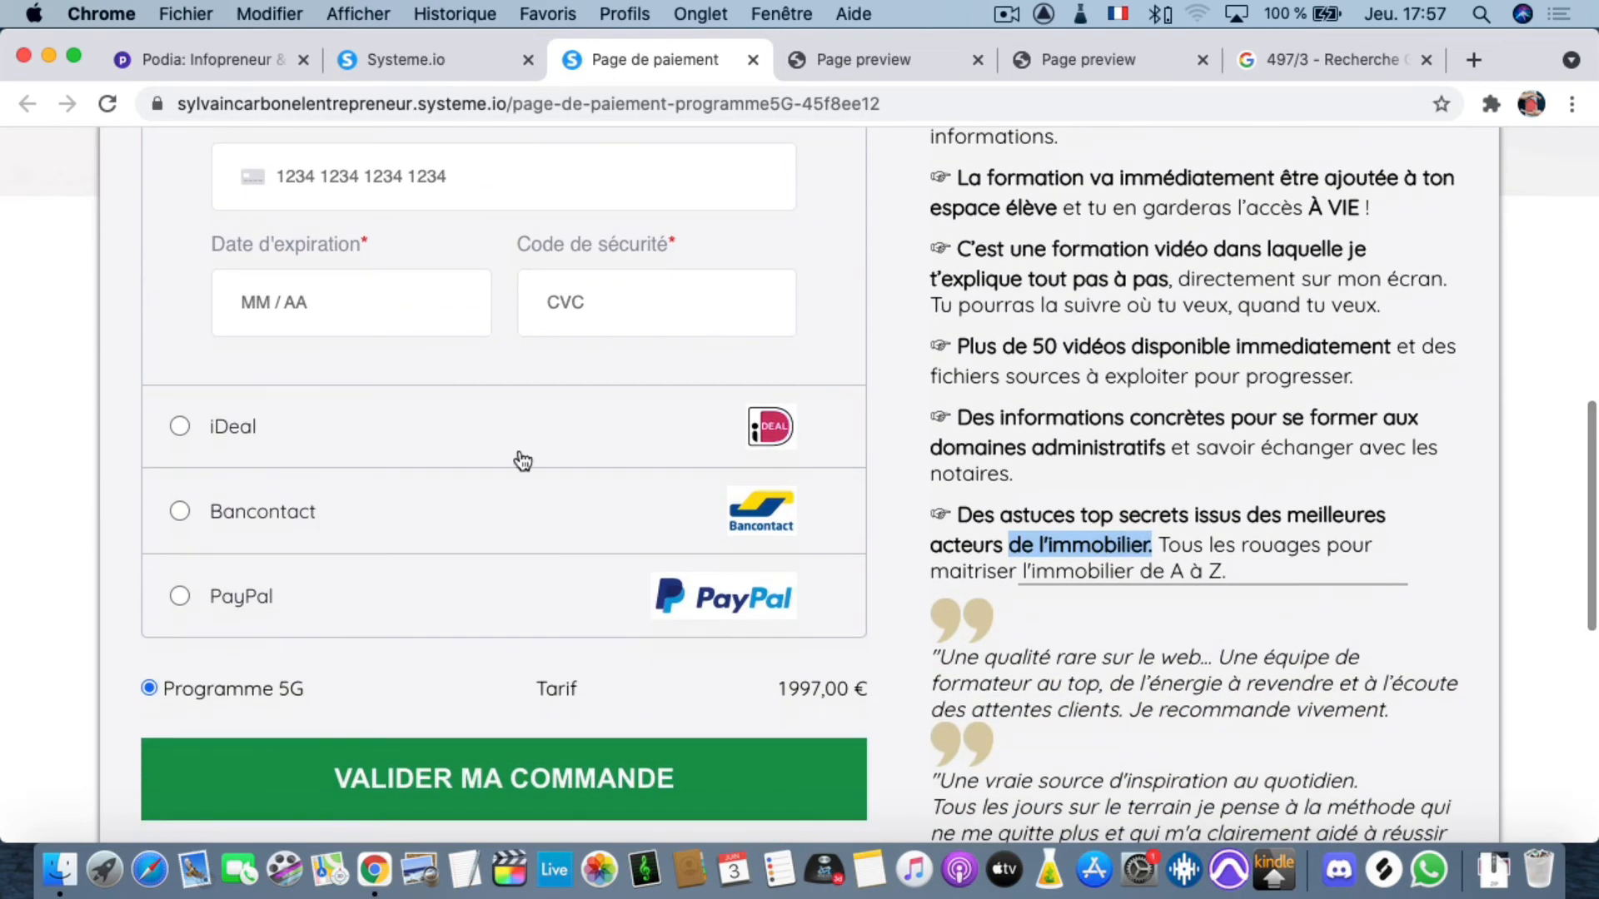
scroll(1102, 746, down, 3)
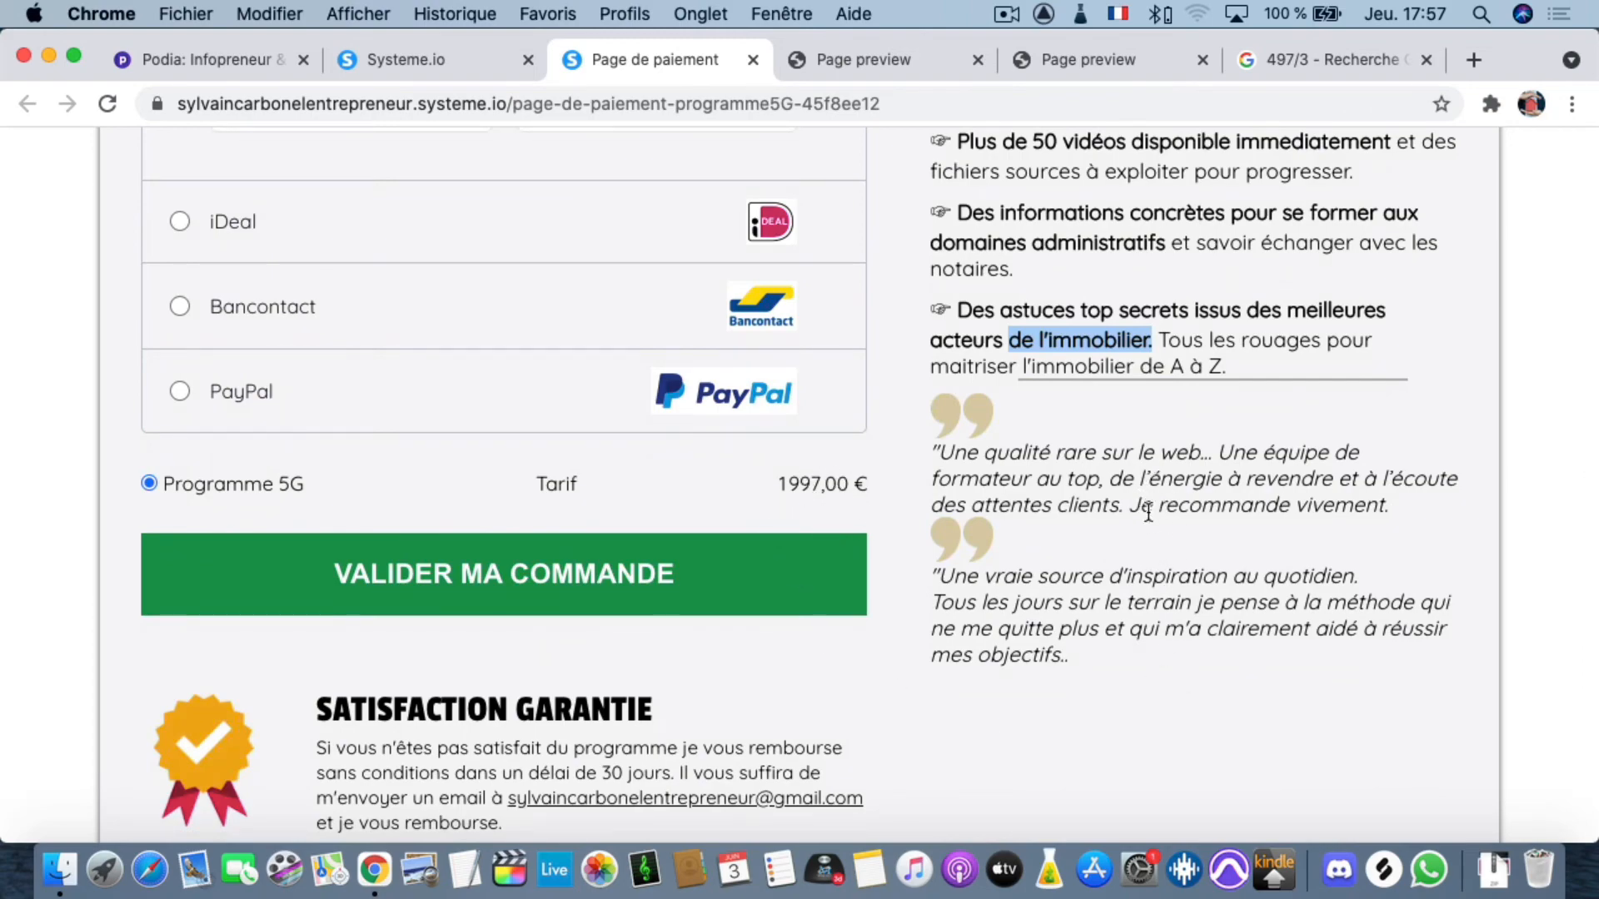
scroll(1056, 671, down, 5)
scroll(1055, 671, up, 20)
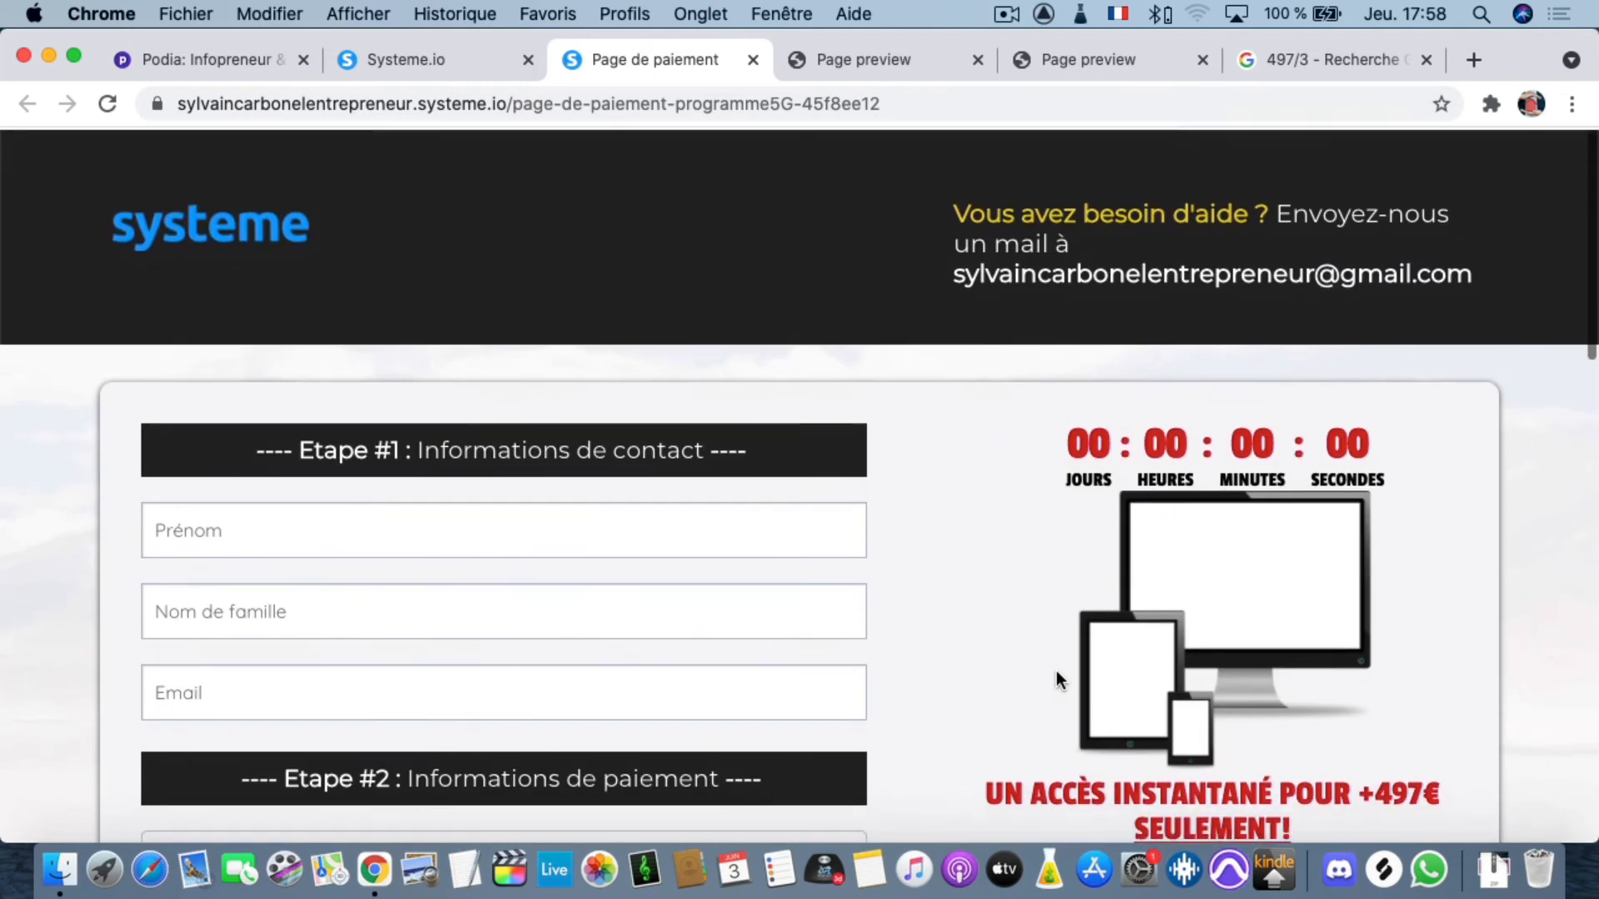
click(752, 62)
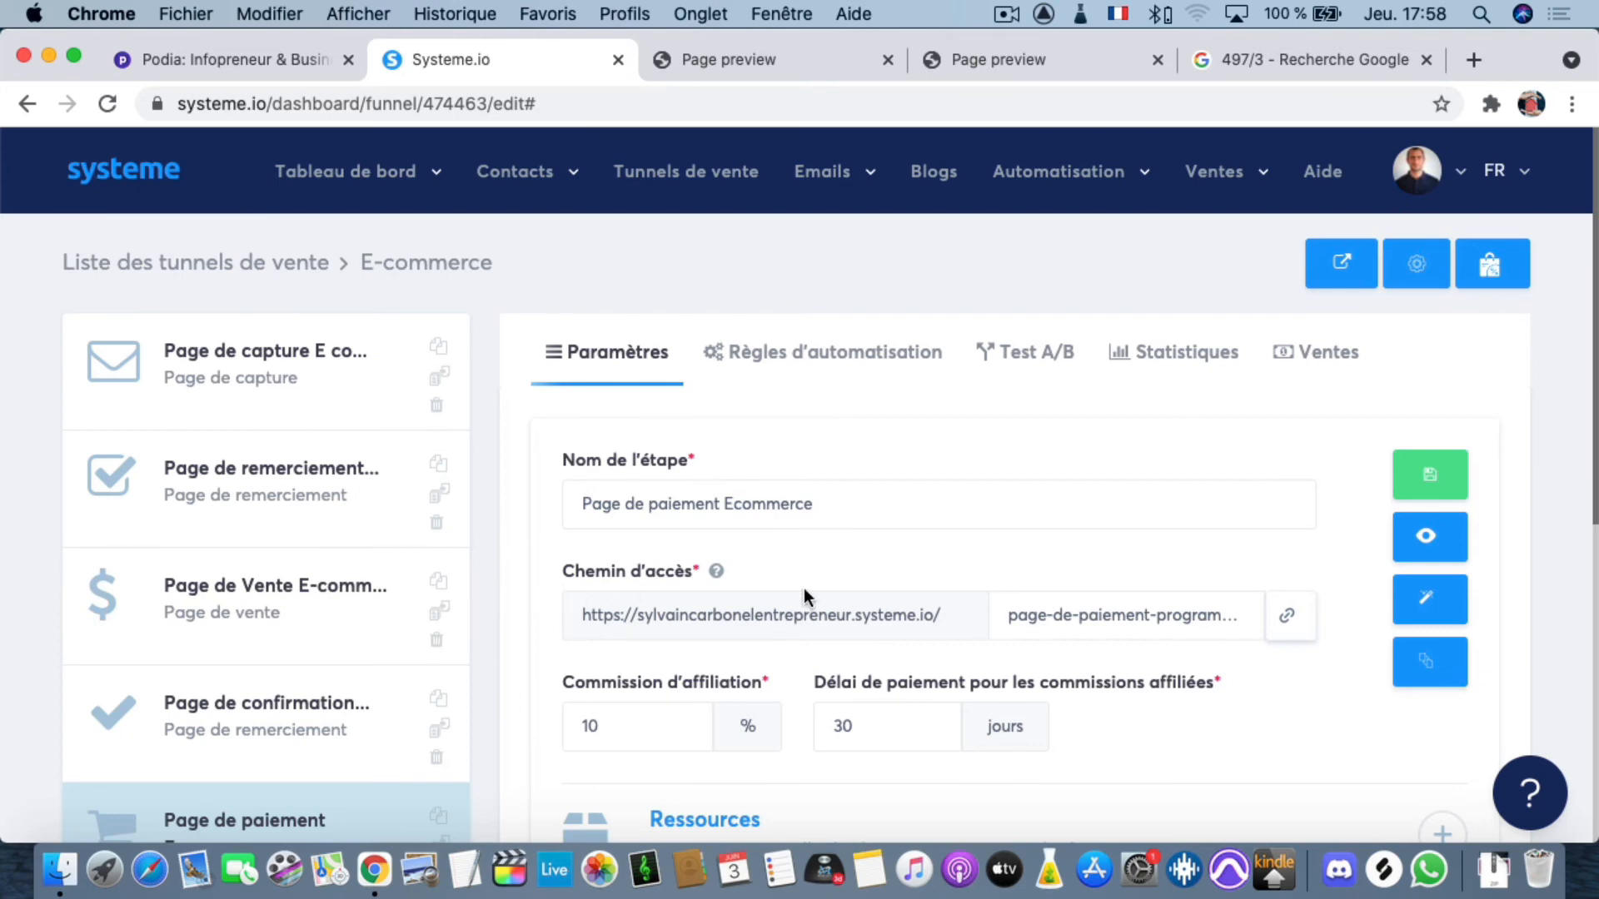
- Delete the Programme 5G price from the Ecommerce payment page's offer pricing and confirm the removal
scroll(806, 592, down, 6)
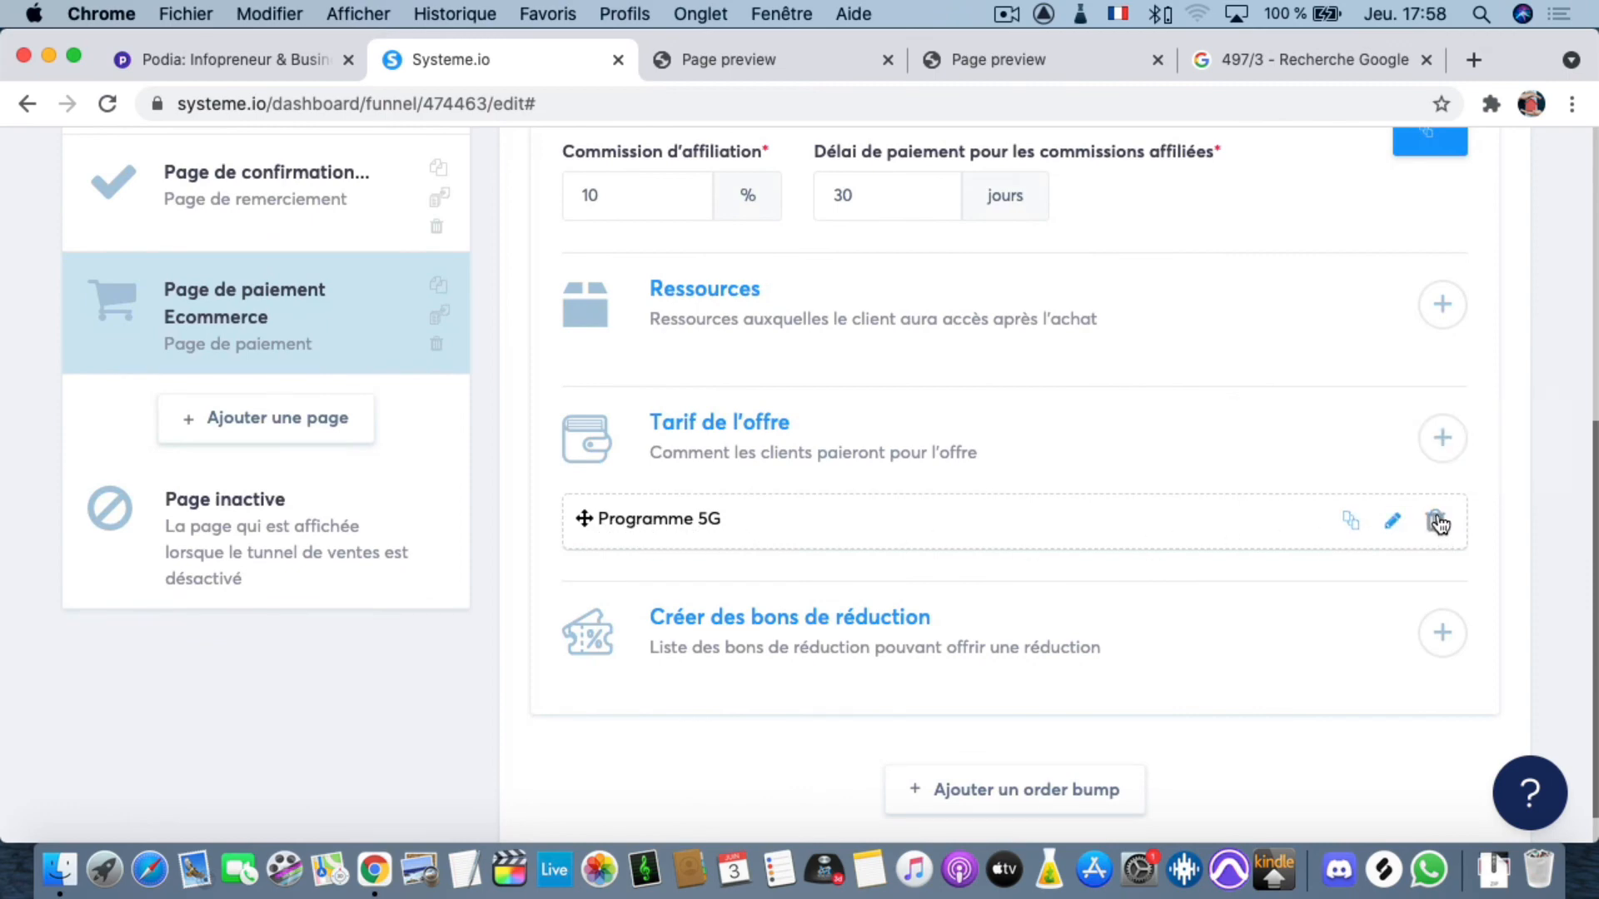
click(1435, 520)
click(762, 569)
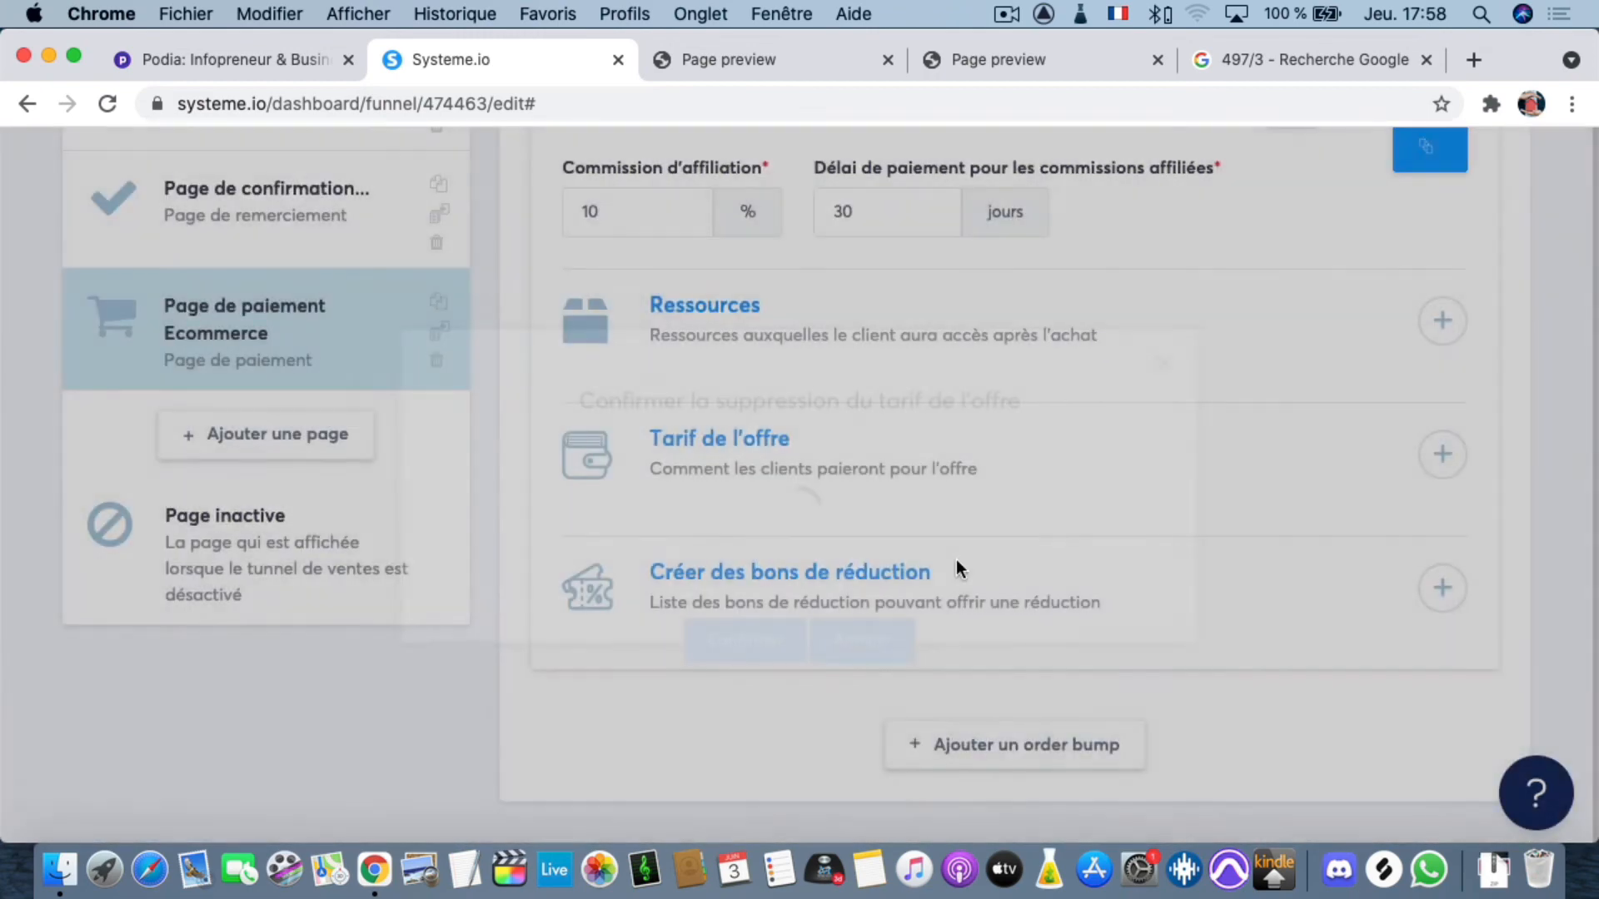
- Add the existing Paiement unique price "Formation E-commerce de A à Z" at 497.00 EUR to the offer pricing
click(1442, 454)
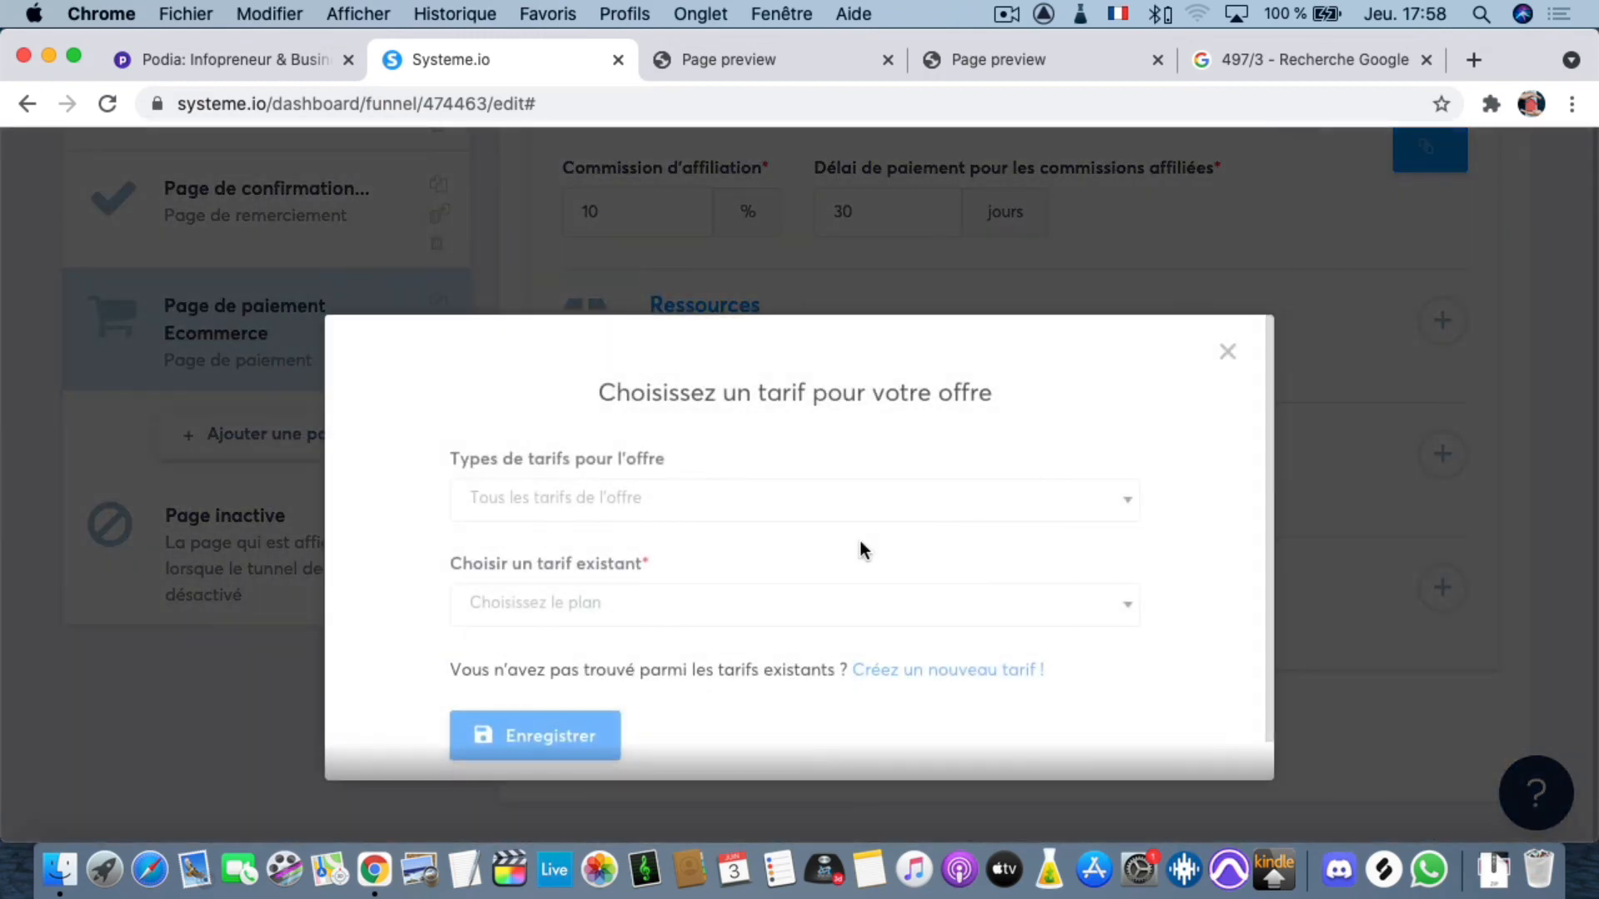
click(647, 507)
click(582, 585)
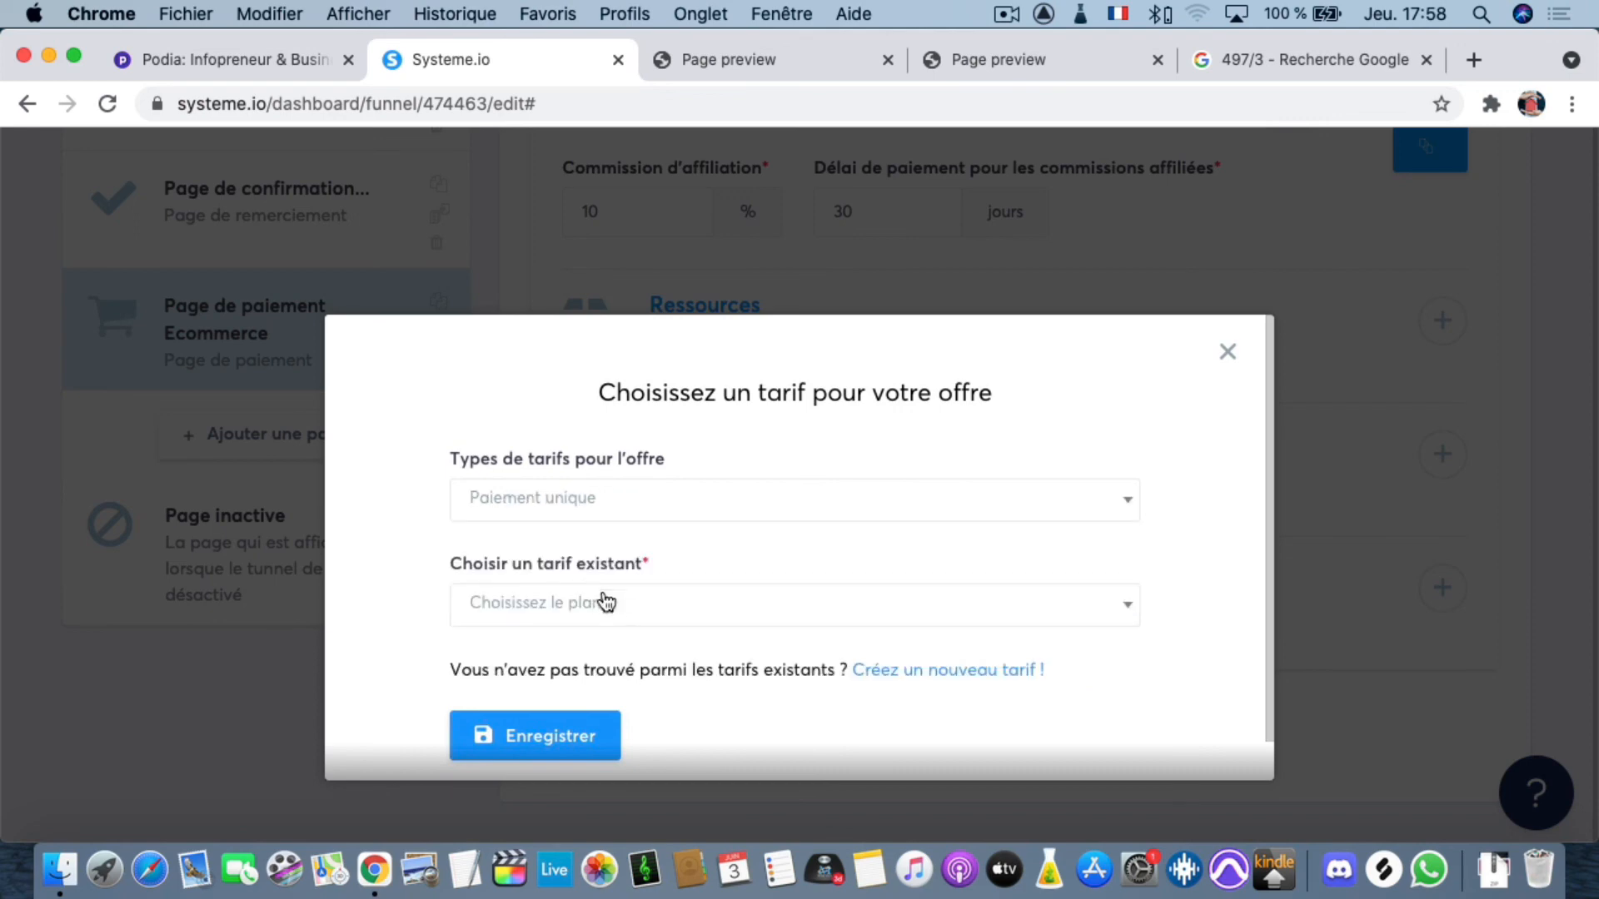
scroll(619, 606, down, 1)
click(617, 596)
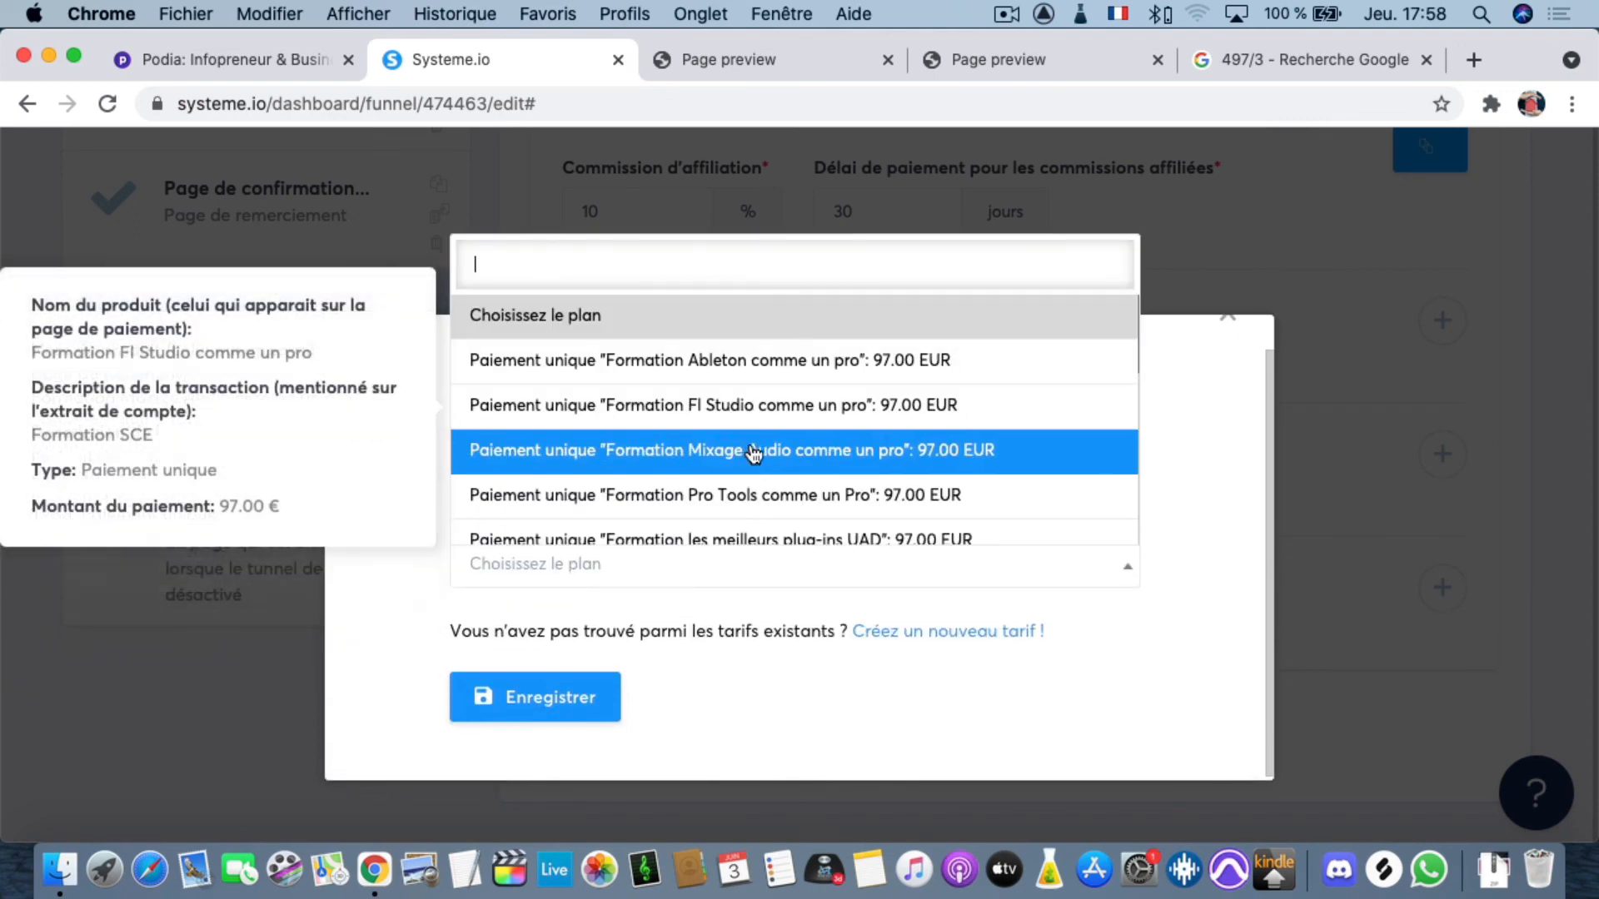
scroll(755, 452, down, 6)
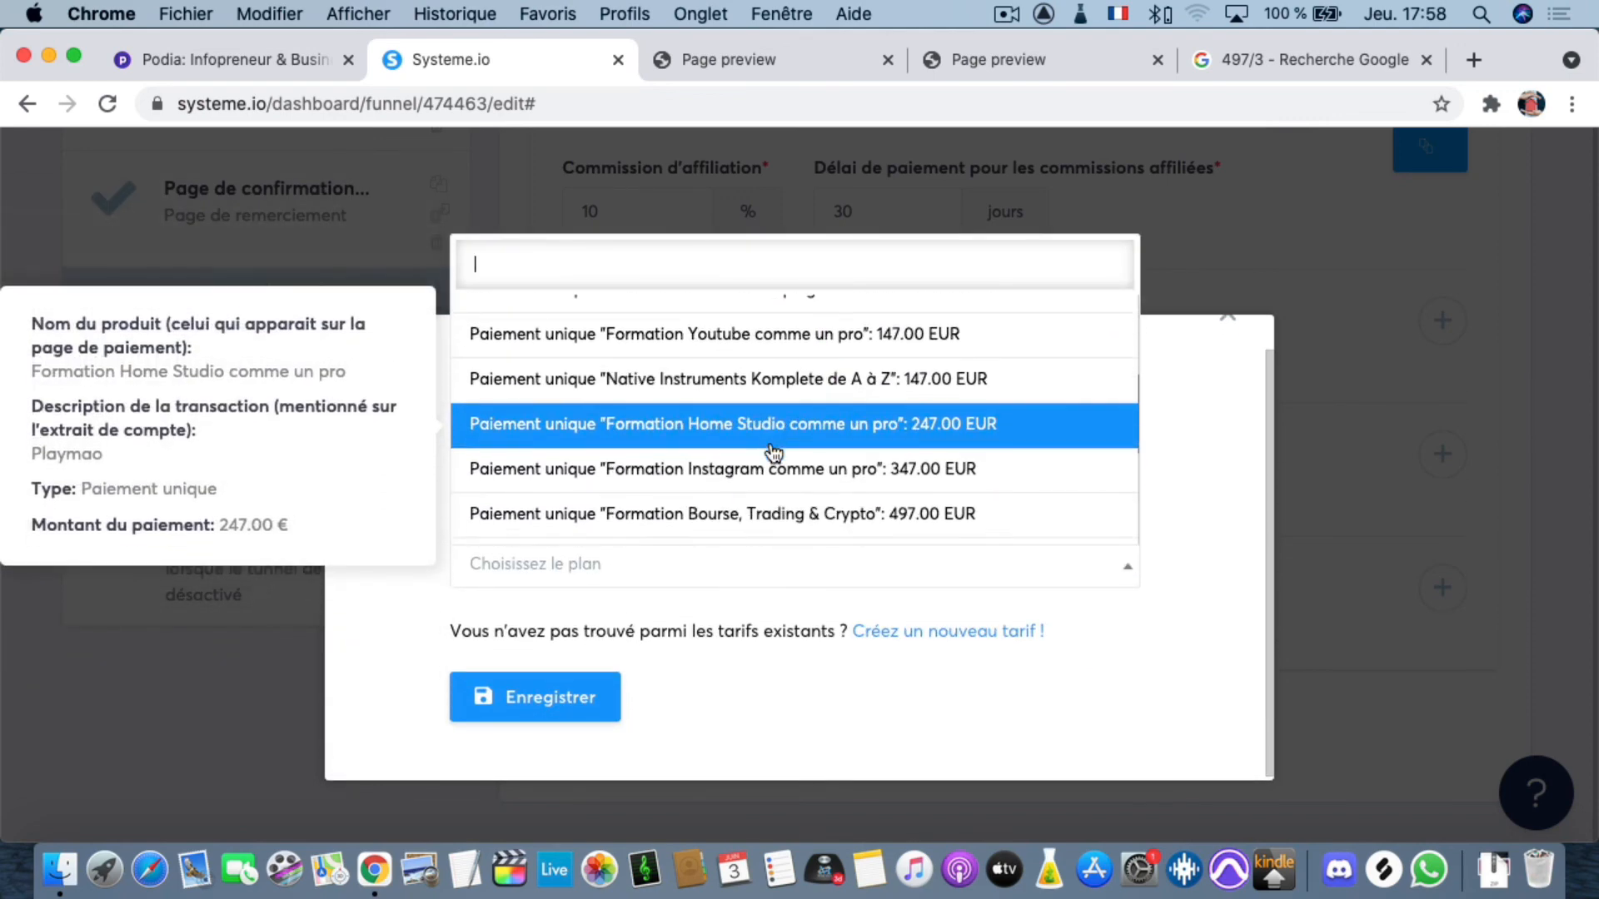
click(777, 403)
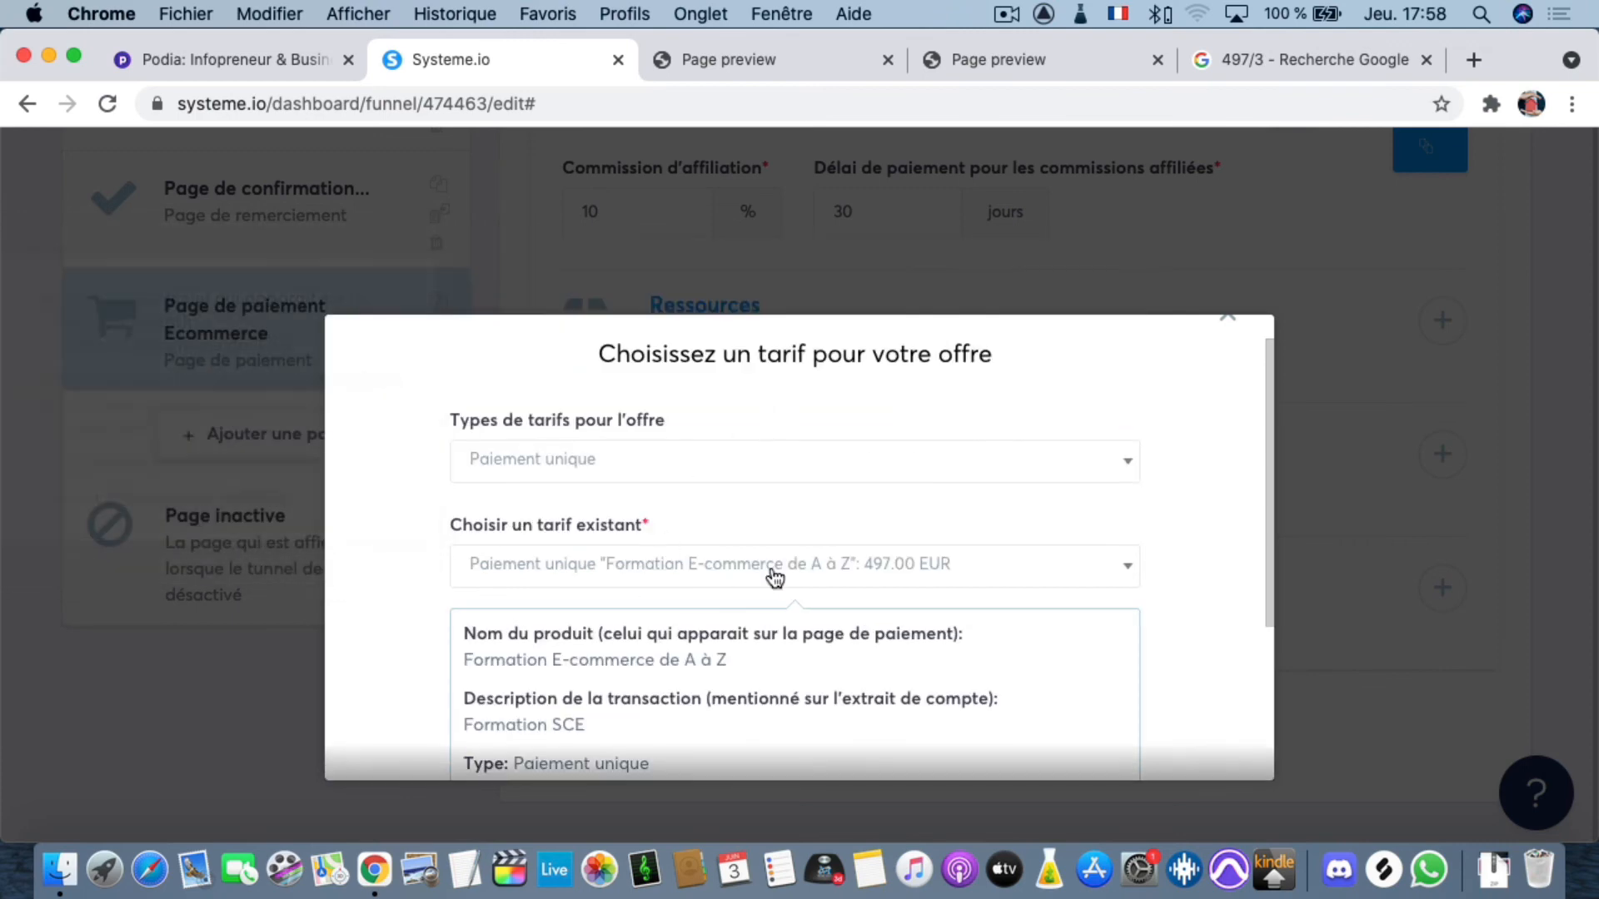
scroll(816, 608, down, 3)
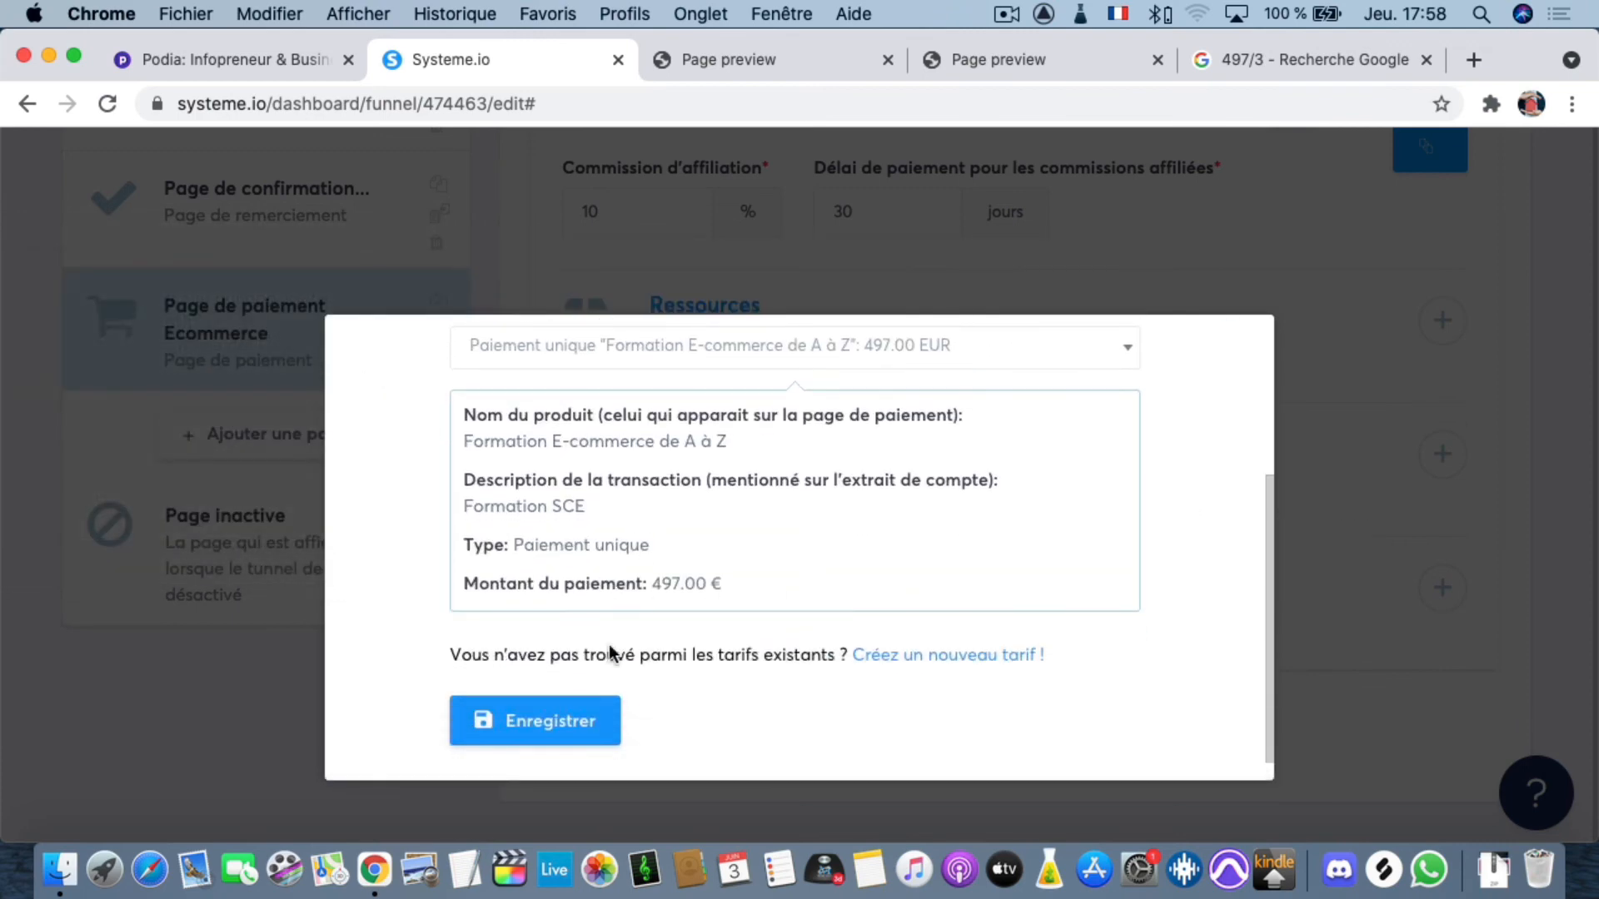
click(556, 724)
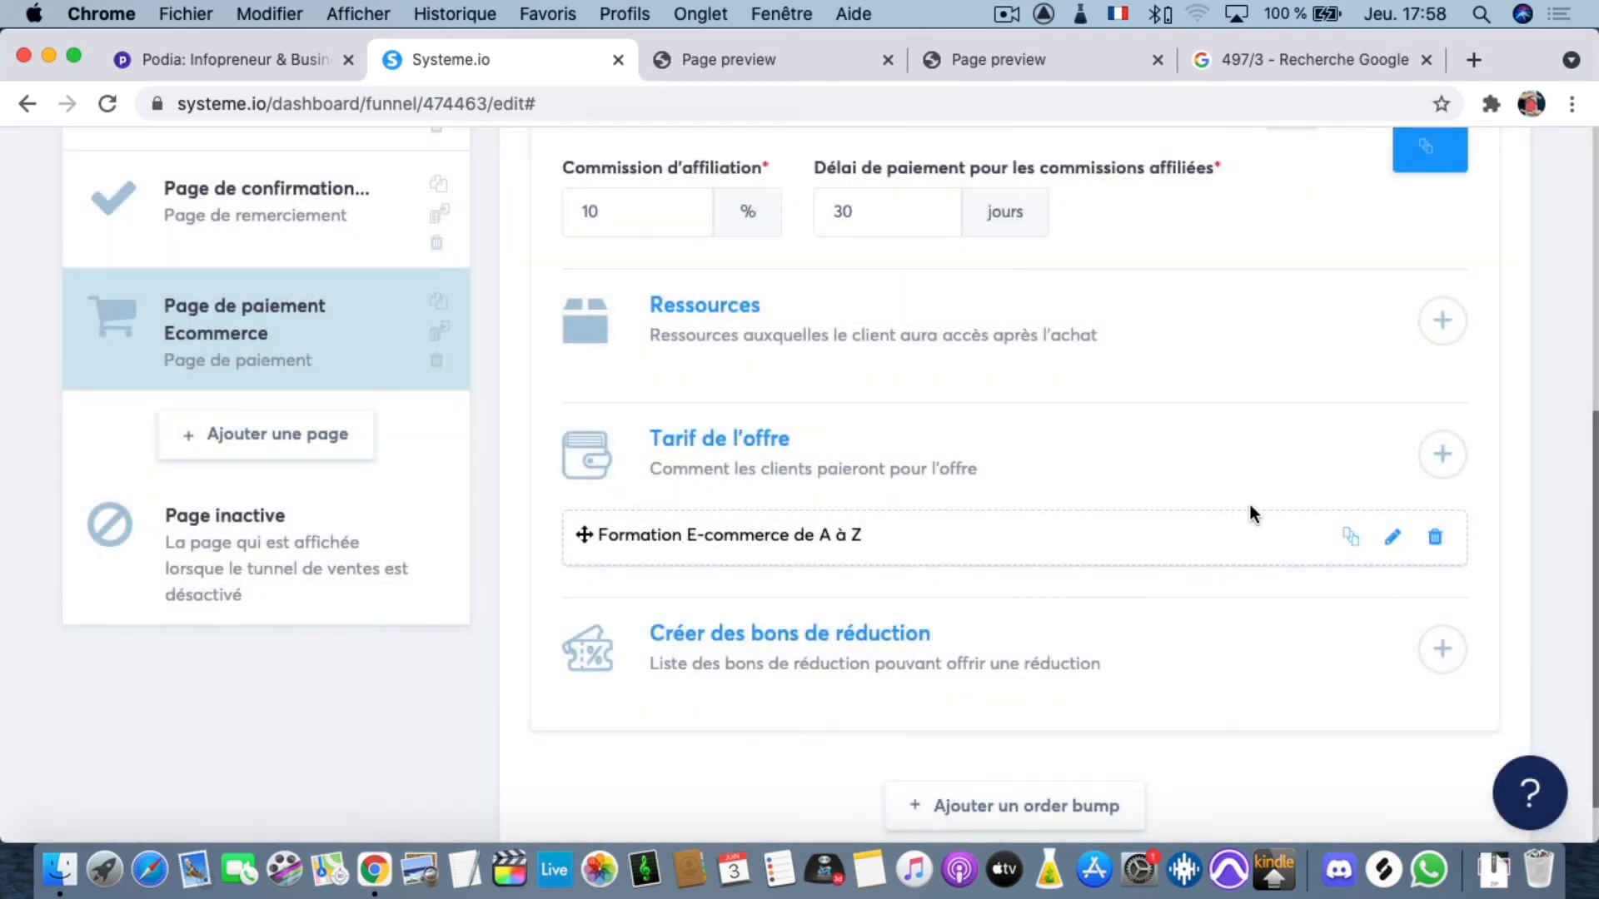
- Add the Paiement en plusieurs fois price "Formation E-commerce de A à Z" at 165.60 EUR to the offer and save the payment page settings
click(1441, 457)
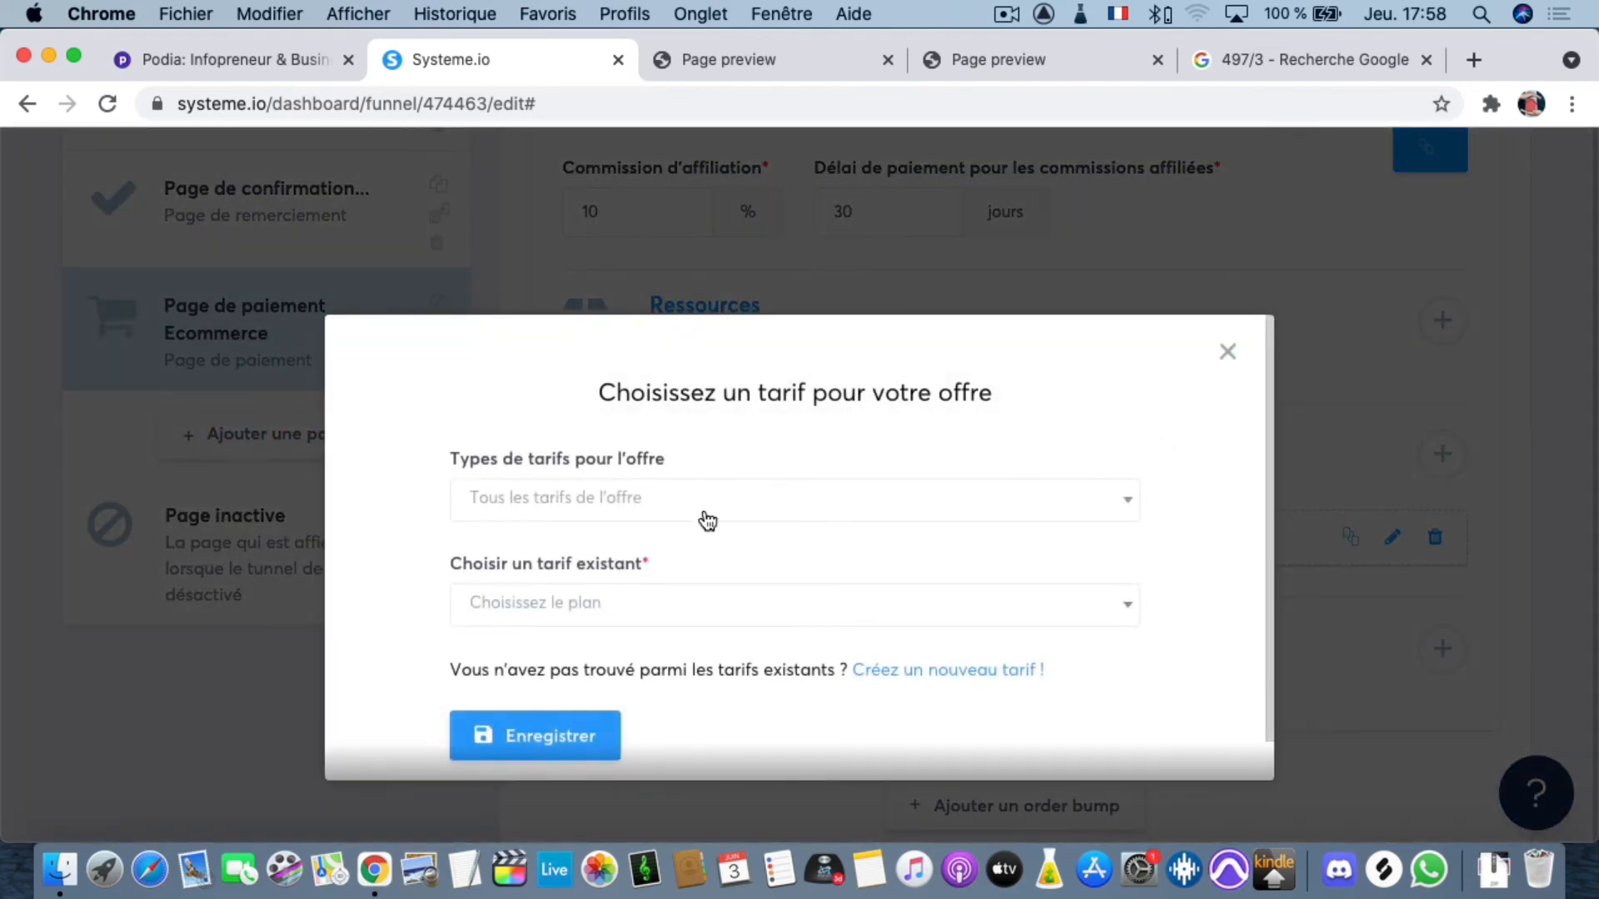
click(706, 507)
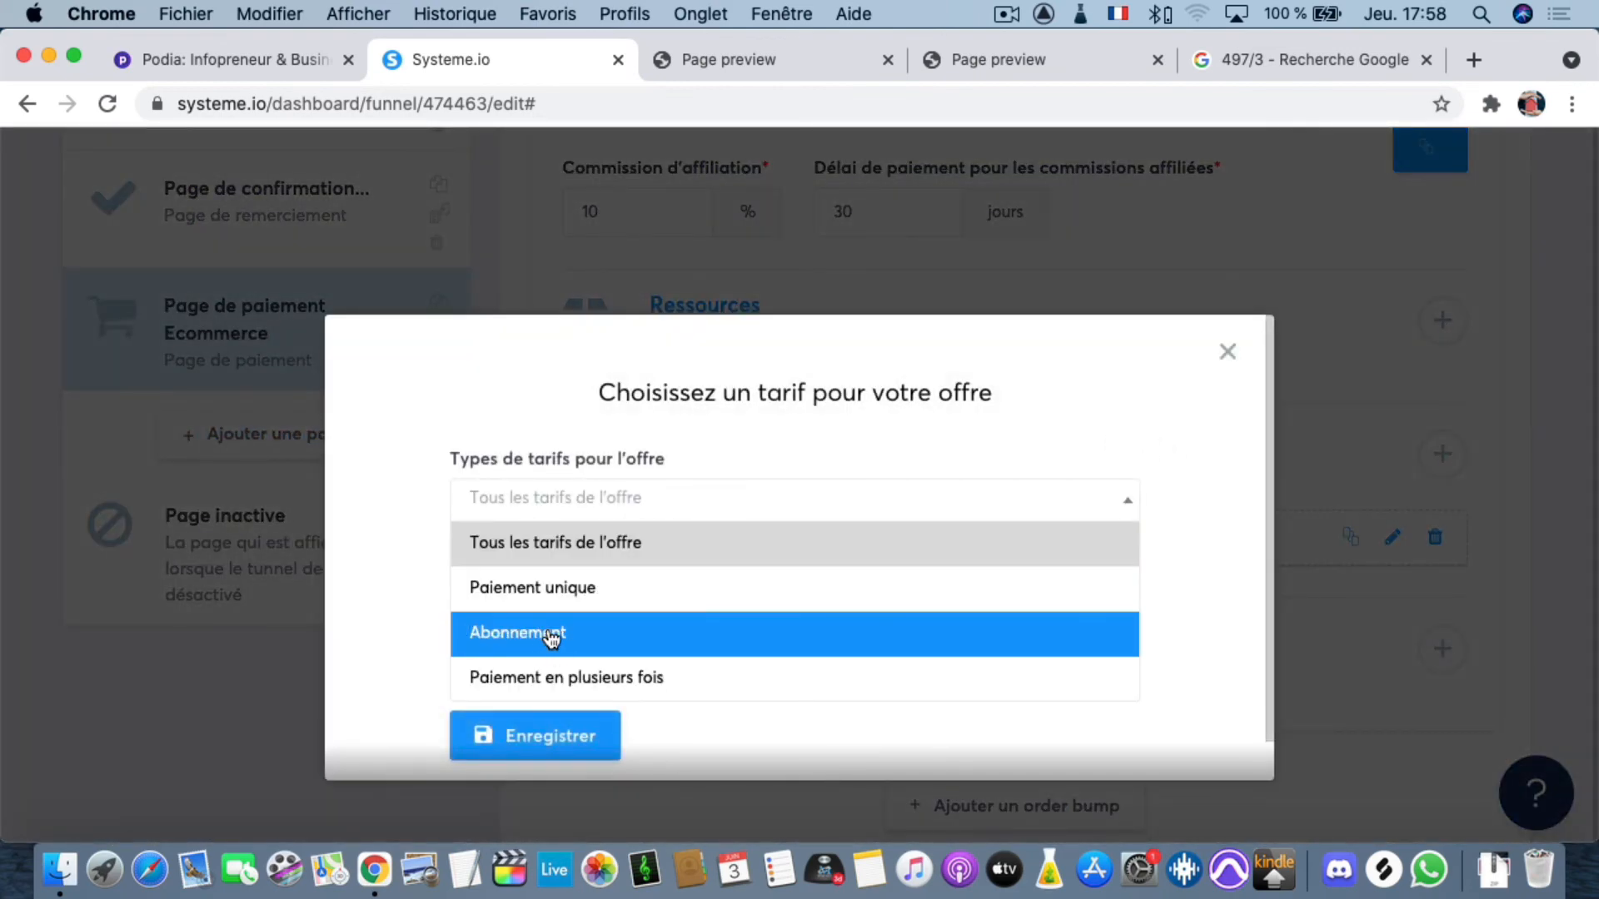
click(516, 678)
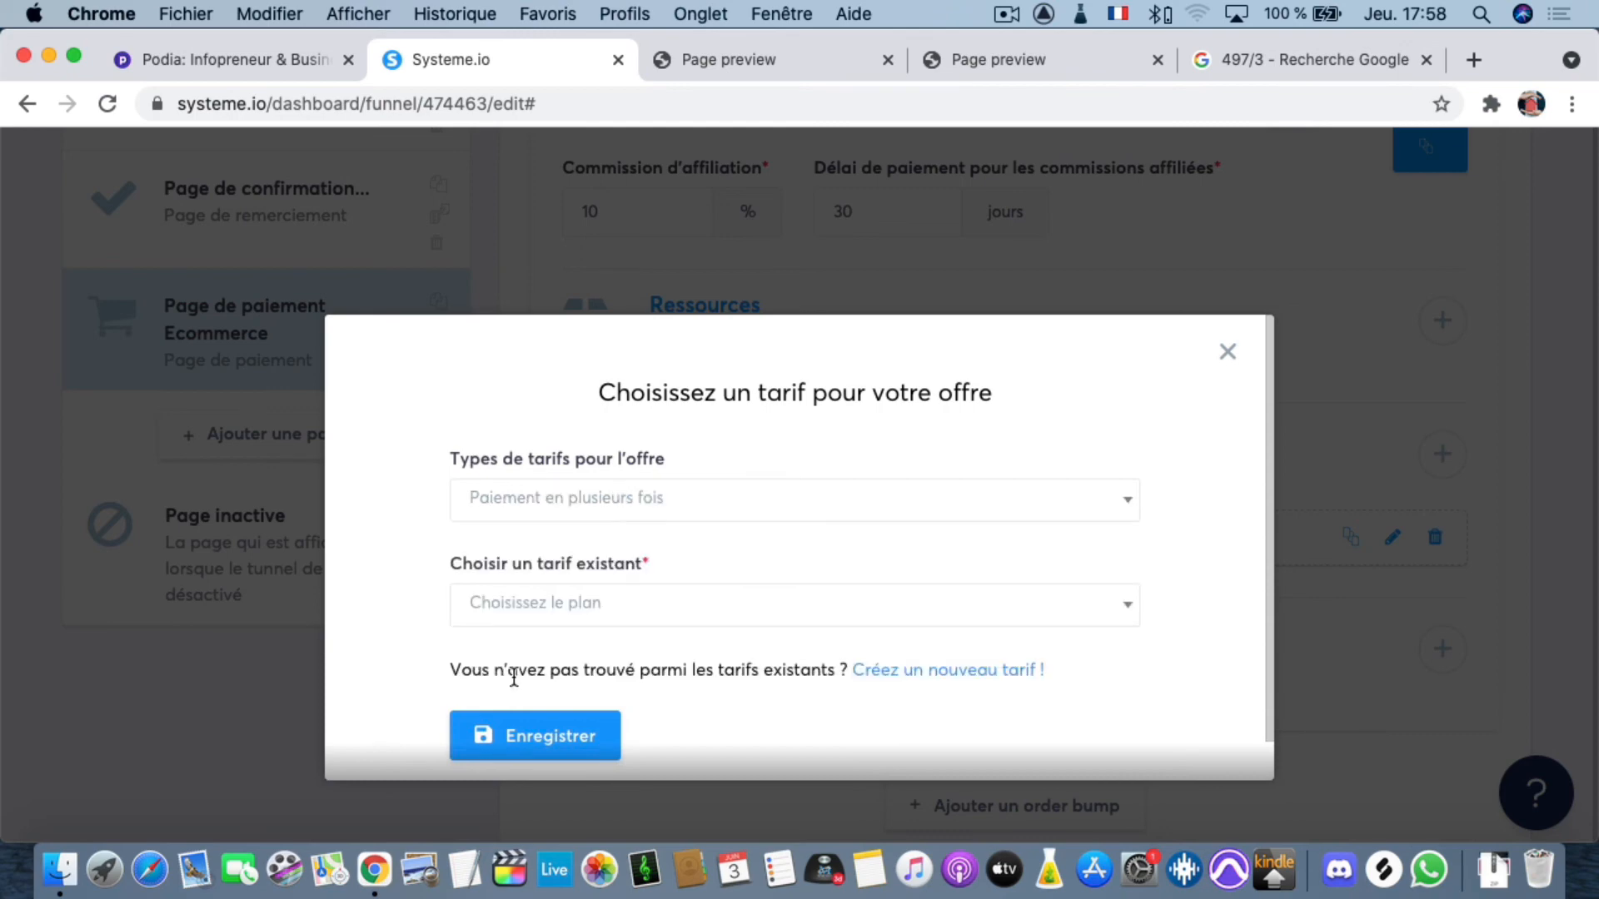
click(579, 624)
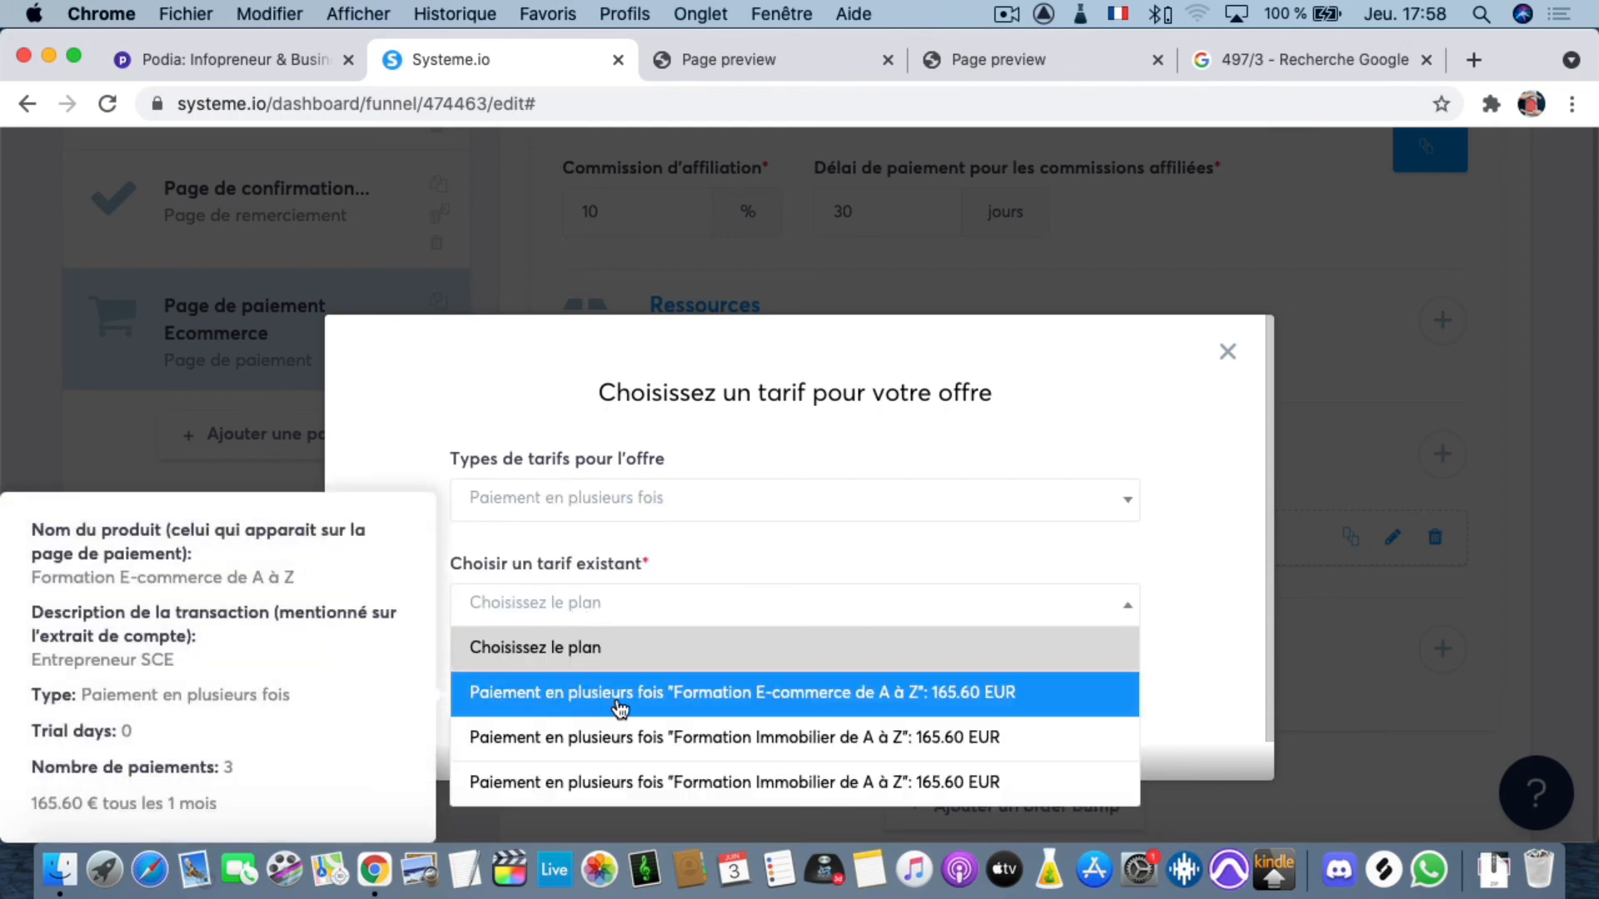
click(757, 698)
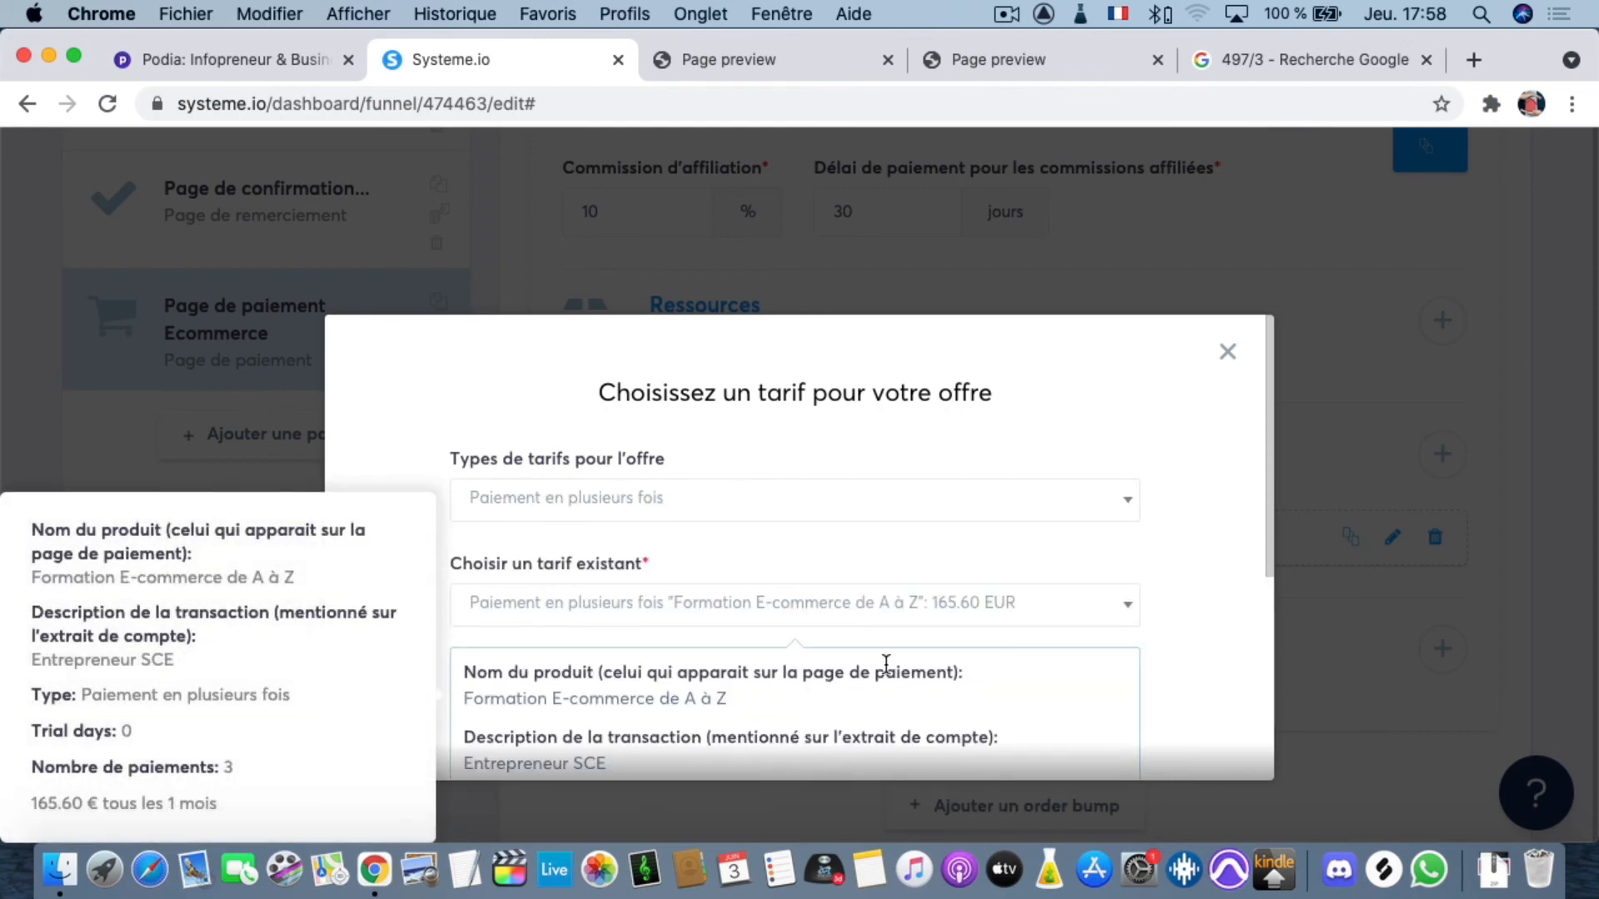
scroll(958, 657, down, 5)
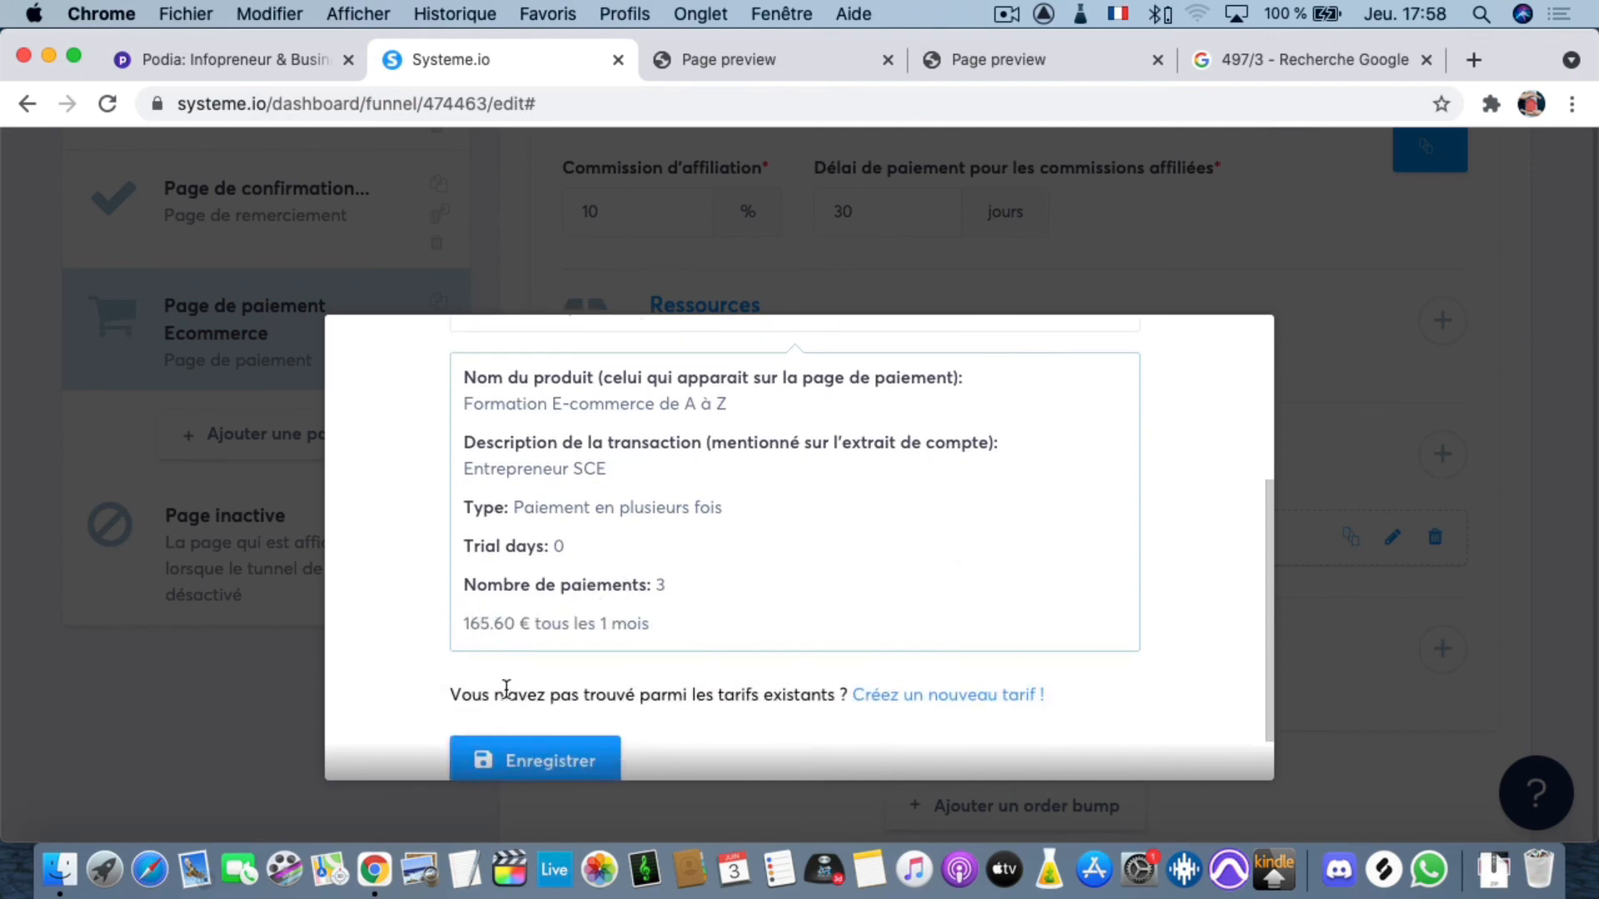
scroll(530, 717, down, 1)
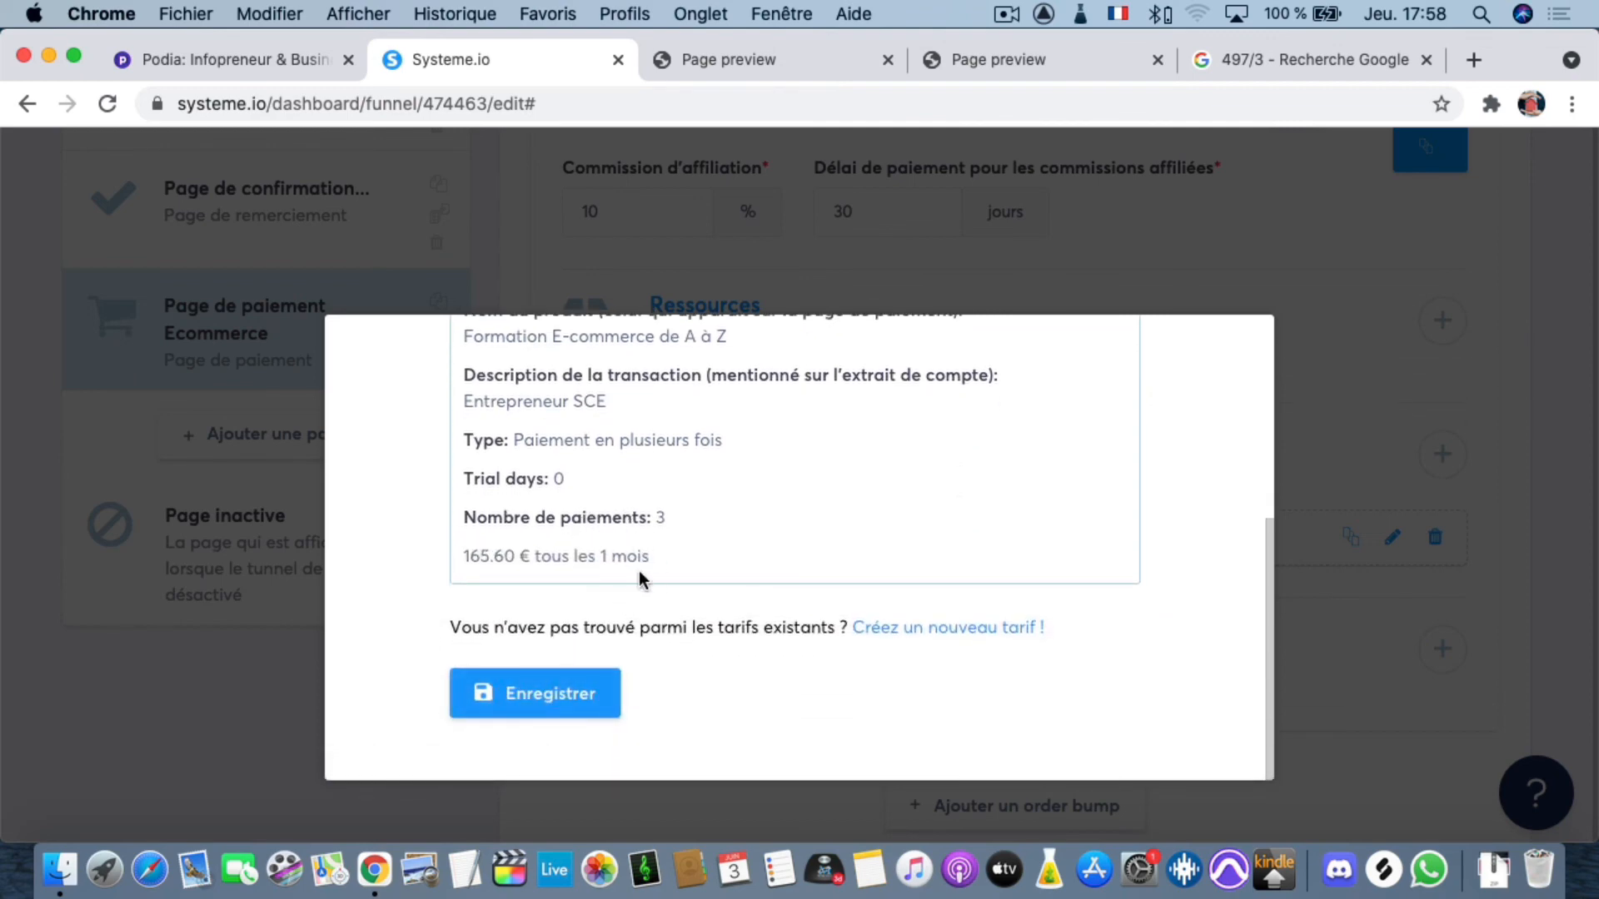
click(535, 699)
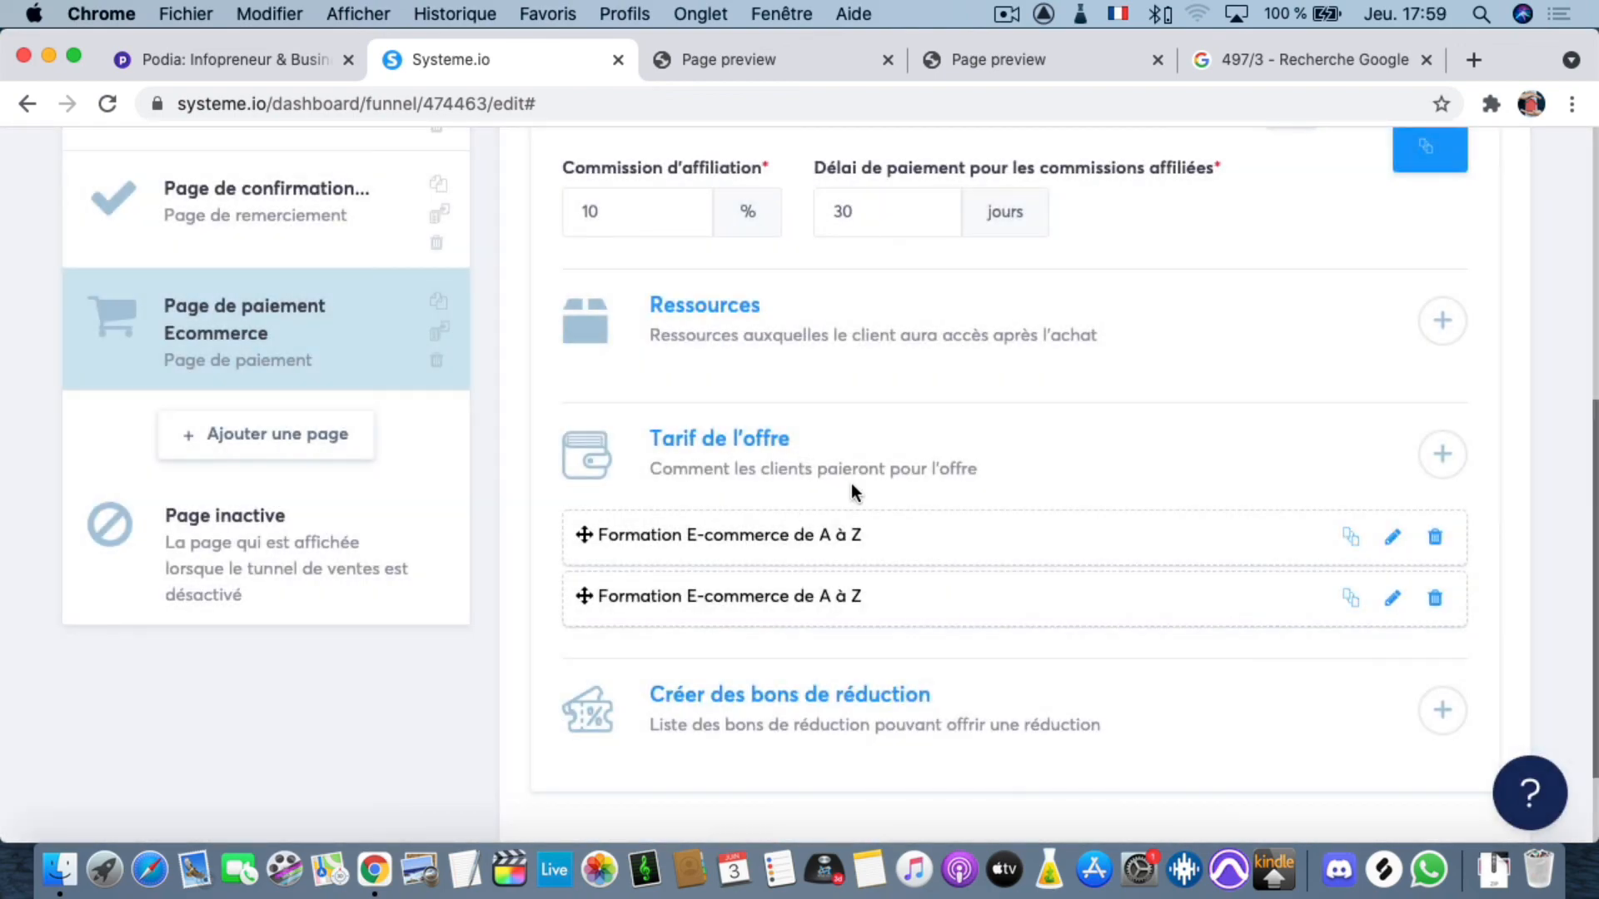
scroll(996, 454, up, 2)
scroll(996, 455, up, 4)
click(1430, 476)
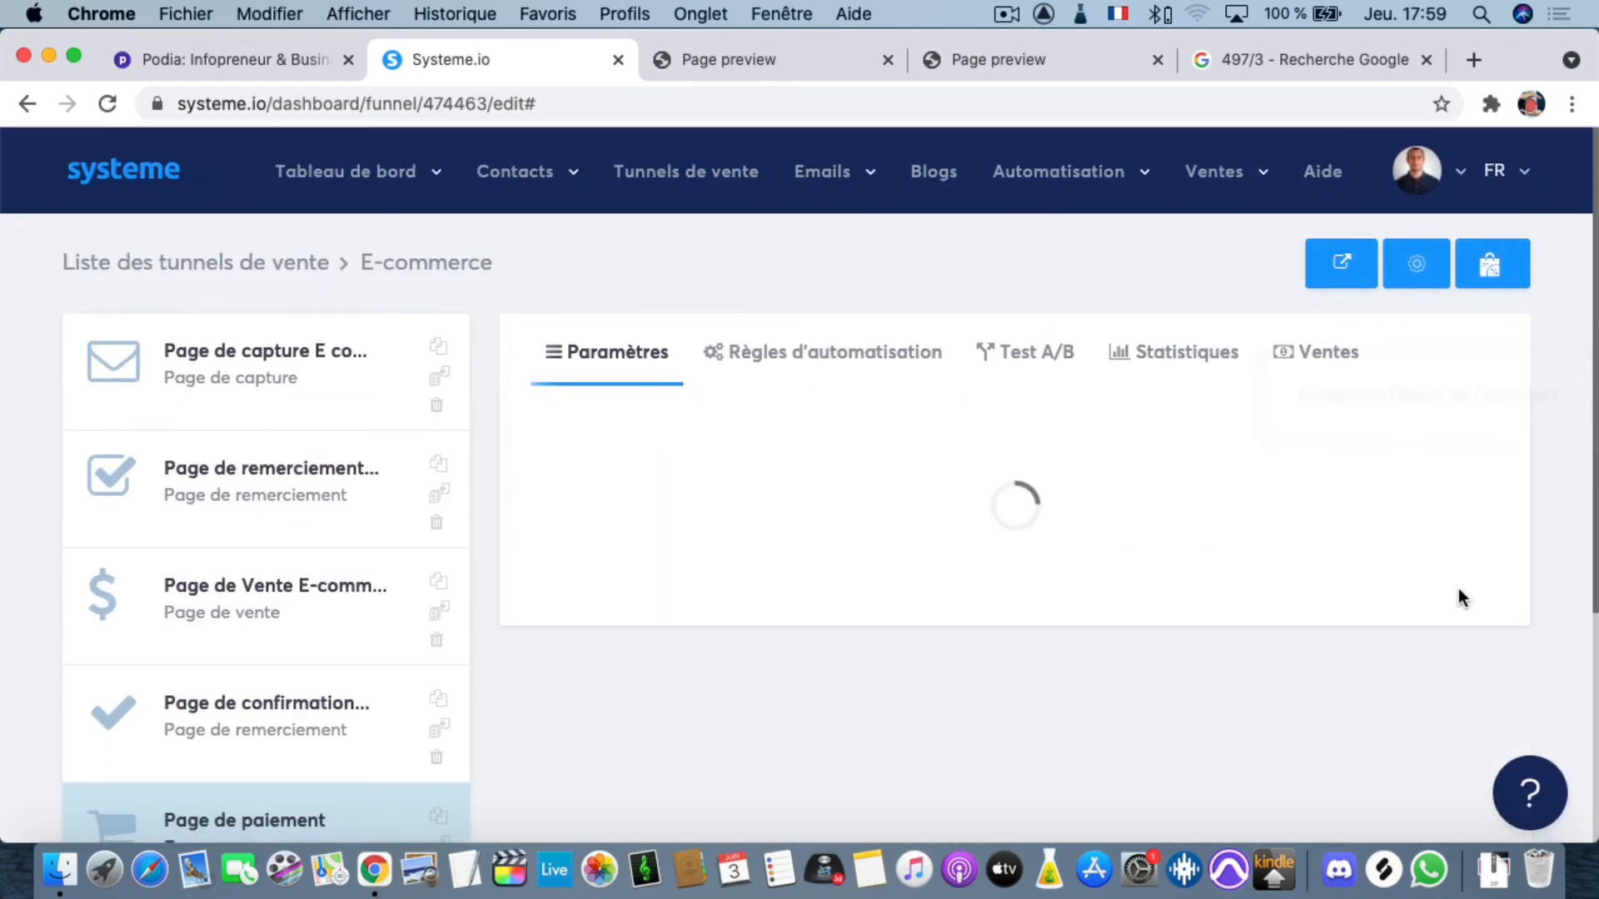
- Preview the payment page, check the two E-commerce price options and the available payment methods, and close the preview
click(1427, 537)
scroll(686, 506, down, 15)
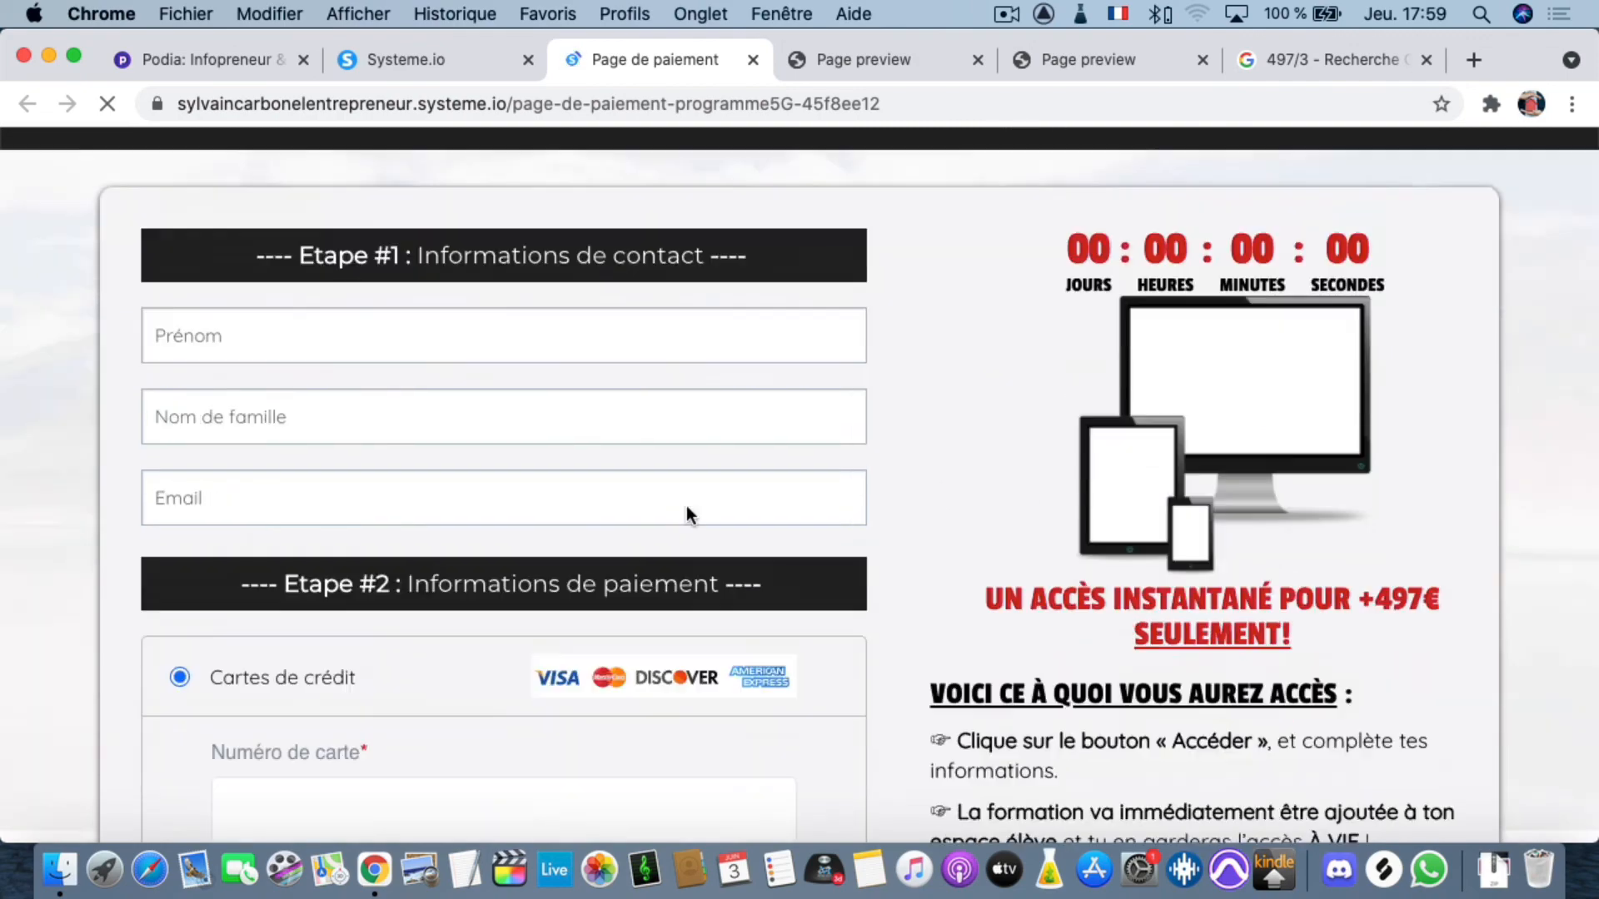
scroll(688, 508, up, 4)
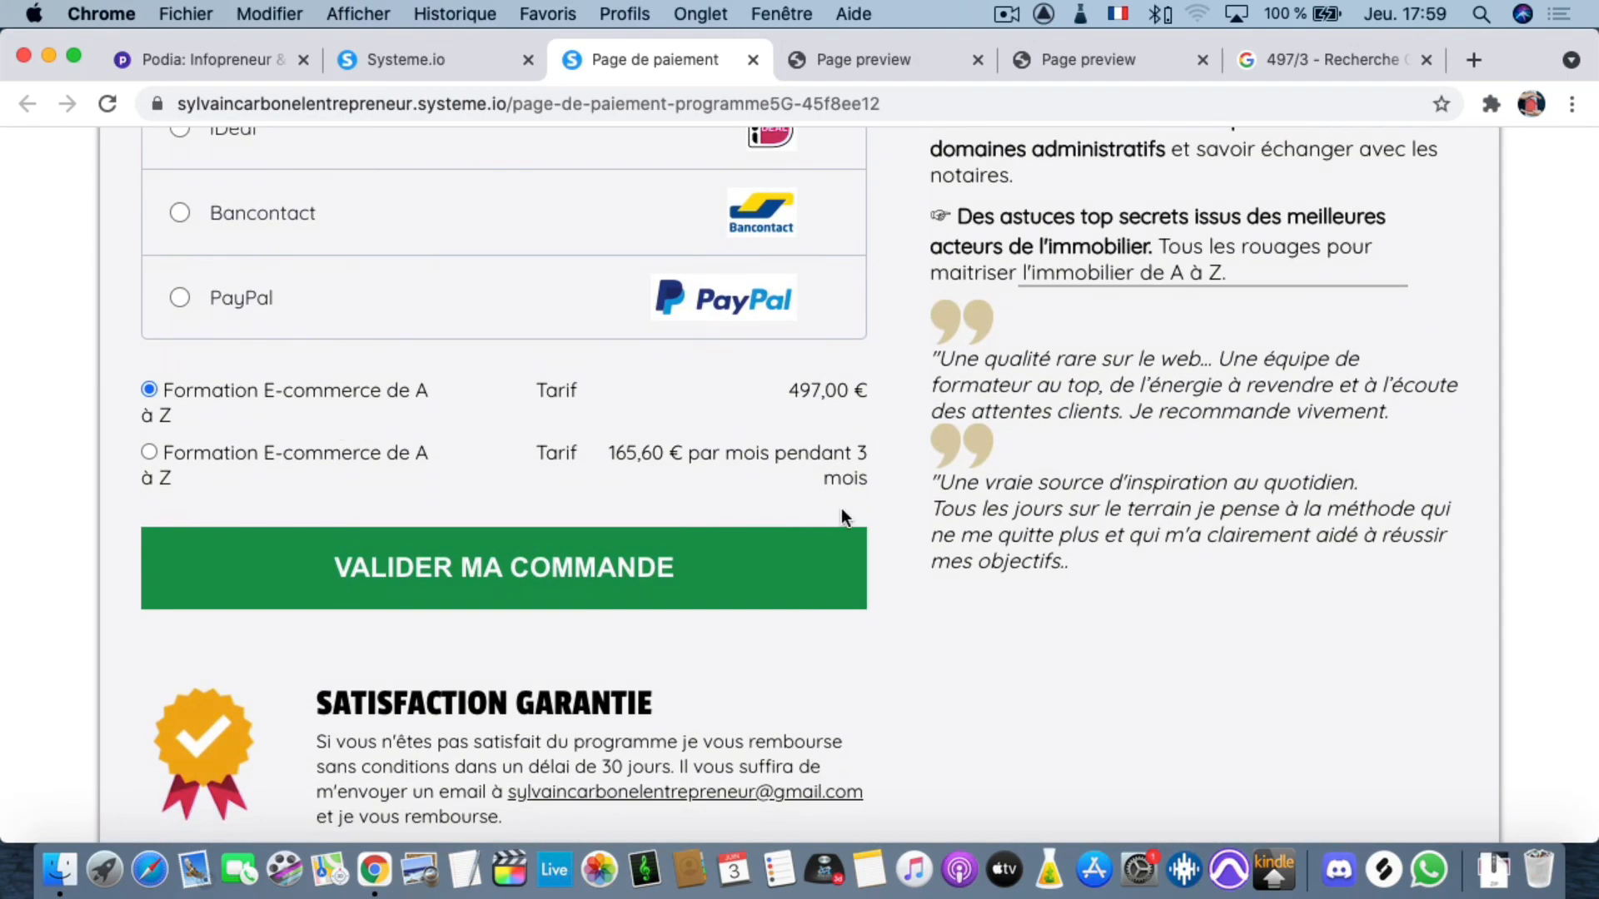
scroll(841, 510, up, 2)
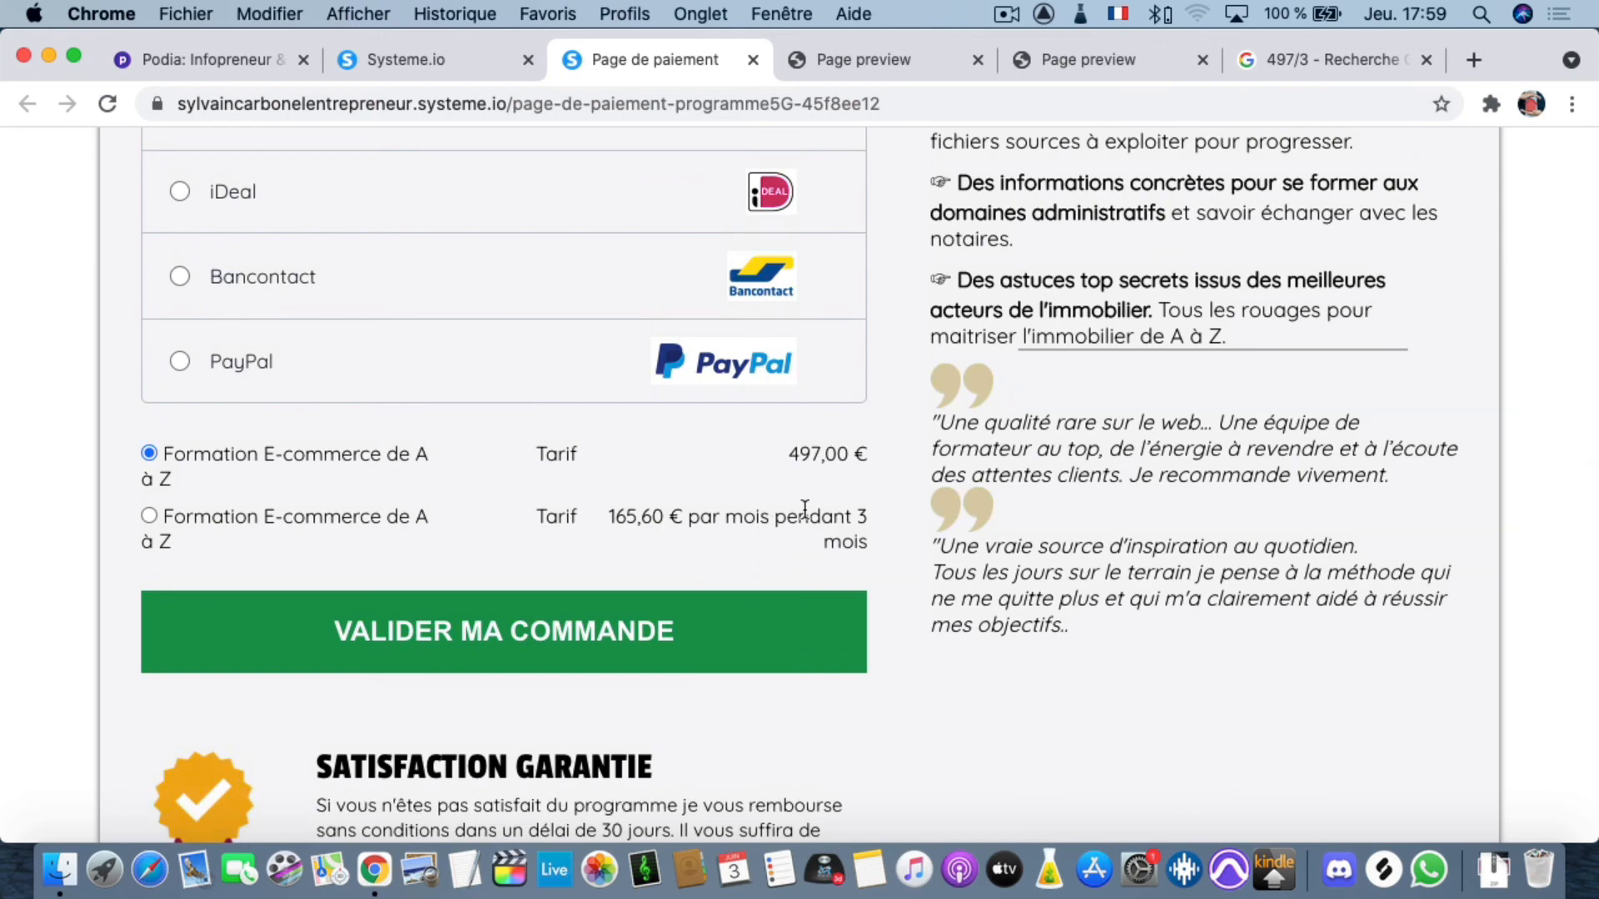
scroll(778, 542, up, 5)
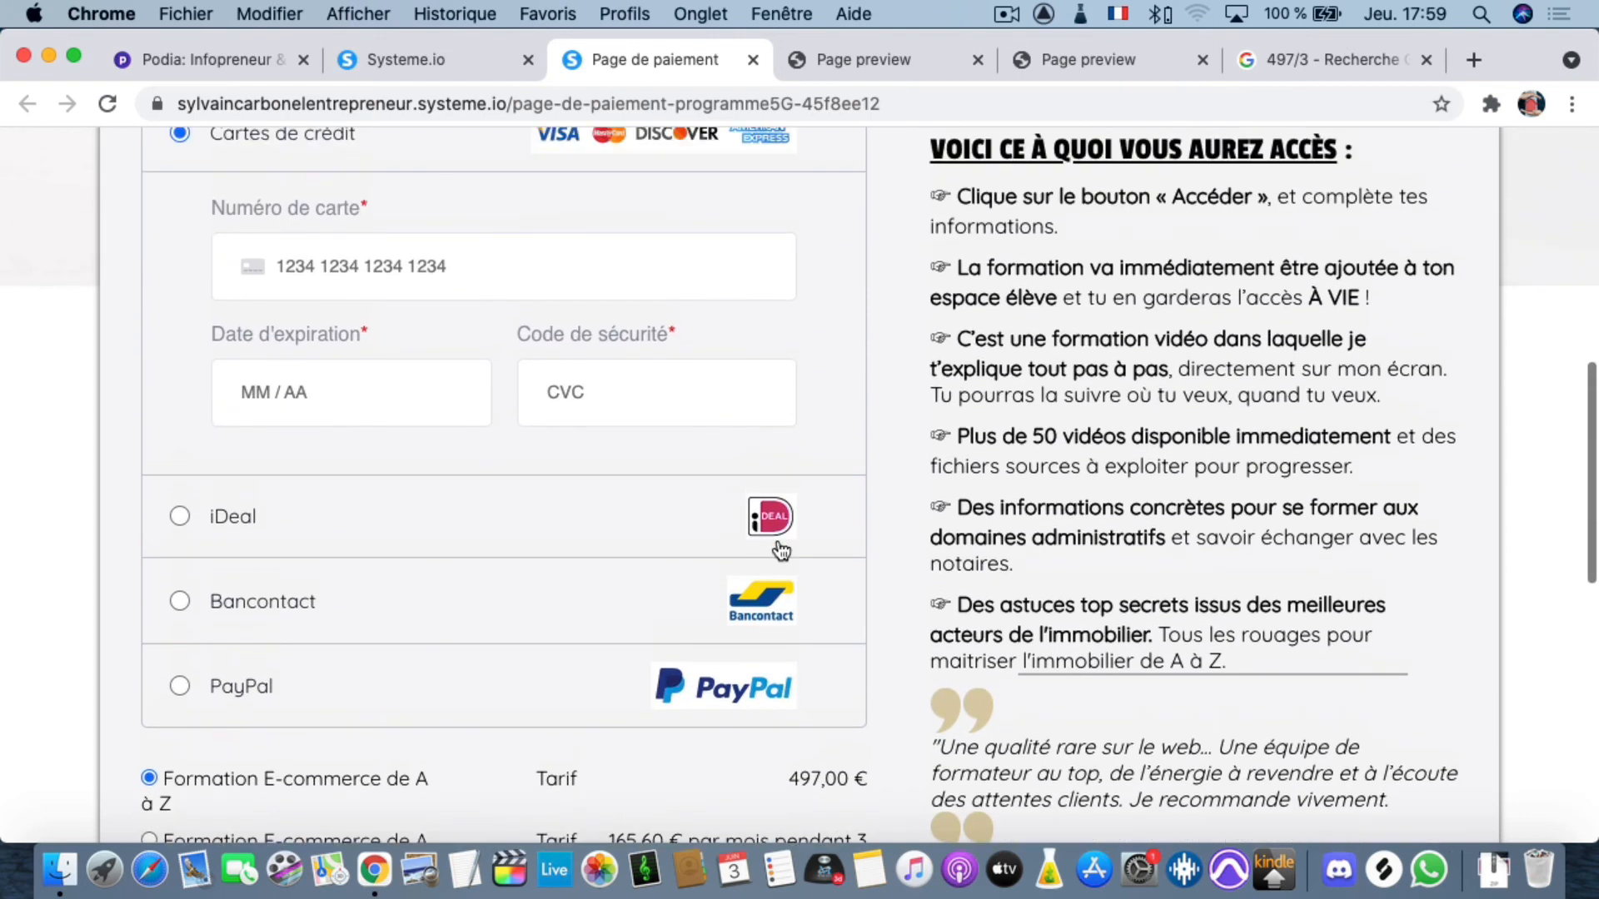
scroll(779, 549, up, 3)
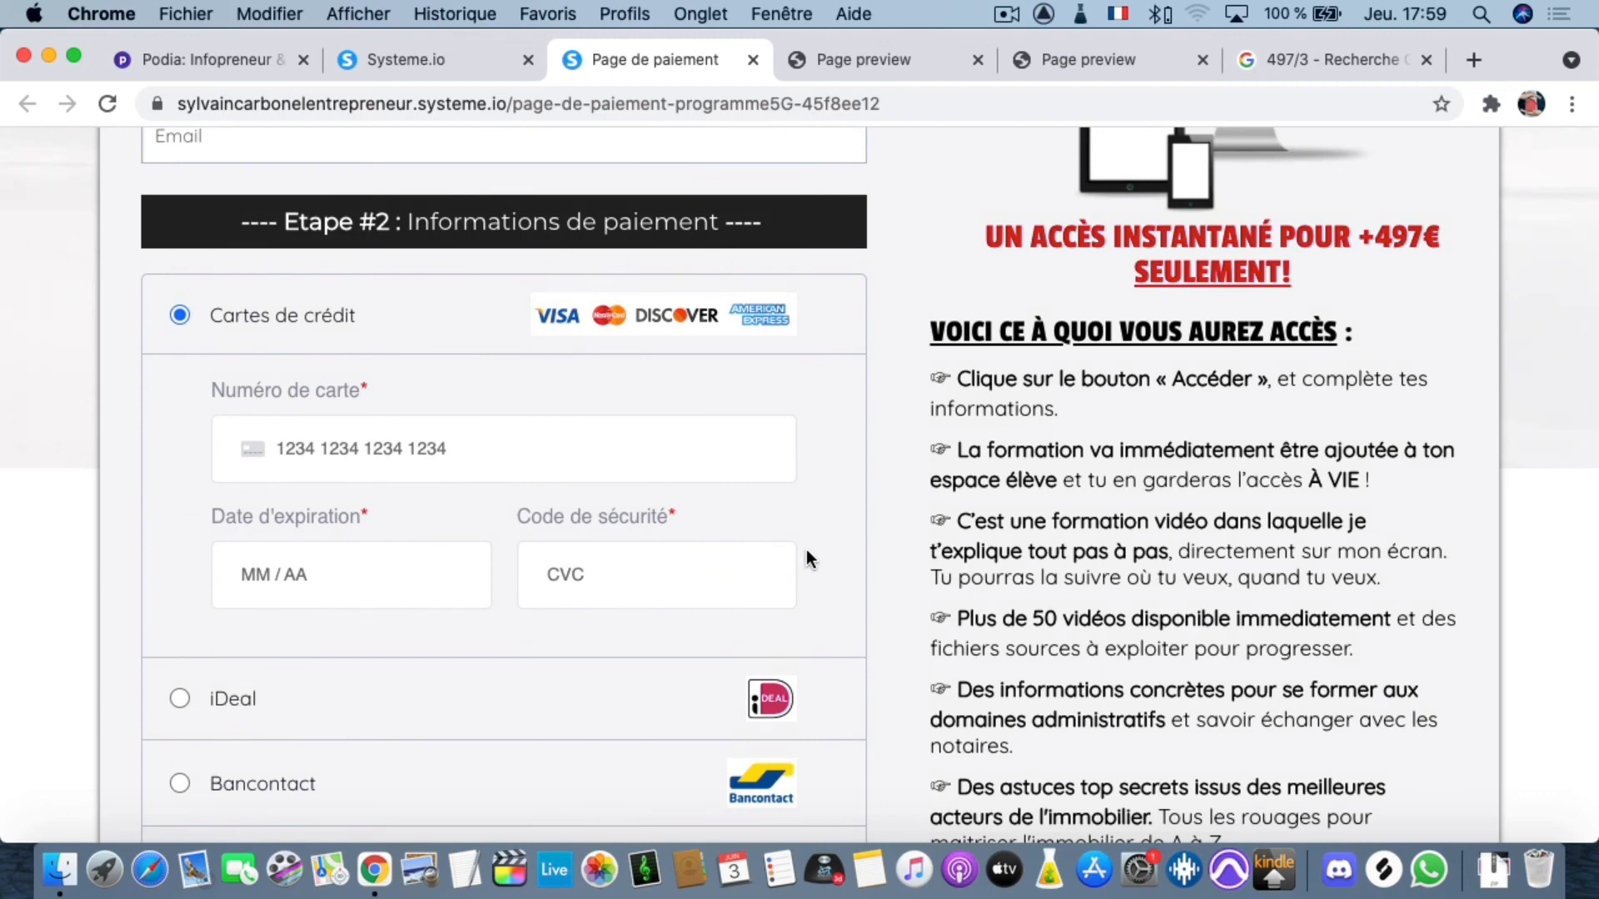
scroll(768, 582, down, 3)
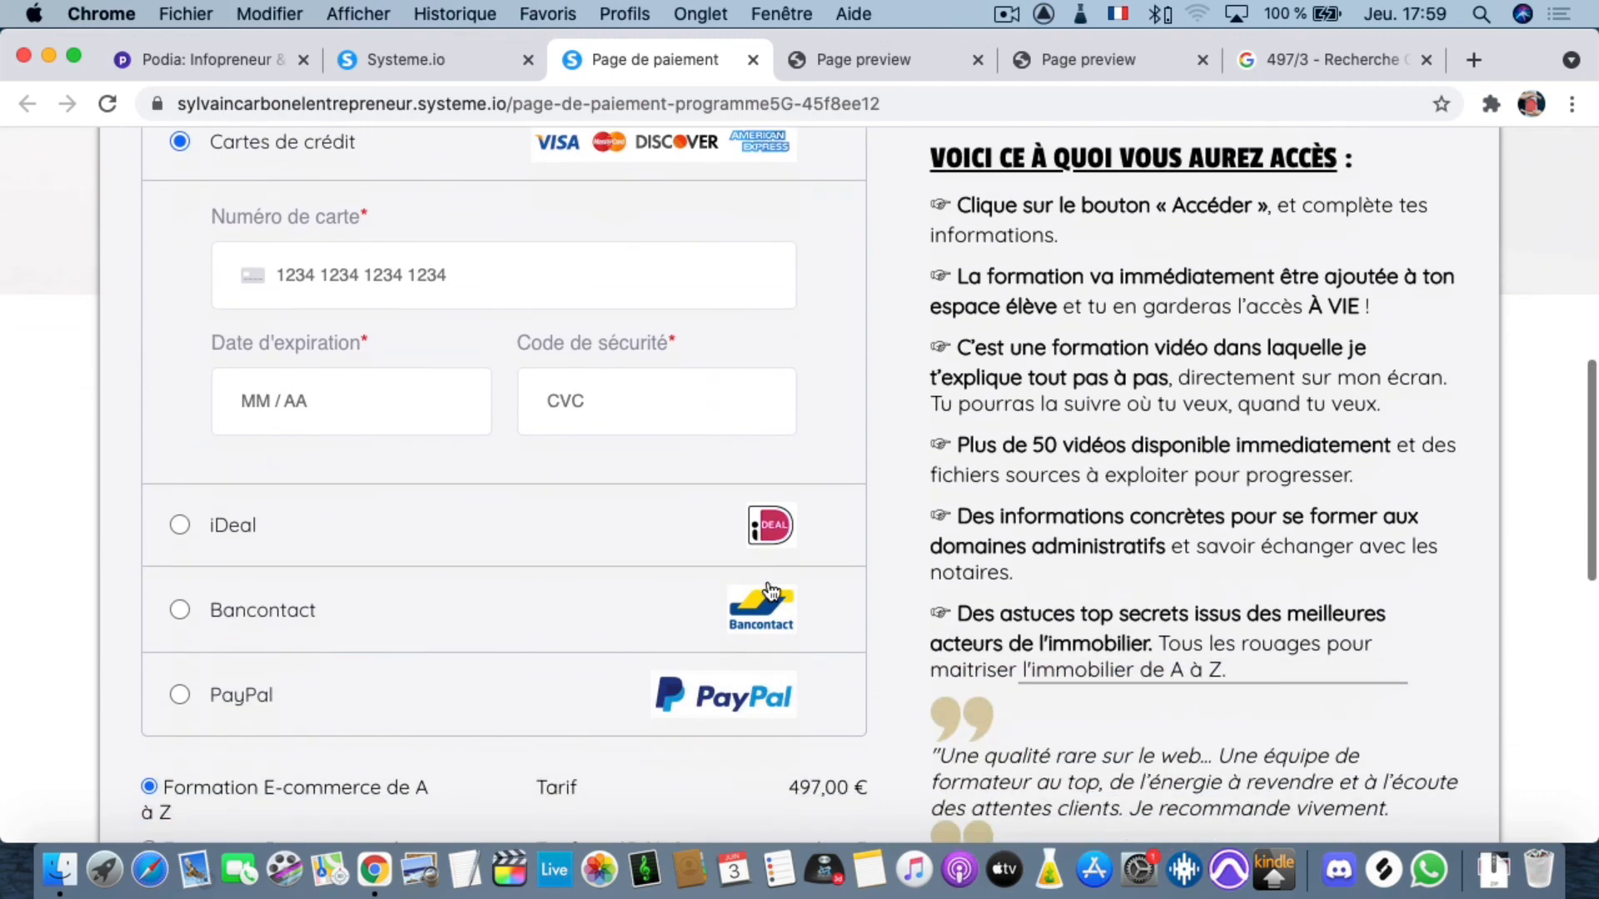
scroll(734, 592, up, 5)
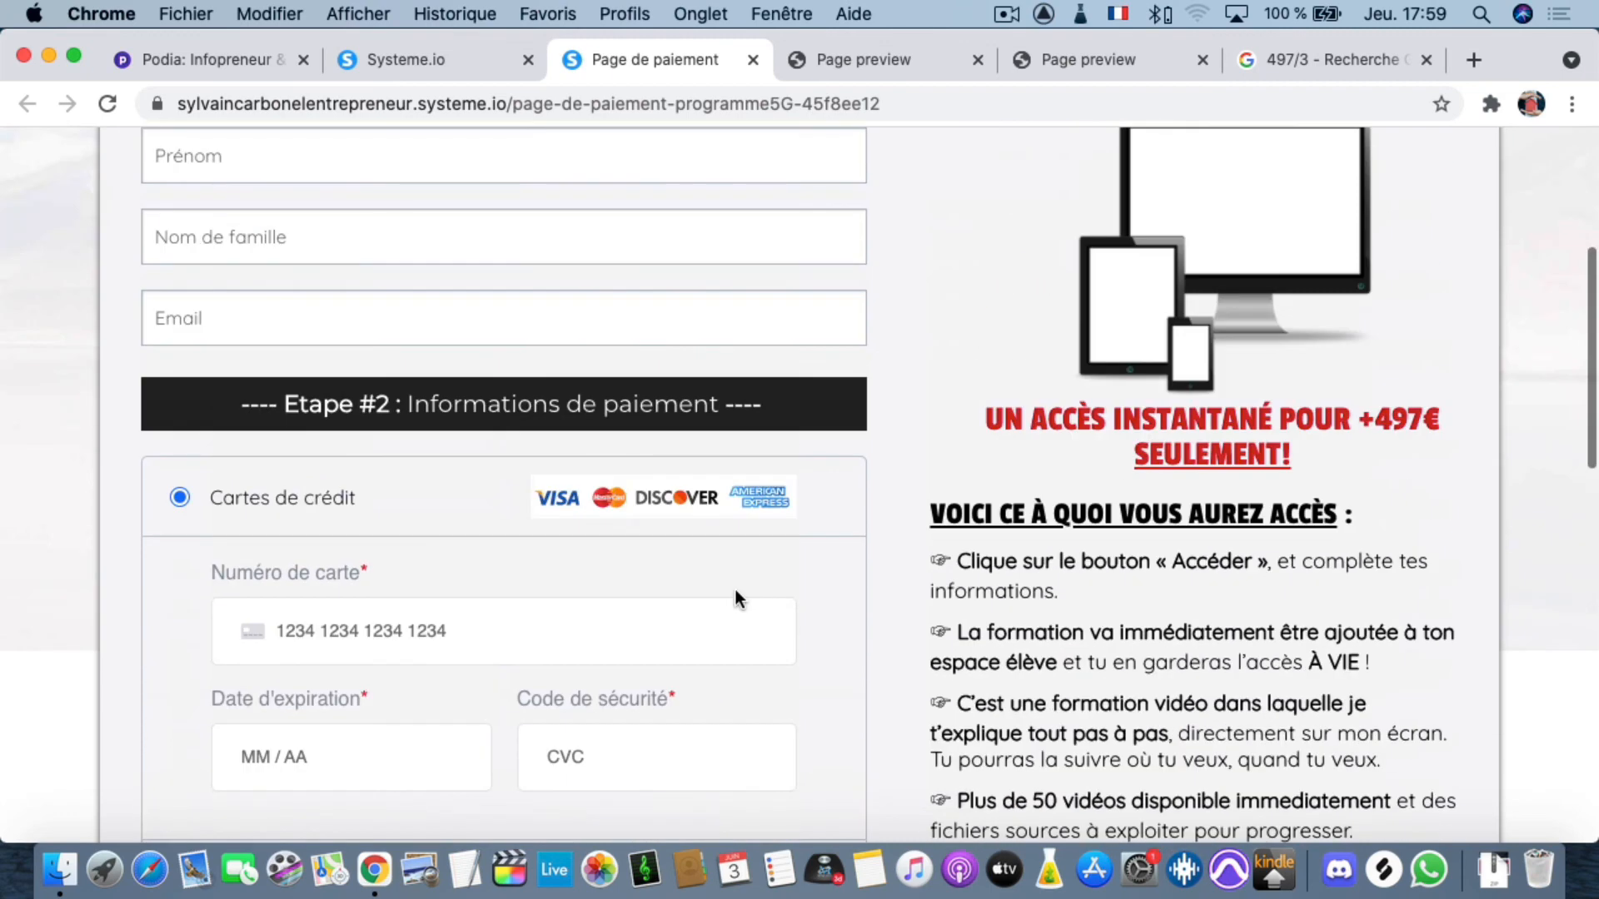
click(752, 60)
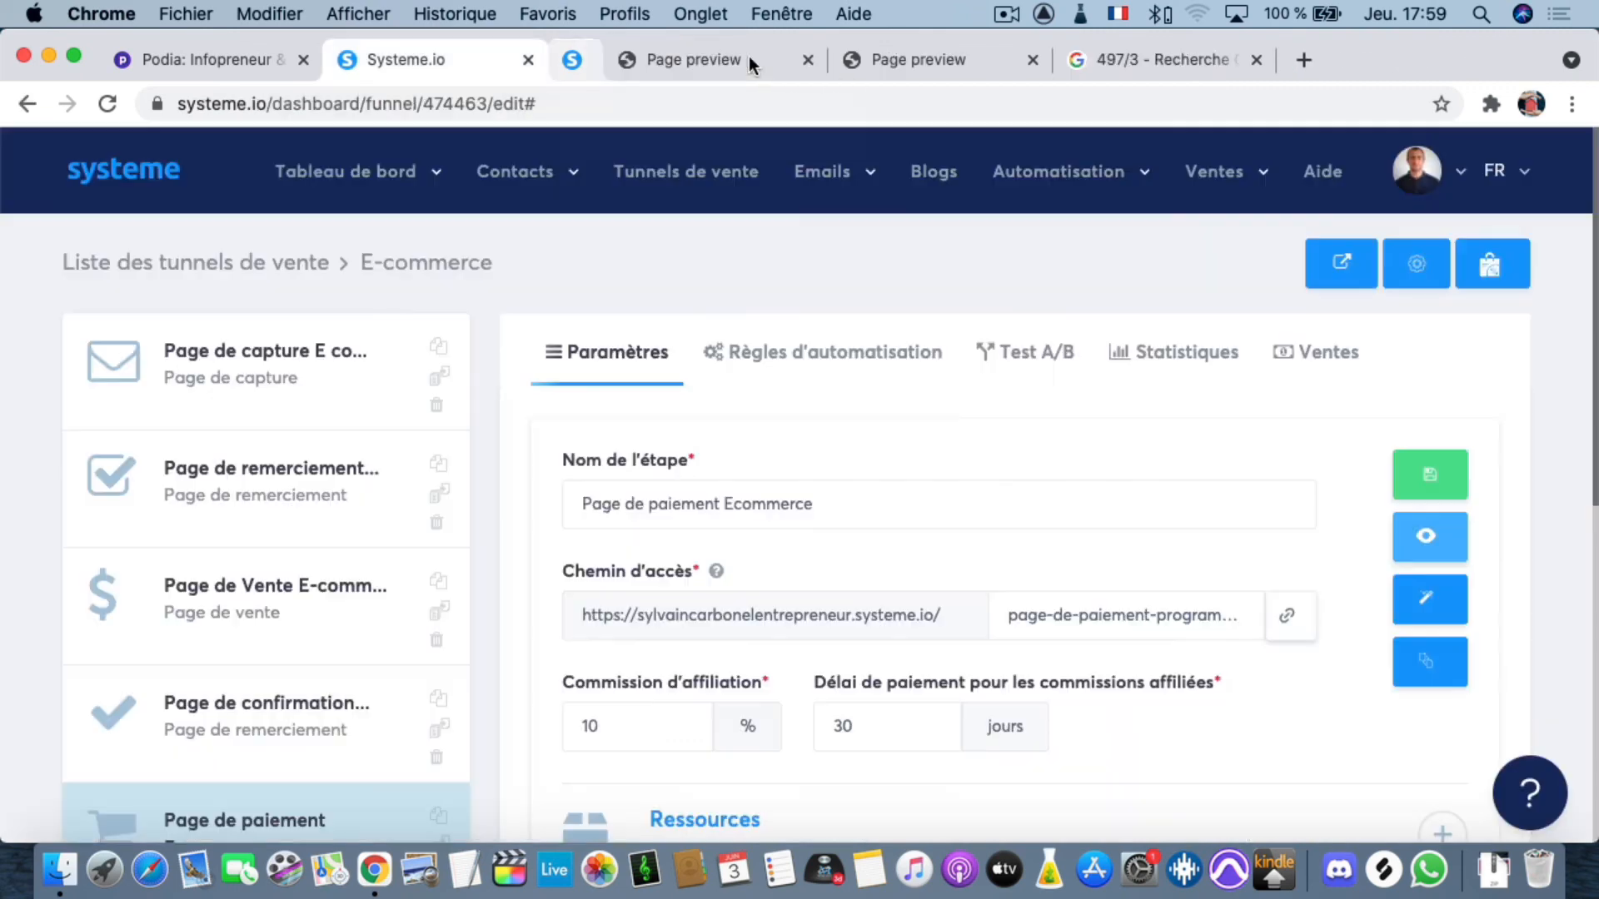
- Review the allowed payment methods in the E-commerce funnel's settings, keep card, iDeal, BanContact and PayPal enabled, and save the funnel
click(1420, 268)
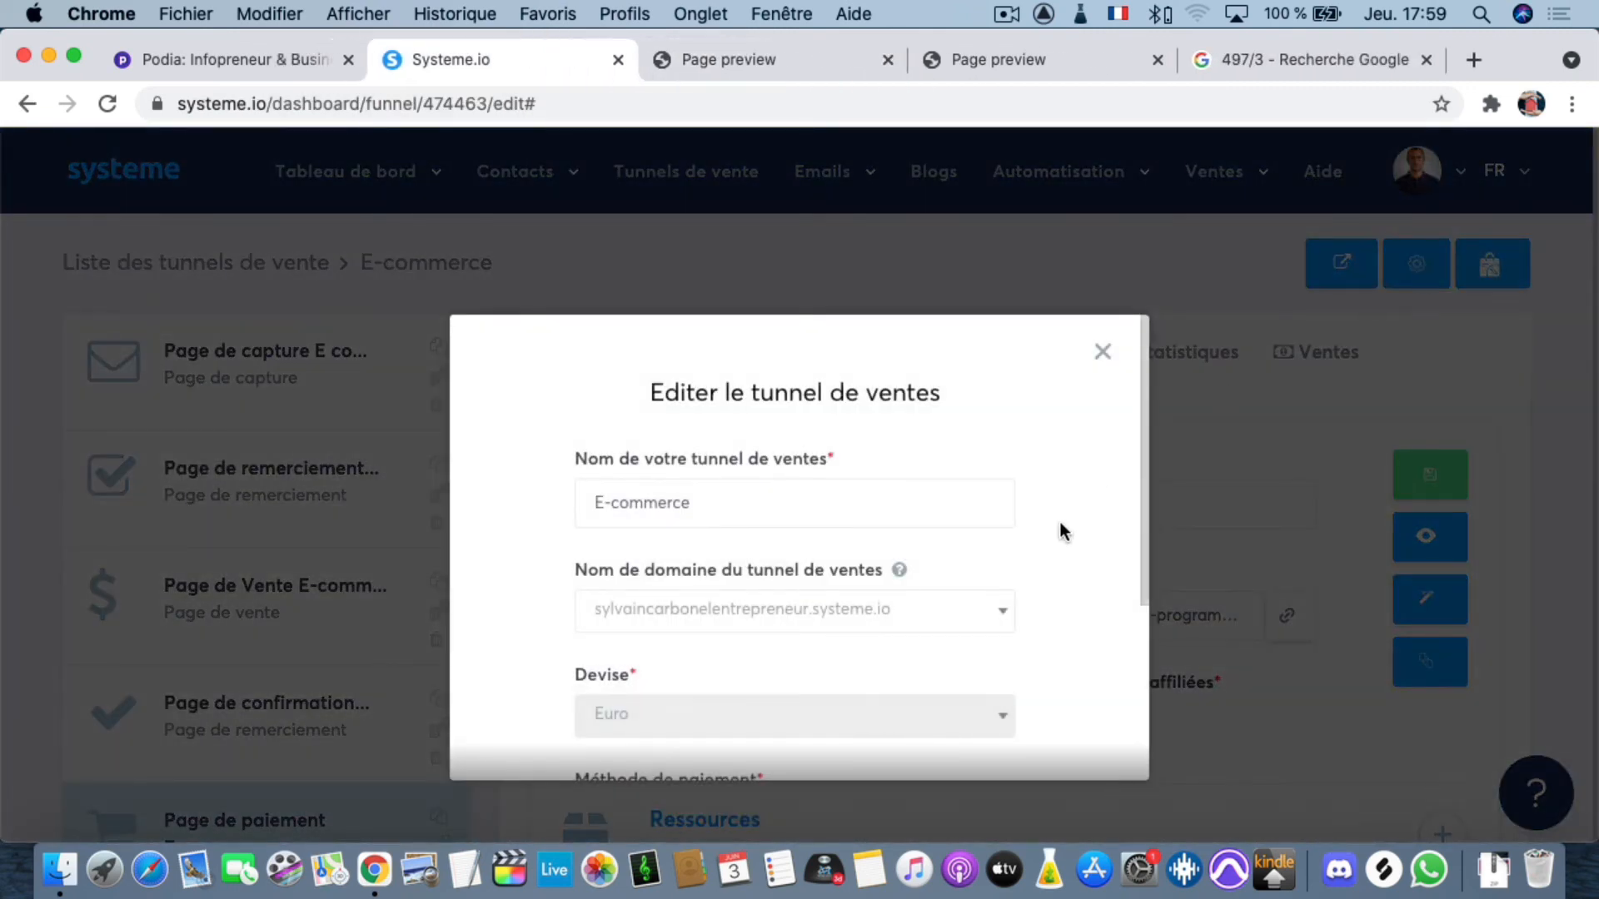
scroll(1059, 526, down, 3)
scroll(1057, 531, down, 1)
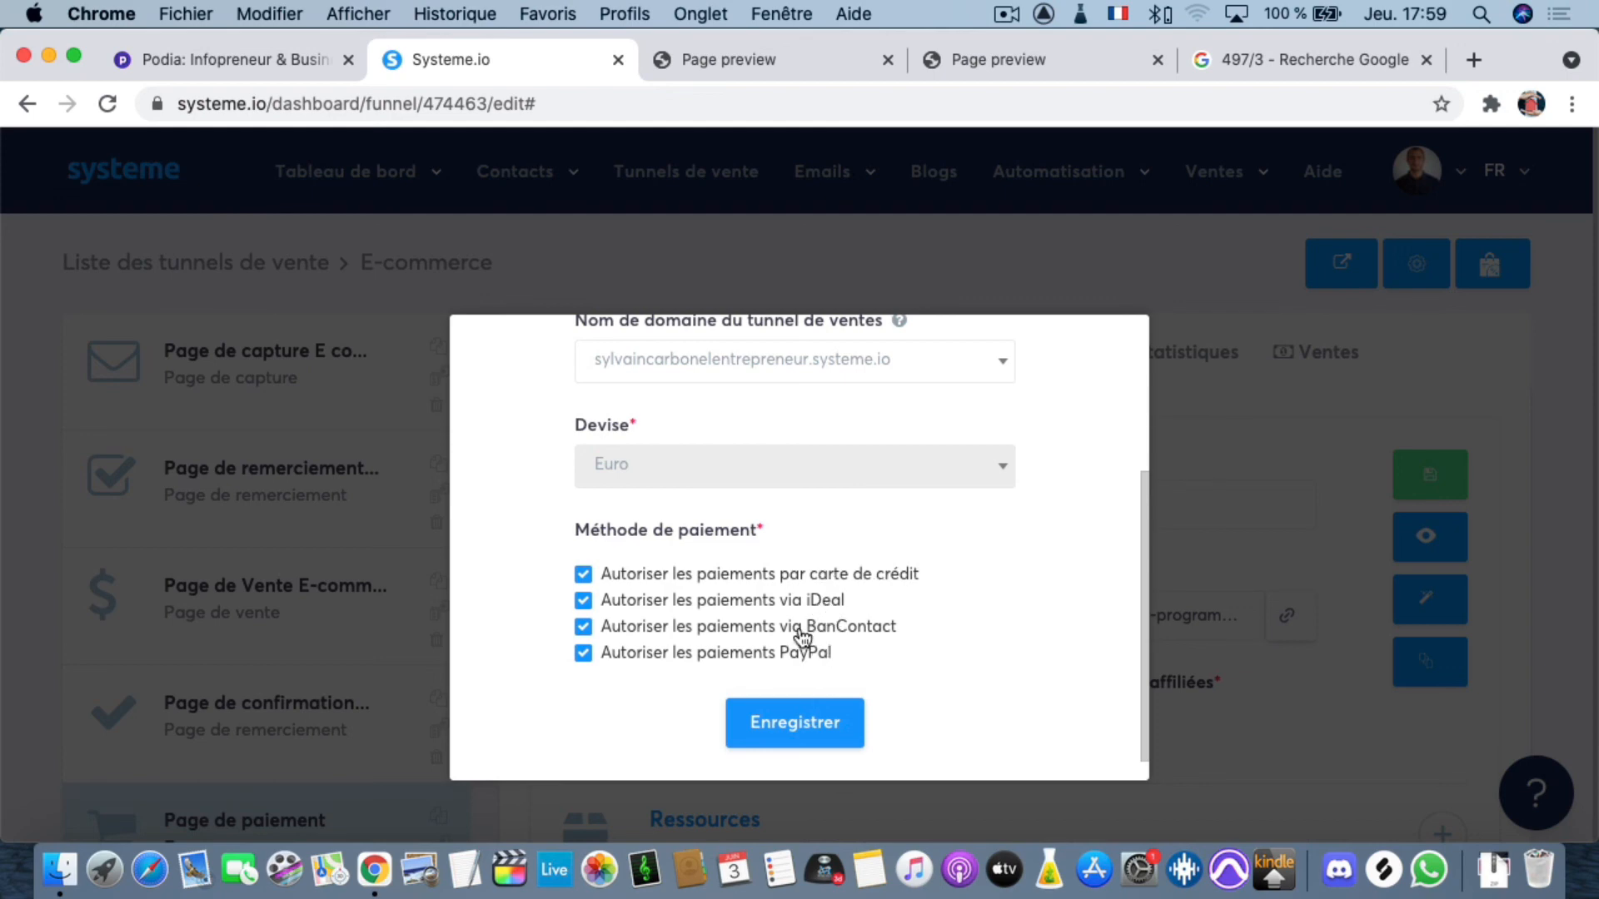
scroll(826, 635, up, 3)
scroll(828, 636, down, 4)
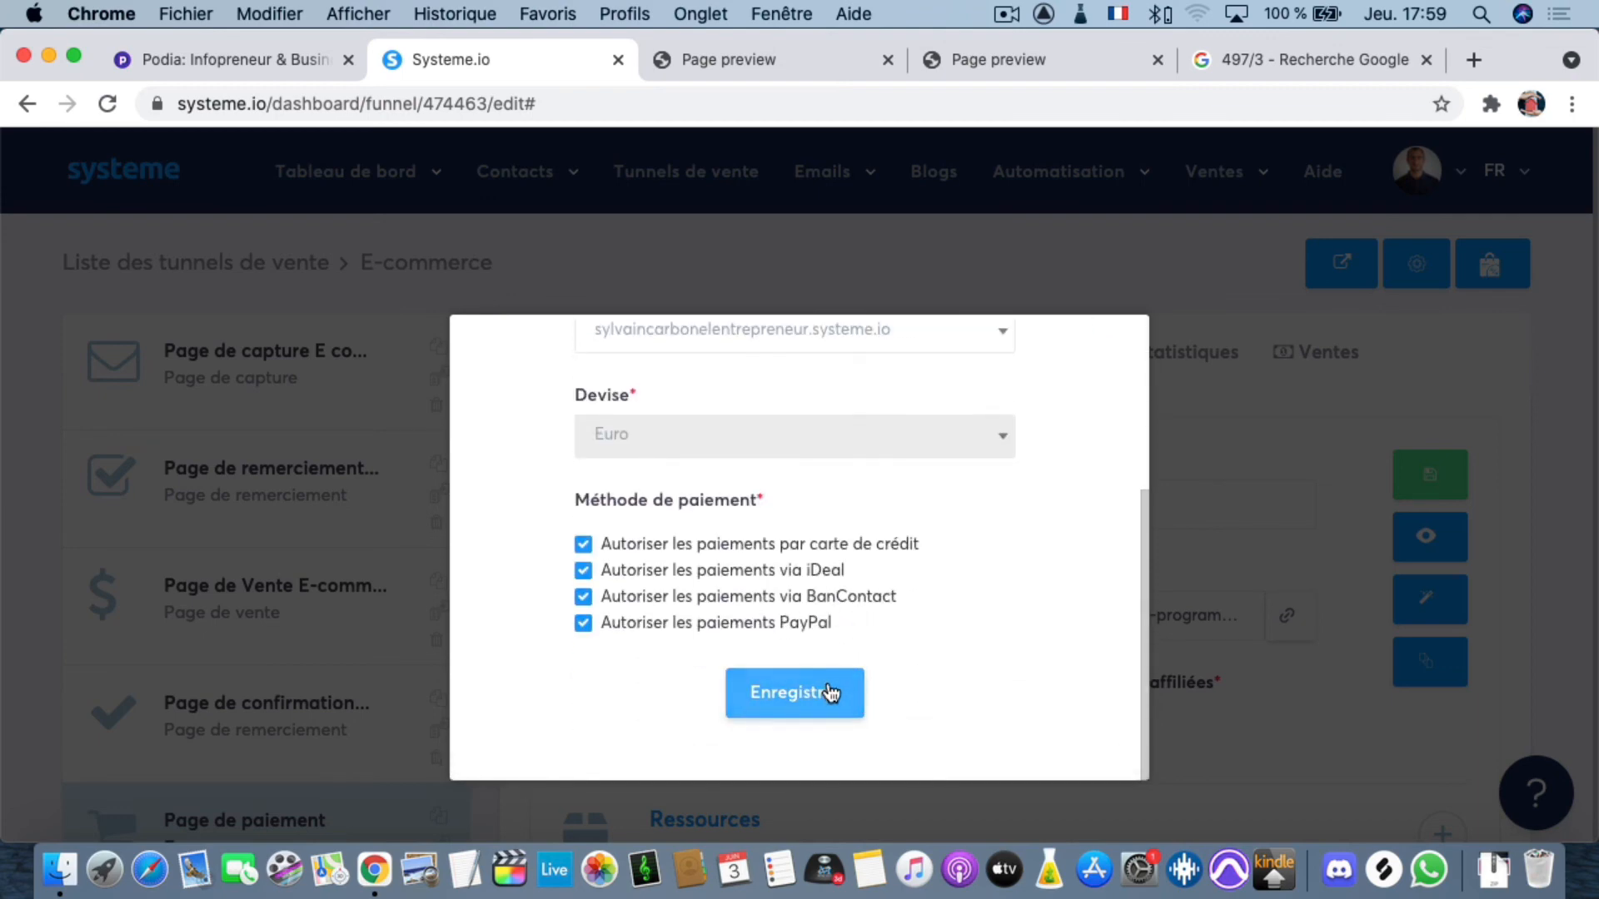
click(830, 693)
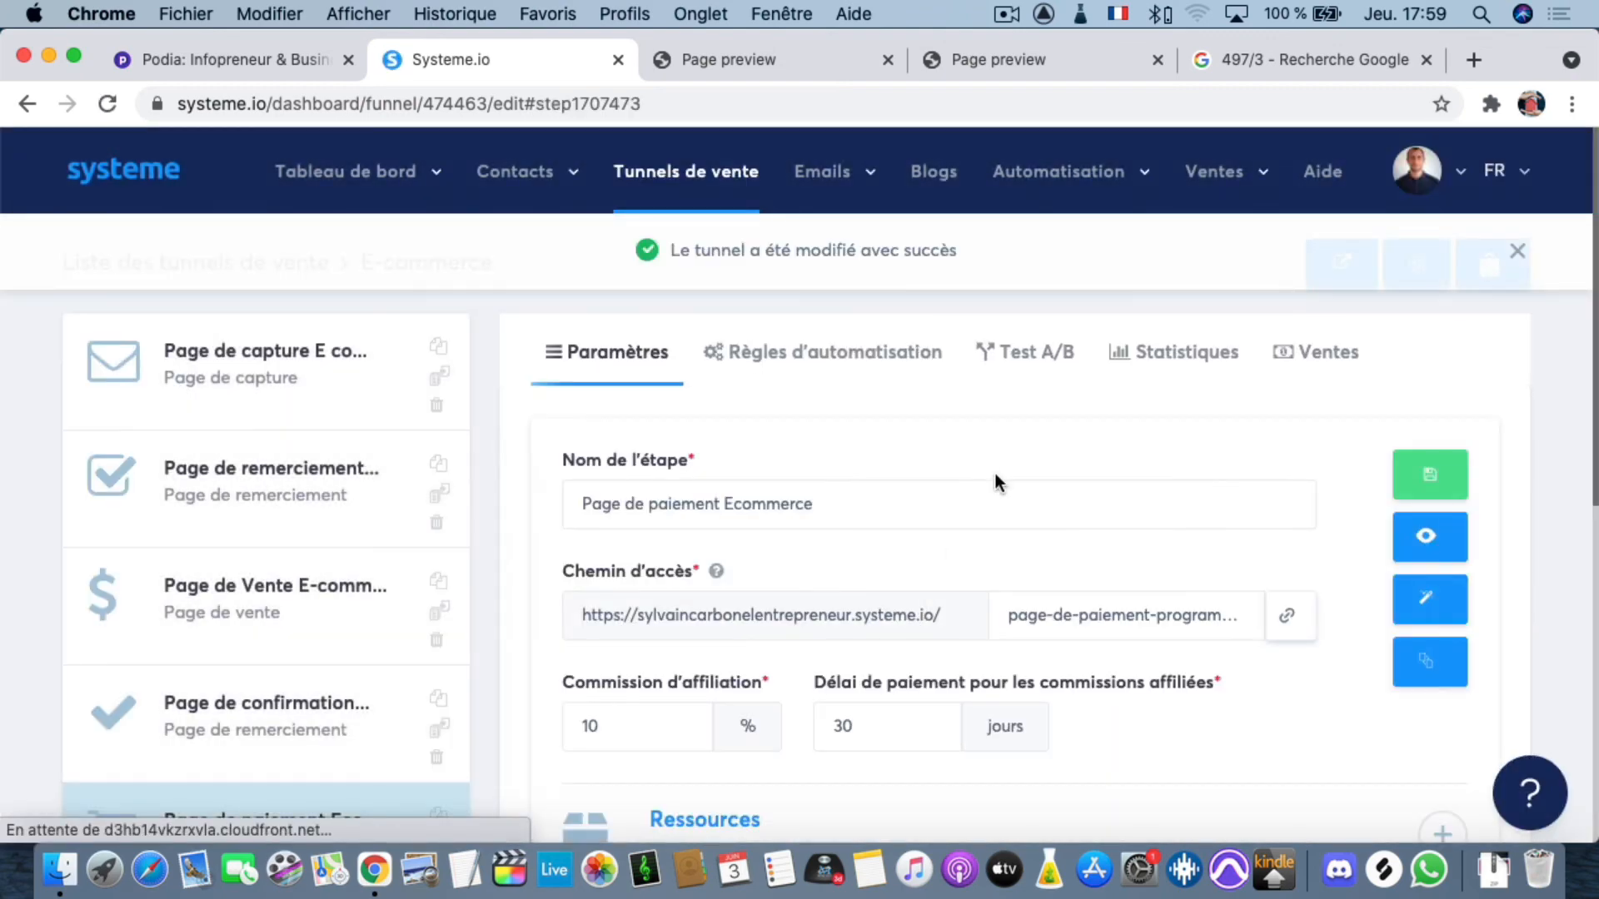
scroll(1006, 498, down, 4)
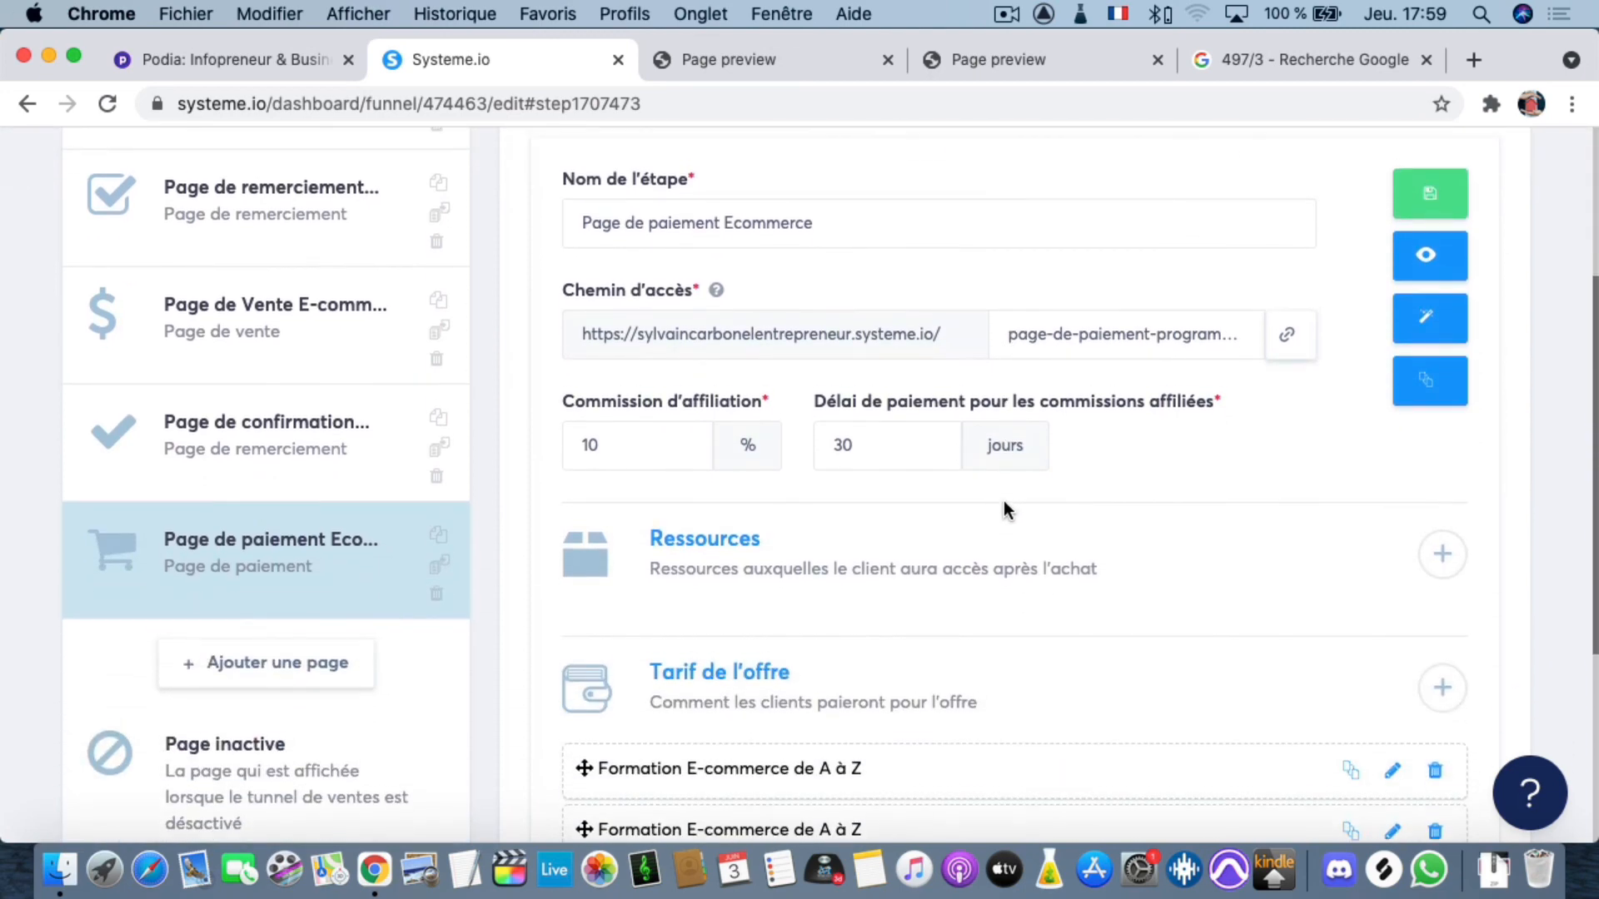
- Check the offer prices of the Page de paiement Ecommerce step and save the step's settings
scroll(1003, 501, down, 4)
scroll(1002, 501, down, 1)
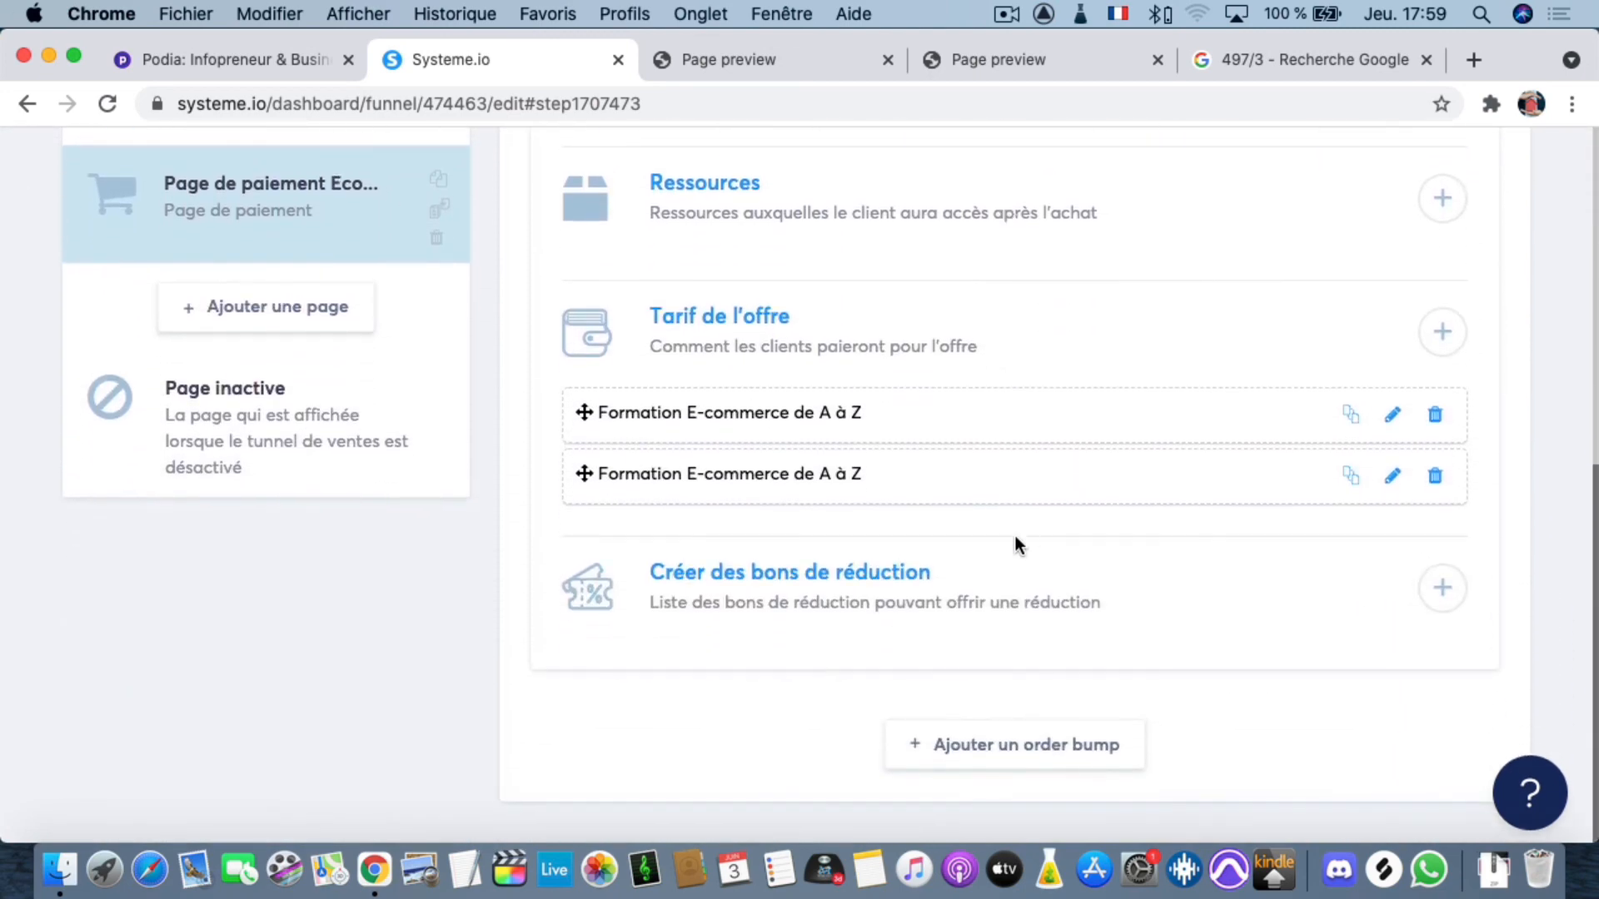
scroll(1012, 516, up, 10)
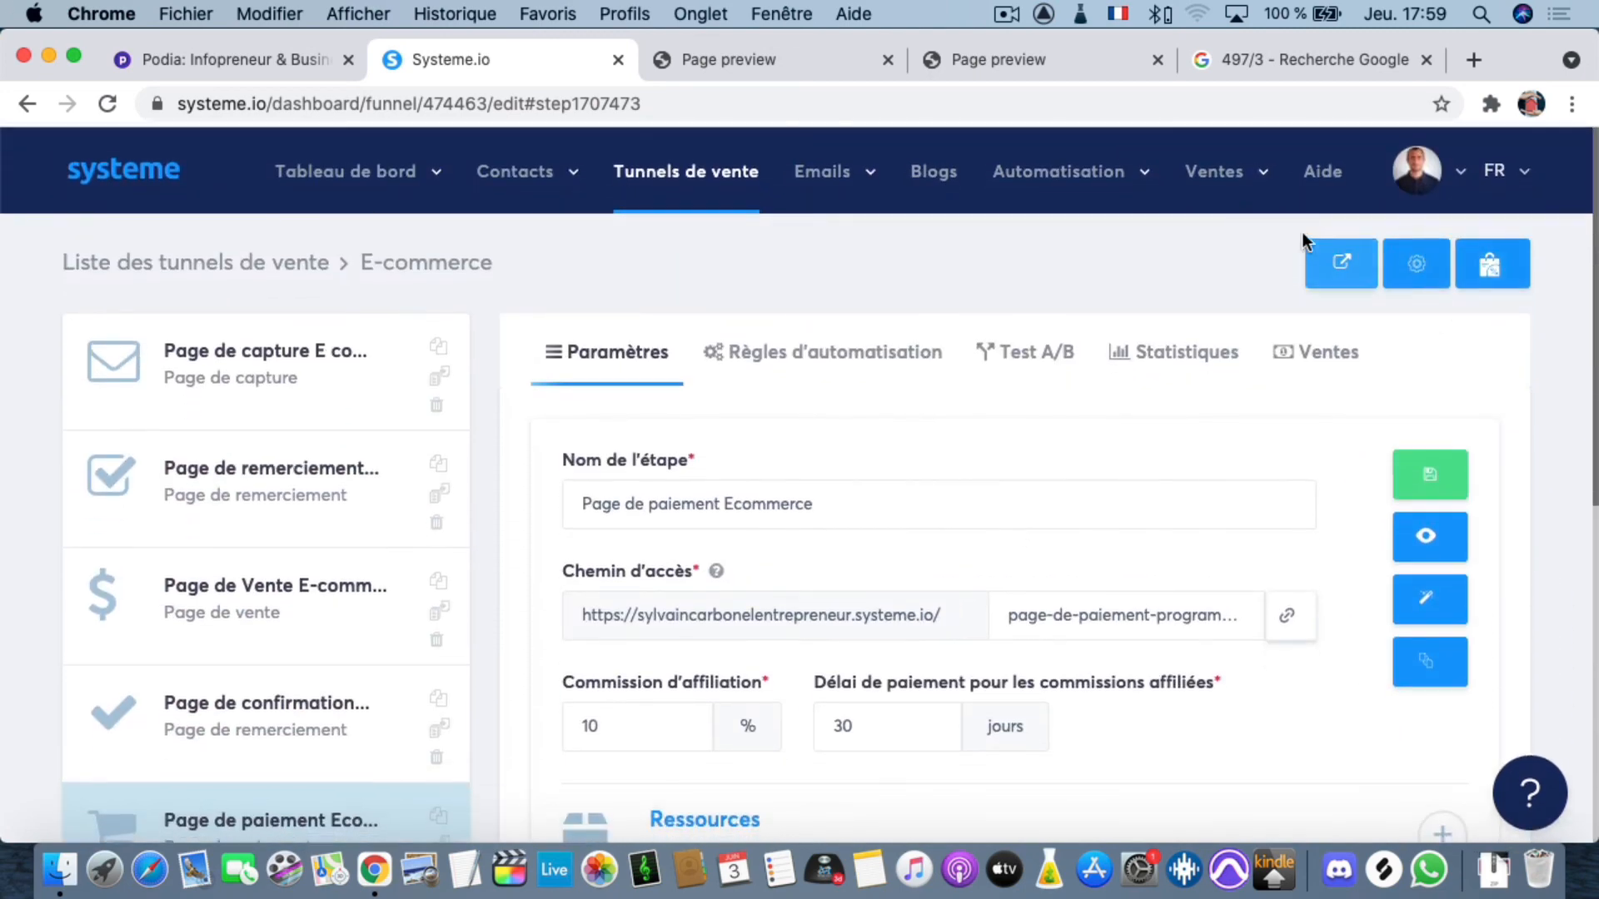
click(1429, 473)
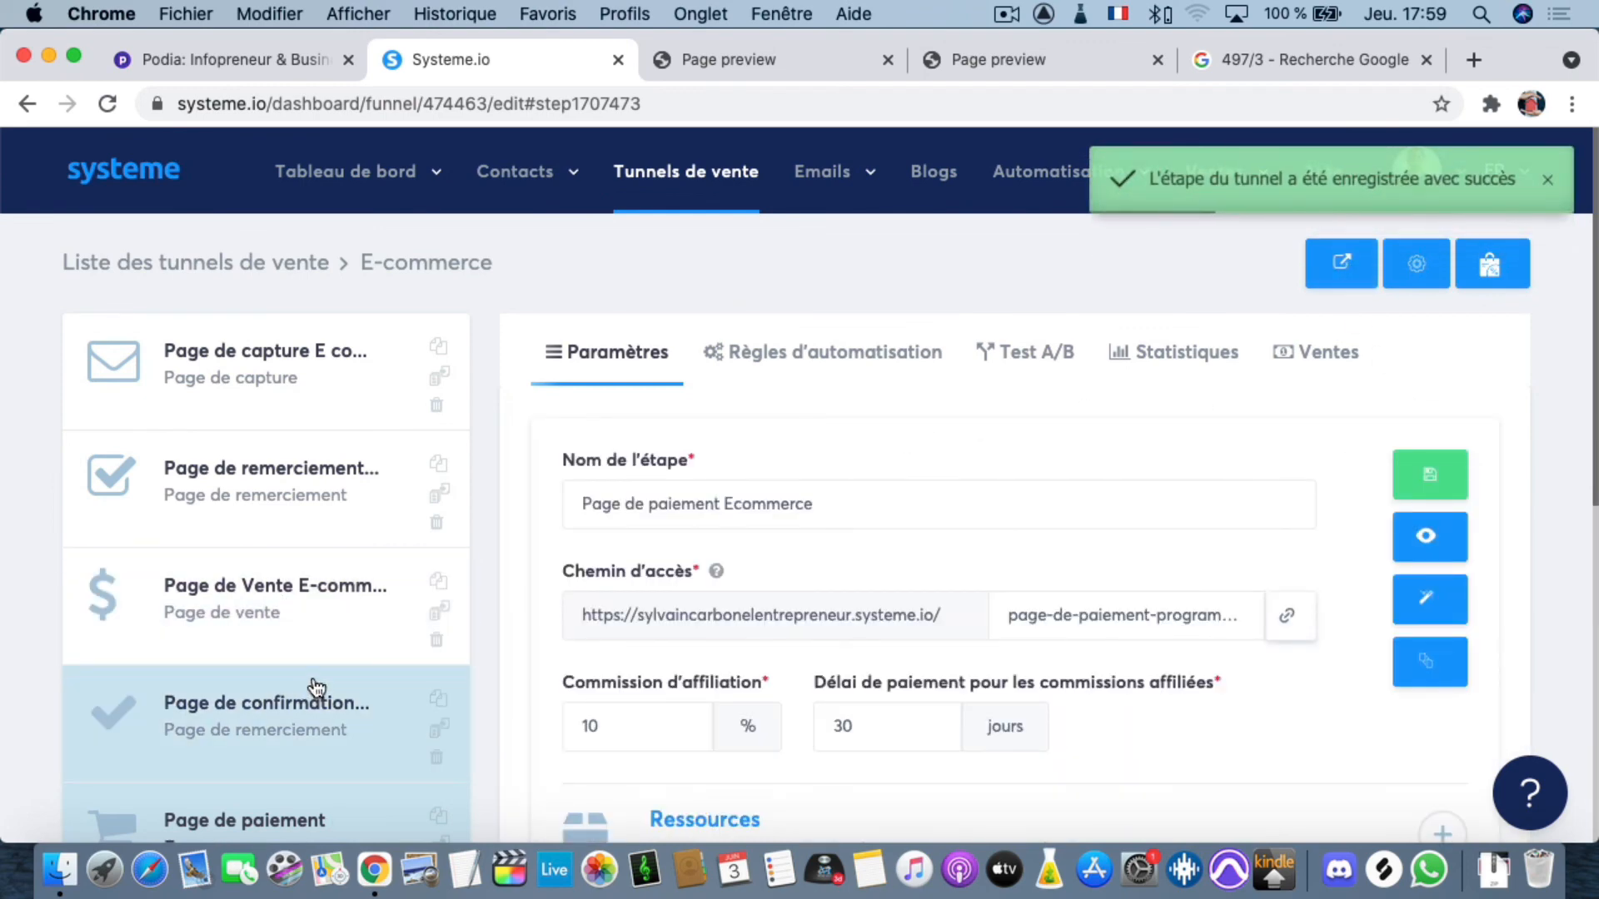
scroll(333, 689, down, 5)
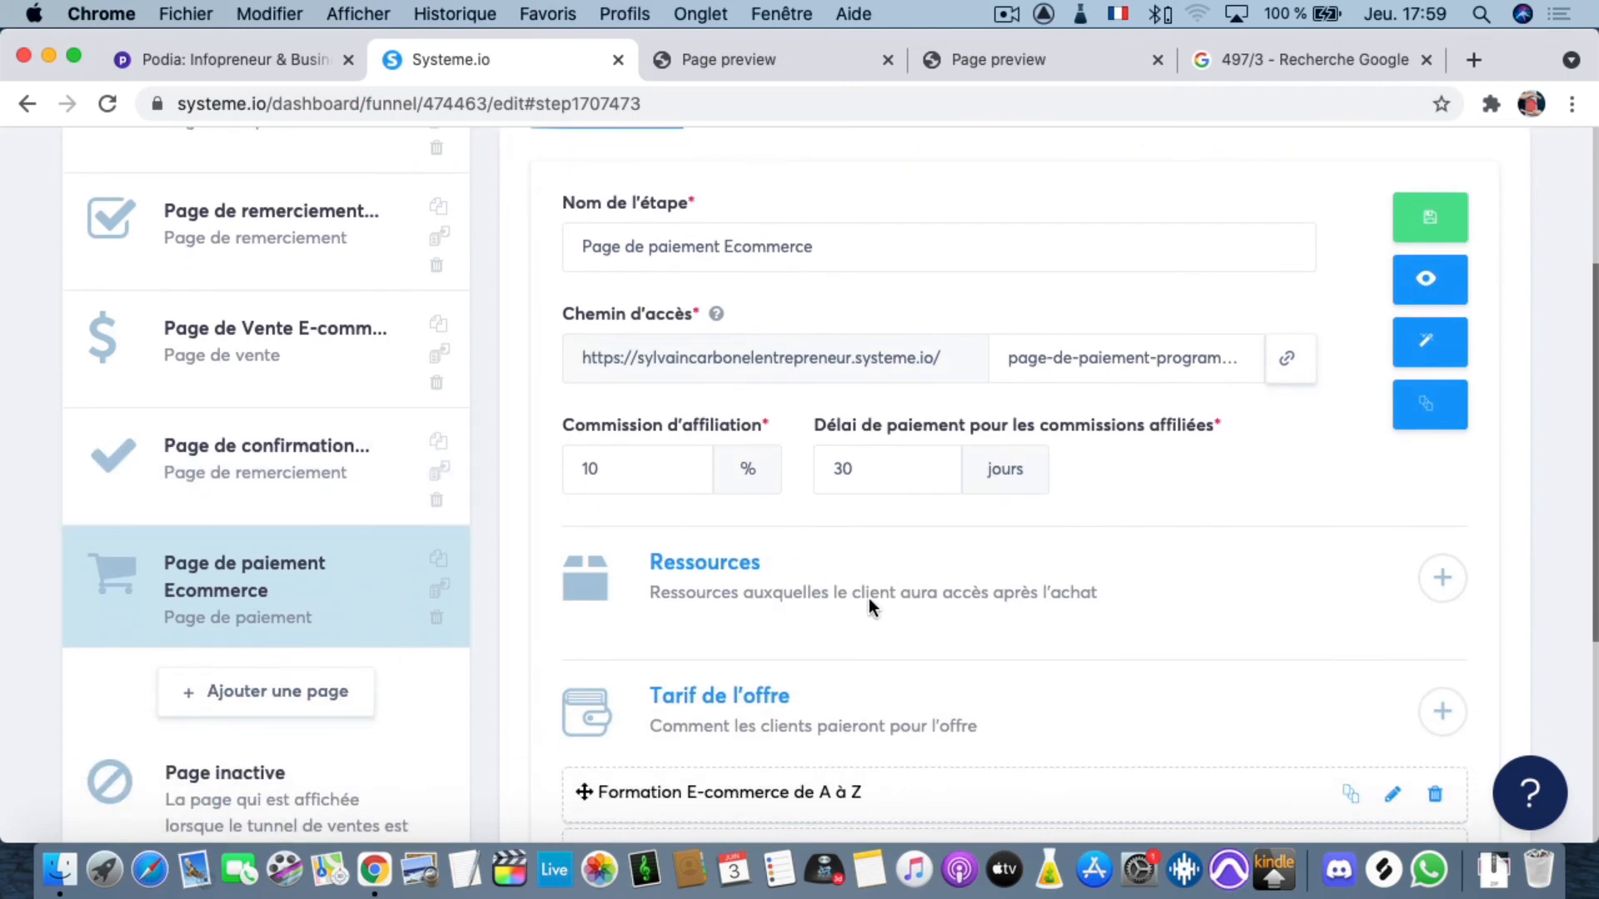
scroll(1122, 331, up, 5)
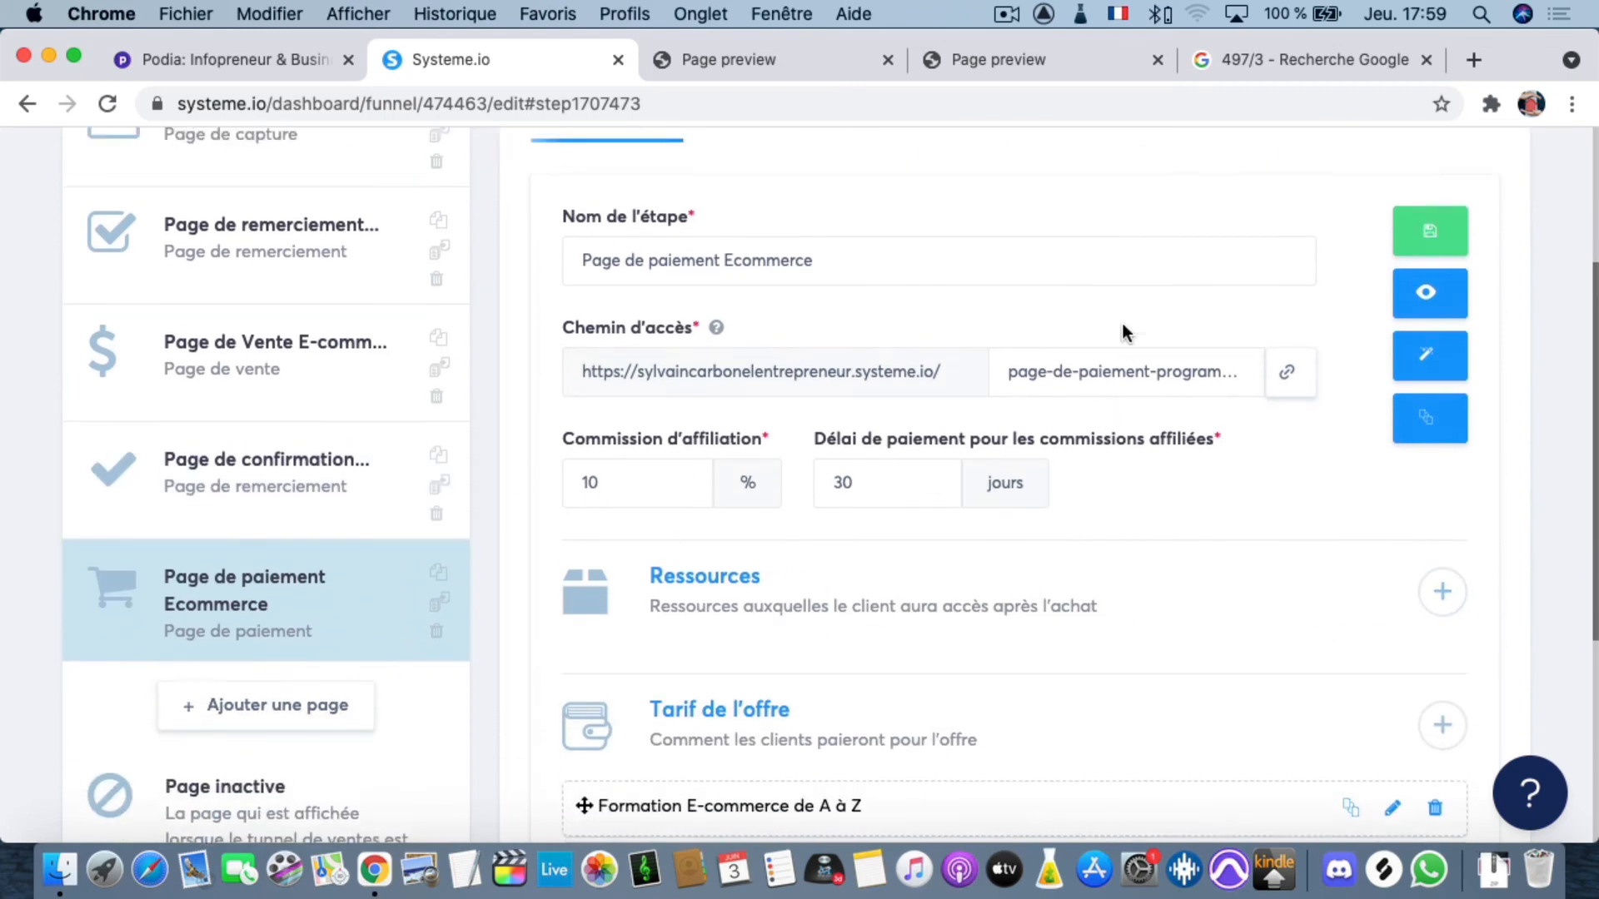
scroll(1115, 327, down, 5)
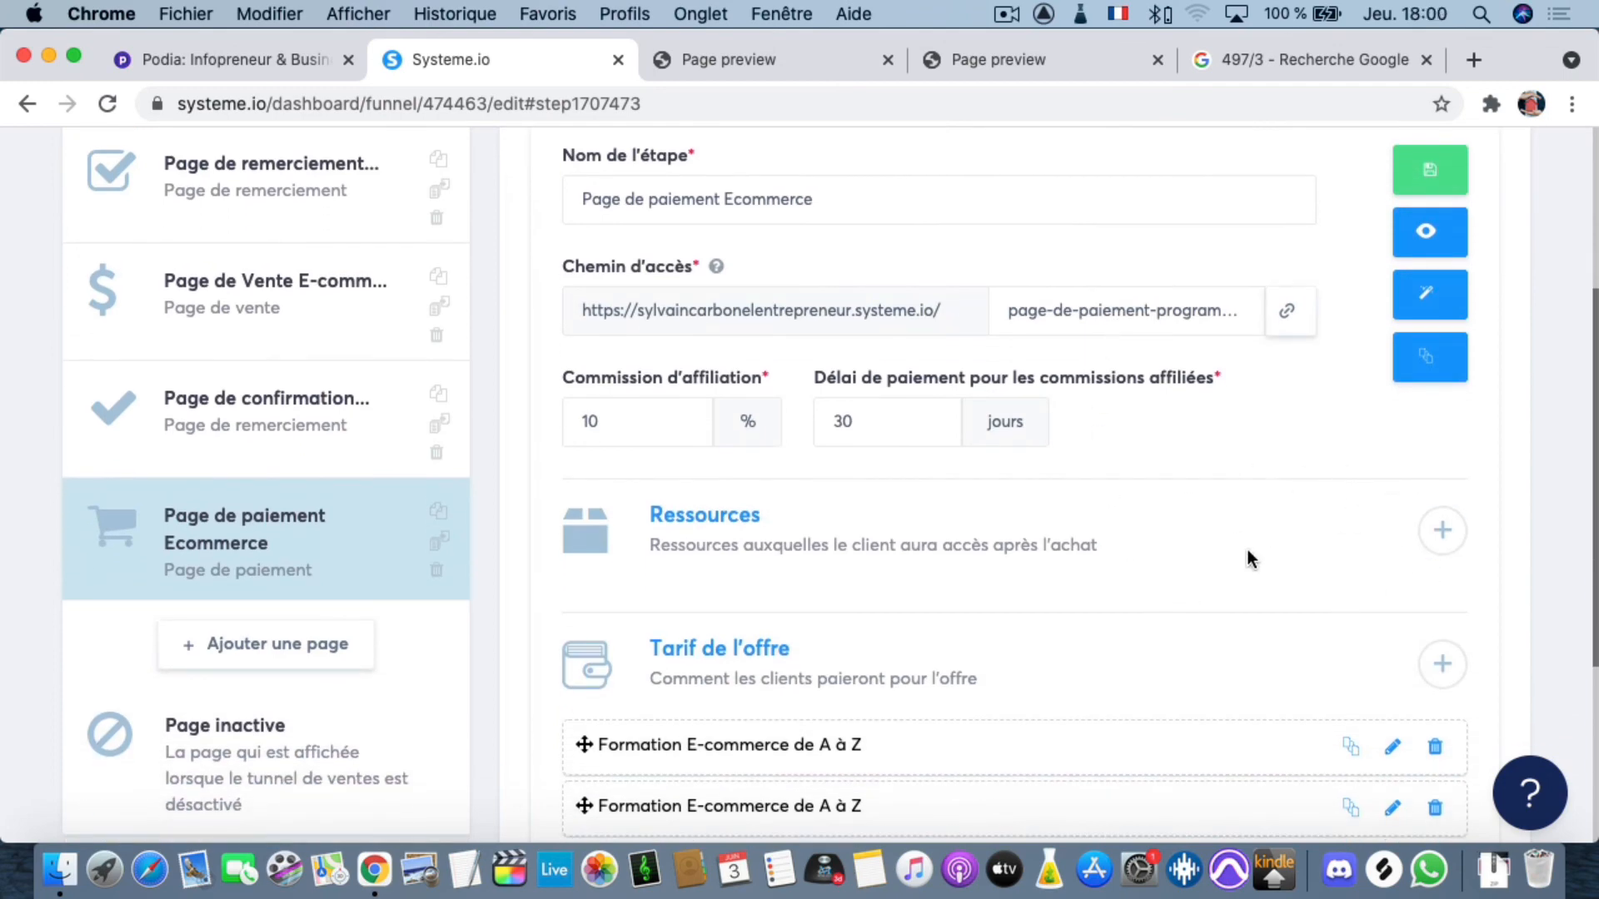
scroll(1212, 516, down, 5)
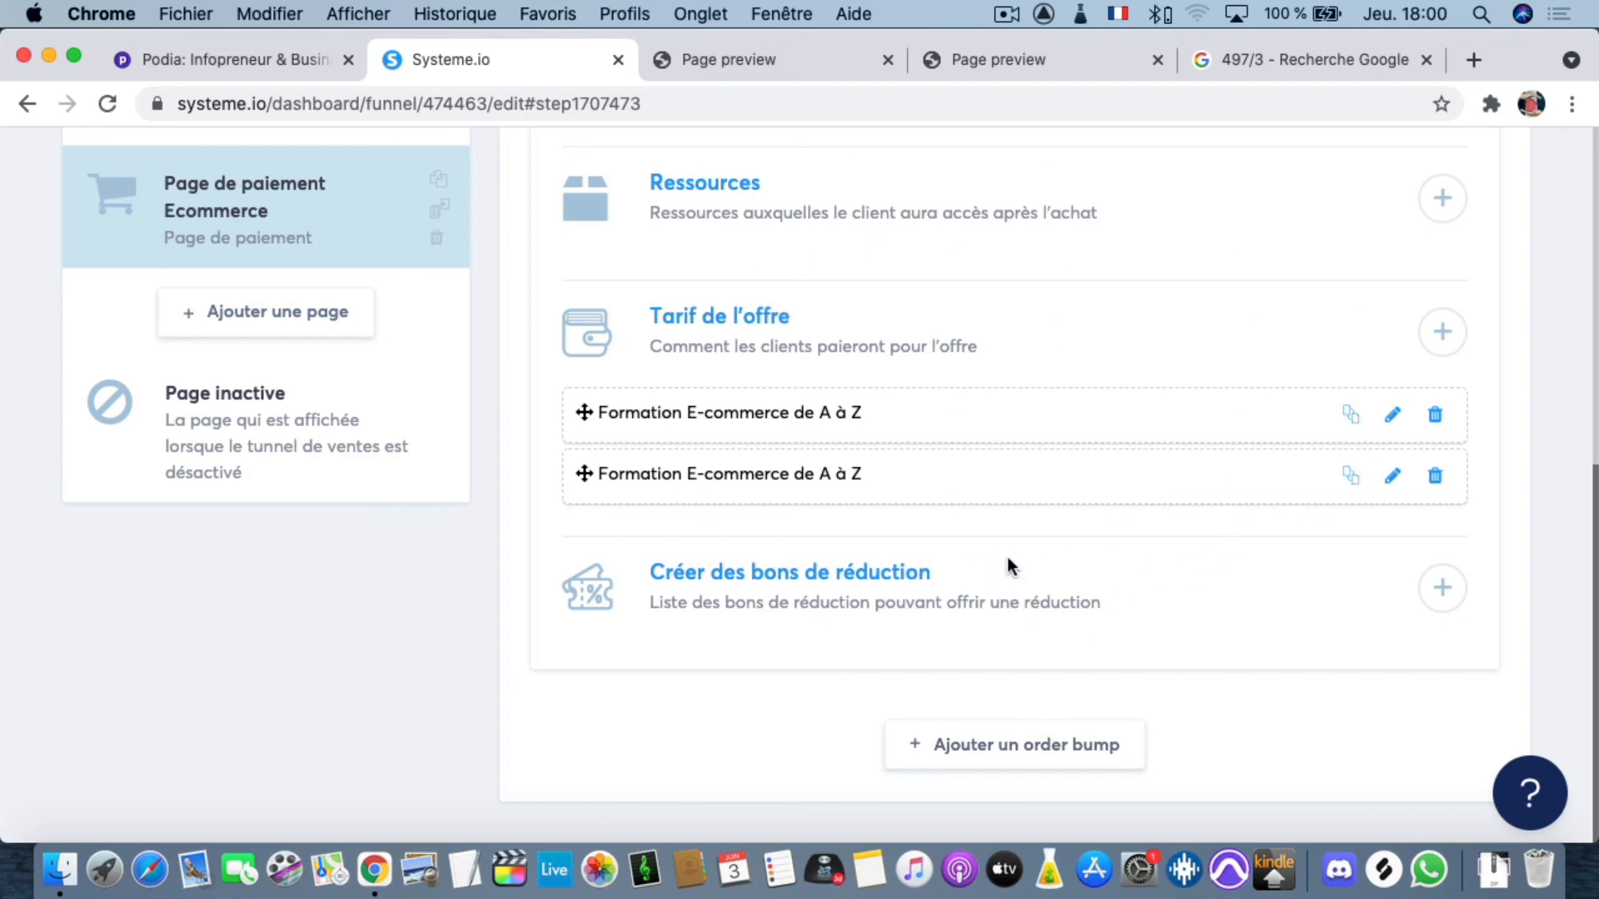
scroll(986, 291, up, 8)
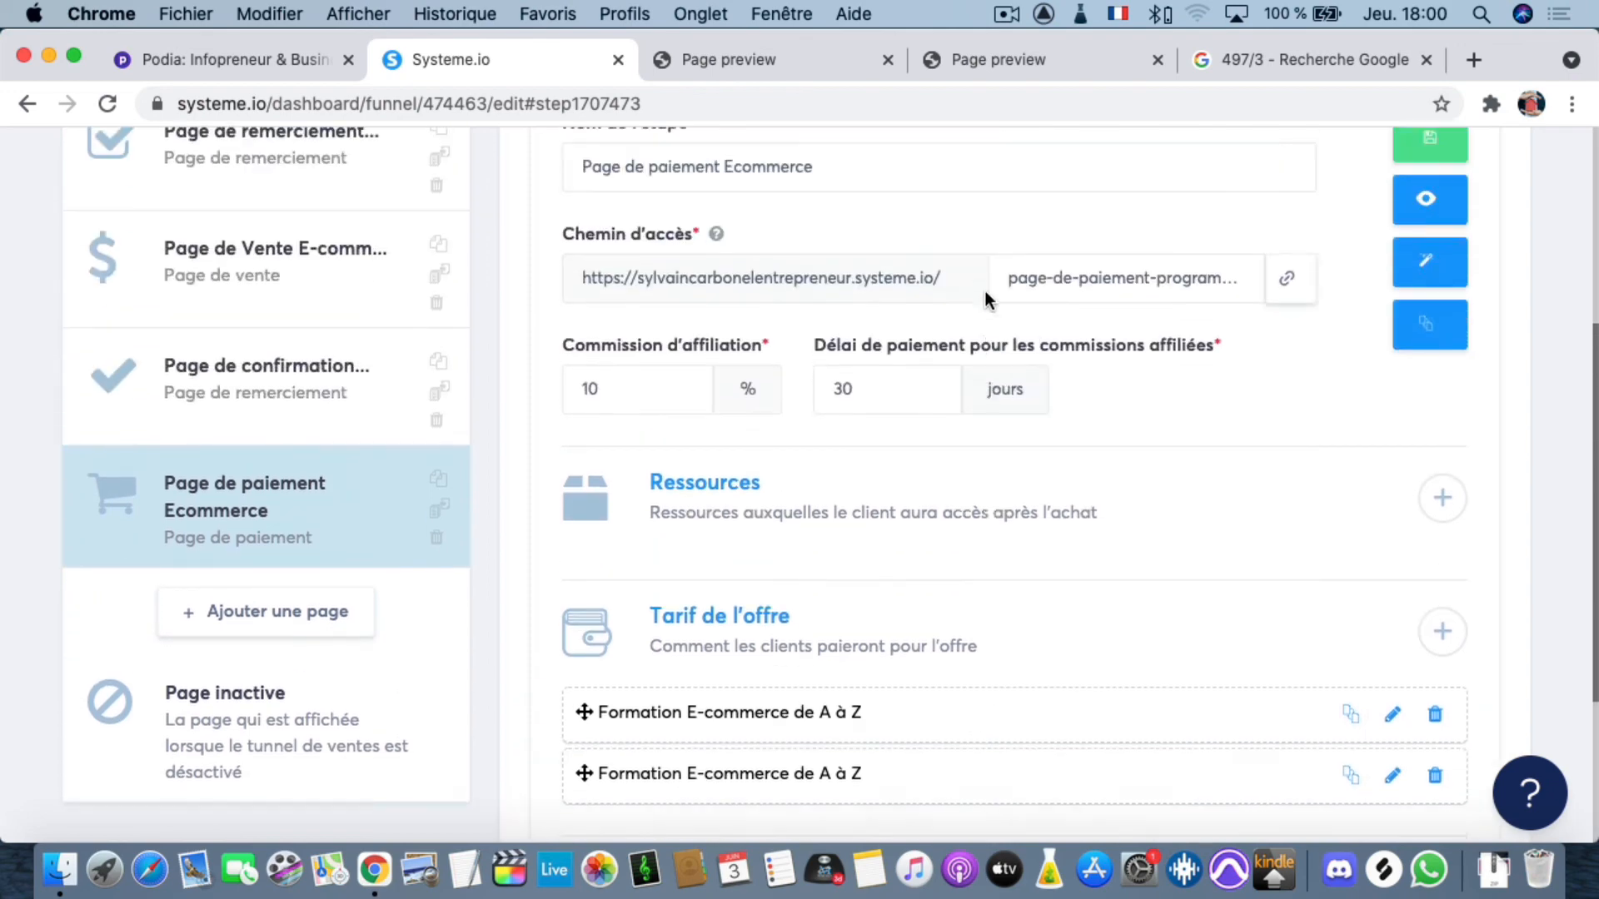